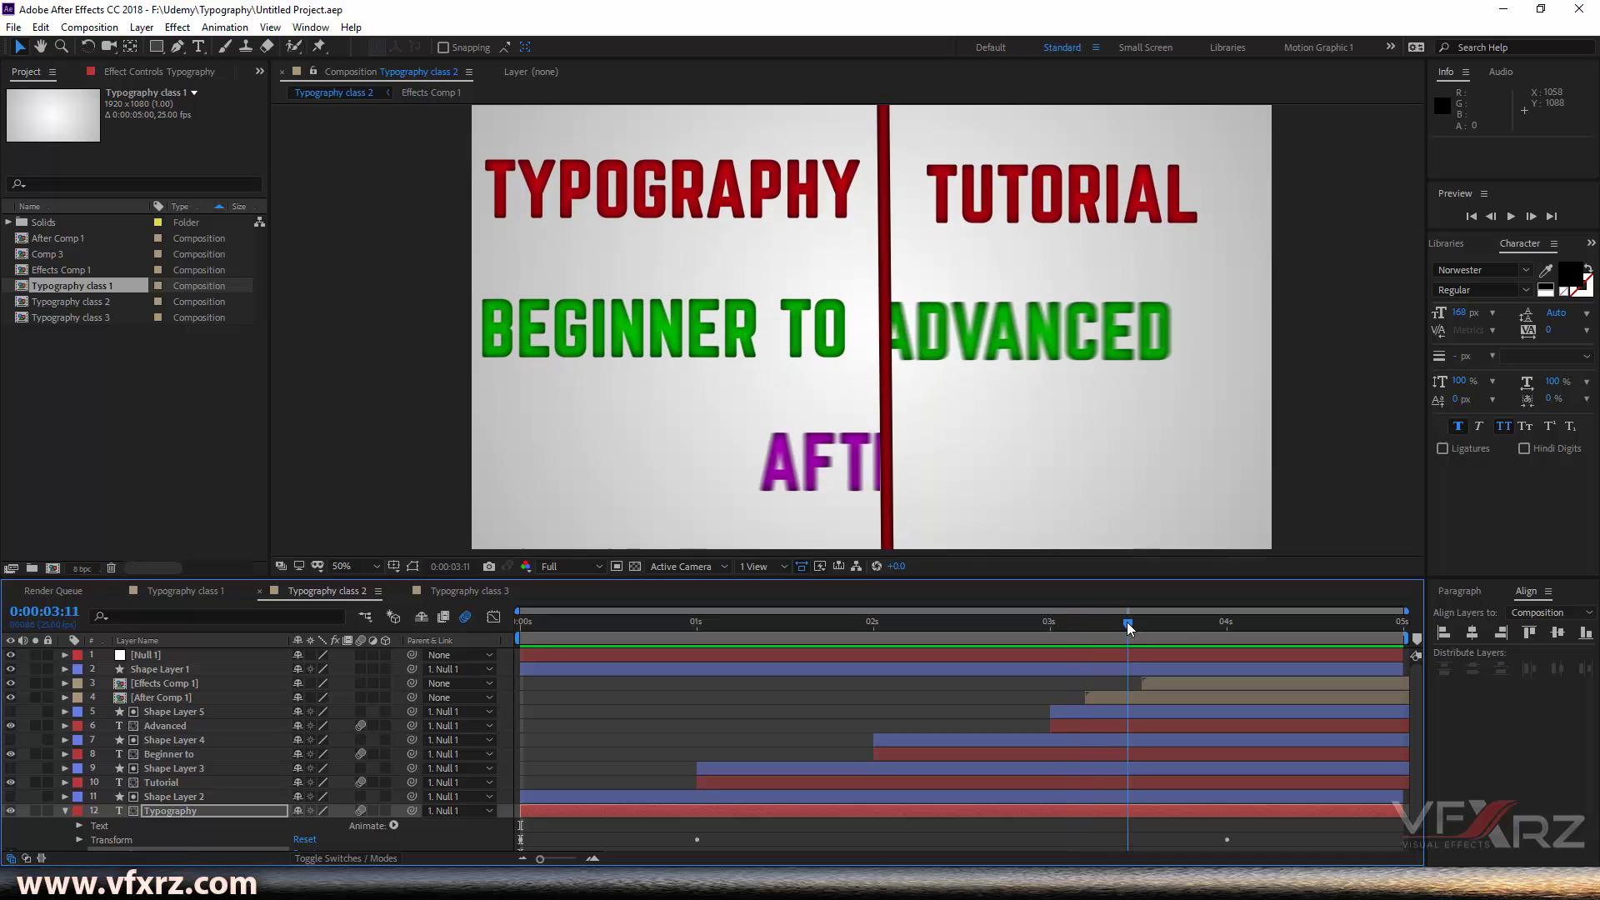
# Step: Preview the animations in the Typography class 1, Typography class 2 and Typography class 3 compositions
pyautogui.click(204, 597)
pyautogui.moveTo(557, 629); pyautogui.dragTo(1160, 670)
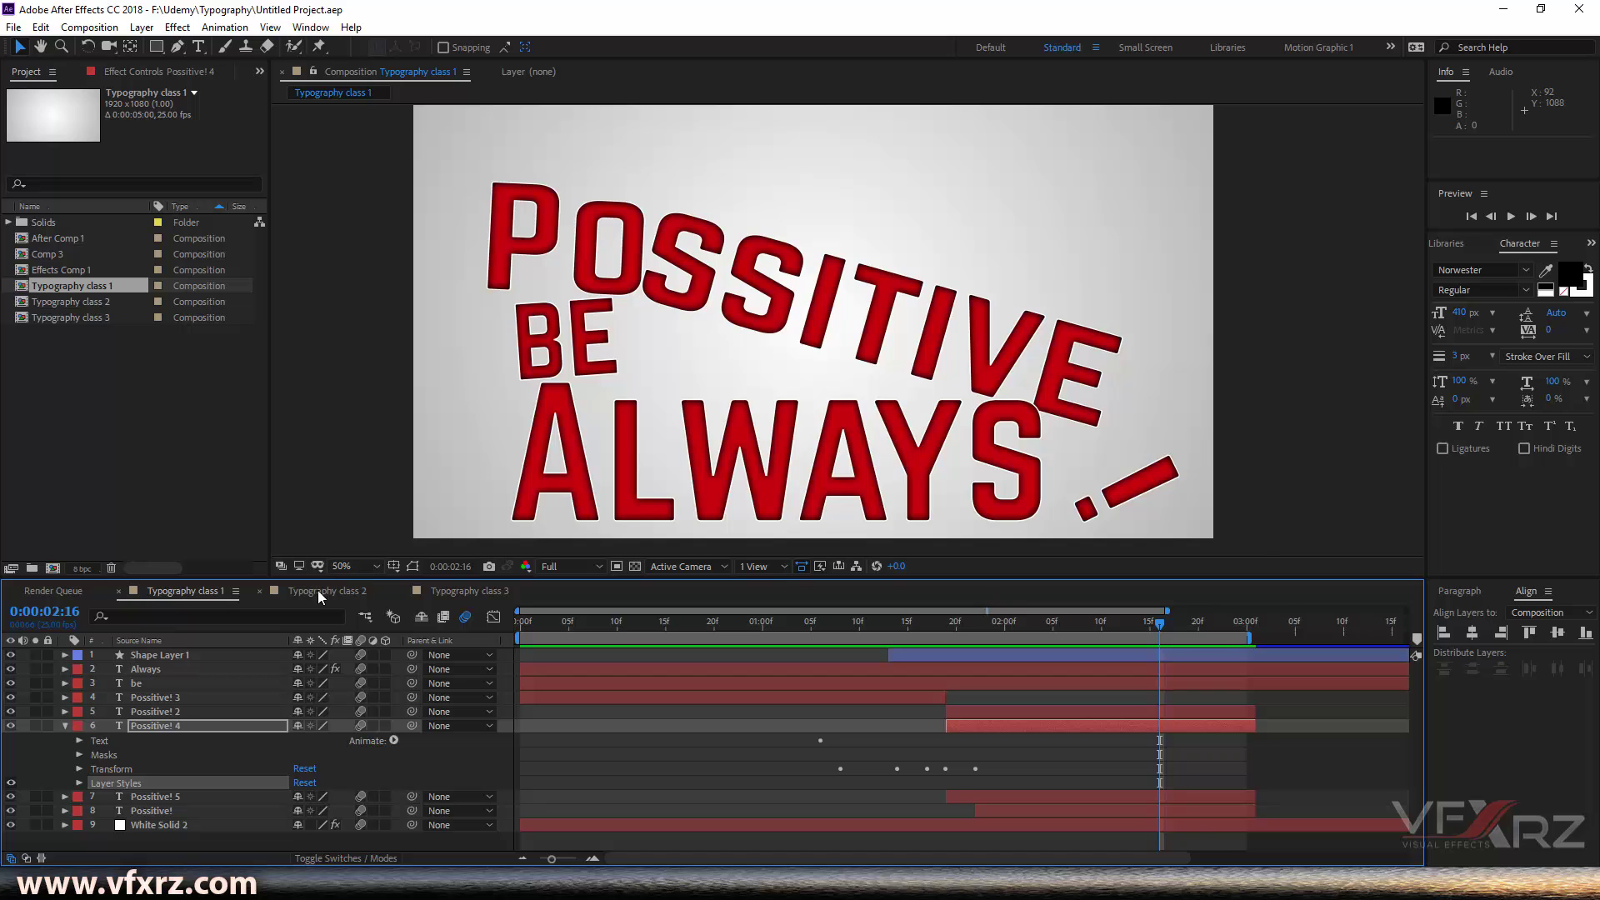
pyautogui.click(325, 590)
pyautogui.moveTo(597, 622); pyautogui.dragTo(1323, 649)
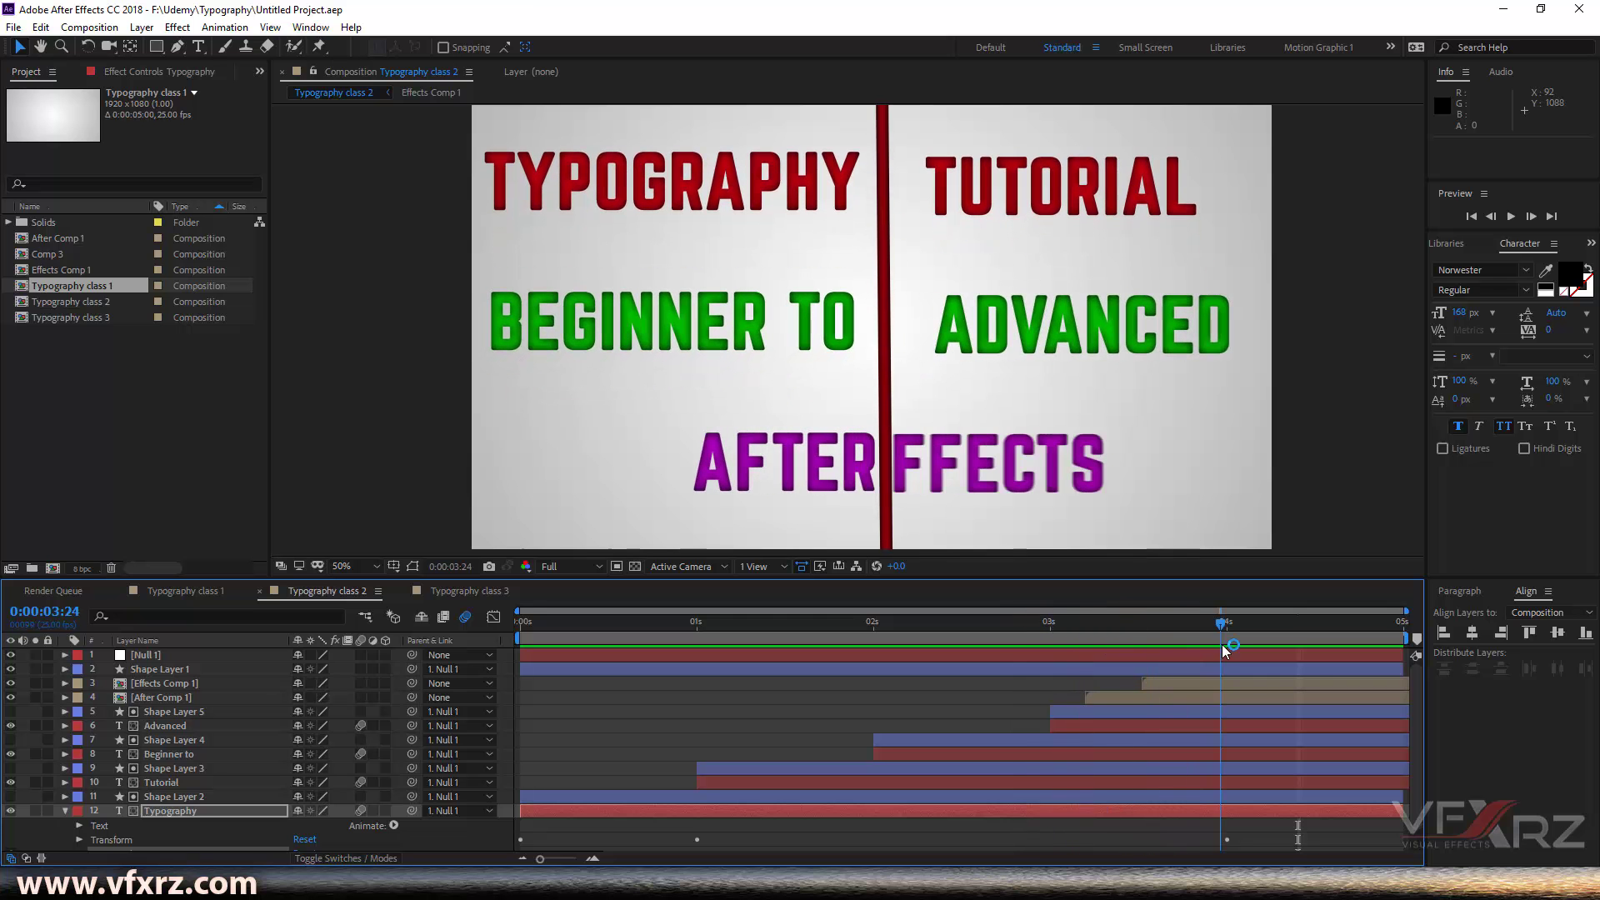
pyautogui.click(471, 592)
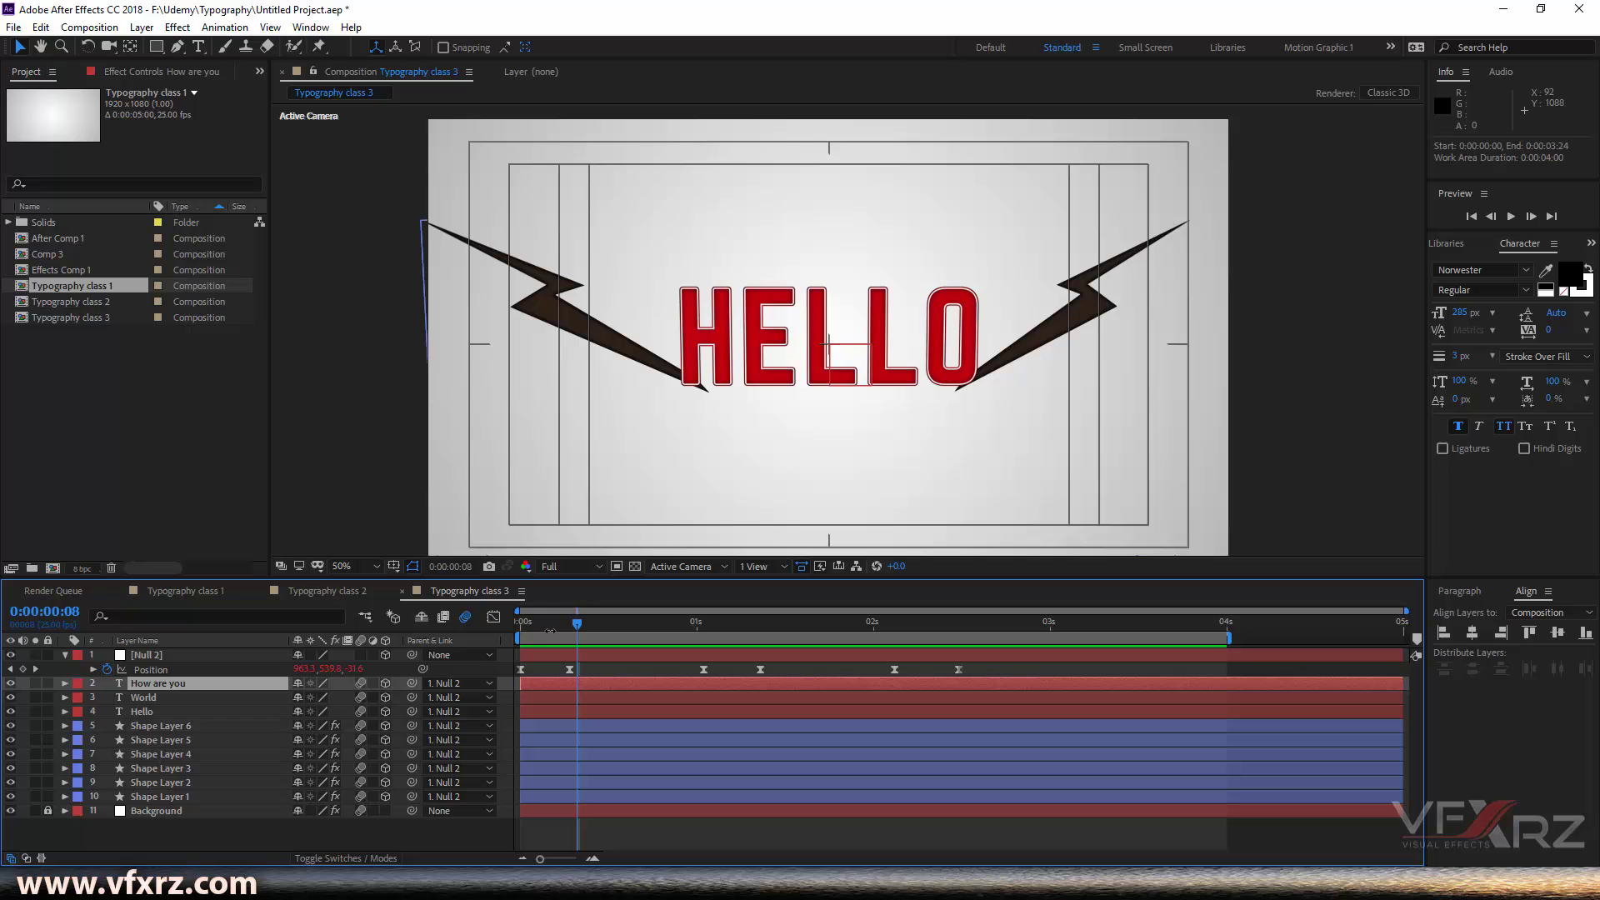
pyautogui.moveTo(544, 623); pyautogui.dragTo(510, 621)
pyautogui.press('space')
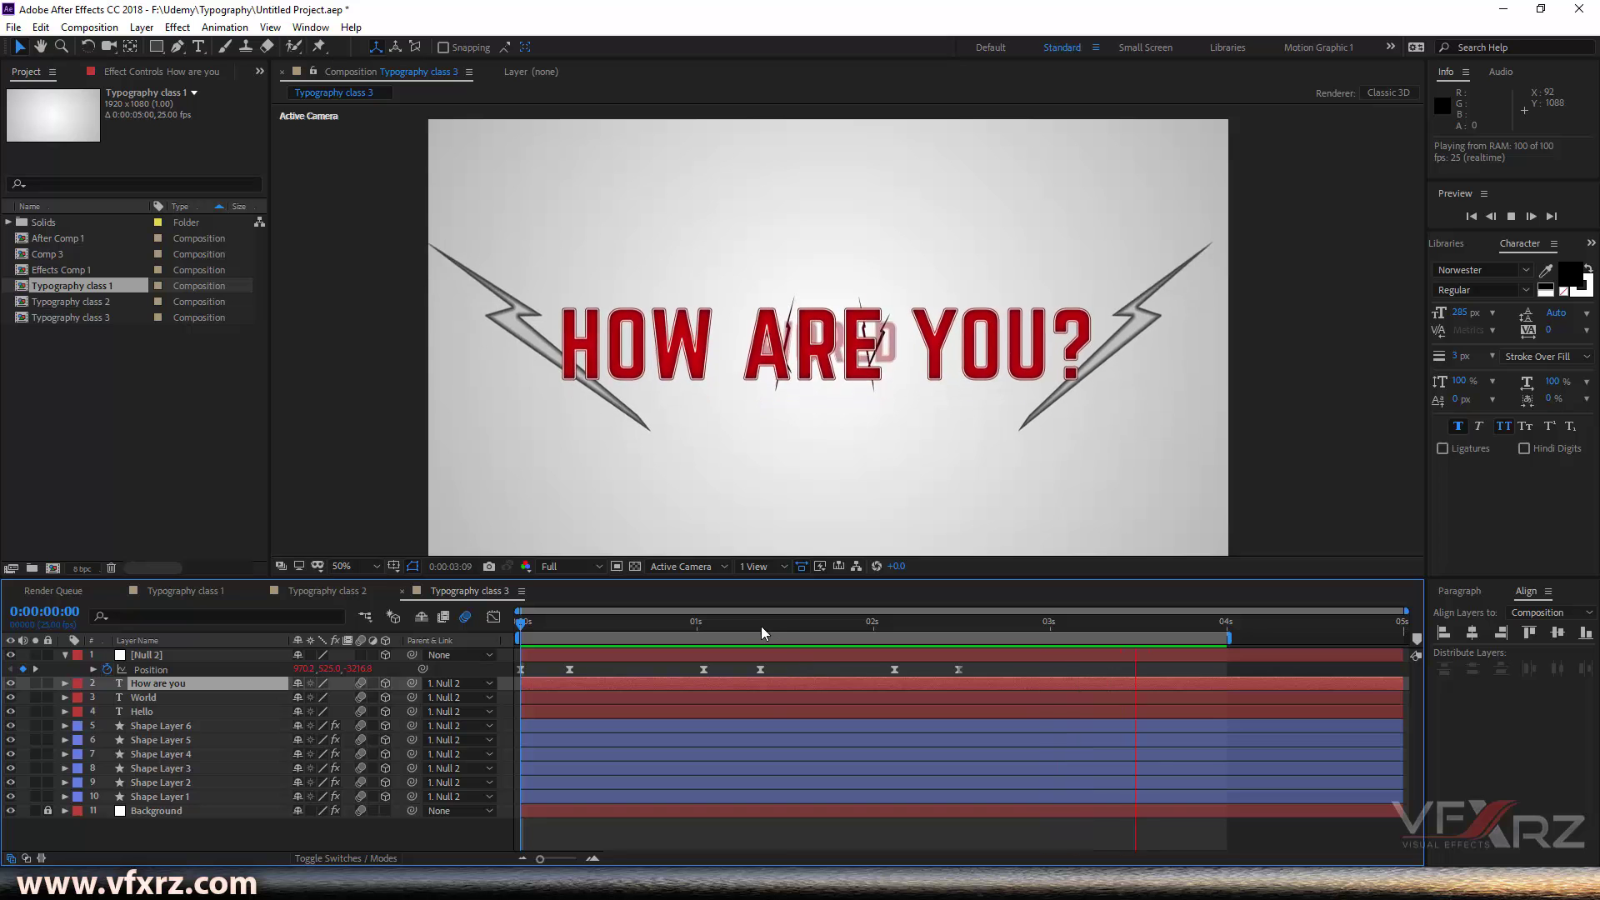
pyautogui.click(327, 591)
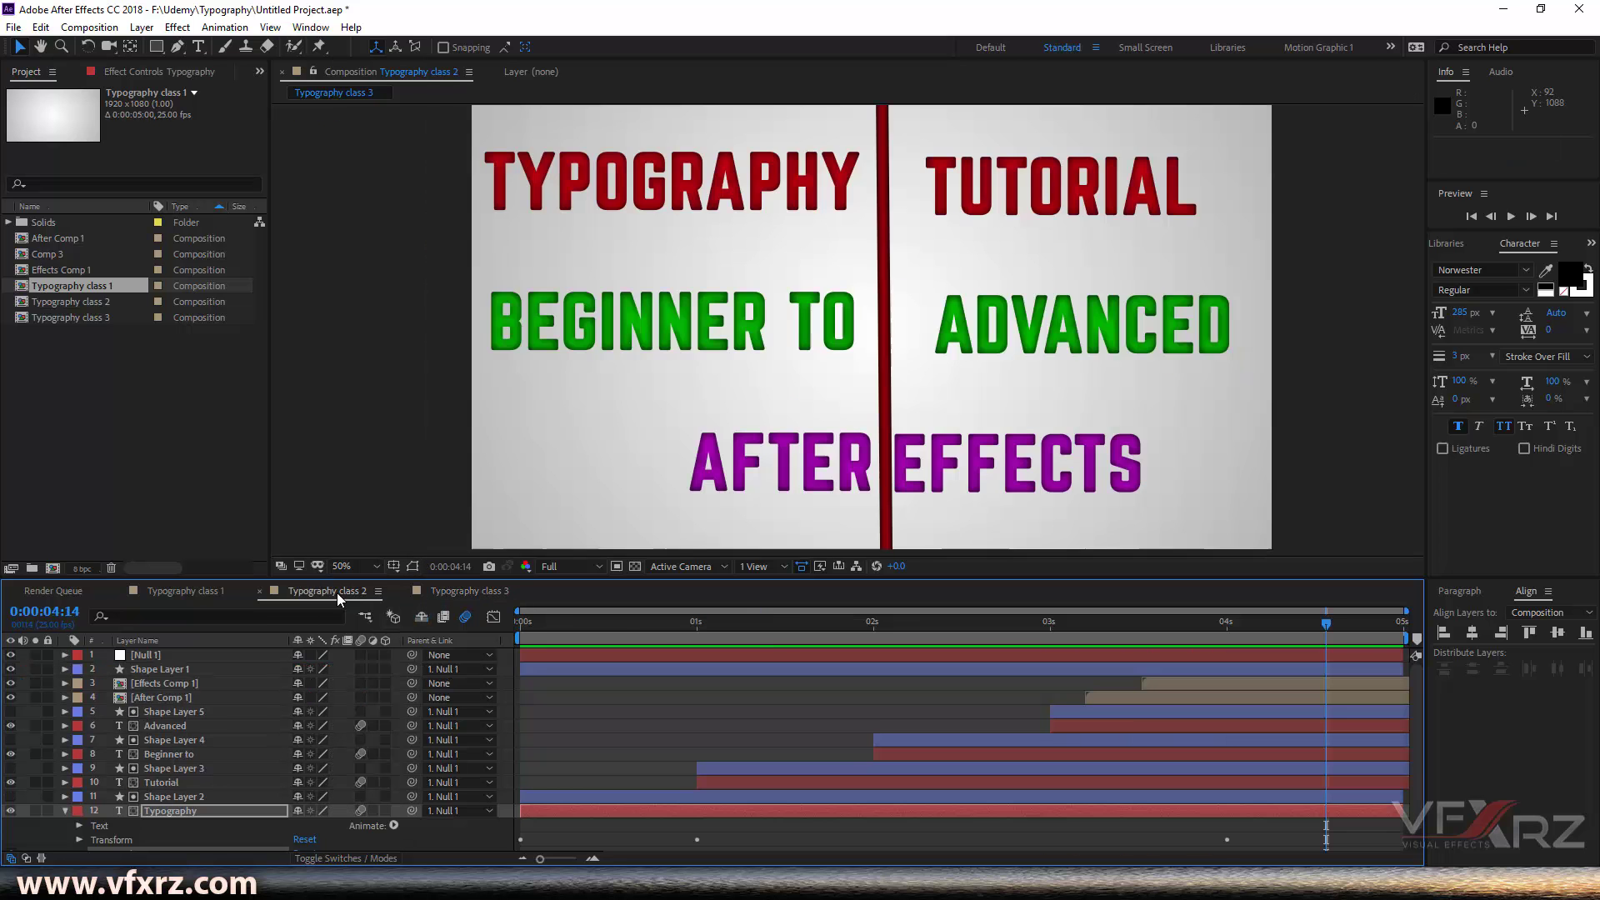
pyautogui.moveTo(636, 630); pyautogui.dragTo(1170, 625)
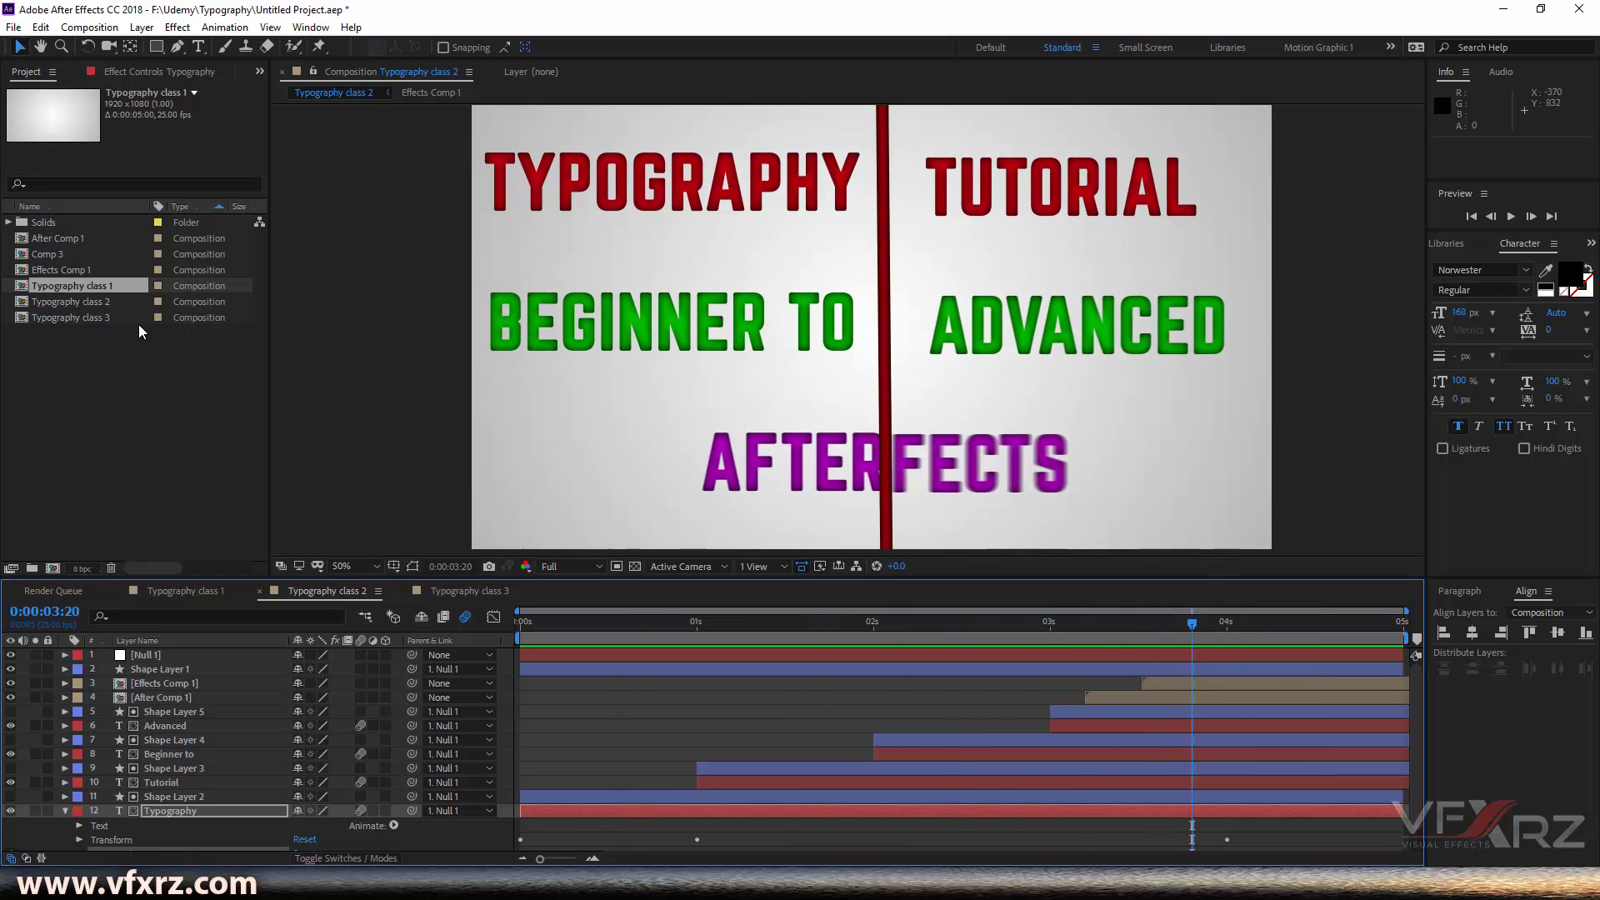
# Step: Create a new 1920 x 1080 composition, 5 seconds long at 25 fps
pyautogui.click(116, 430)
pyautogui.hotkey('ctrl', 'k')
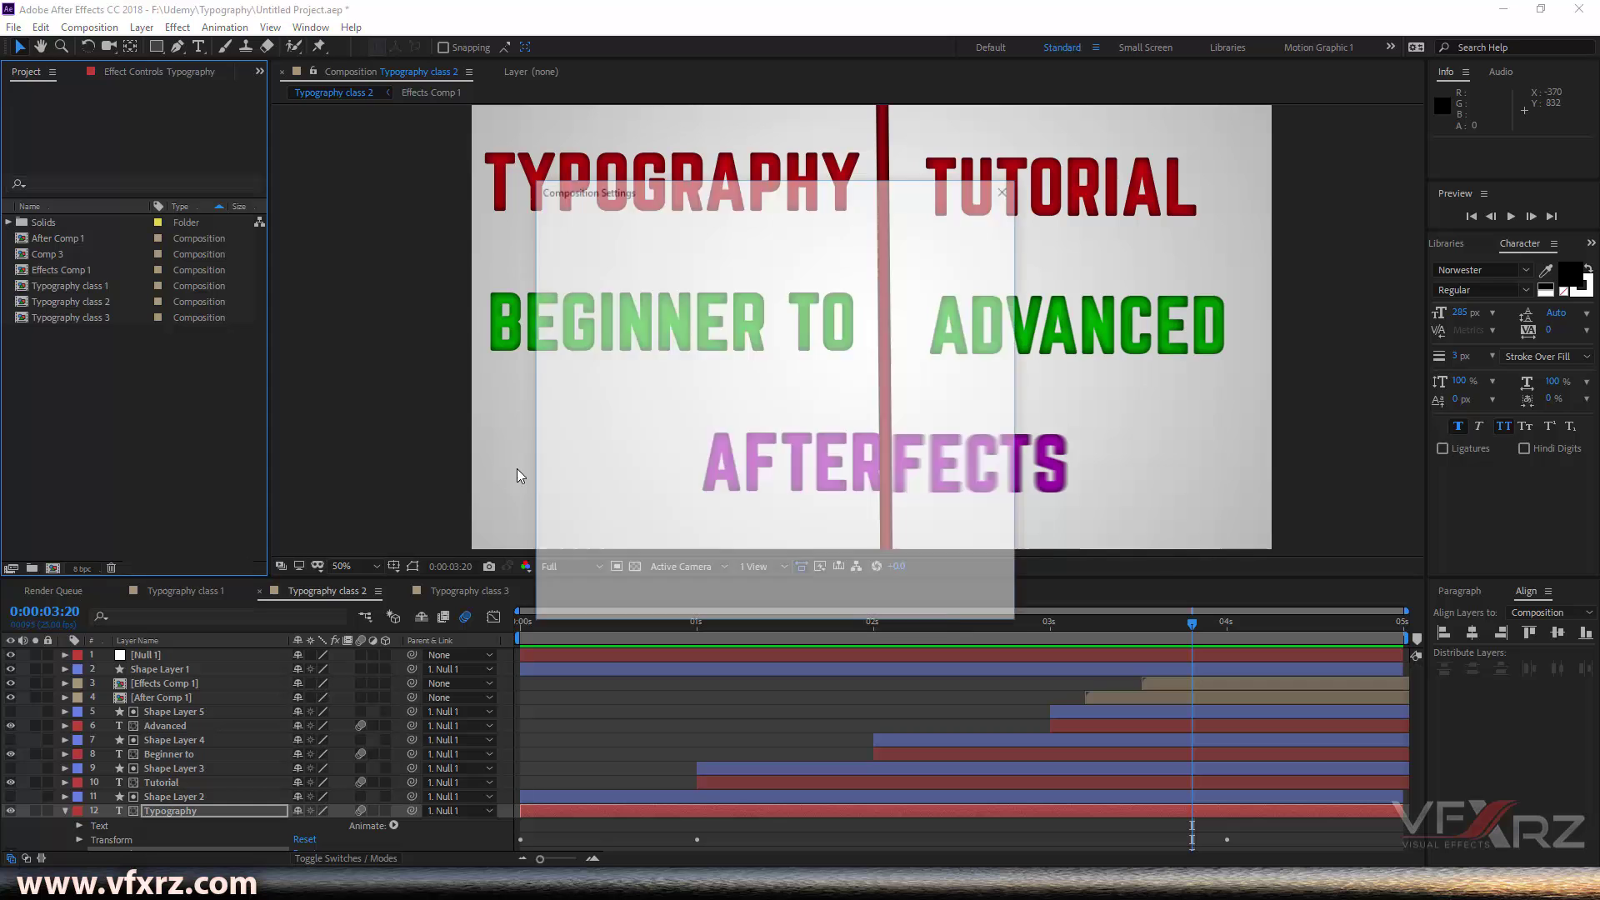
pyautogui.click(886, 603)
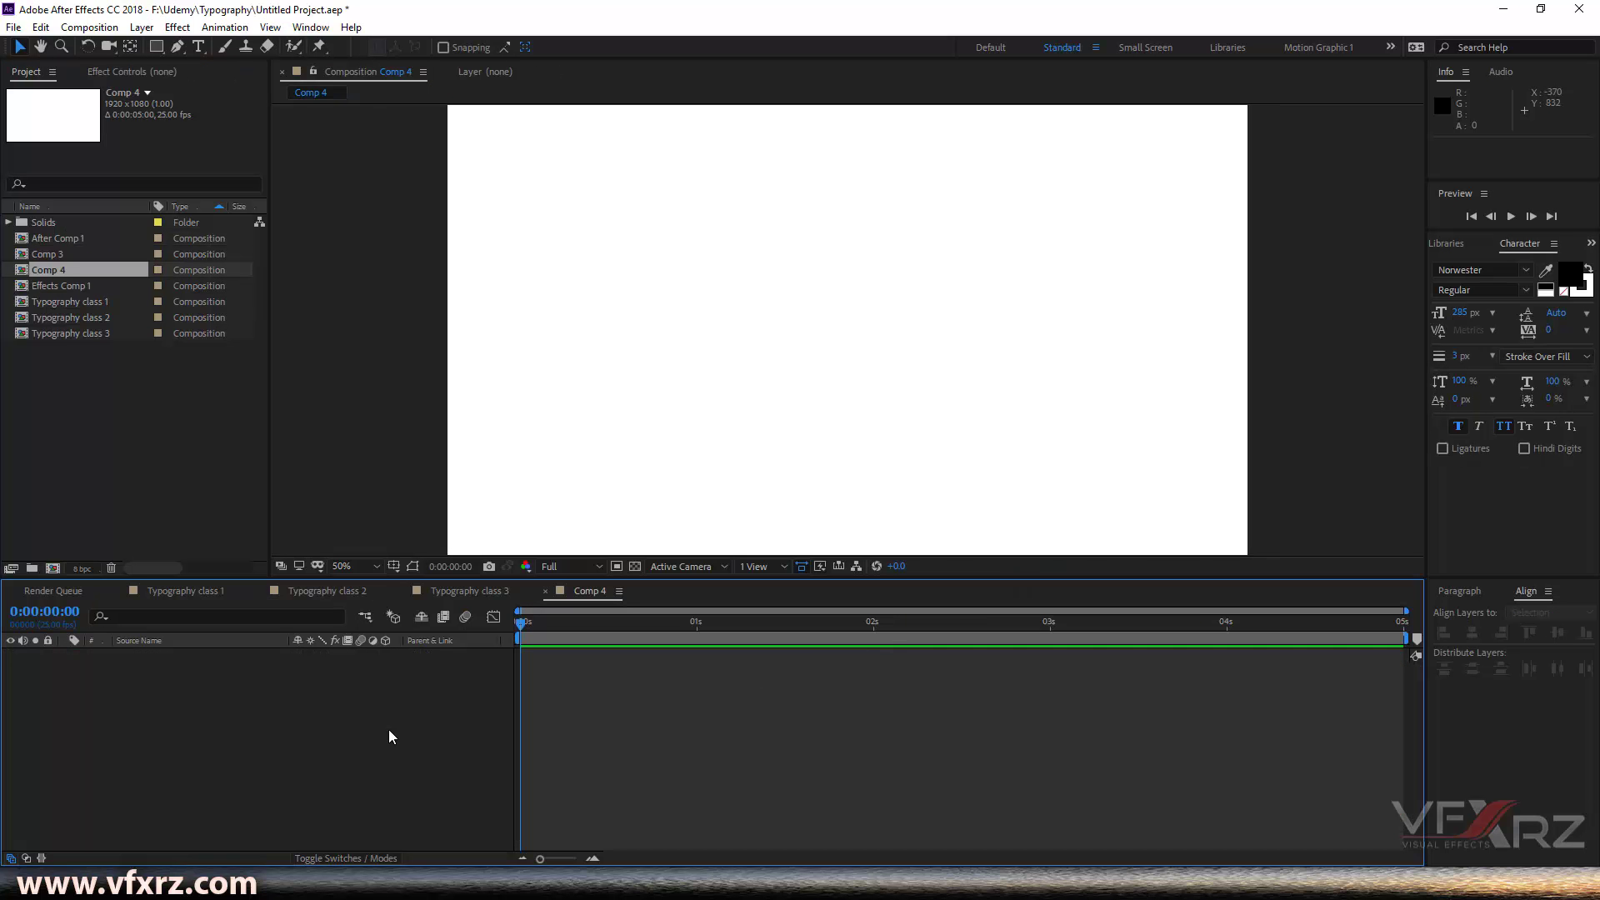
# Step: Add a text layer reading "Typography" and move it to the middle of the frame
pyautogui.rightClick(389, 731)
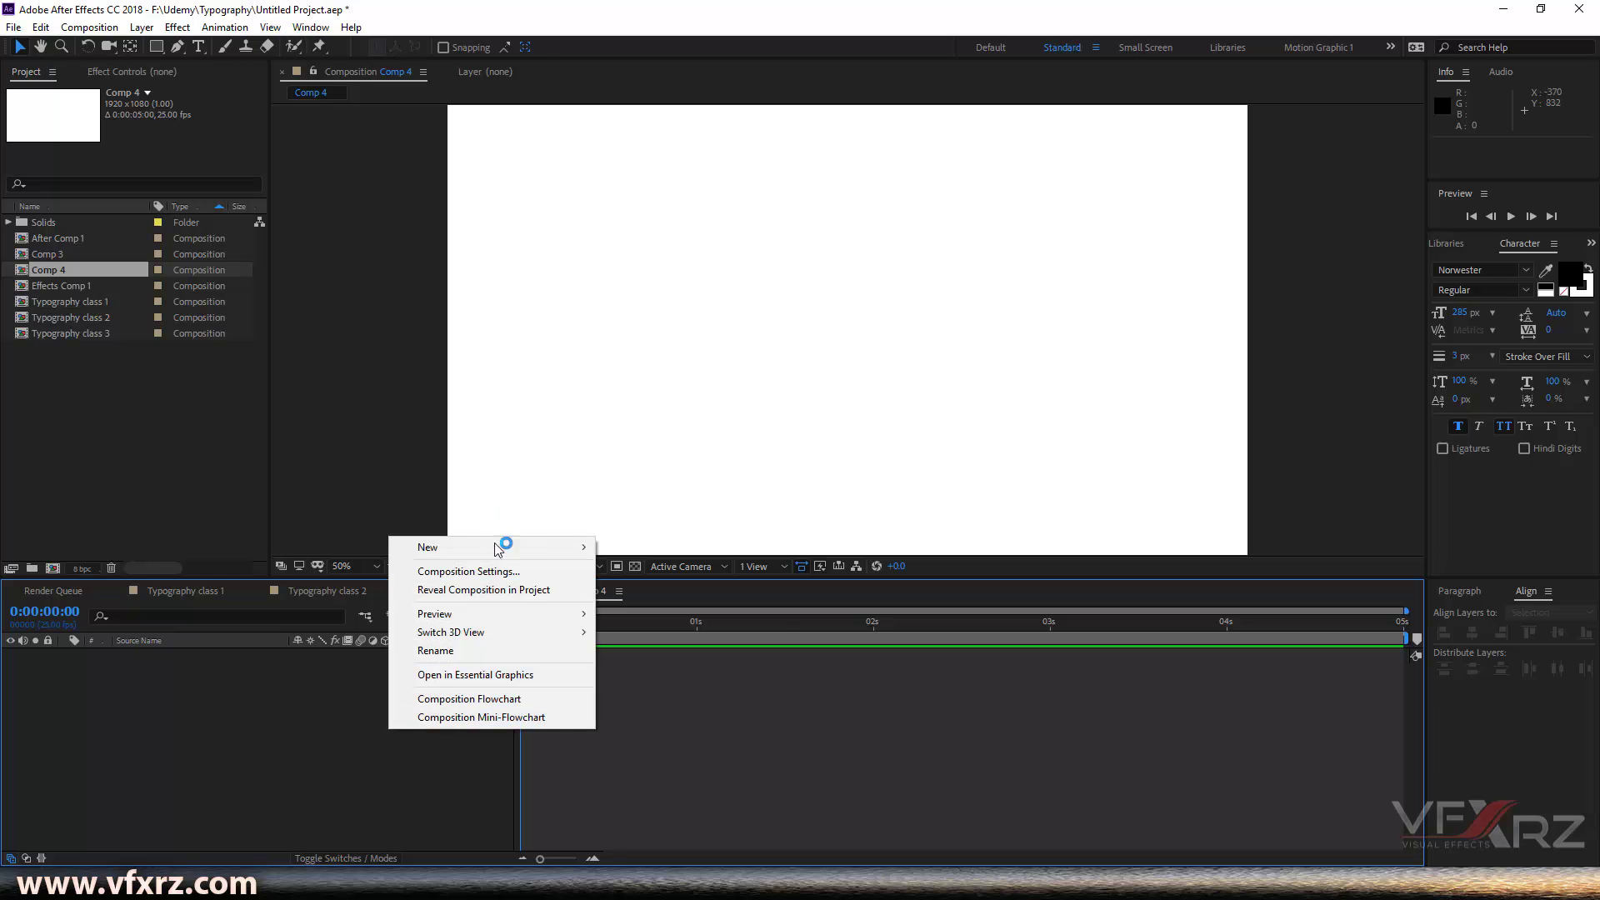
pyautogui.moveTo(497, 548)
pyautogui.click(663, 567)
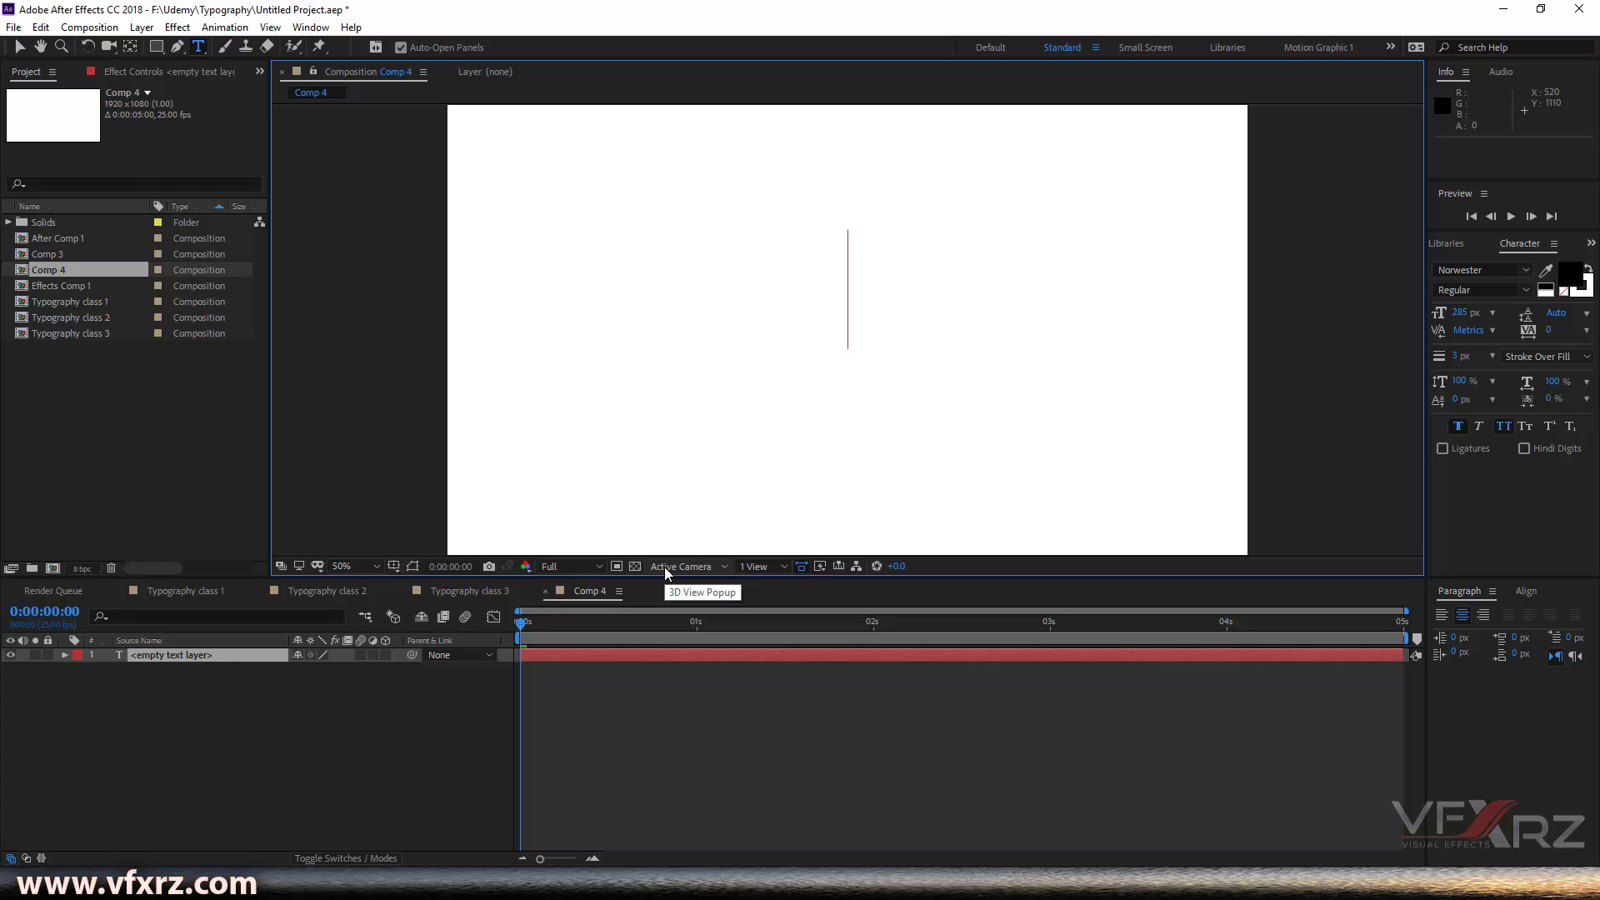
pyautogui.write('Typo')
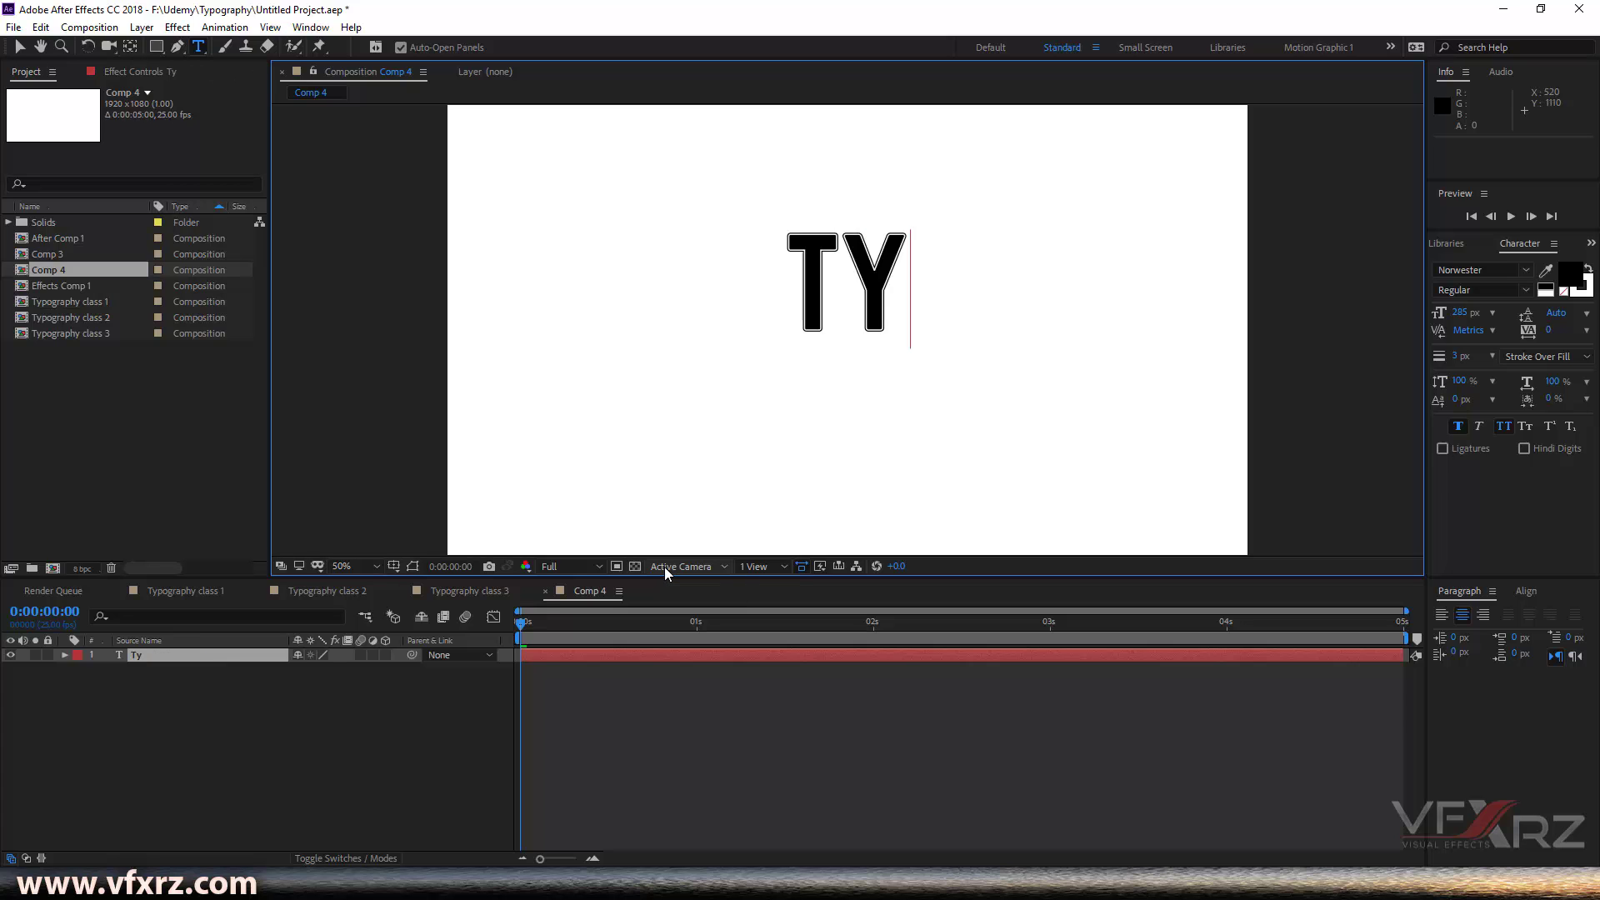
pyautogui.write('graphy')
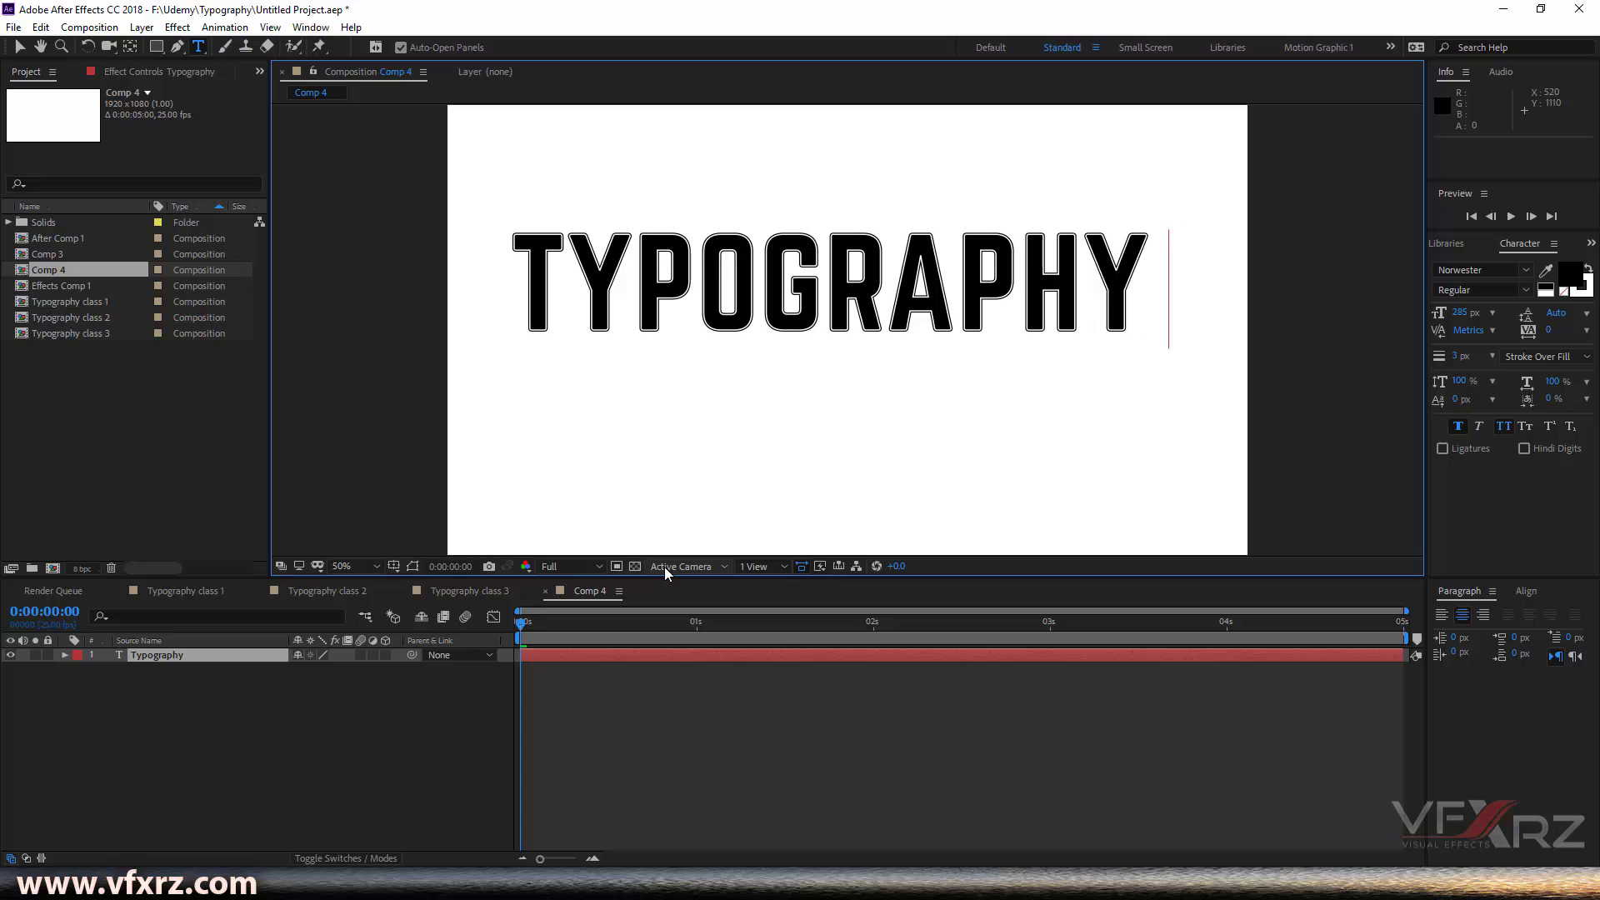
pyautogui.press('BackSpace')
pyautogui.click(18, 48)
pyautogui.moveTo(767, 275); pyautogui.dragTo(765, 342)
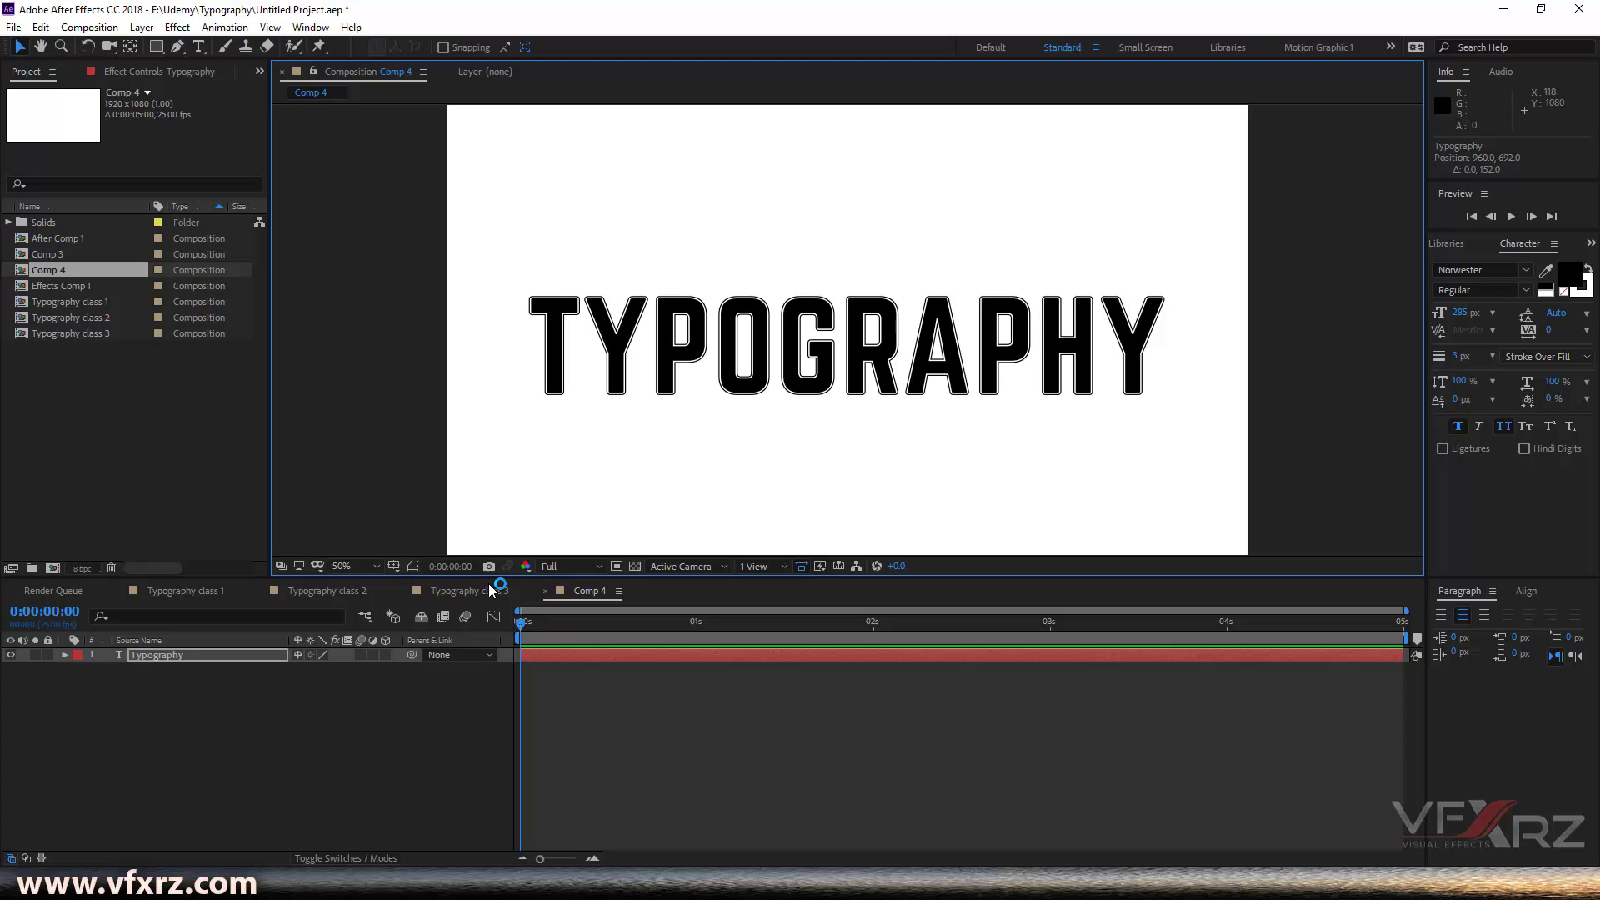
# Step: Copy the layer styles of the "be" text layer in the Typography class 1 composition
pyautogui.click(186, 593)
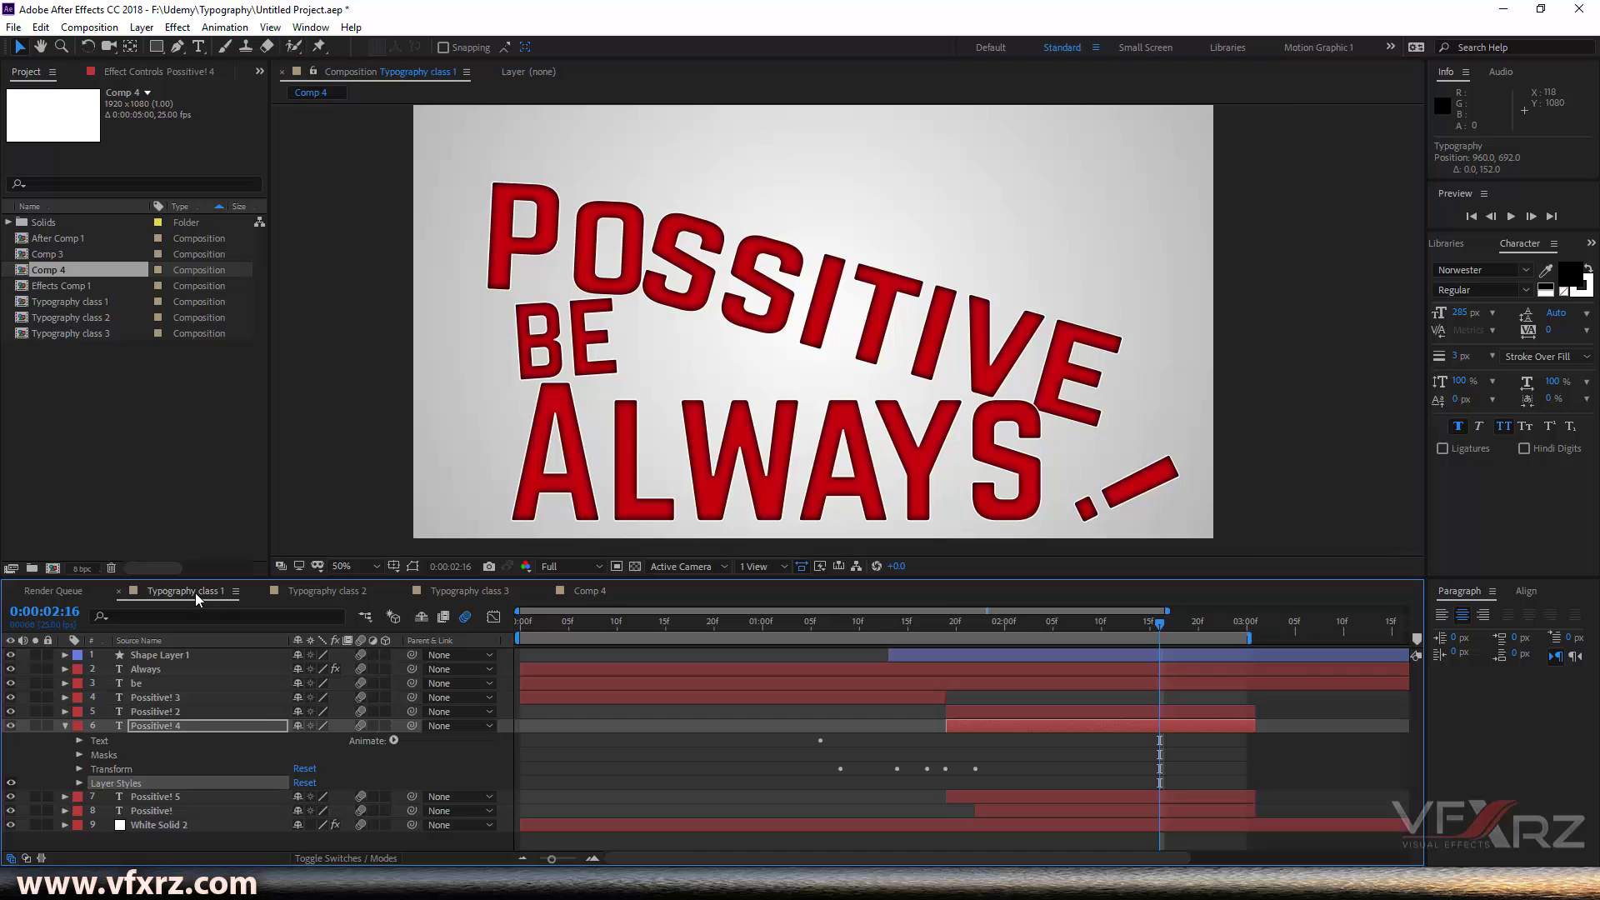
pyautogui.click(65, 726)
pyautogui.click(160, 697)
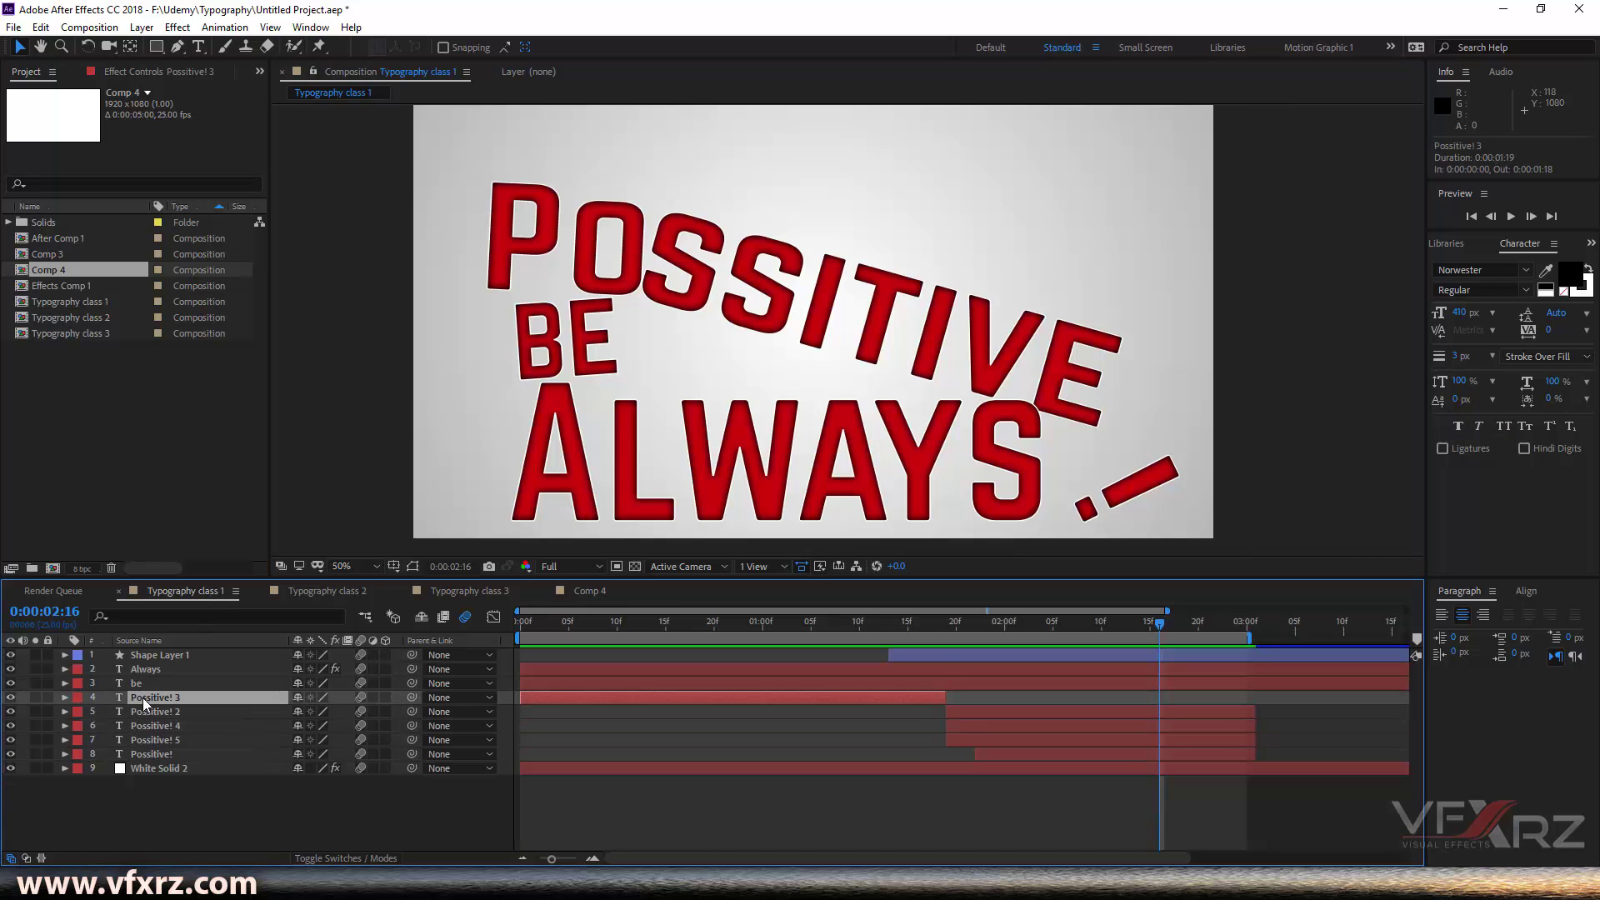
pyautogui.click(140, 683)
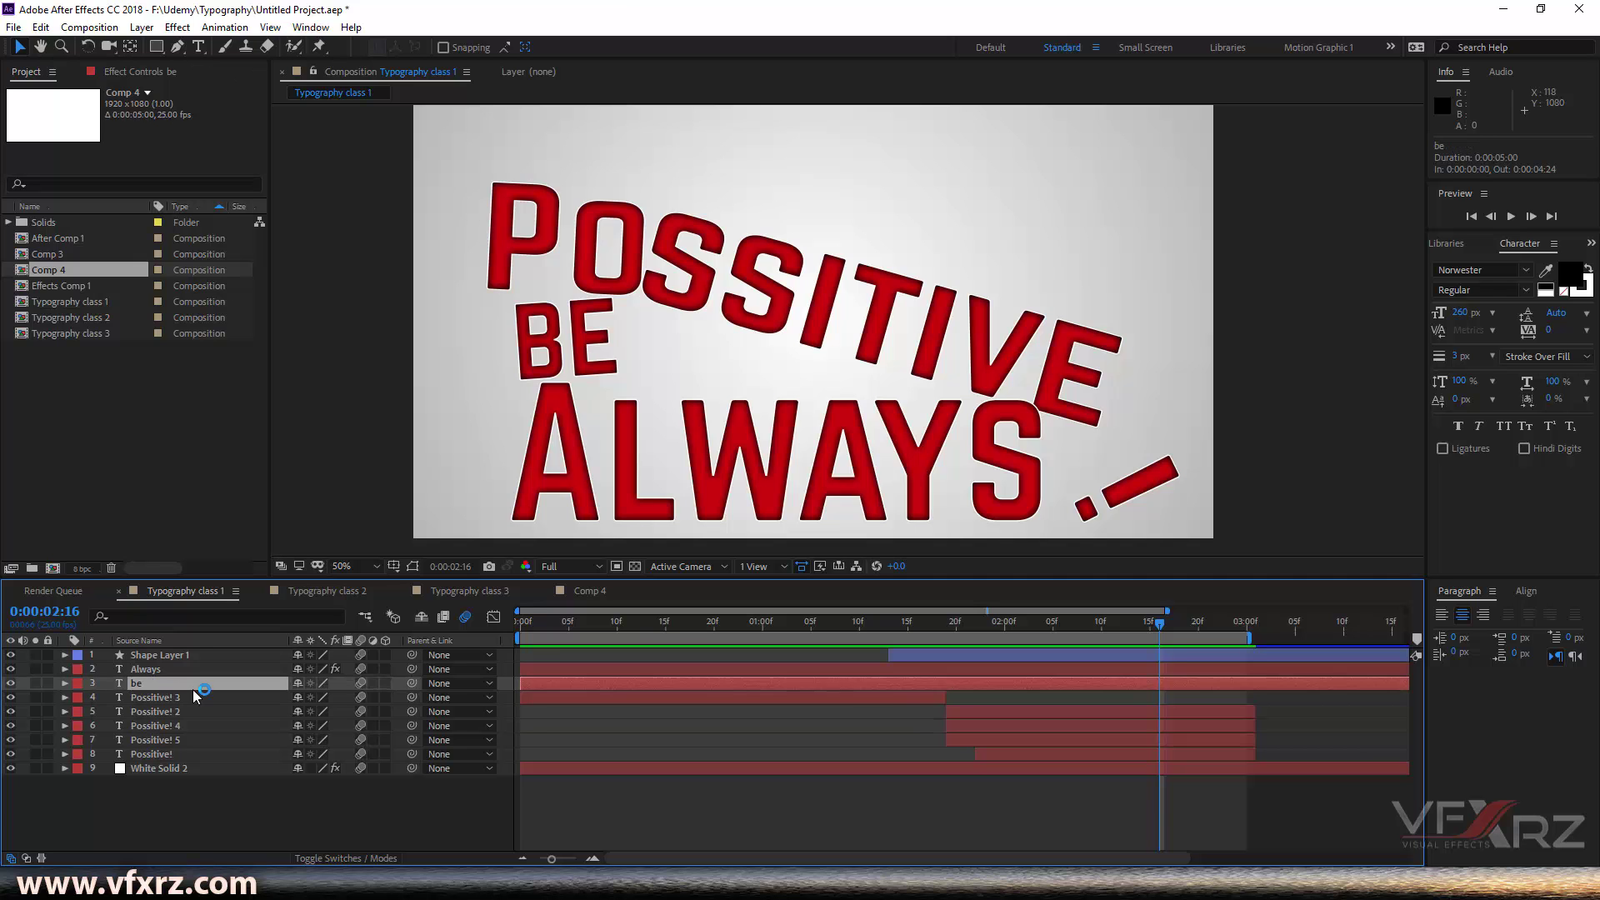
pyautogui.click(65, 683)
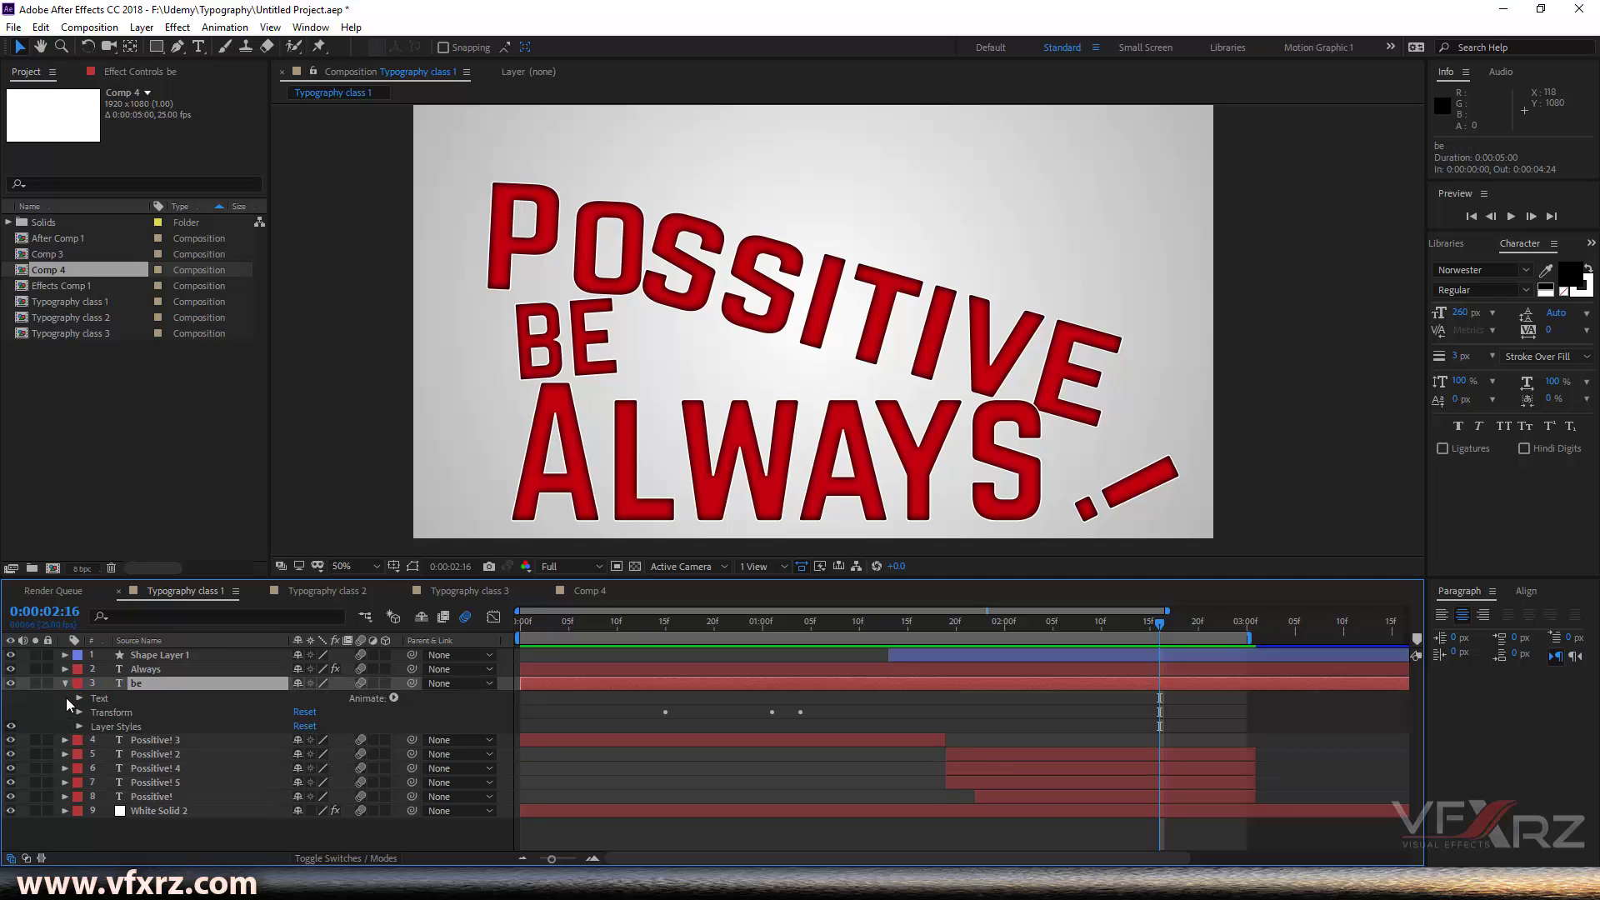
pyautogui.click(126, 728)
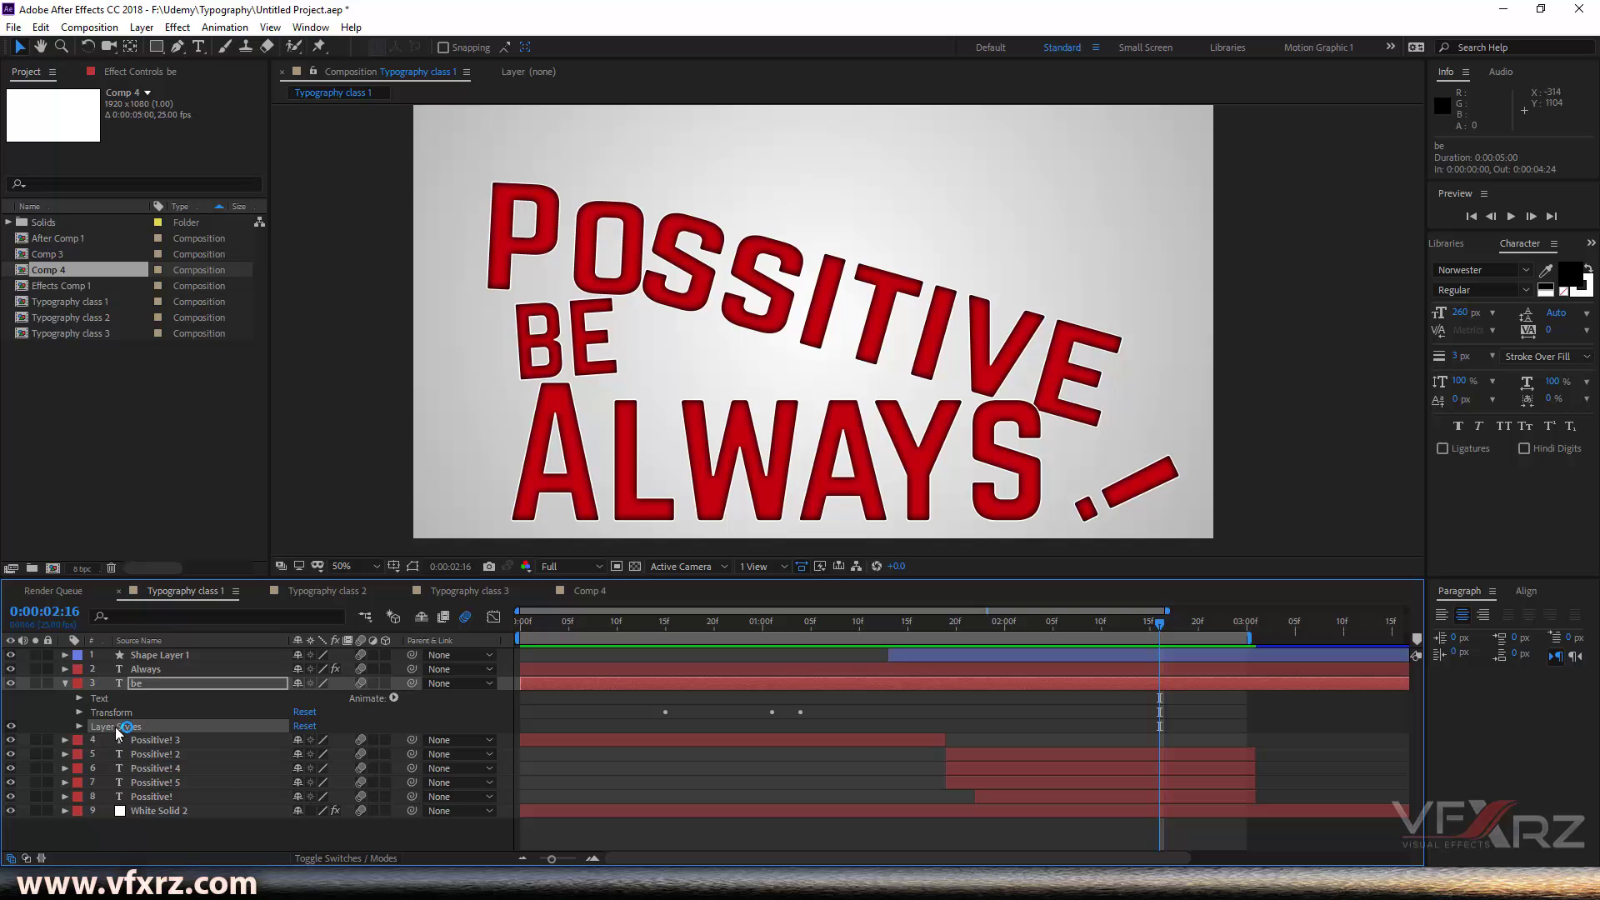
pyautogui.click(40, 27)
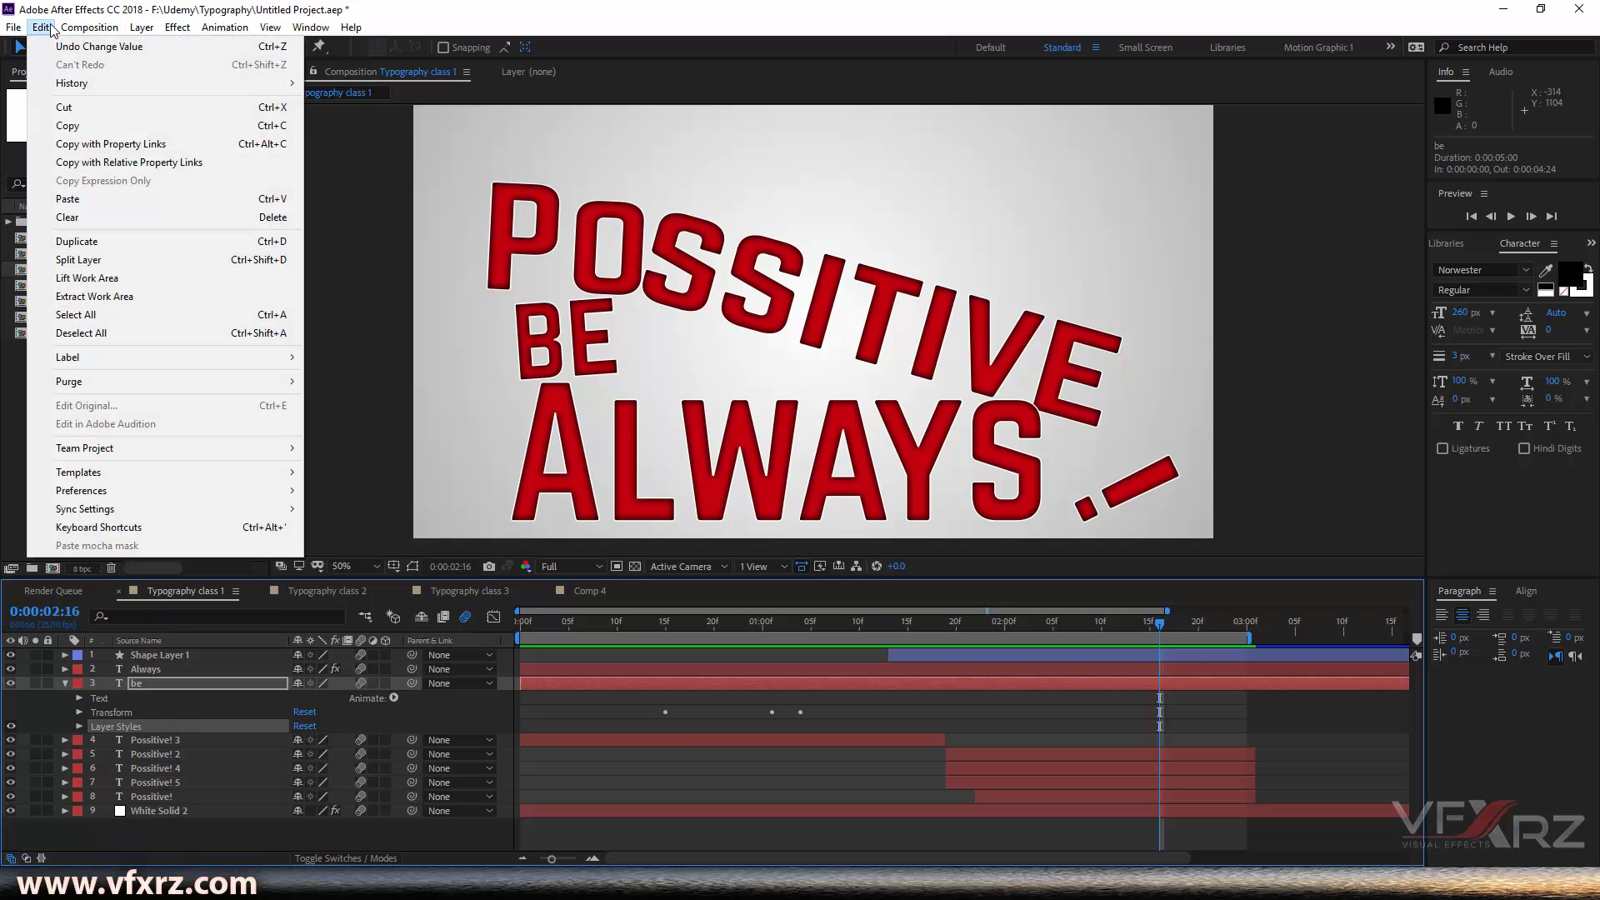
pyautogui.click(92, 127)
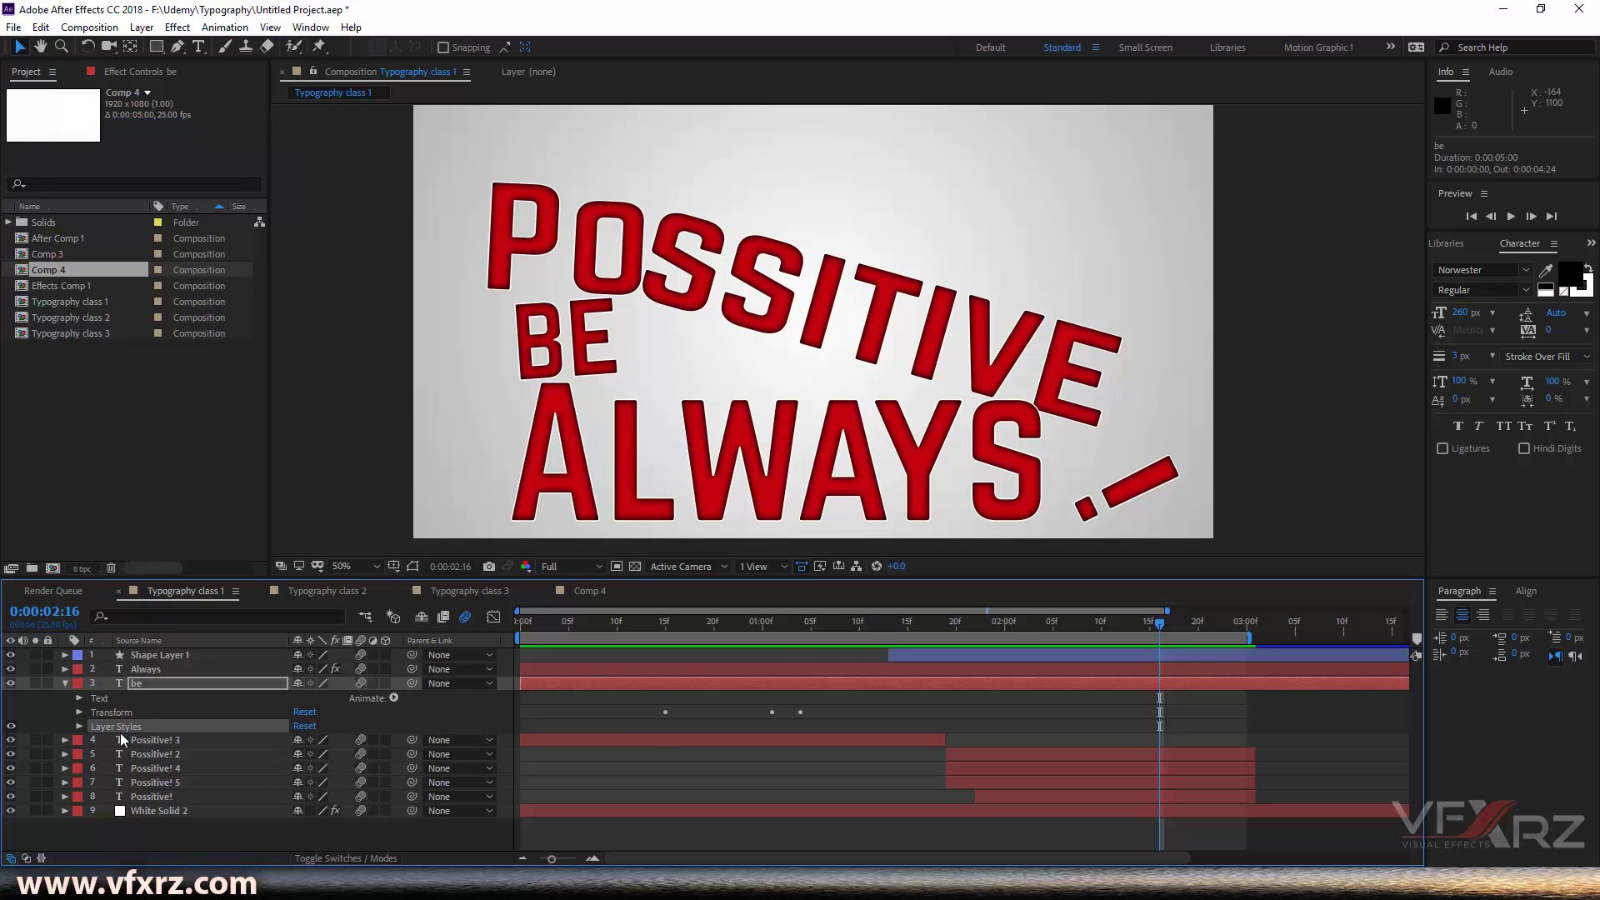
# Step: Paste the copied layer styles onto the Typography text layer in Comp 4
pyautogui.click(320, 593)
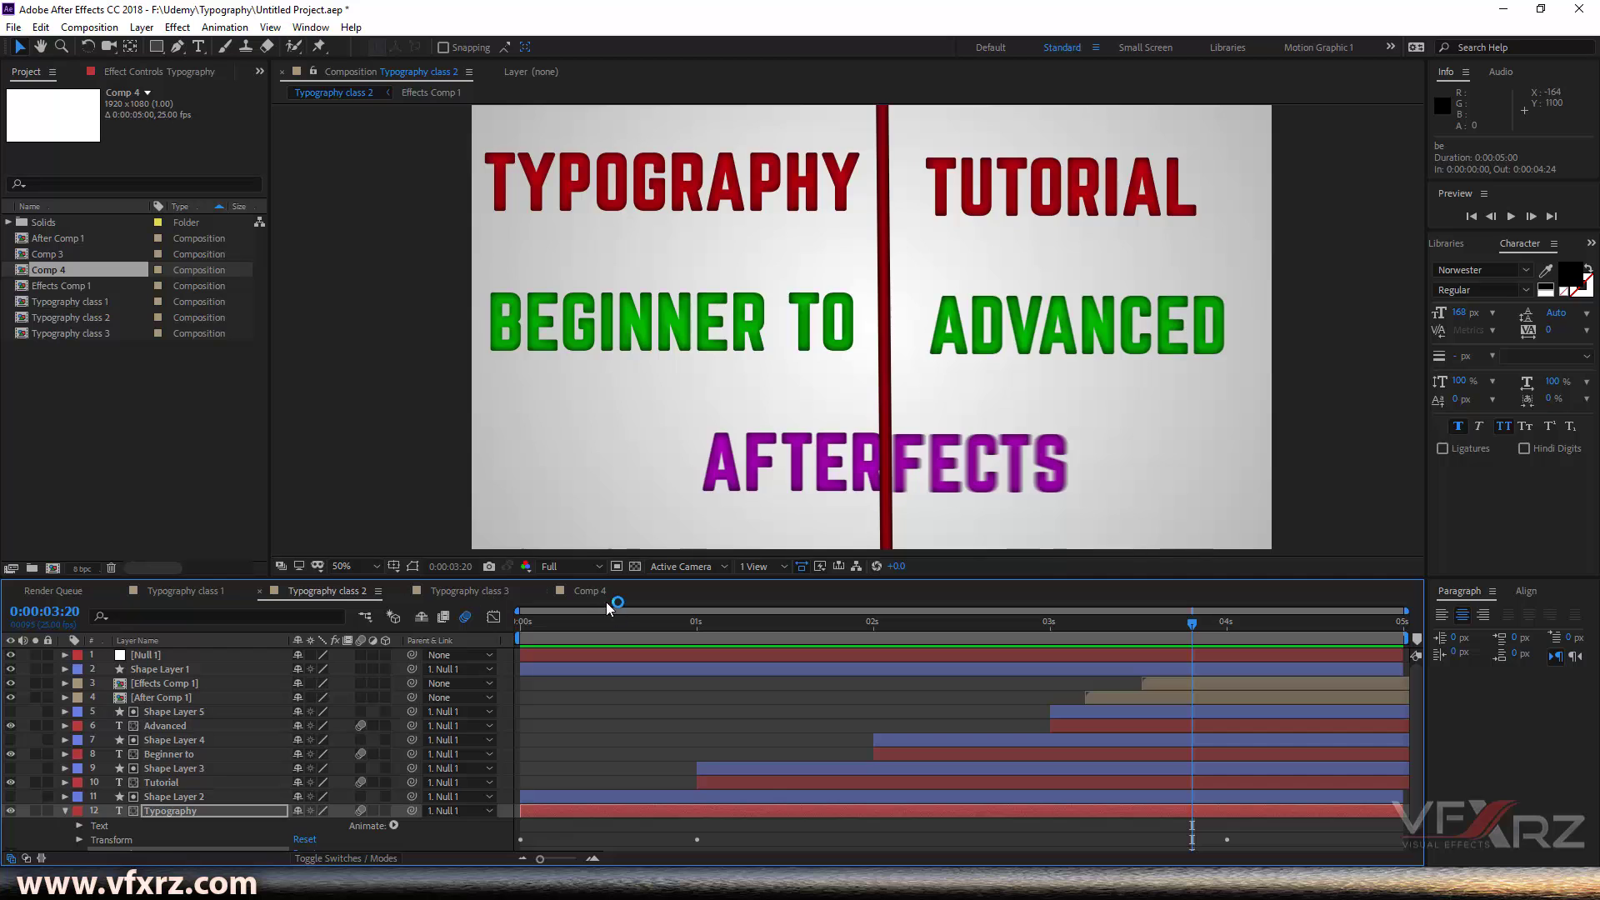
pyautogui.click(590, 592)
pyautogui.click(122, 654)
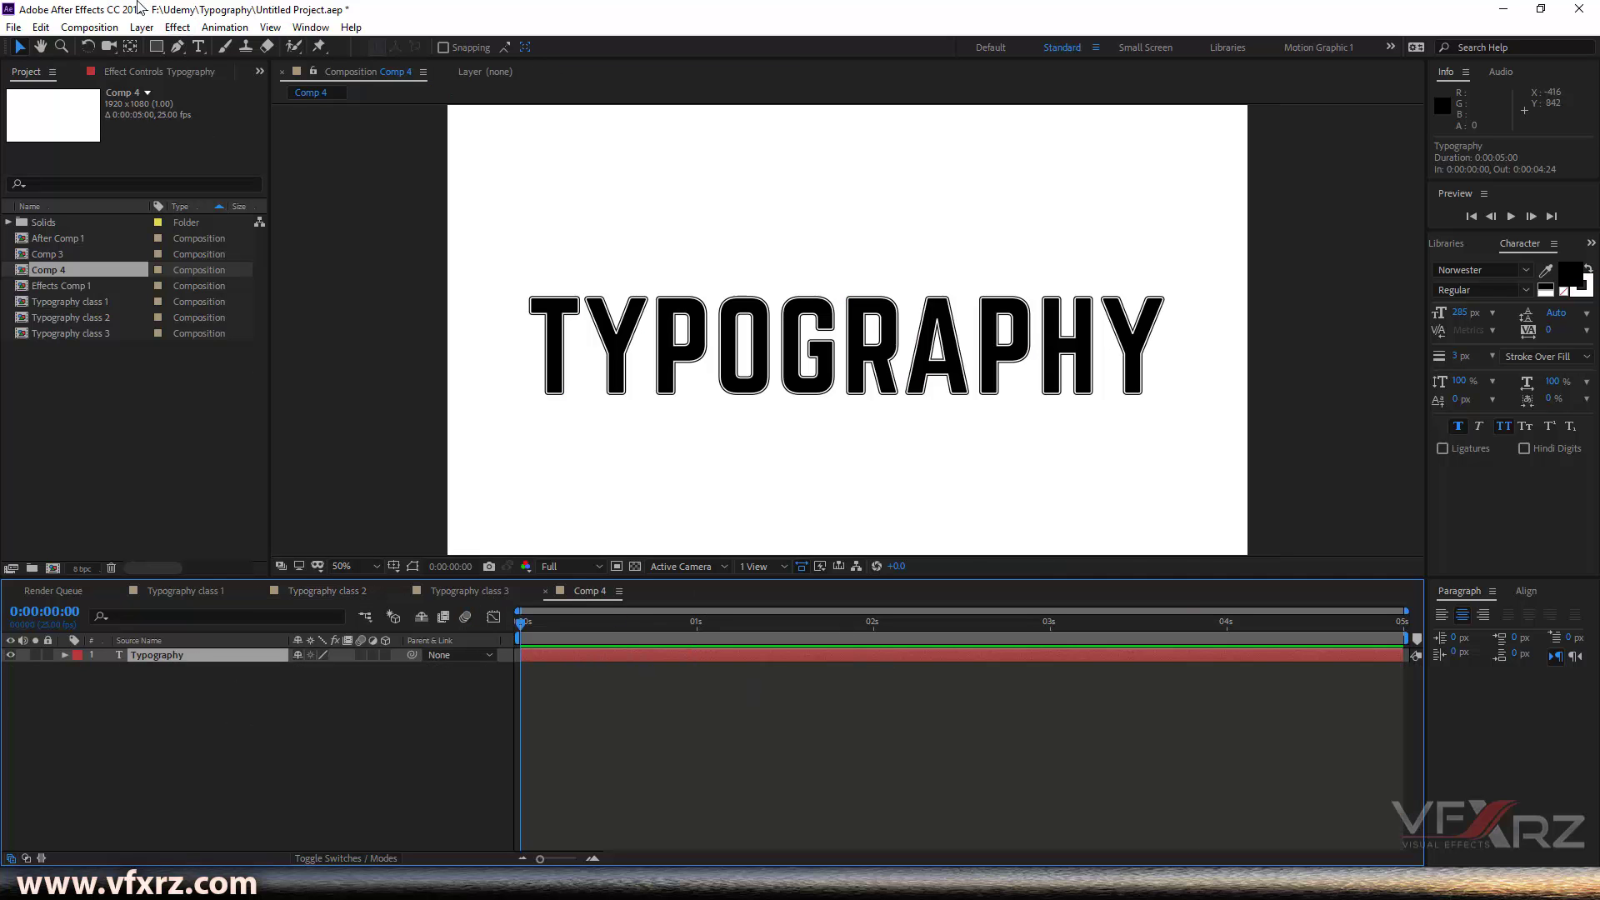
pyautogui.click(40, 27)
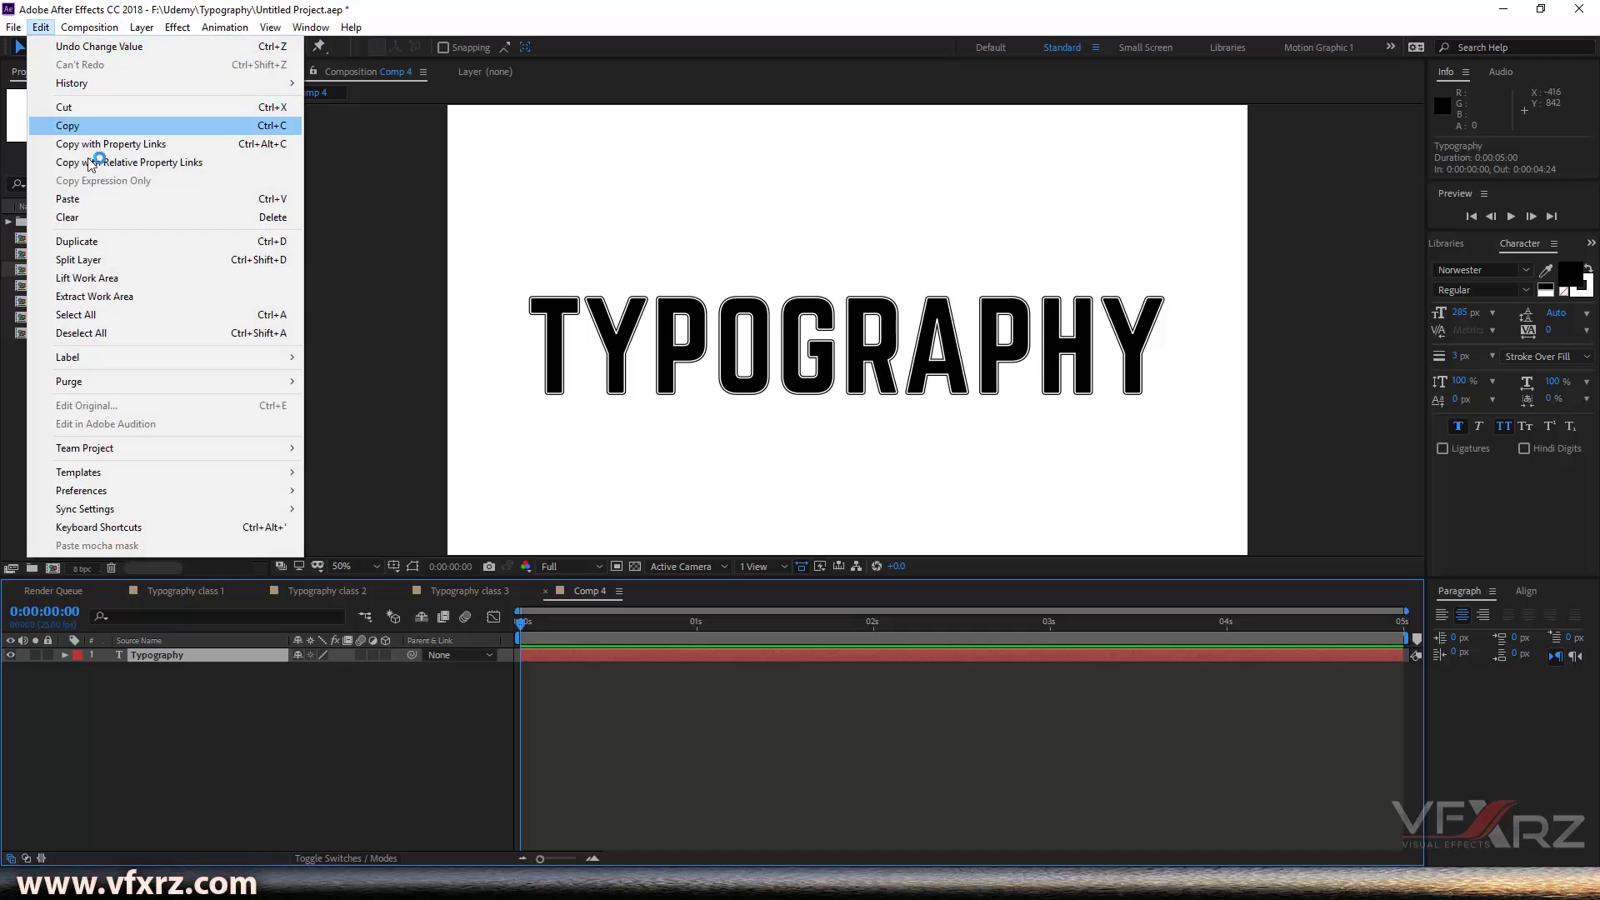
pyautogui.click(99, 200)
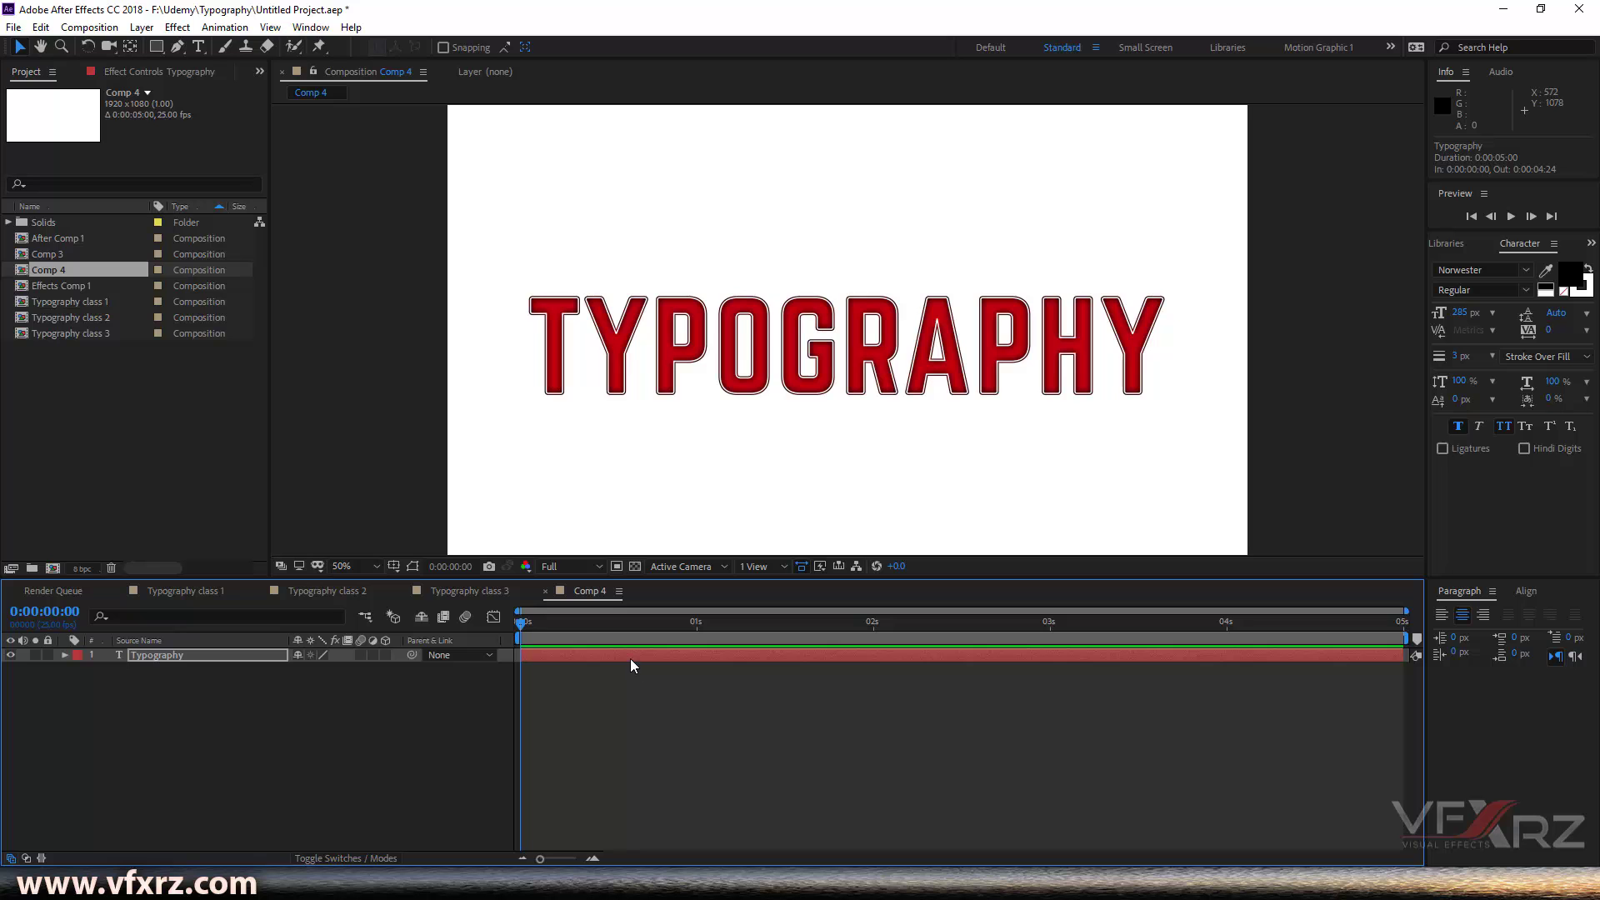
# Step: Reduce the Typography text's font size to 162 px and move it into the left half of the frame at about 460, 564
pyautogui.moveTo(754, 320)
pyautogui.mouseDown()
pyautogui.moveTo(783, 317)
pyautogui.moveTo(771, 295)
pyautogui.mouseUp()
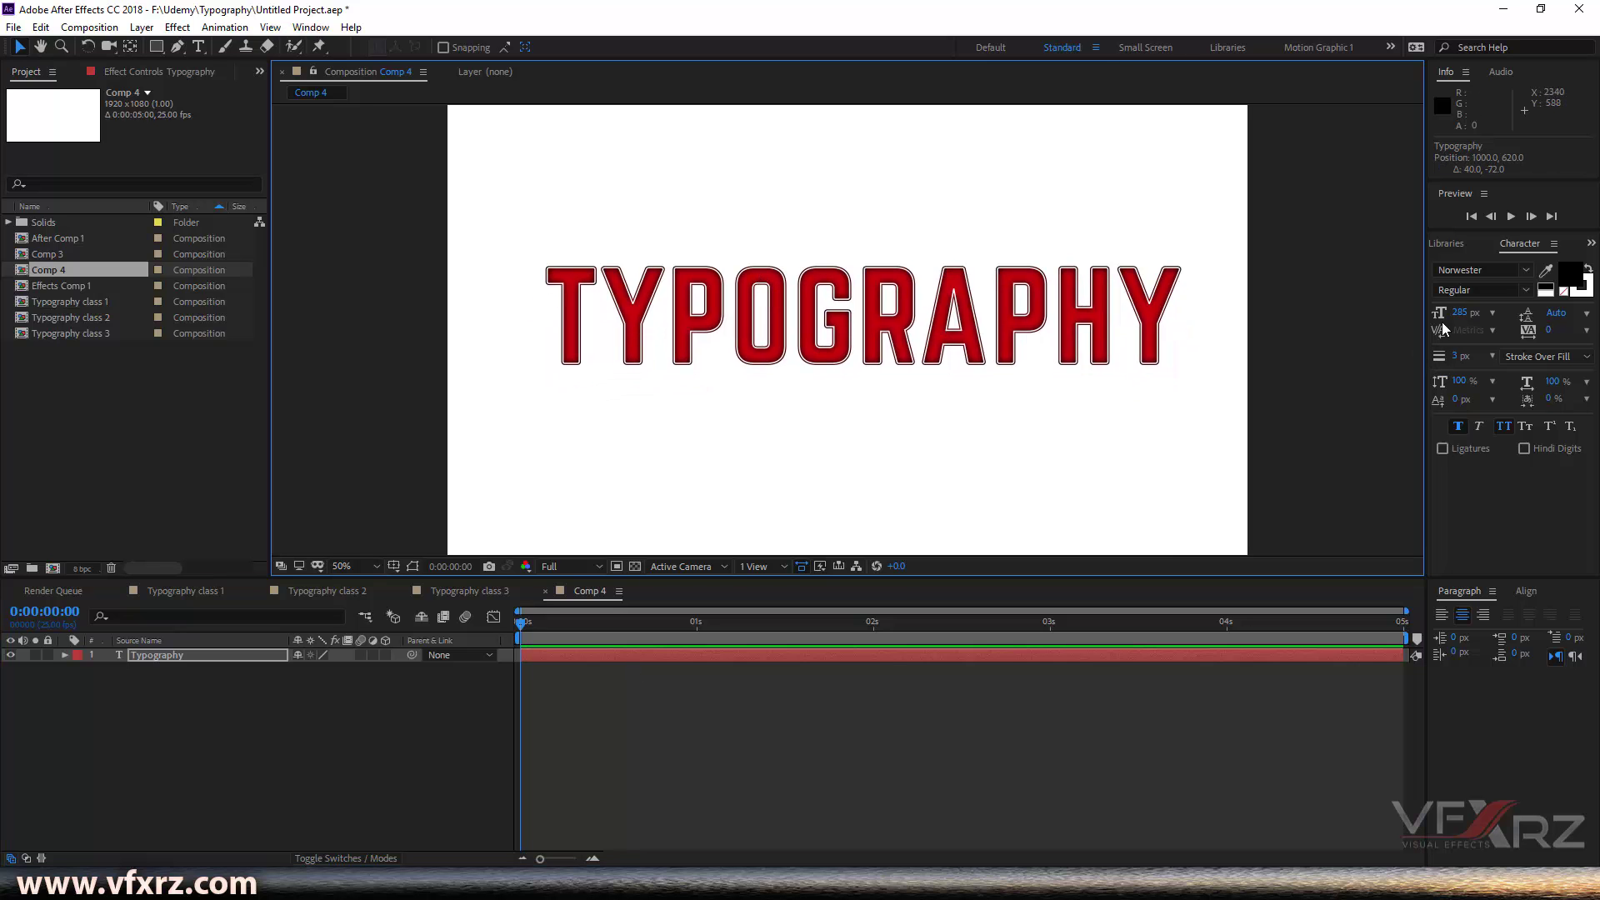
pyautogui.moveTo(1465, 315); pyautogui.dragTo(1239, 329)
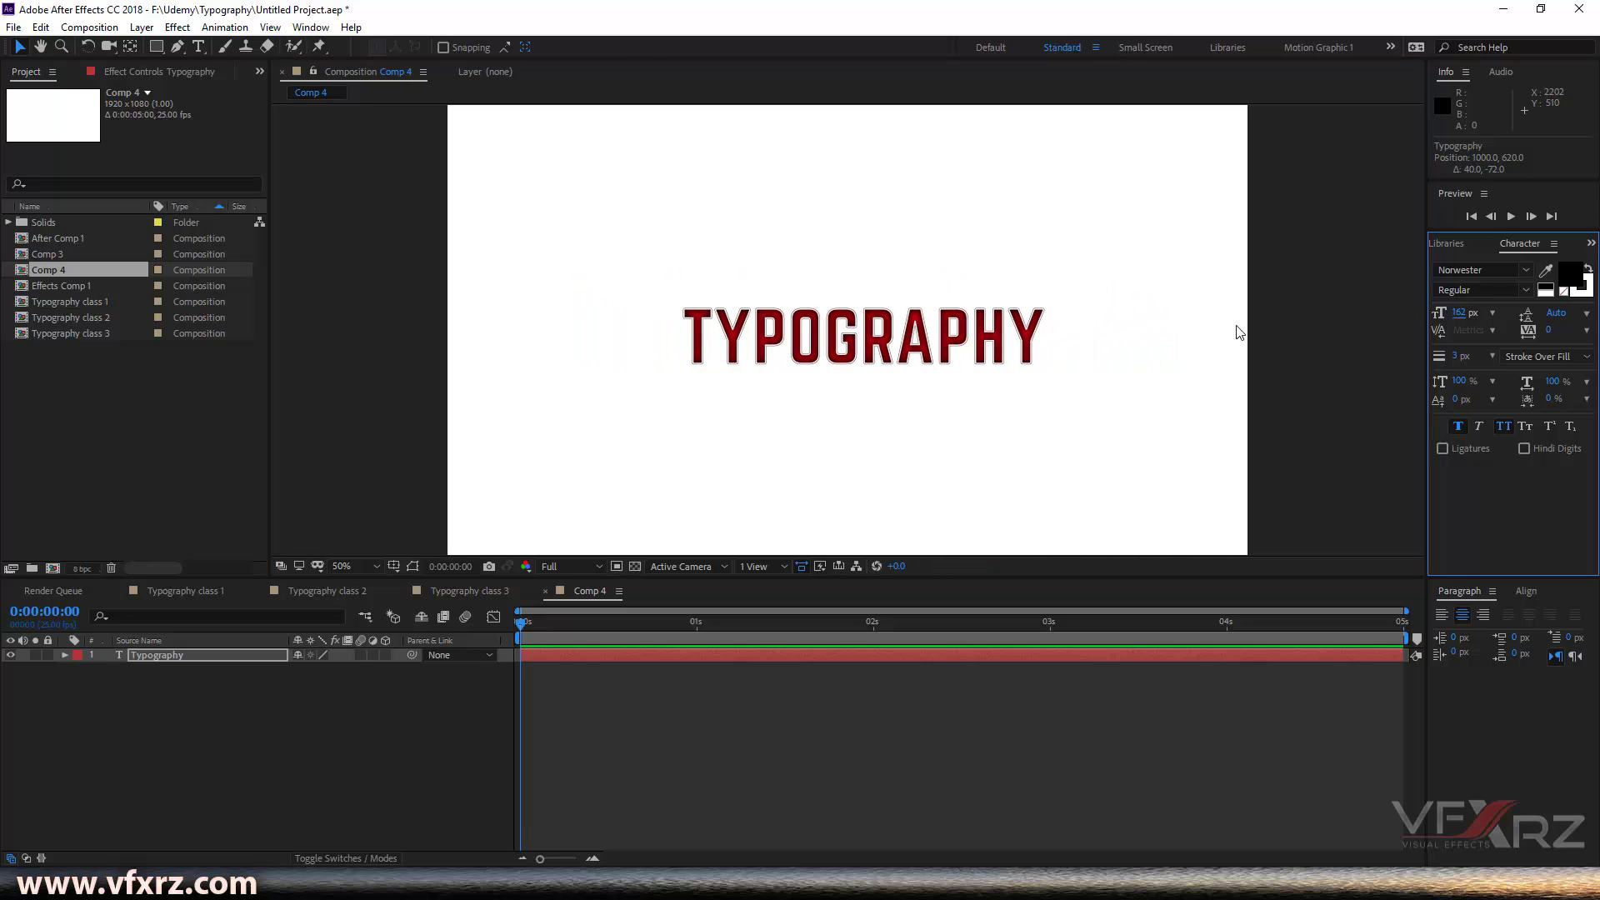
pyautogui.moveTo(860, 336); pyautogui.dragTo(667, 225)
pyautogui.moveTo(744, 259); pyautogui.dragTo(685, 328)
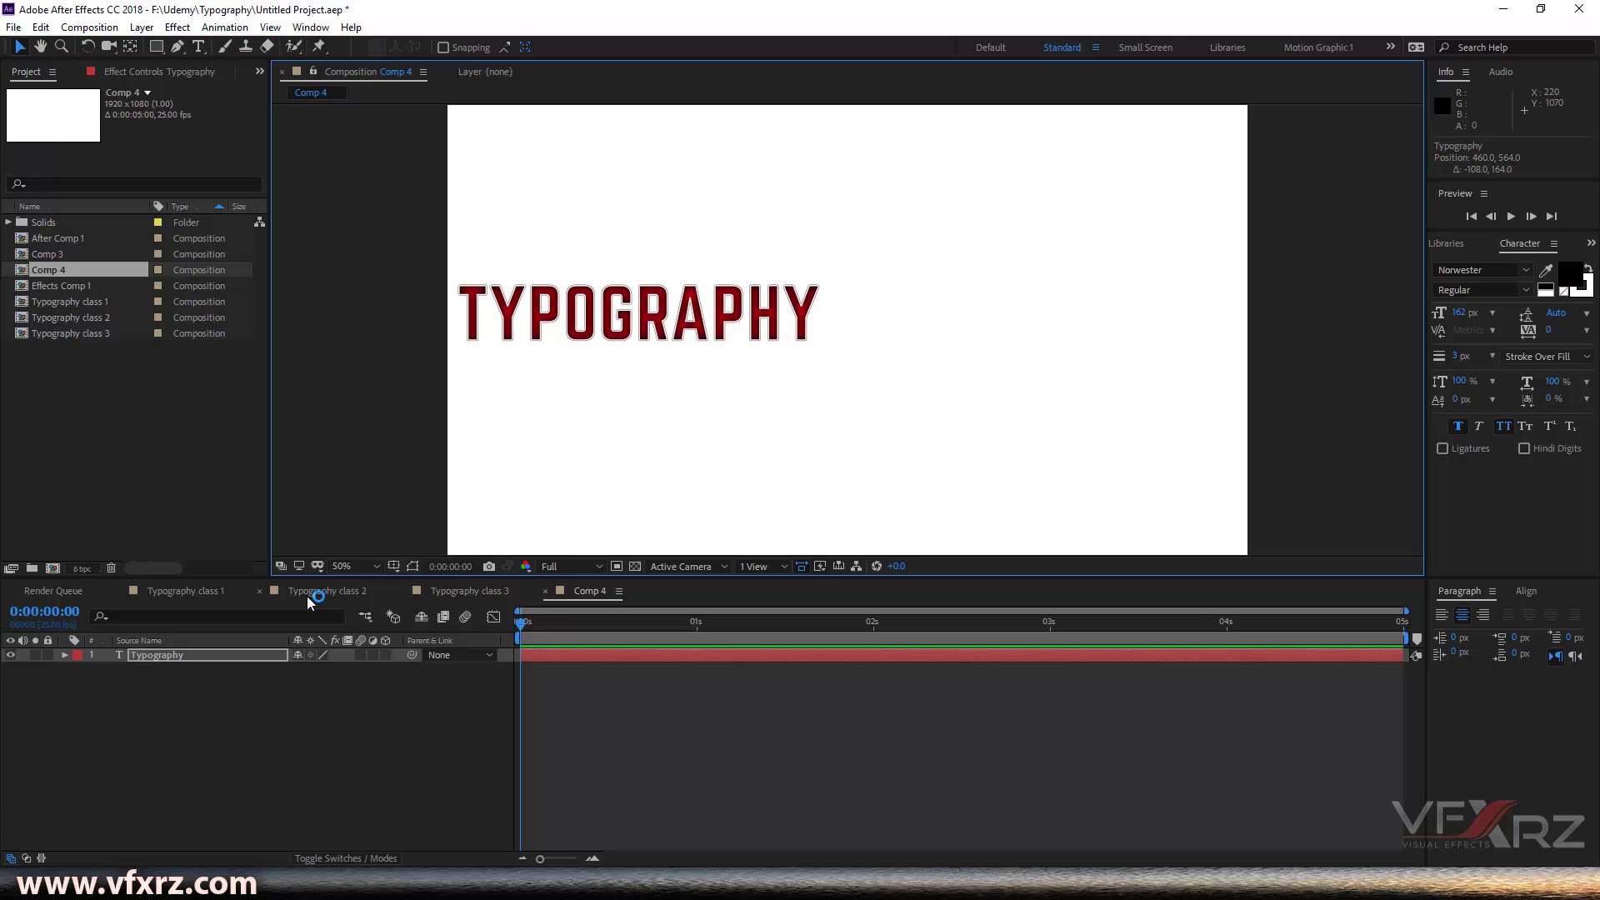
# Step: With the Pen tool, draw a vertical line on a new shape layer through the middle of Comp 4, extending beyond the frame's upper and lower edges
pyautogui.click(308, 593)
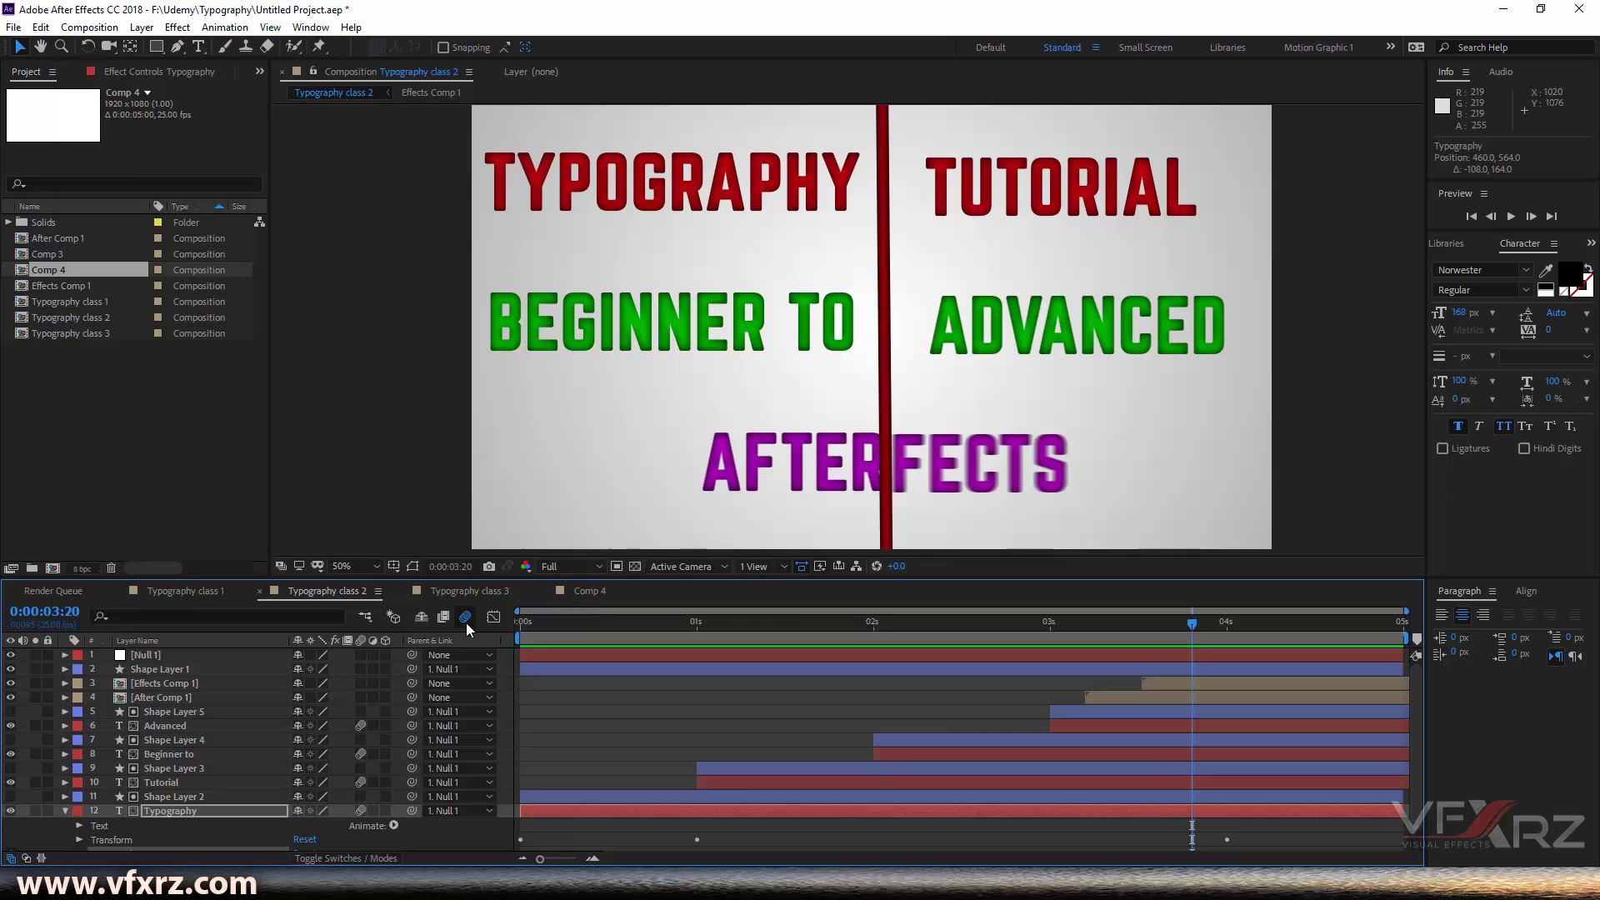
pyautogui.click(590, 591)
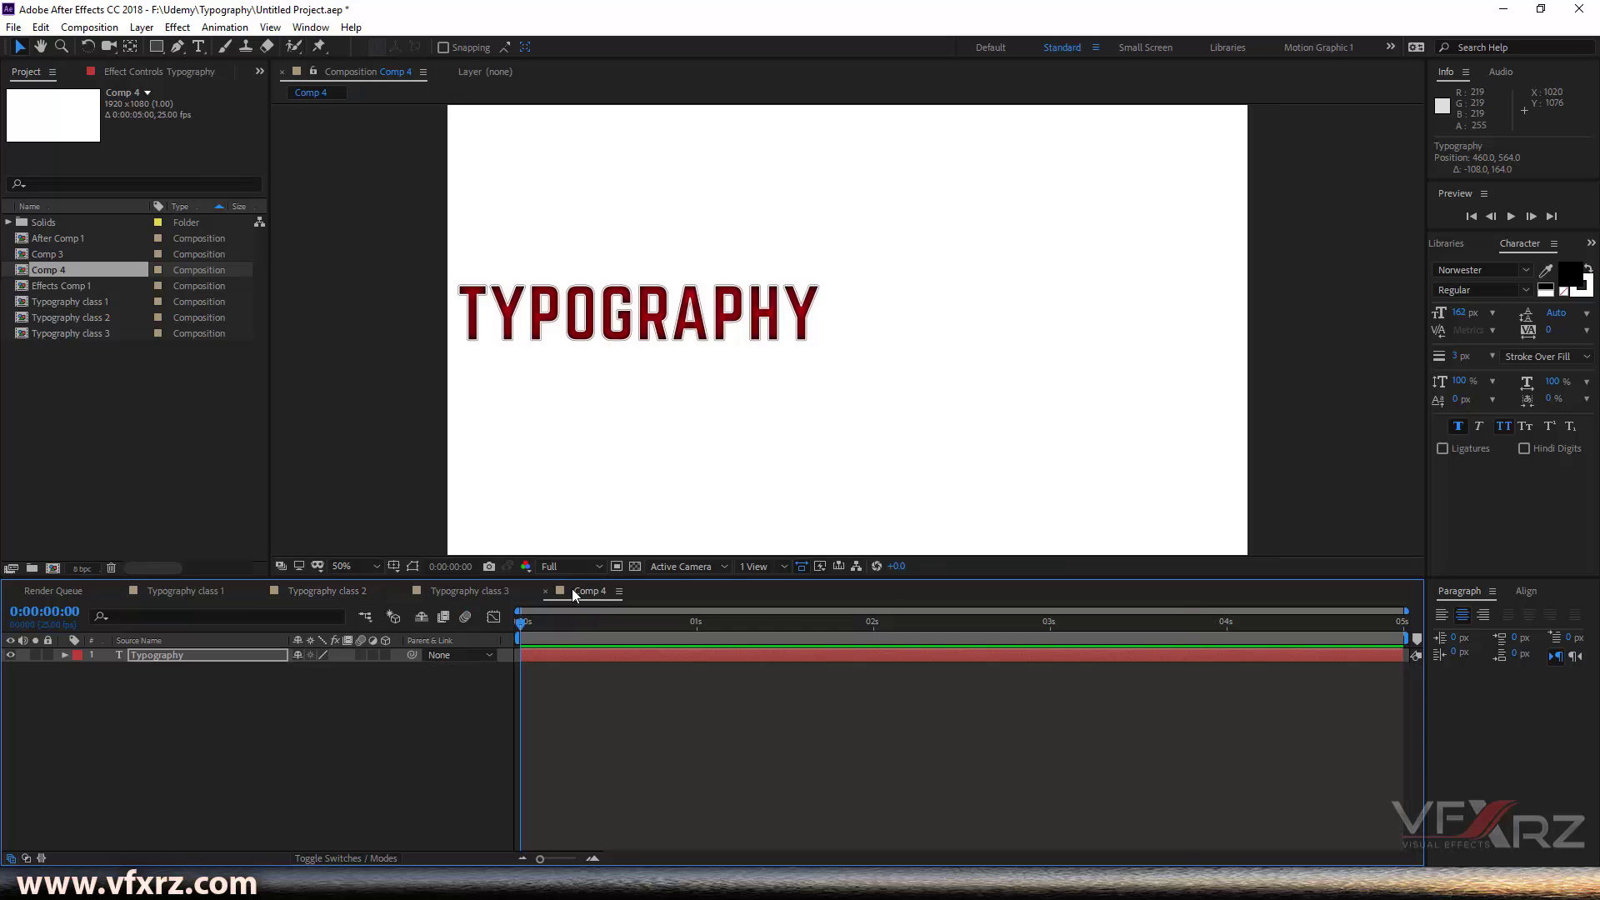
pyautogui.click(180, 50)
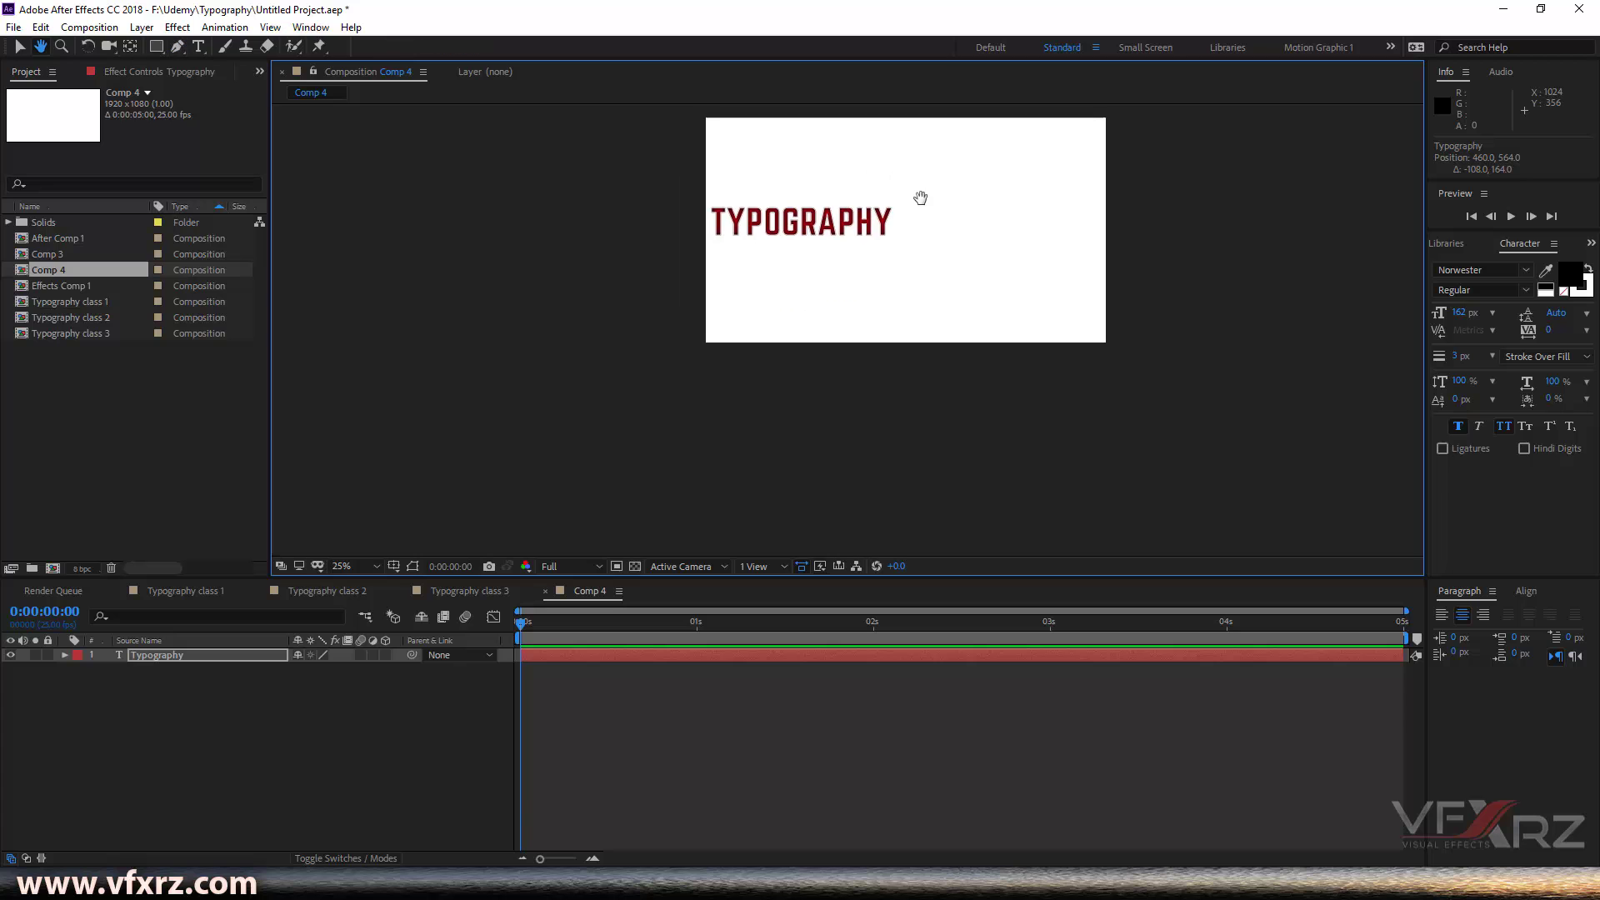
pyautogui.click(930, 154)
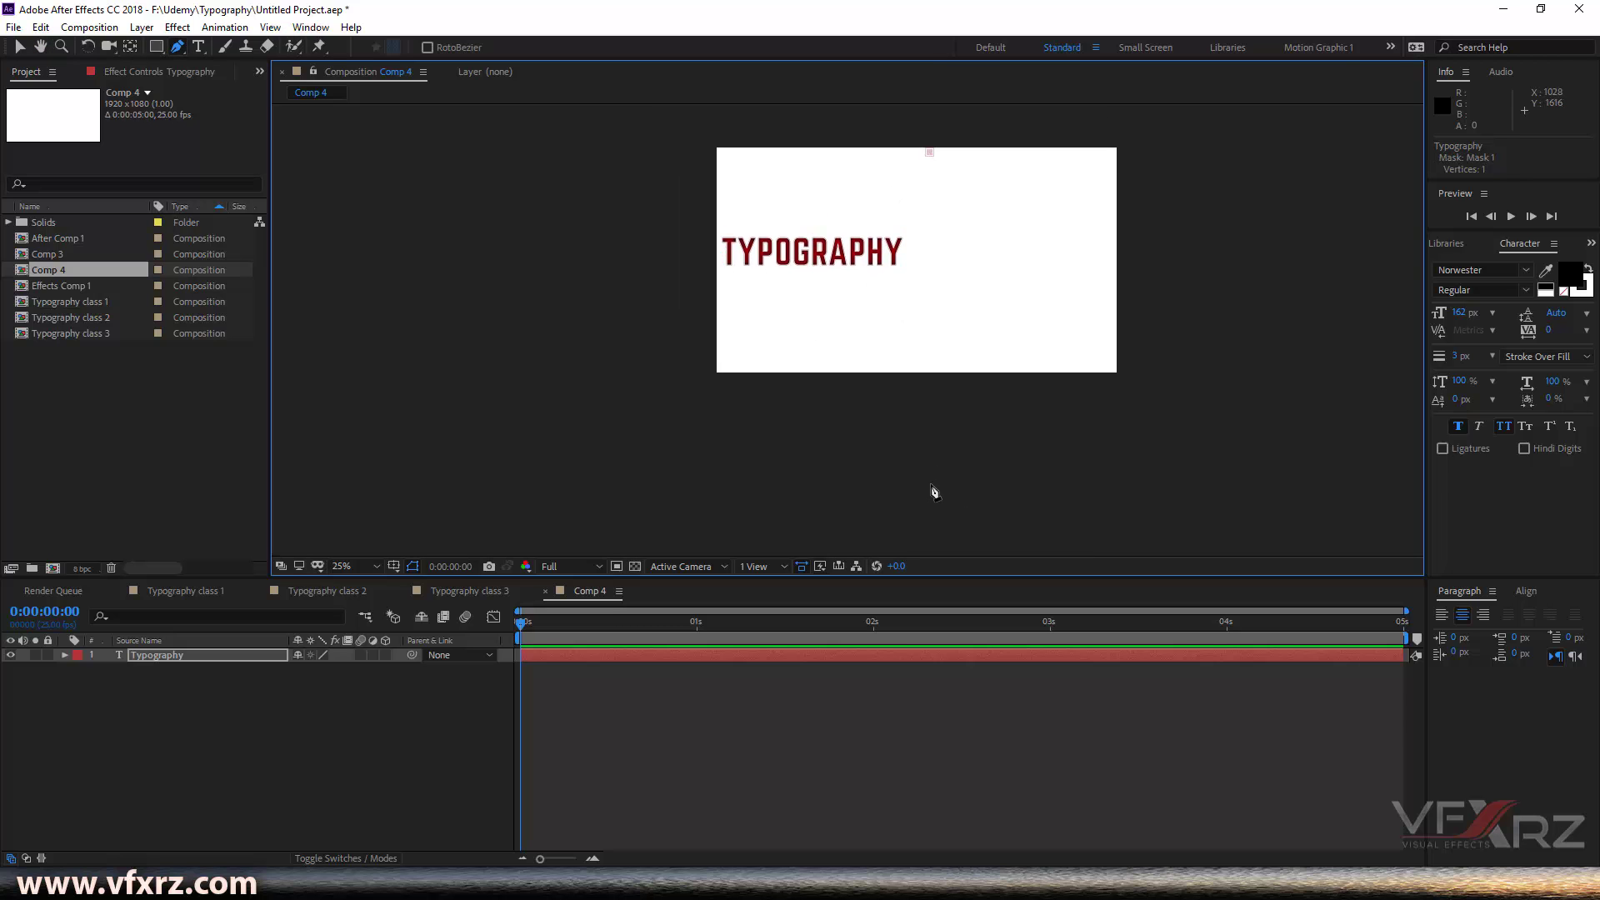
pyautogui.hotkey('ctrl', 'z')
pyautogui.click(908, 673)
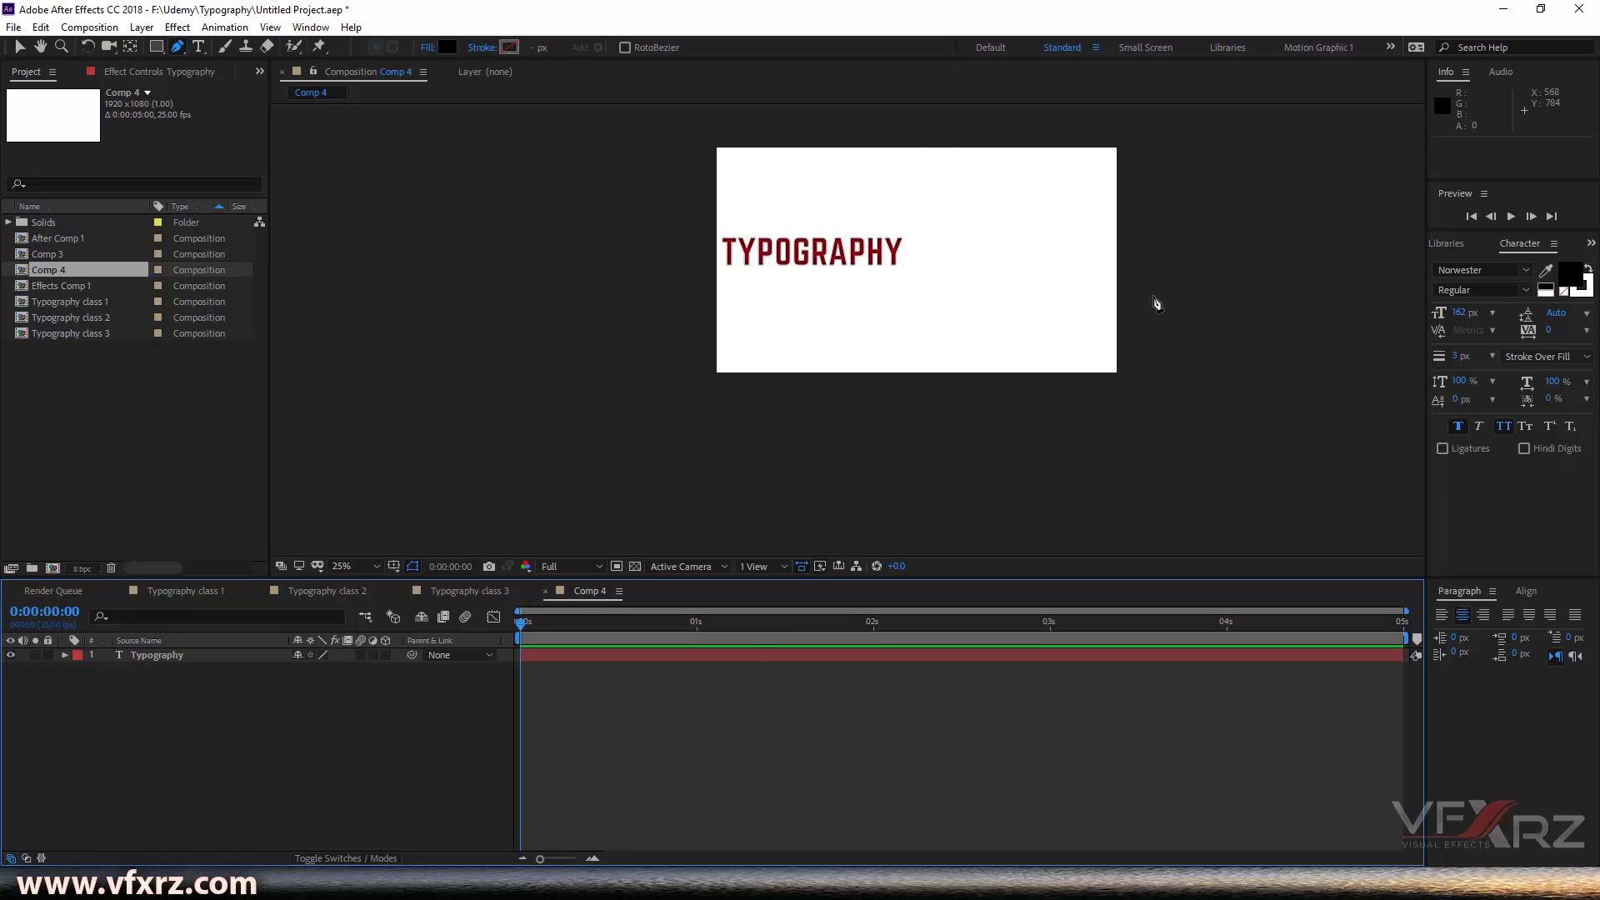
pyautogui.click(917, 139)
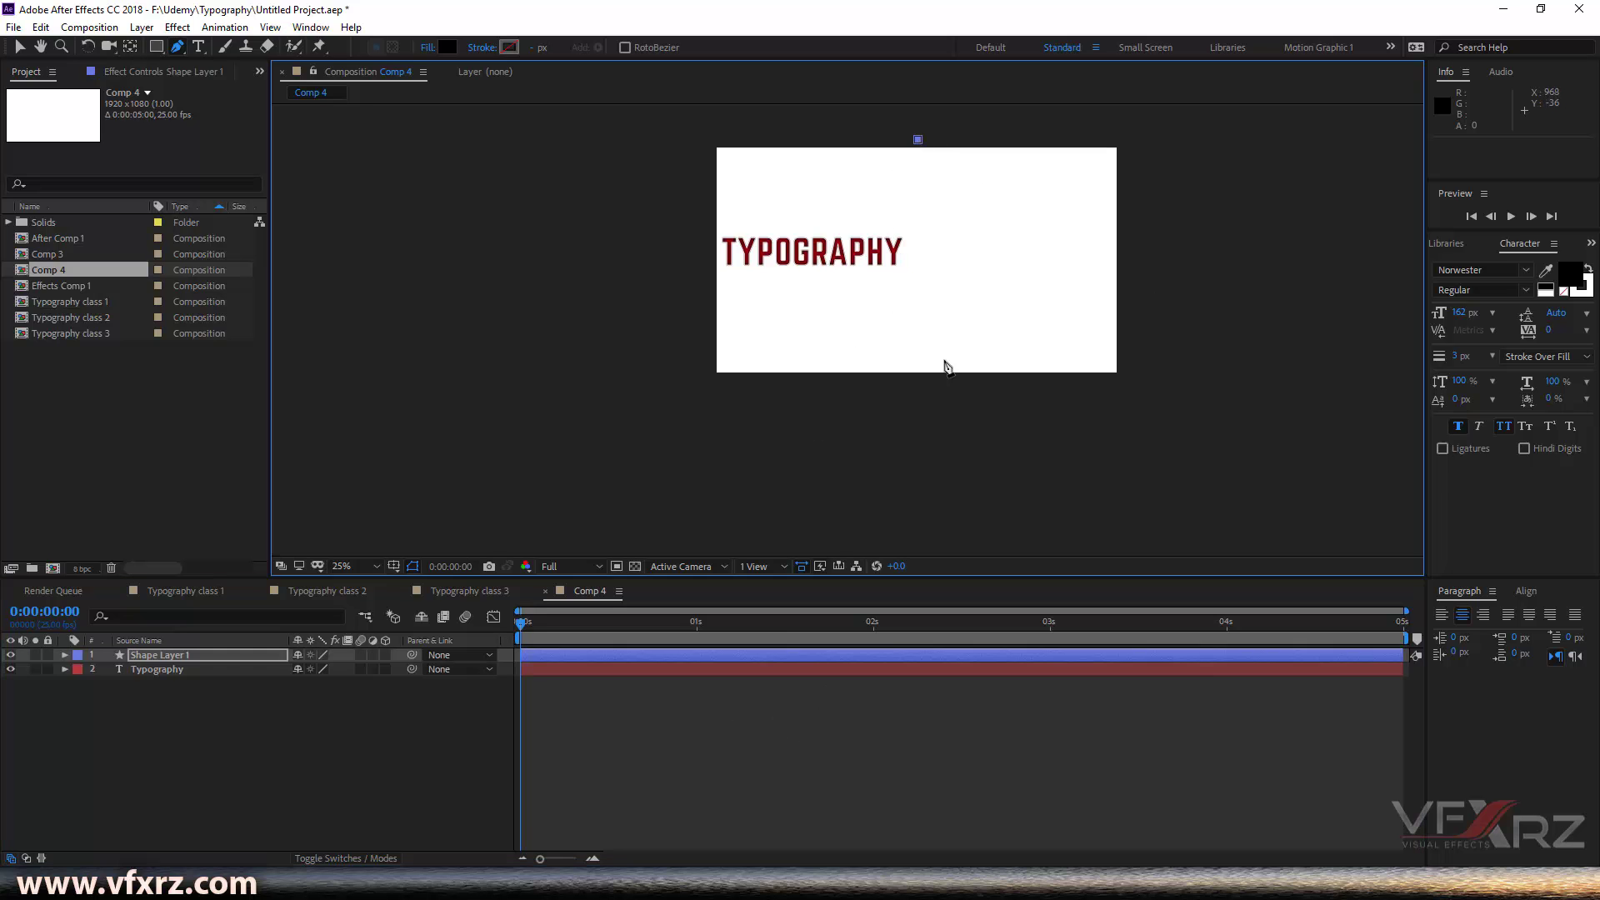
pyautogui.click(908, 444)
pyautogui.moveTo(909, 445); pyautogui.dragTo(917, 536)
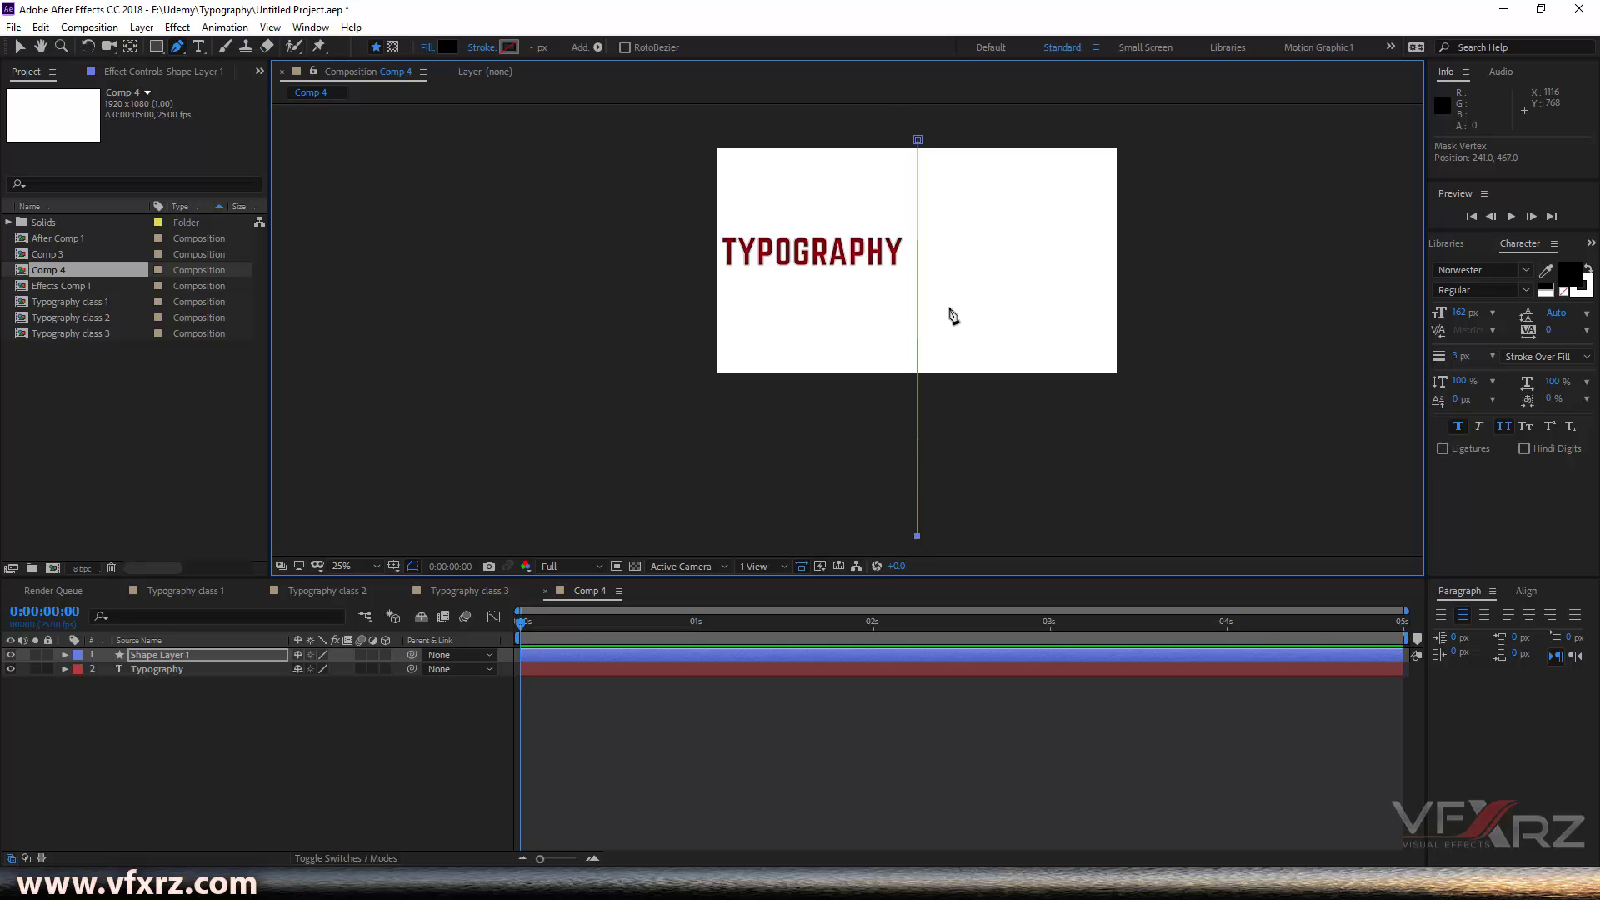
# Step: Set the vertical line's fill to None and its stroke to Solid Color
pyautogui.click(421, 48)
pyautogui.click(716, 395)
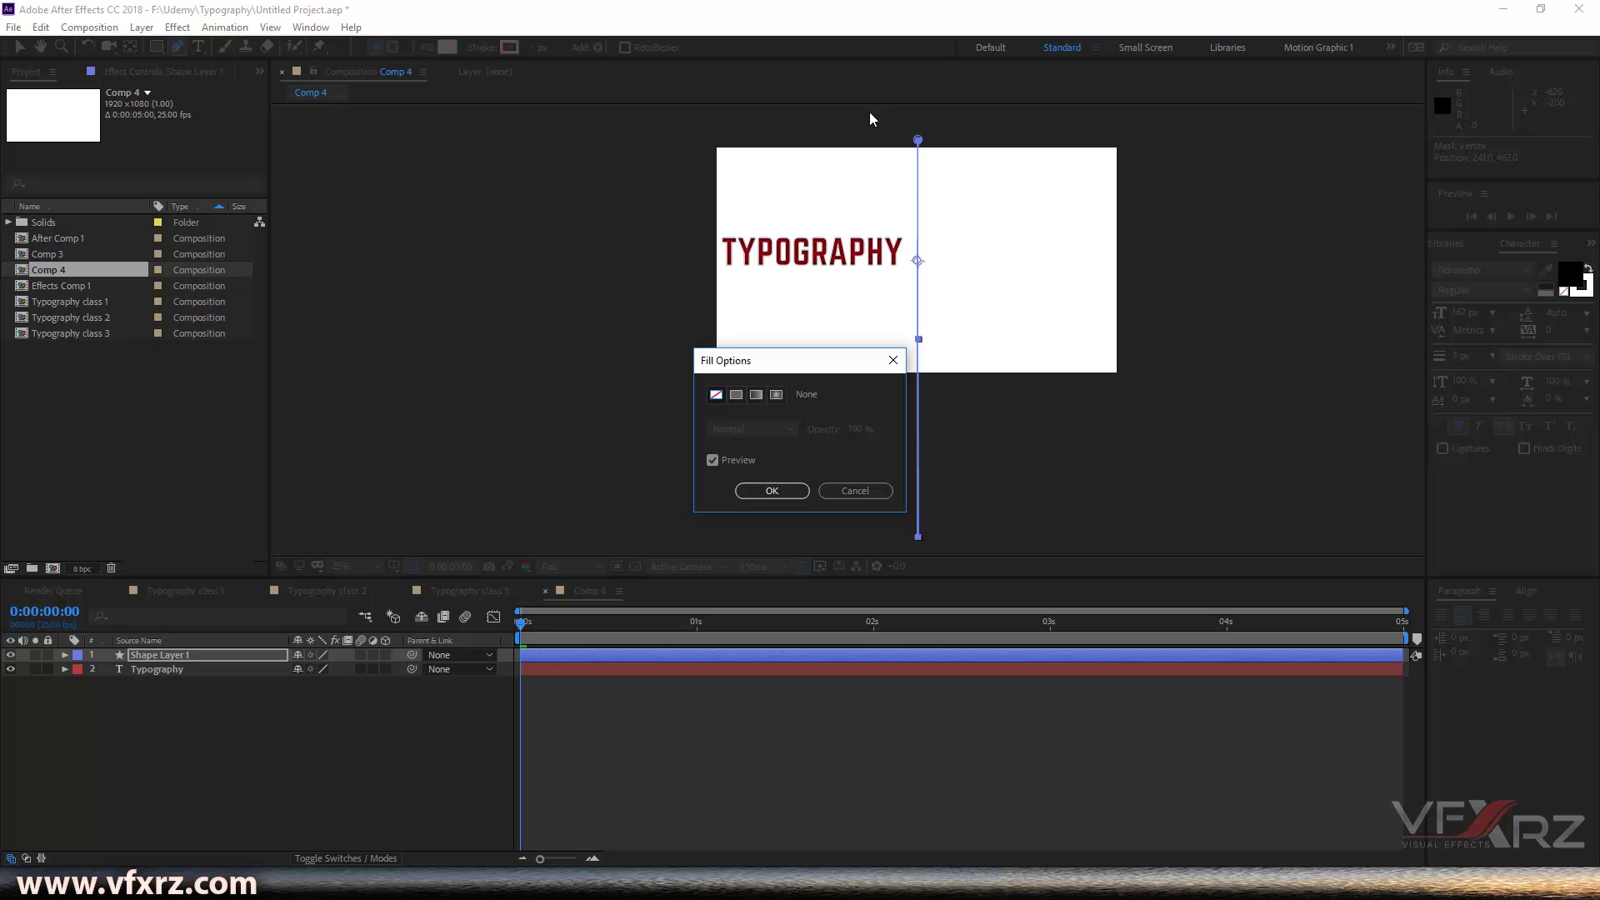
pyautogui.click(784, 492)
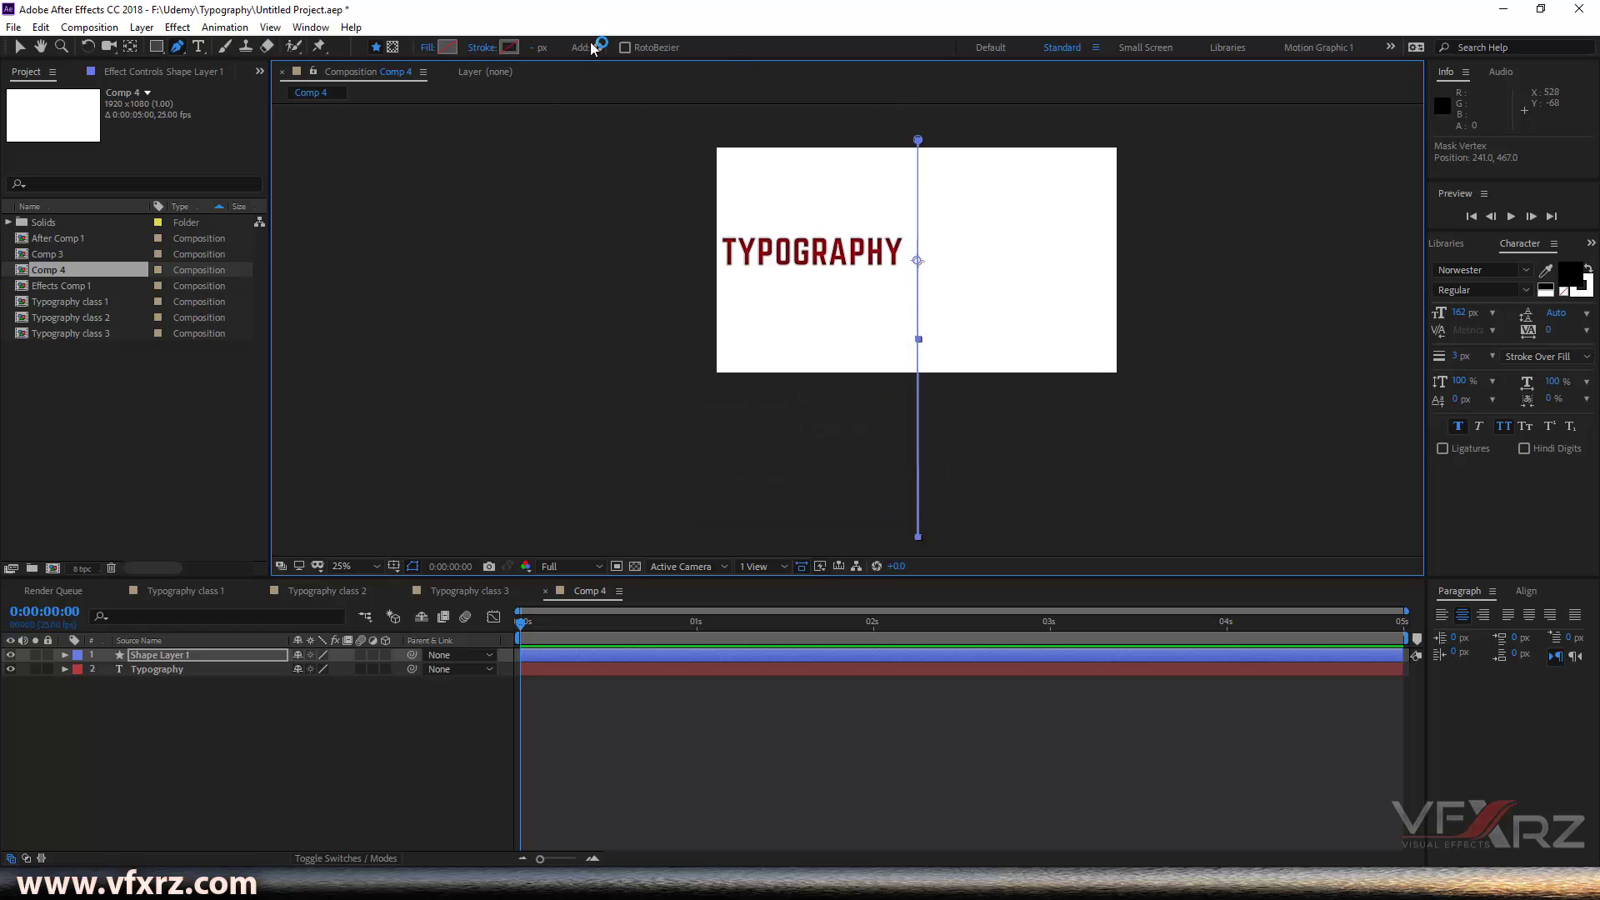
pyautogui.click(484, 49)
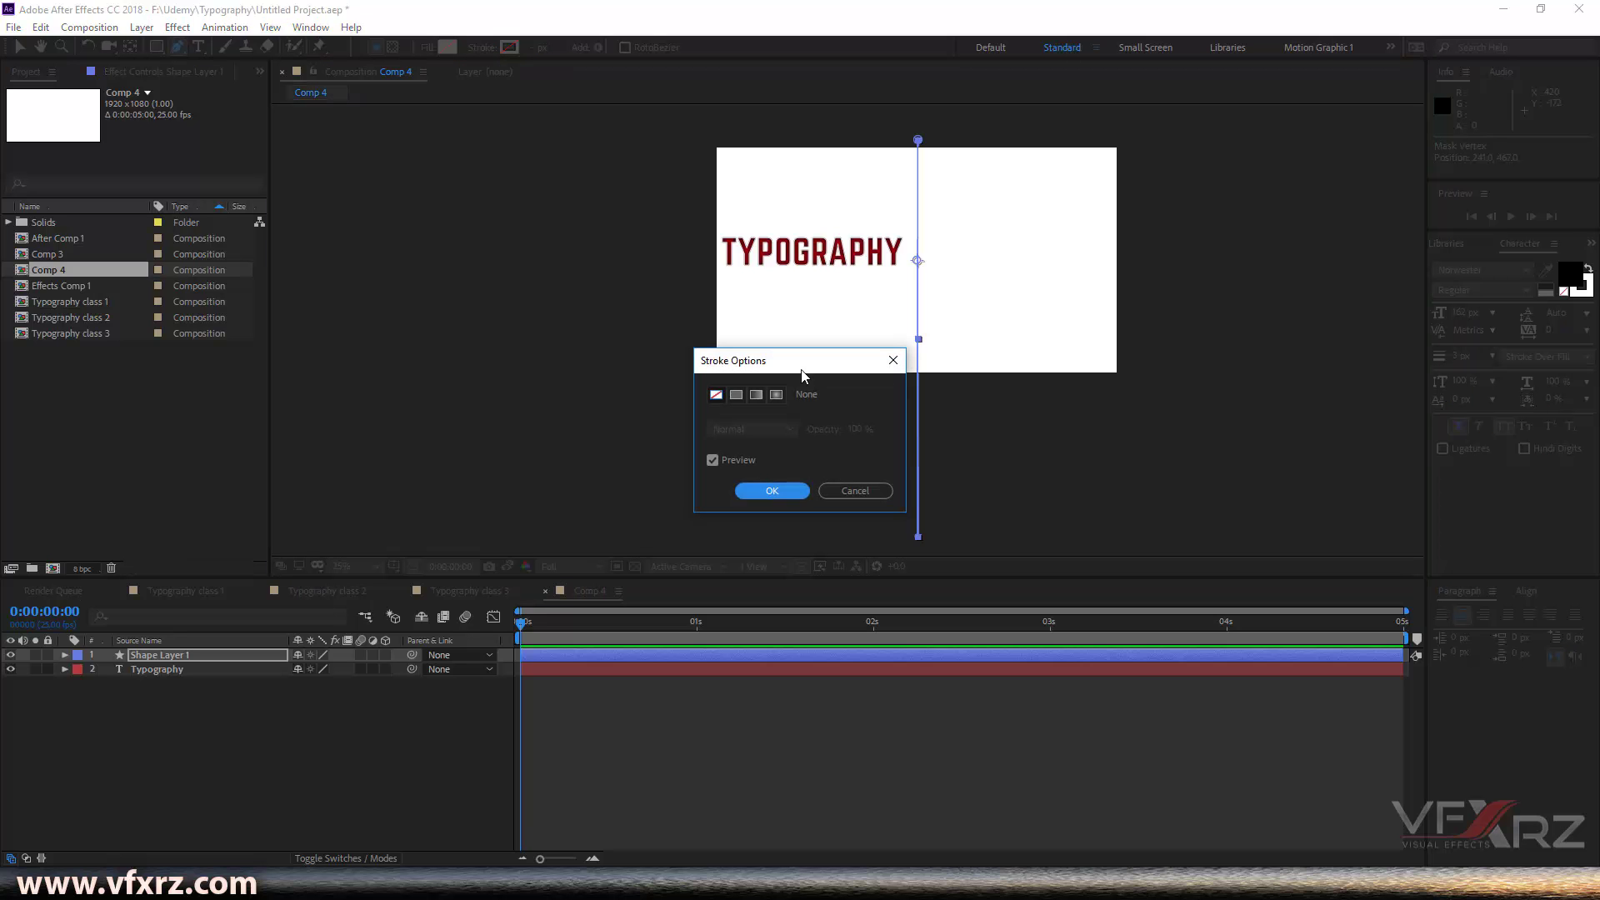
pyautogui.click(736, 395)
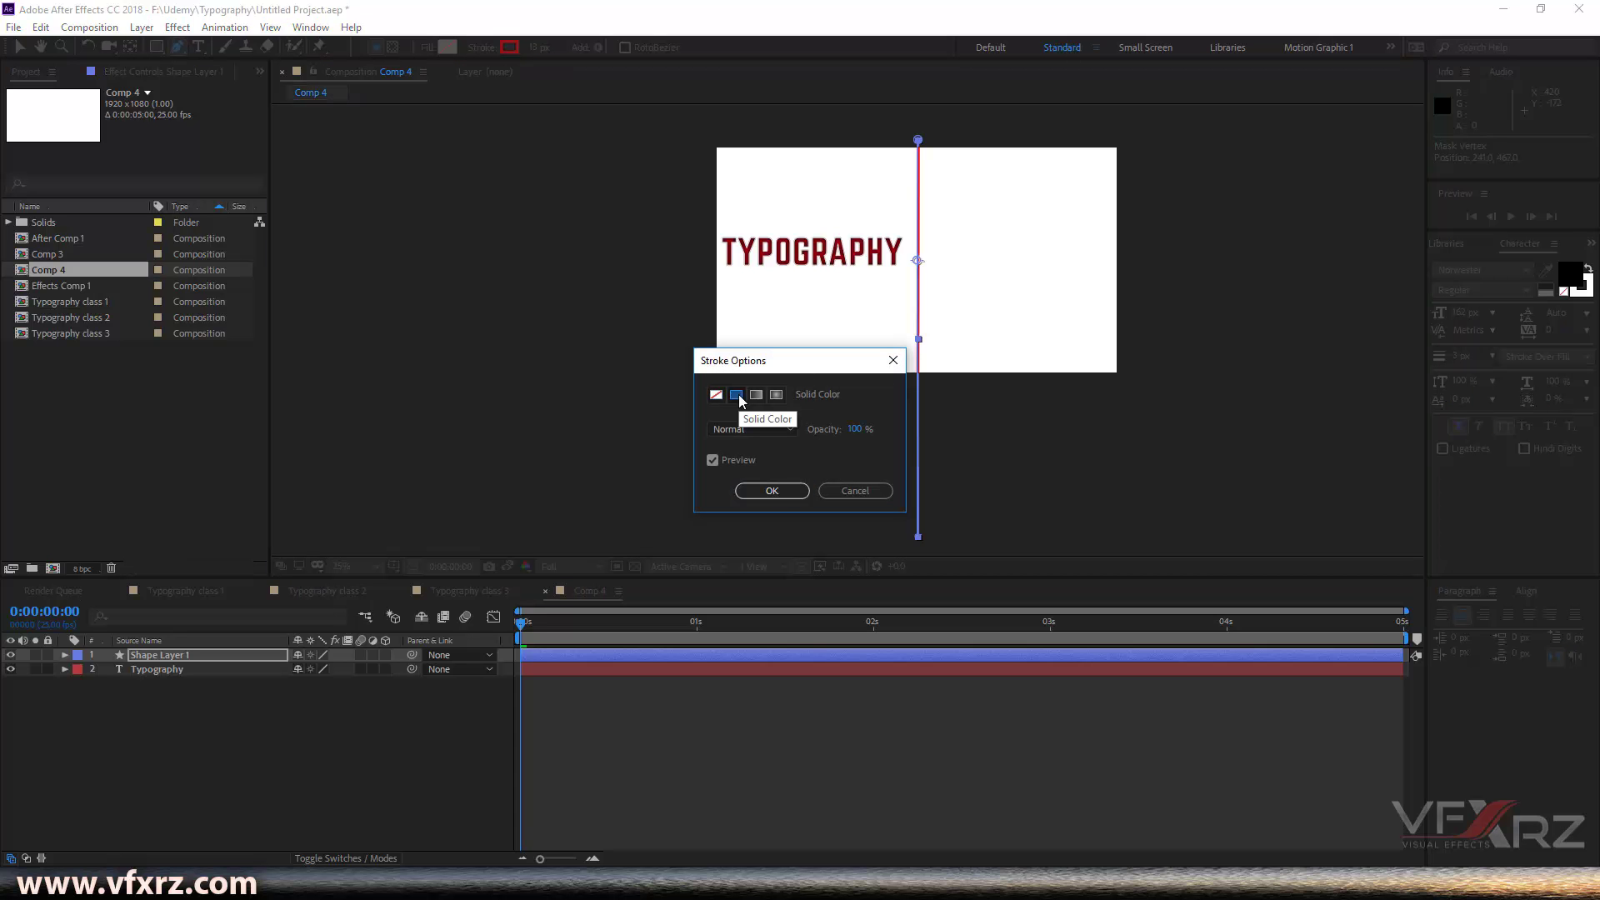
pyautogui.click(796, 490)
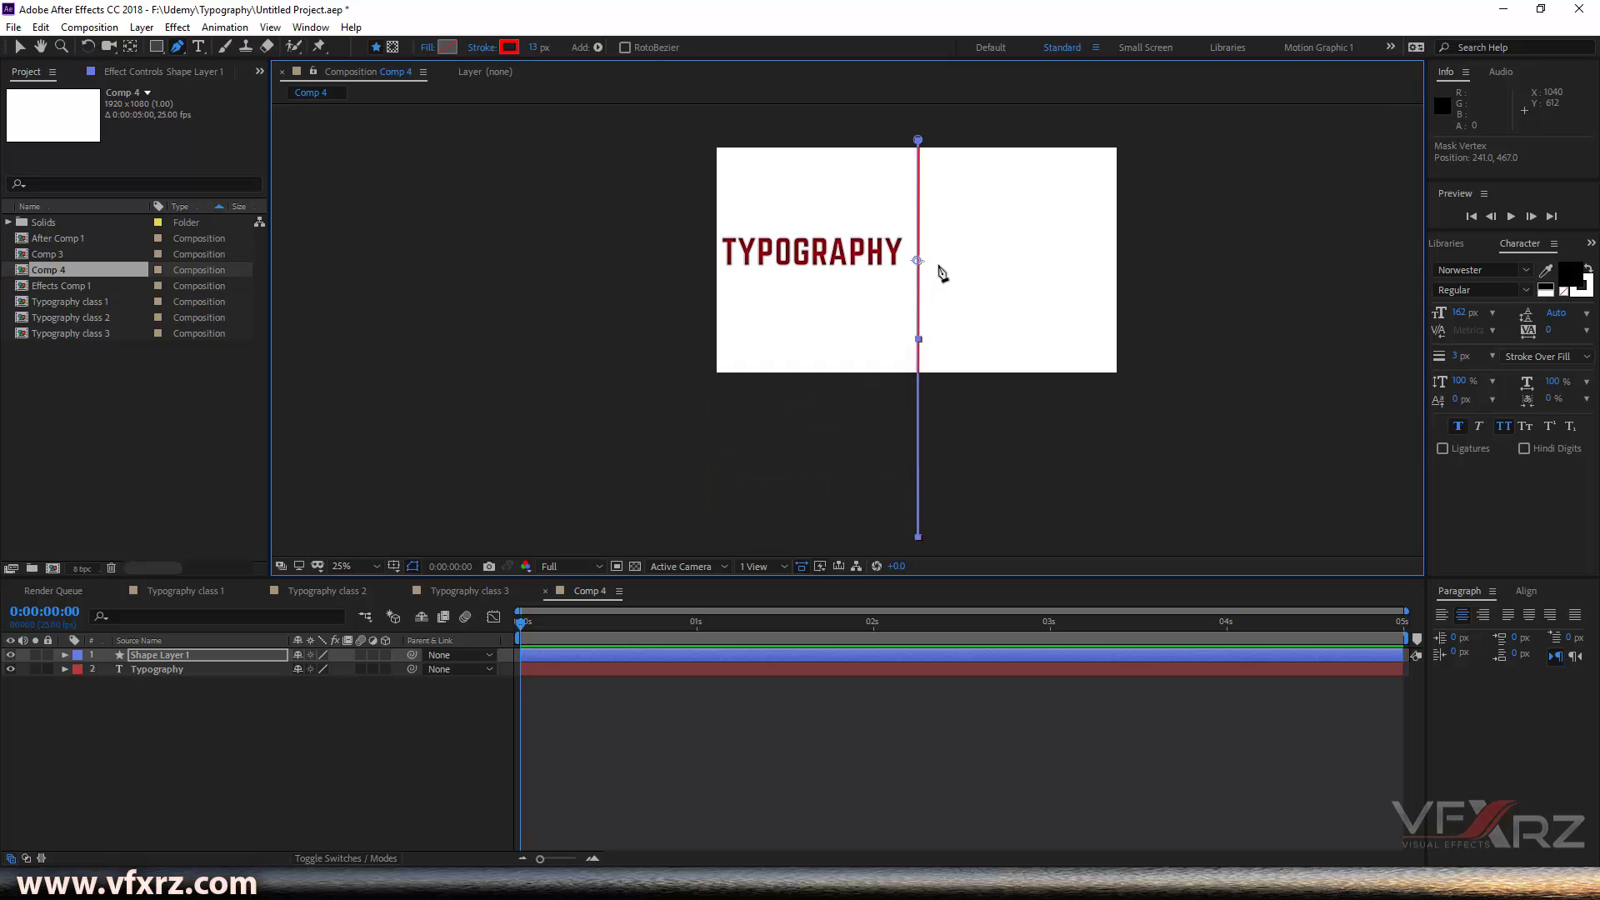
# Step: Set the vertical line's stroke width to 24 px
pyautogui.press('.')
pyautogui.press('.')
pyautogui.moveTo(1027, 177); pyautogui.dragTo(1036, 295)
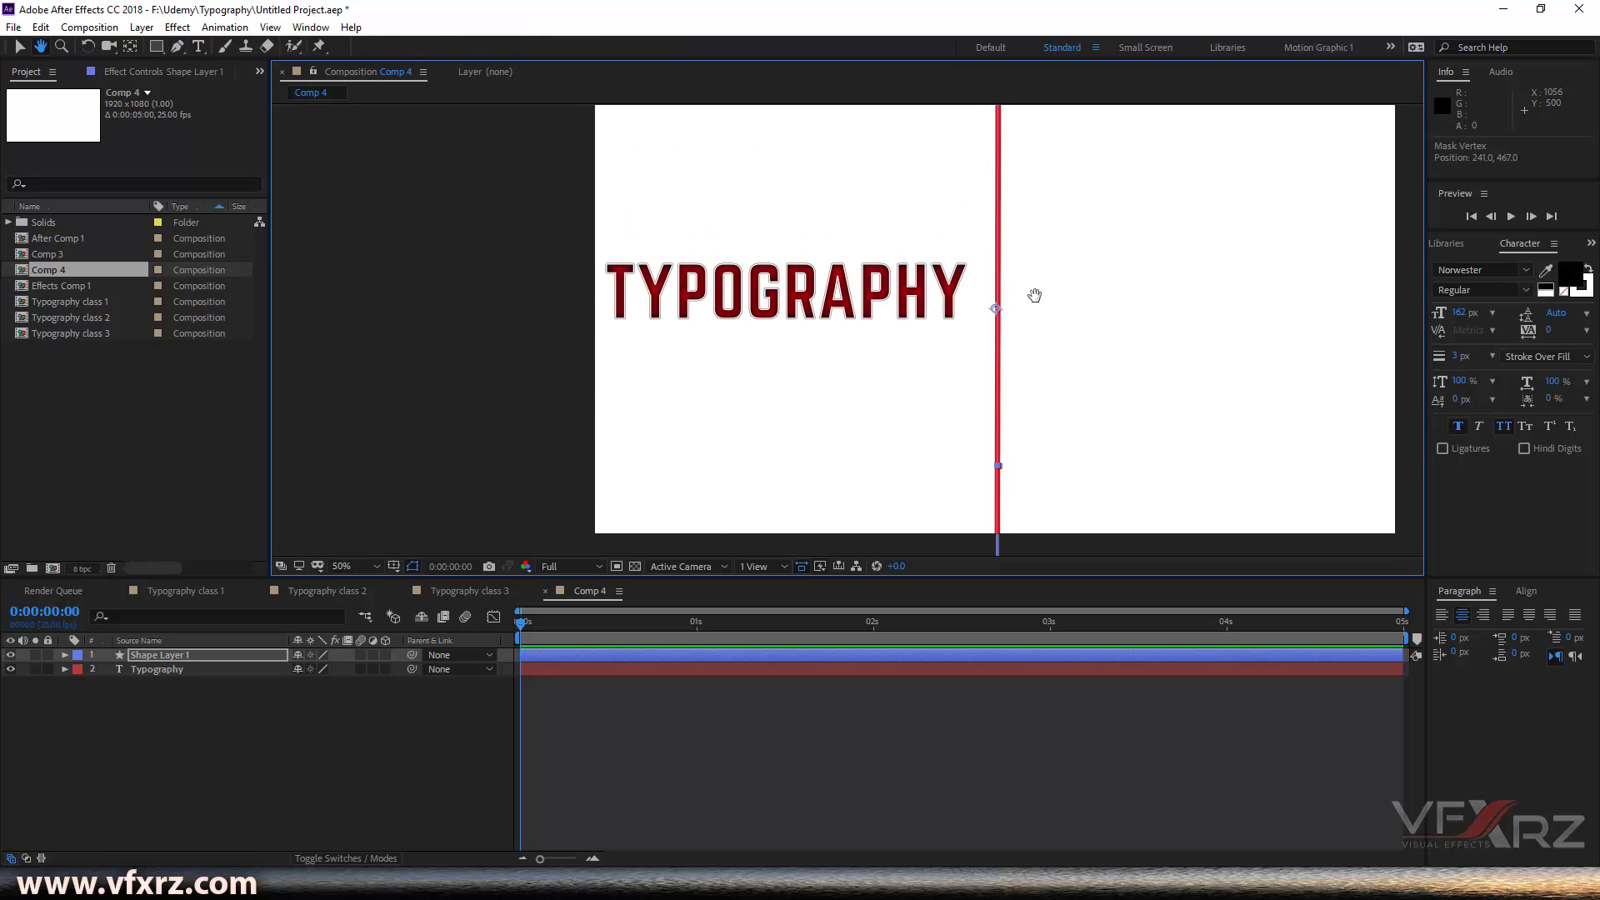
pyautogui.moveTo(1020, 116); pyautogui.dragTo(1026, 178)
pyautogui.moveTo(1029, 411); pyautogui.dragTo(1084, 255)
pyautogui.moveTo(534, 47); pyautogui.dragTo(546, 51)
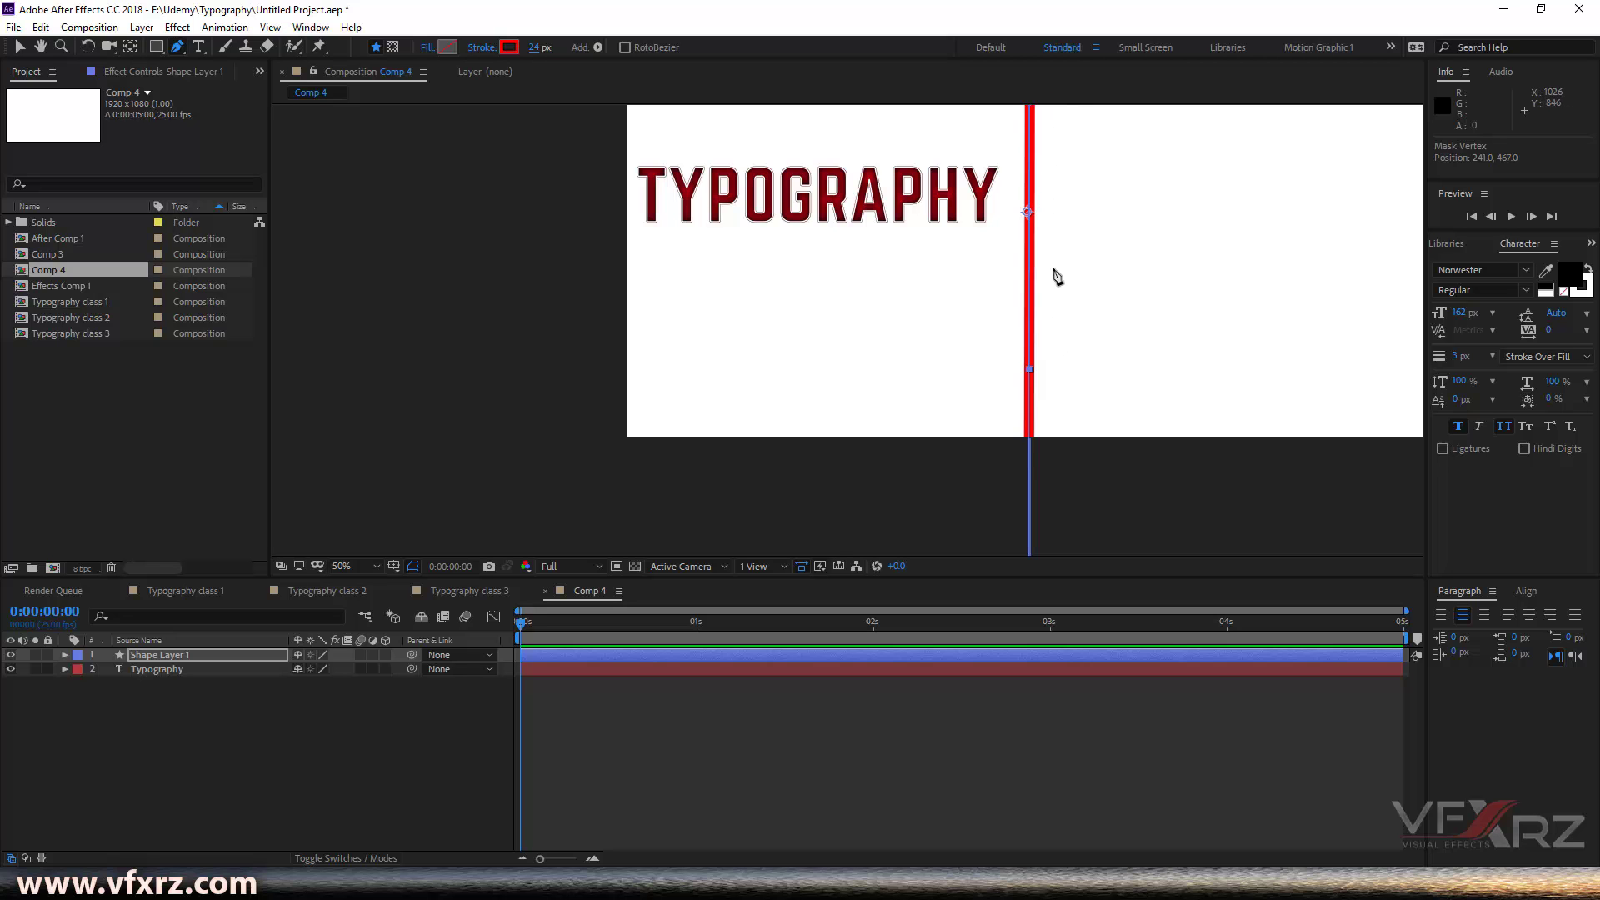
pyautogui.press(',')
pyautogui.press(',')
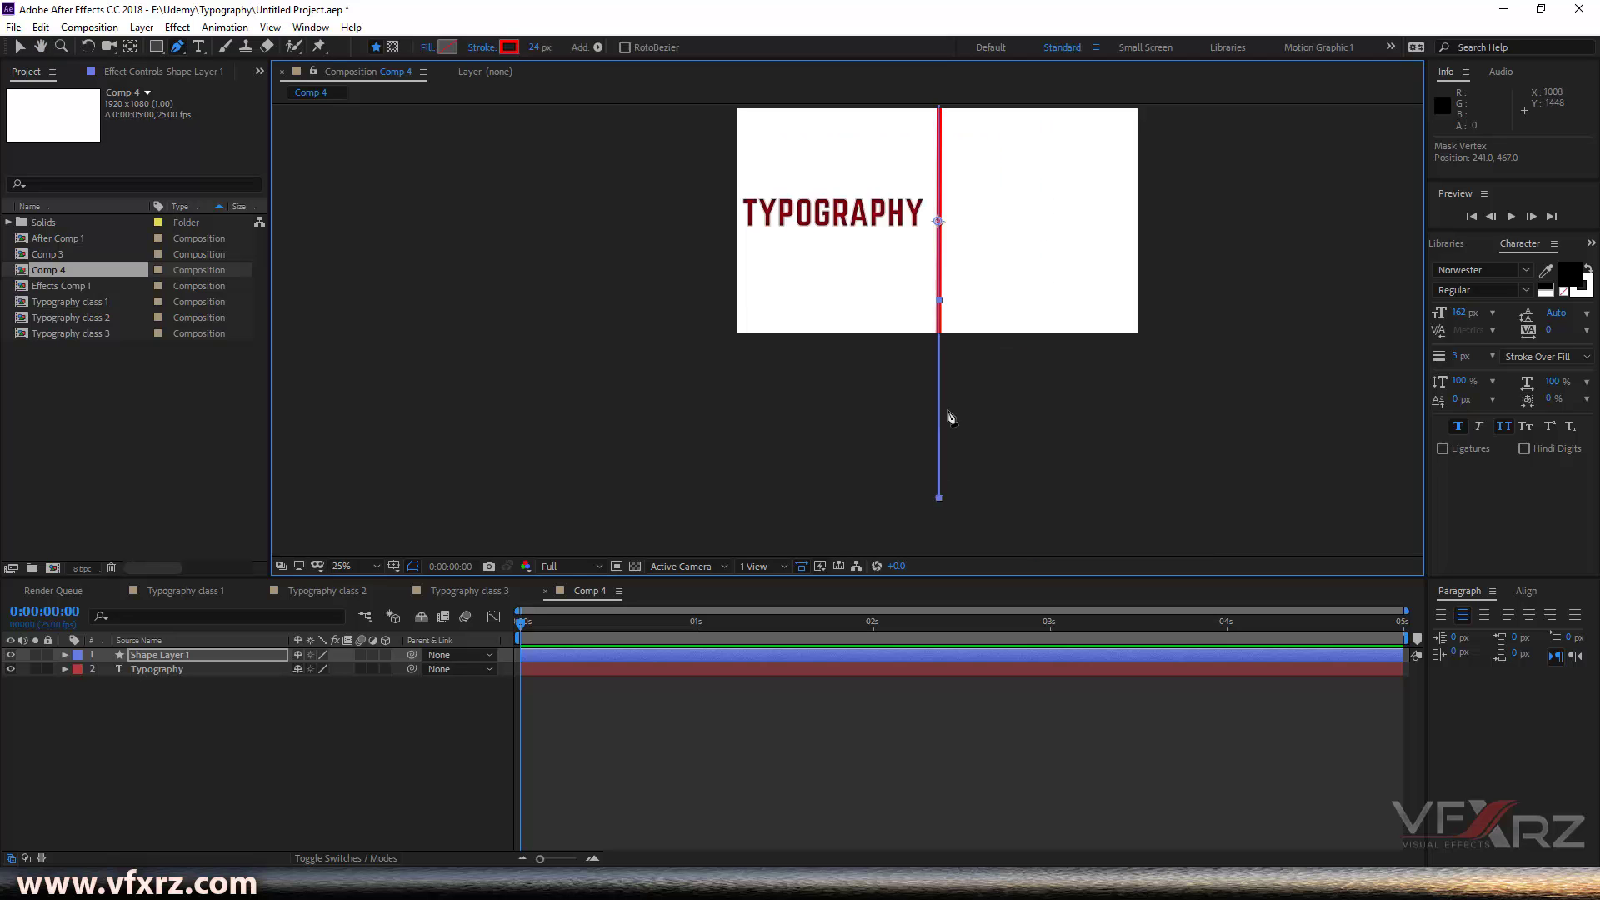
pyautogui.moveTo(946, 422); pyautogui.dragTo(949, 453)
pyautogui.press('.')
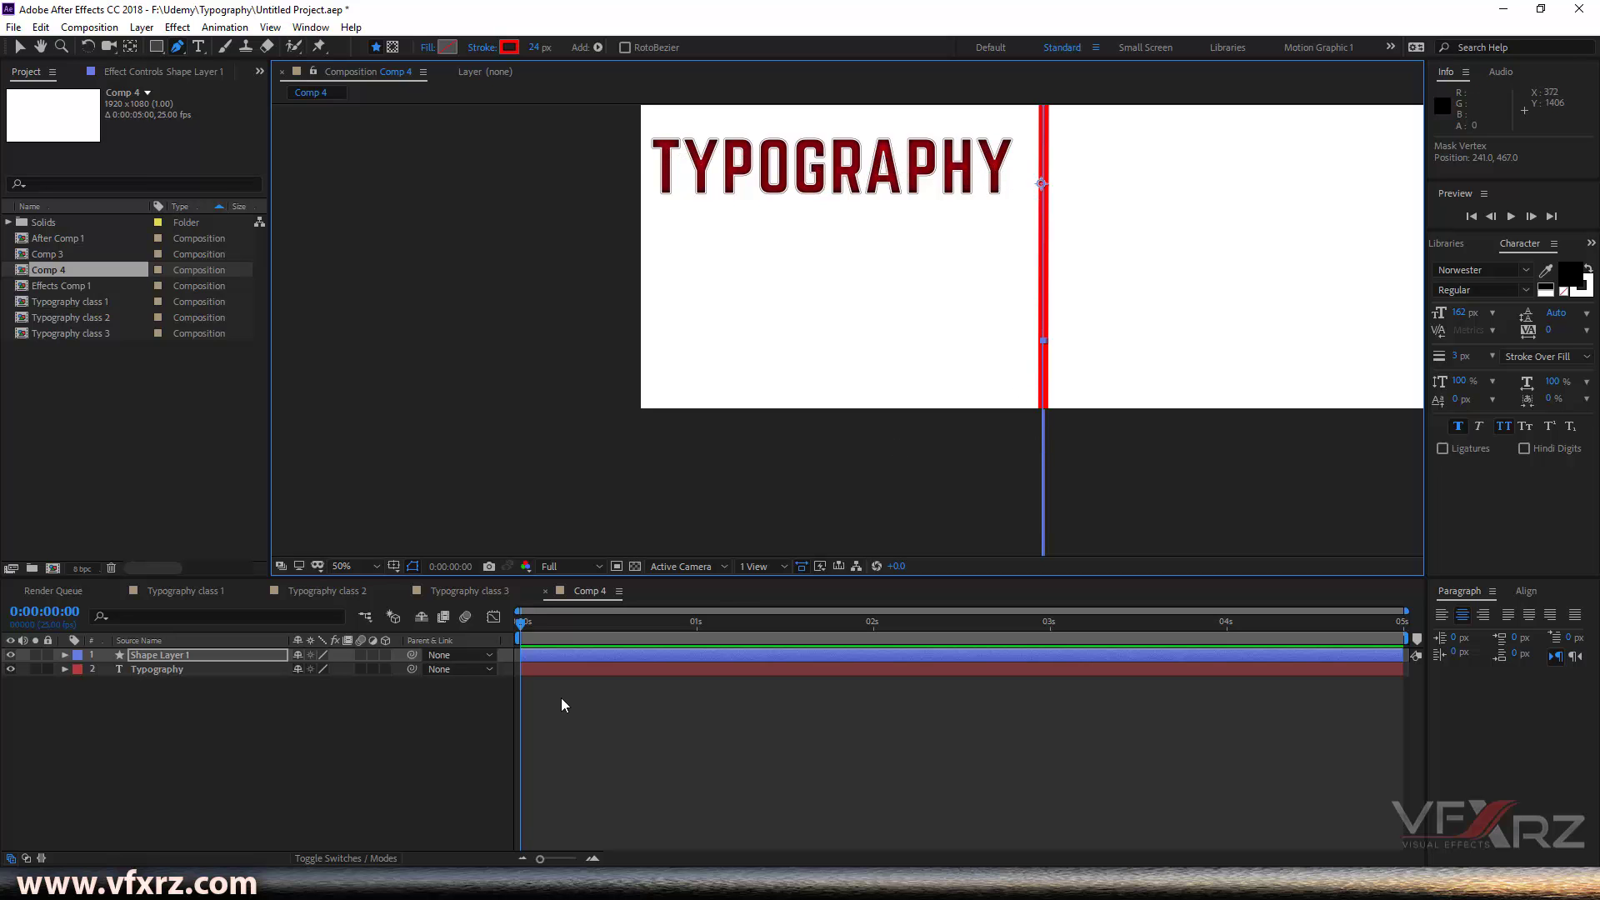
# Step: Copy the layer styles of the Typography text layer and paste them onto Shape Layer 1
pyautogui.click(100, 669)
pyautogui.click(64, 670)
pyautogui.click(111, 715)
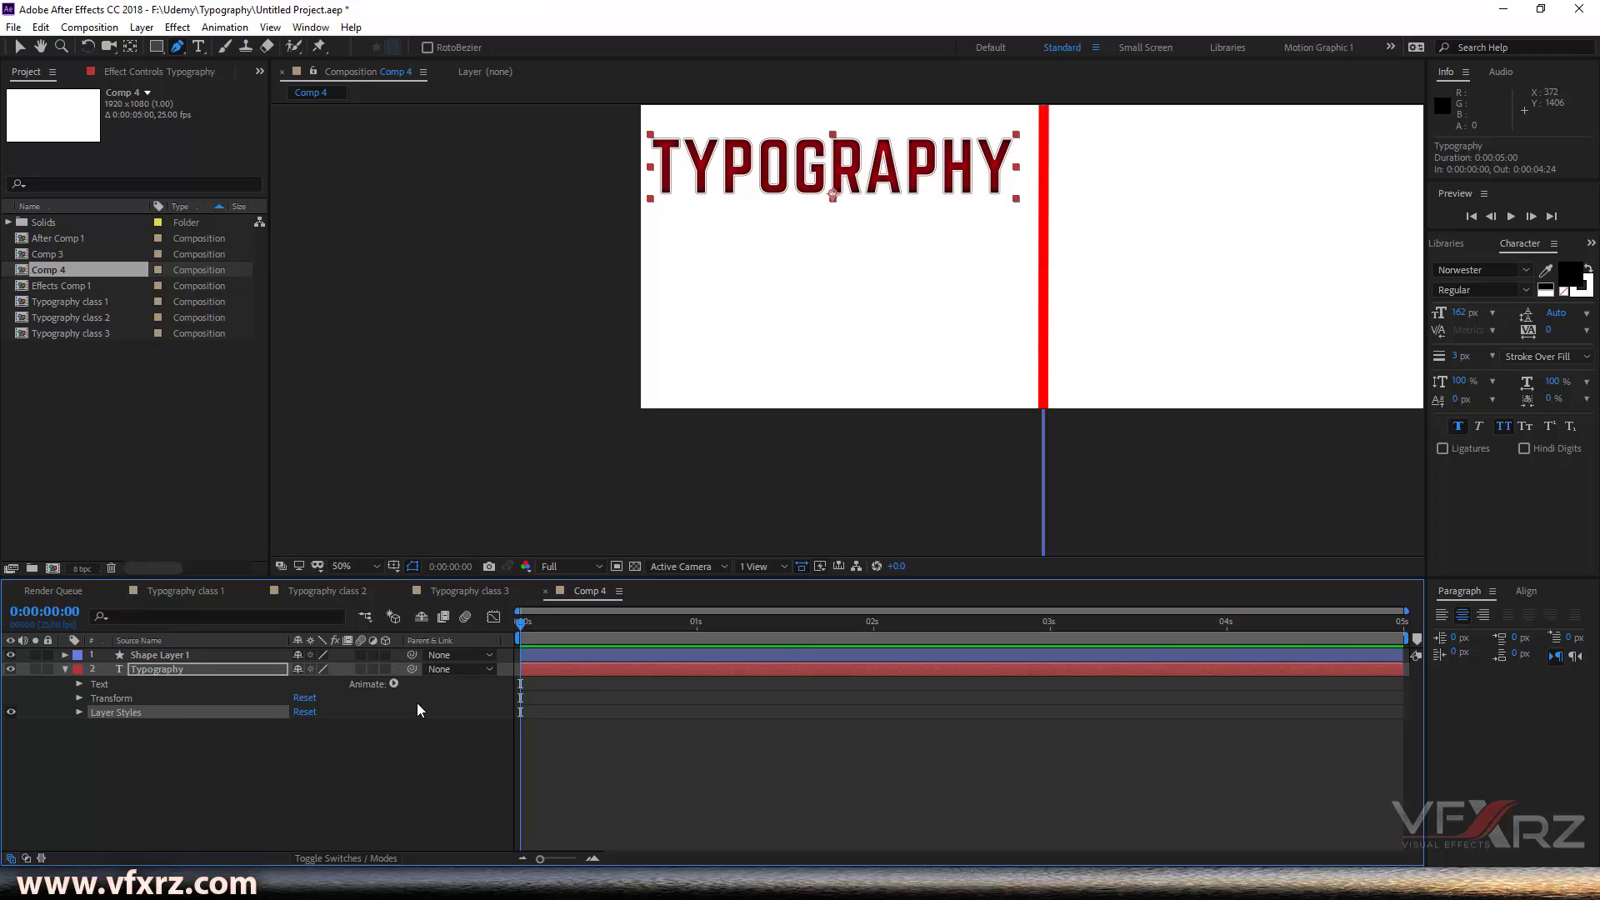
pyautogui.click(552, 652)
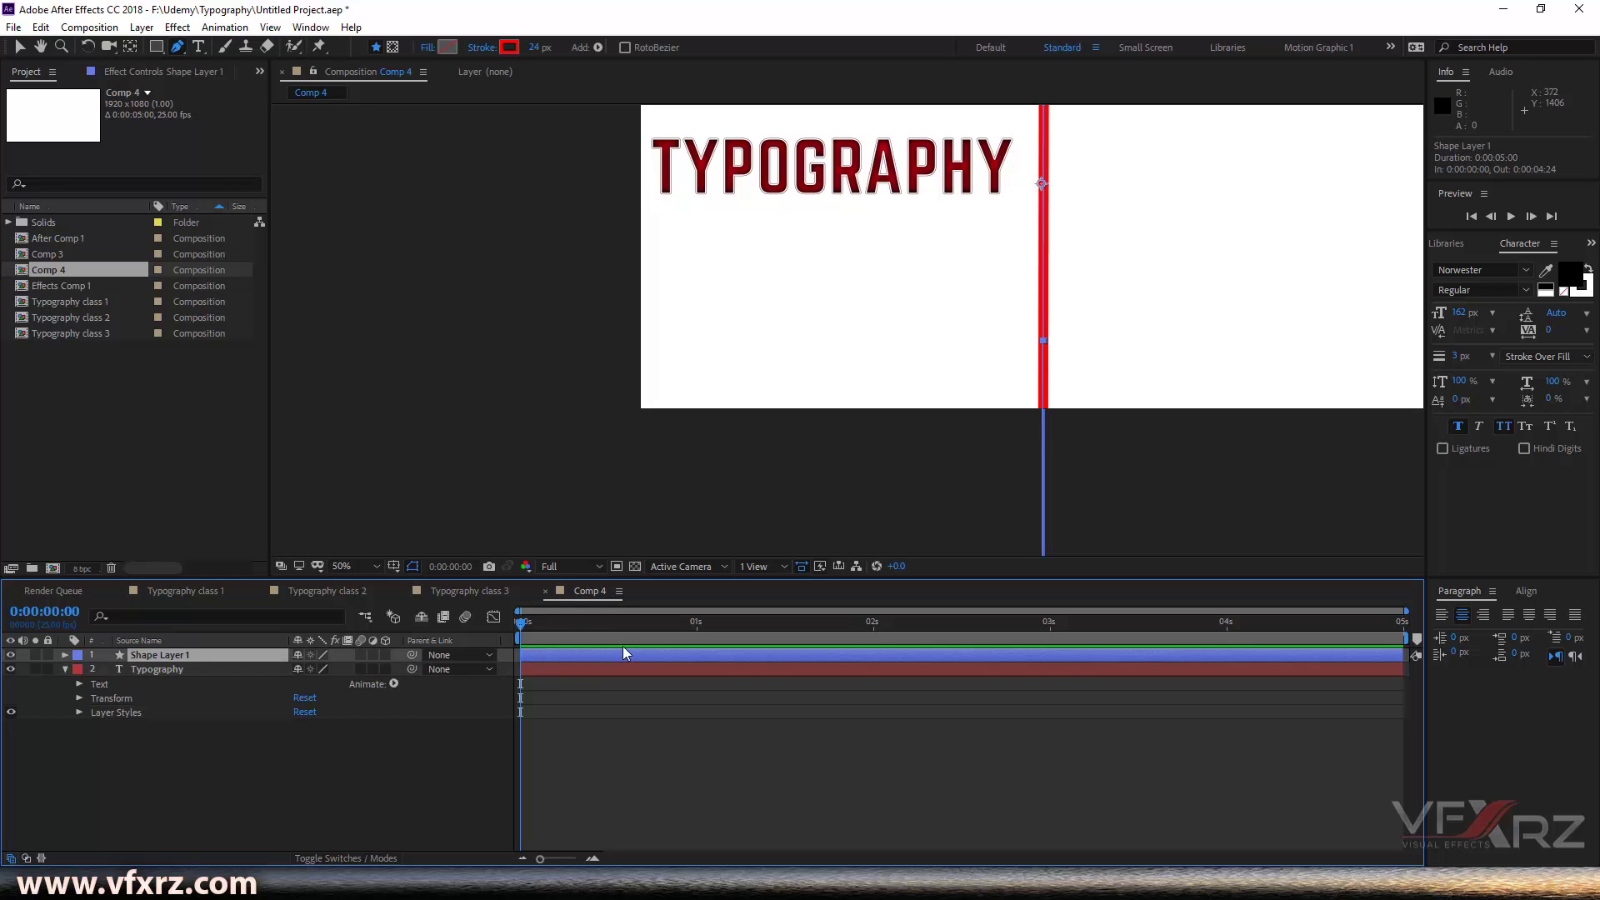
pyautogui.click(1045, 399)
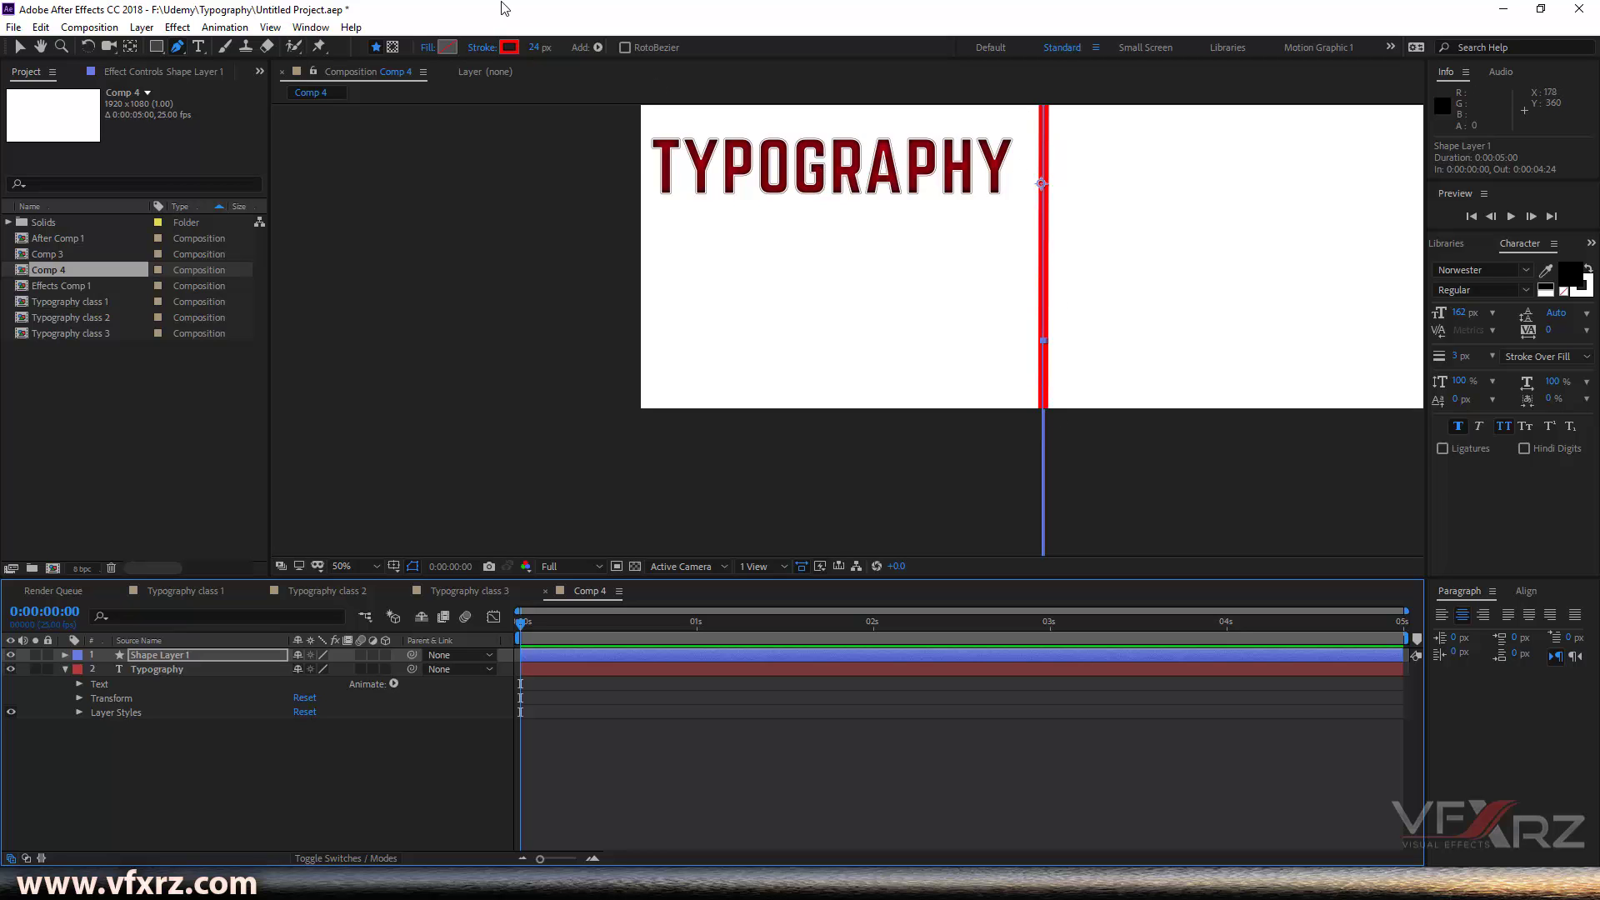
# Step: Set the vertical line's stroke color to black, 000000
pyautogui.click(509, 47)
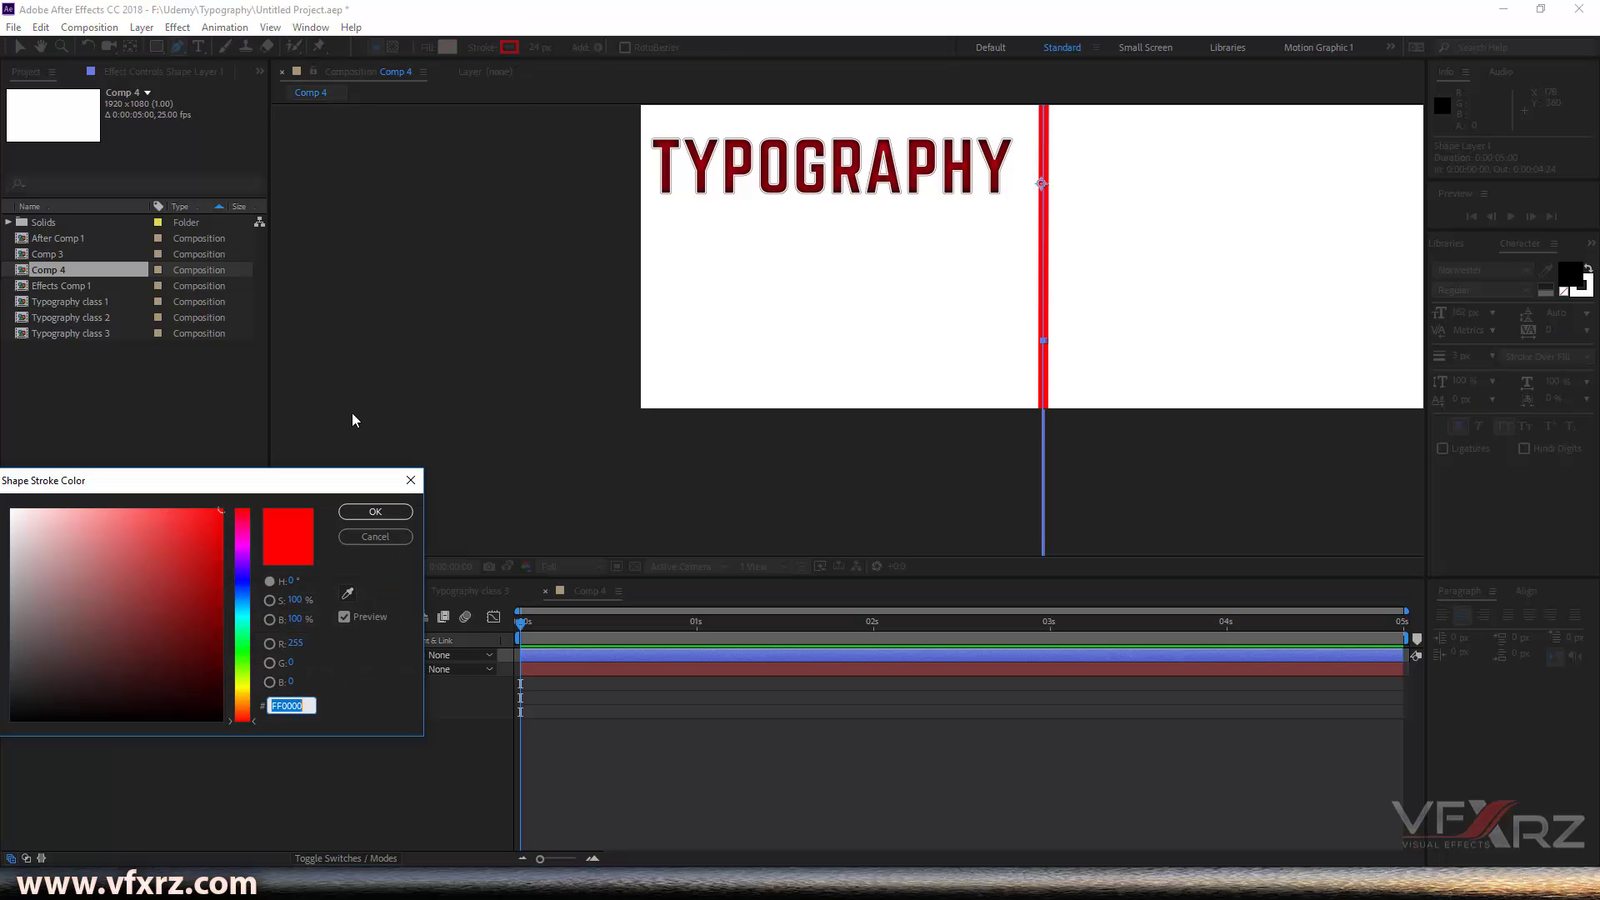
pyautogui.write('000000')
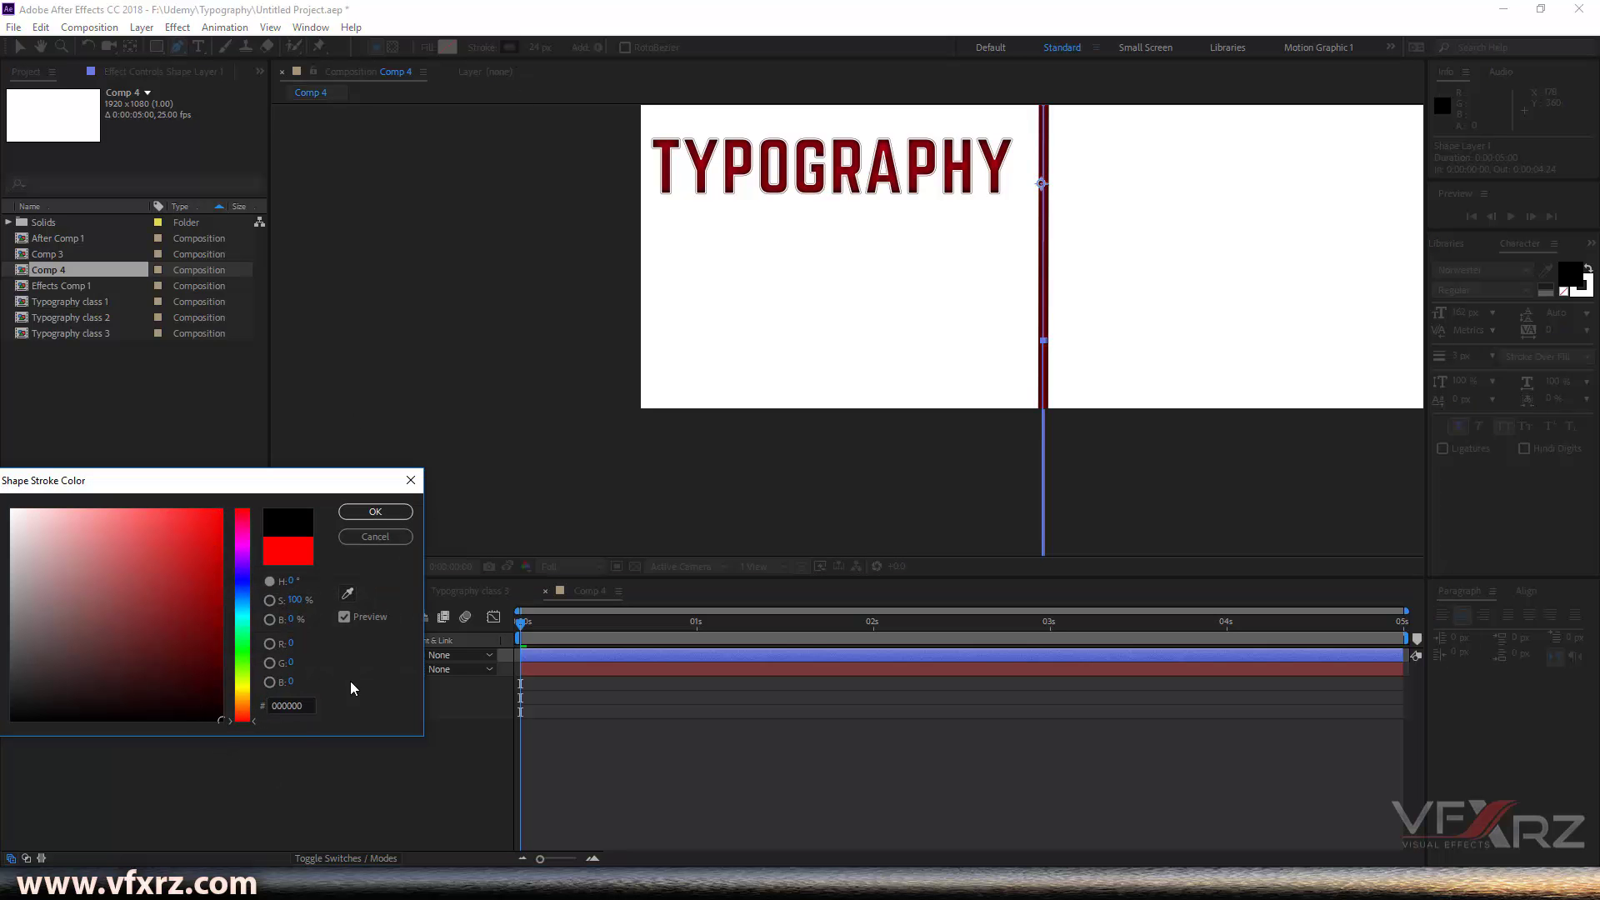
pyautogui.click(375, 510)
pyautogui.press('/')
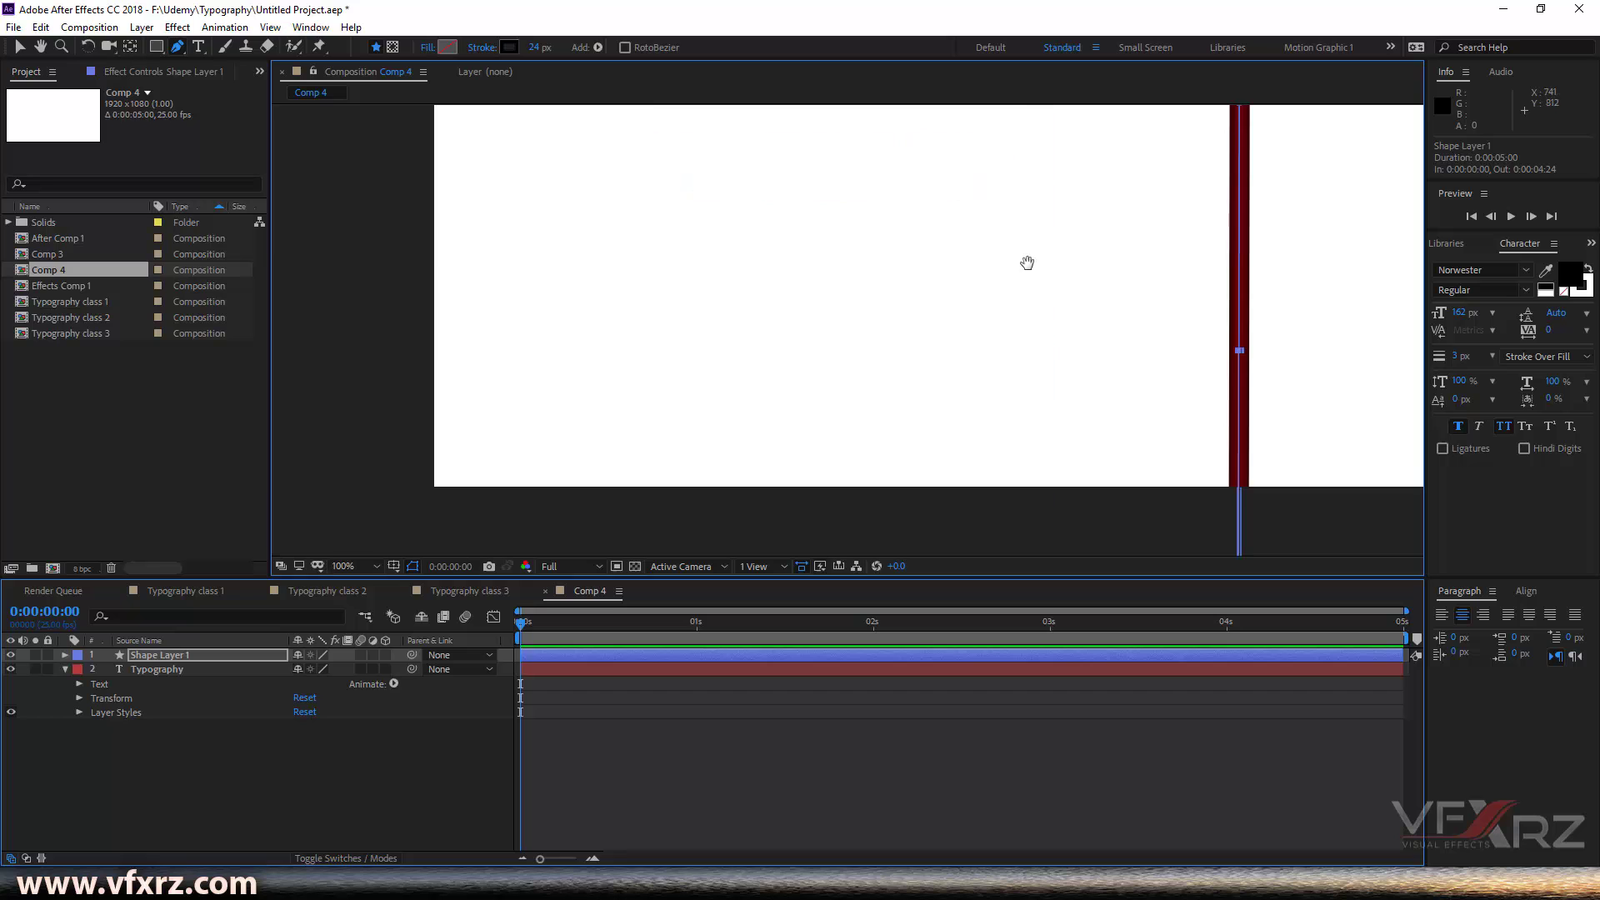
pyautogui.moveTo(1027, 262); pyautogui.dragTo(809, 266)
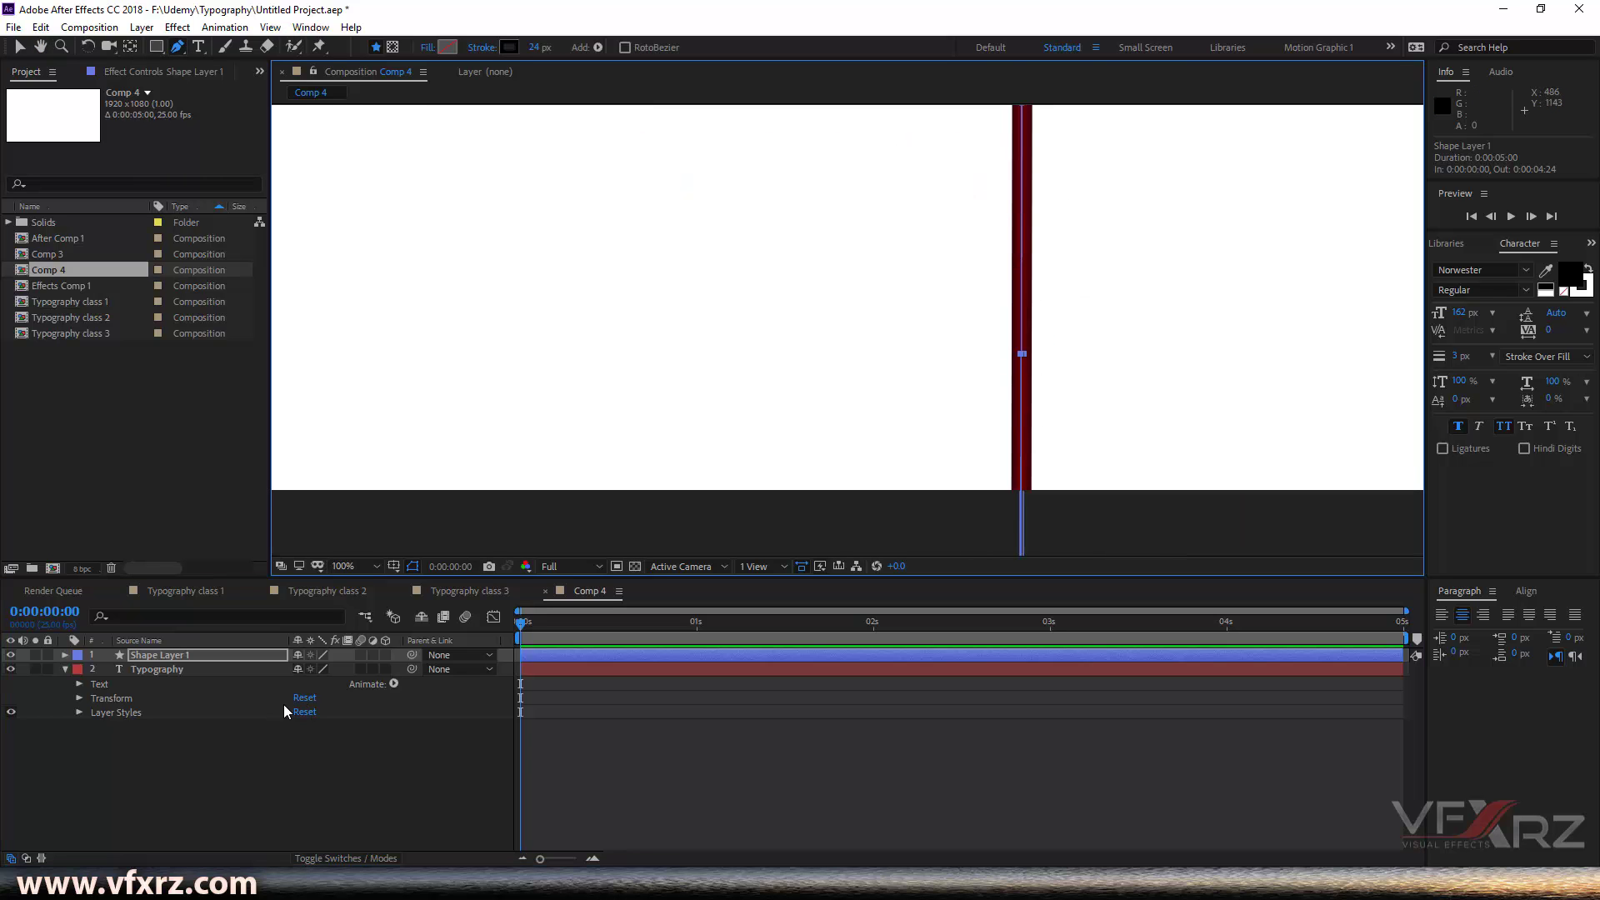
# Step: Reveal the Stroke 1 properties of Shape Layer 1 and look through the Line Join options
pyautogui.click(64, 656)
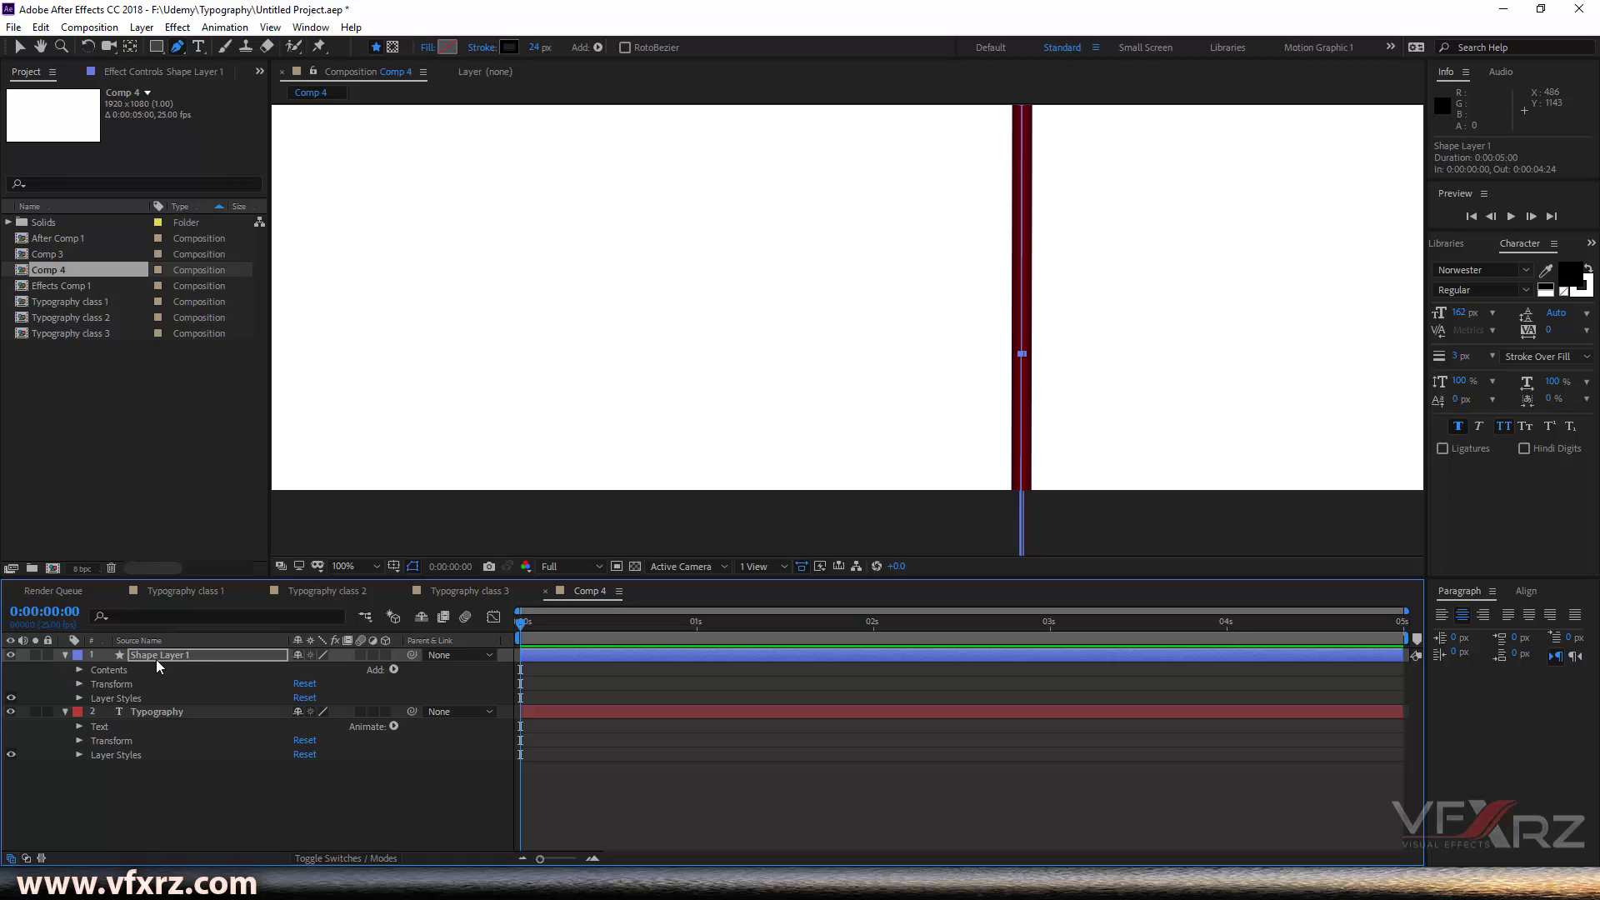
pyautogui.click(80, 671)
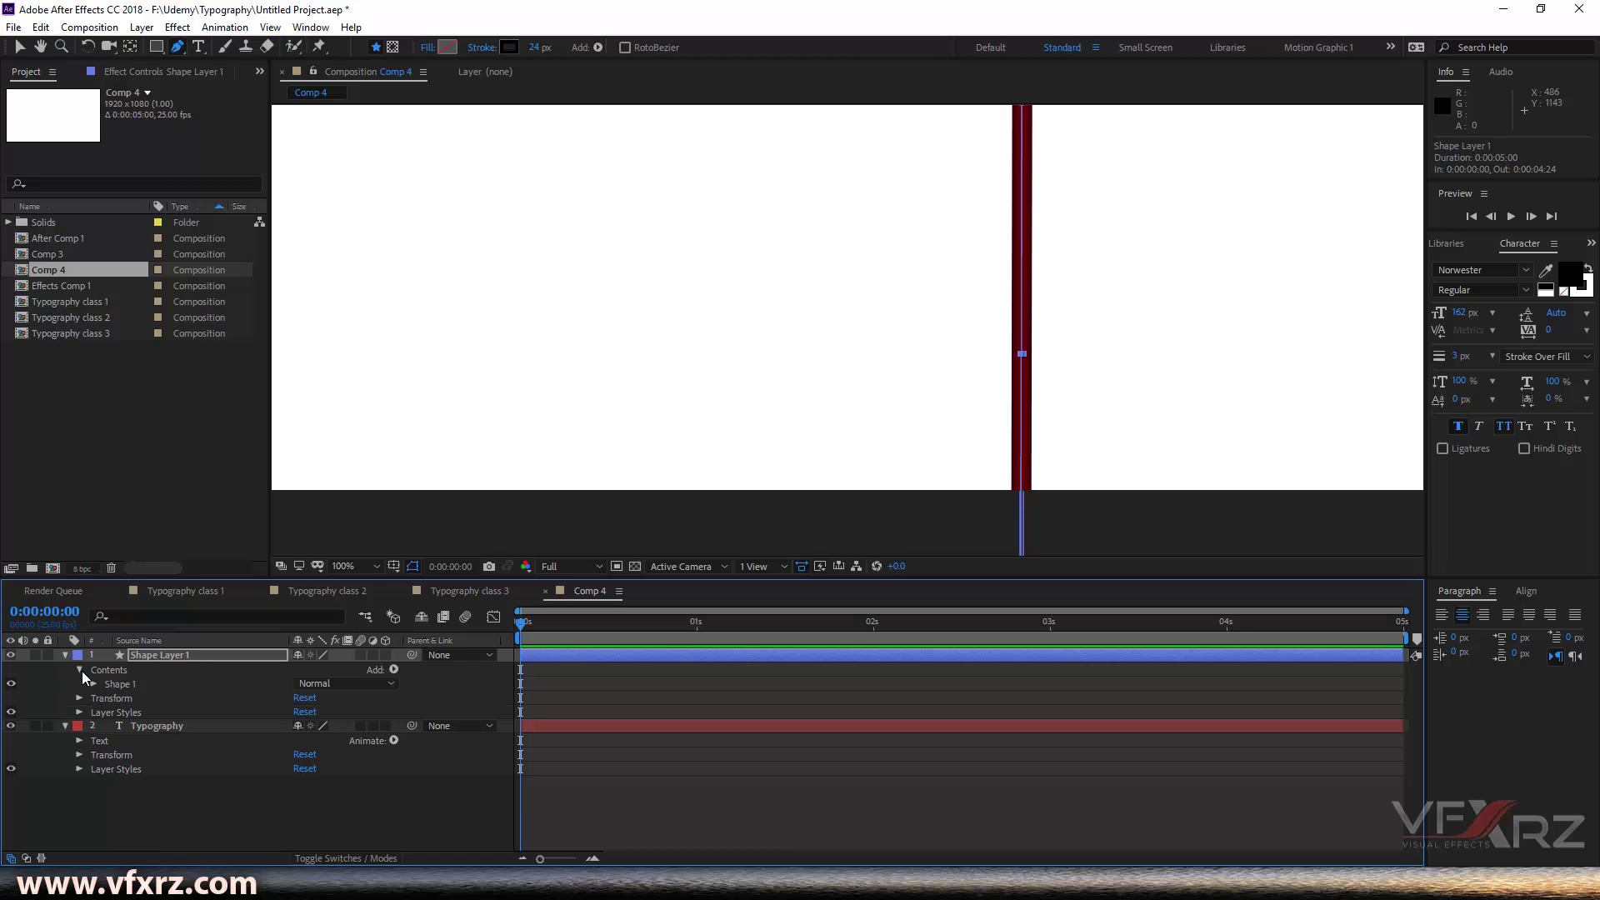
pyautogui.click(94, 683)
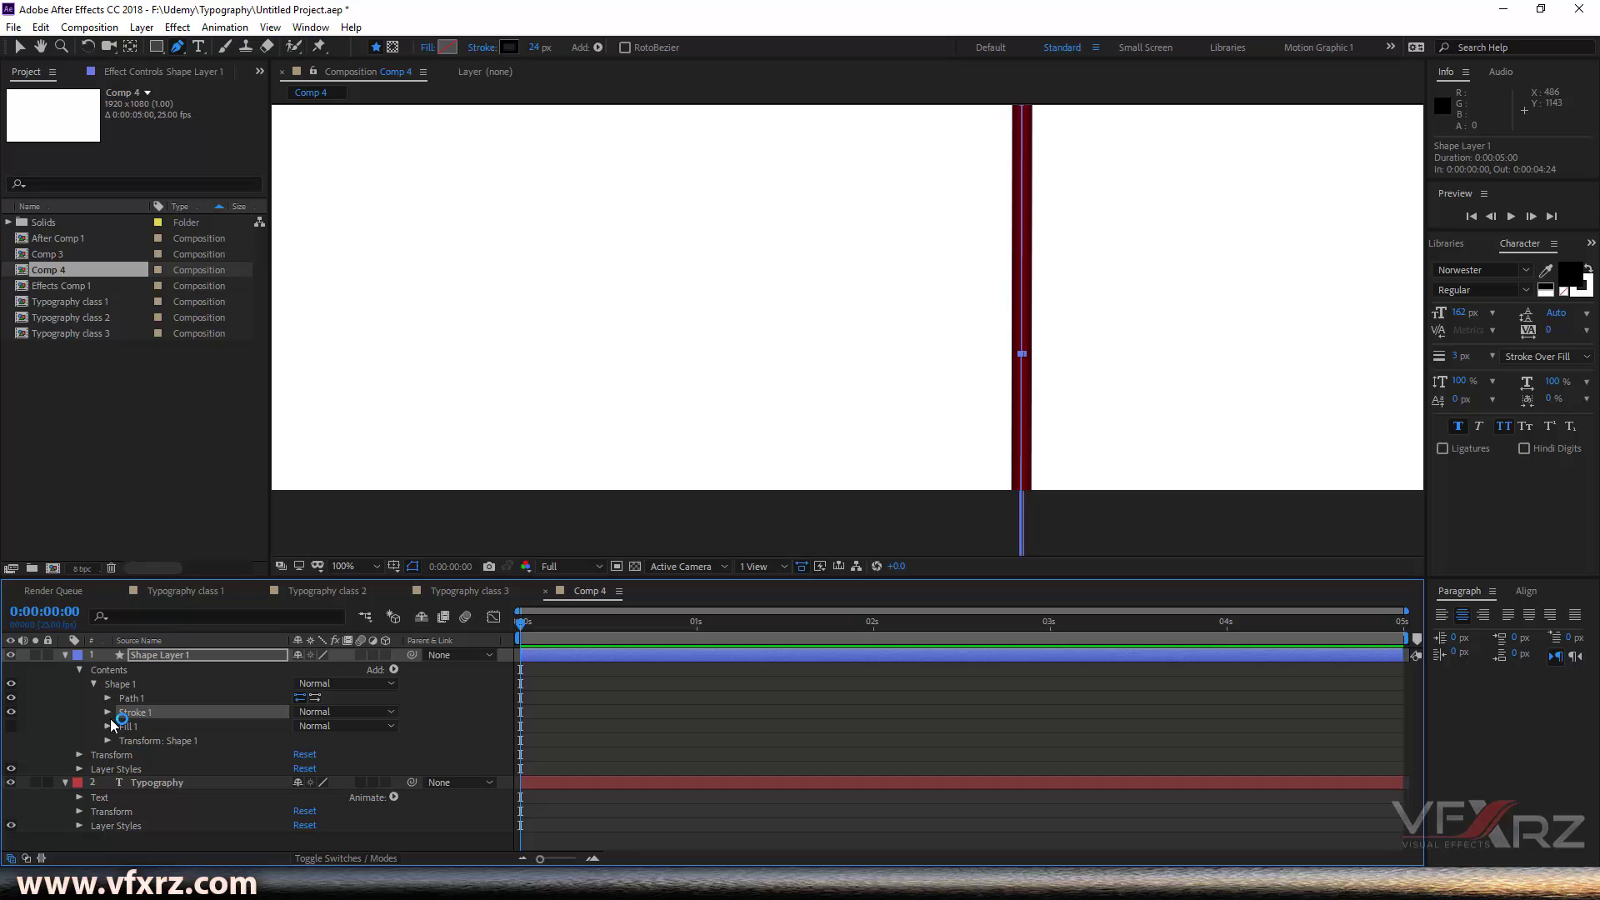
pyautogui.click(108, 712)
pyautogui.scroll(-1, 232, 771)
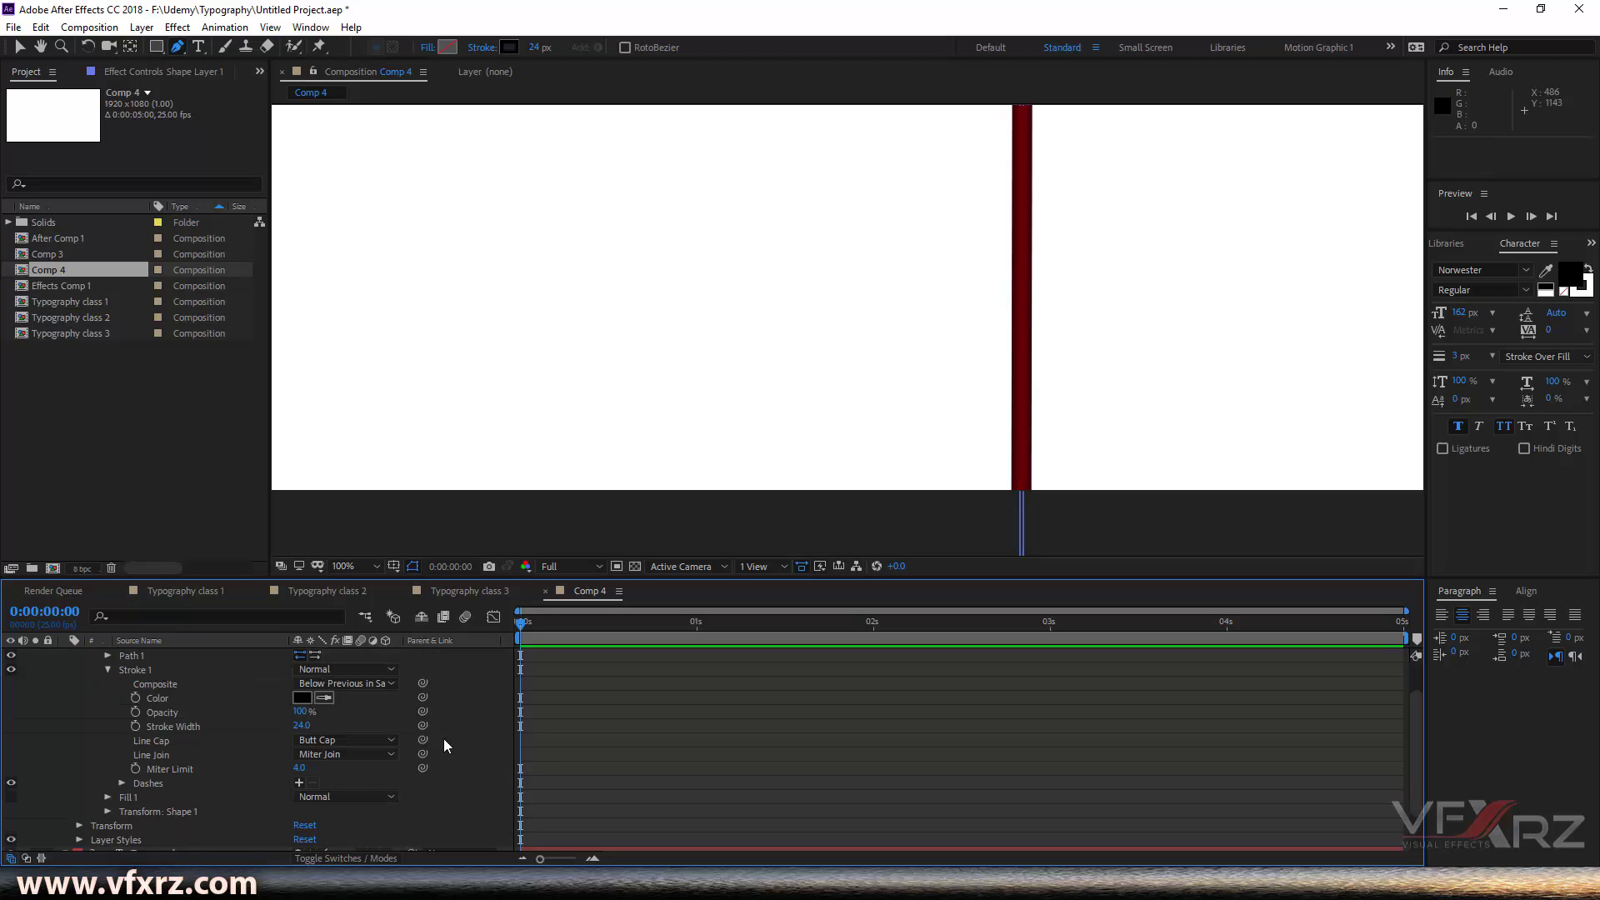
pyautogui.click(359, 754)
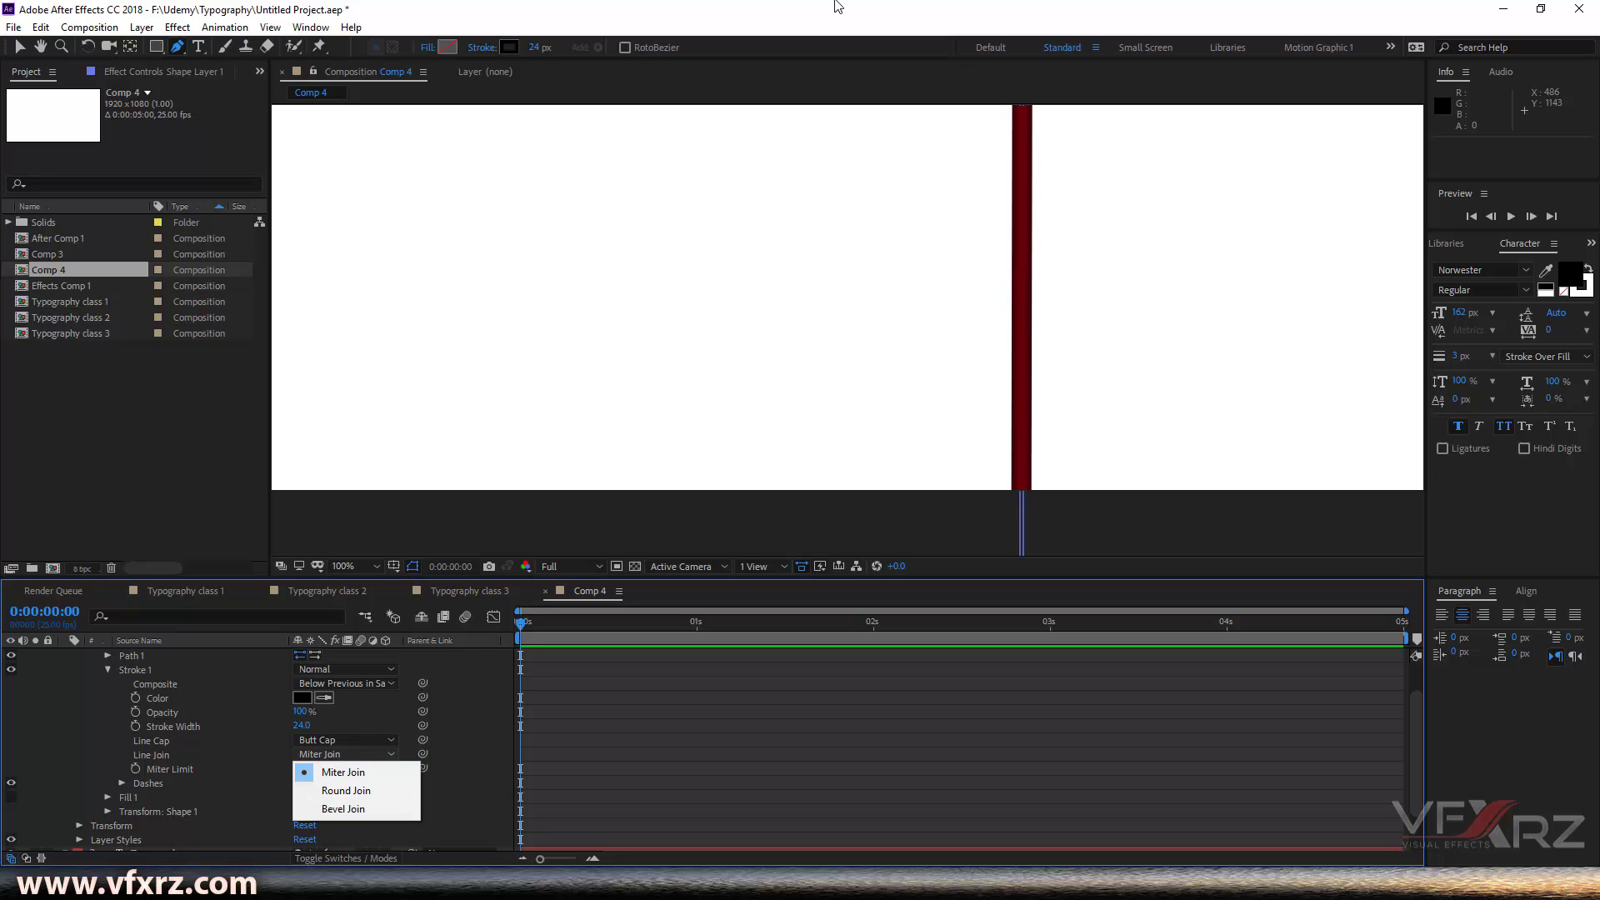
pyautogui.click(846, 346)
# Step: Undo the accidental scaling of the line and move Shape Layer 1 down to position 960, 640, with its upper end inside the frame
pyautogui.scroll(8, 896, 500)
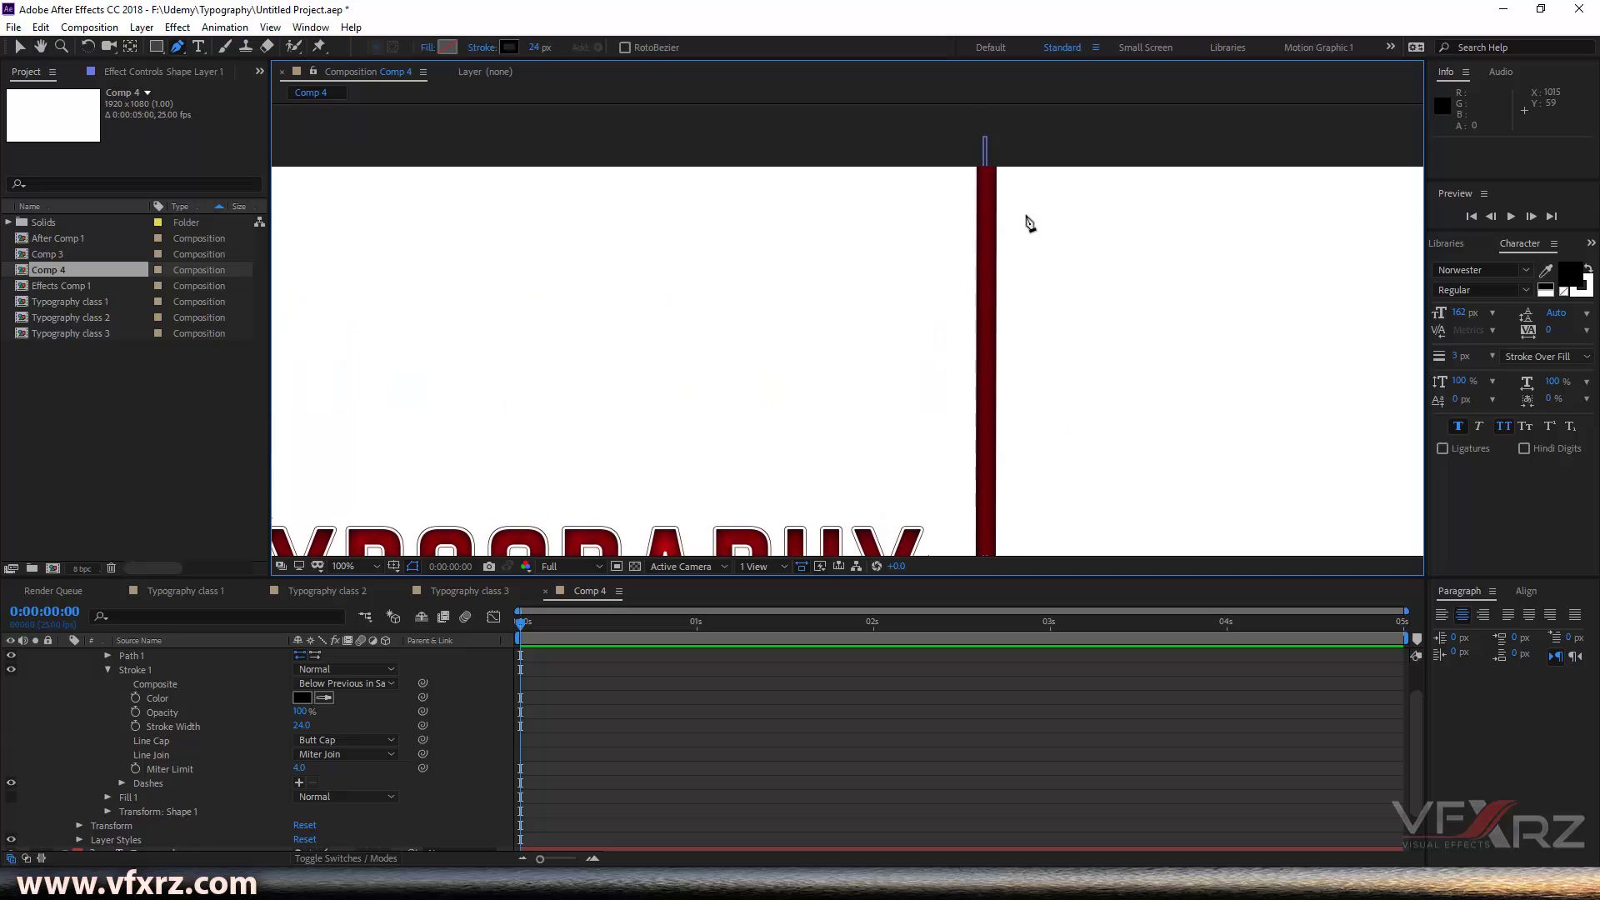
pyautogui.scroll(3, 1031, 223)
pyautogui.press('v')
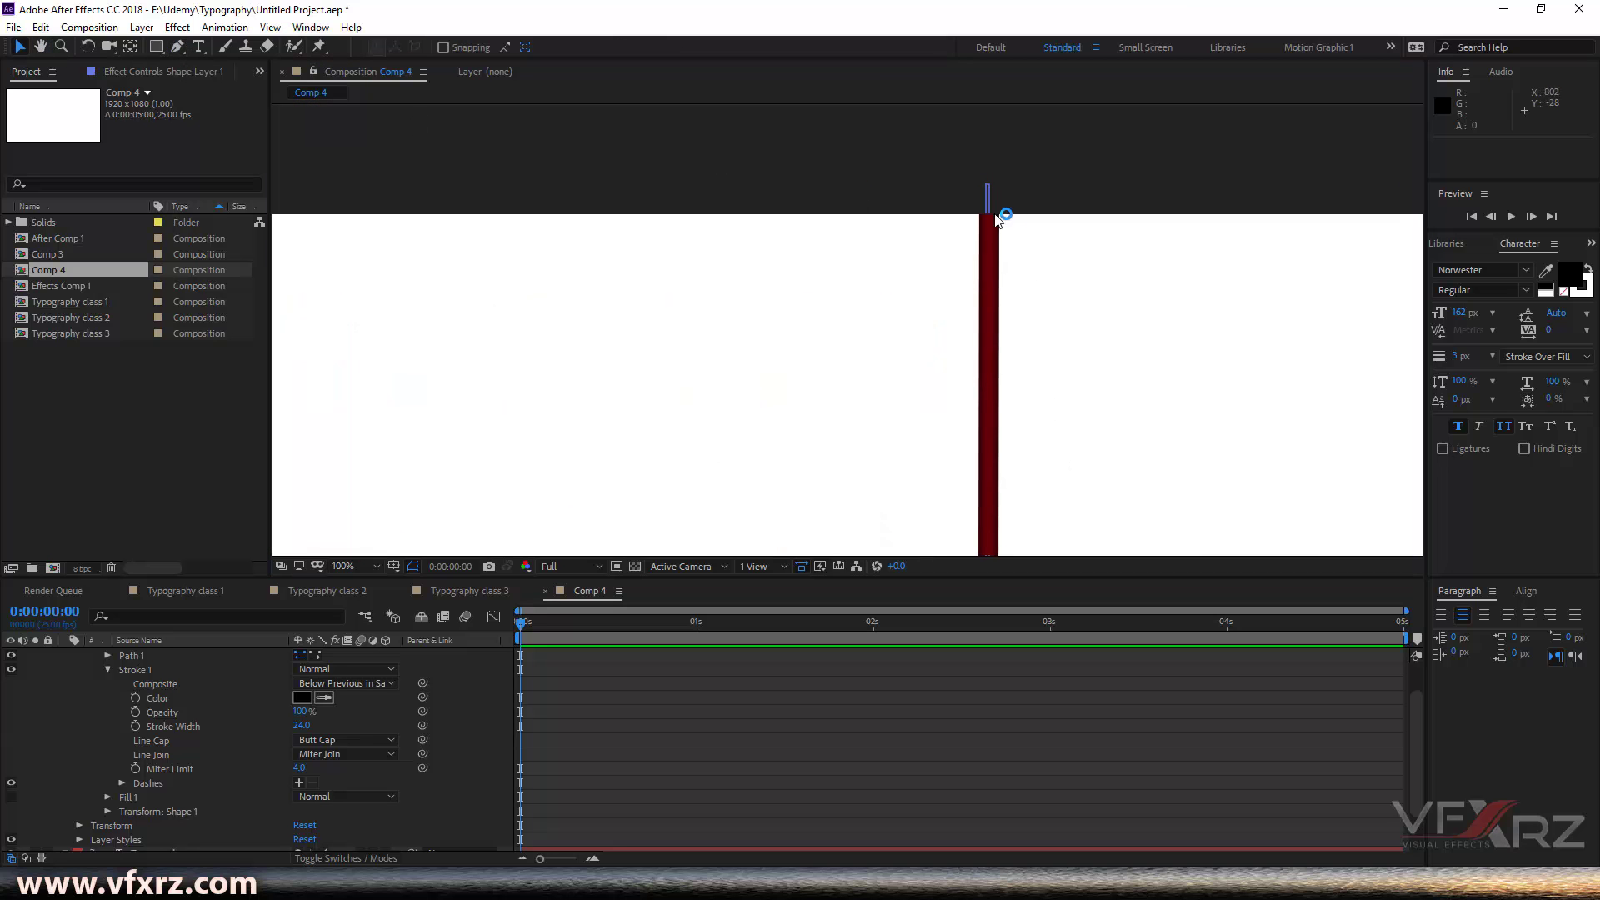
pyautogui.click(993, 243)
pyautogui.scroll(3, 584, 691)
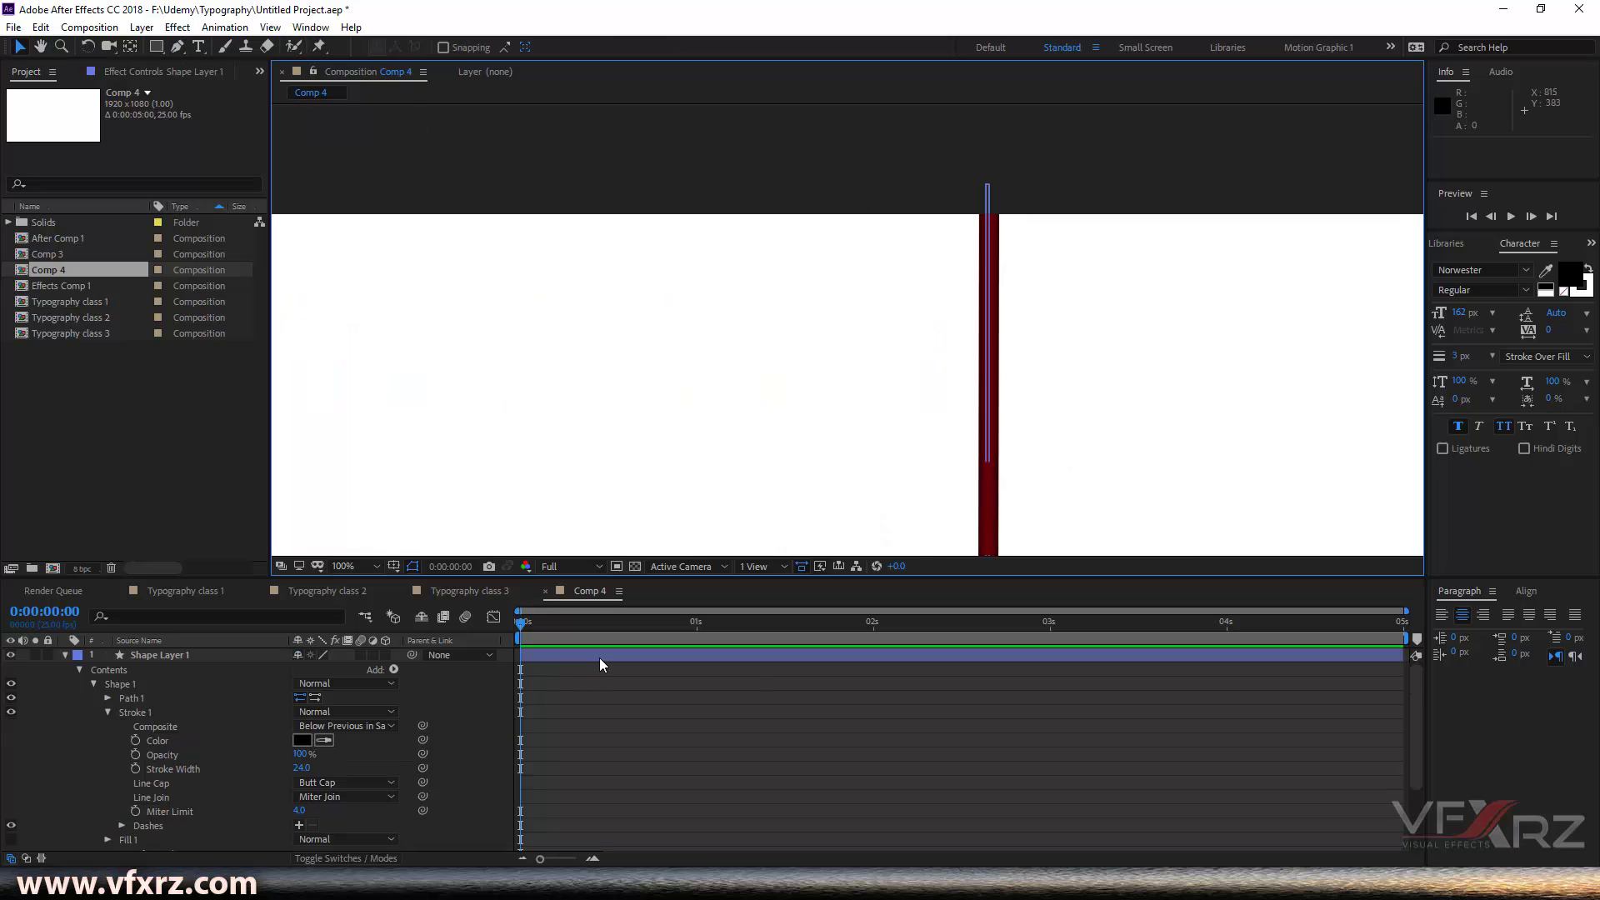
pyautogui.click(600, 658)
pyautogui.hotkey('ctrl', 'z')
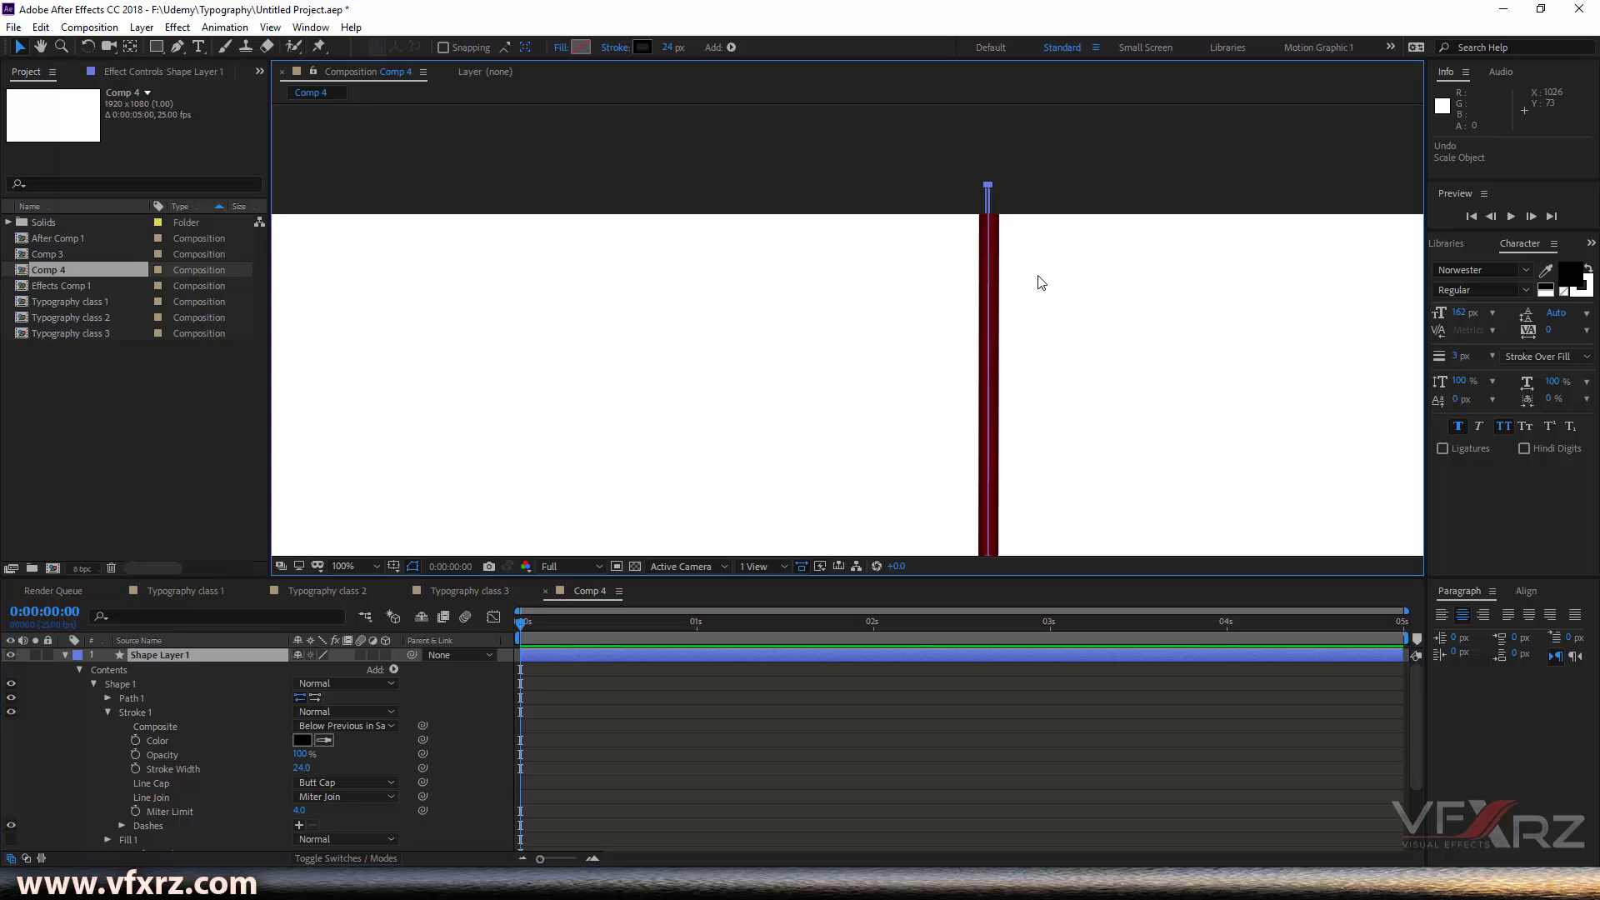
pyautogui.hotkey('shift', 'Down')
pyautogui.hotkey('shift', 'Down')
pyautogui.hotkey('shift', 'Down')
pyautogui.hotkey('shift', 'Down')
pyautogui.hotkey('shift', 'Down')
pyautogui.hotkey('shift', 'Down')
pyautogui.hotkey('shift', 'Down')
pyautogui.hotkey('shift', 'Down')
pyautogui.hotkey('shift', 'Down')
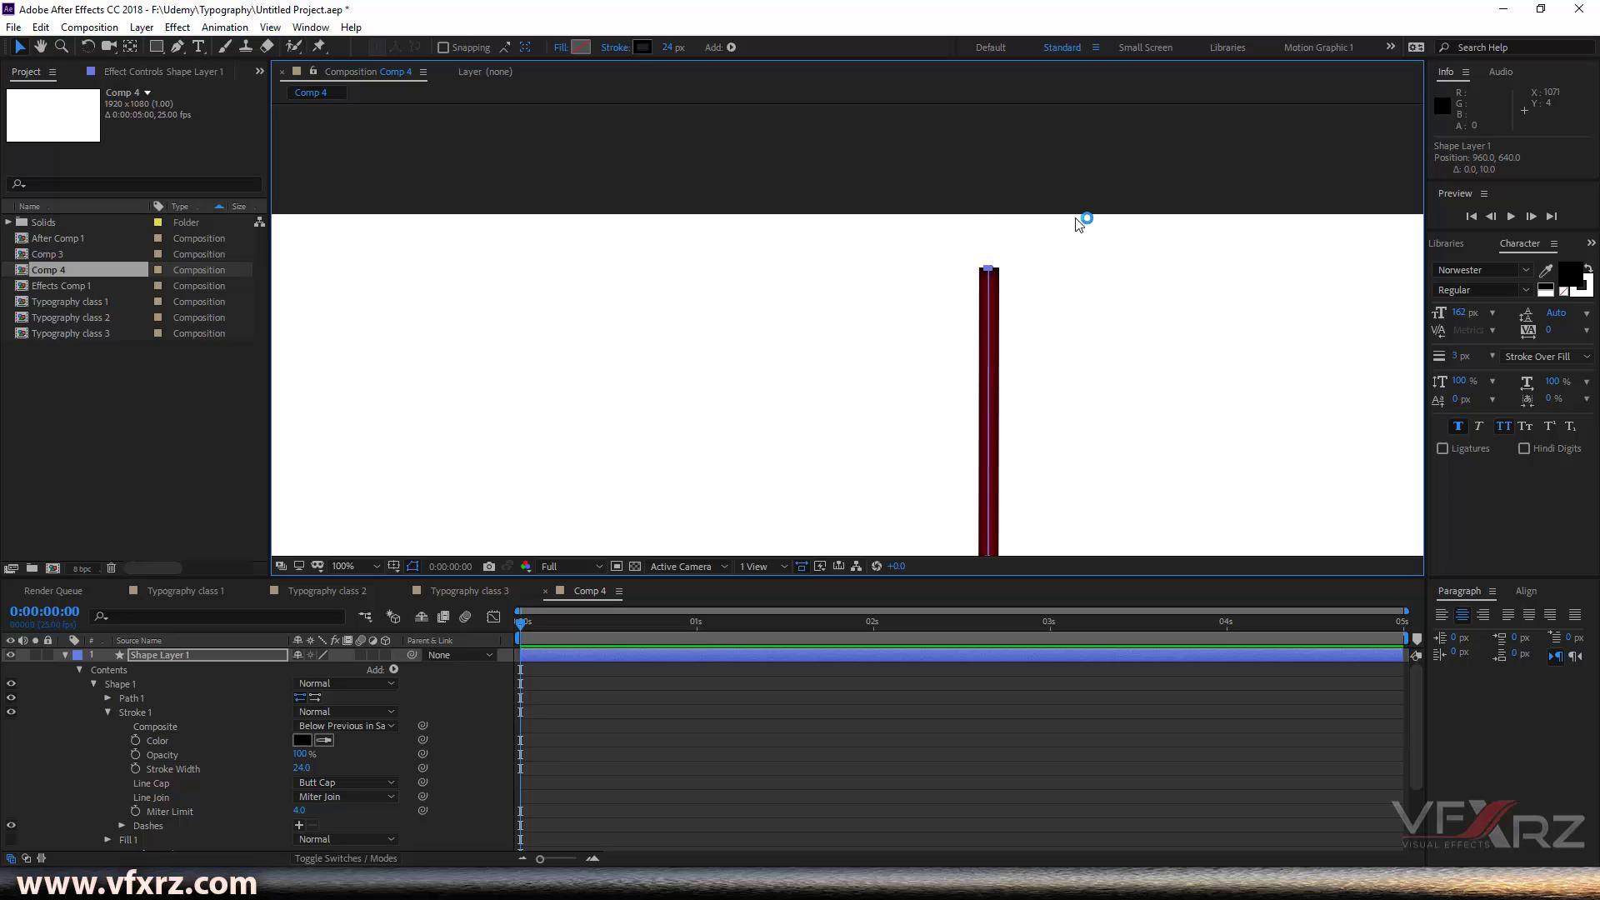
pyautogui.scroll(2, 1084, 279)
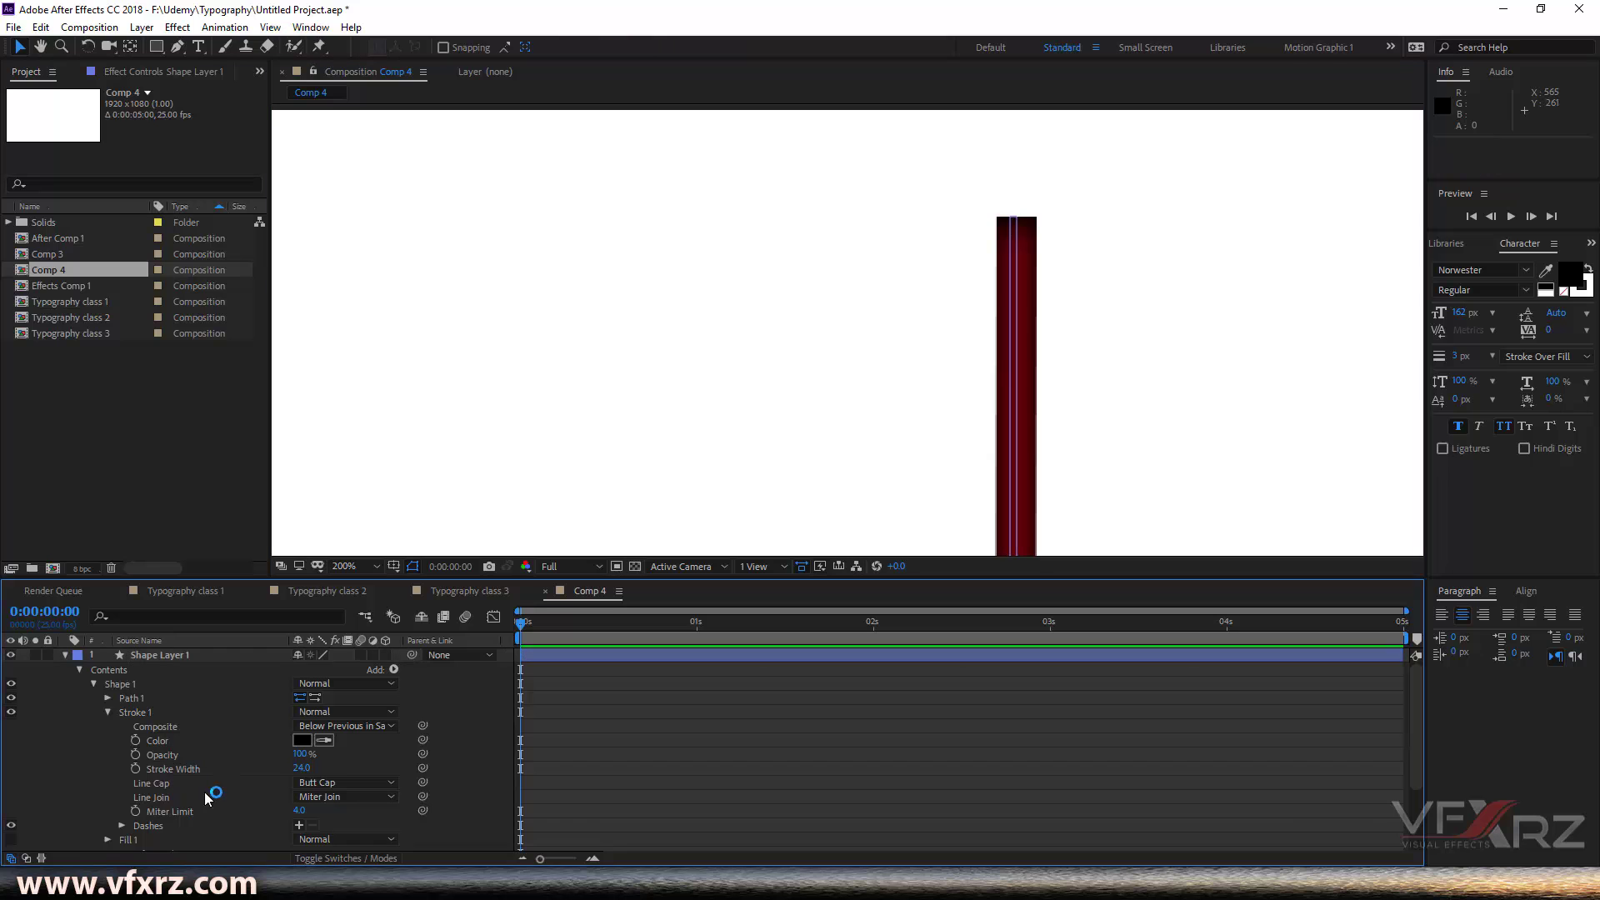
# Step: Set the Line Cap of the line's Stroke 1 to Round Cap
pyautogui.click(162, 784)
pyautogui.click(379, 783)
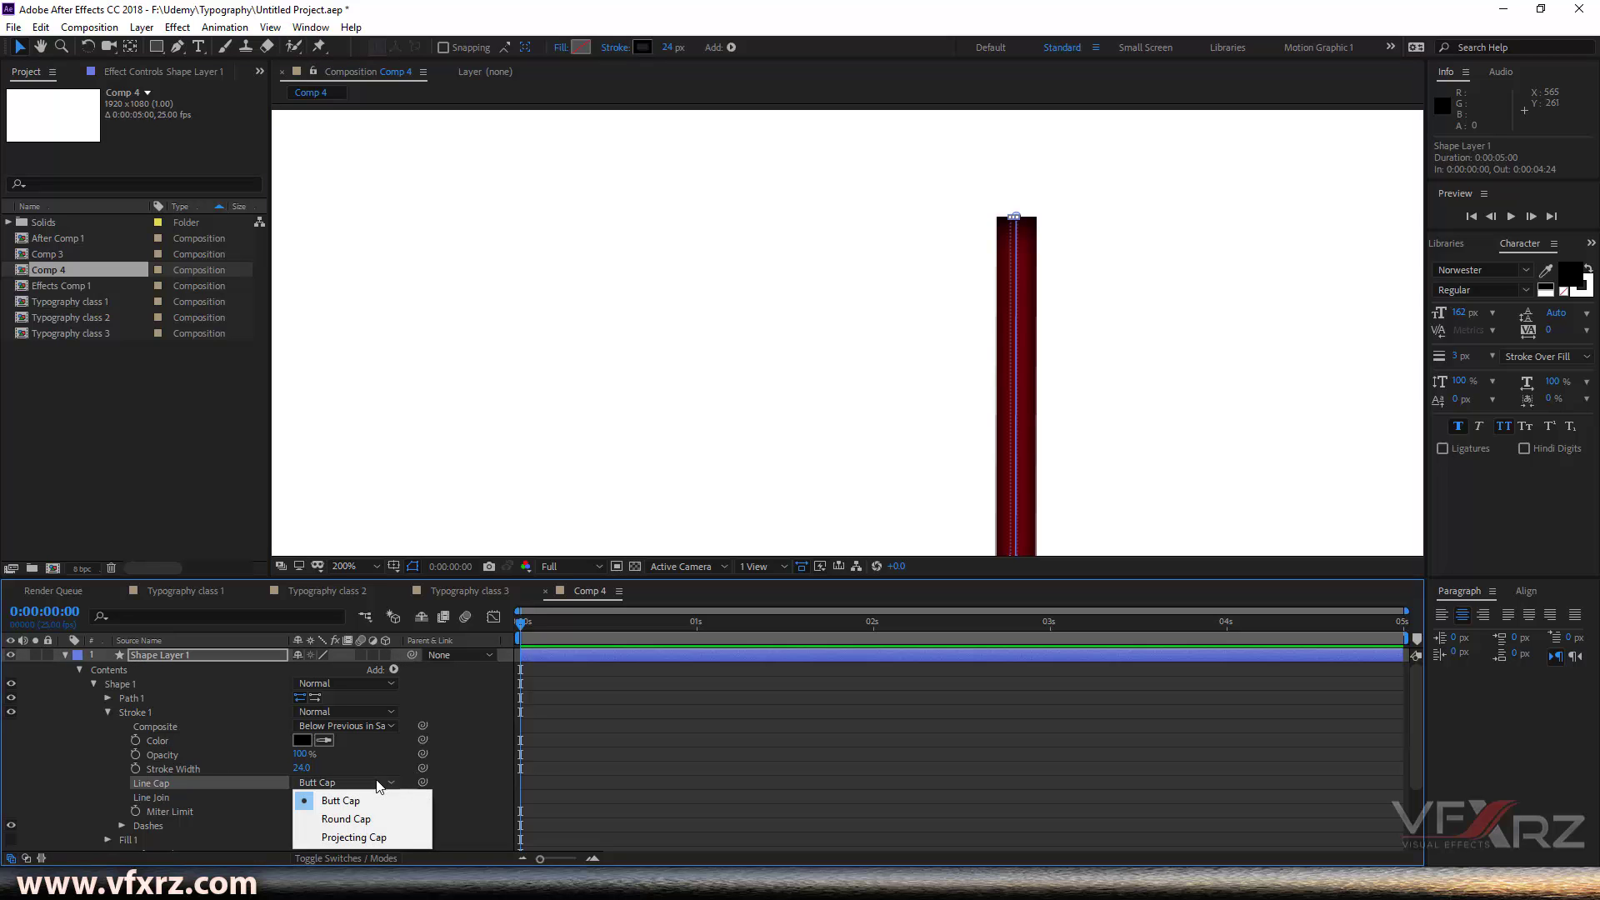
pyautogui.click(372, 814)
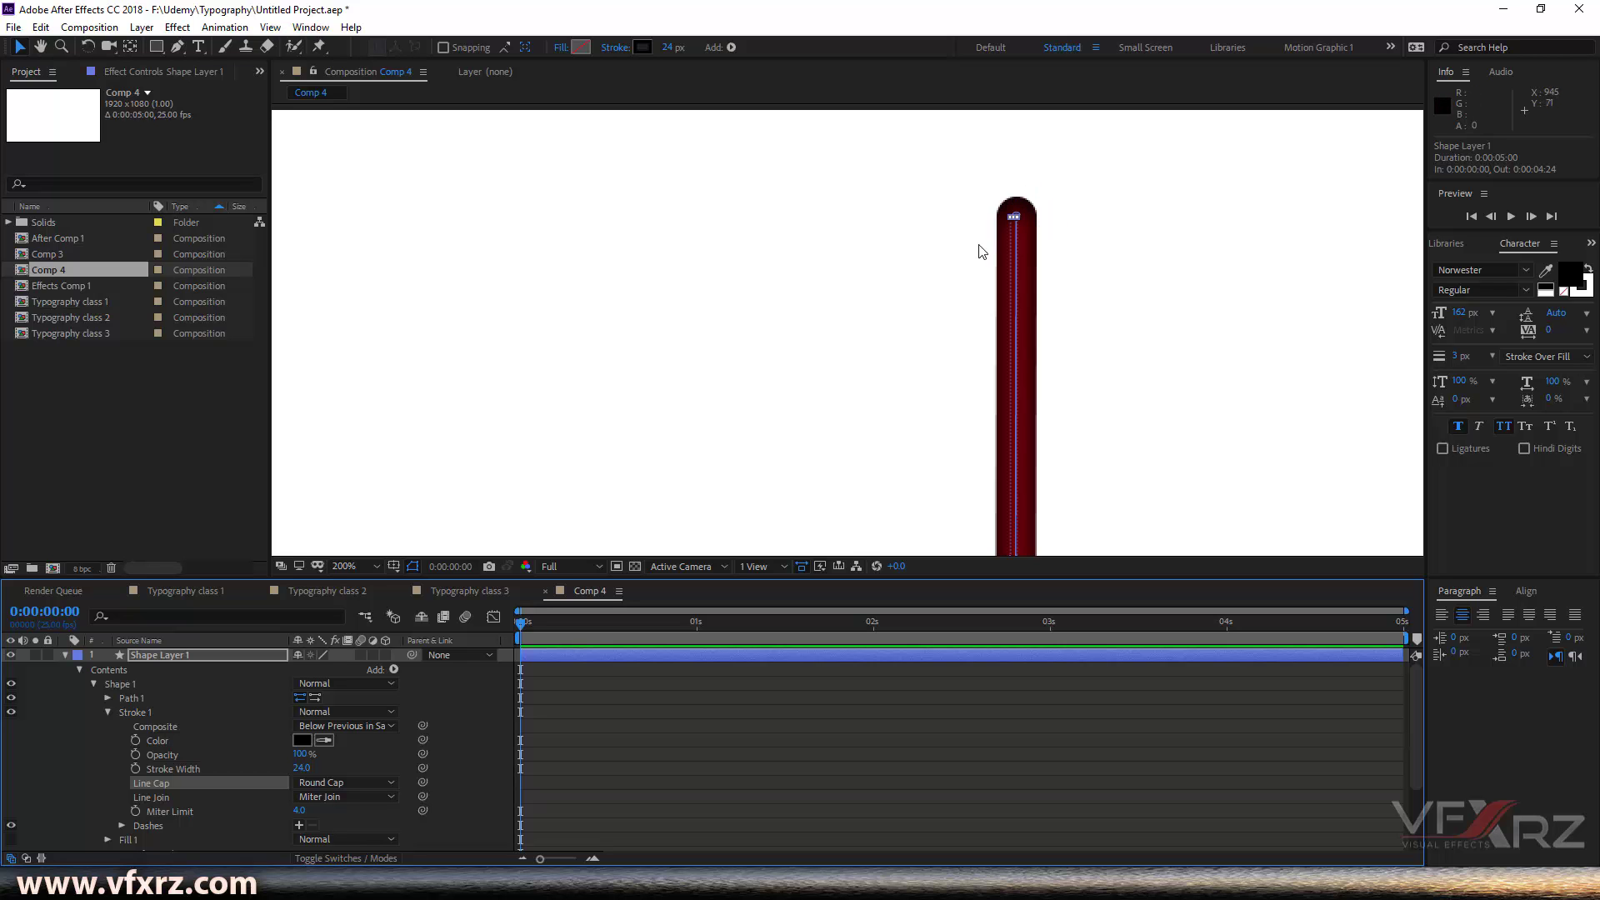
pyautogui.press(',')
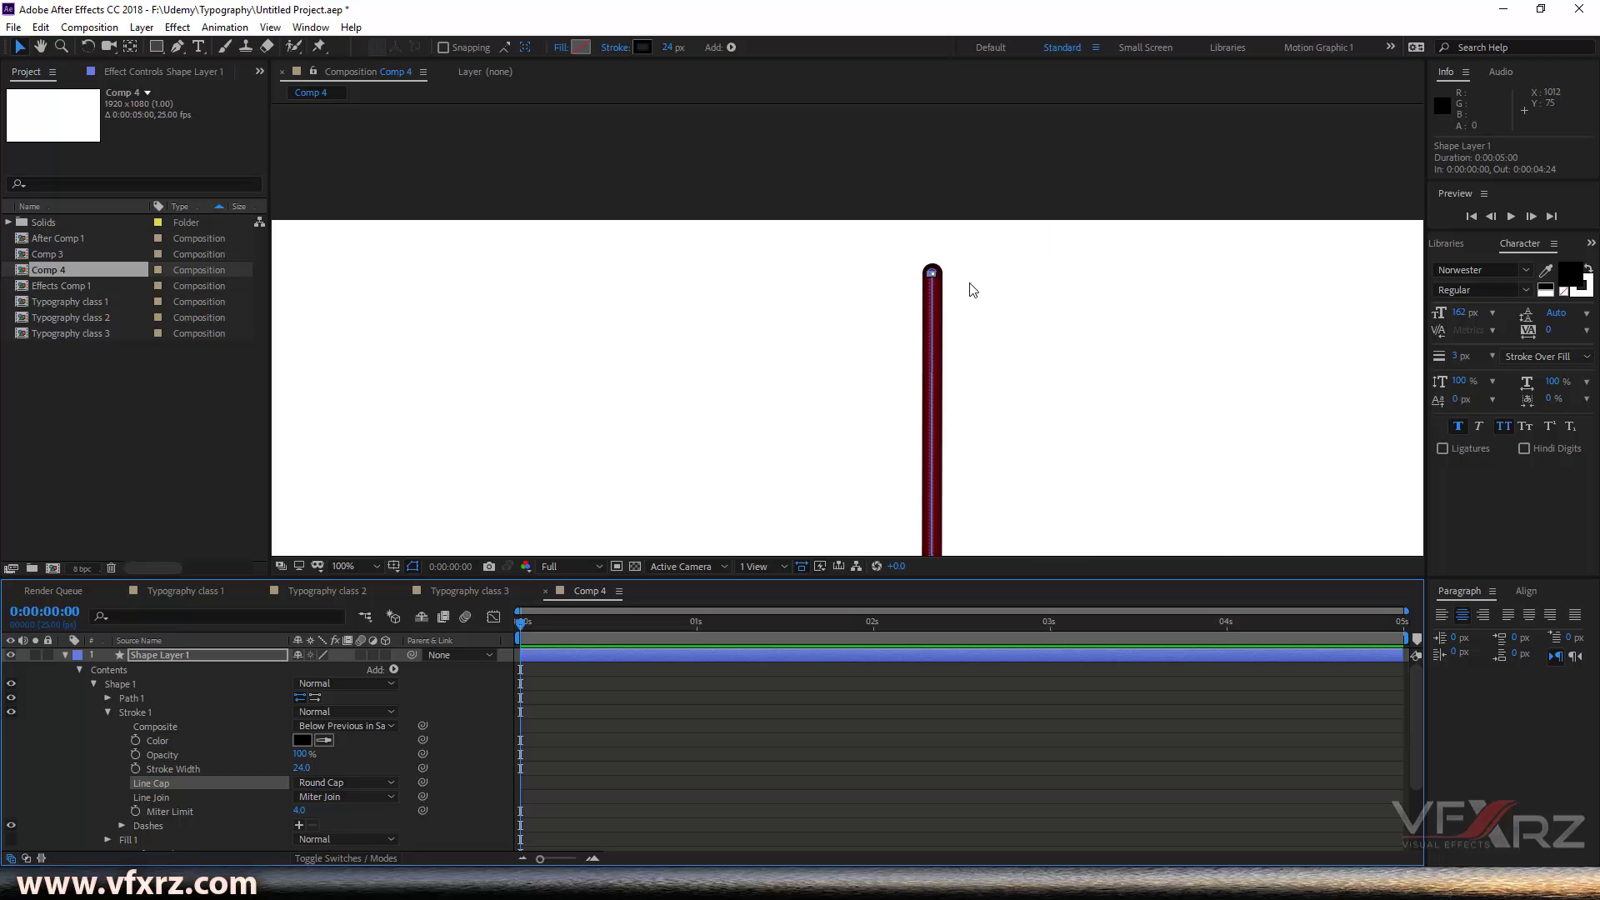
pyautogui.press('.')
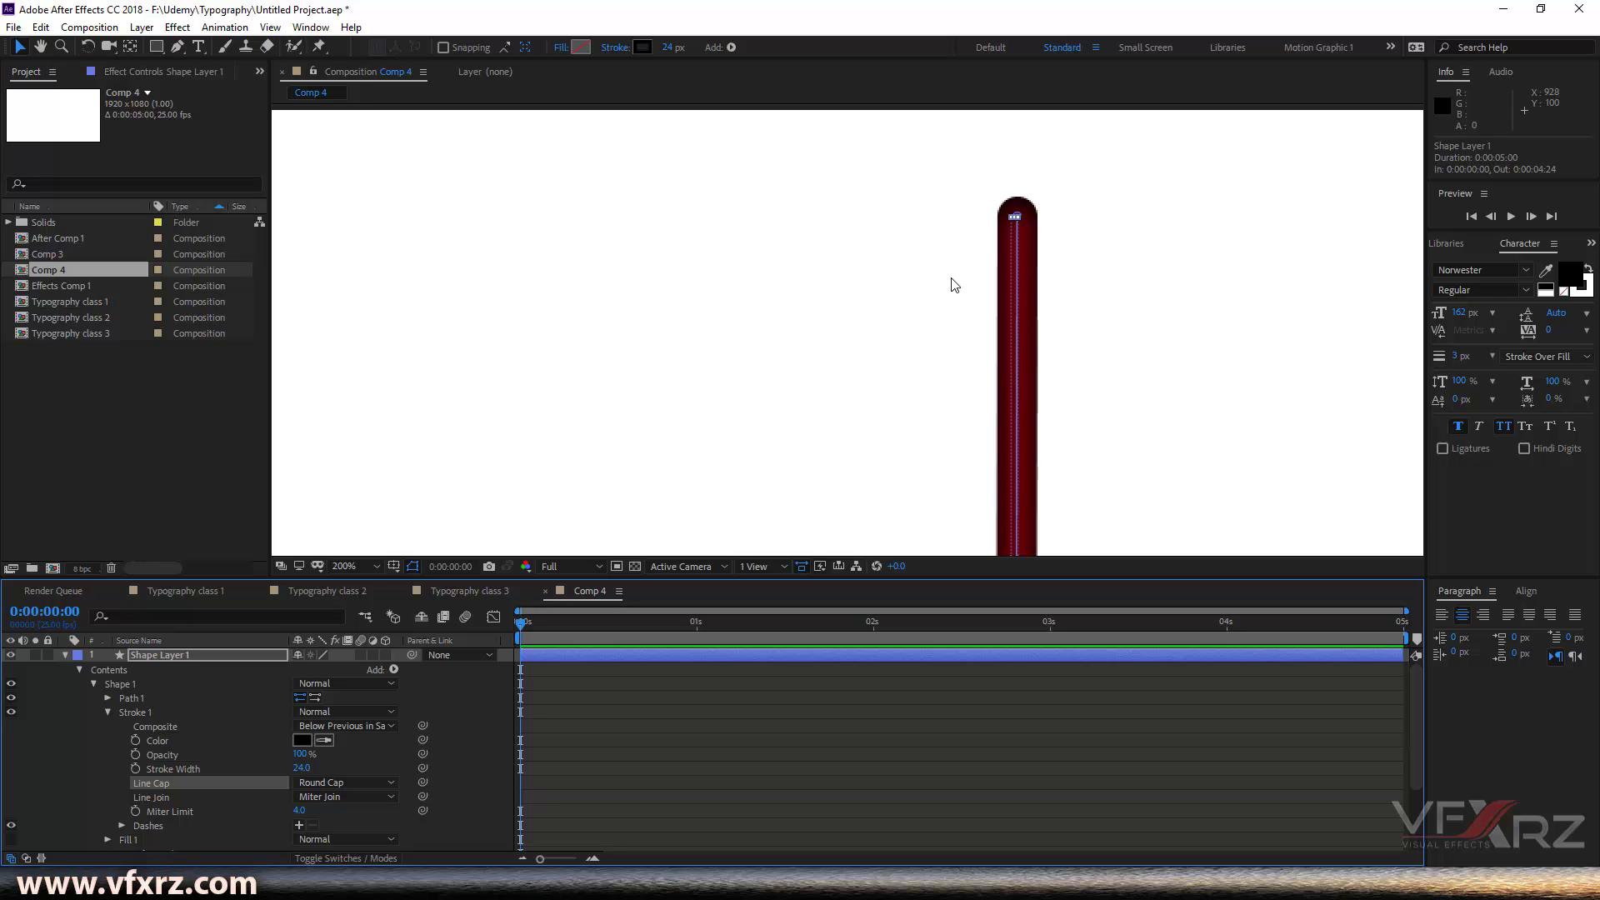
# Step: Move Shape 1 up to position 0, -65 so the line's rounded upper end extends past the frame's upper edge
pyautogui.press('Up')
pyautogui.press('Up')
pyautogui.press('Up')
pyautogui.press('Up')
pyautogui.press('Up')
pyautogui.press('Up')
pyautogui.press('Up')
pyautogui.press('Up')
pyautogui.press('Up')
pyautogui.press('Up')
pyautogui.press('Up')
pyautogui.press('Up')
pyautogui.press('Up')
pyautogui.press('Up')
pyautogui.press('Up')
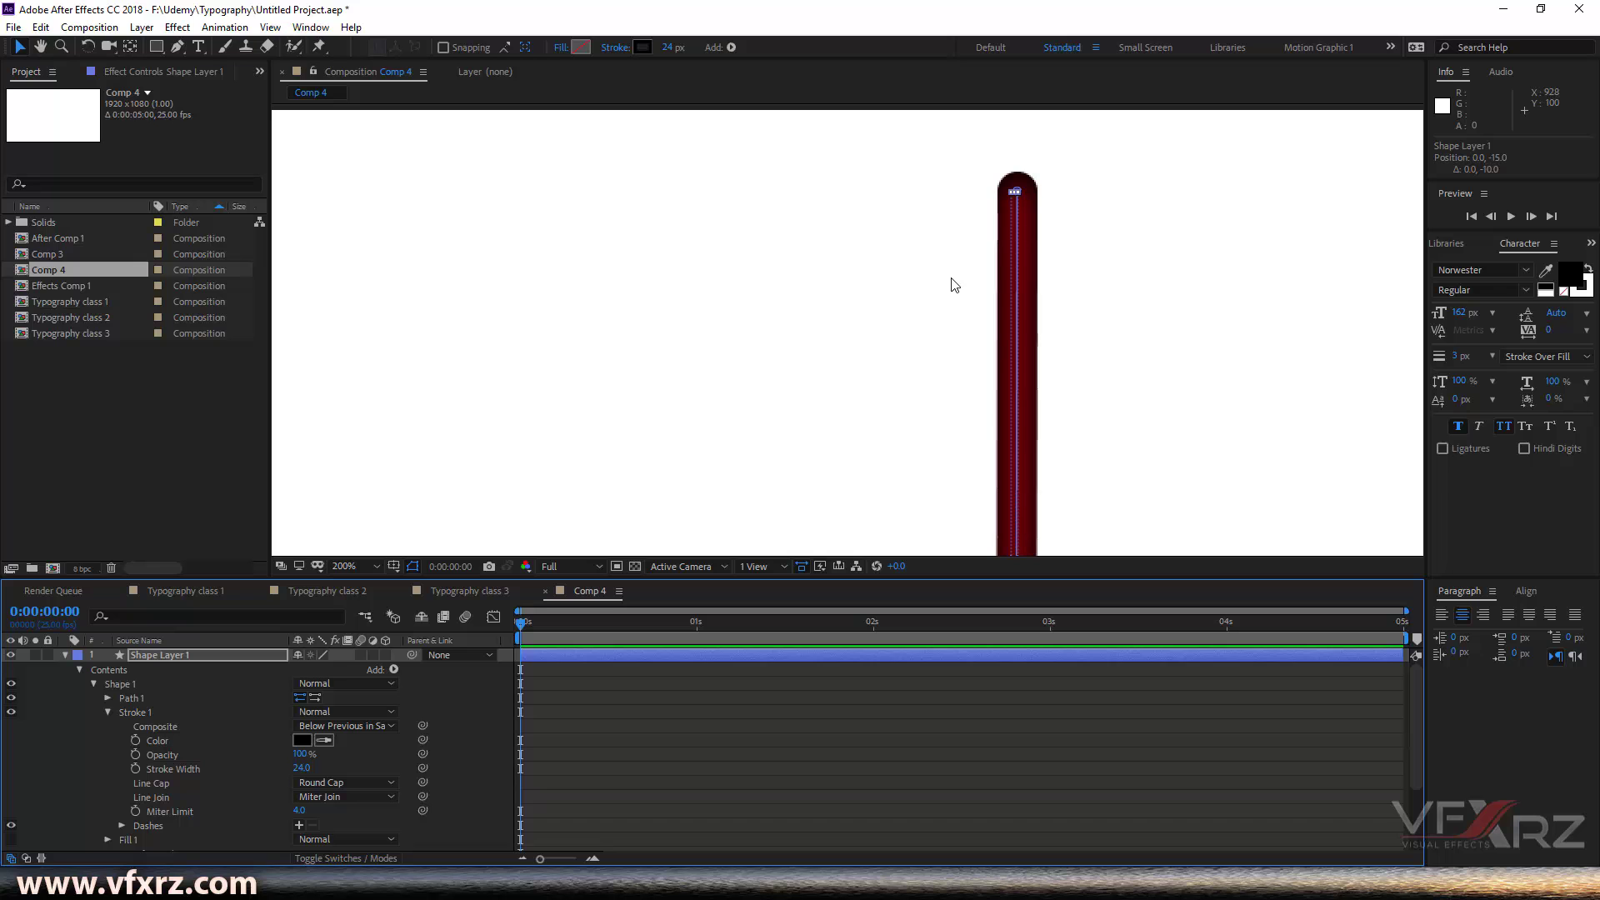
pyautogui.press('Up')
pyautogui.press('Up')
pyautogui.press('Up')
pyautogui.press('Up')
pyautogui.press('Up')
pyautogui.press('Up')
pyautogui.press('Up')
pyautogui.press('Up')
pyautogui.press('Up')
pyautogui.press('Up')
pyautogui.press('Up')
pyautogui.press('Up')
pyautogui.press('Up')
pyautogui.press('Up')
pyautogui.press('Up')
pyautogui.press('Up')
pyautogui.press('Up')
pyautogui.press('Up')
pyautogui.press('Up')
pyautogui.press('Up')
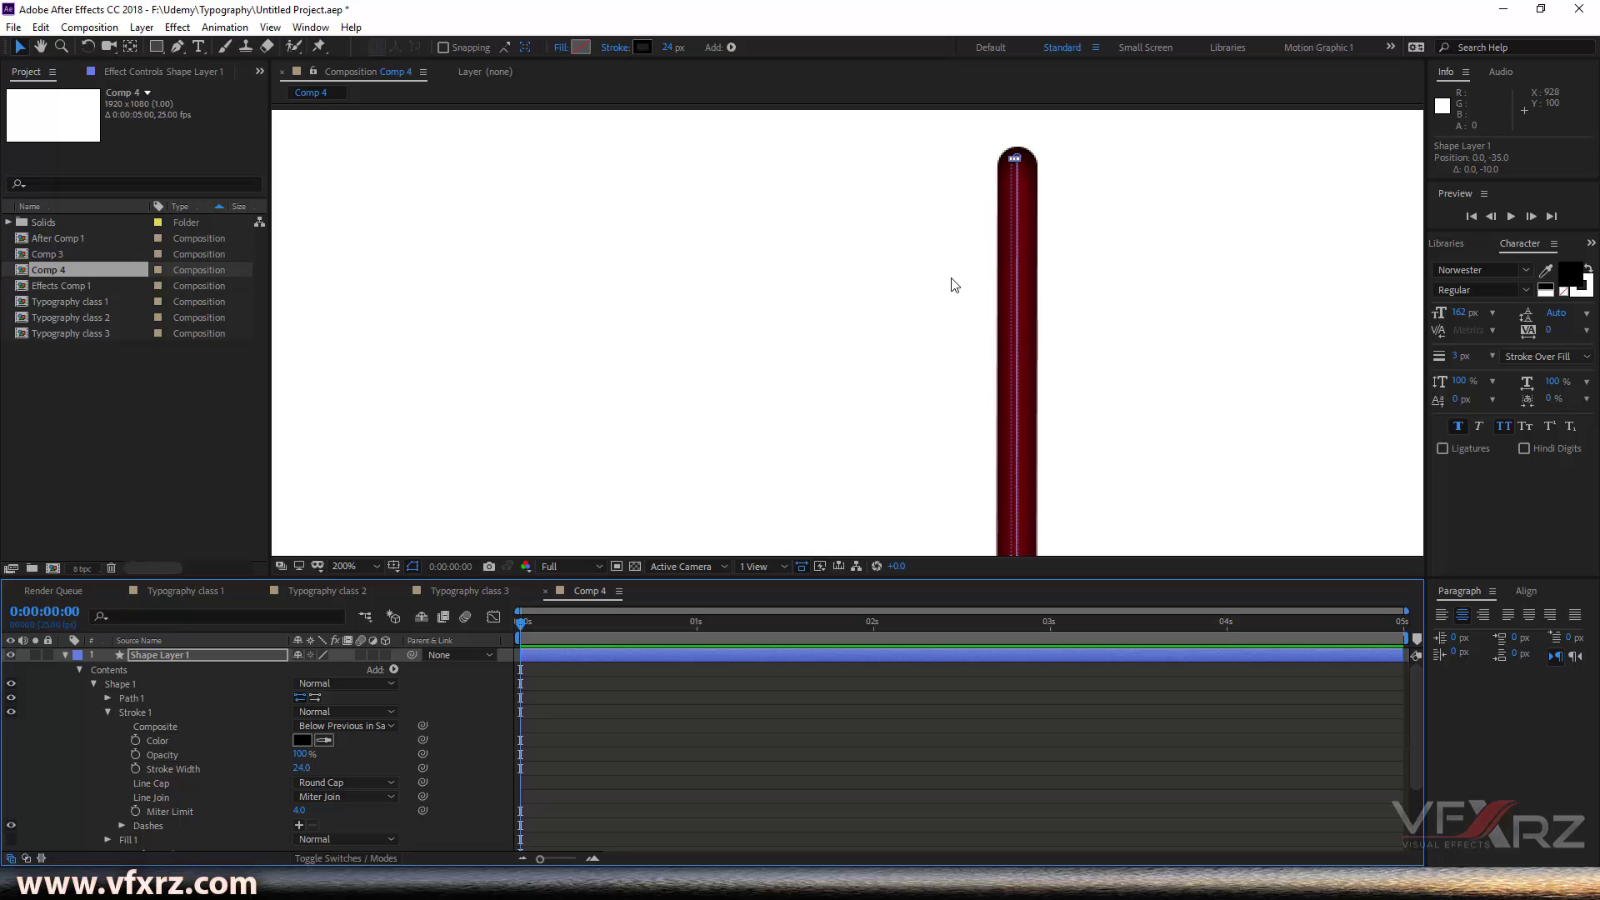
pyautogui.press('Up')
pyautogui.press('Up')
pyautogui.press('Up')
pyautogui.press('Up')
pyautogui.press('Up')
pyautogui.press('Up')
pyautogui.press('Up')
pyautogui.press('Up')
pyautogui.press('Up')
pyautogui.press('Up')
pyautogui.press('Up')
pyautogui.press('Up')
pyautogui.press('Up')
pyautogui.press('Up')
pyautogui.press('Up')
pyautogui.press('Up')
pyautogui.press('Up')
pyautogui.press('Up')
pyautogui.press('Up')
pyautogui.press('Up')
pyautogui.press('Up')
pyautogui.press('Up')
pyautogui.press('Up')
pyautogui.press('Up')
pyautogui.press('Up')
pyautogui.press(',')
pyautogui.press(',')
pyautogui.press(',')
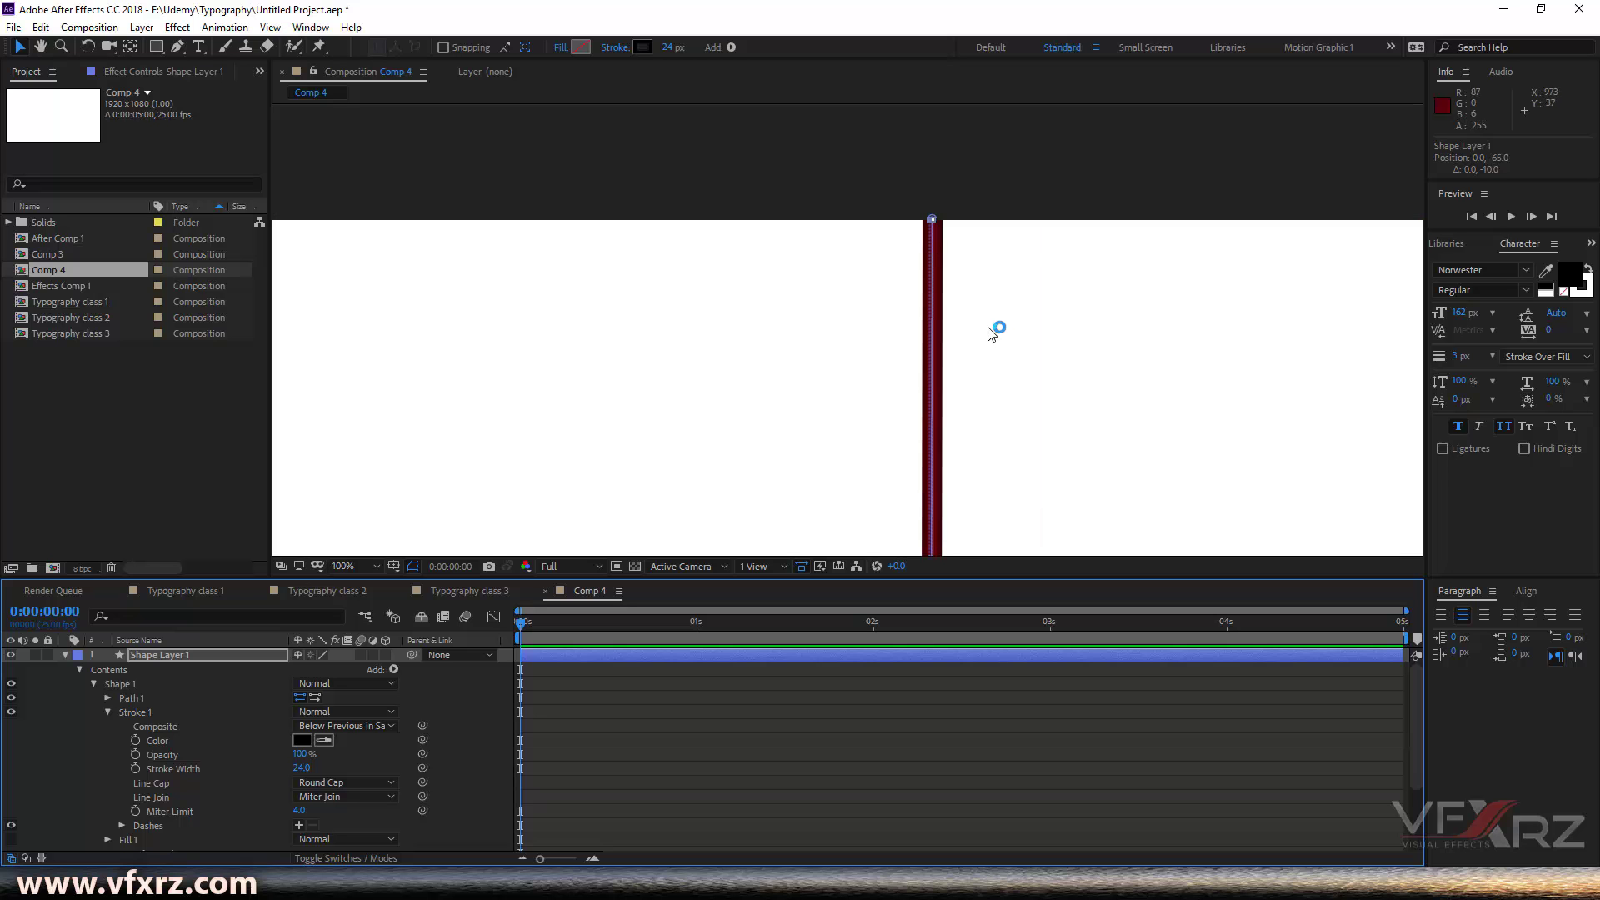
pyautogui.scroll(-3, 991, 267)
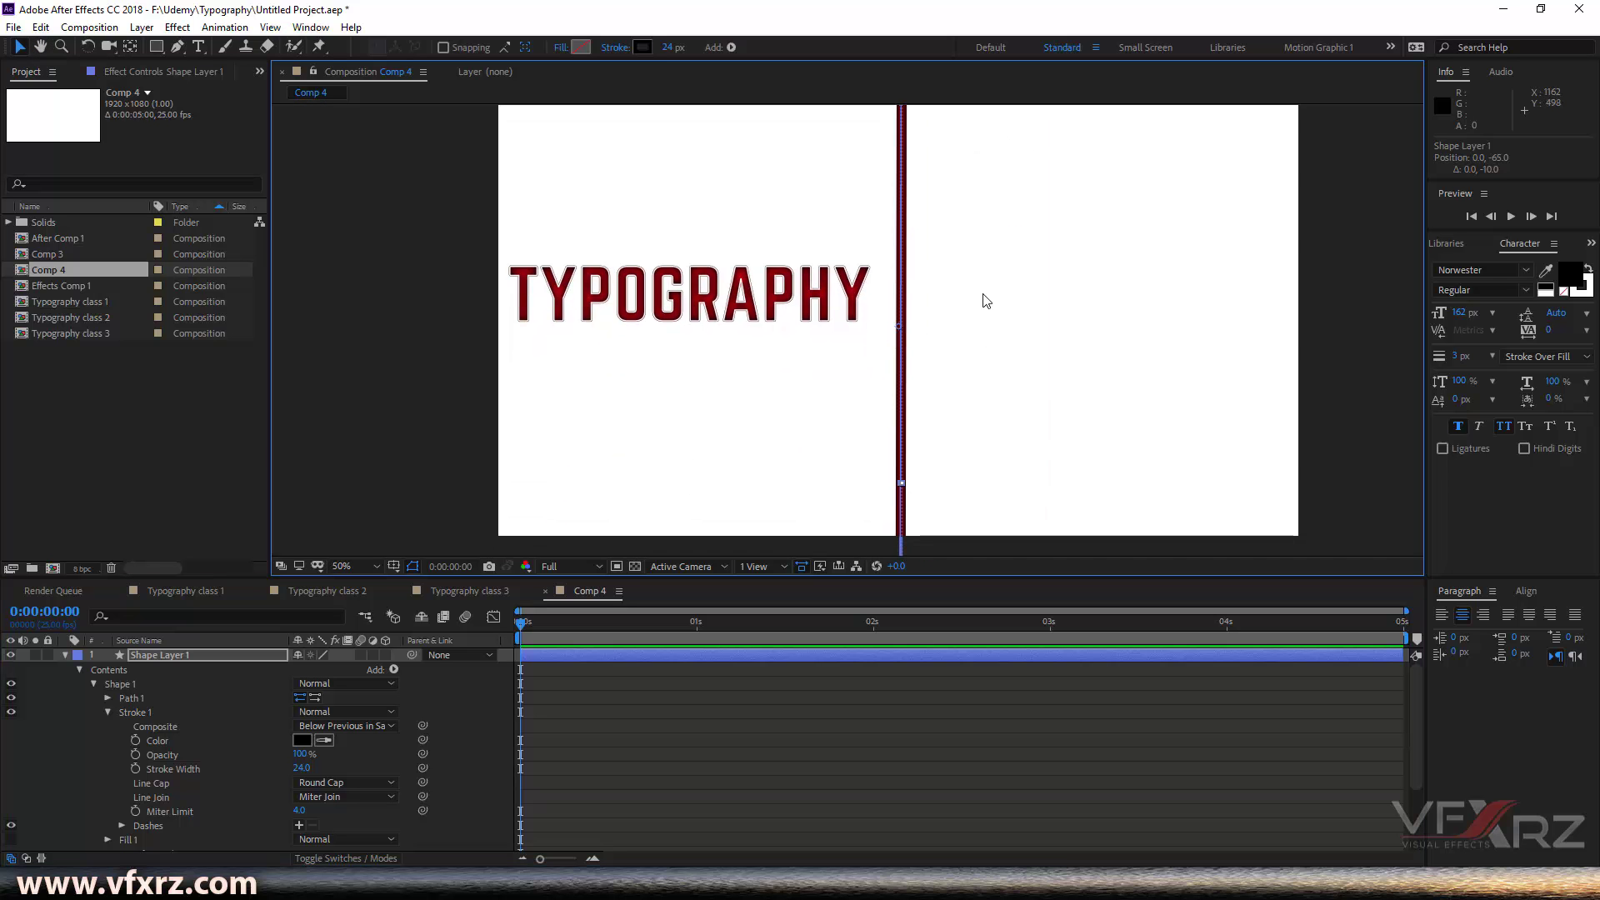
# Step: Move the Typography text close to the vertical line, at position 508, 598
pyautogui.press(',')
pyautogui.press('.')
pyautogui.hscroll(-3, 1001, 317)
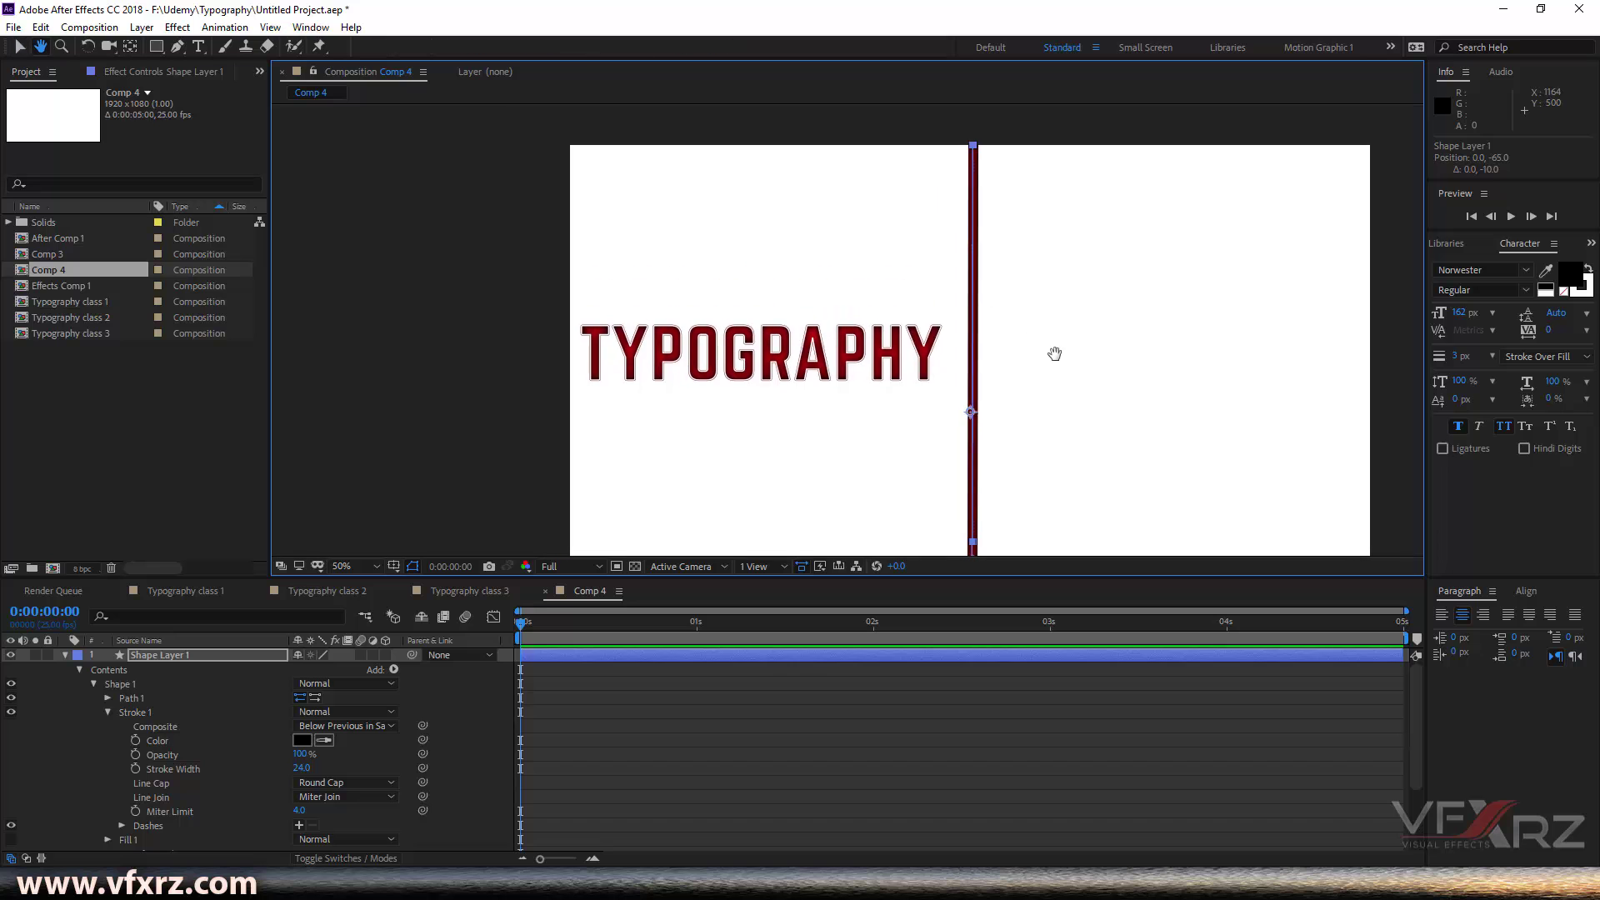
pyautogui.moveTo(812, 354); pyautogui.dragTo(833, 368)
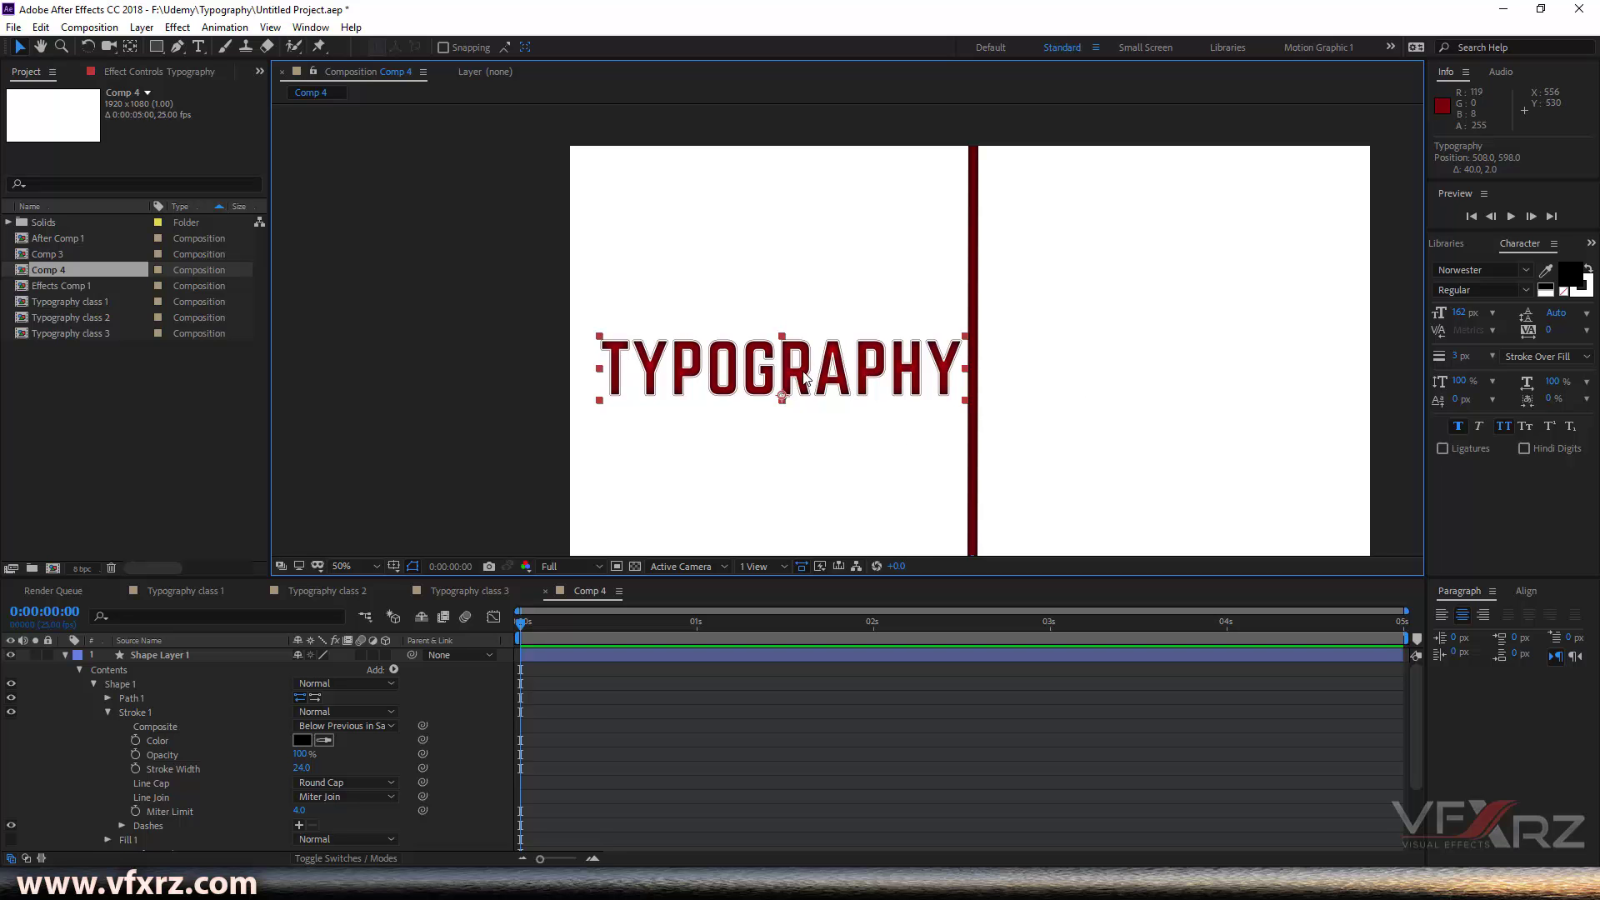
# Step: Review in the Typography class 2 composition how the text emerges from behind the line, and return to Comp 4
pyautogui.click(329, 591)
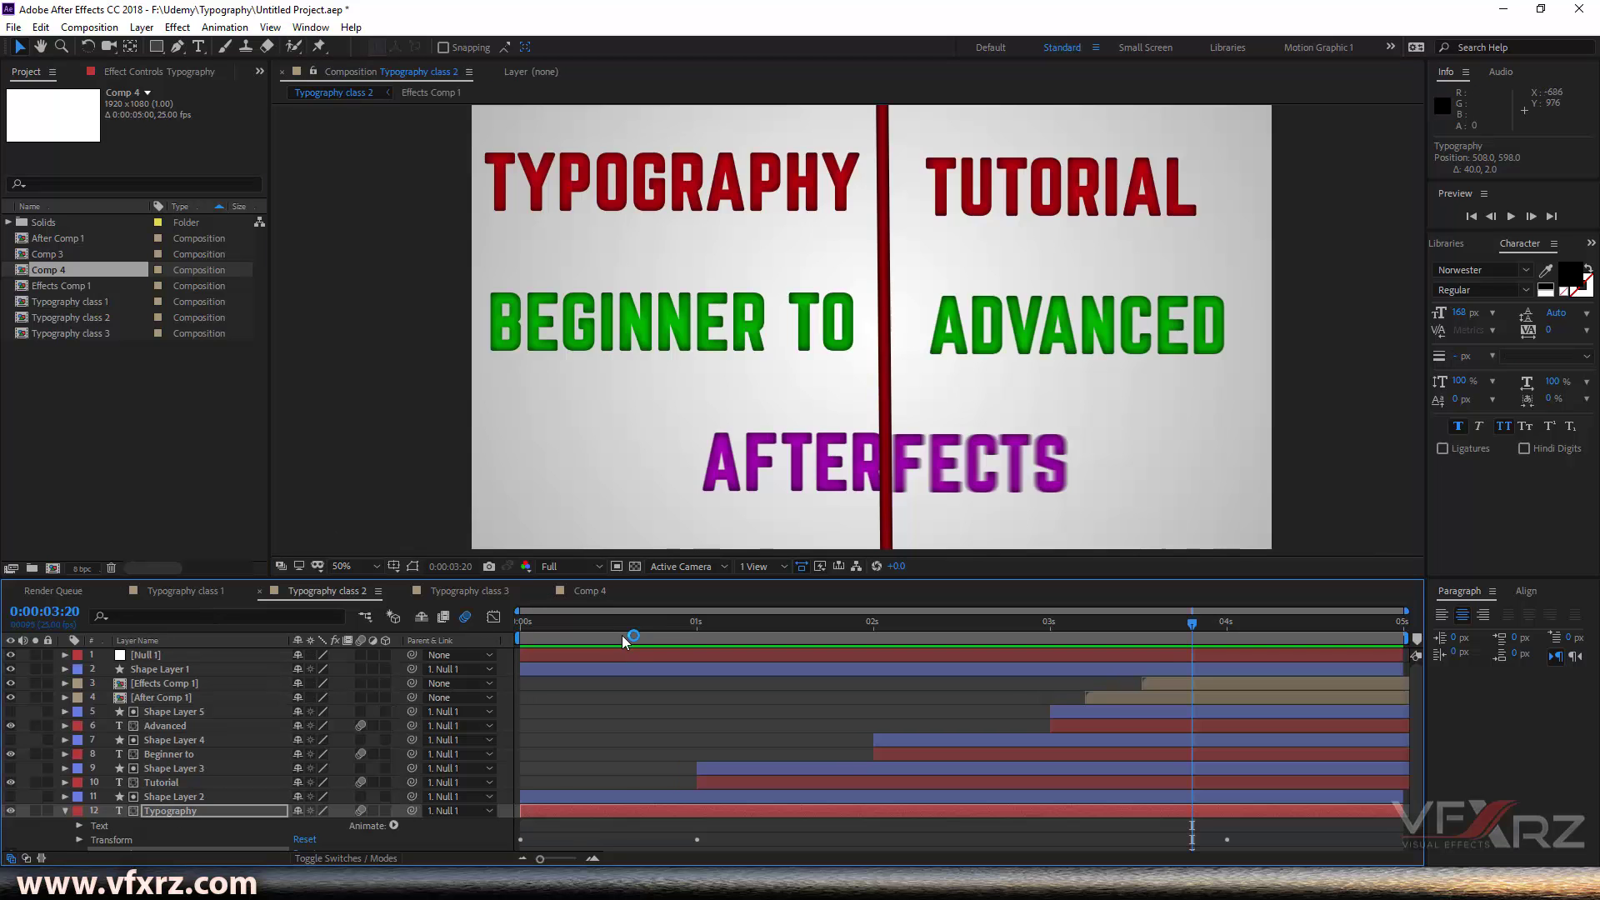
pyautogui.moveTo(631, 636); pyautogui.dragTo(825, 625)
pyautogui.moveTo(748, 675); pyautogui.dragTo(611, 687)
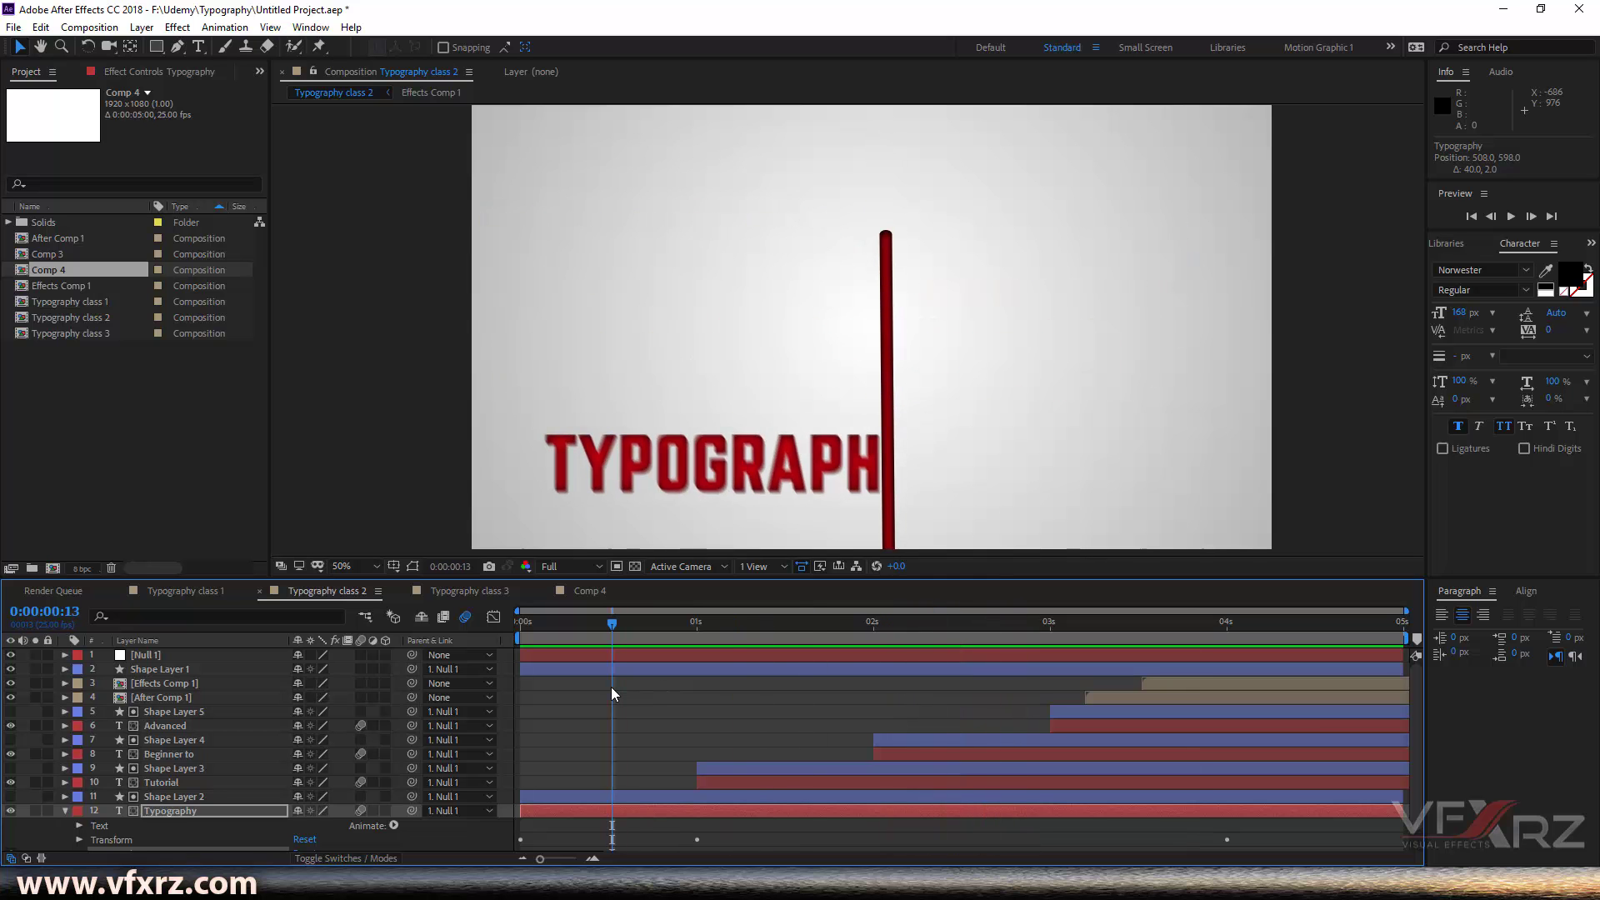
pyautogui.click(589, 592)
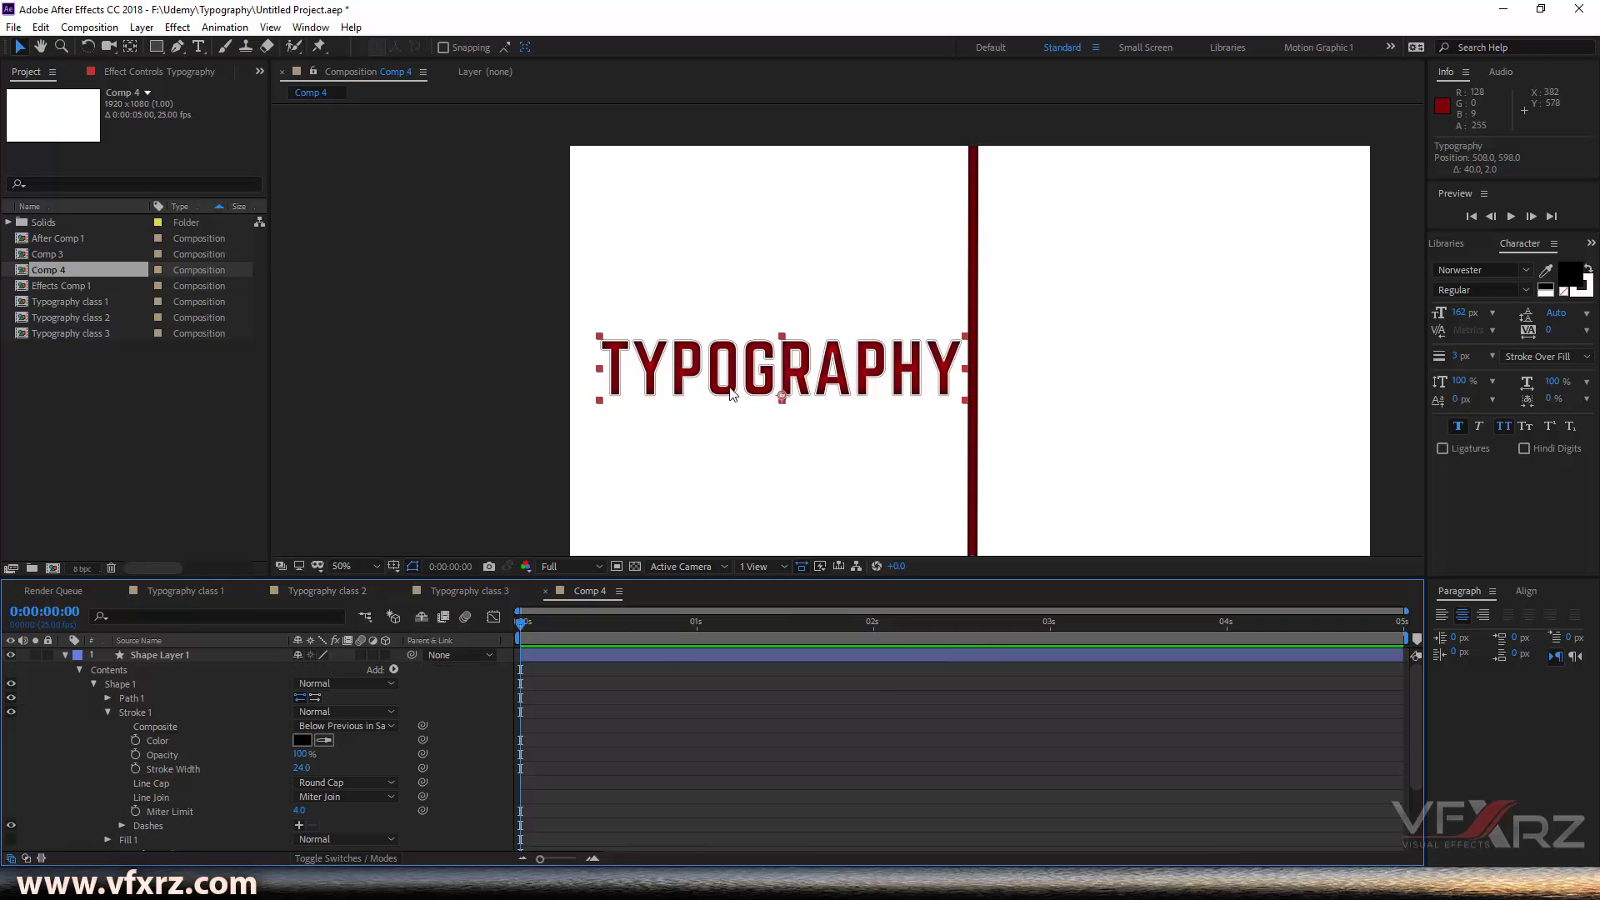
# Step: Draw a rectangle on a new shape layer that covers the whole Typography text and ends at the vertical line
pyautogui.click(65, 655)
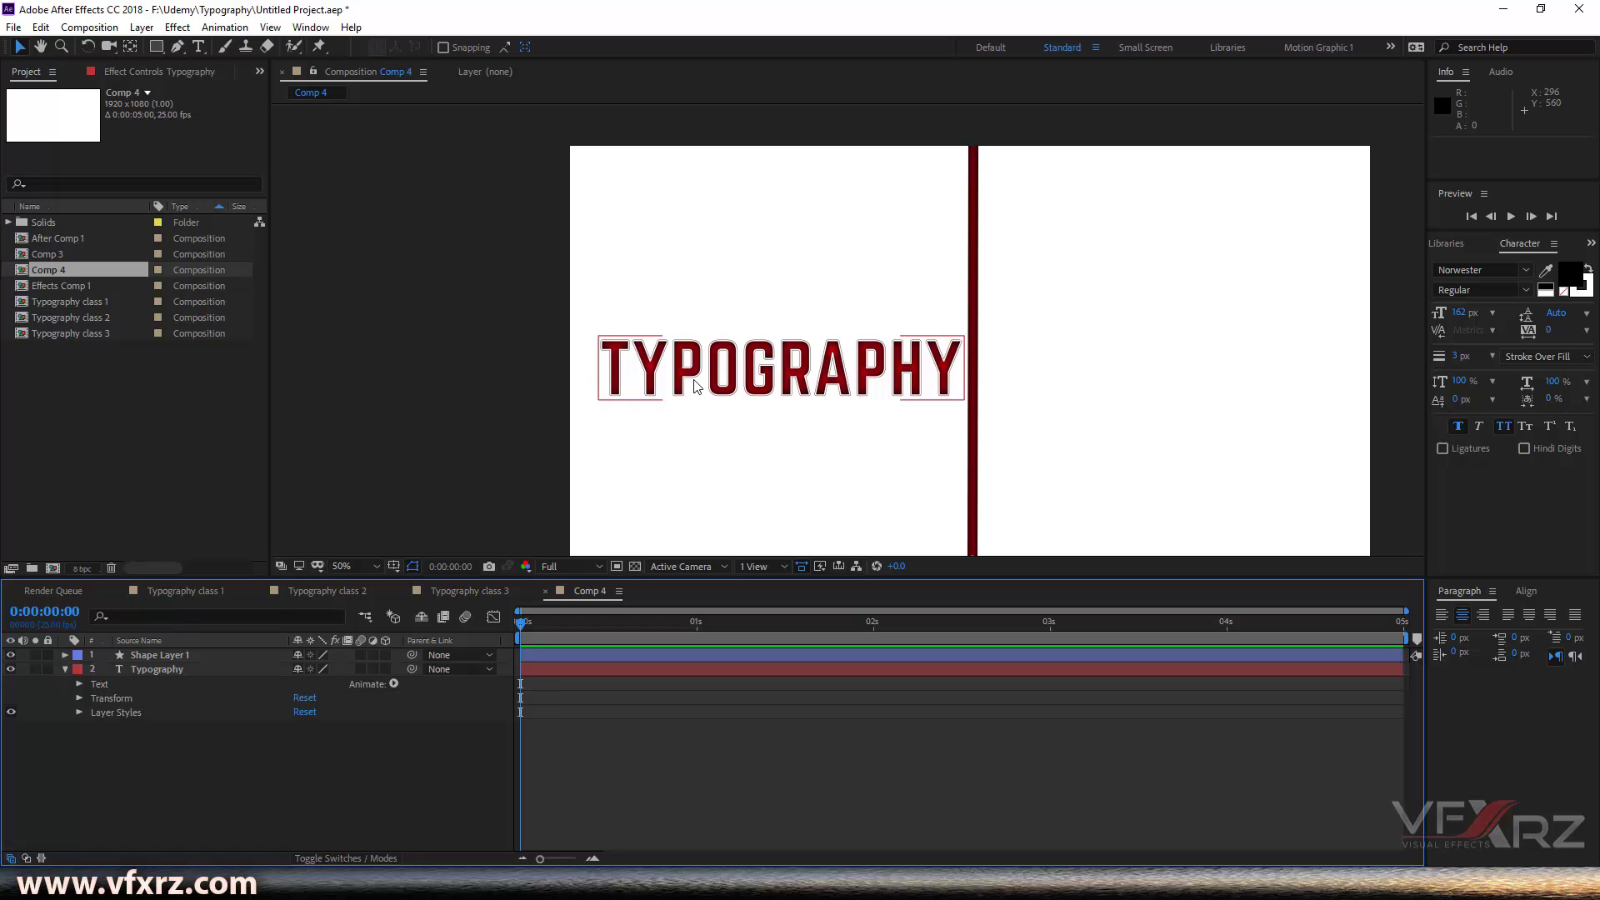
pyautogui.click(158, 49)
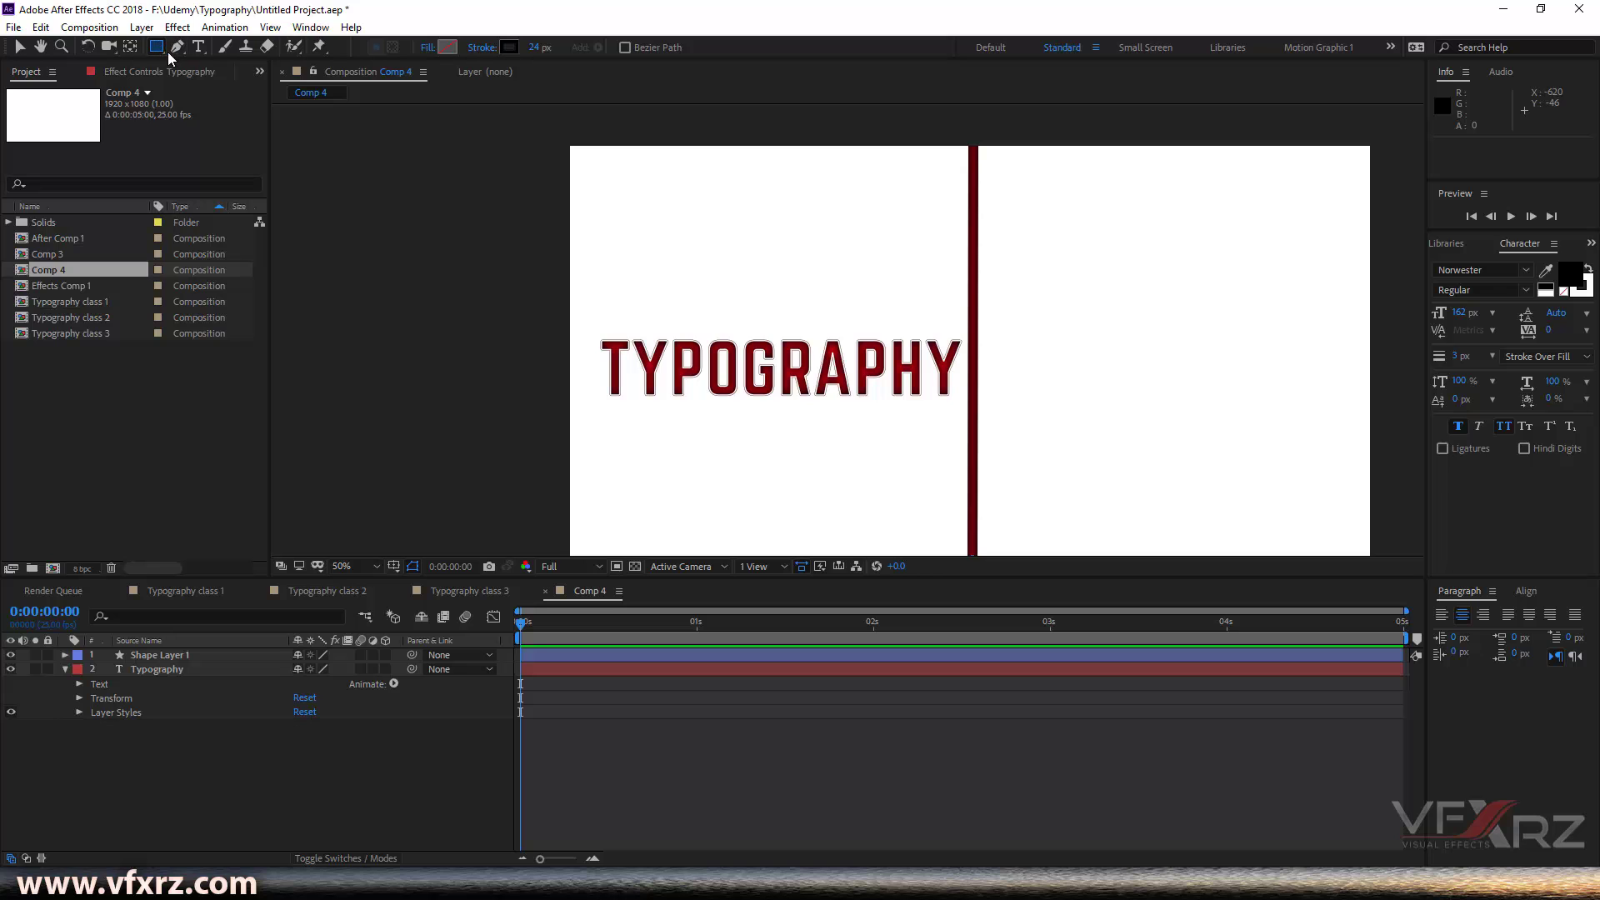
pyautogui.click(209, 788)
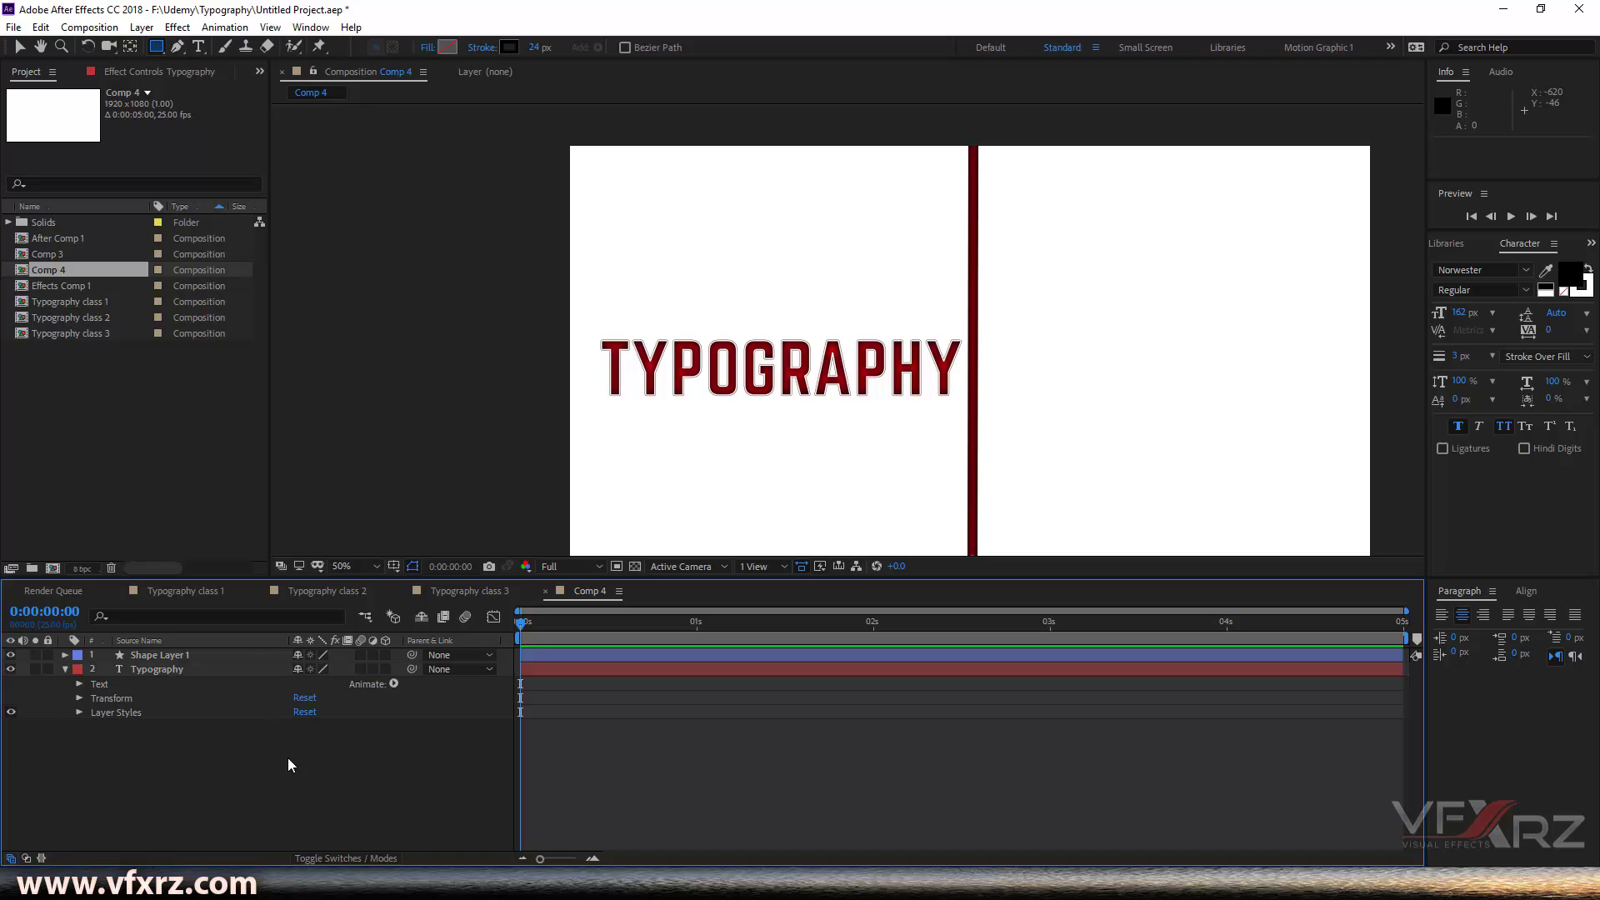
pyautogui.click(227, 671)
pyautogui.click(218, 785)
pyautogui.moveTo(590, 334)
pyautogui.mouseDown()
pyautogui.moveTo(660, 362)
pyautogui.moveTo(969, 370)
pyautogui.moveTo(965, 419)
pyautogui.moveTo(966, 401)
pyautogui.mouseUp()
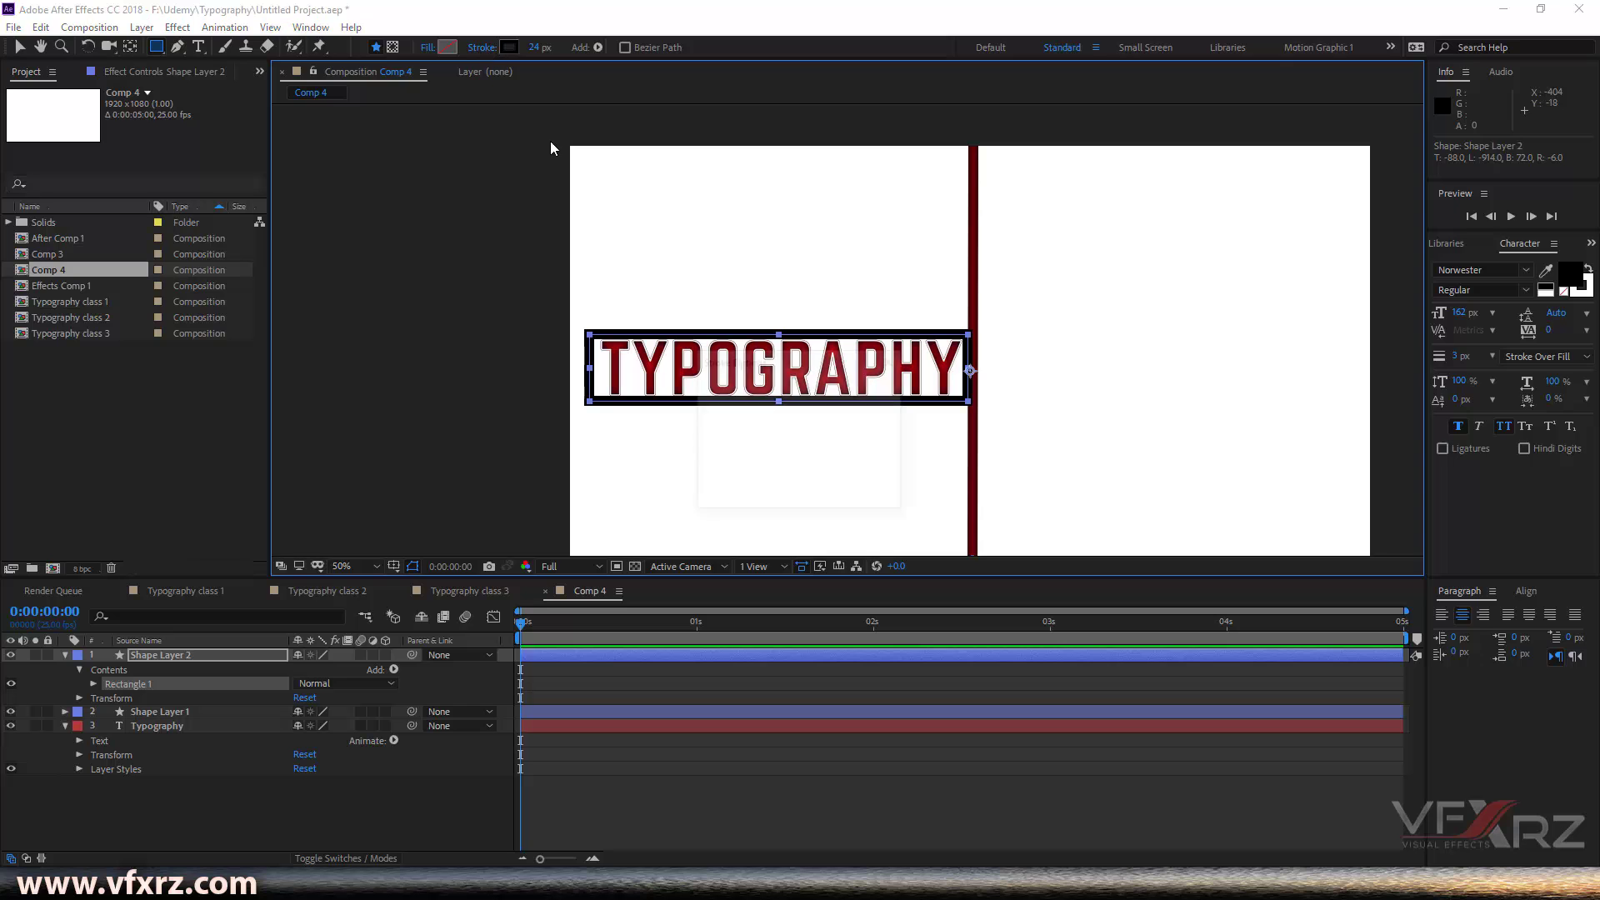
# Step: Set the rectangle's stroke to None and its fill colour to white
pyautogui.click(491, 48)
pyautogui.click(716, 395)
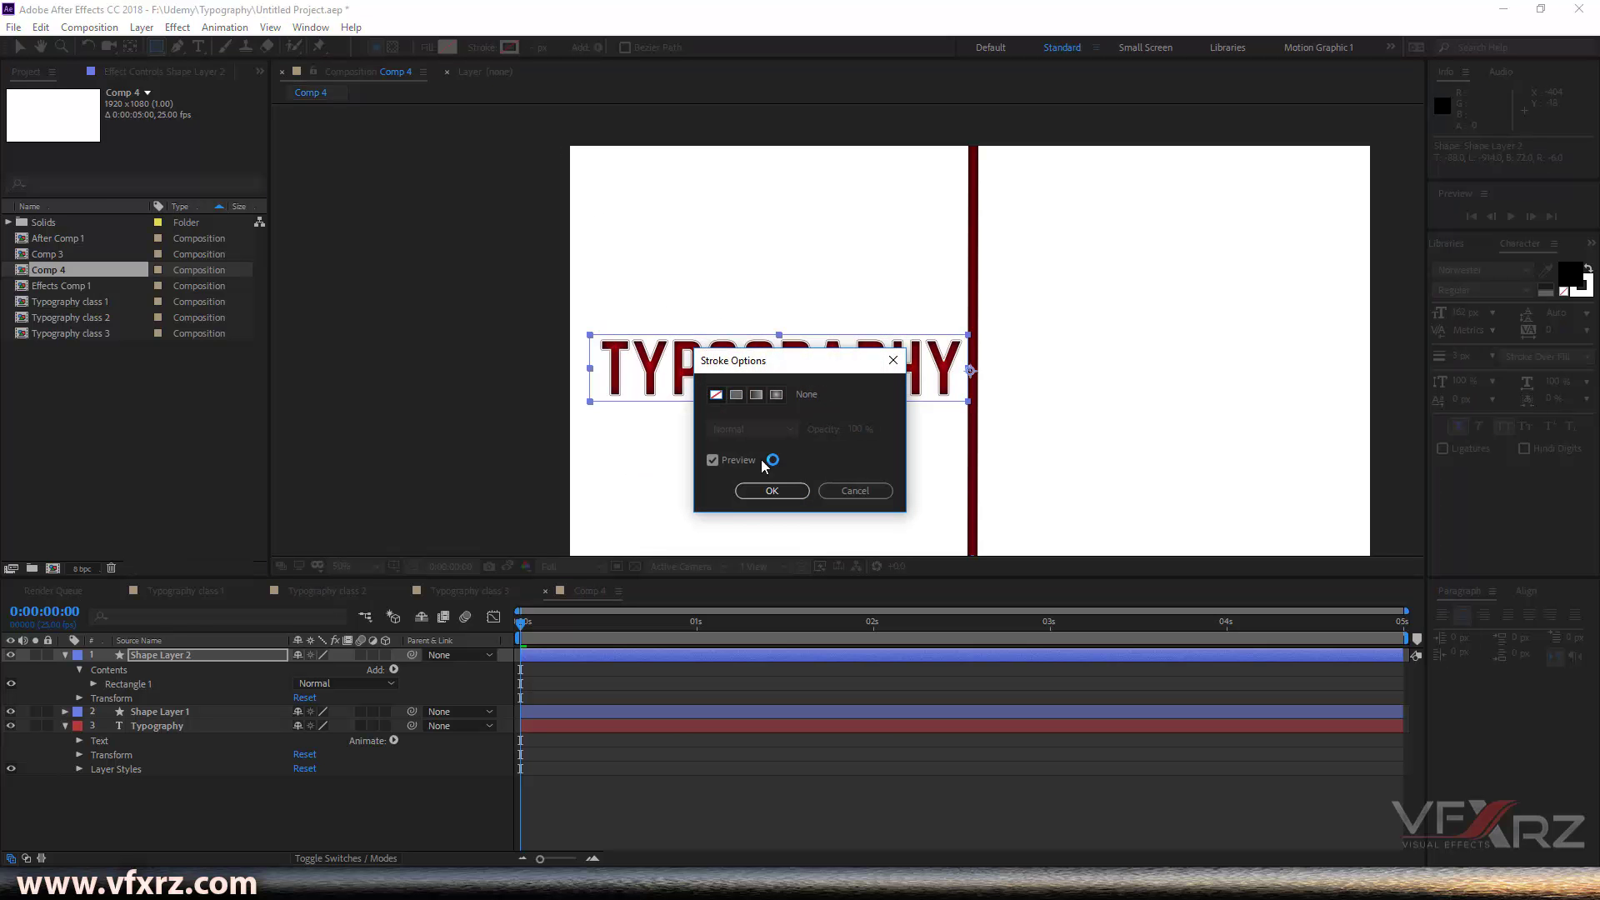
pyautogui.click(770, 490)
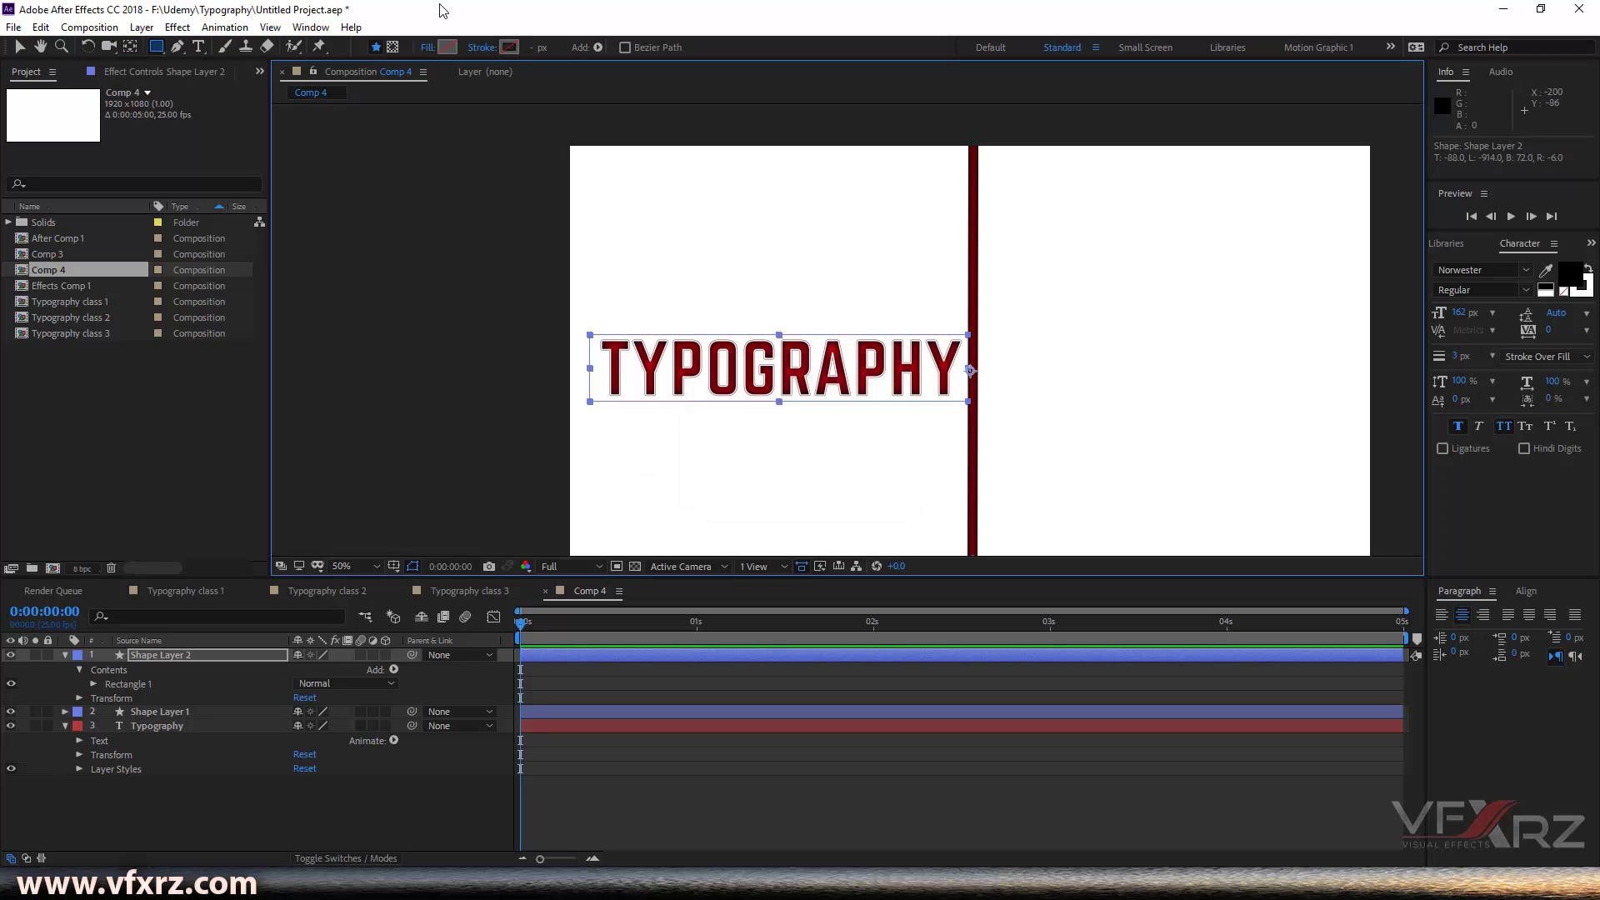
pyautogui.click(448, 47)
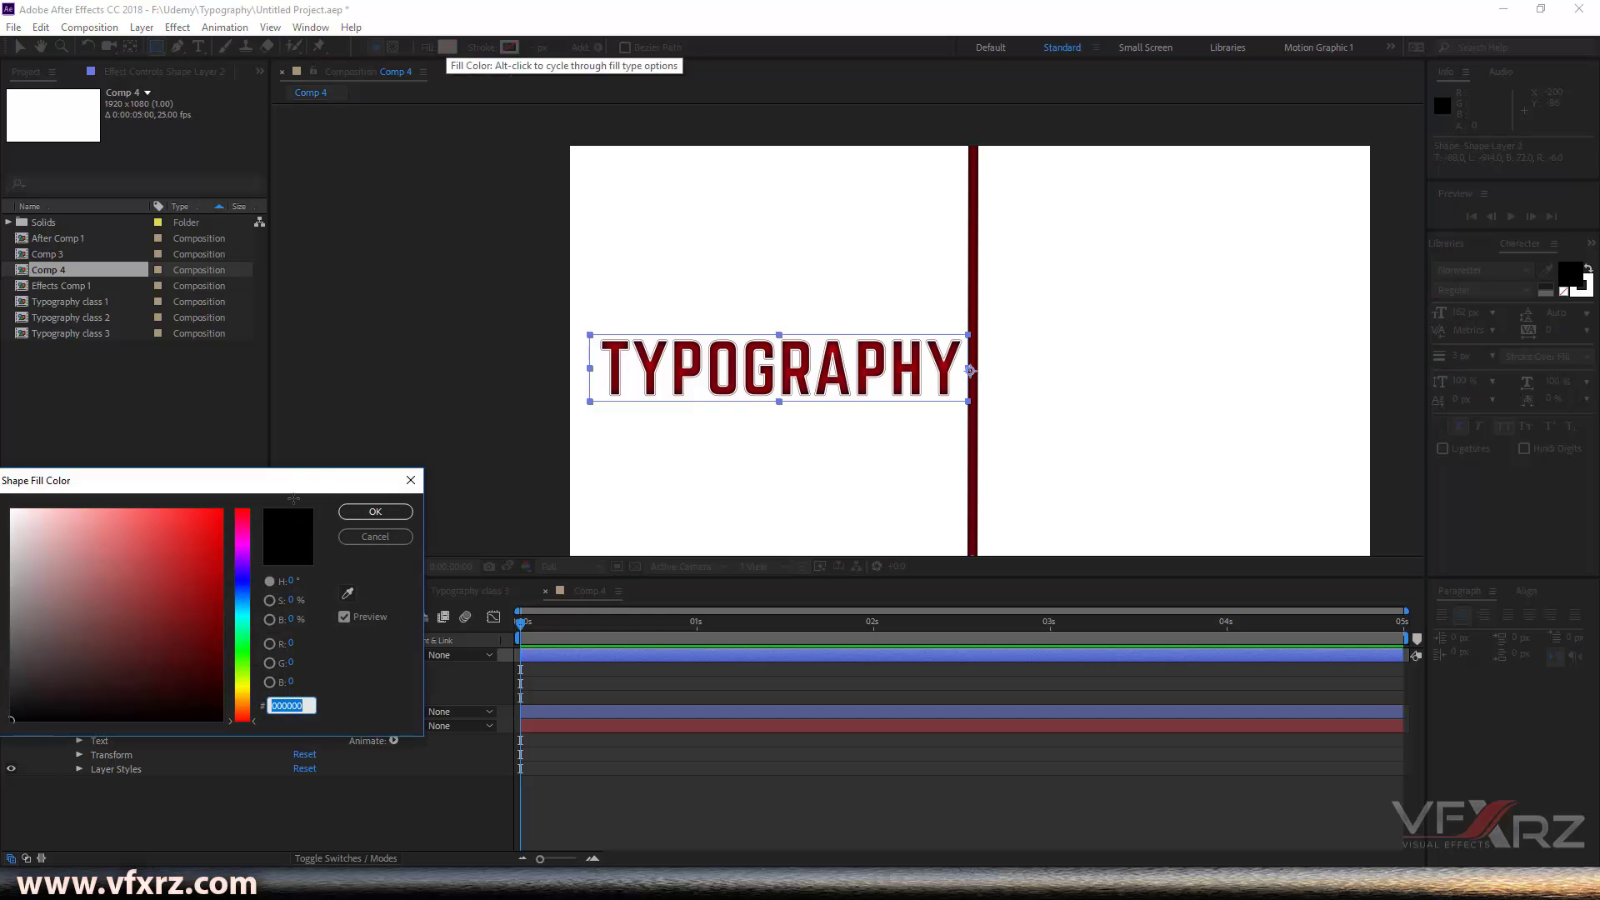
pyautogui.moveTo(309, 484); pyautogui.dragTo(569, 239)
pyautogui.moveTo(399, 397)
pyautogui.mouseDown()
pyautogui.moveTo(350, 439)
pyautogui.moveTo(272, 265)
pyautogui.mouseUp()
pyautogui.moveTo(470, 235); pyautogui.dragTo(1198, 157)
pyautogui.click(1354, 188)
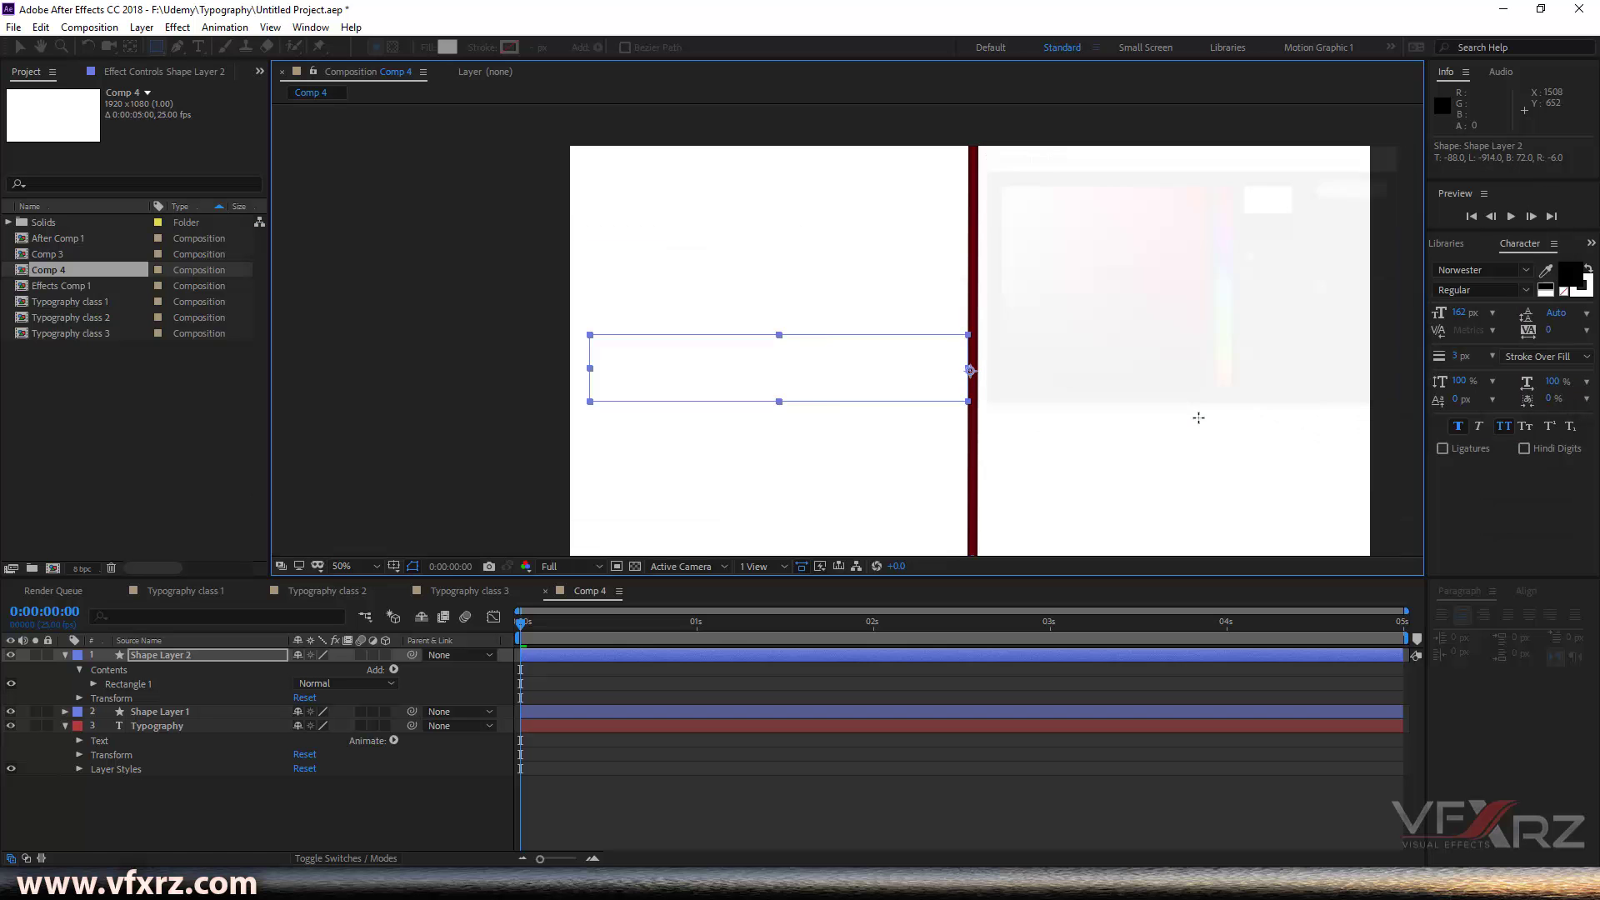
# Step: Place the Typography layer directly beneath Shape Layer 2 and set its track matte to Alpha Matte "Shape Layer 2"
pyautogui.click(64, 655)
pyautogui.moveTo(162, 688); pyautogui.dragTo(182, 656)
pyautogui.click(182, 656)
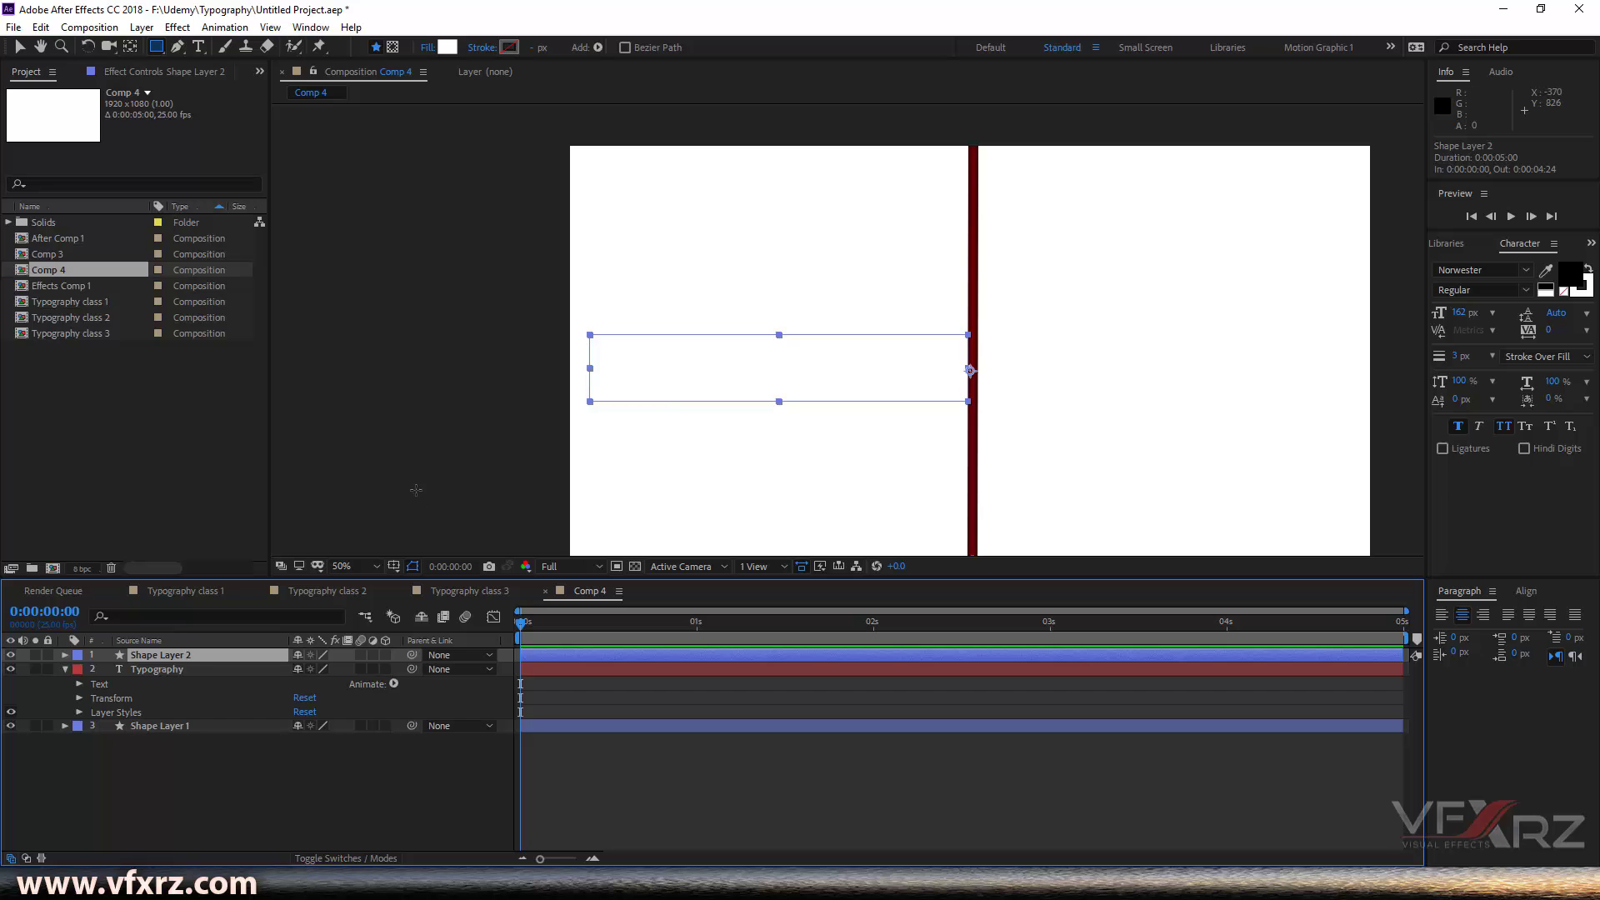
pyautogui.click(331, 859)
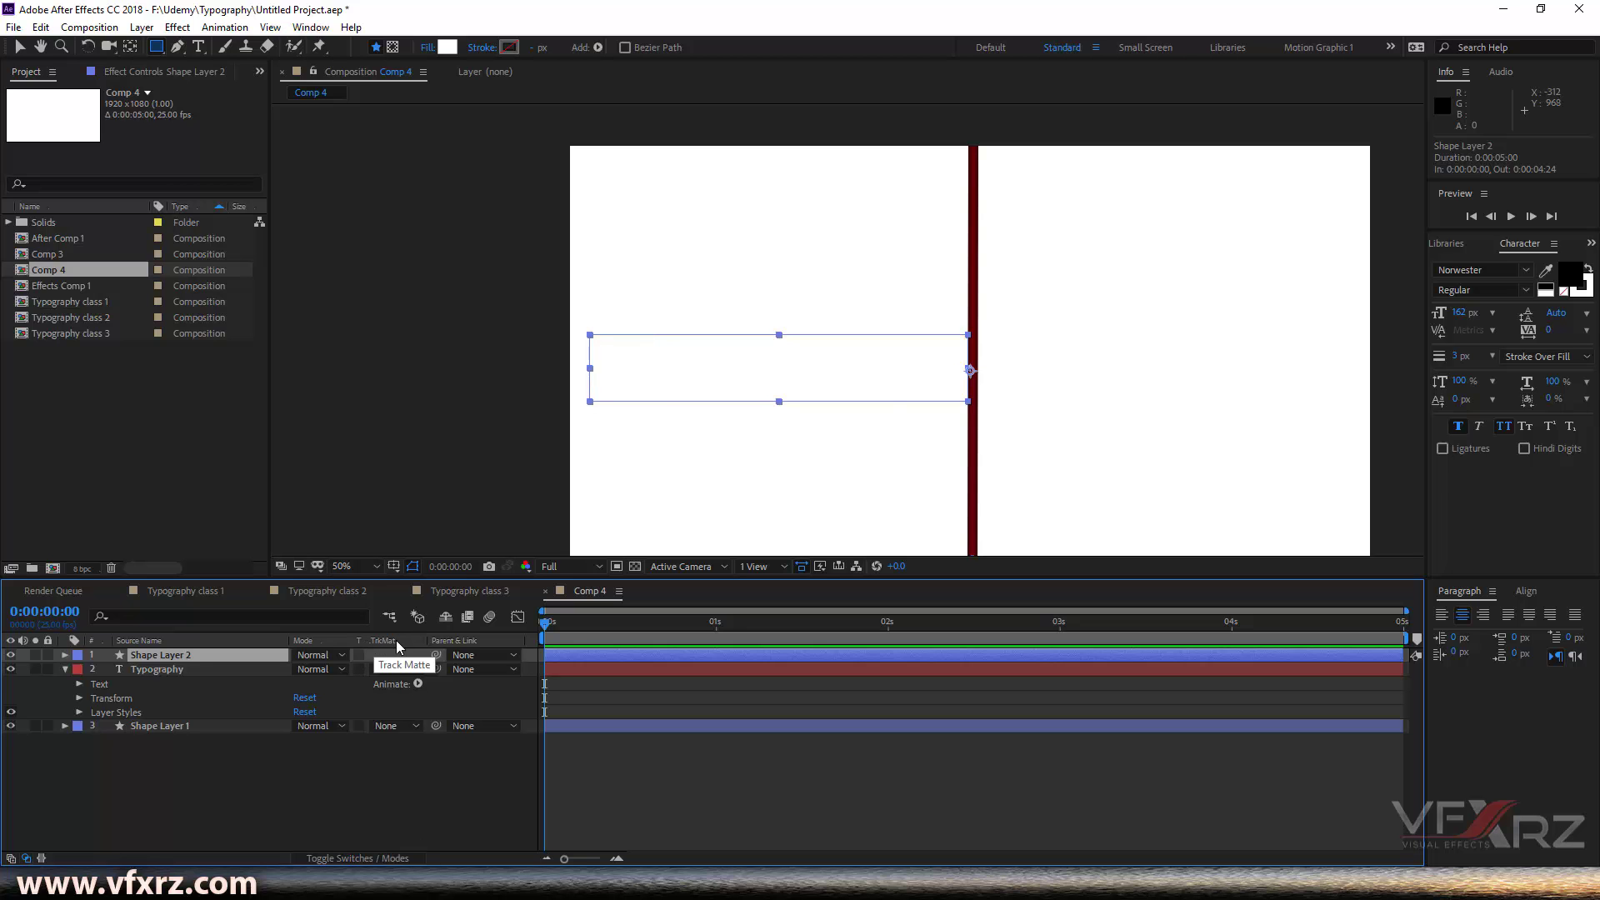
pyautogui.click(398, 669)
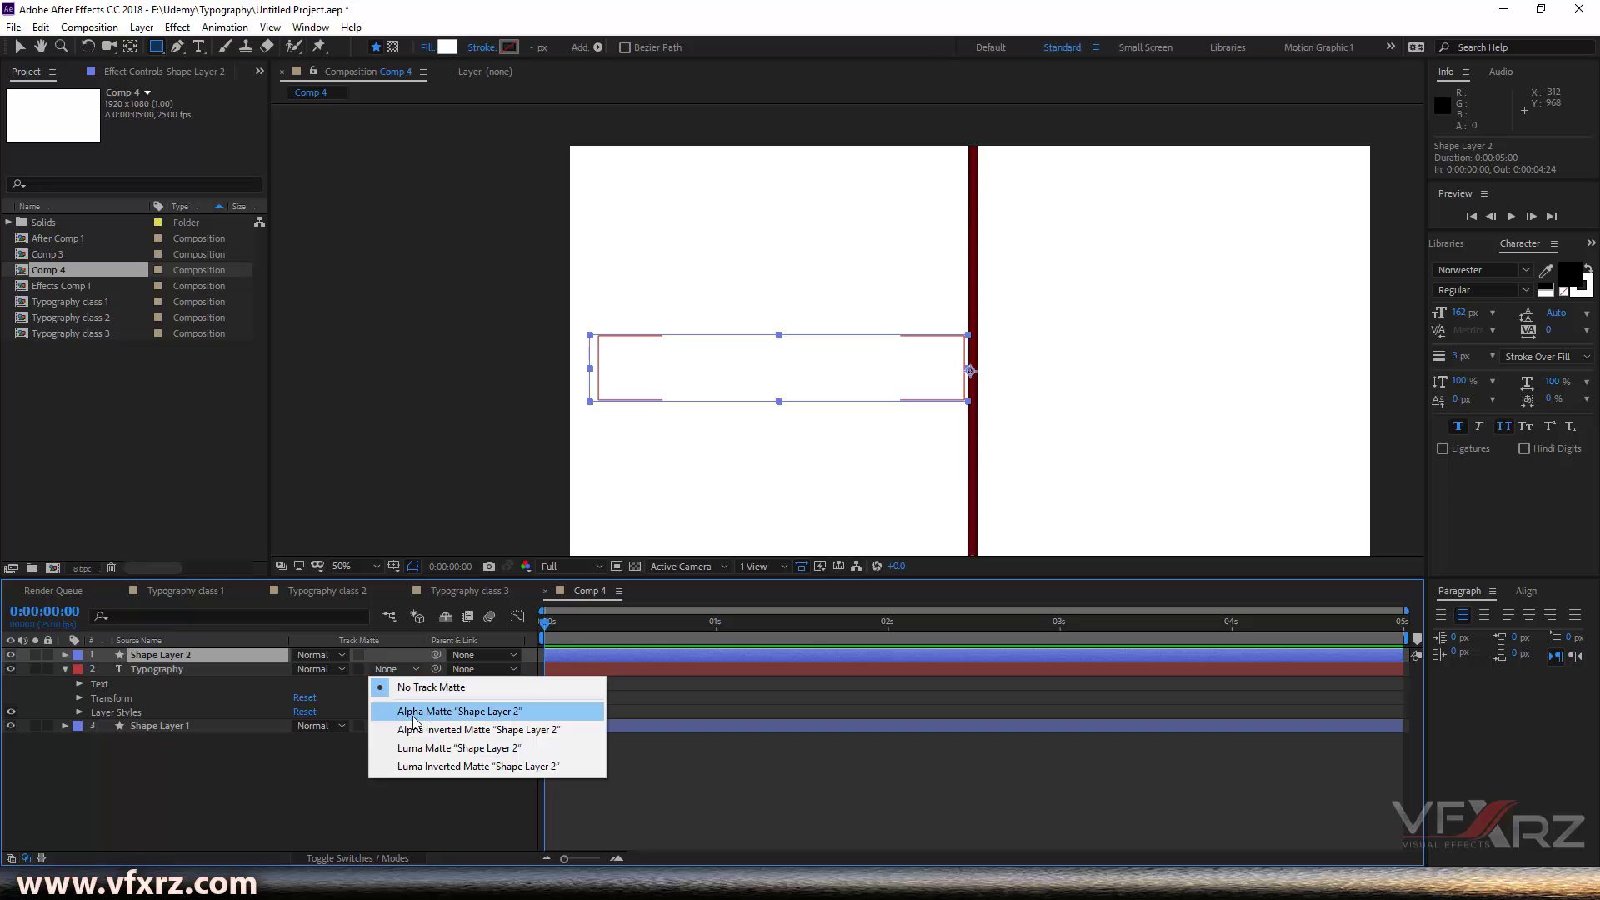
pyautogui.click(457, 713)
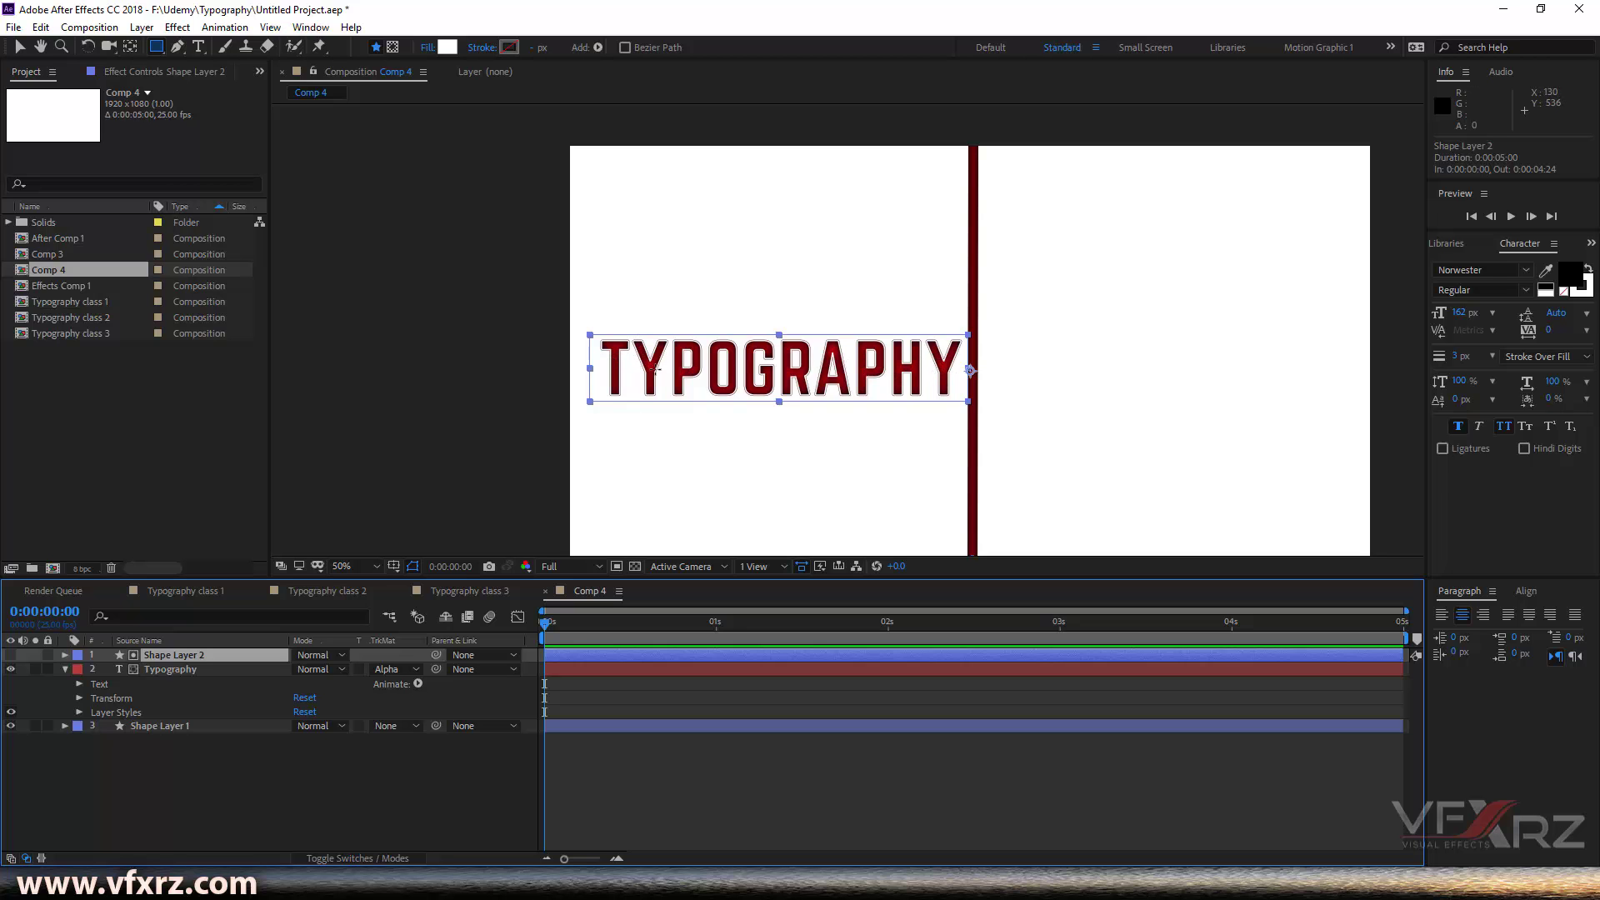
# Step: Move the Typography text inside its matte with the Selection tool, to position 484, 596
pyautogui.click(19, 46)
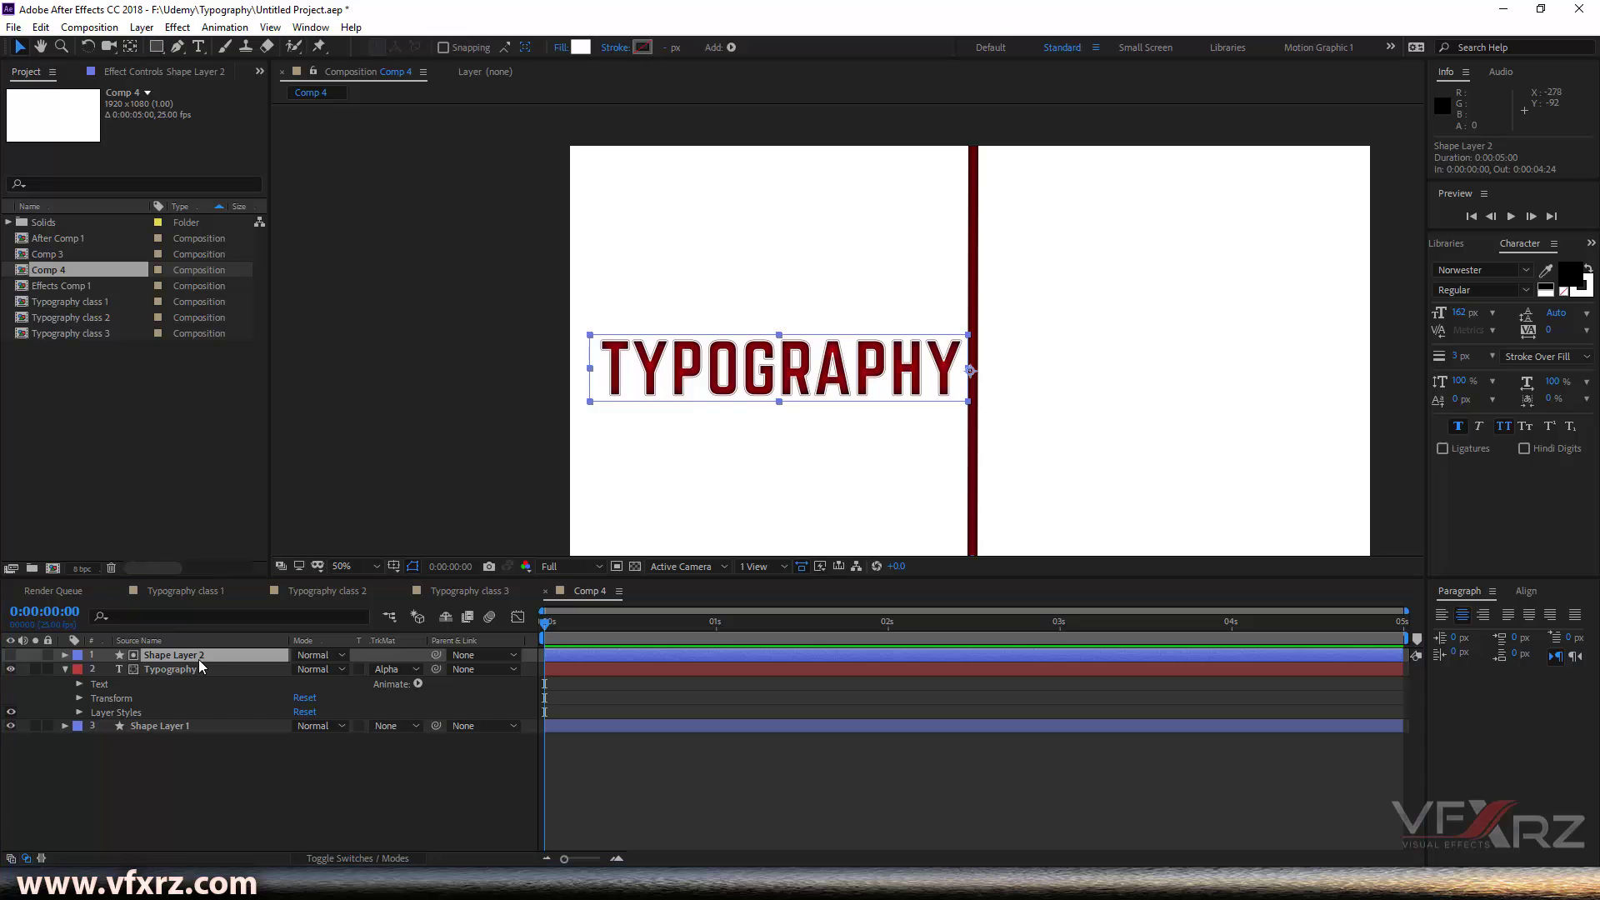
pyautogui.click(169, 670)
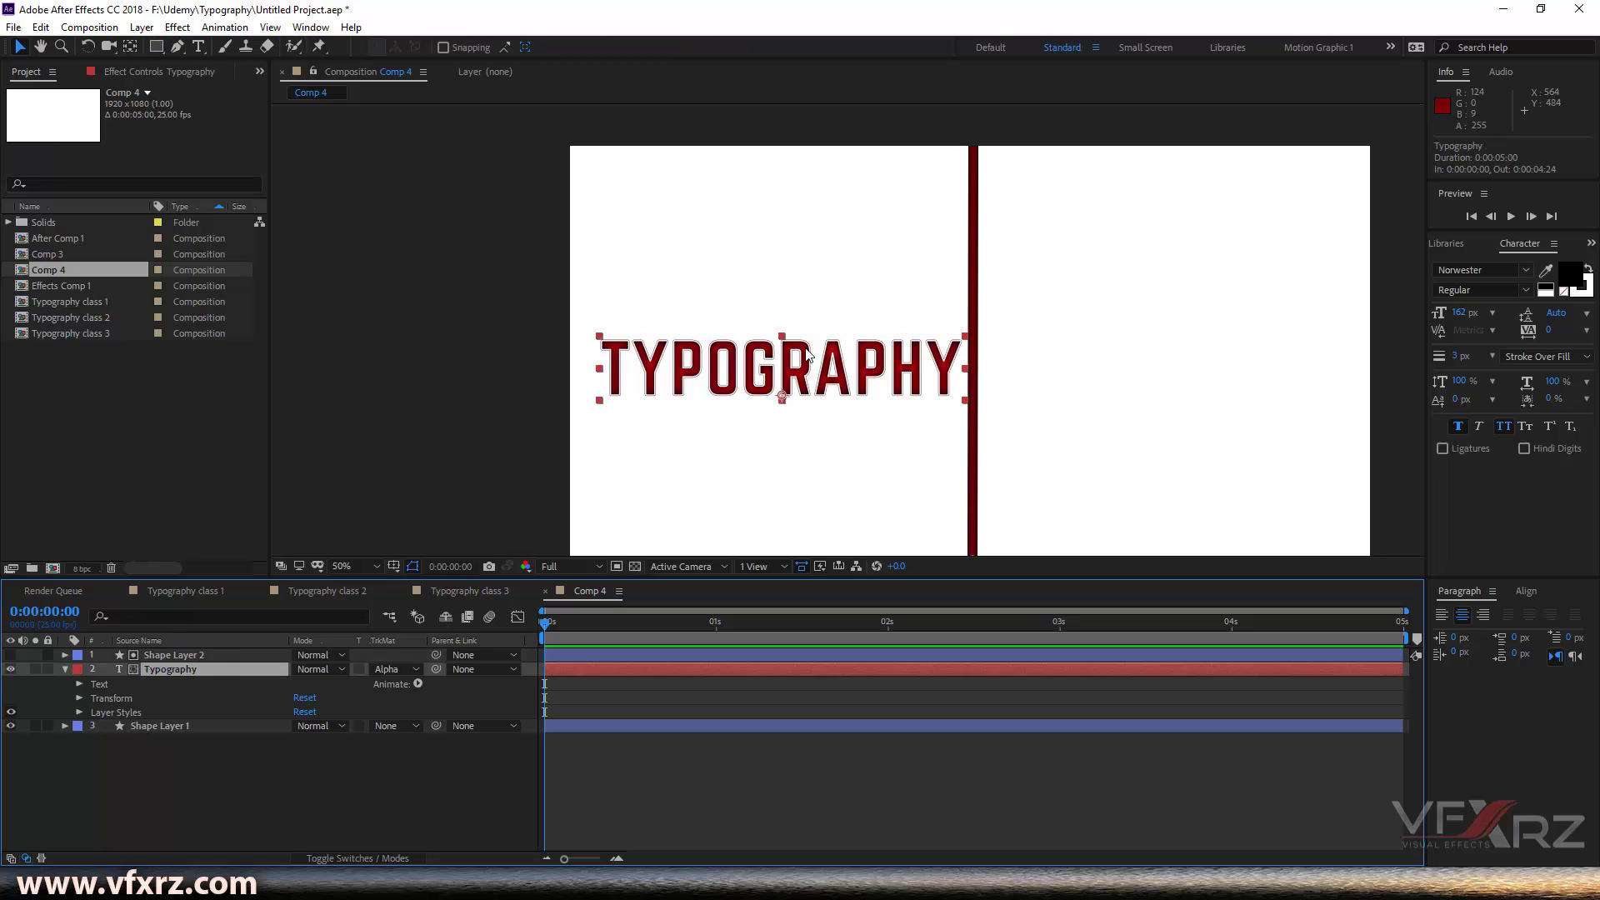
pyautogui.moveTo(648, 373)
pyautogui.mouseDown()
pyautogui.moveTo(660, 344)
pyautogui.moveTo(645, 347)
pyautogui.moveTo(640, 396)
pyautogui.moveTo(639, 376)
pyautogui.mouseUp()
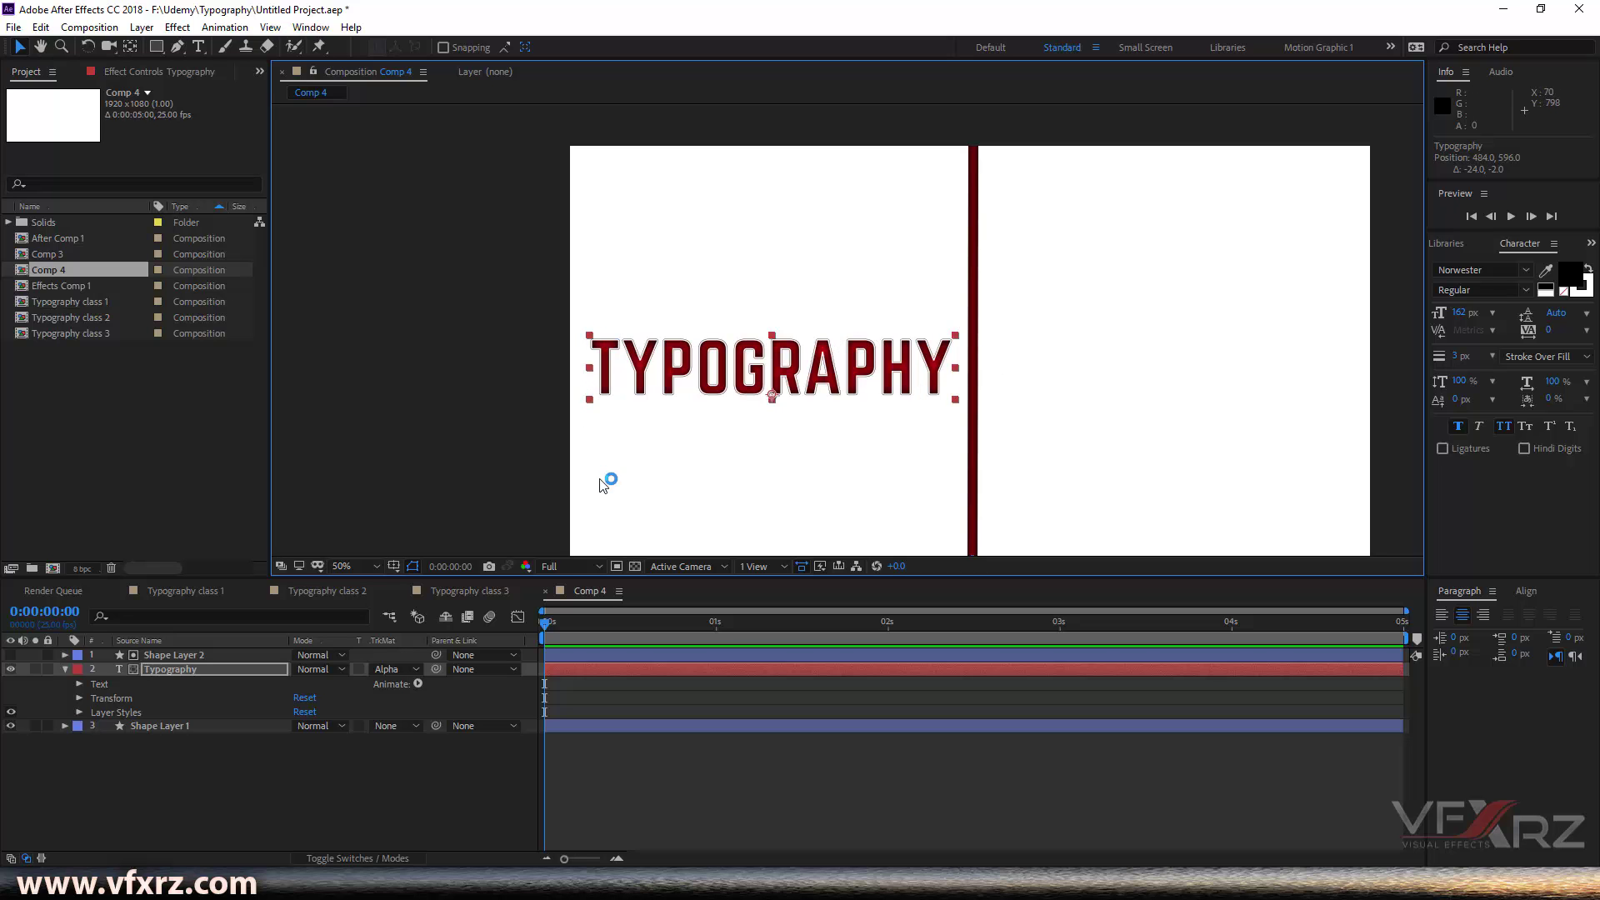
pyautogui.click(438, 752)
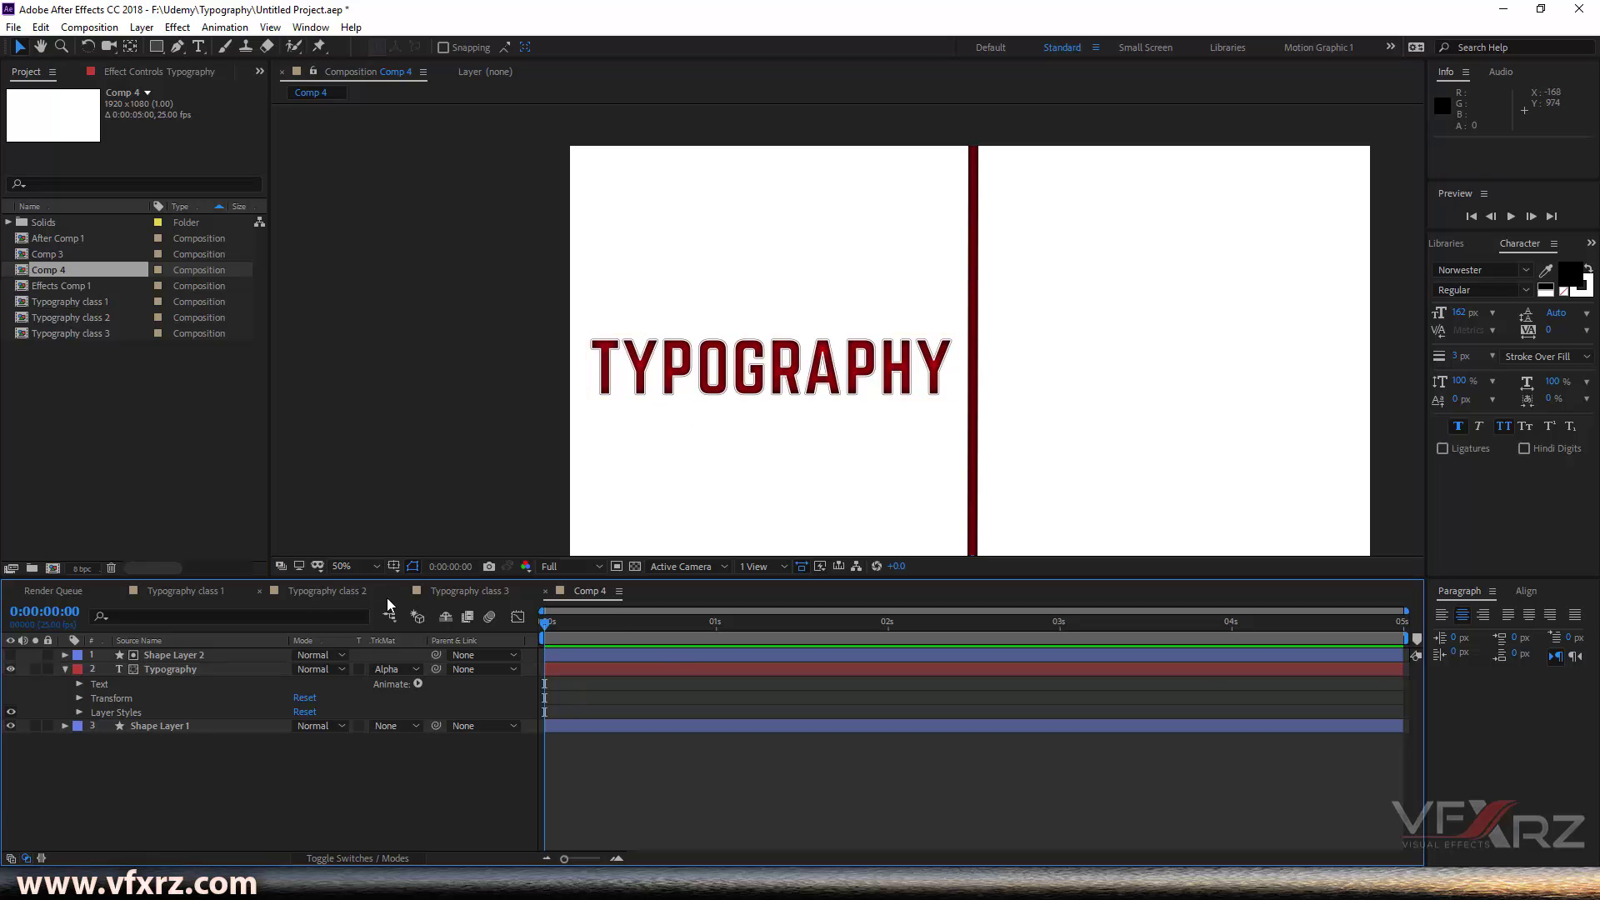
# Step: Copy the Background layer from Typography class 2 into Comp 4 and place it at the bottom of the layer stack
pyautogui.click(325, 590)
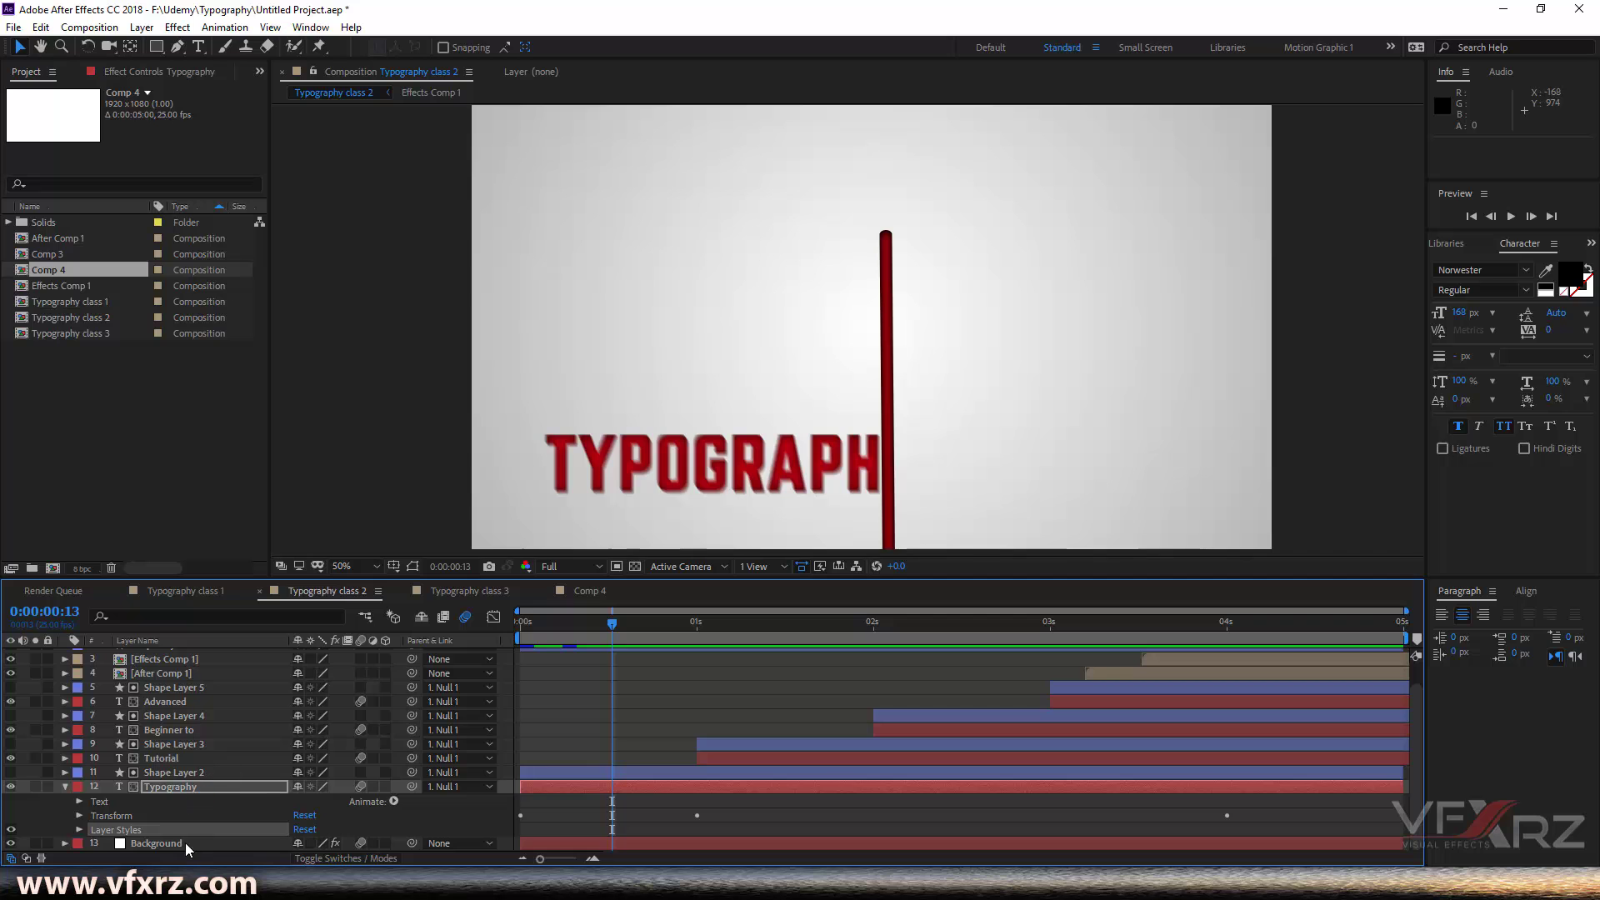
pyautogui.click(228, 837)
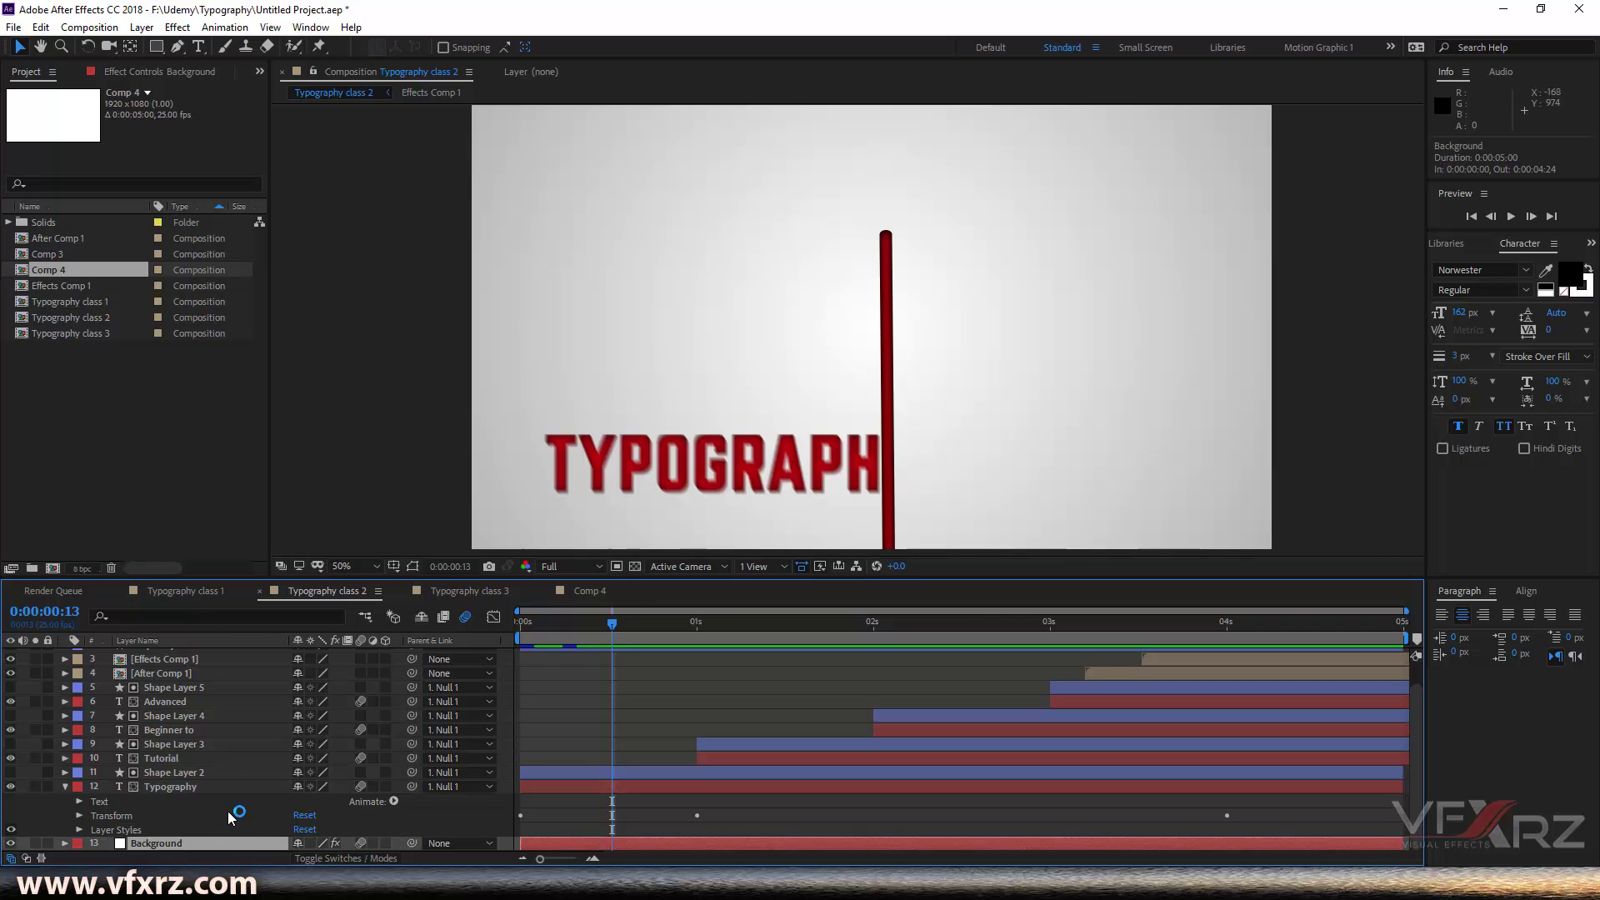
pyautogui.hotkey('ctrl', 'c')
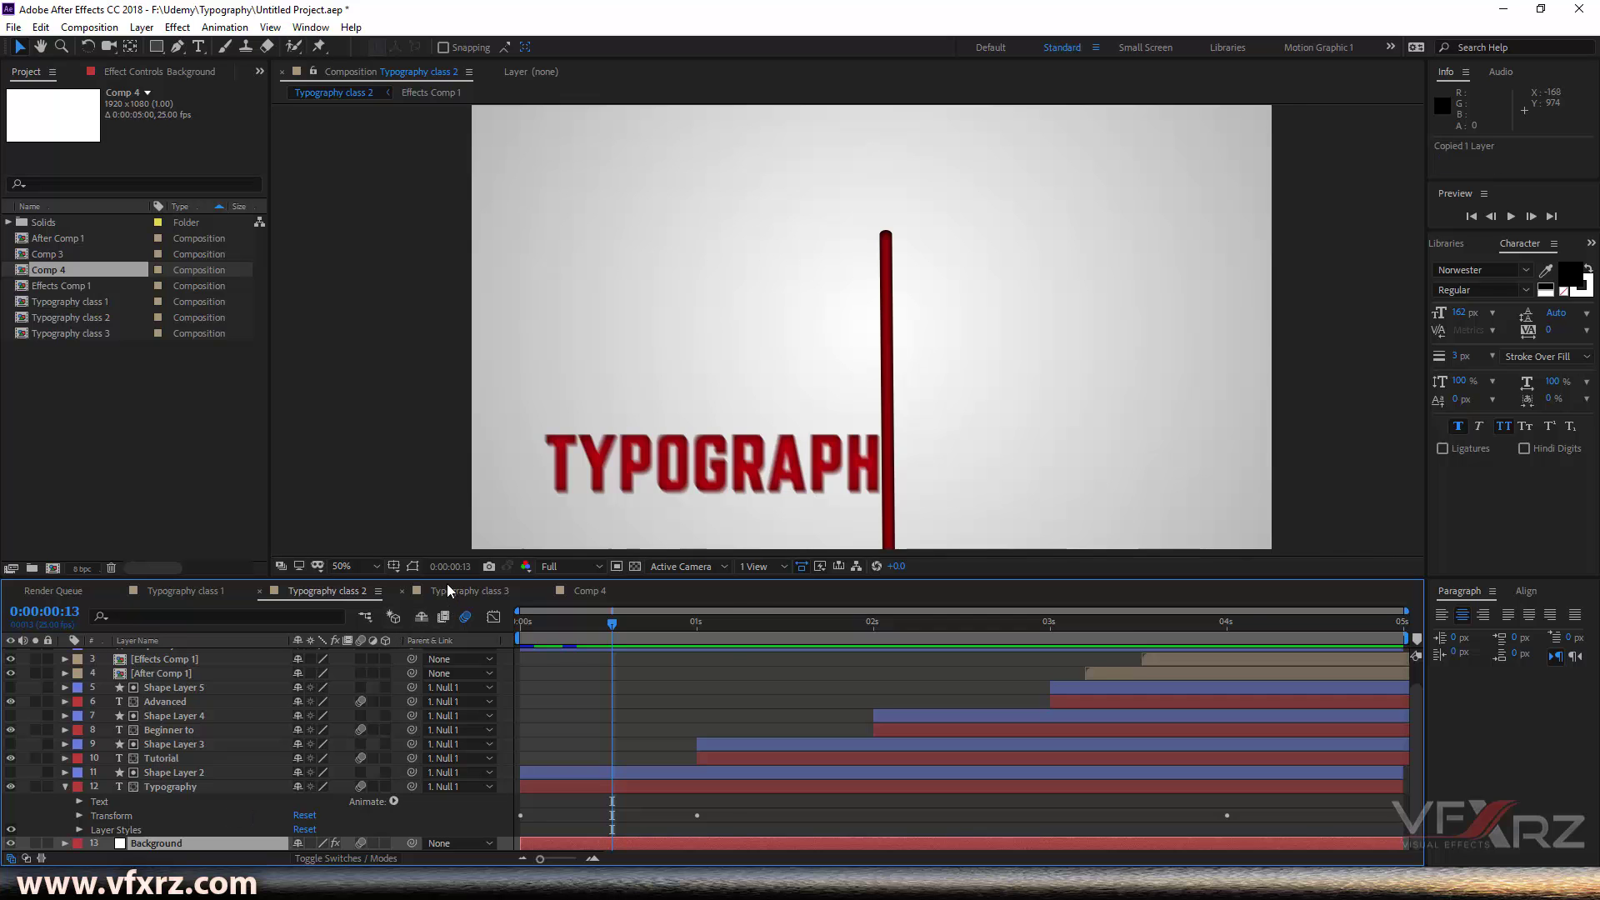
pyautogui.click(448, 590)
pyautogui.click(580, 590)
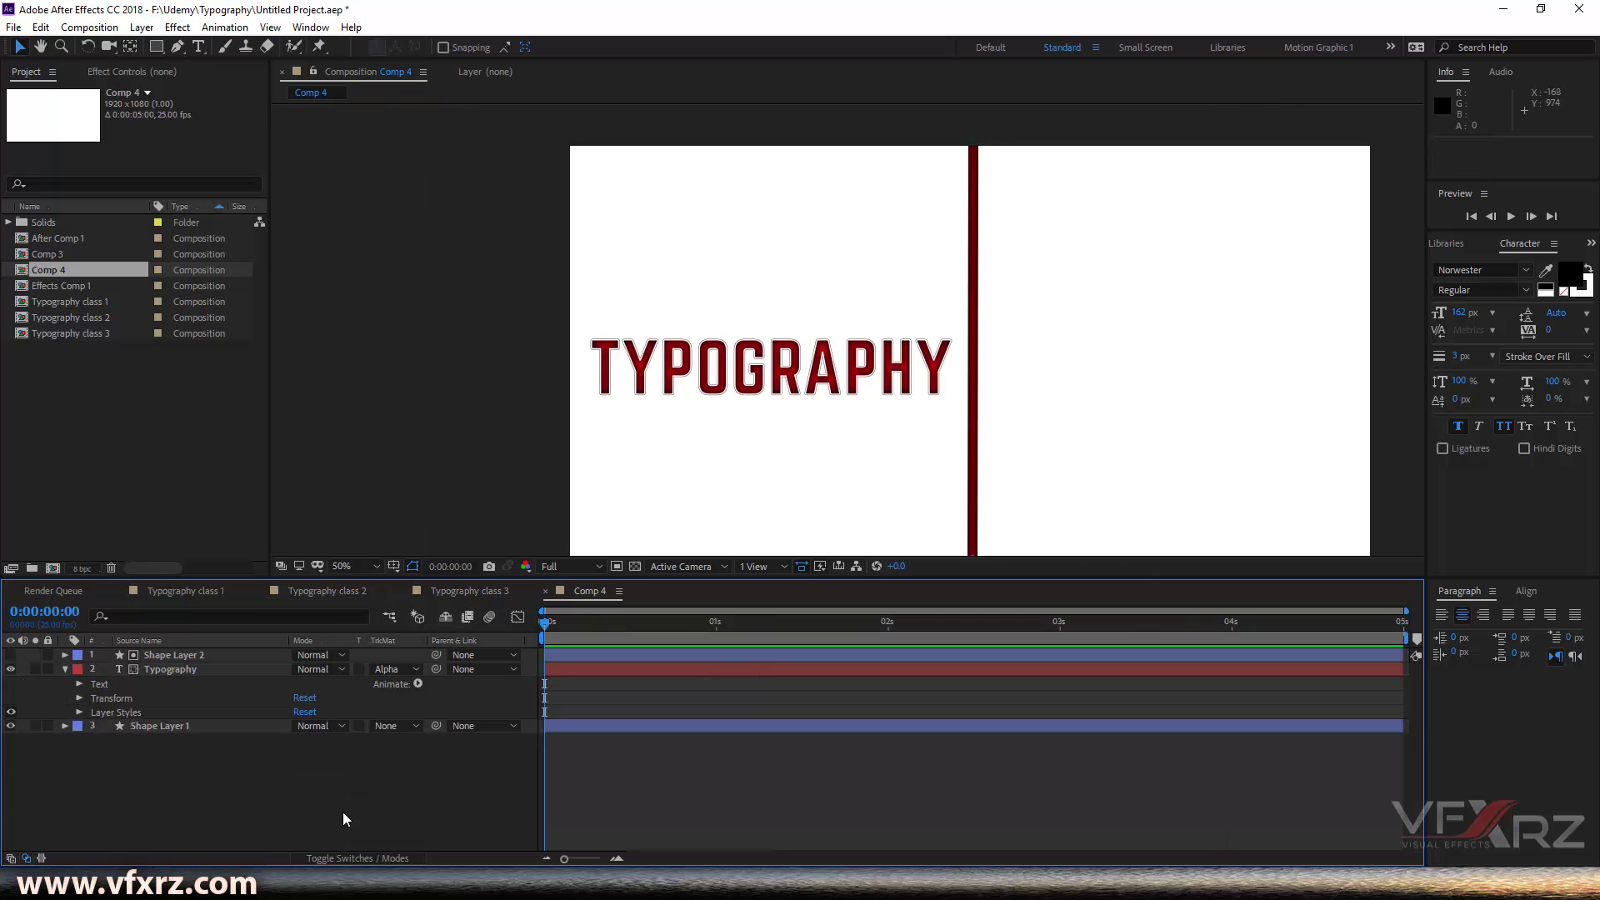
pyautogui.hotkey('ctrl', 'v')
pyautogui.moveTo(243, 658); pyautogui.dragTo(232, 803)
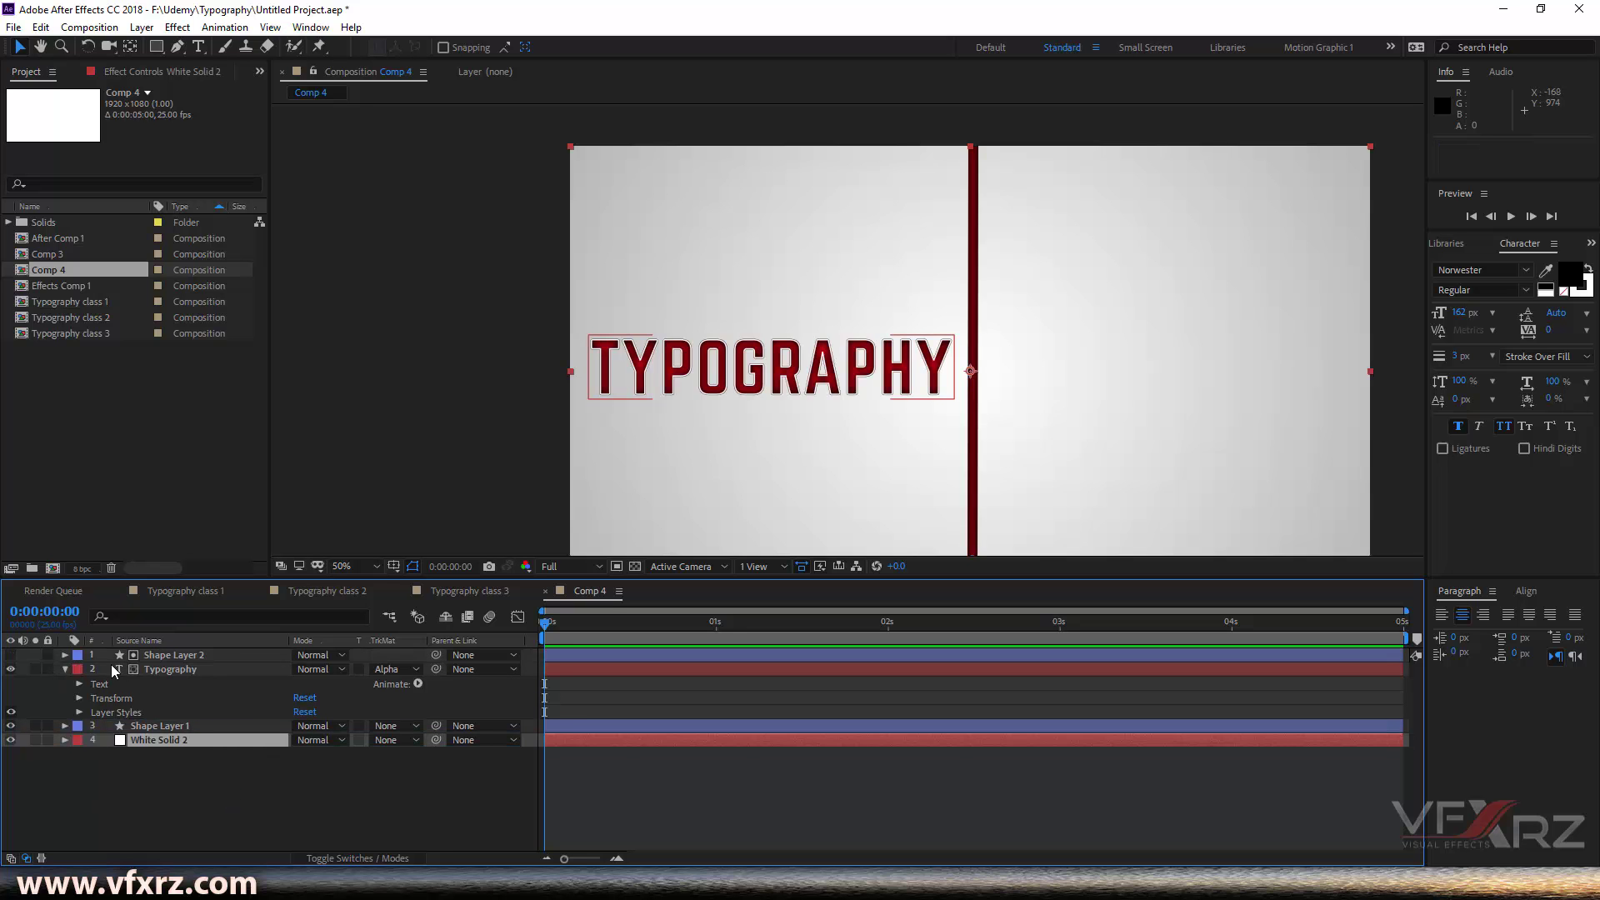
# Step: Show and hide the Shape Layer 2 matte rectangle again, and move the Typography text to position 490, 590
pyautogui.click(139, 668)
pyautogui.click(11, 655)
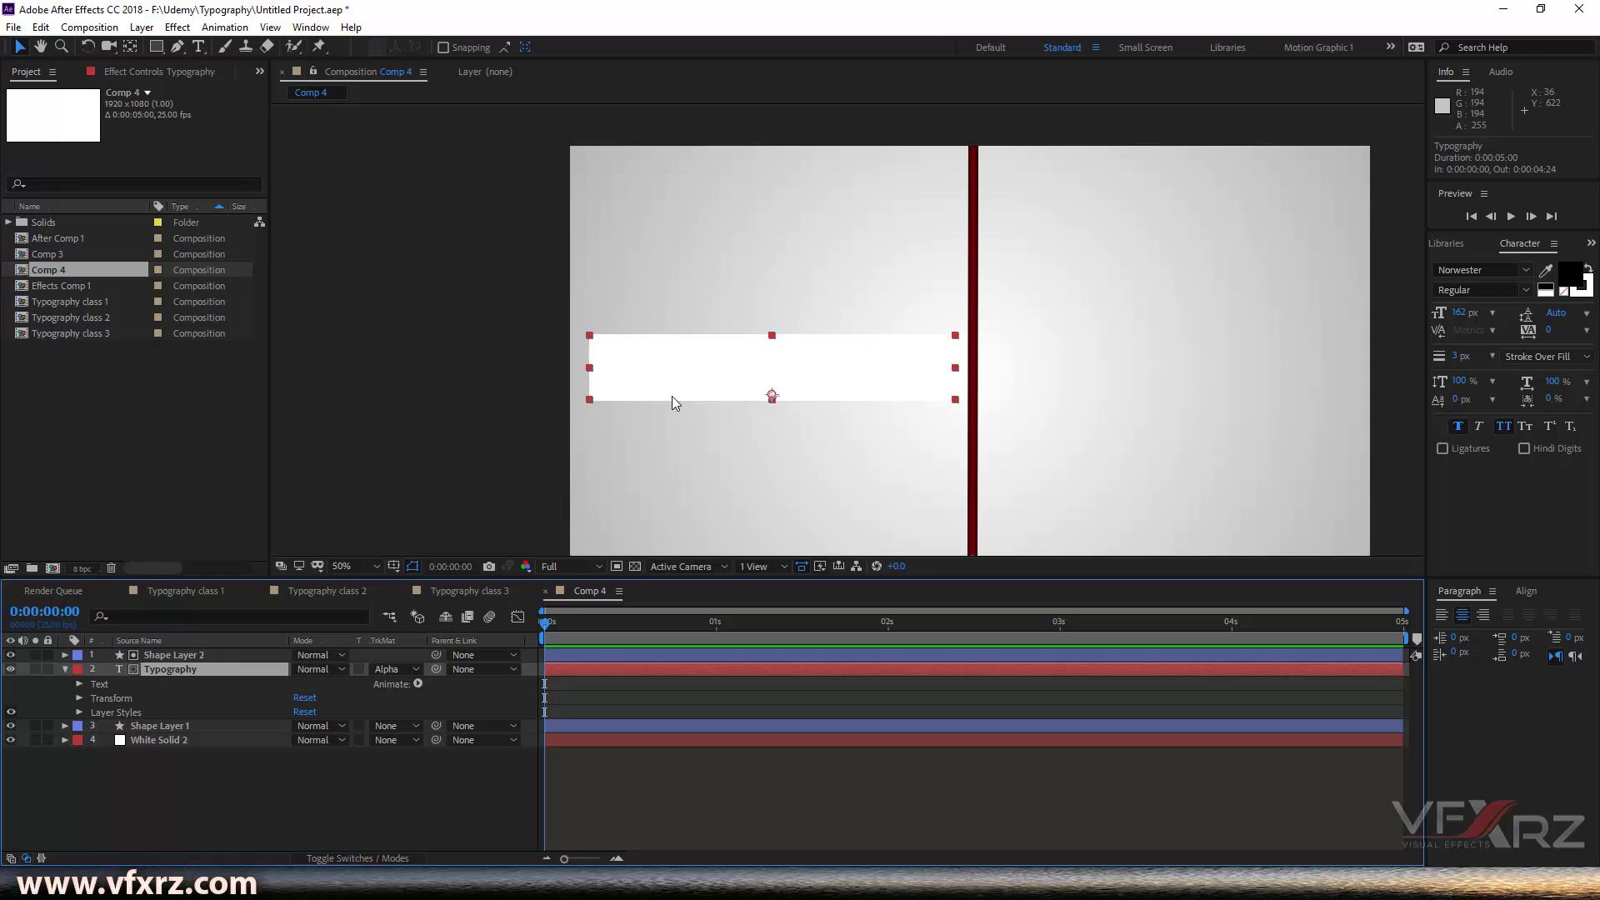
pyautogui.click(11, 655)
pyautogui.moveTo(725, 370)
pyautogui.mouseDown()
pyautogui.moveTo(667, 379)
pyautogui.moveTo(727, 376)
pyautogui.mouseUp()
pyautogui.press('Return')
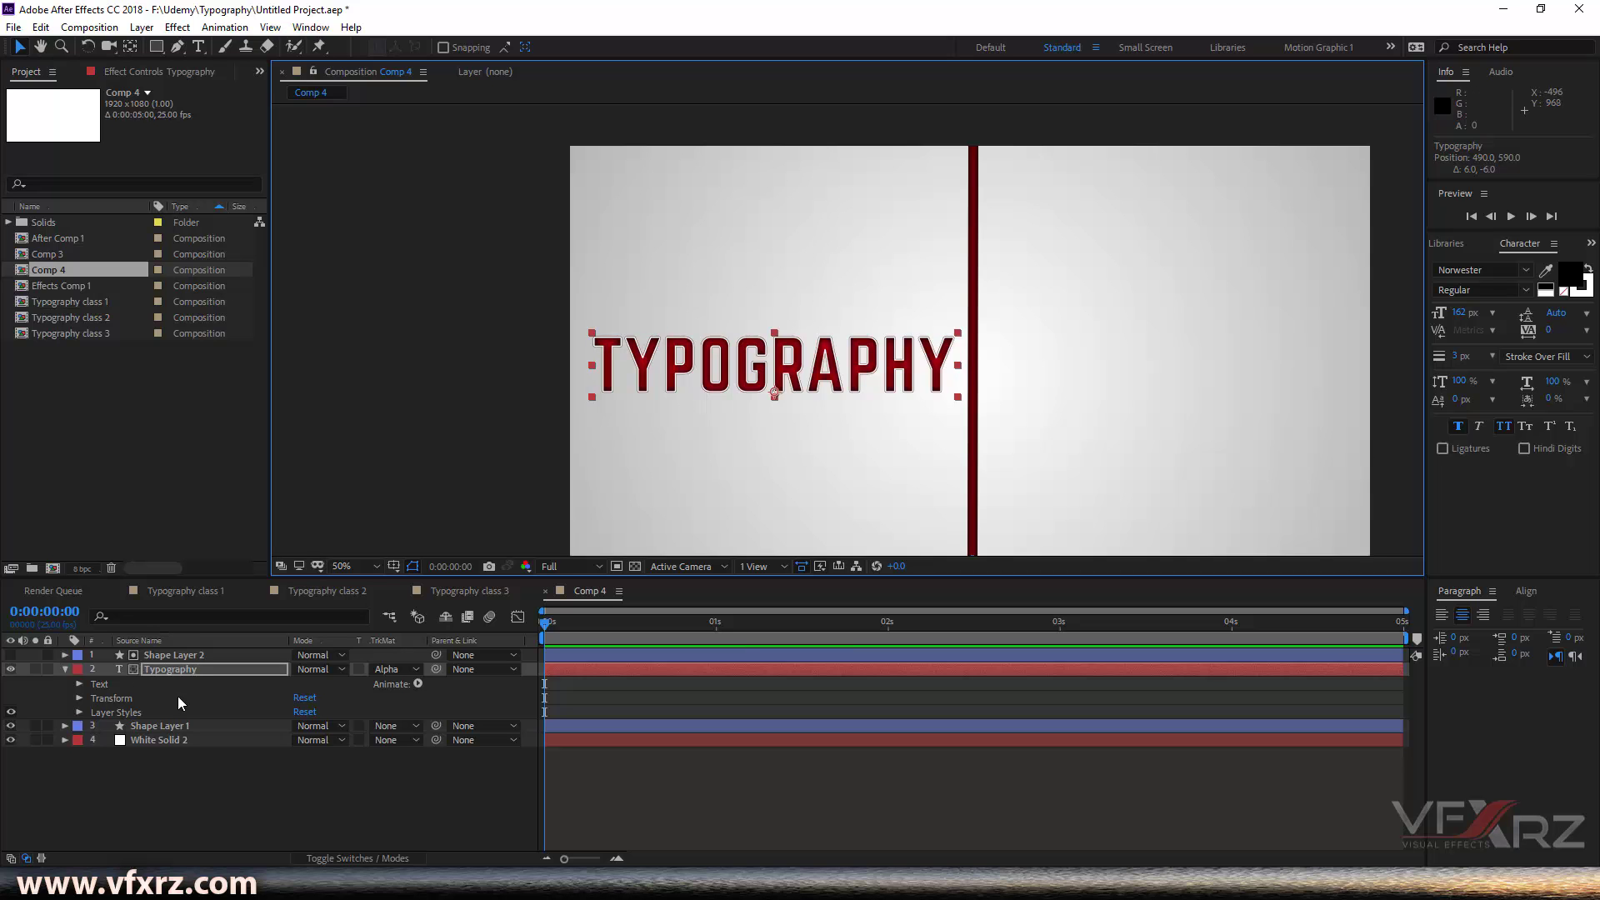
# Step: Start Position keyframes for the Typography layer at time 0 and move the text past the line to 1394, 584, outside its matte
pyautogui.click(90, 718)
pyautogui.click(79, 699)
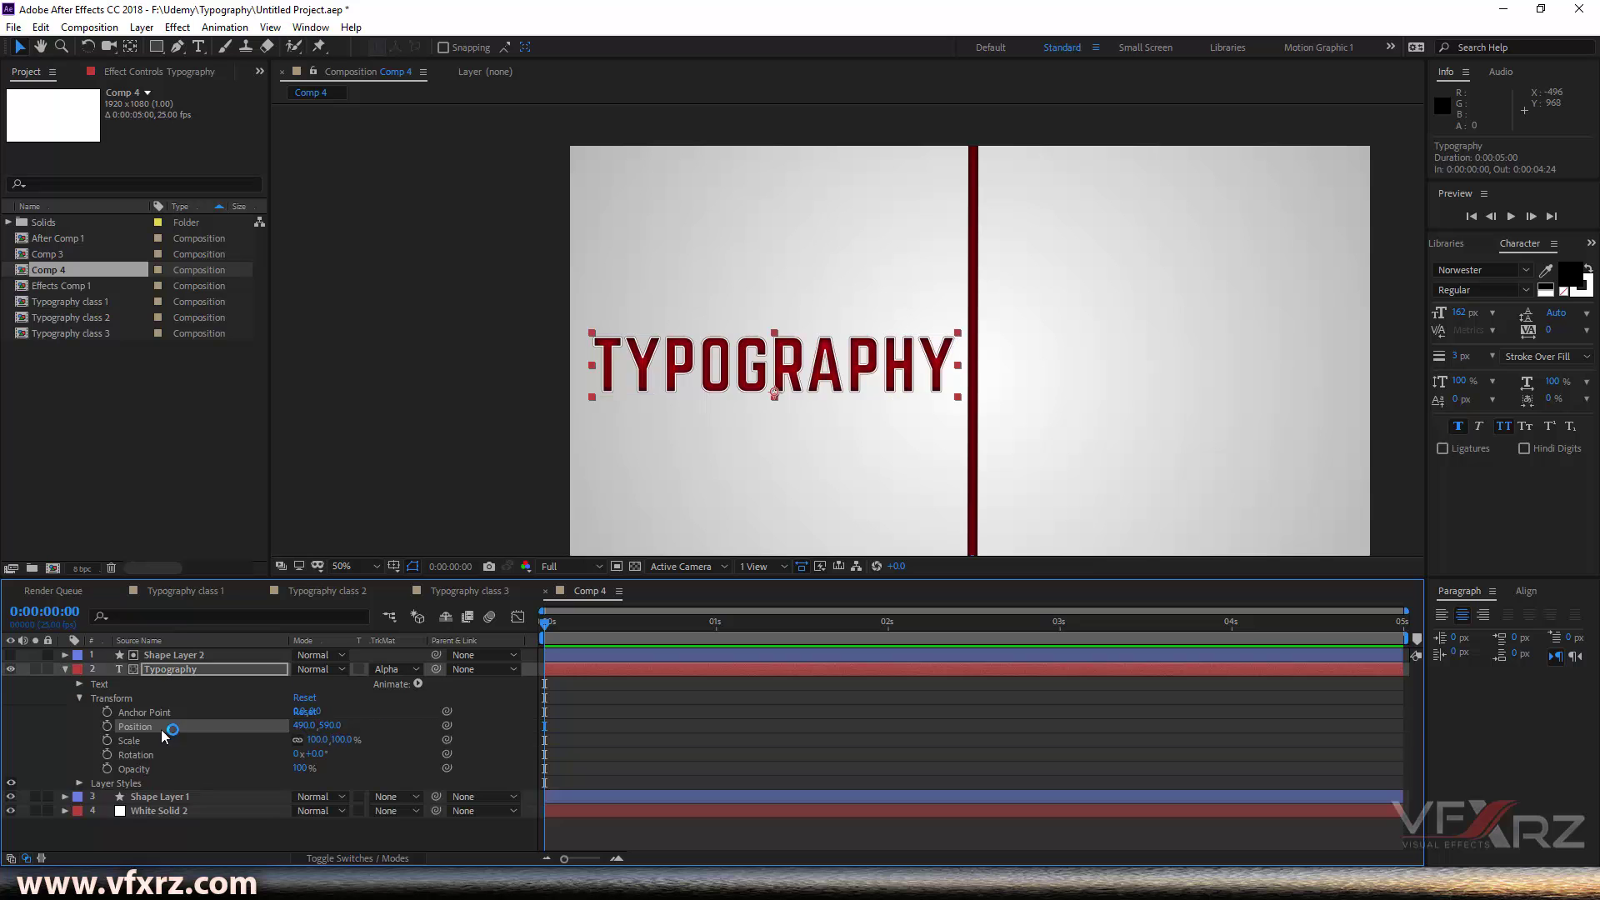
pyautogui.click(107, 727)
pyautogui.moveTo(756, 372); pyautogui.dragTo(989, 364)
# Step: At frame 10, move the Typography text back beside the line to position 512, 588
pyautogui.moveTo(559, 635); pyautogui.dragTo(614, 635)
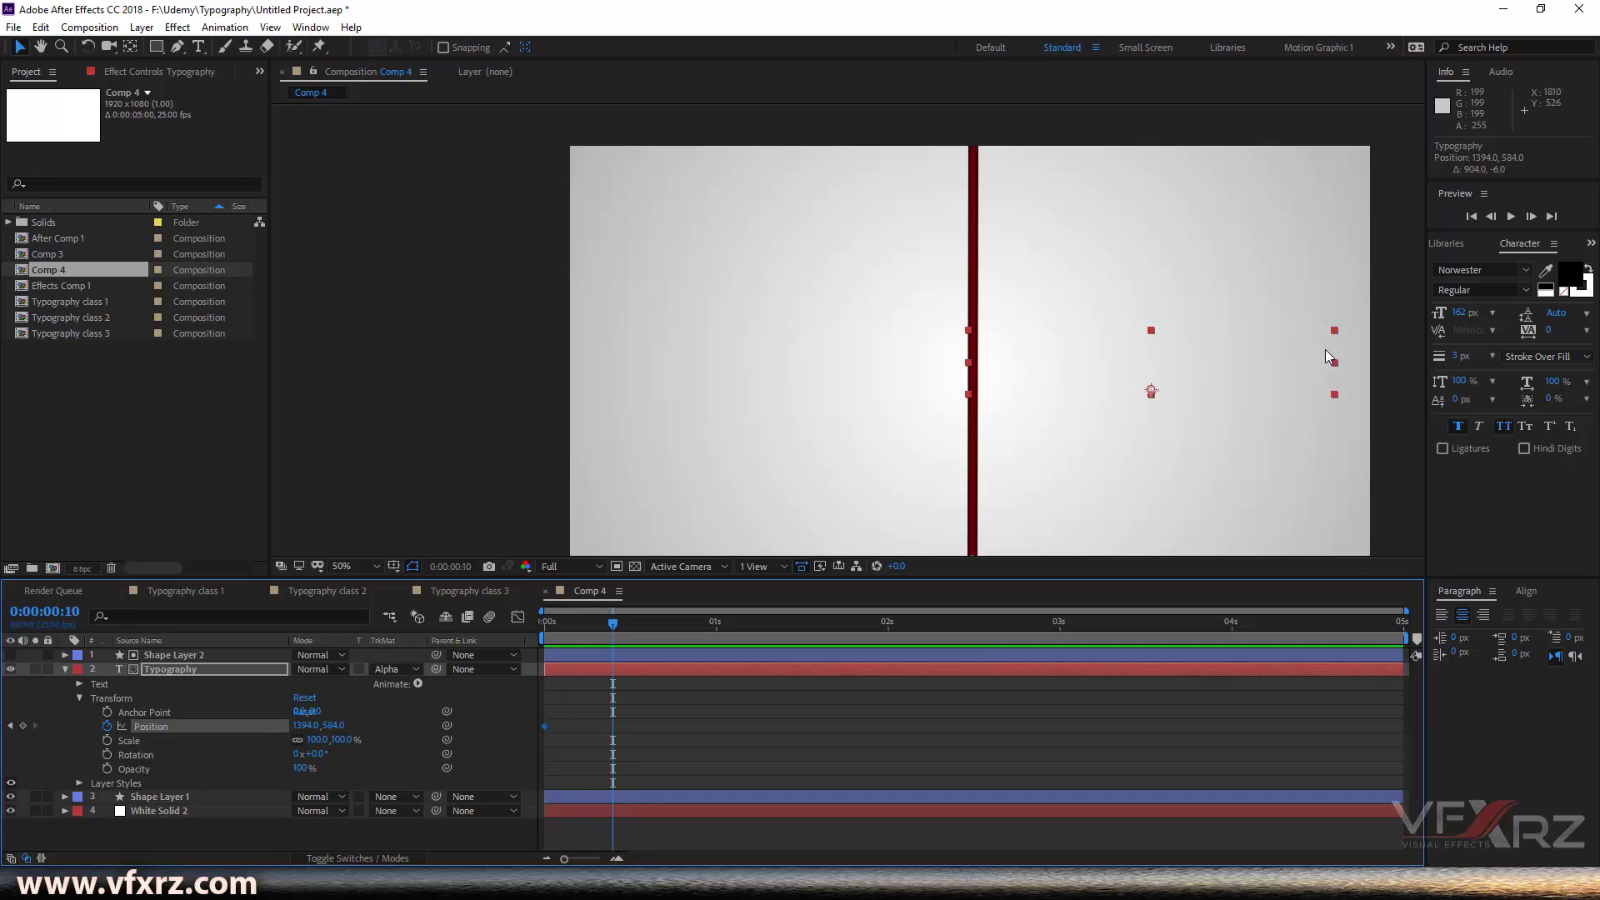
pyautogui.moveTo(1164, 353); pyautogui.dragTo(819, 360)
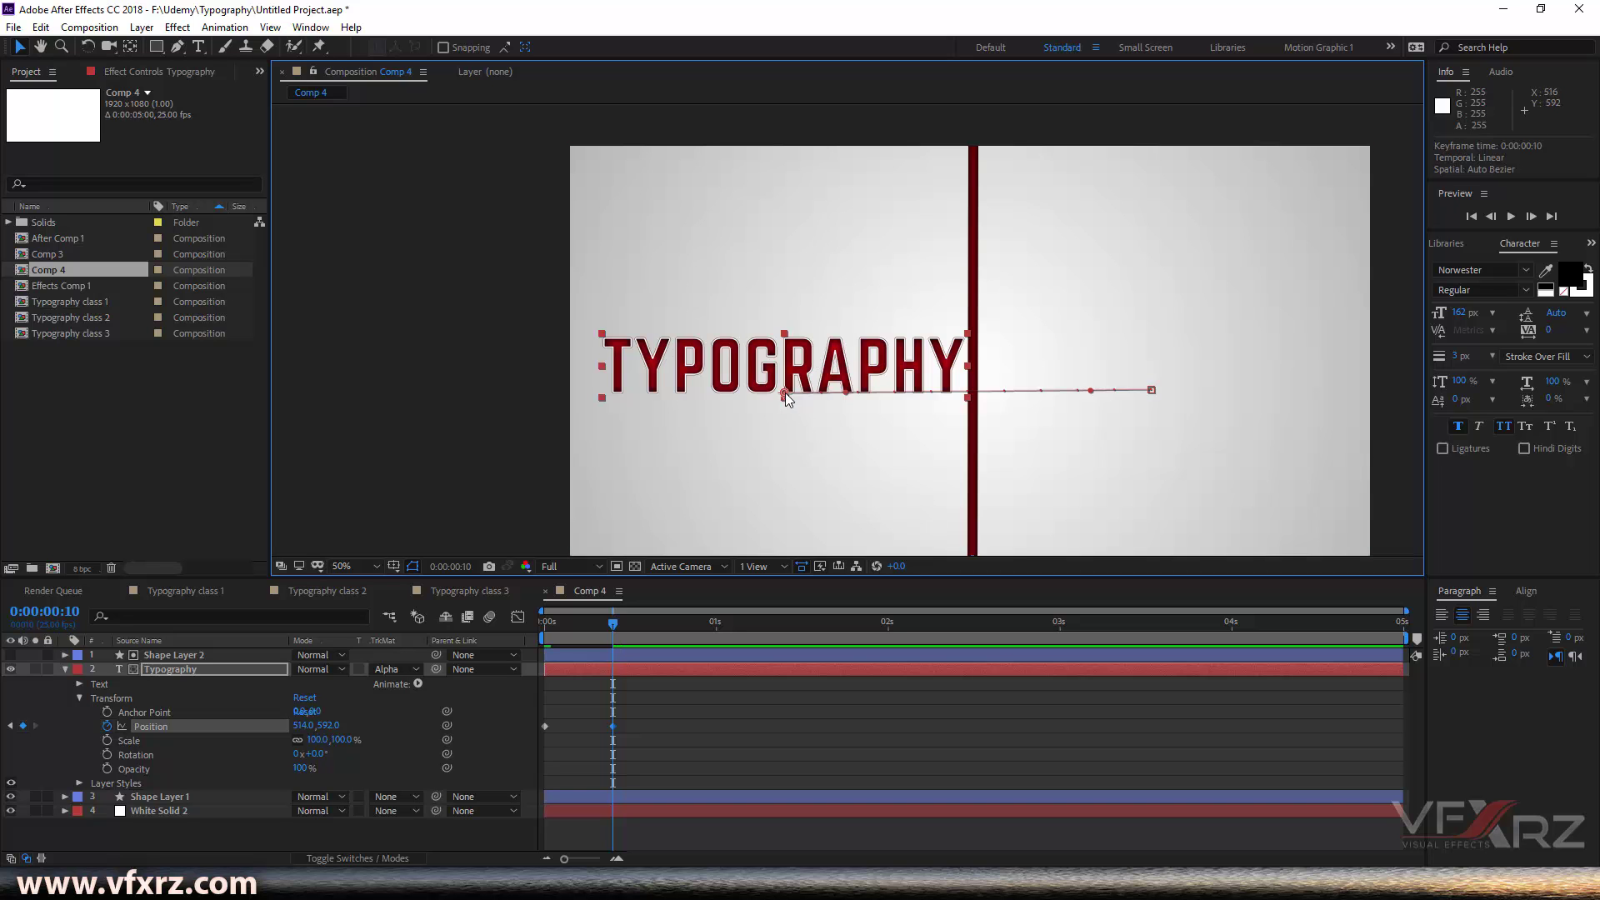
pyautogui.moveTo(785, 393); pyautogui.dragTo(784, 391)
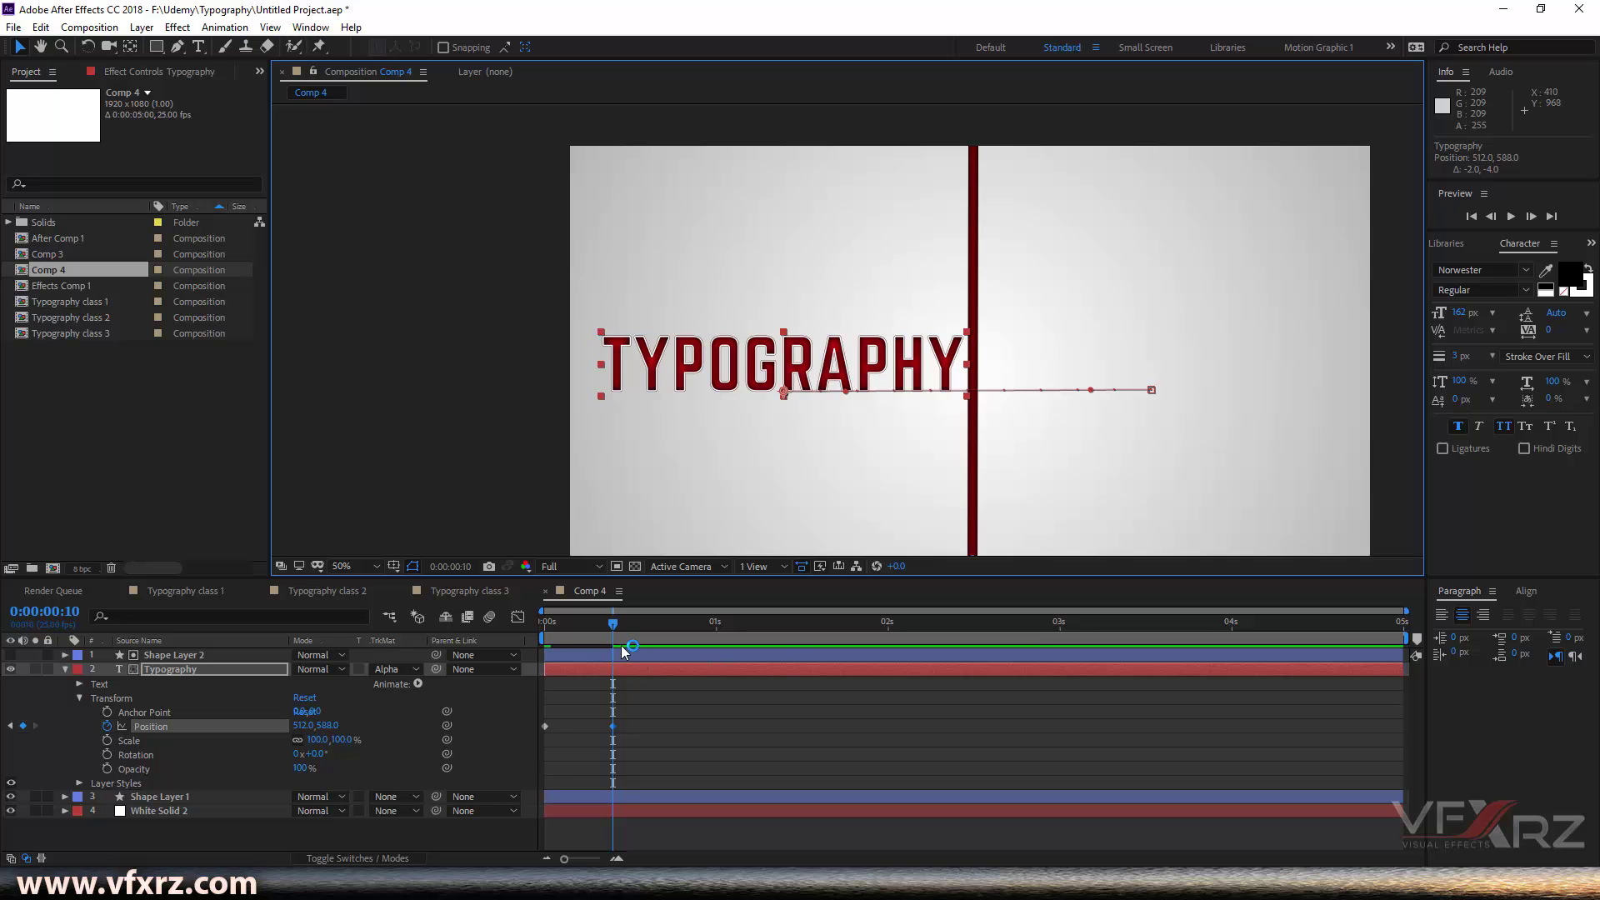
# Step: Preview the text's slide-in animation from the start and bring the current time back to frame 10
pyautogui.moveTo(602, 627); pyautogui.dragTo(627, 647)
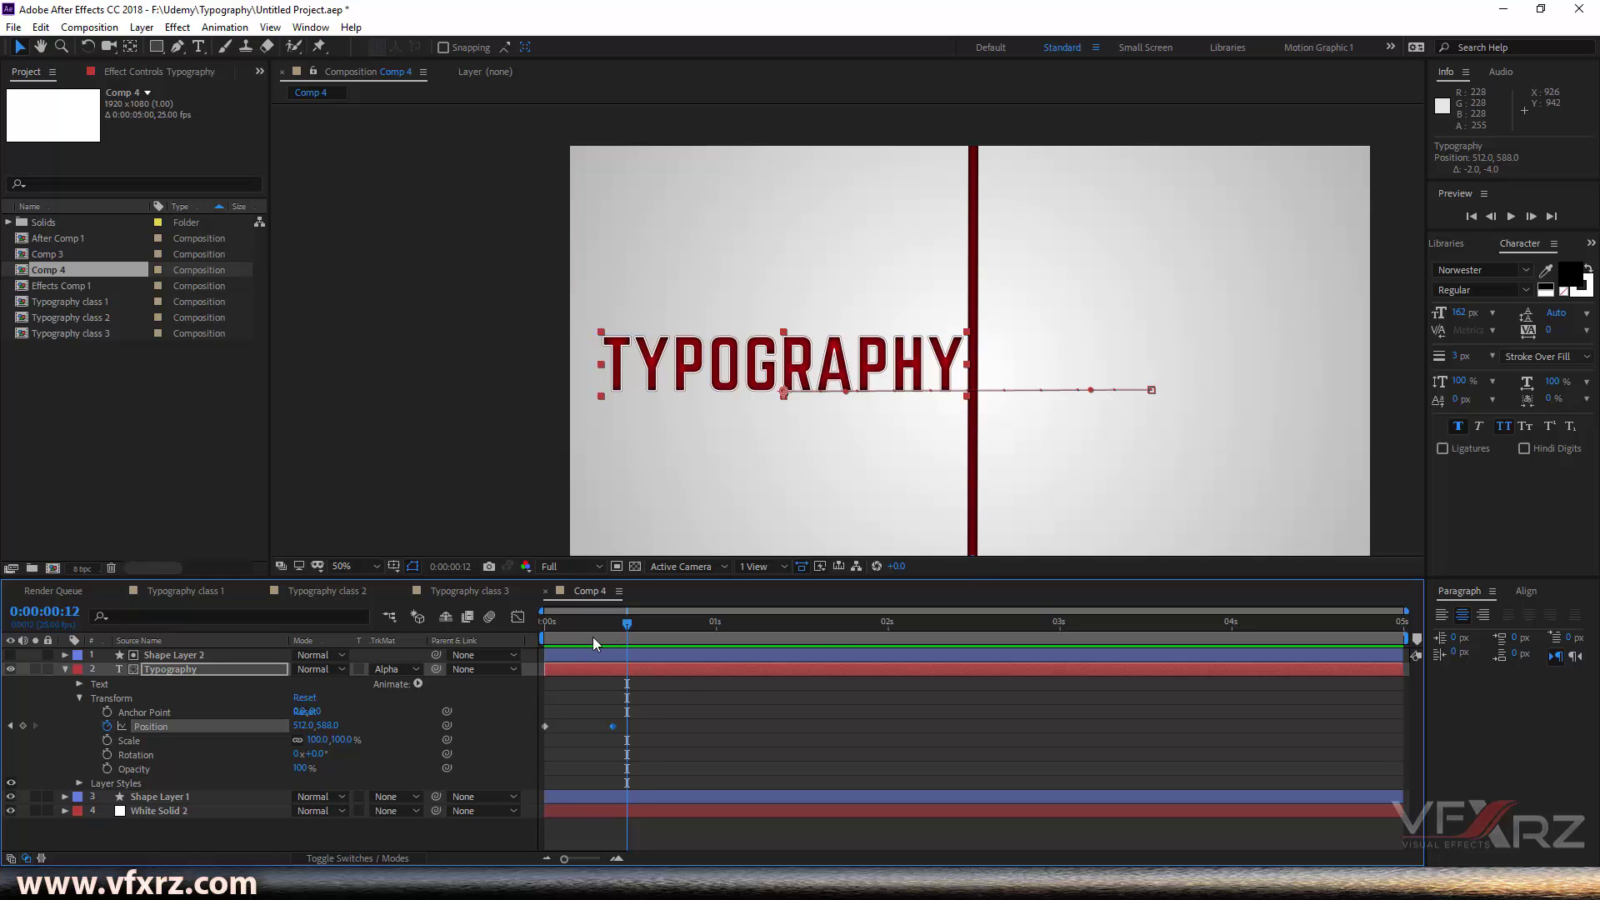
pyautogui.press('Home')
pyautogui.press('space')
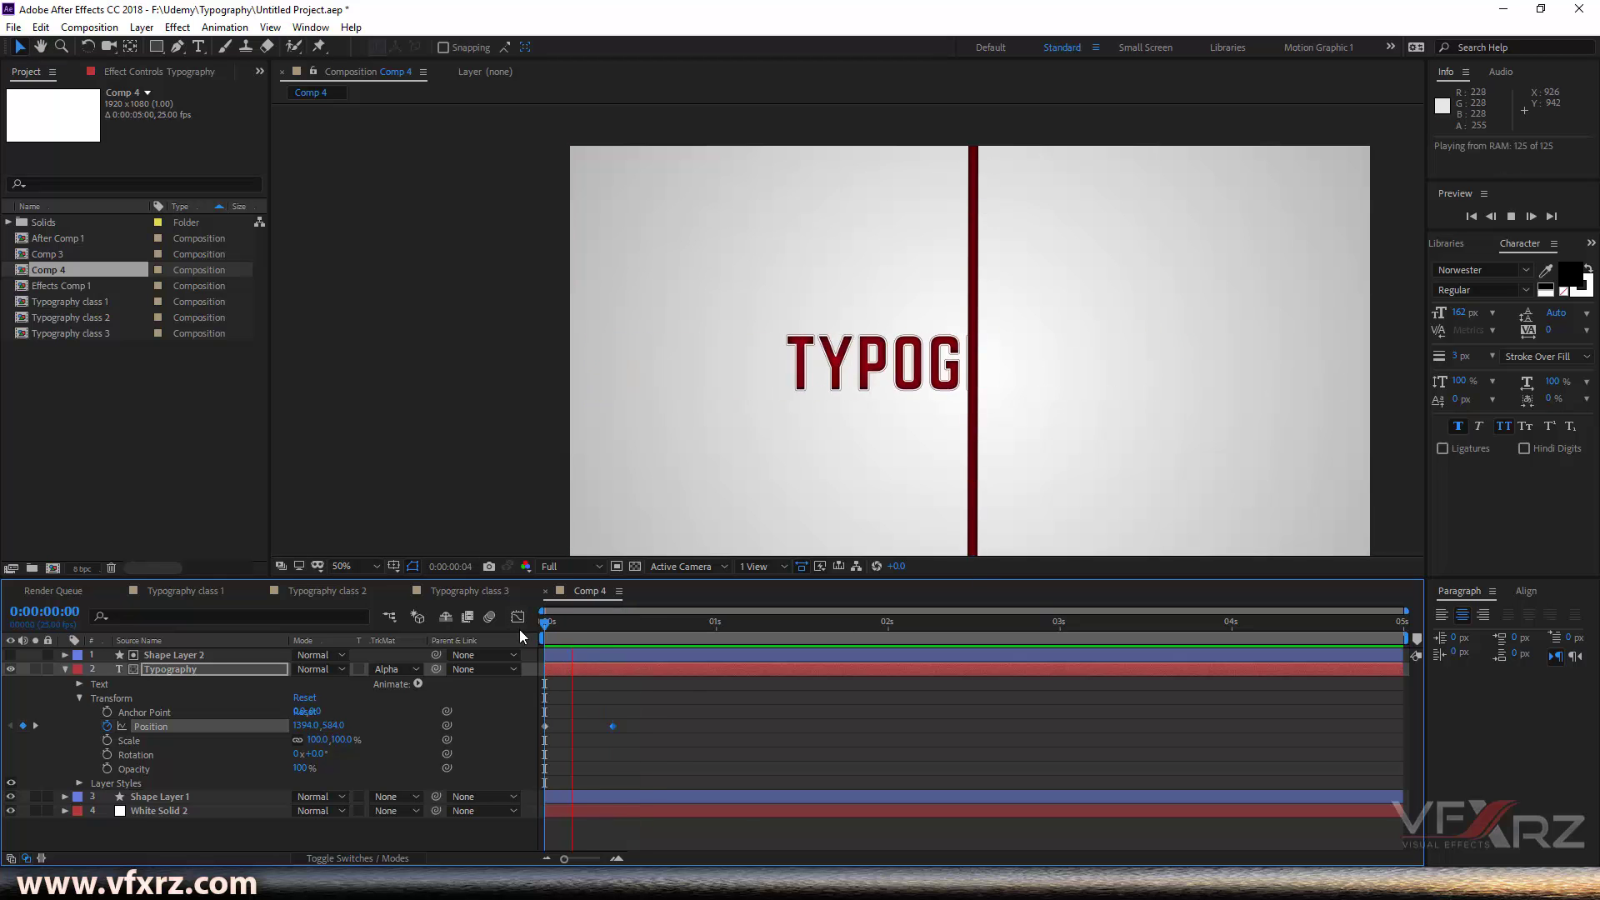
pyautogui.moveTo(567, 633); pyautogui.dragTo(615, 639)
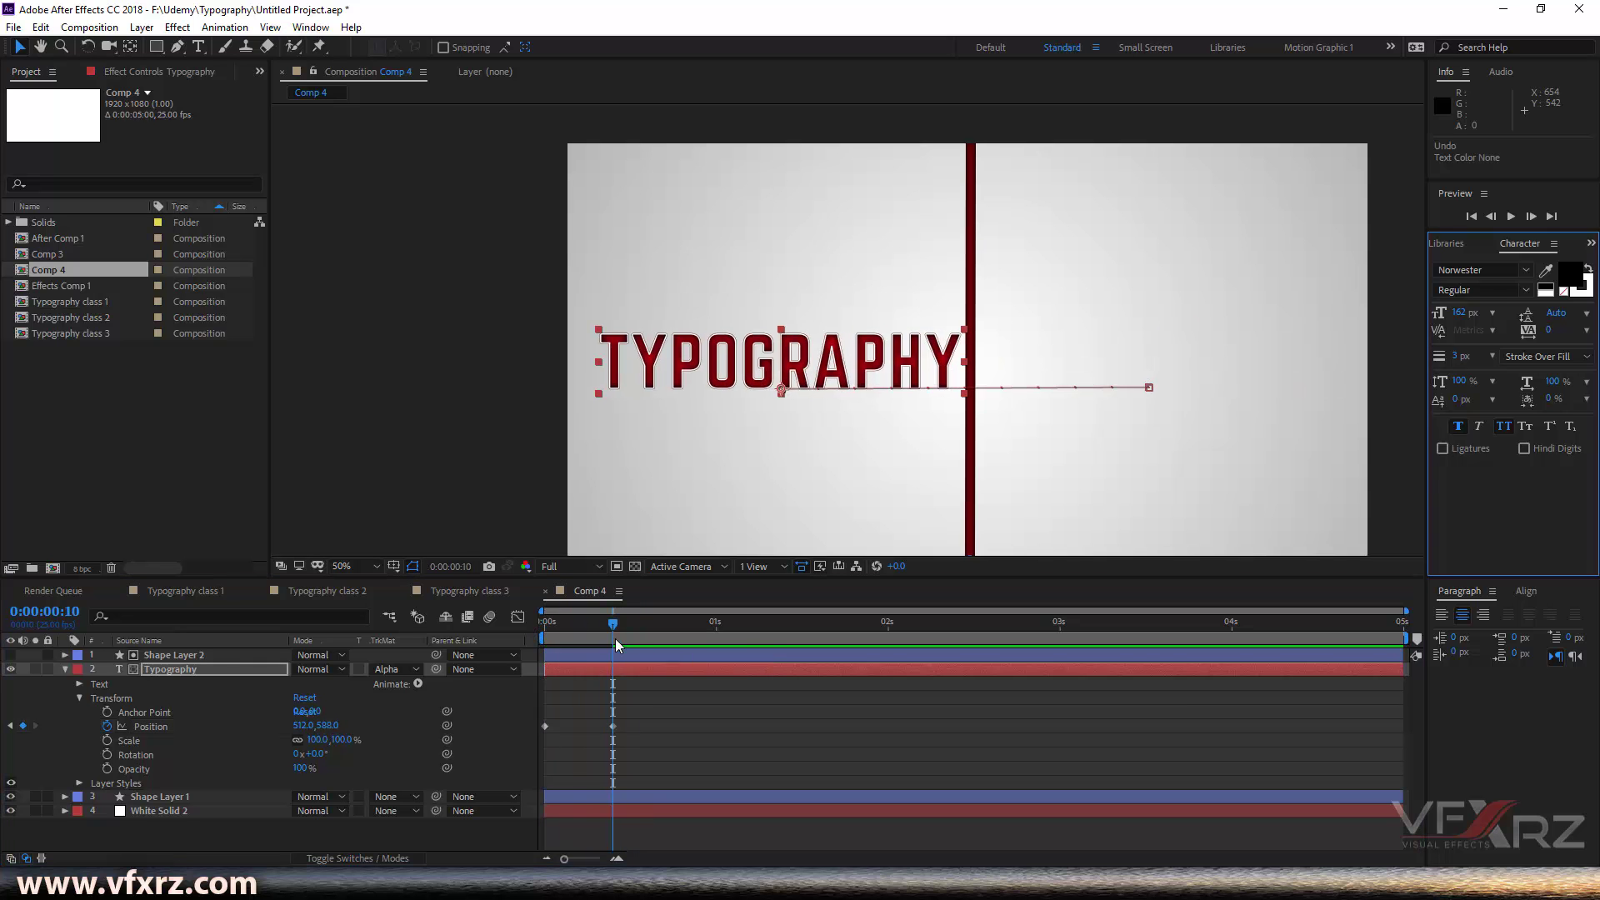
# Step: Remove the stroke colour from the Typography text, leaving only its fill
pyautogui.scroll(2, 853, 403)
pyautogui.moveTo(879, 375); pyautogui.dragTo(934, 357)
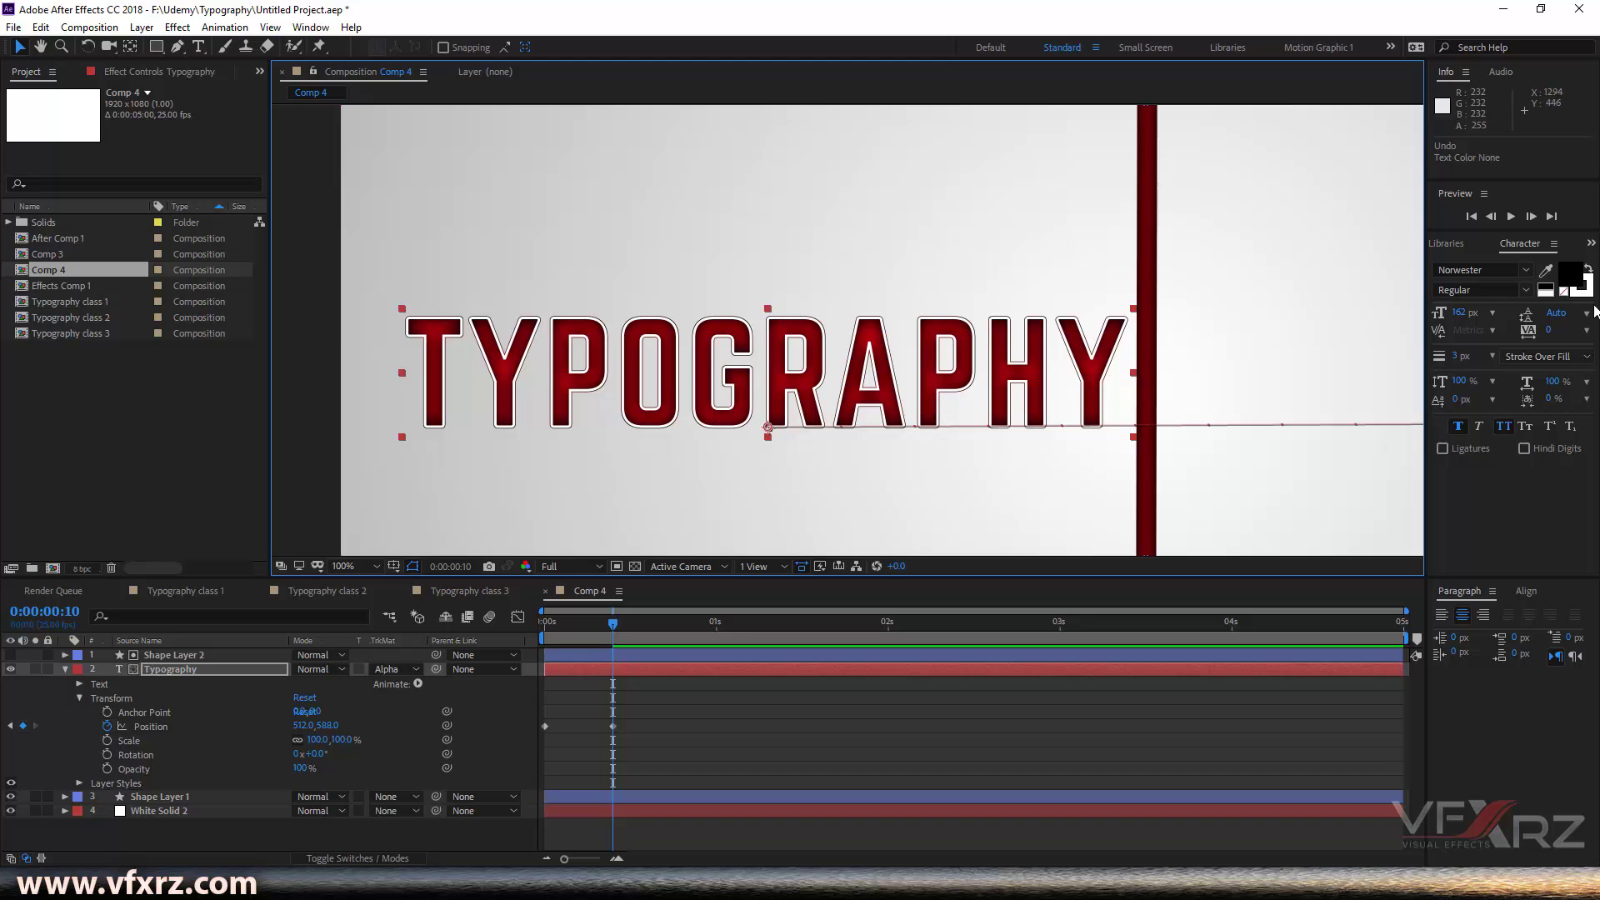
pyautogui.click(1587, 293)
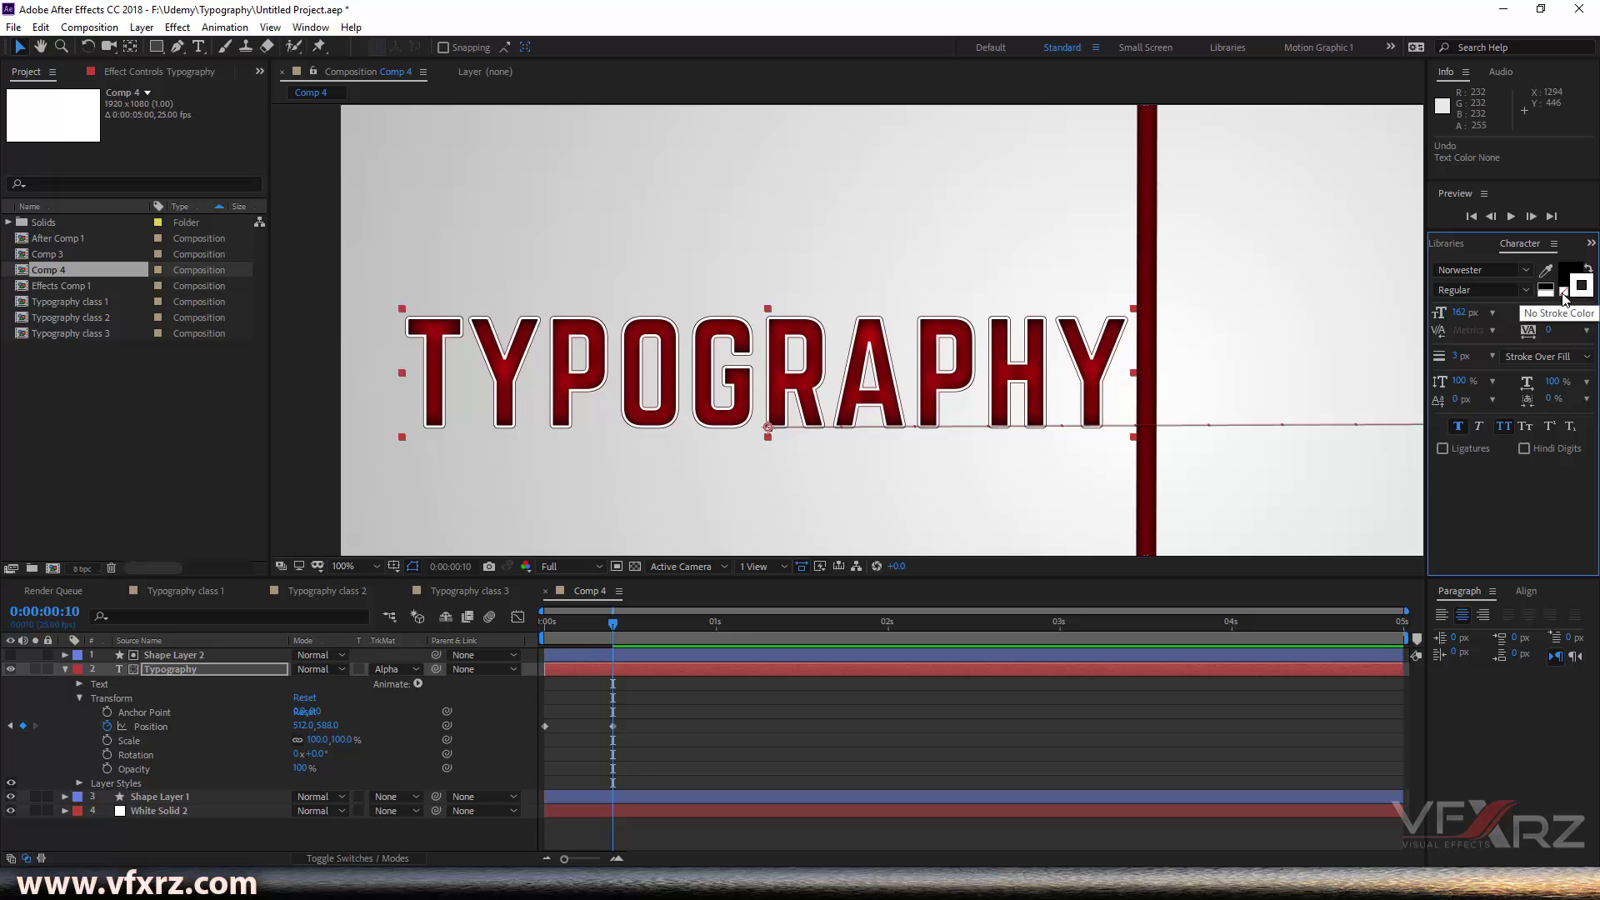
pyautogui.click(1564, 294)
pyautogui.scroll(-4, 928, 365)
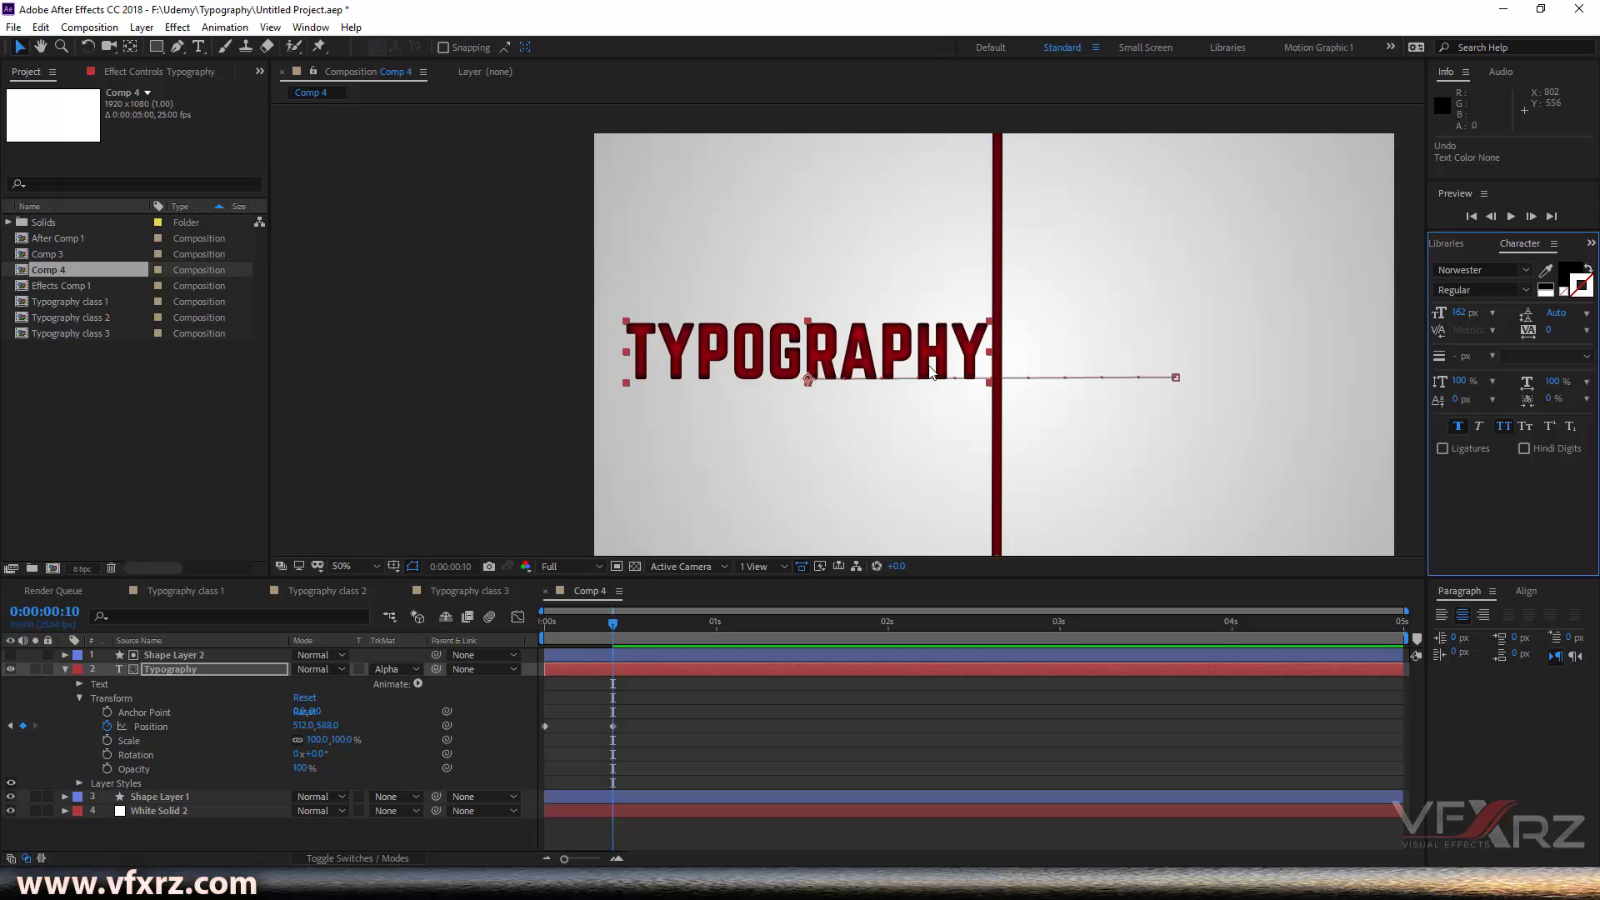
pyautogui.scroll(2, 901, 323)
pyautogui.press('h')
pyautogui.moveTo(902, 324); pyautogui.dragTo(889, 347)
pyautogui.press('v')
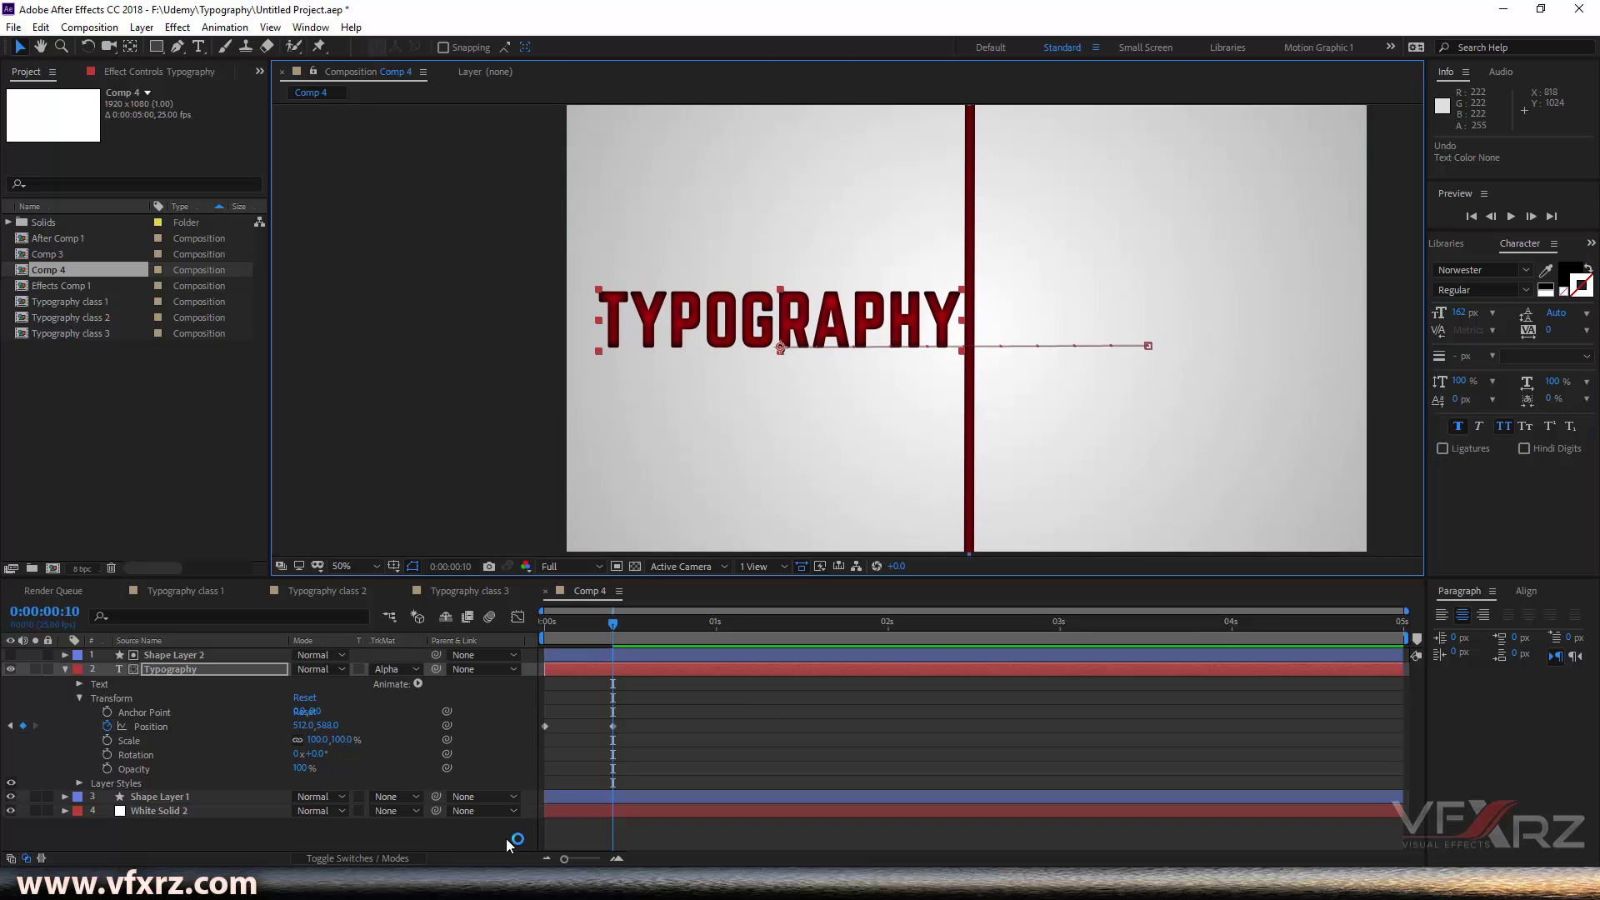
# Step: Duplicate the Typography text layer and remove the Position keyframes from the copy
pyautogui.click(65, 669)
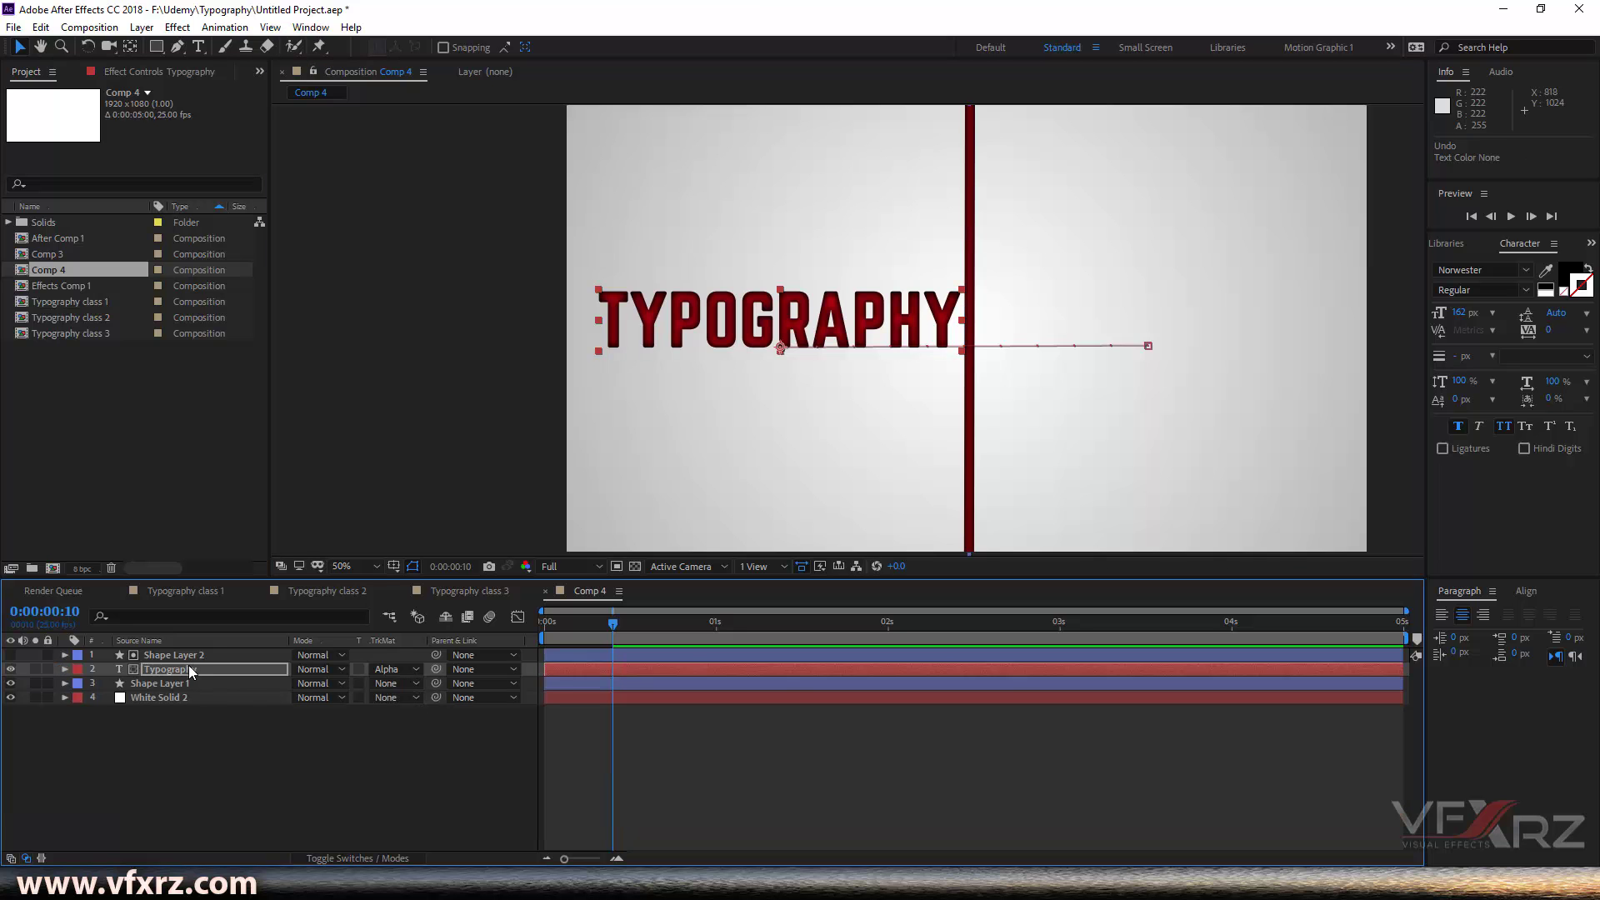
pyautogui.click(178, 669)
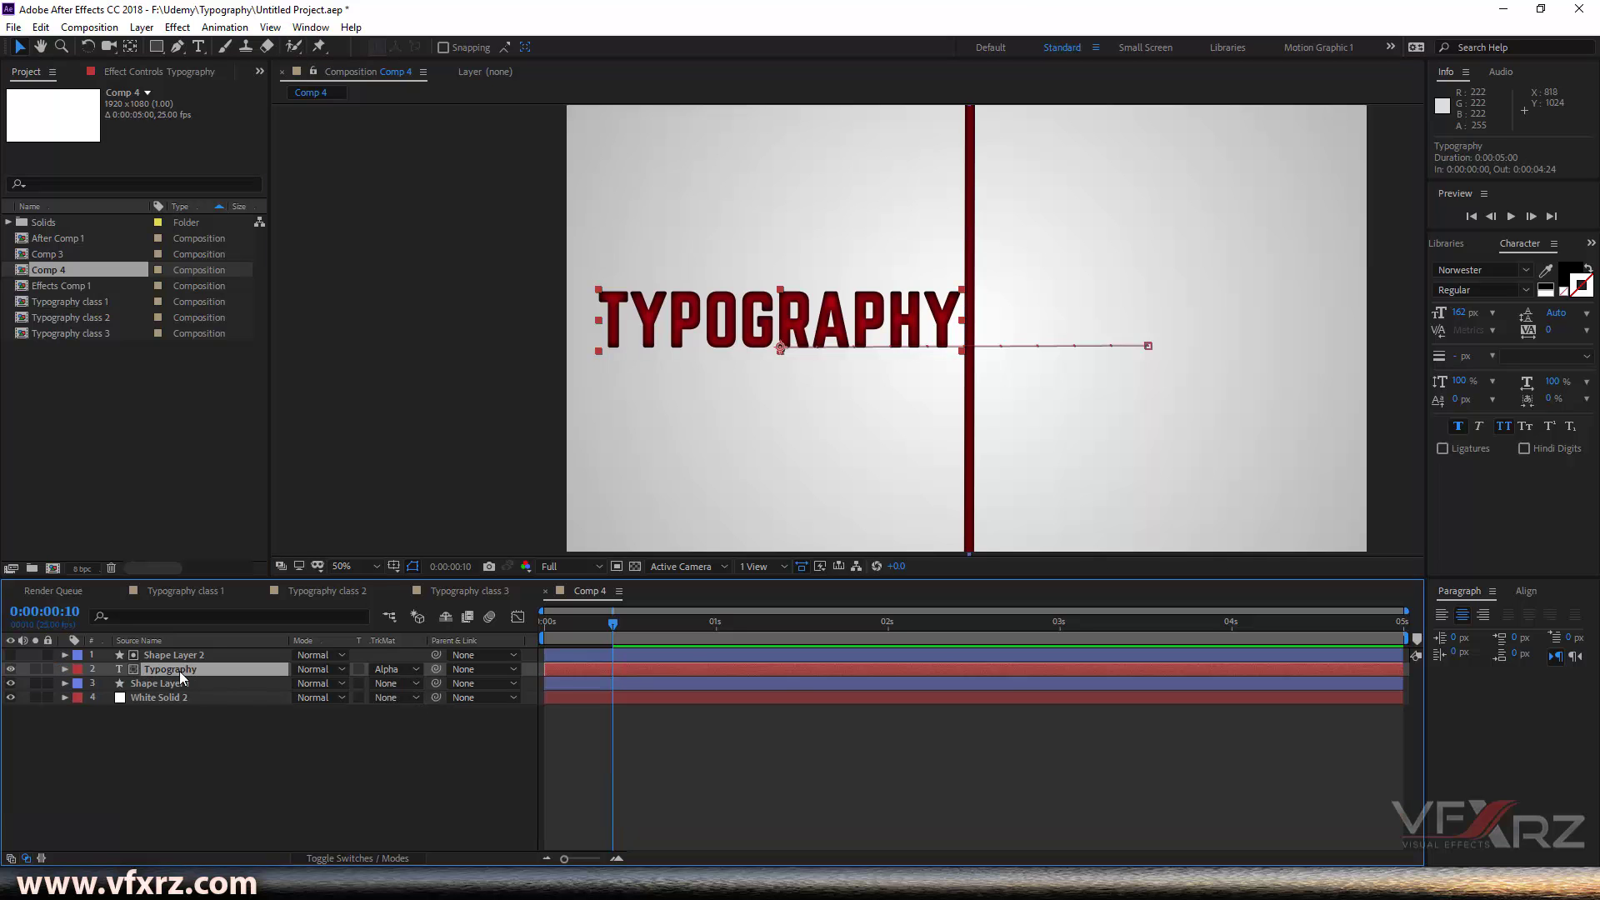
pyautogui.click(40, 27)
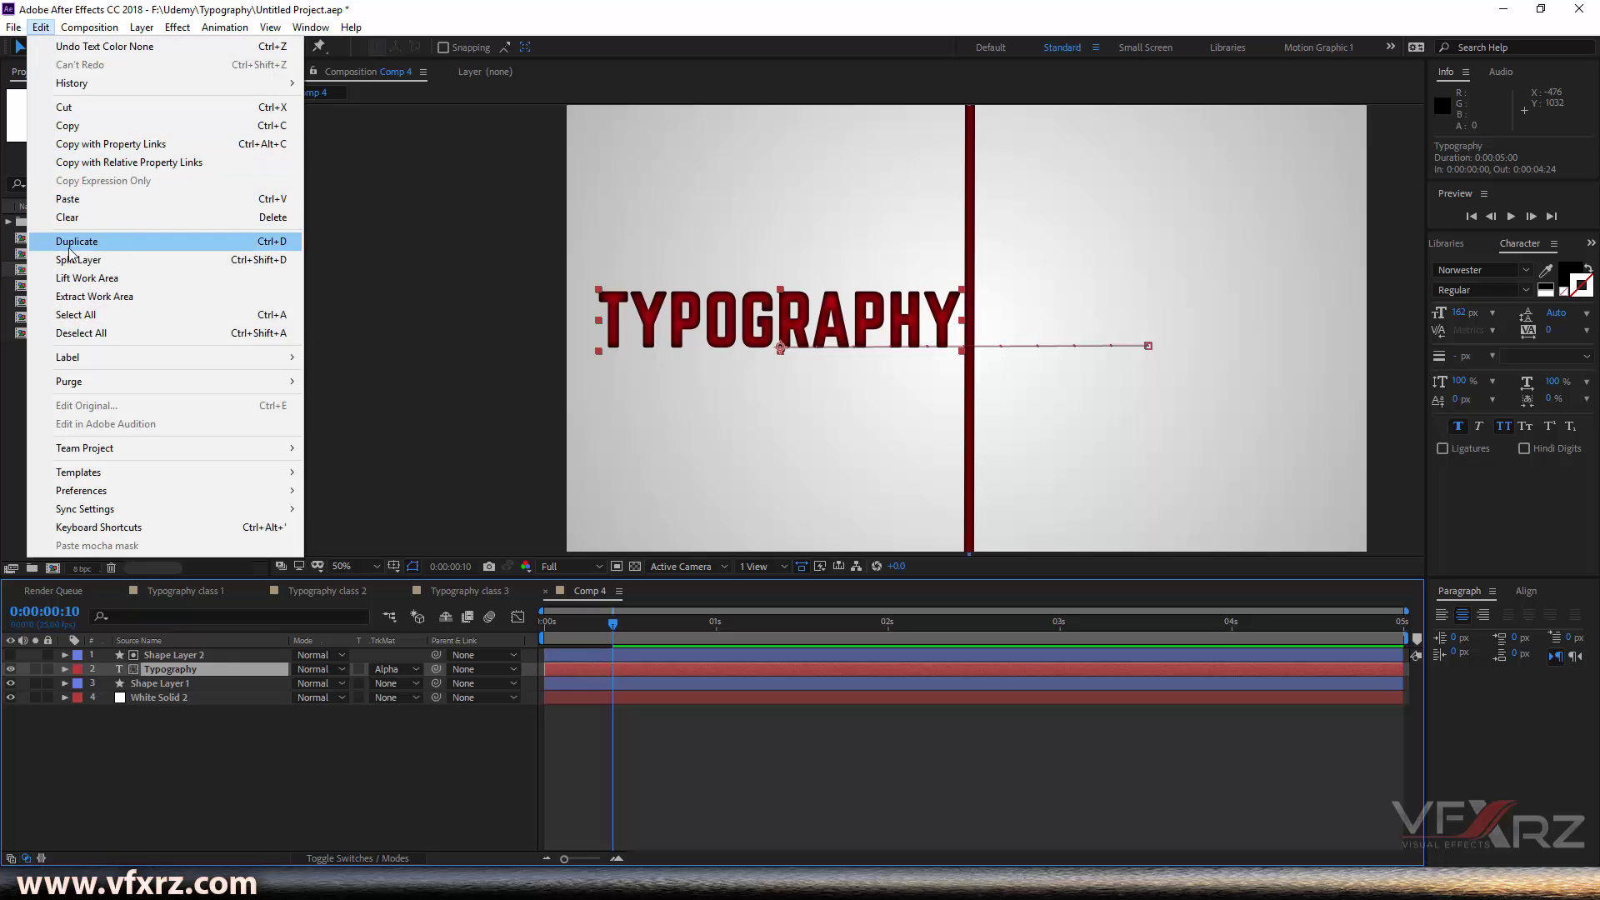
pyautogui.click(137, 242)
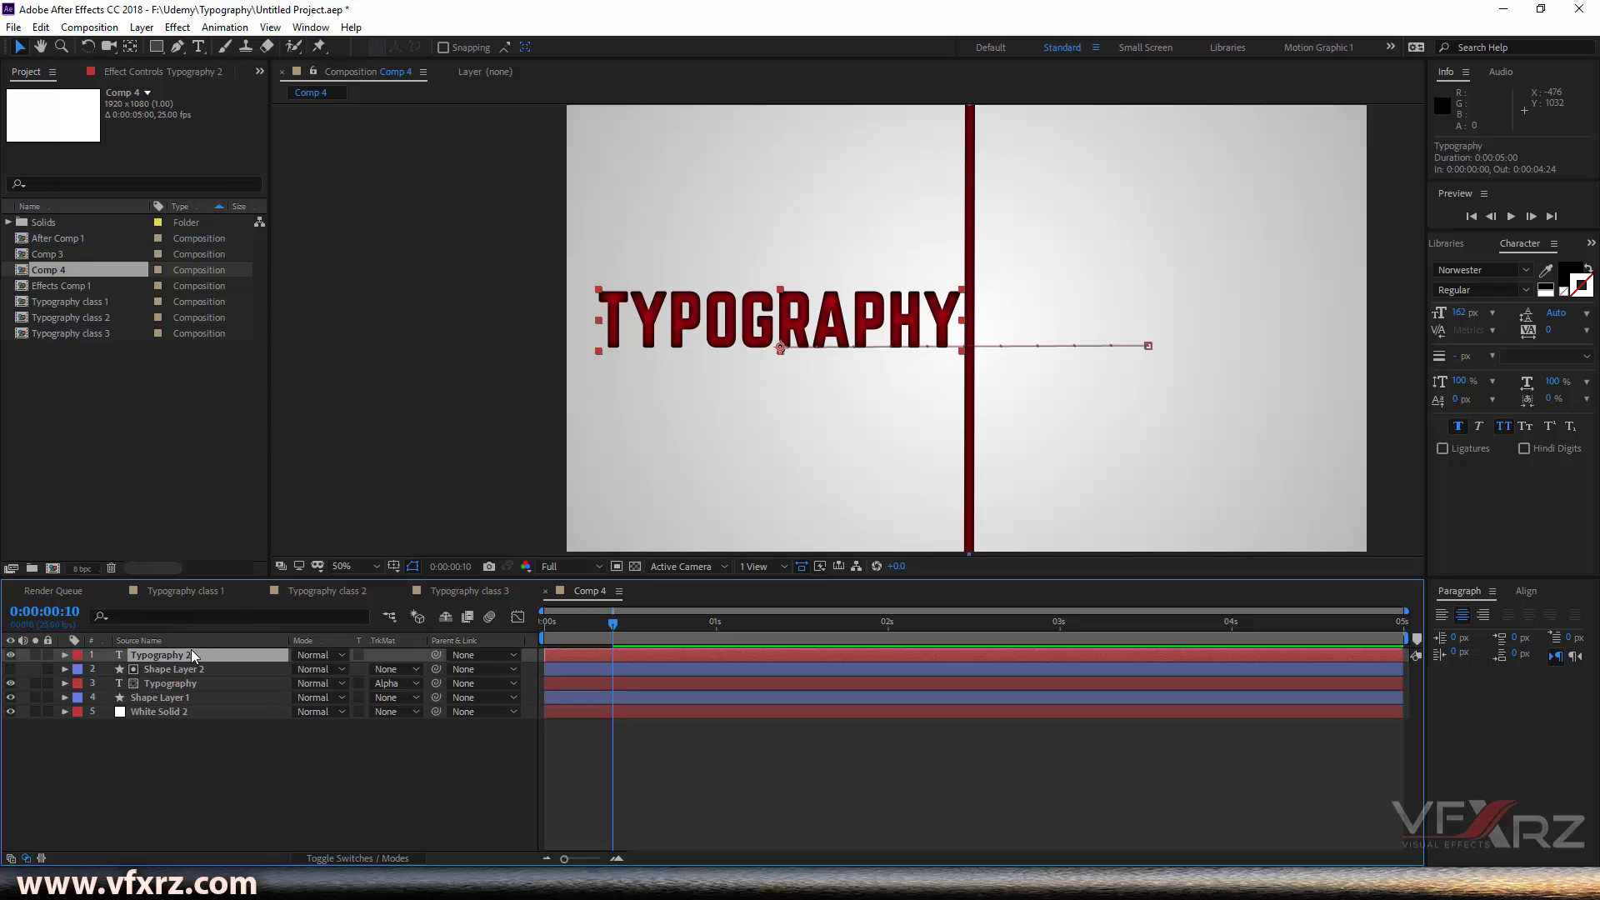
pyautogui.click(65, 655)
pyautogui.click(80, 684)
pyautogui.click(108, 713)
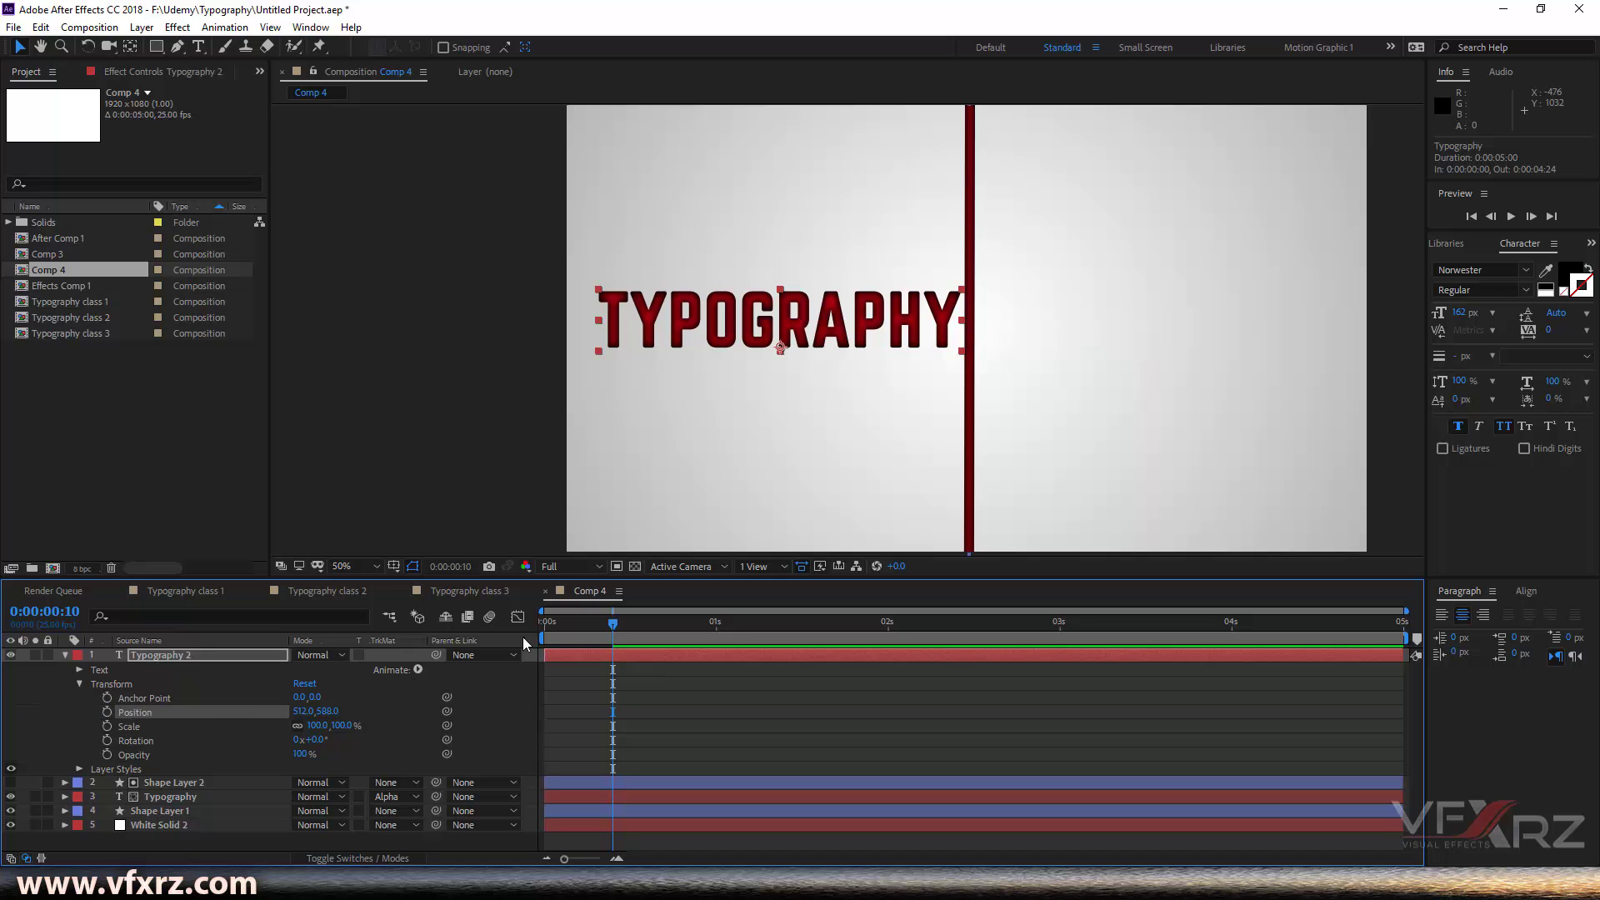
# Step: Move the duplicated text to the opposite side of the vertical line, at position 1418, 586
pyautogui.moveTo(566, 638); pyautogui.dragTo(547, 648)
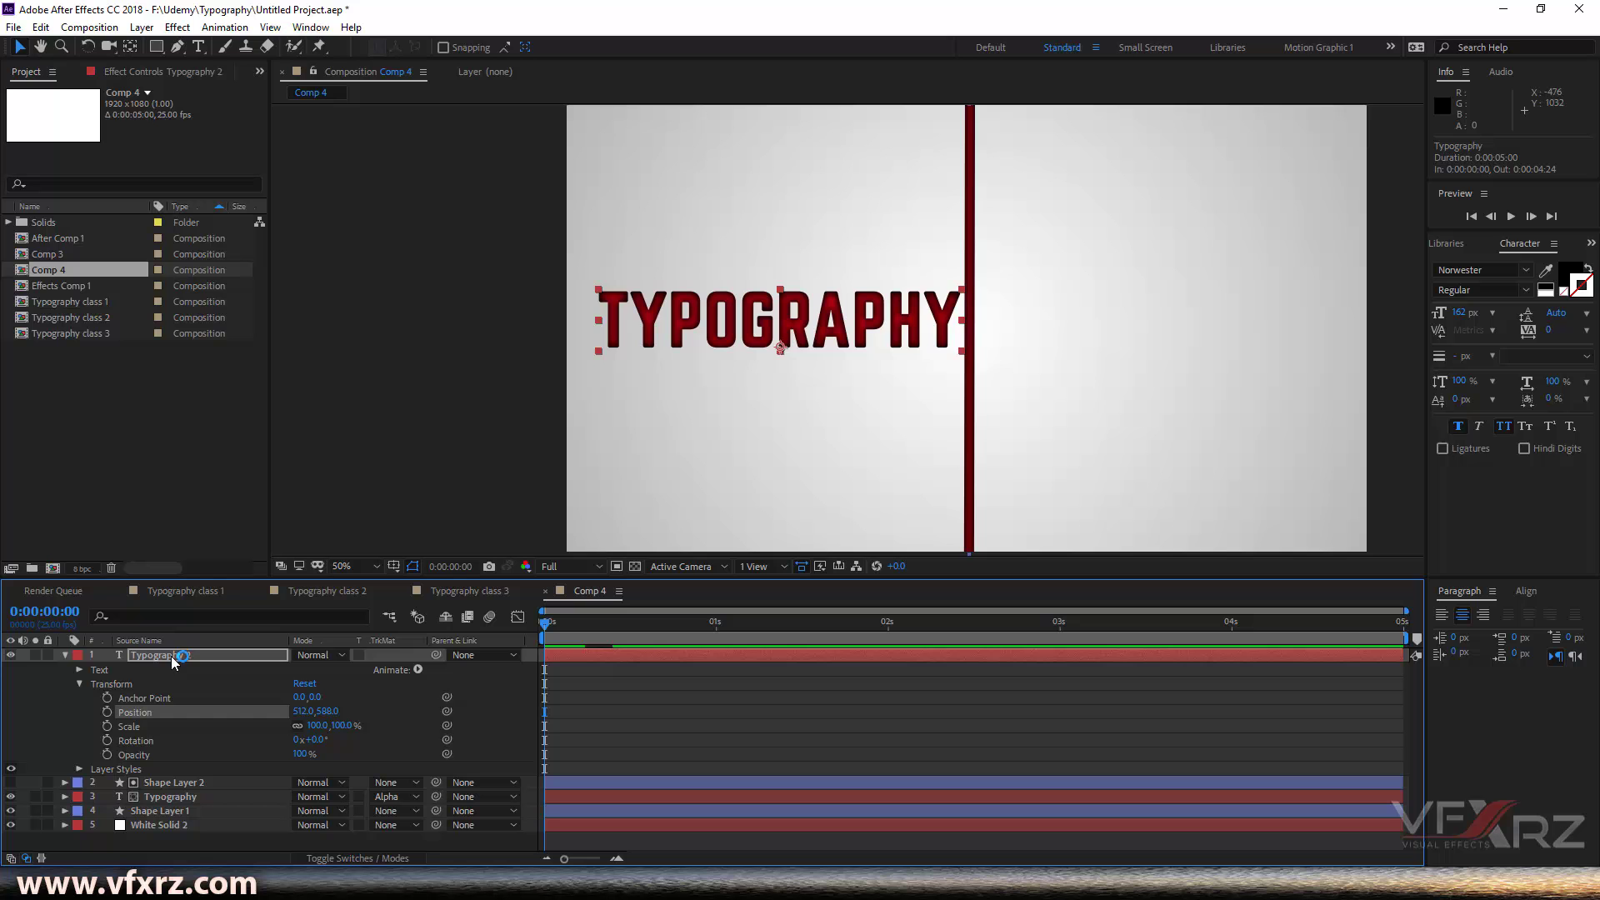
pyautogui.moveTo(692, 328); pyautogui.dragTo(1070, 325)
pyautogui.moveTo(681, 627); pyautogui.dragTo(700, 633)
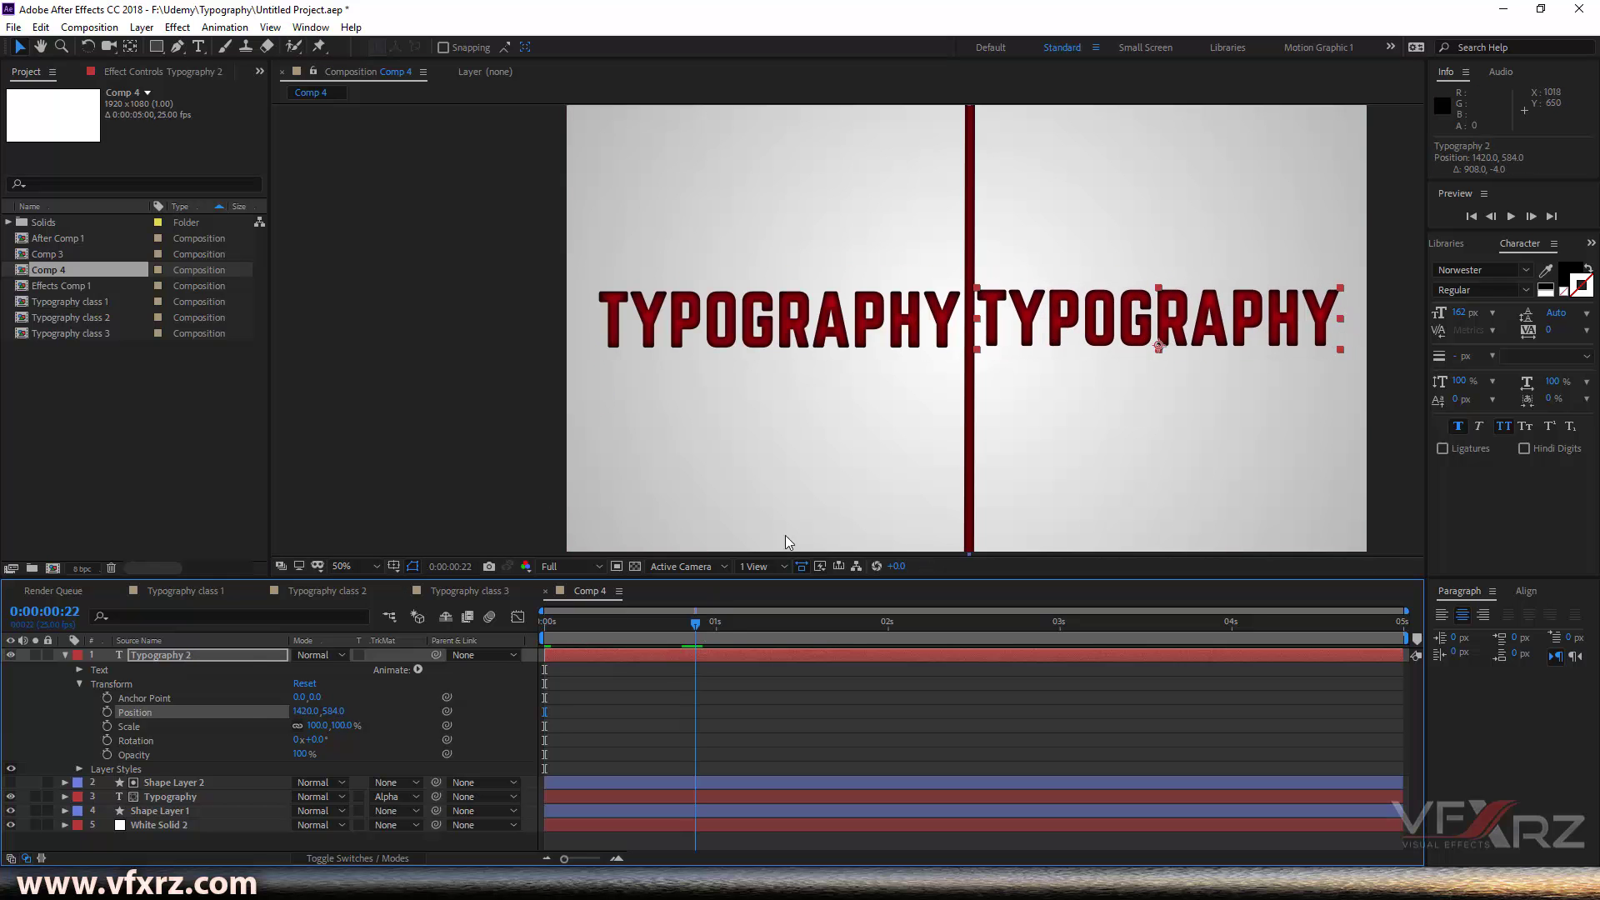
pyautogui.moveTo(1052, 313); pyautogui.dragTo(1049, 311)
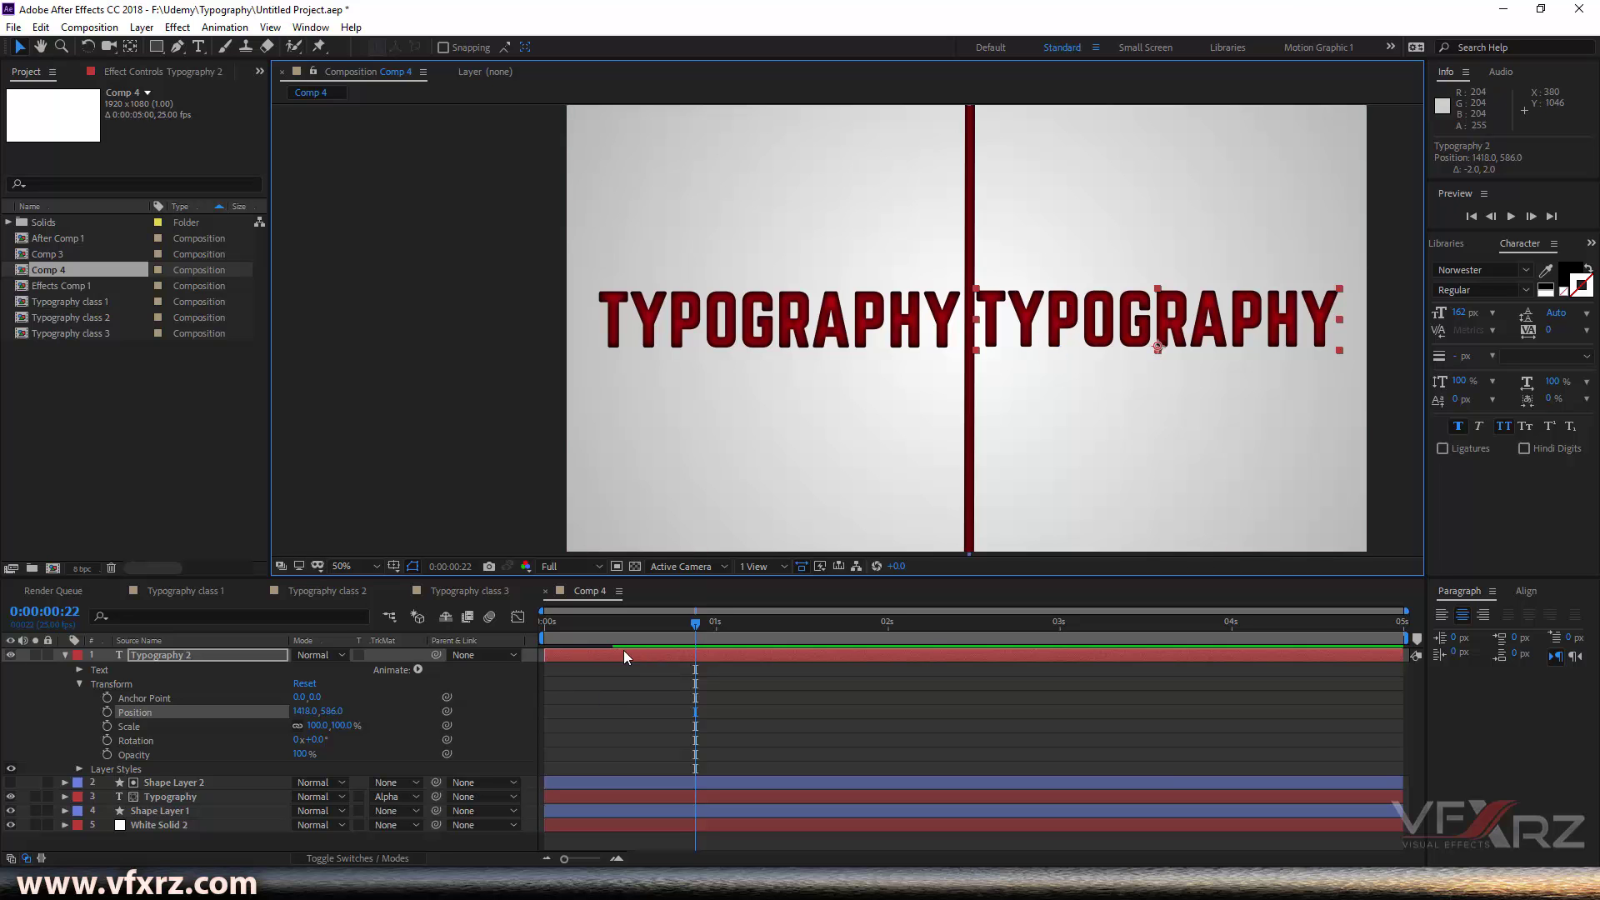
# Step: Change the duplicated text to "tutorial" and move it up against the vertical line to position 1302, 590
pyautogui.doubleClick(1135, 321)
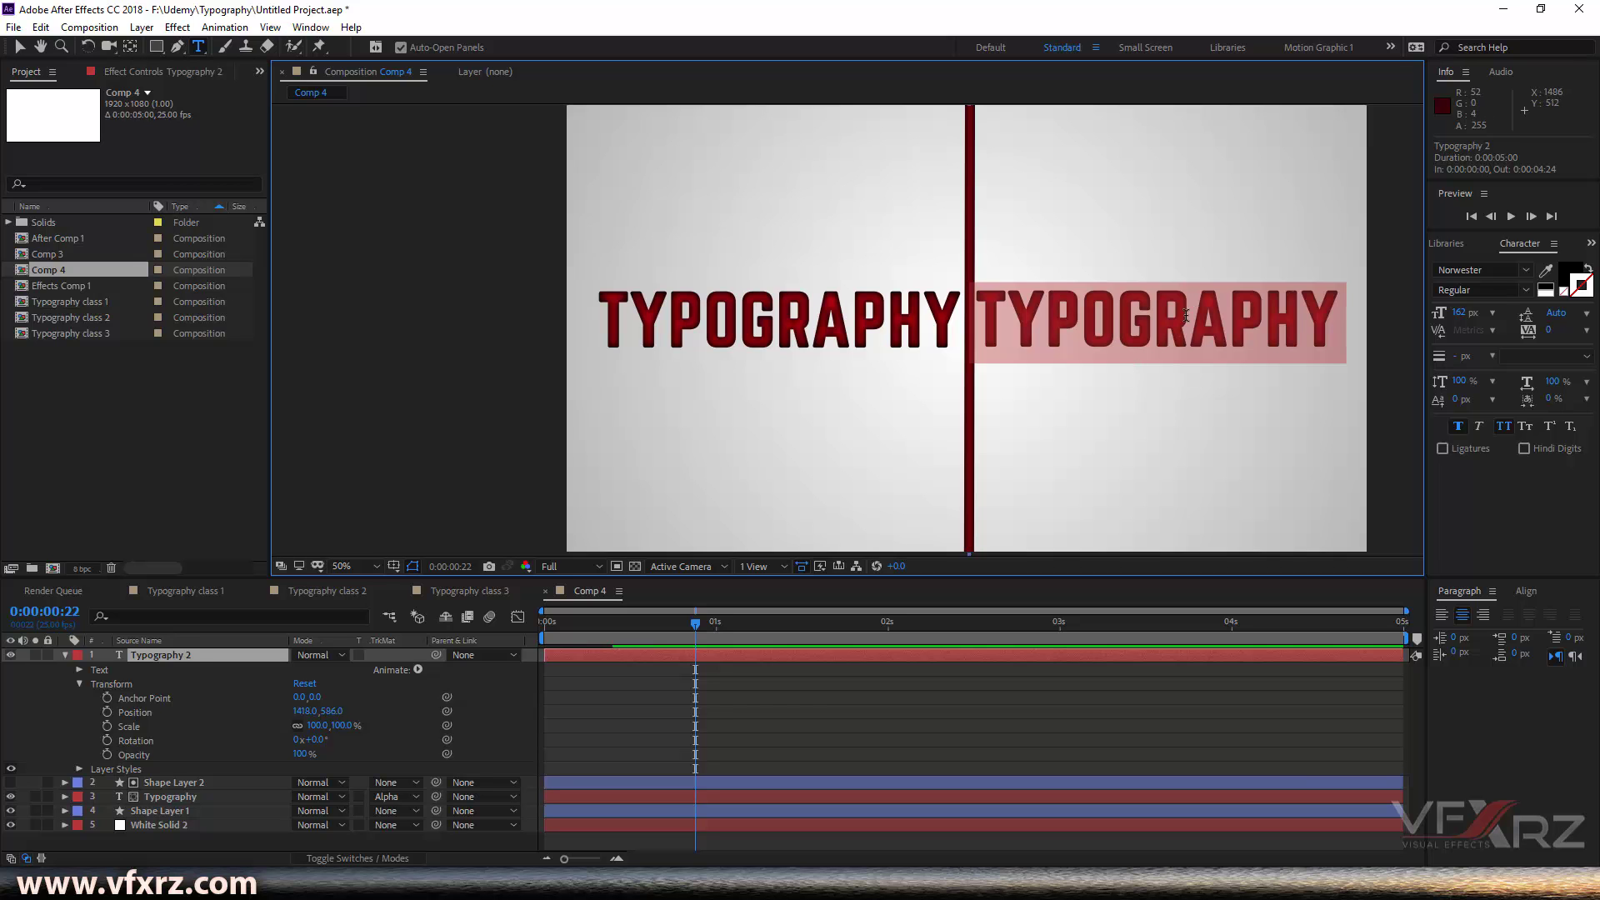
pyautogui.write('tutoria;l')
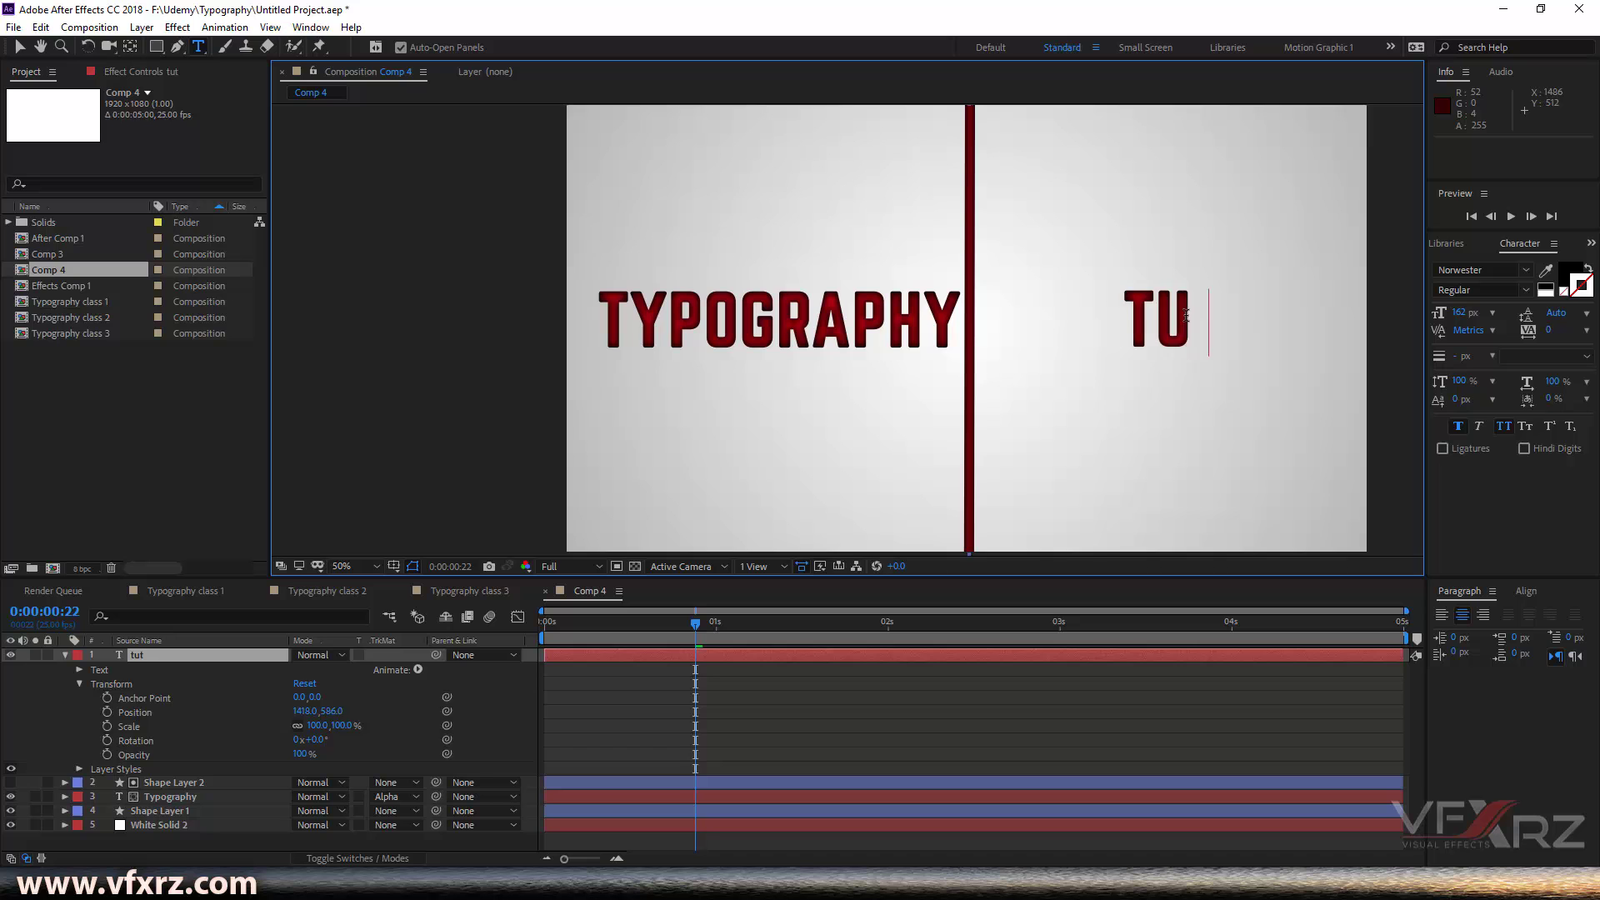
pyautogui.press('BackSpace')
pyautogui.press('BackSpace')
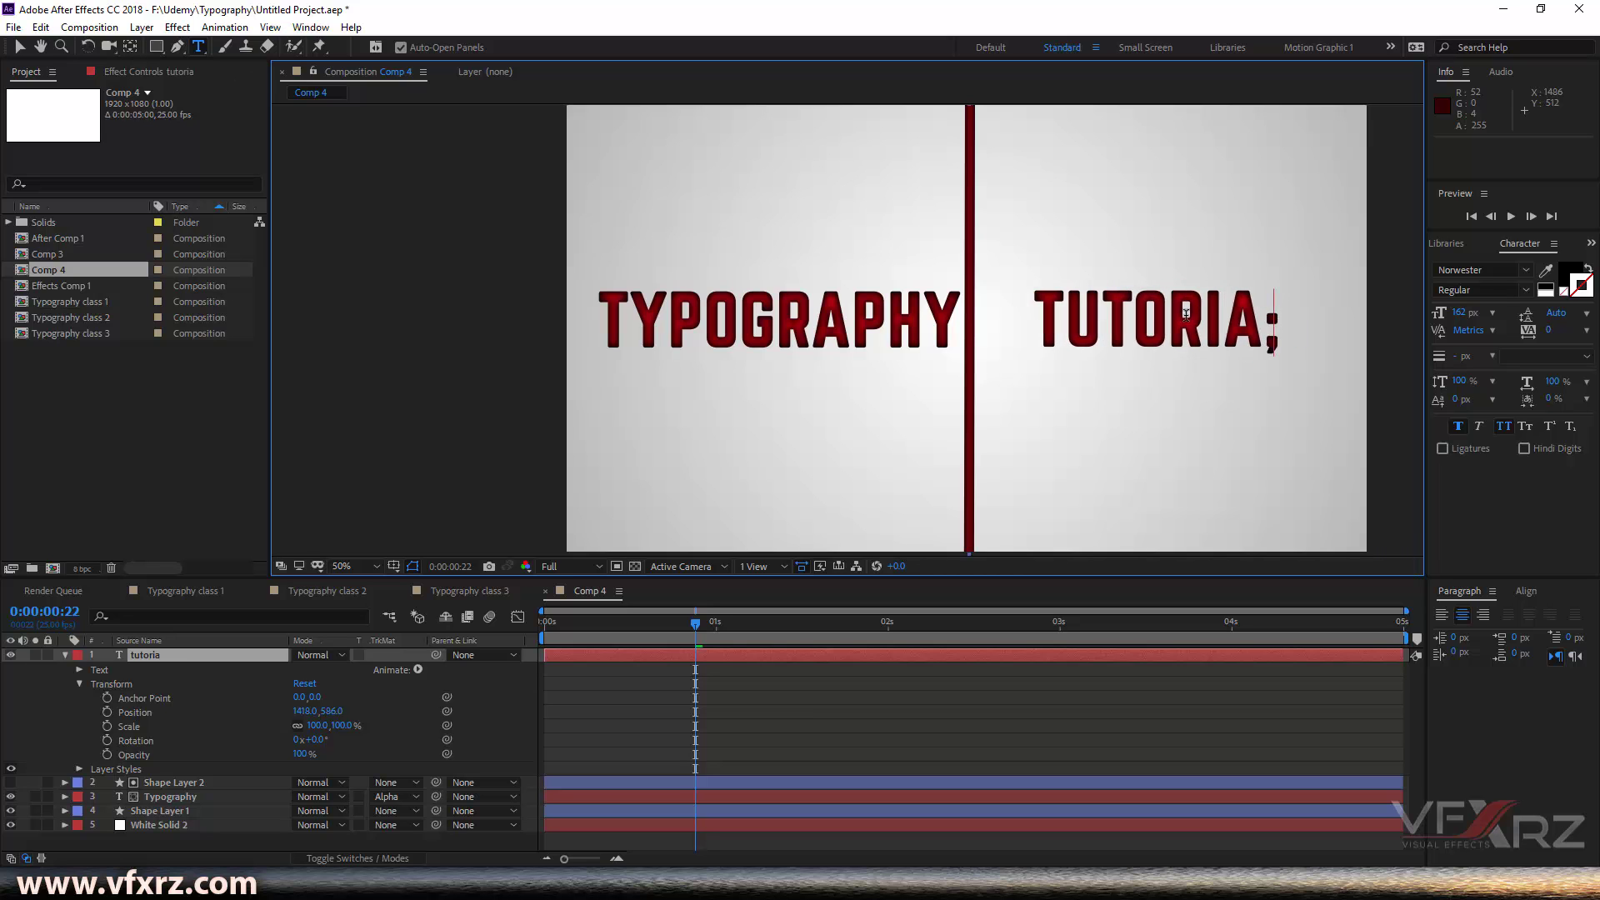
pyautogui.write('l')
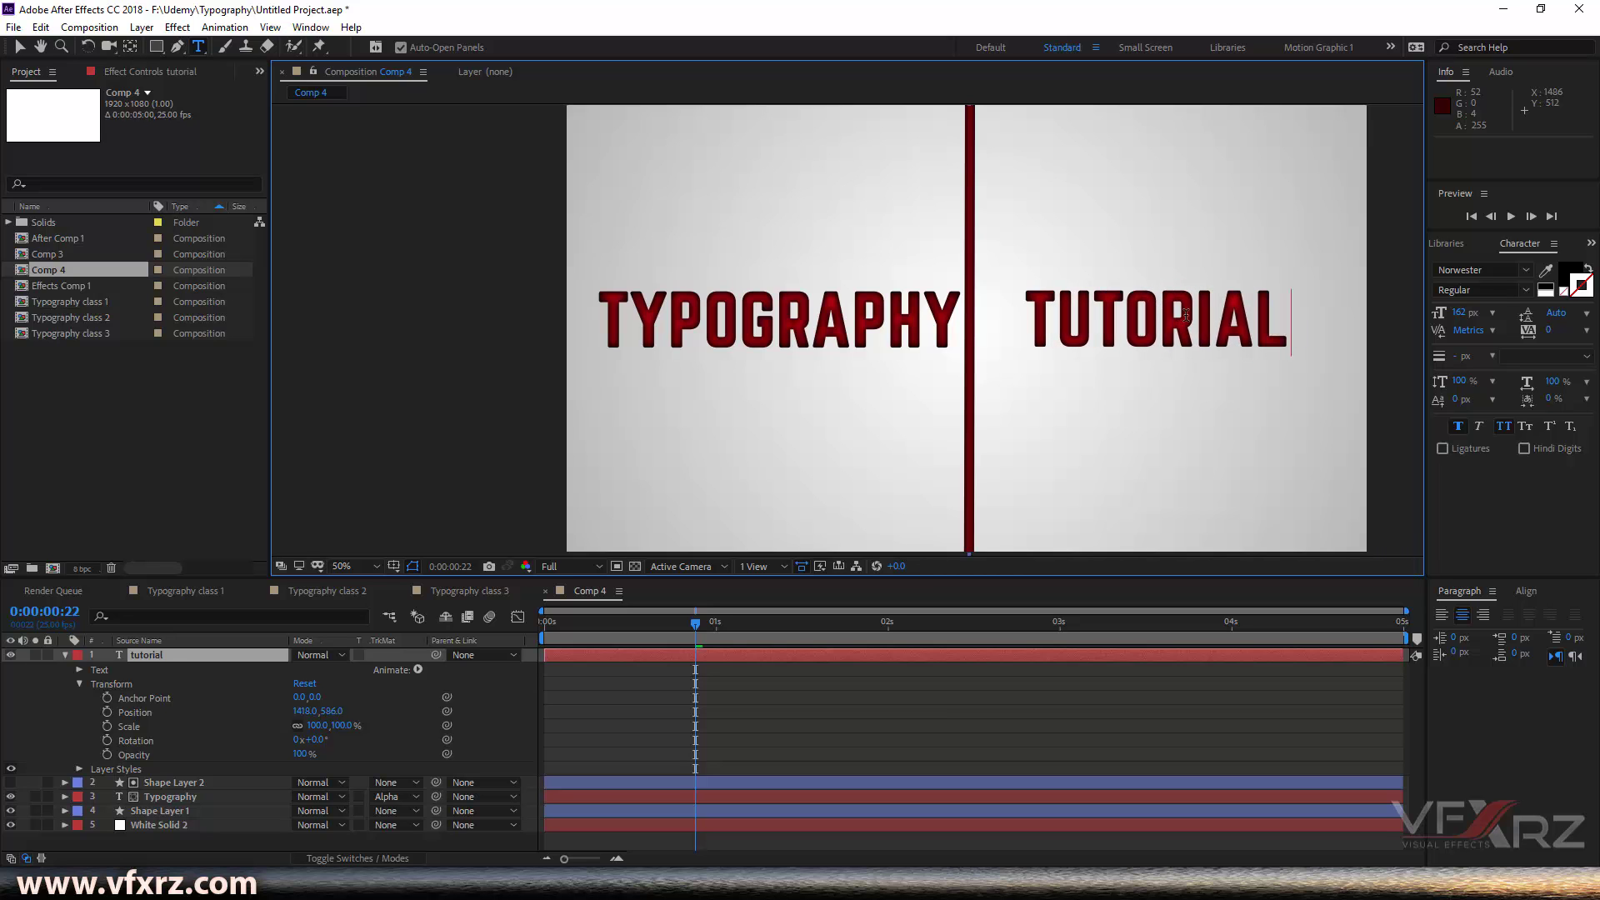
pyautogui.click(20, 48)
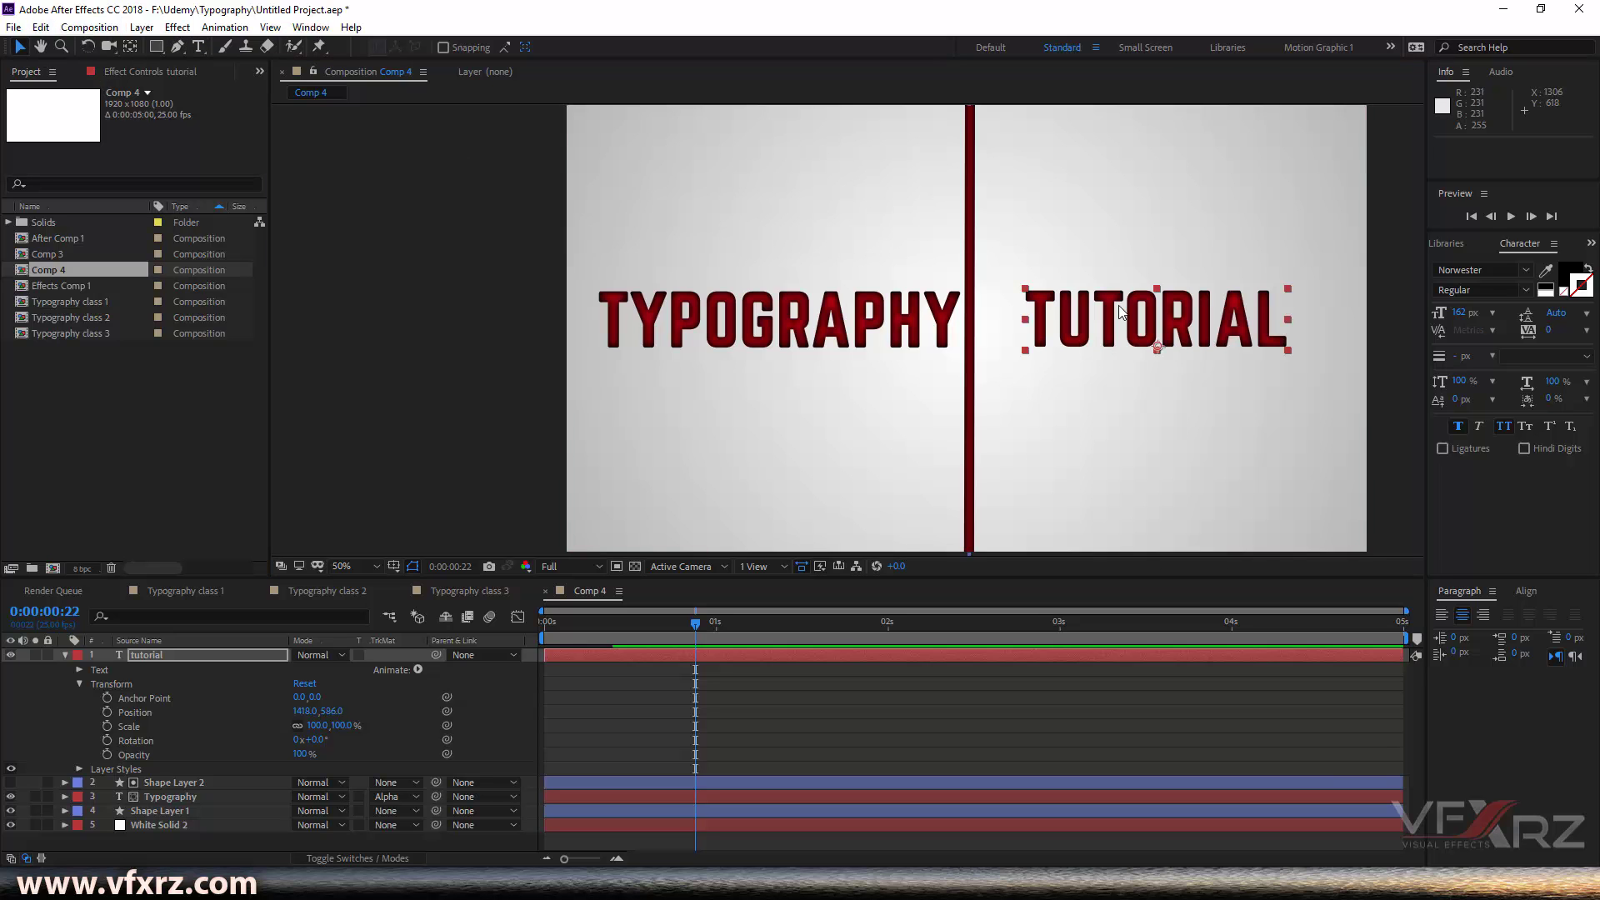
pyautogui.moveTo(1118, 316); pyautogui.dragTo(1071, 319)
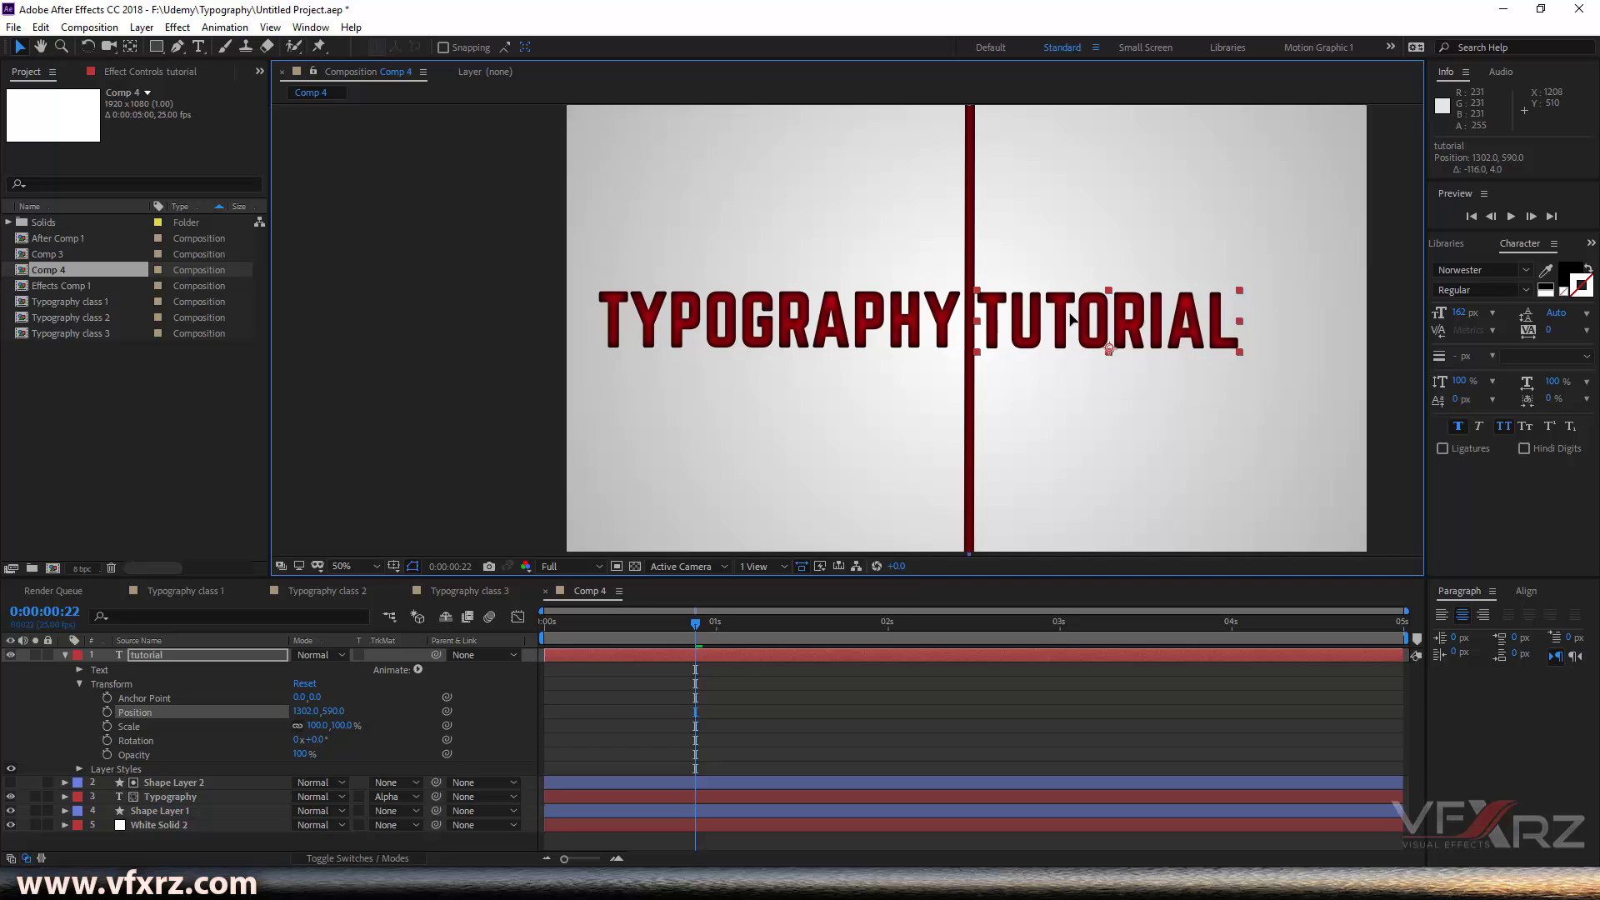
# Step: With no layer selected, draw a white rectangle shape about 676 by 158 px from the line's edge over the whole tutorial text
pyautogui.press('u')
pyautogui.click(243, 781)
pyautogui.click(155, 48)
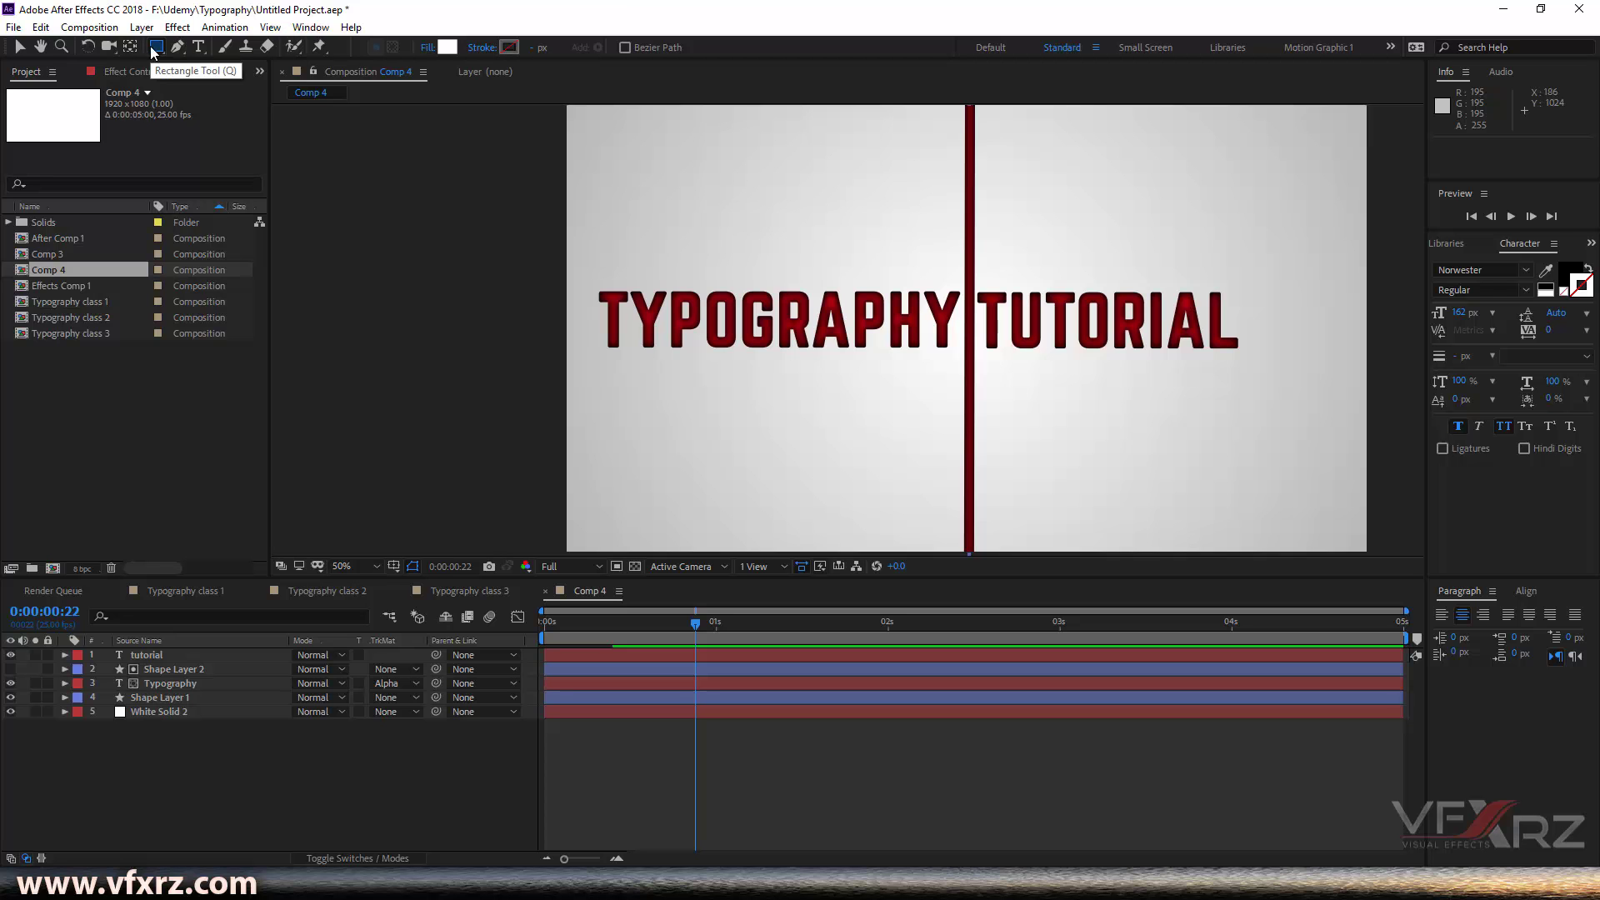
pyautogui.moveTo(981, 289); pyautogui.dragTo(1227, 348)
pyautogui.moveTo(1126, 304)
pyautogui.mouseDown()
pyautogui.moveTo(1250, 357)
pyautogui.moveTo(1192, 347)
pyautogui.moveTo(1259, 356)
pyautogui.mouseUp()
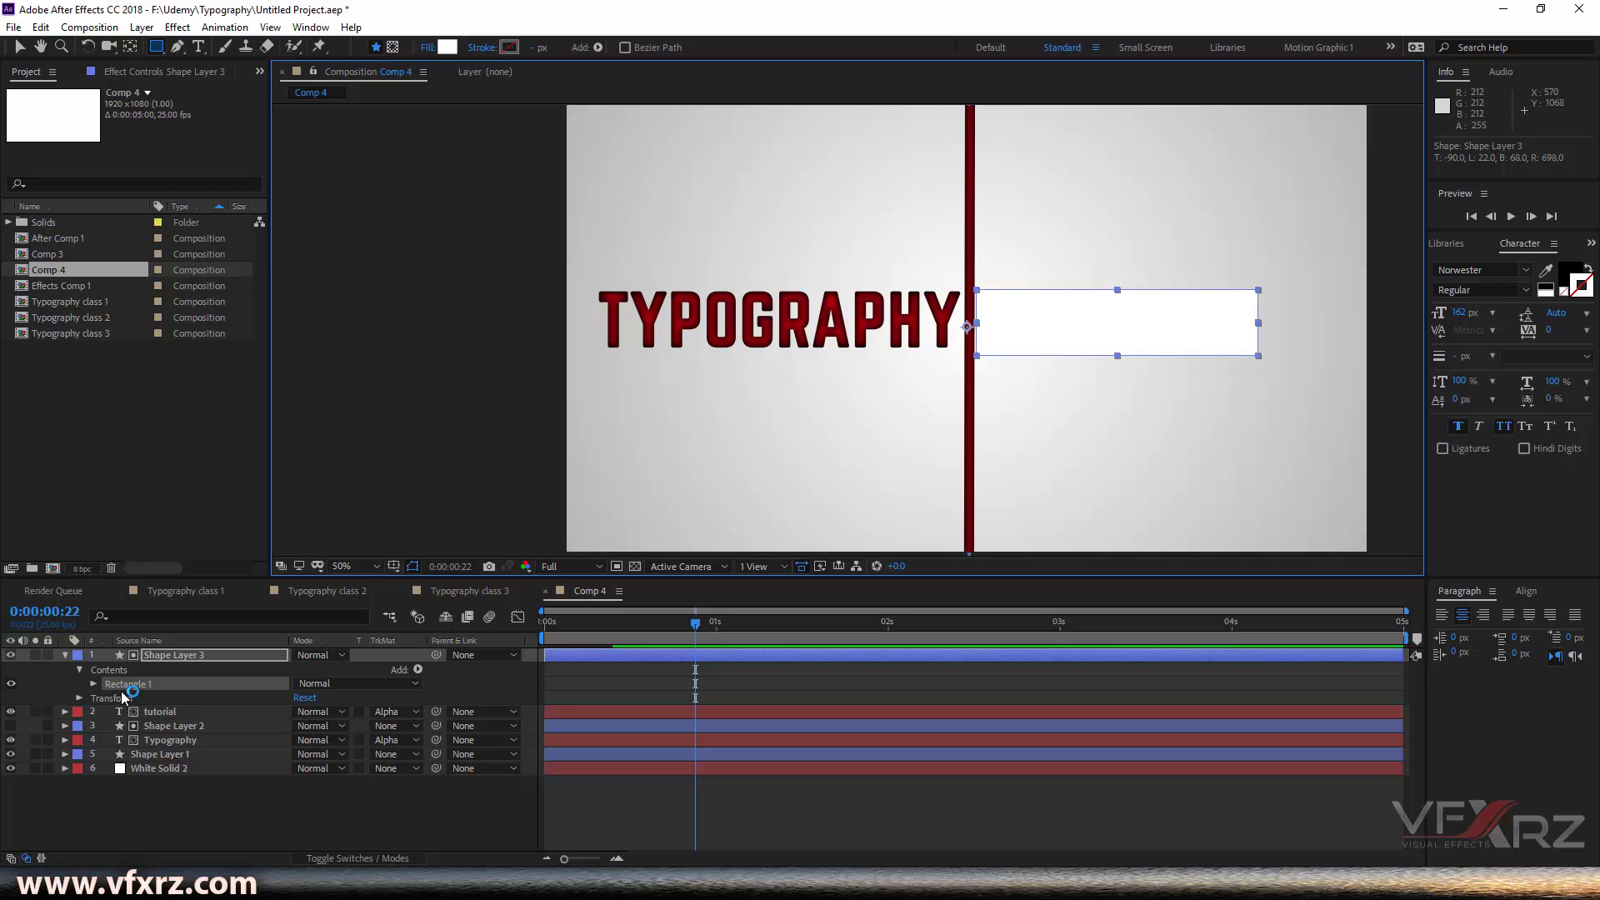
# Step: Set the tutorial layer's track matte to Alpha Matte "Shape Layer 3"
pyautogui.click(65, 655)
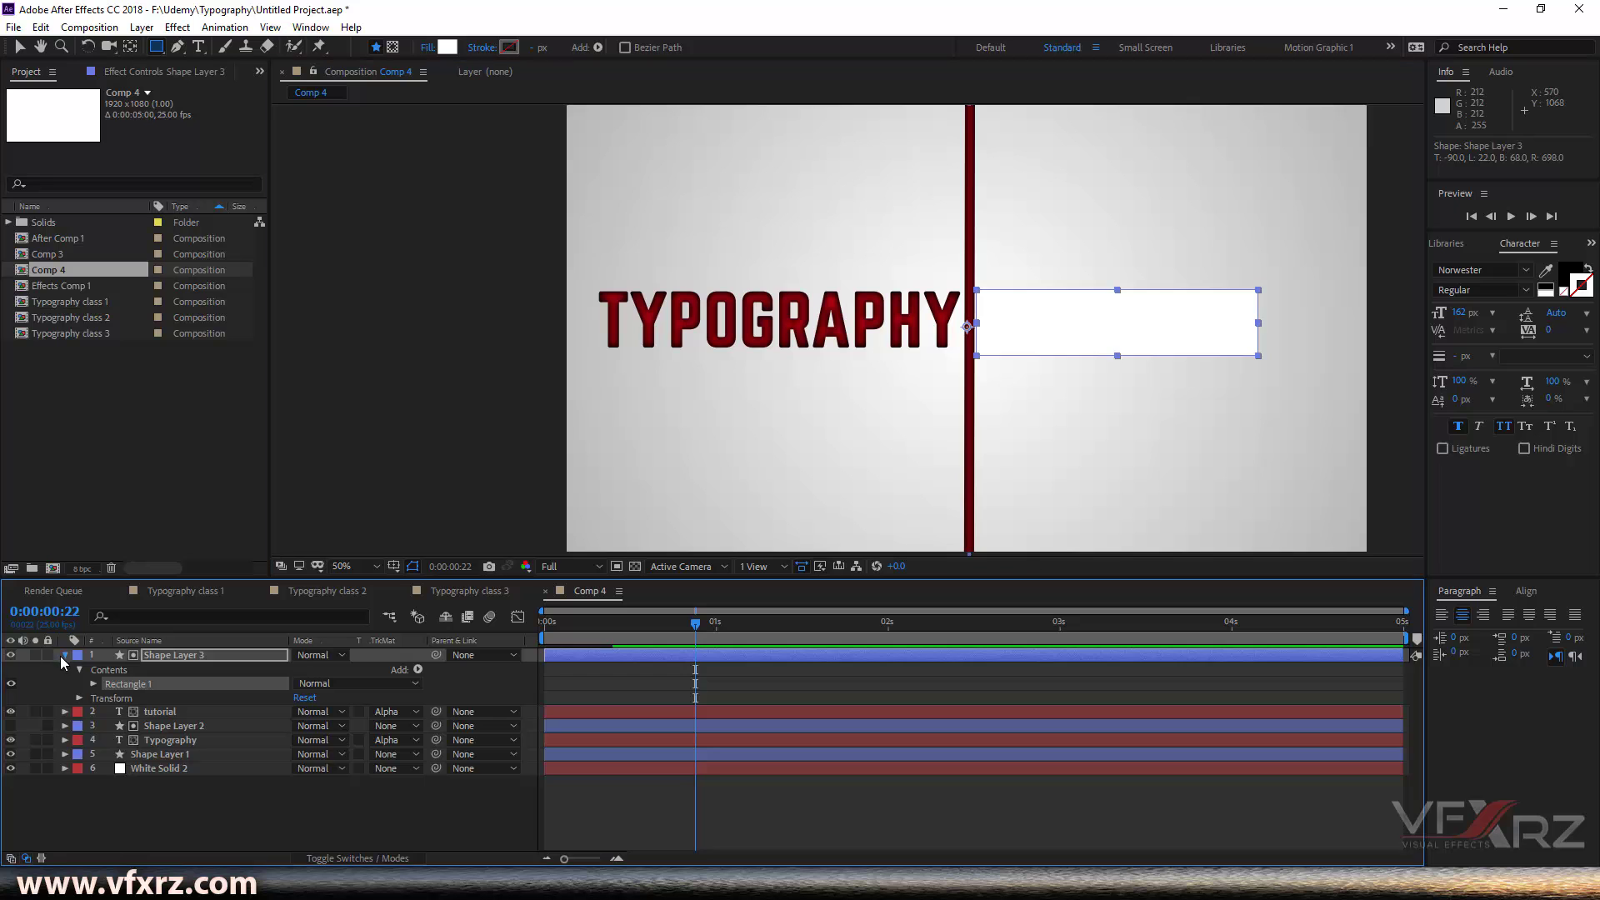
pyautogui.click(158, 669)
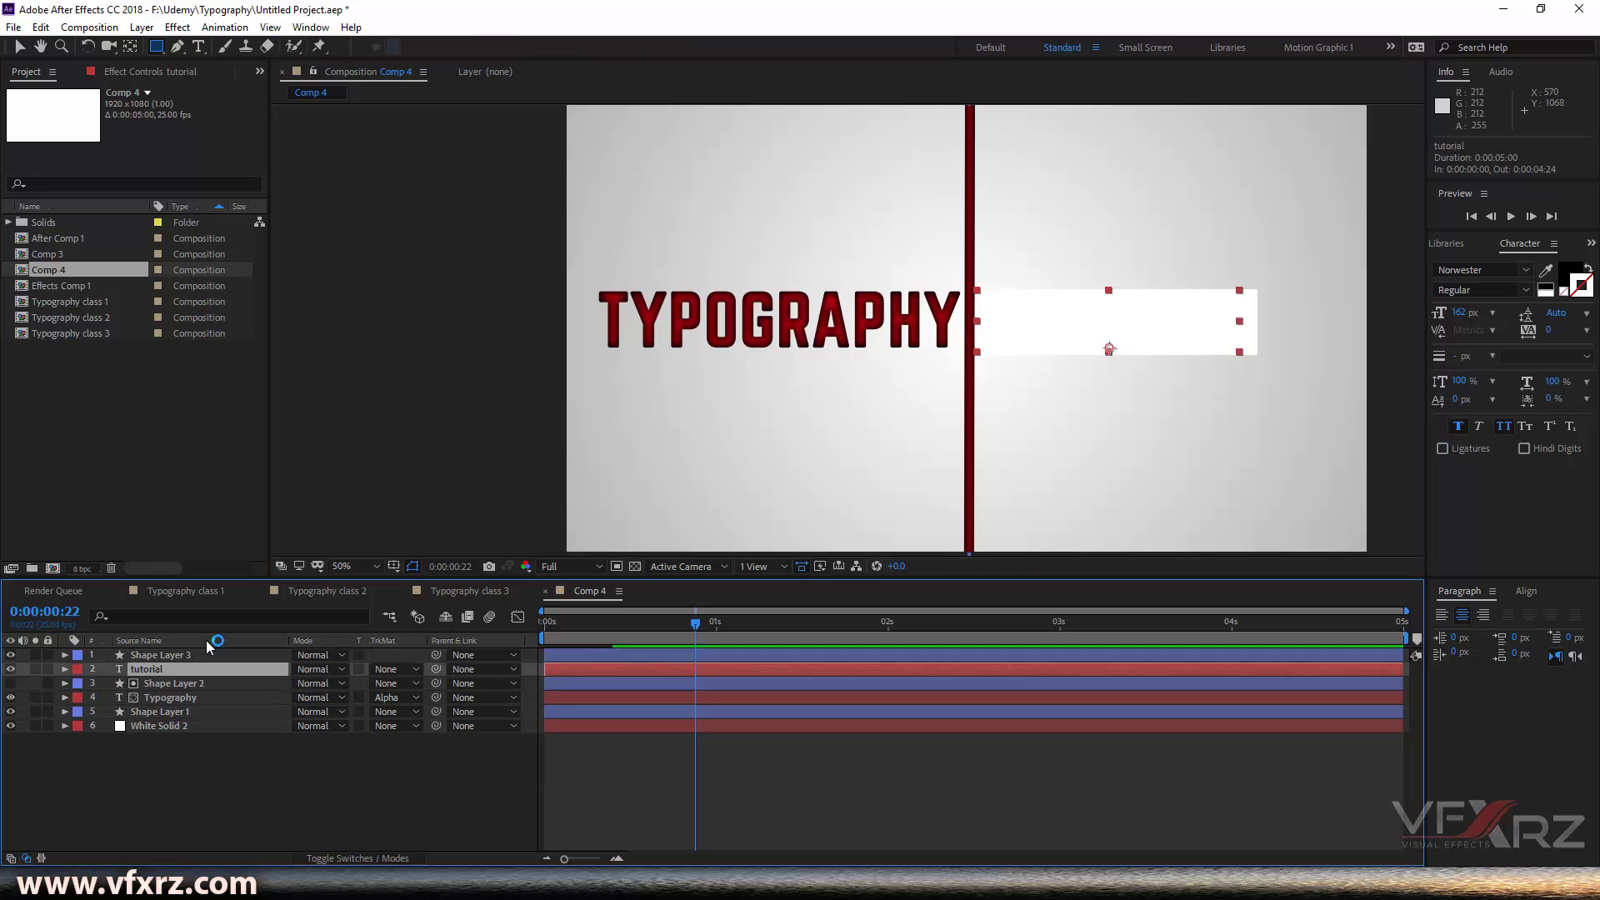
pyautogui.click(388, 669)
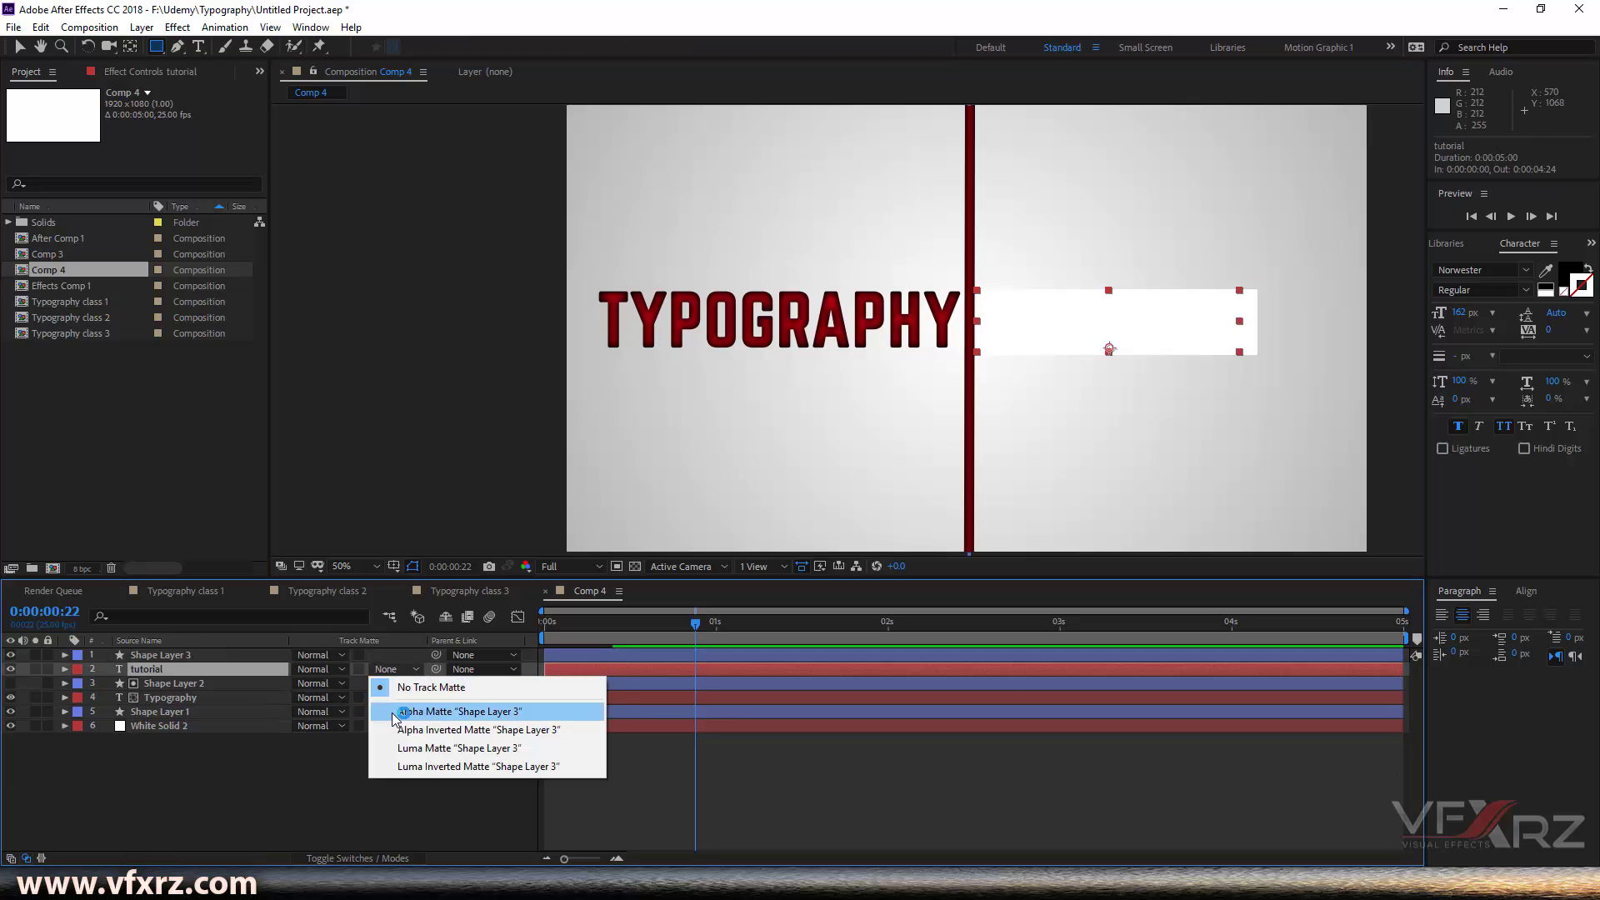
pyautogui.click(521, 713)
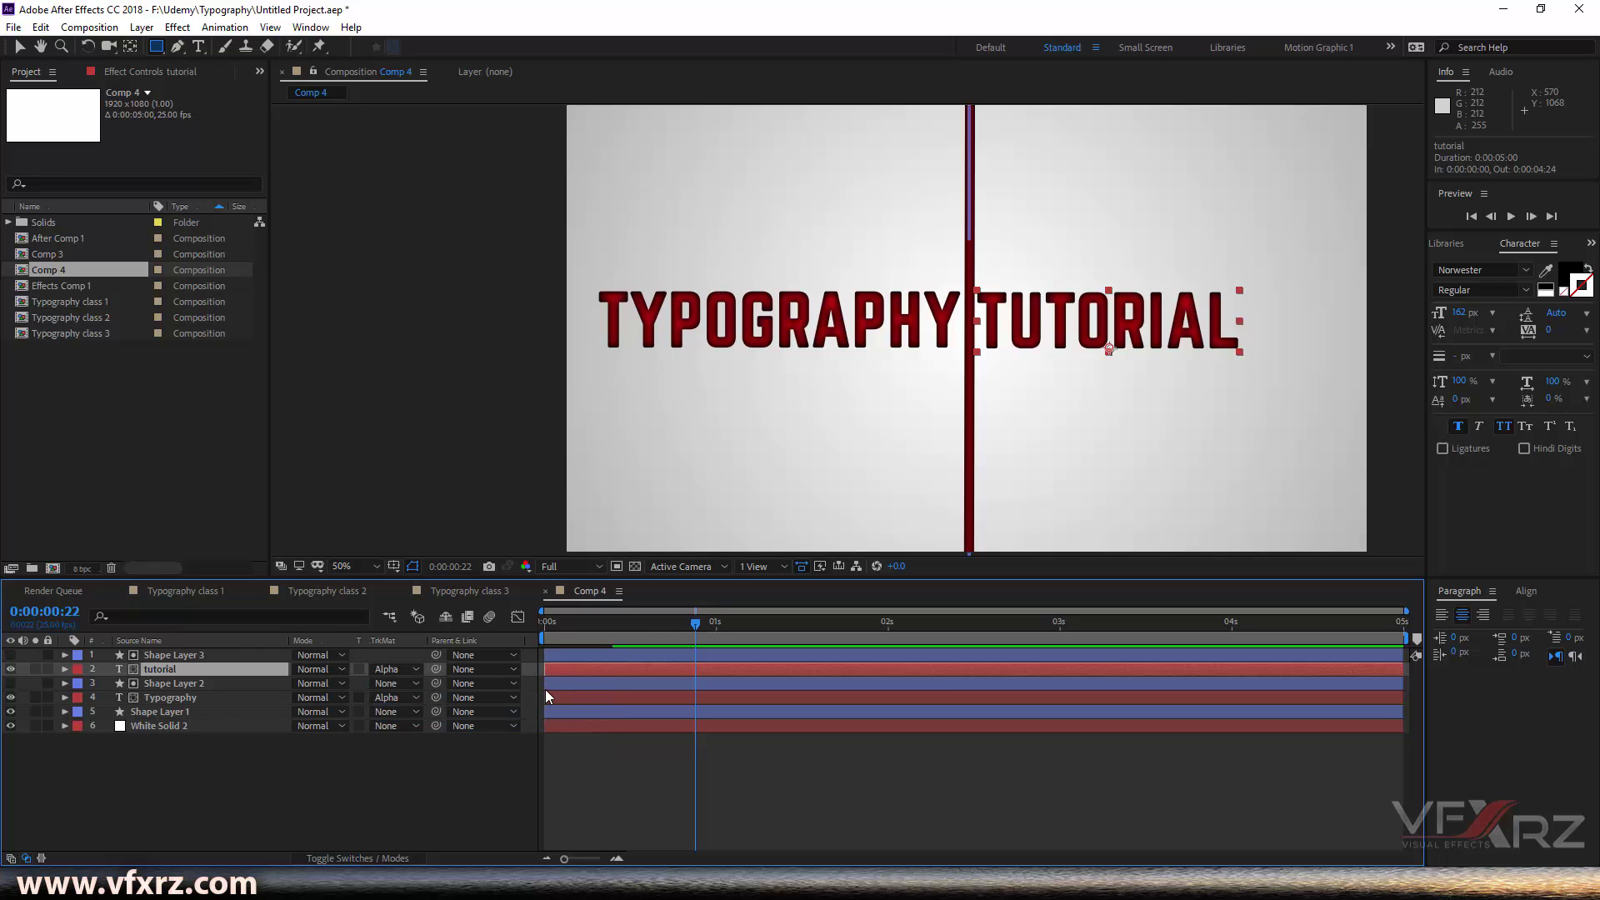
# Step: Start Position keyframes for the tutorial layer at 1 second and move the text past the line to 664, 580, outside its matte
pyautogui.moveTo(695, 623); pyautogui.dragTo(716, 623)
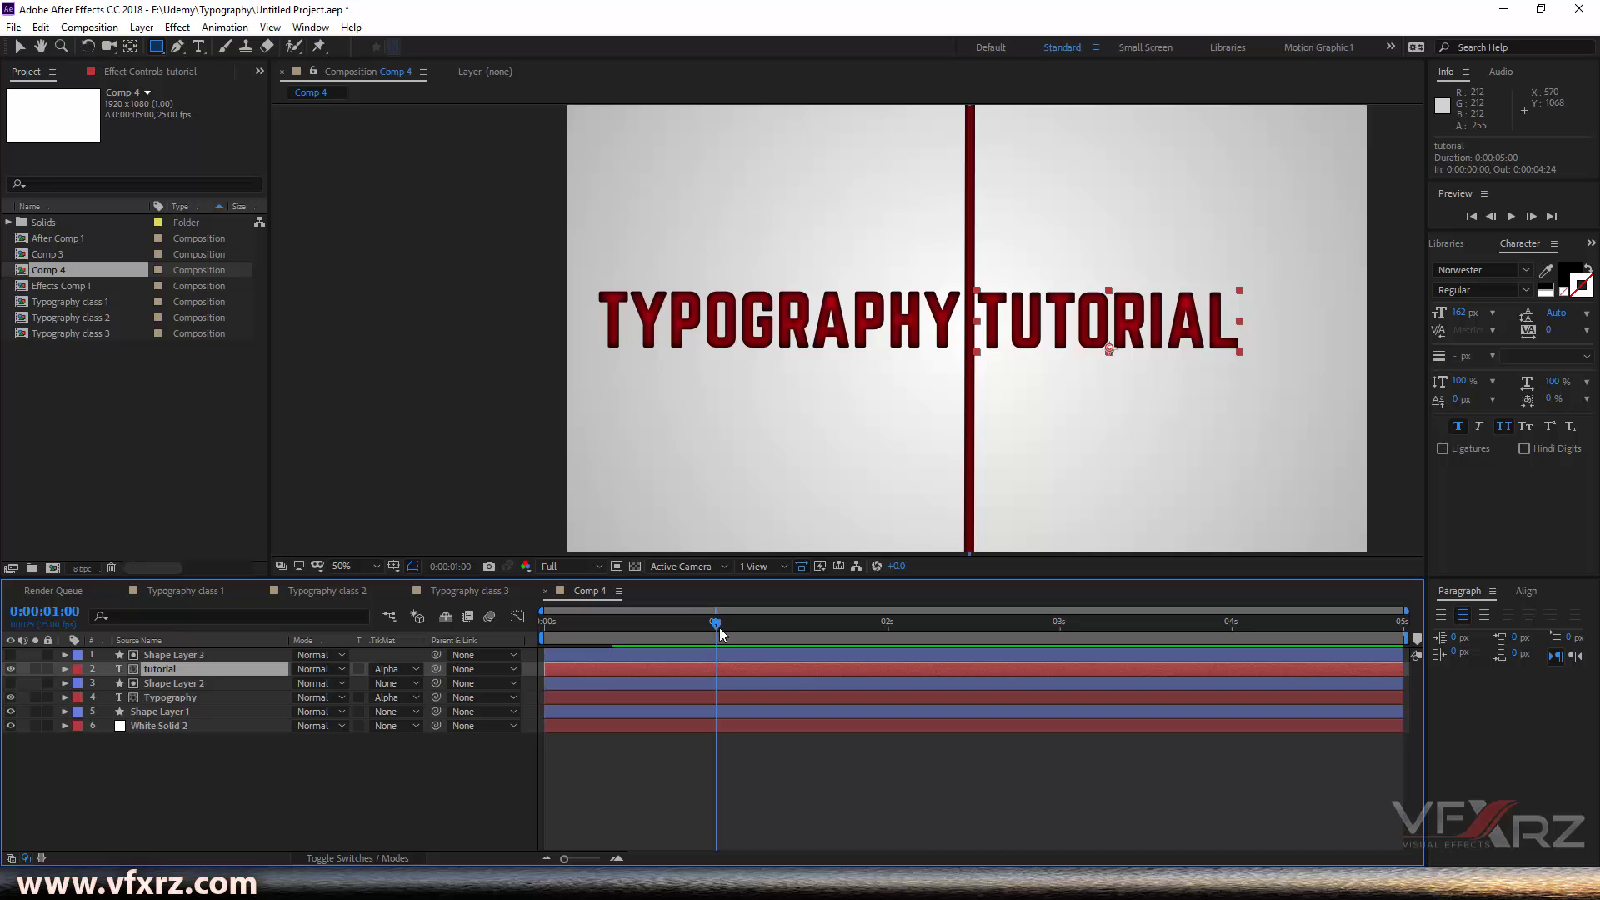
pyautogui.click(65, 669)
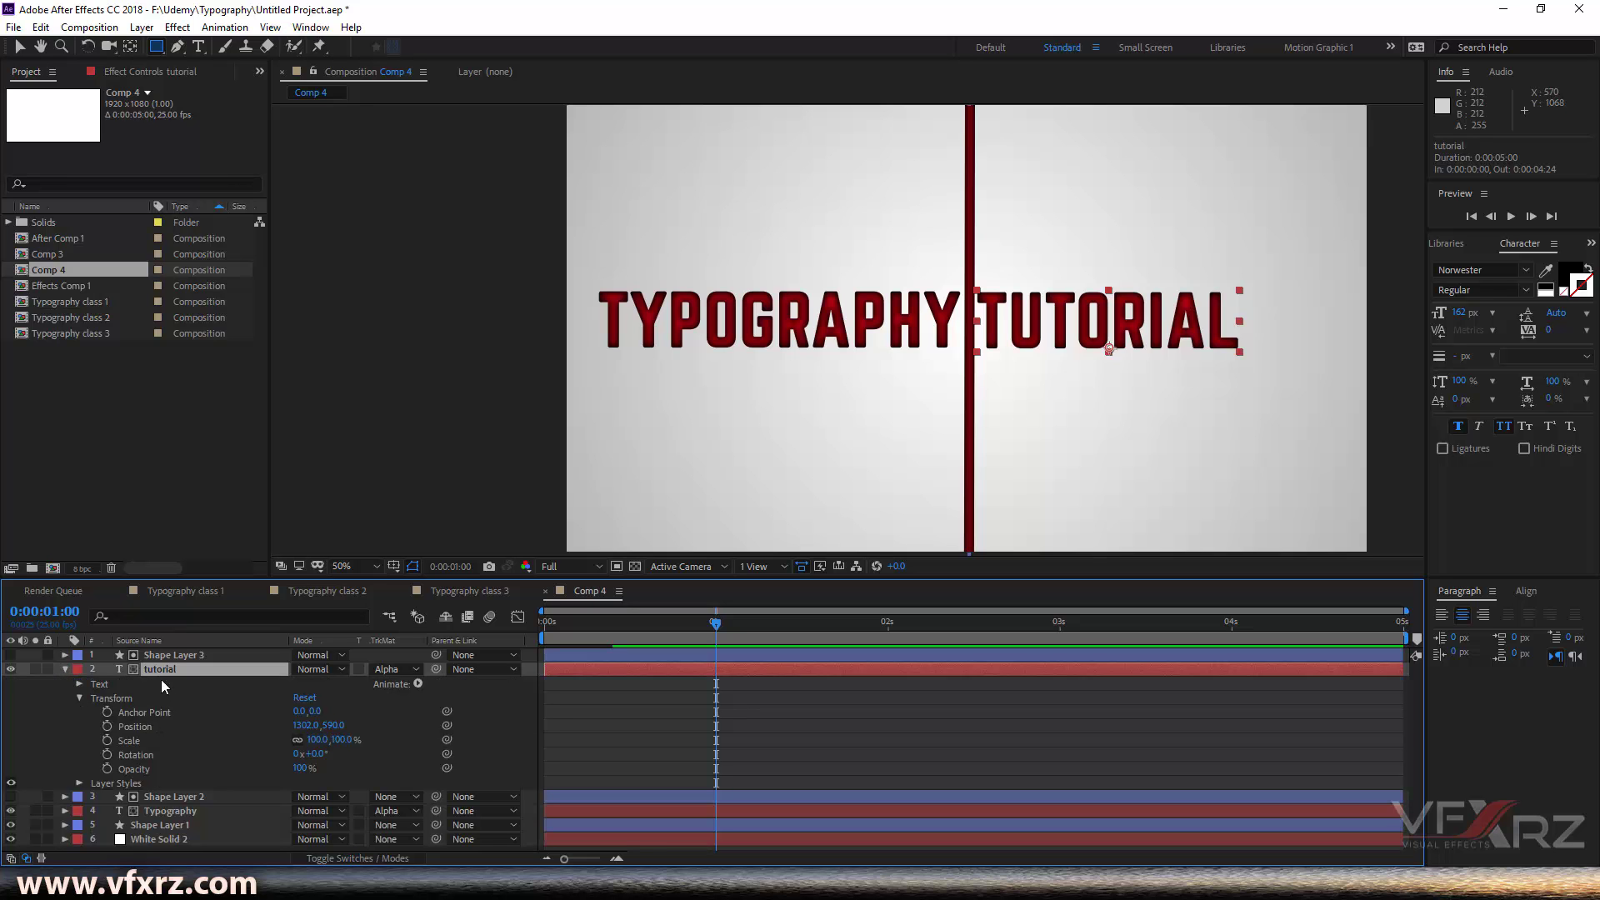
pyautogui.click(142, 727)
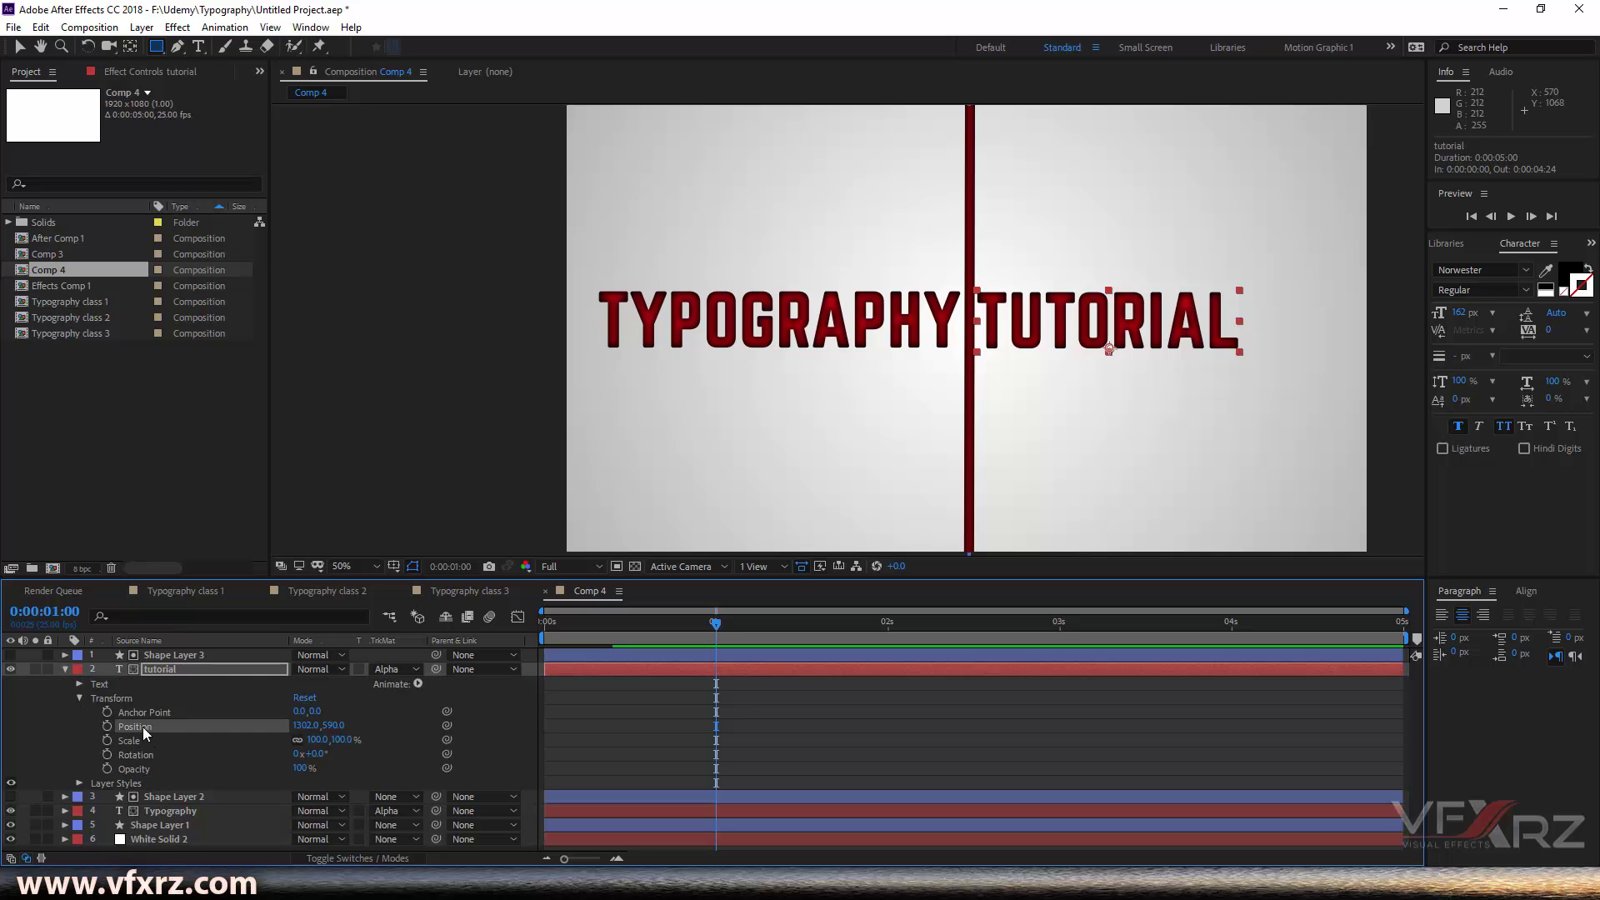
pyautogui.click(107, 726)
pyautogui.moveTo(882, 636); pyautogui.dragTo(886, 638)
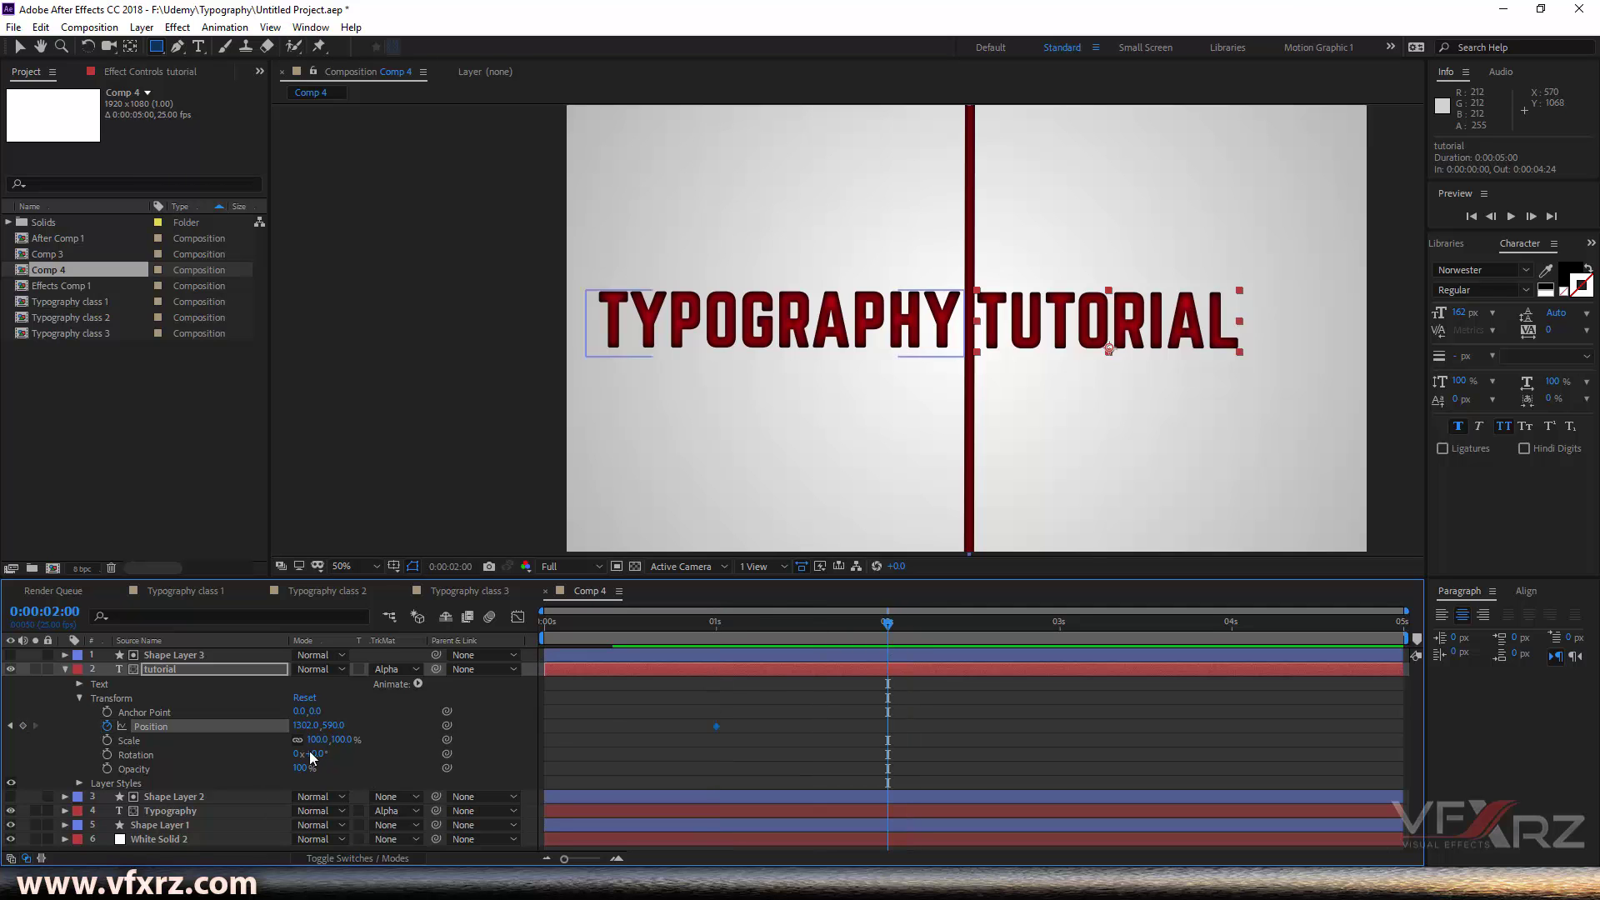
pyautogui.click(10, 726)
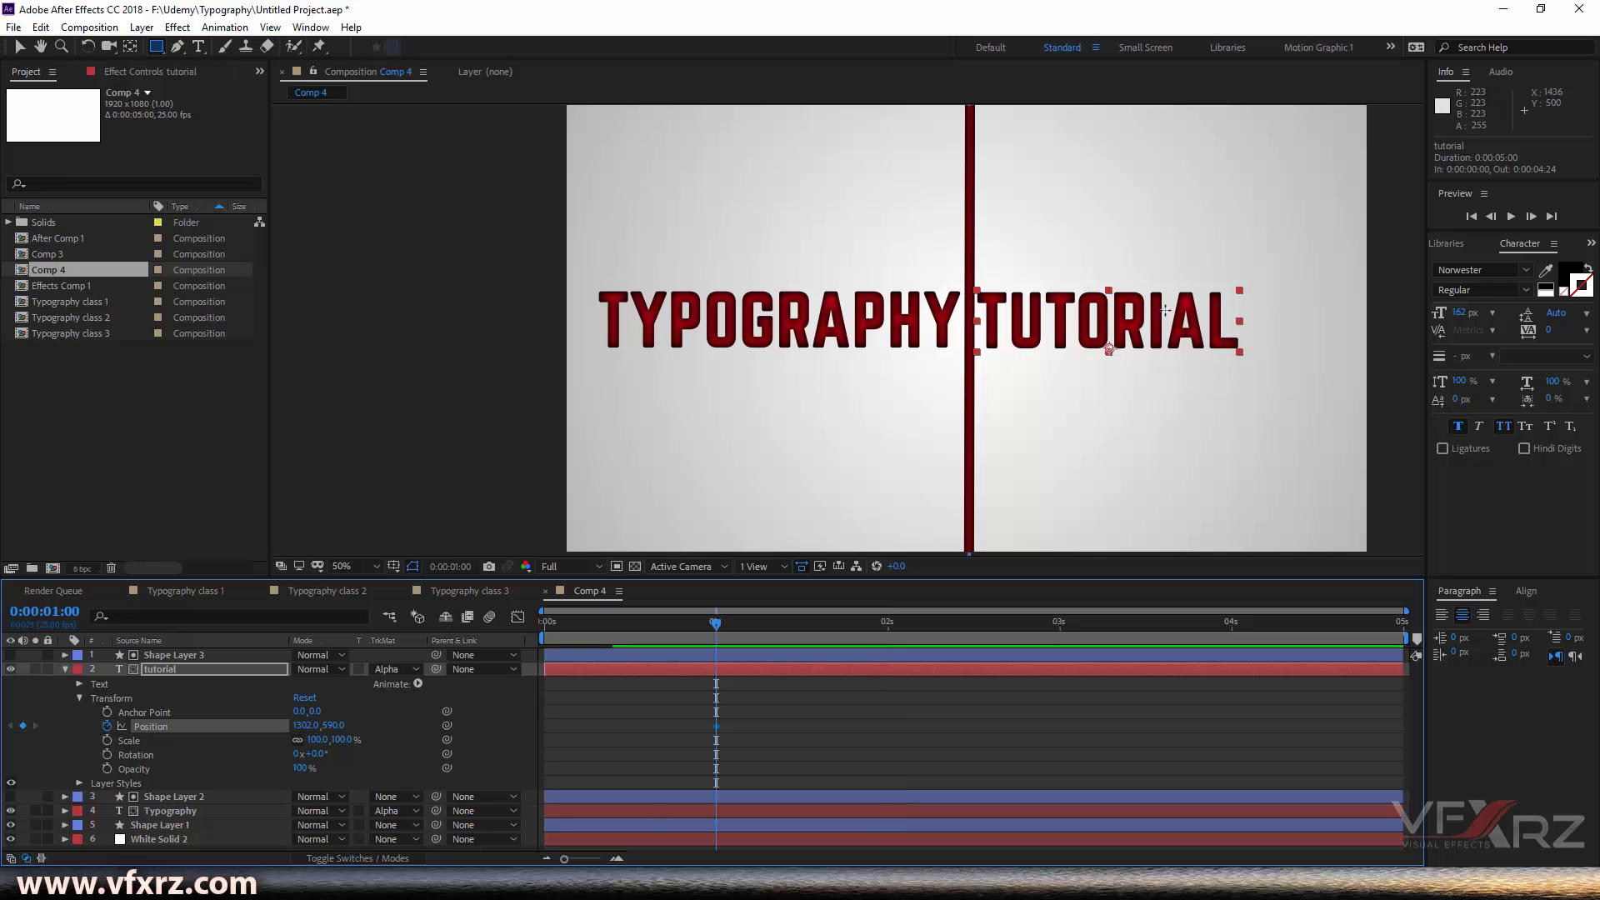
pyautogui.click(19, 46)
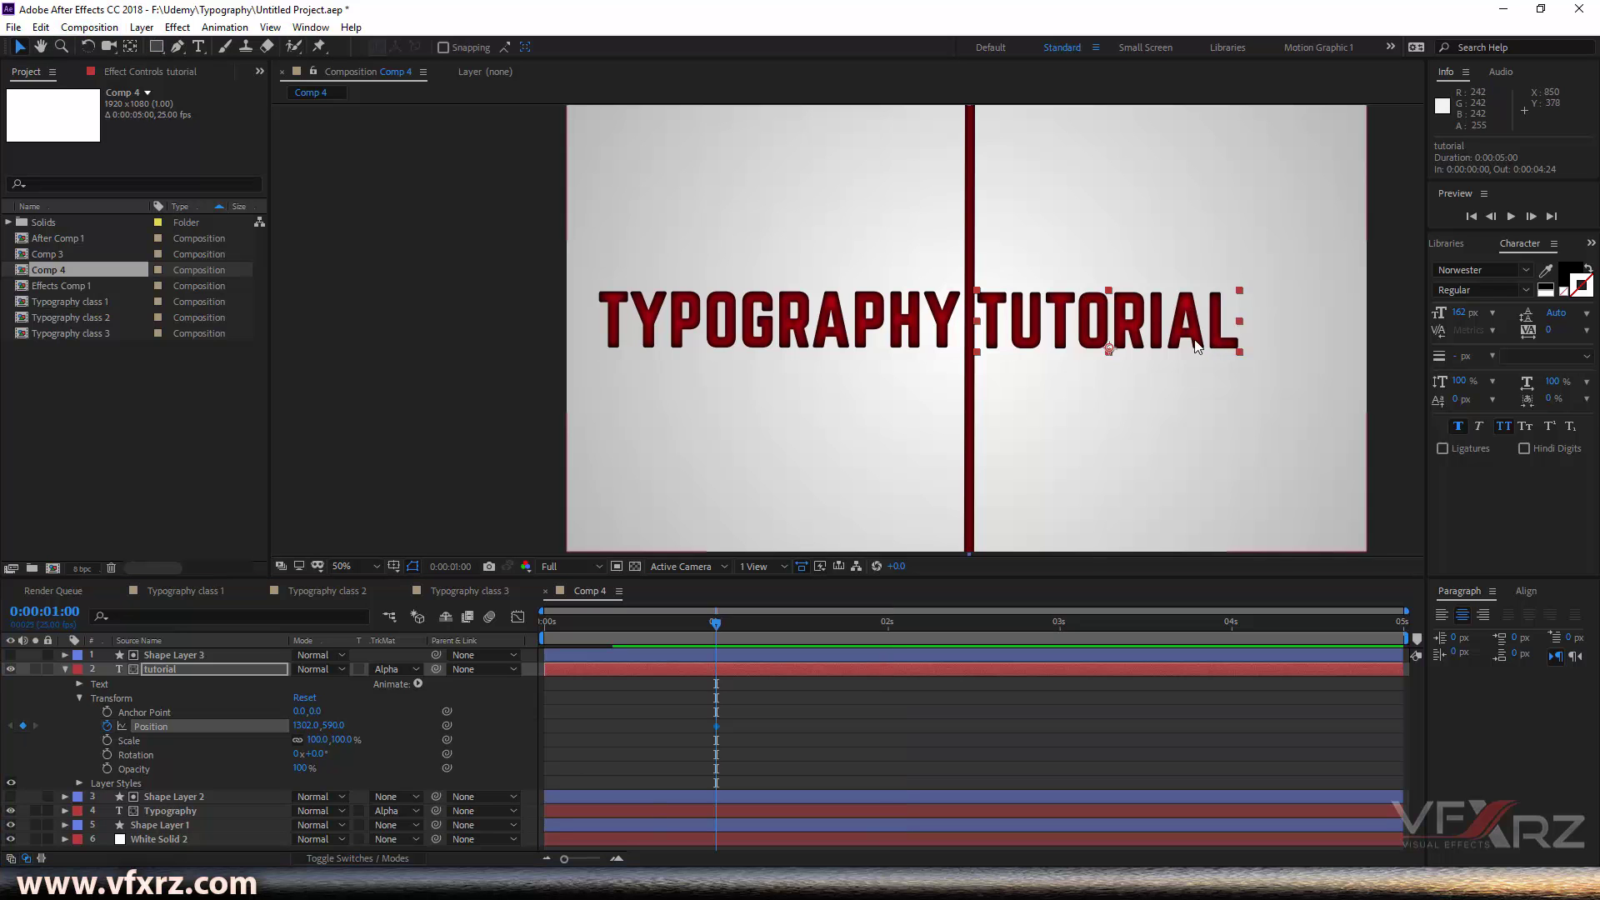
pyautogui.moveTo(1154, 334); pyautogui.dragTo(961, 342)
pyautogui.moveTo(933, 321); pyautogui.dragTo(949, 331)
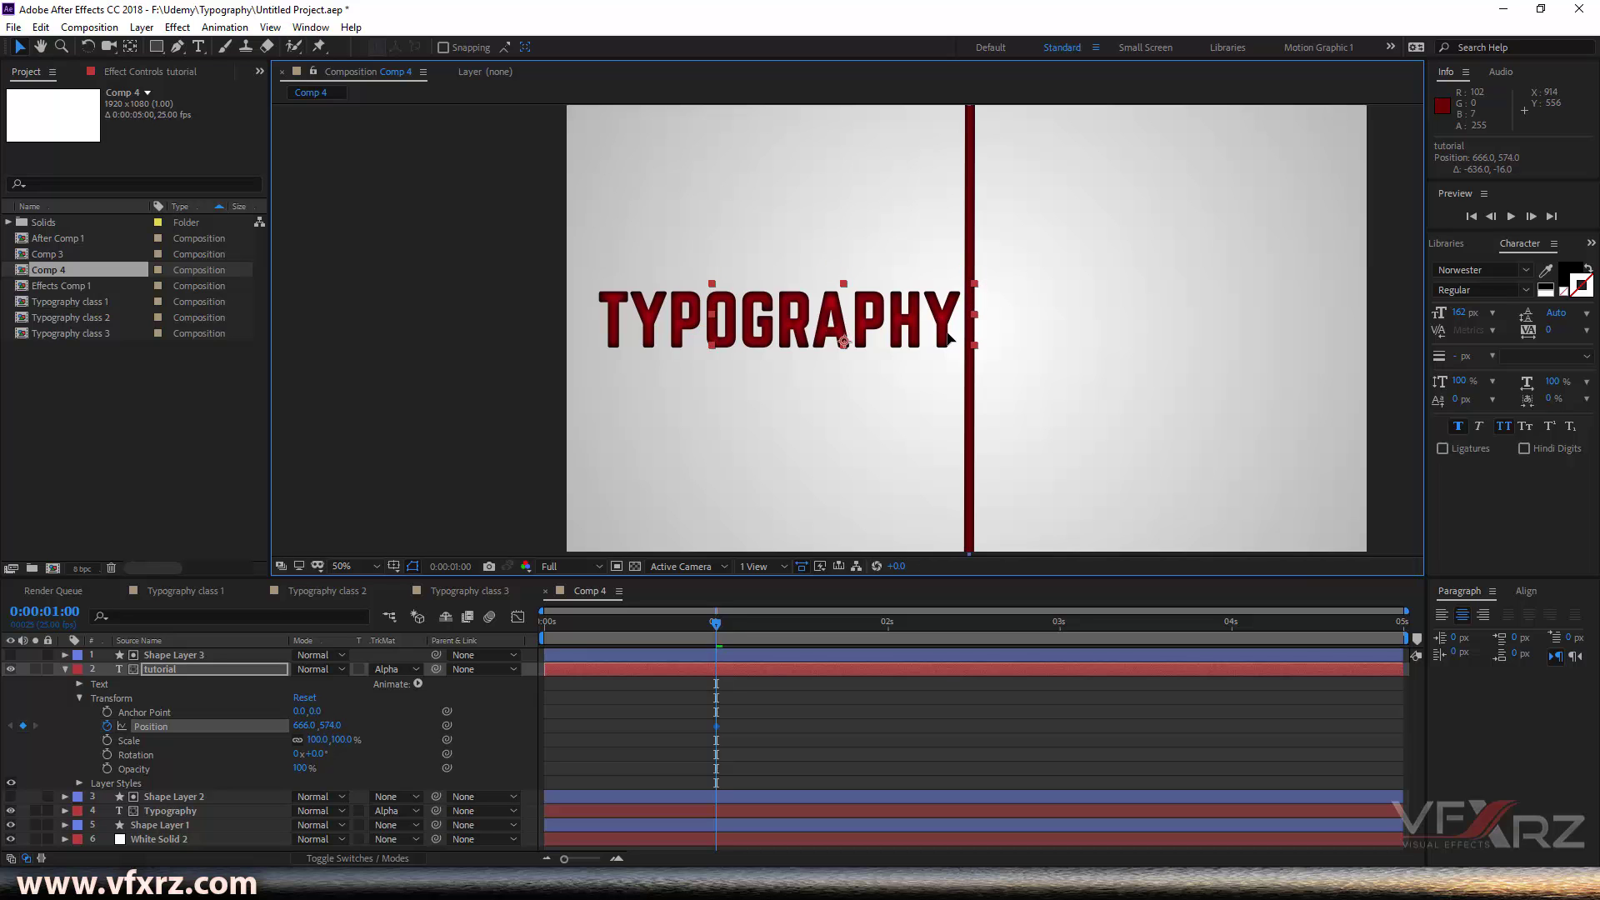
# Step: At 2 seconds, move the tutorial text back beside the line to position 1296, 594, and return the current time to the start
pyautogui.press('space')
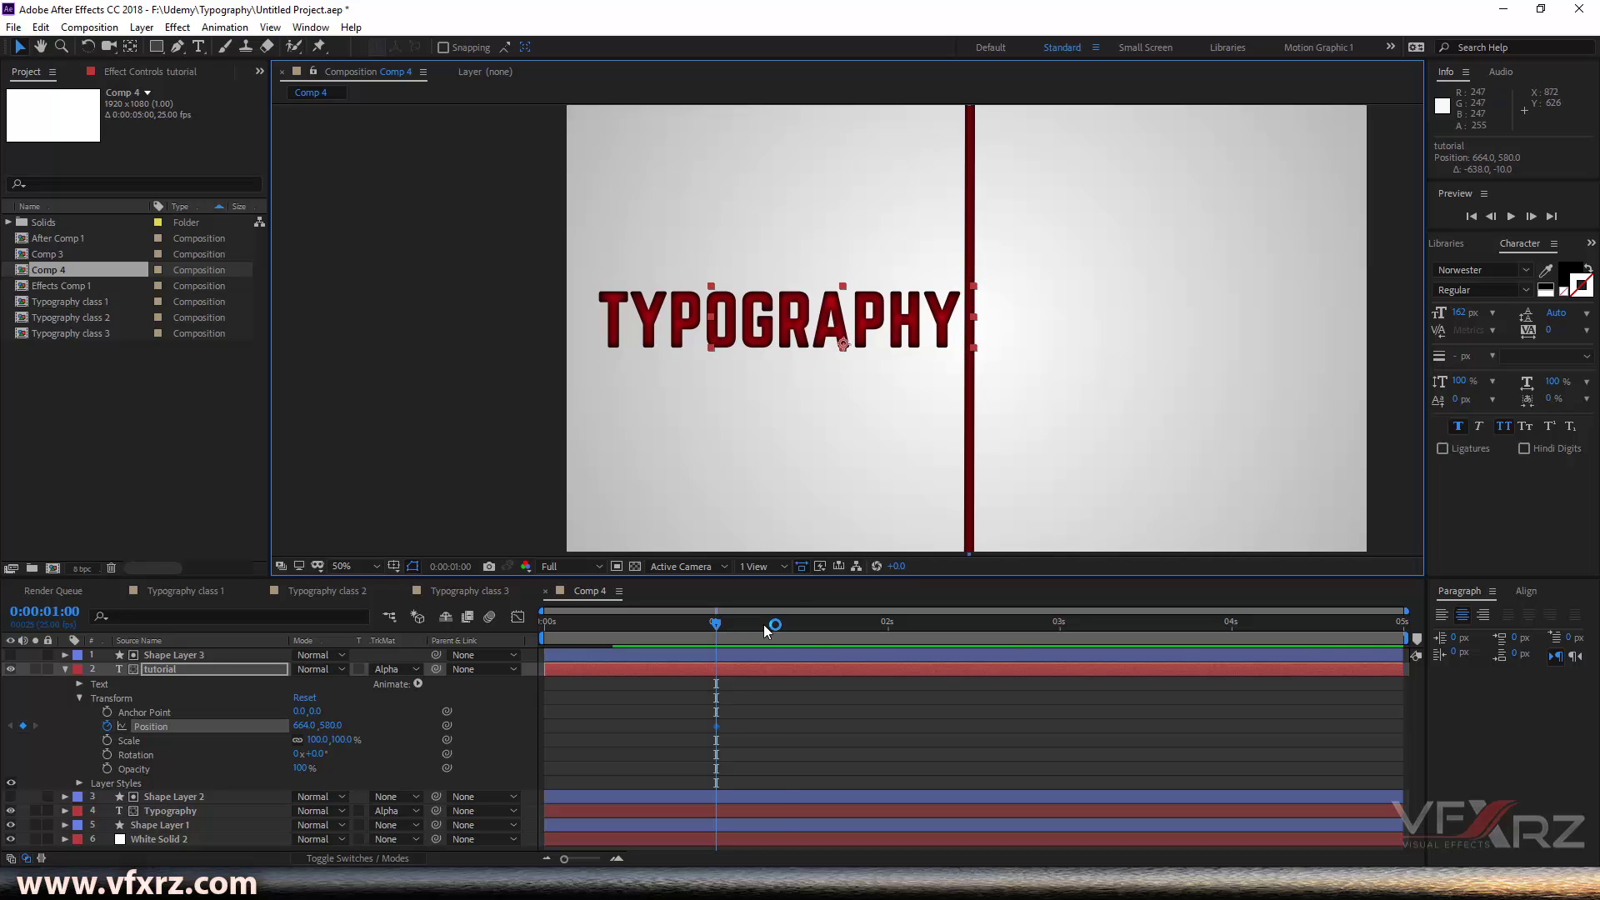
pyautogui.click(895, 625)
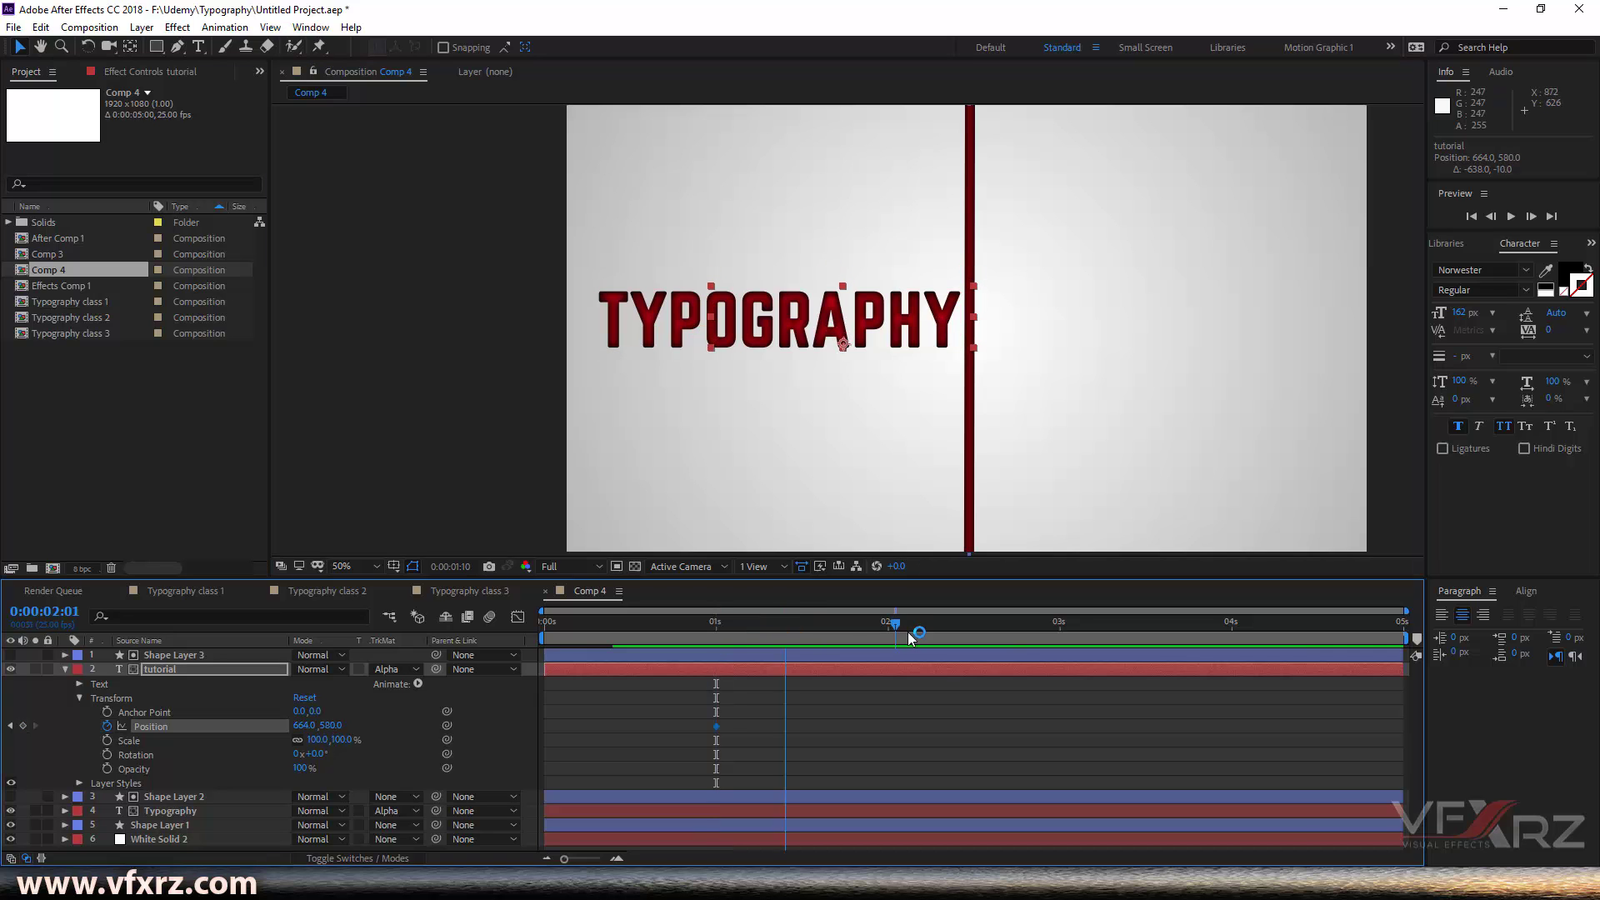
pyautogui.moveTo(850, 333); pyautogui.dragTo(1065, 333)
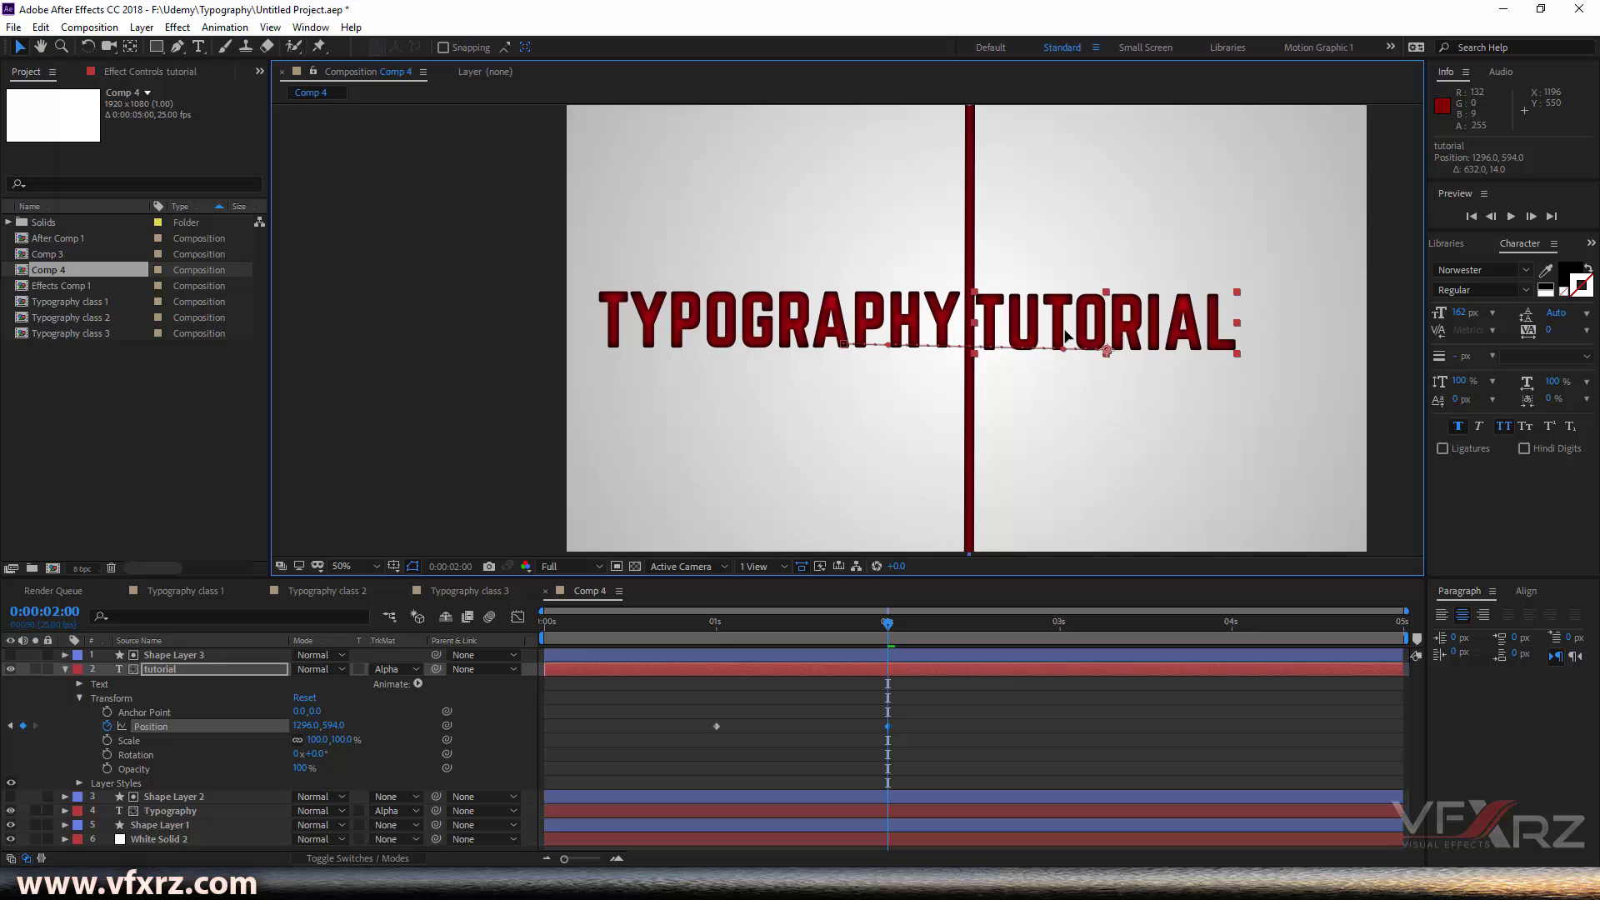
pyautogui.moveTo(880, 627); pyautogui.dragTo(506, 667)
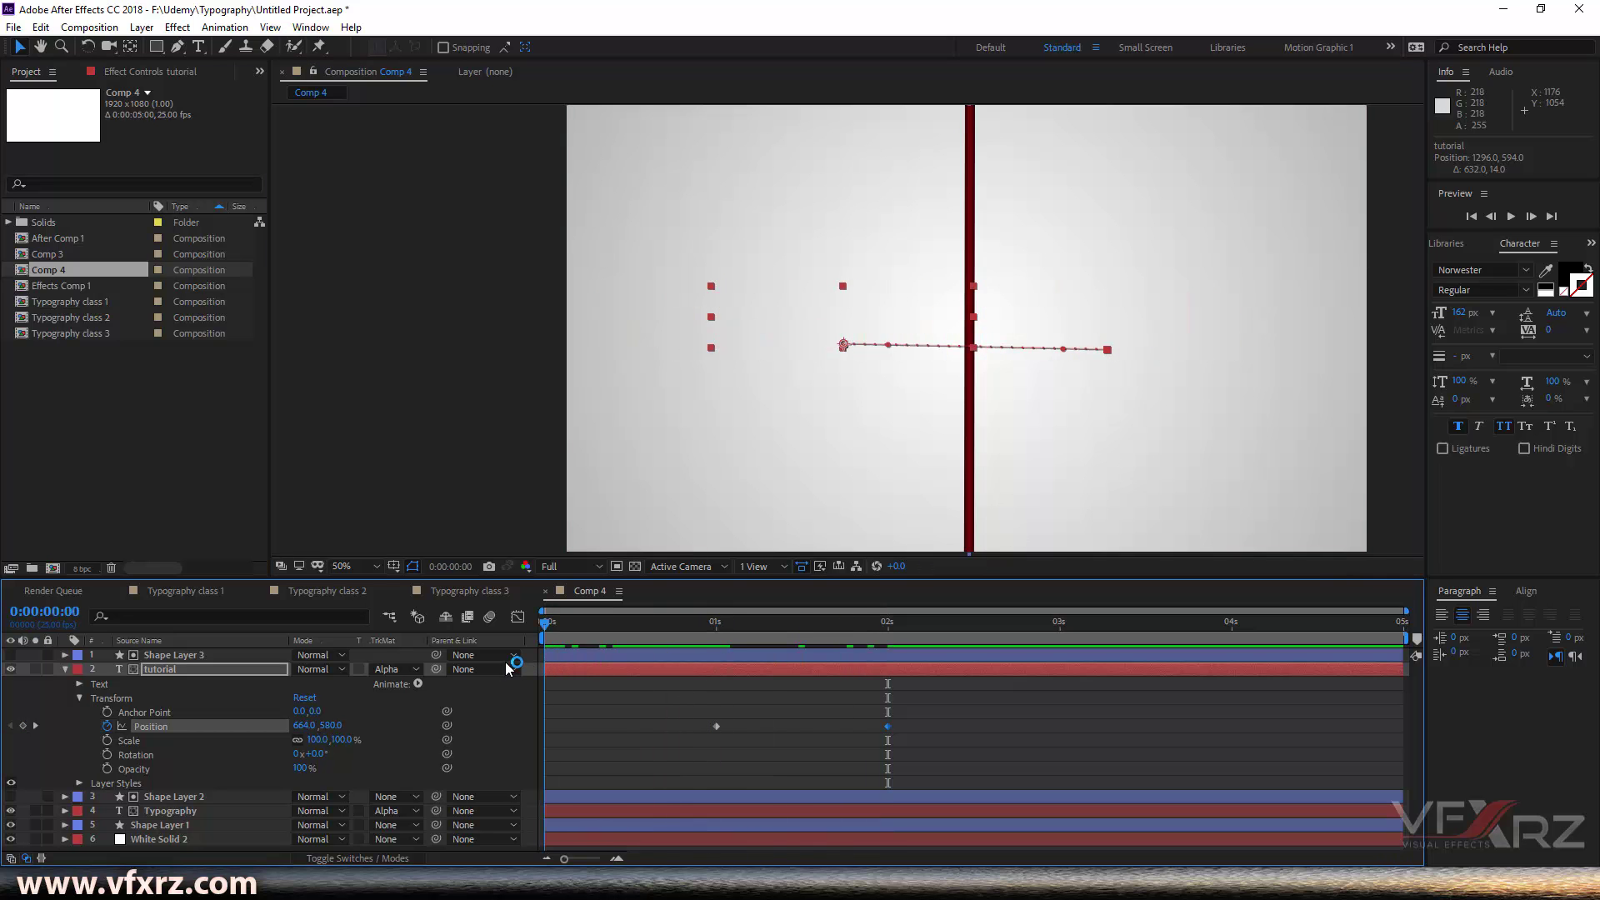
# Step: Preview the Comp 4 animation and scrub around the 2-second mark to check how the tutorial text slides out
pyautogui.press('space')
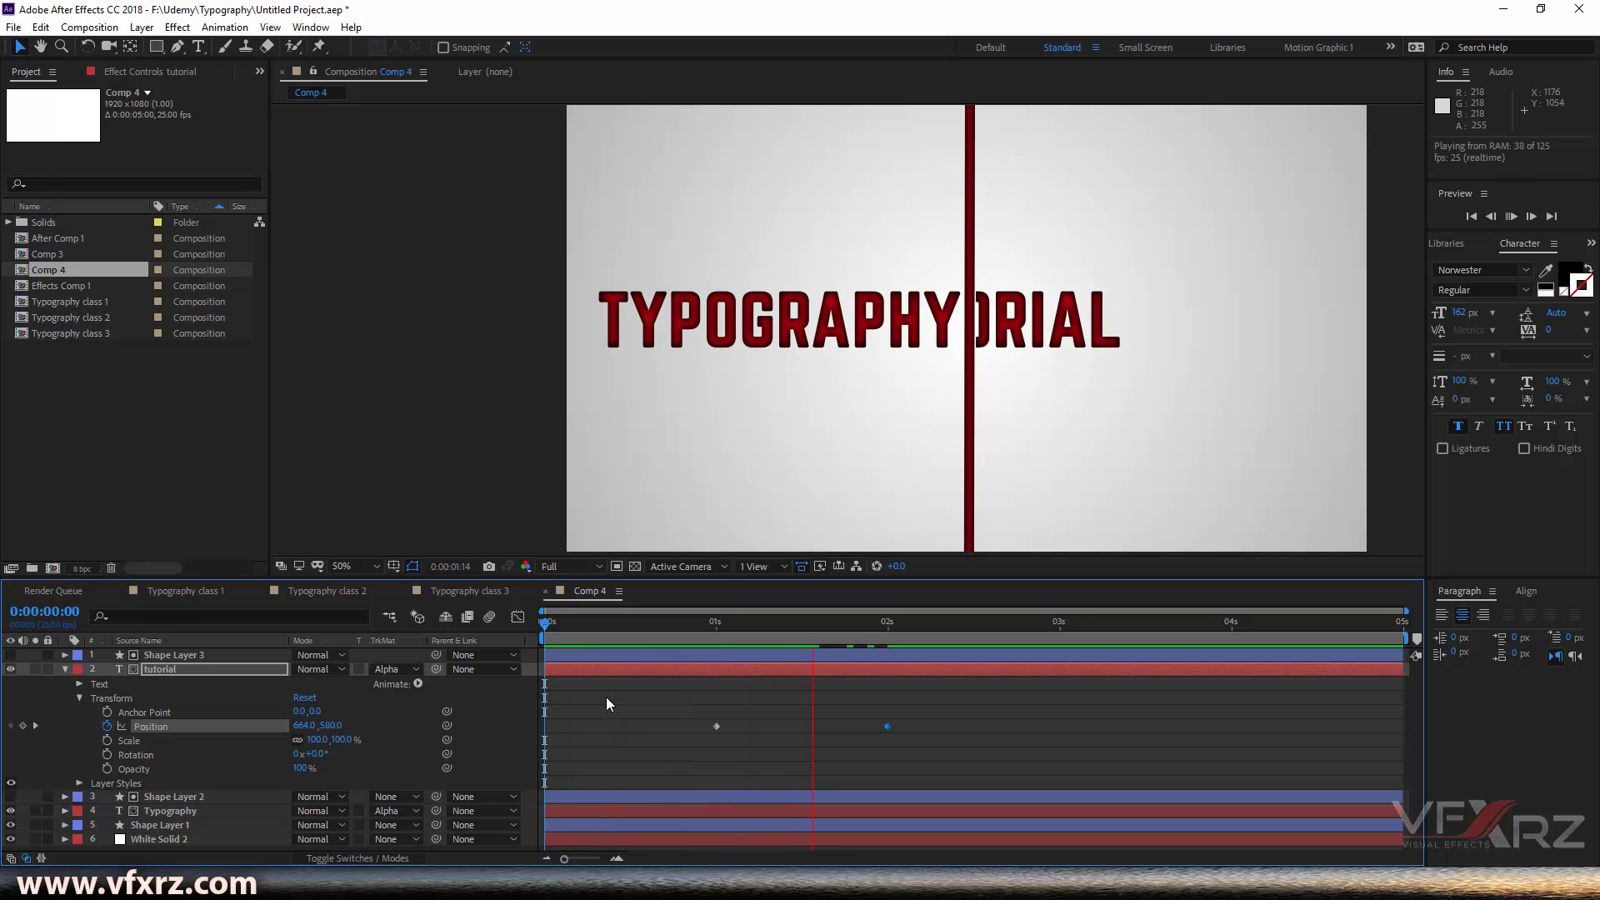
pyautogui.press('space')
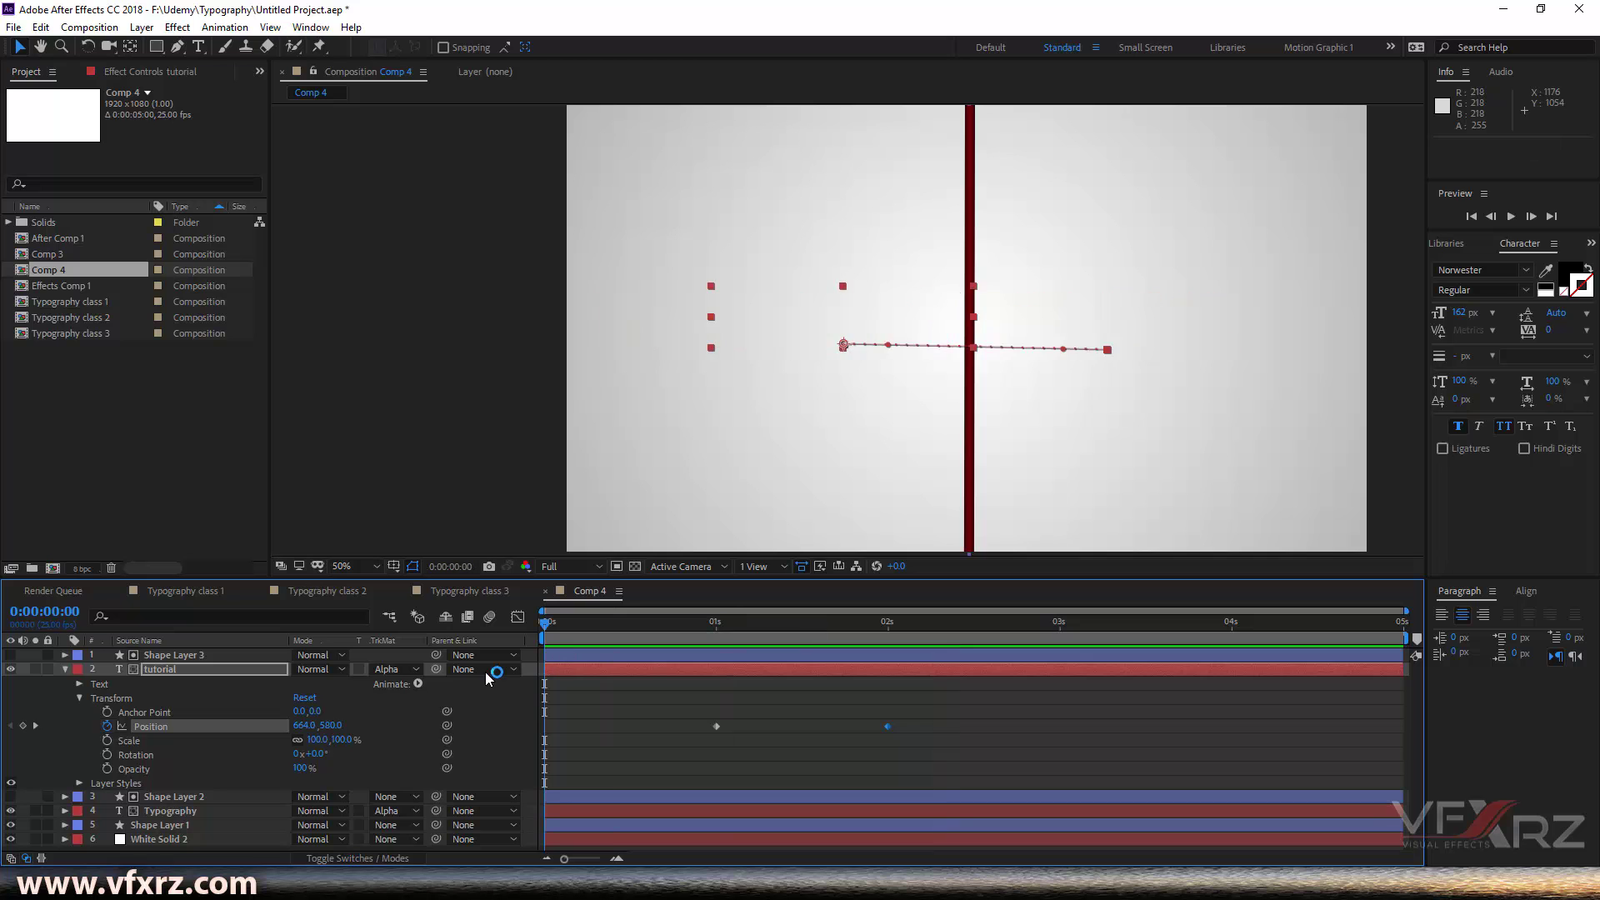
pyautogui.press('space')
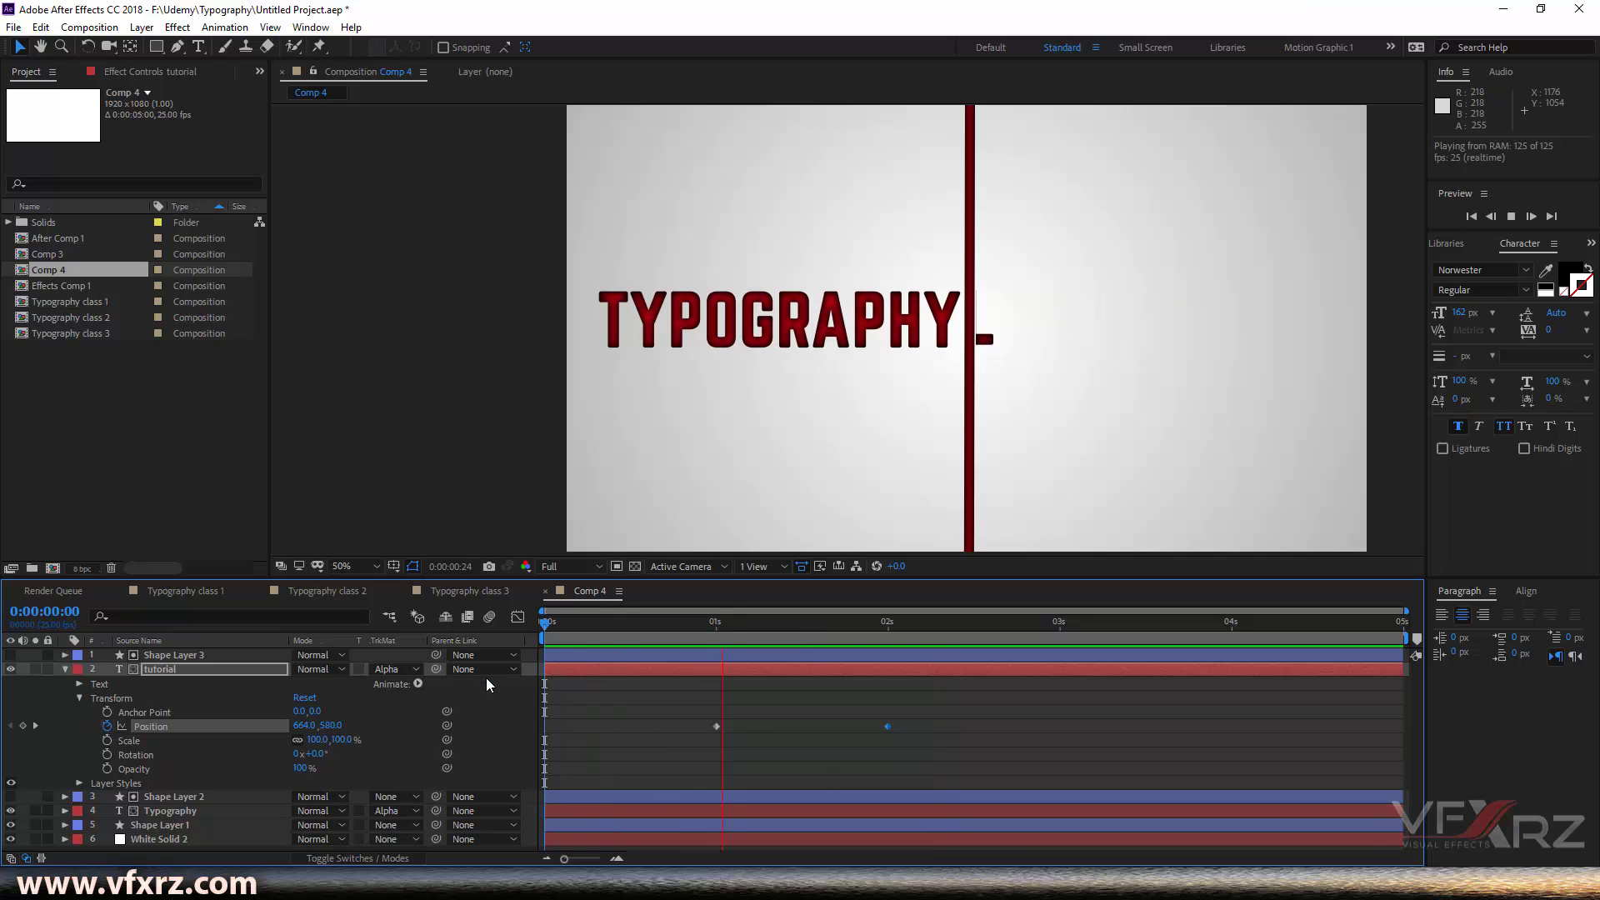
pyautogui.moveTo(857, 621); pyautogui.dragTo(909, 627)
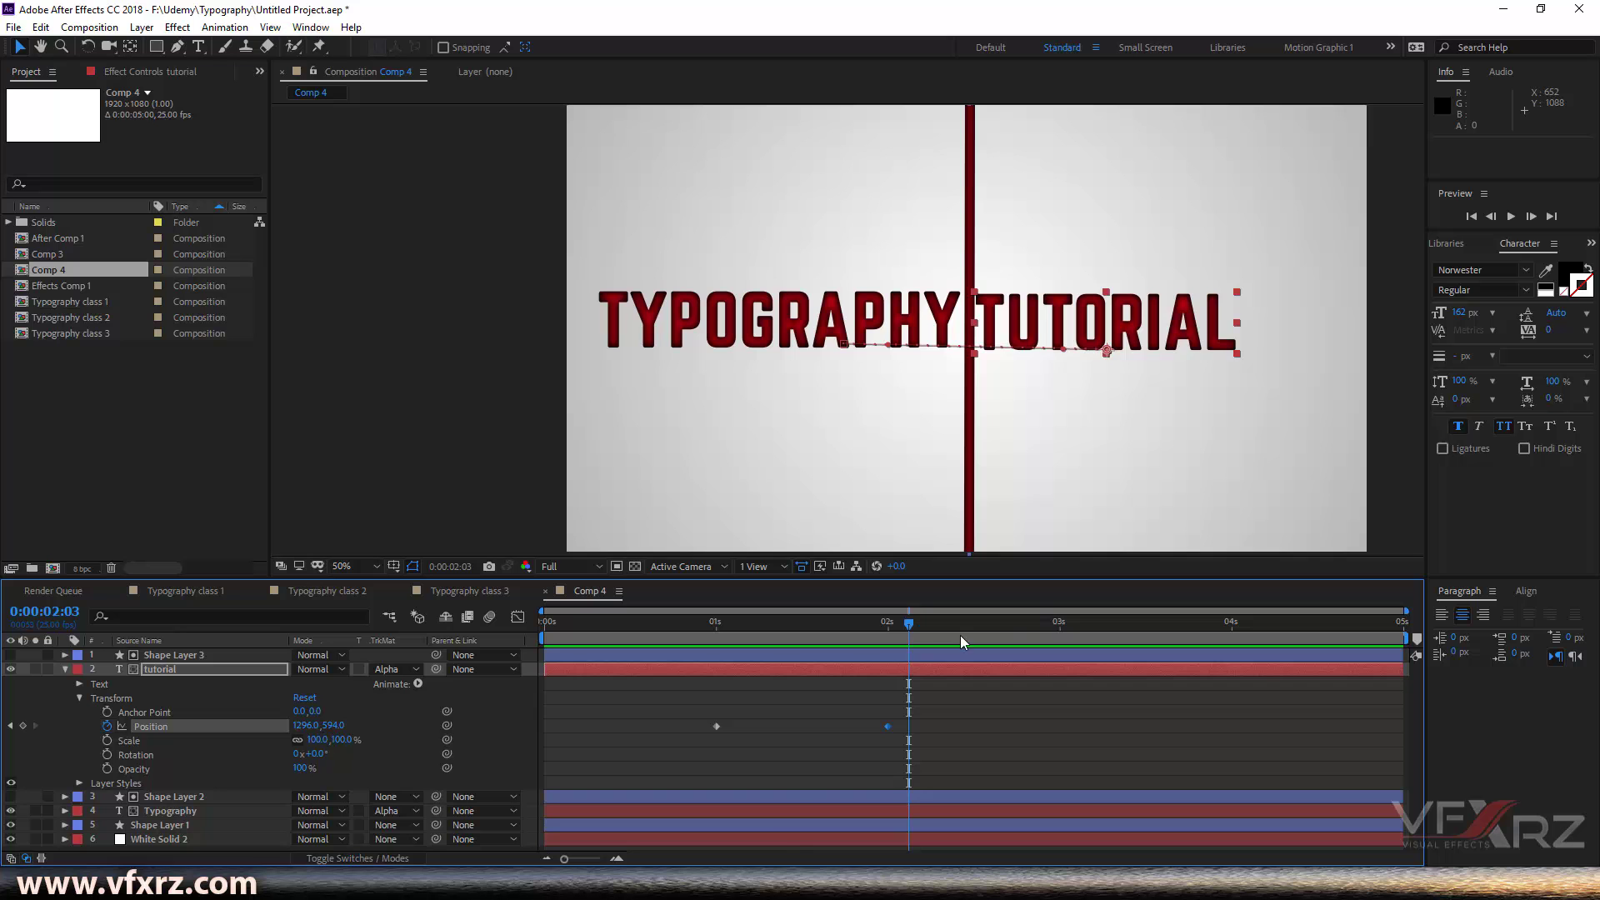
pyautogui.moveTo(912, 623); pyautogui.dragTo(847, 627)
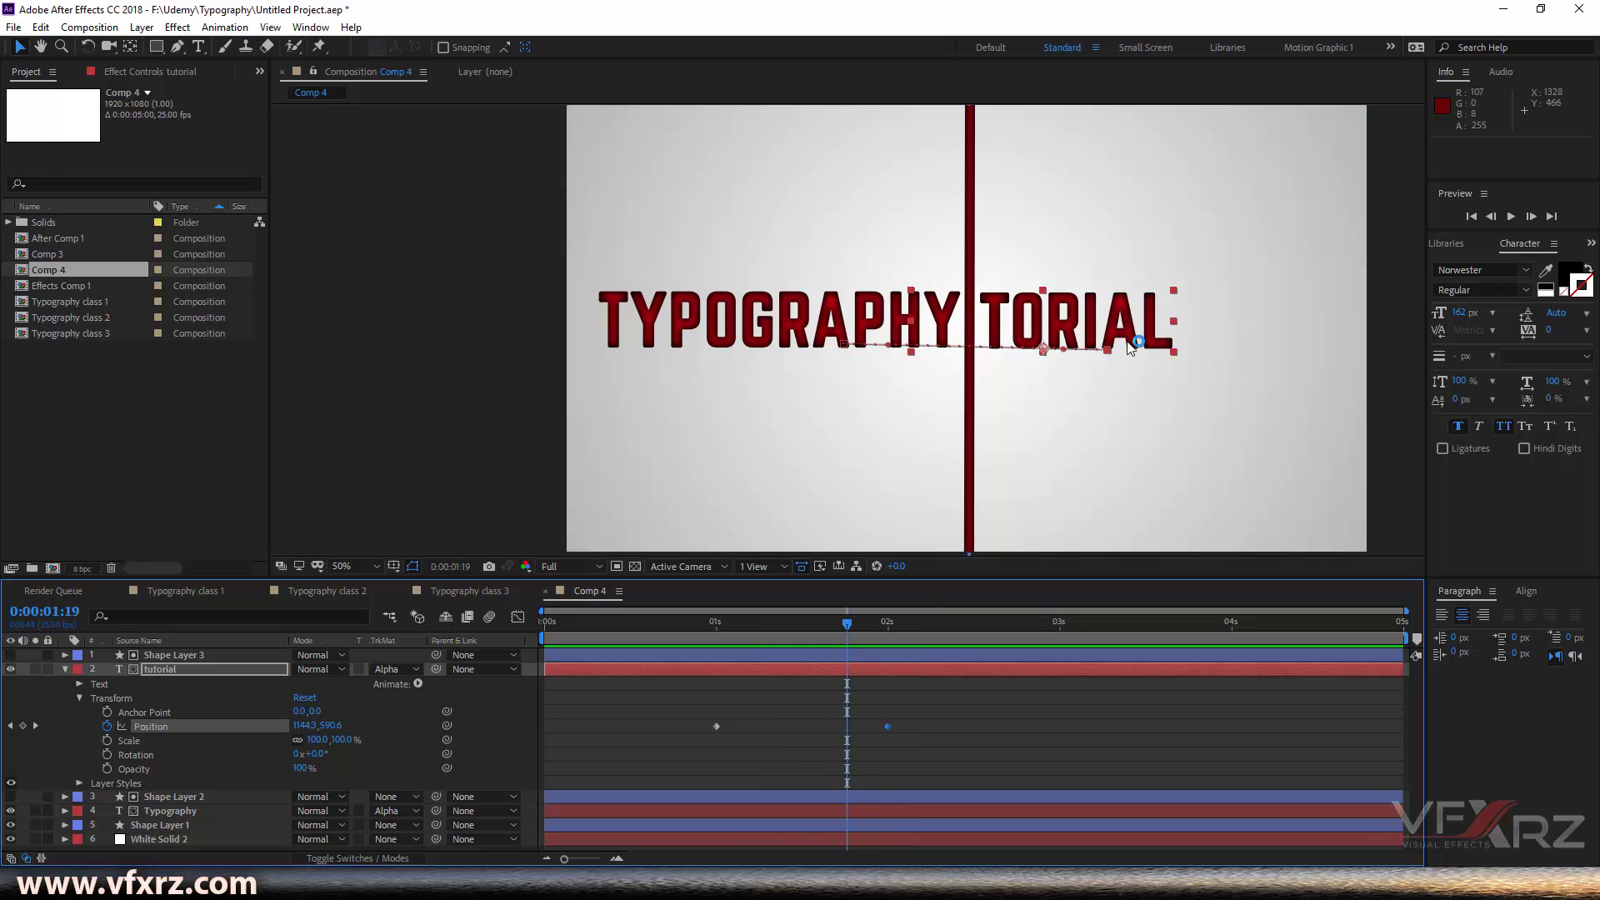
# Step: Move the tutorial layer's end Position keyframe earlier to 0:00:01:11 for a faster slide, previewing the timing, and collapse the layer
pyautogui.click(888, 626)
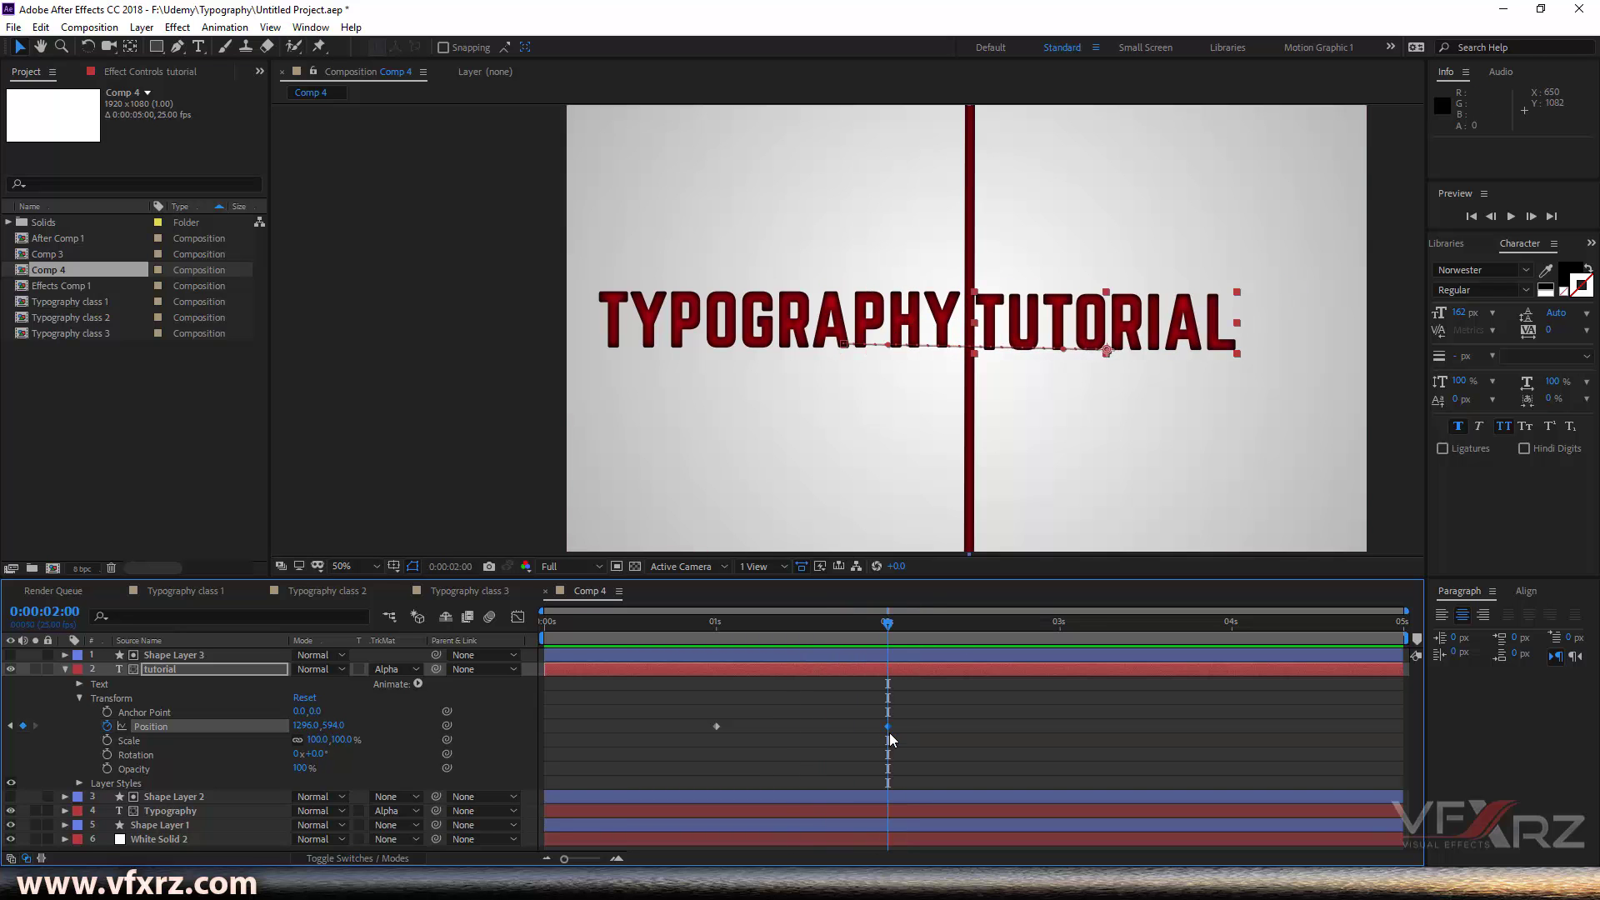
pyautogui.moveTo(887, 727); pyautogui.dragTo(805, 731)
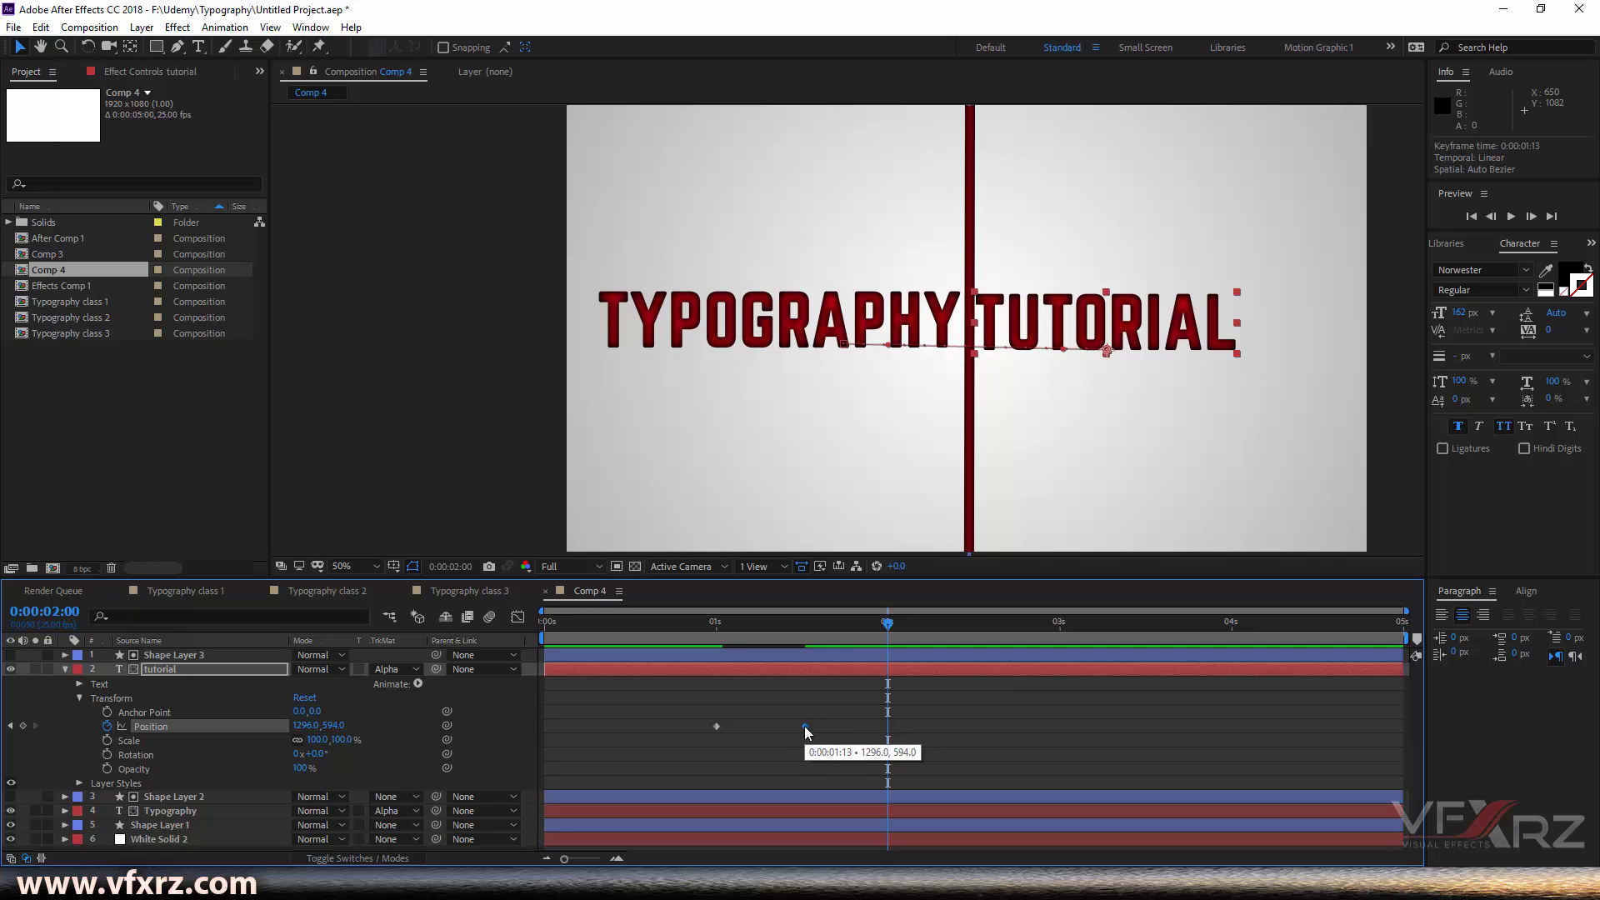
pyautogui.moveTo(829, 630); pyautogui.dragTo(802, 650)
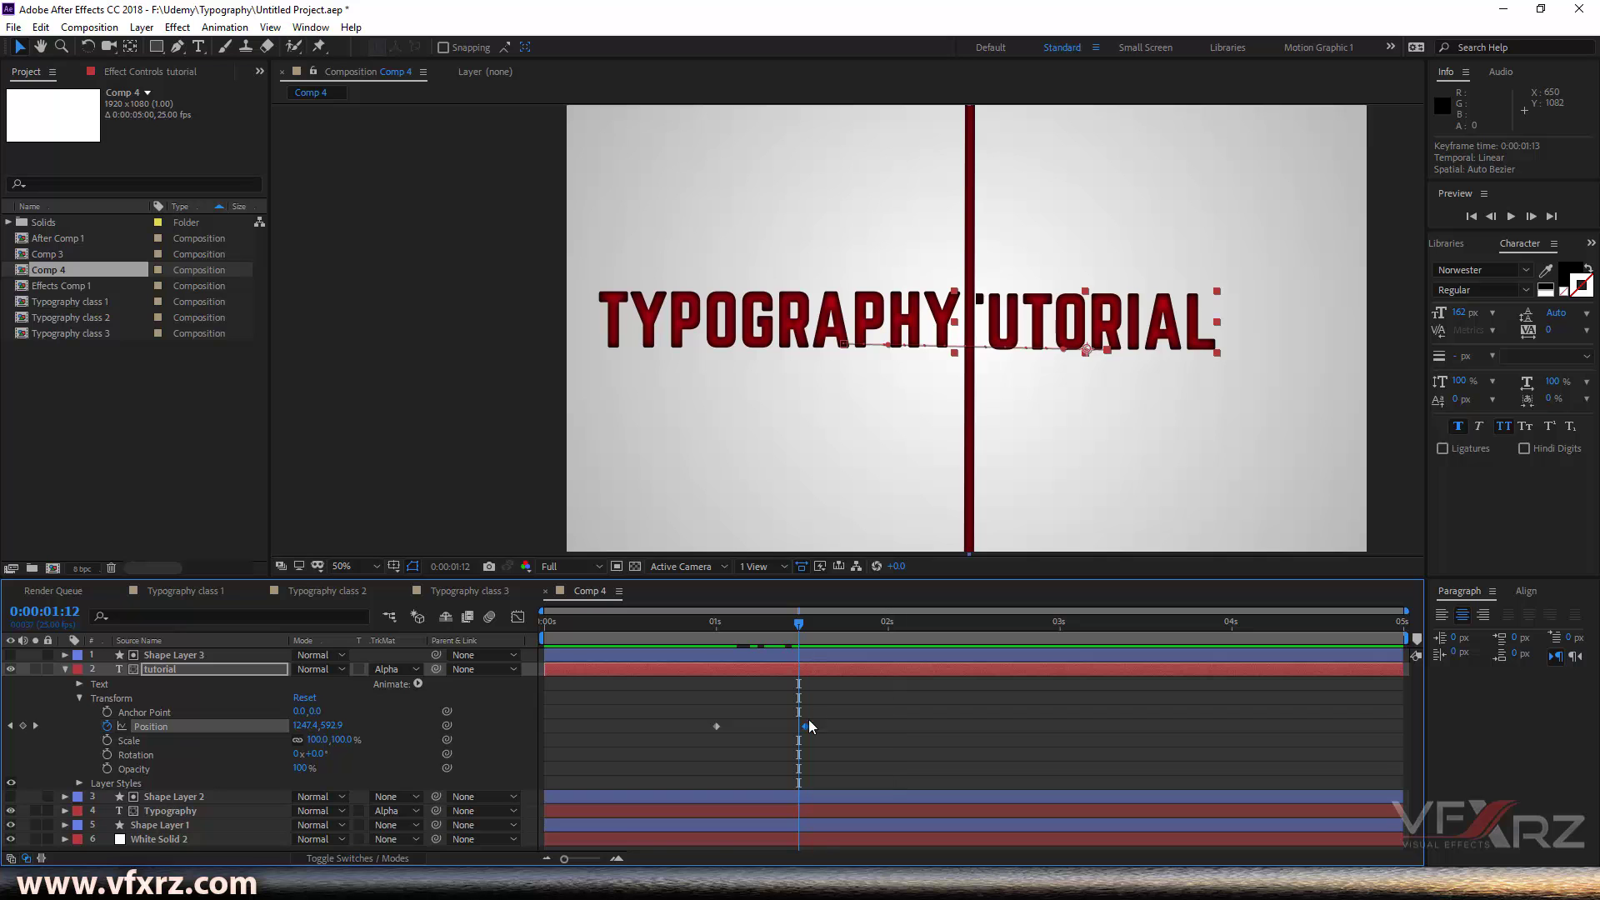
pyautogui.moveTo(685, 631); pyautogui.dragTo(478, 667)
pyautogui.press('space')
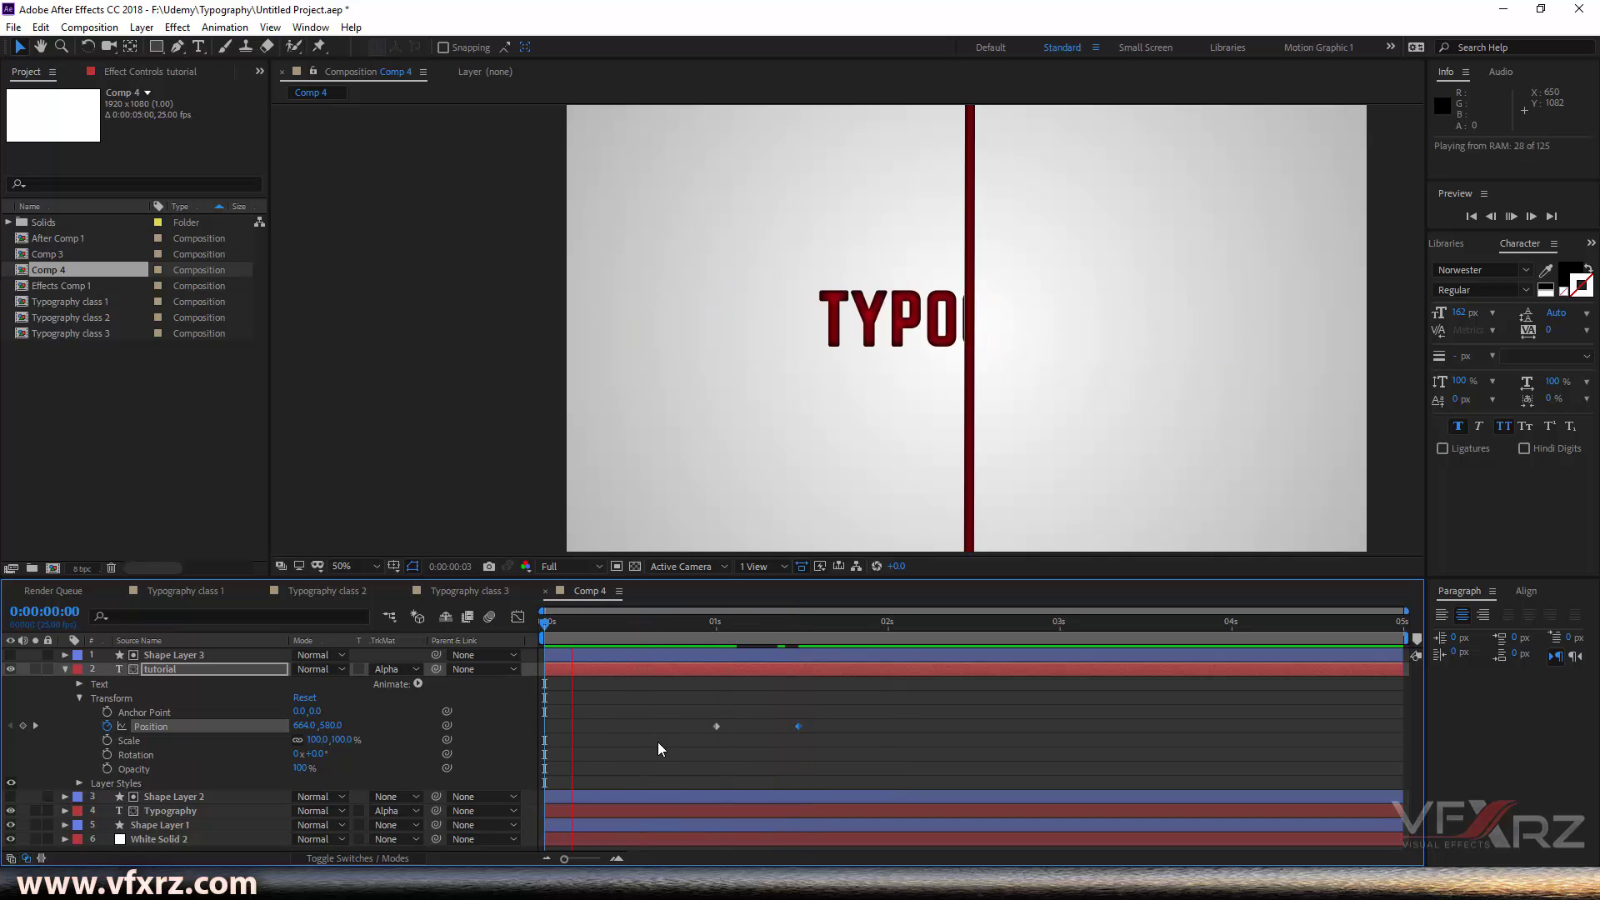
pyautogui.press('space')
pyautogui.click(784, 635)
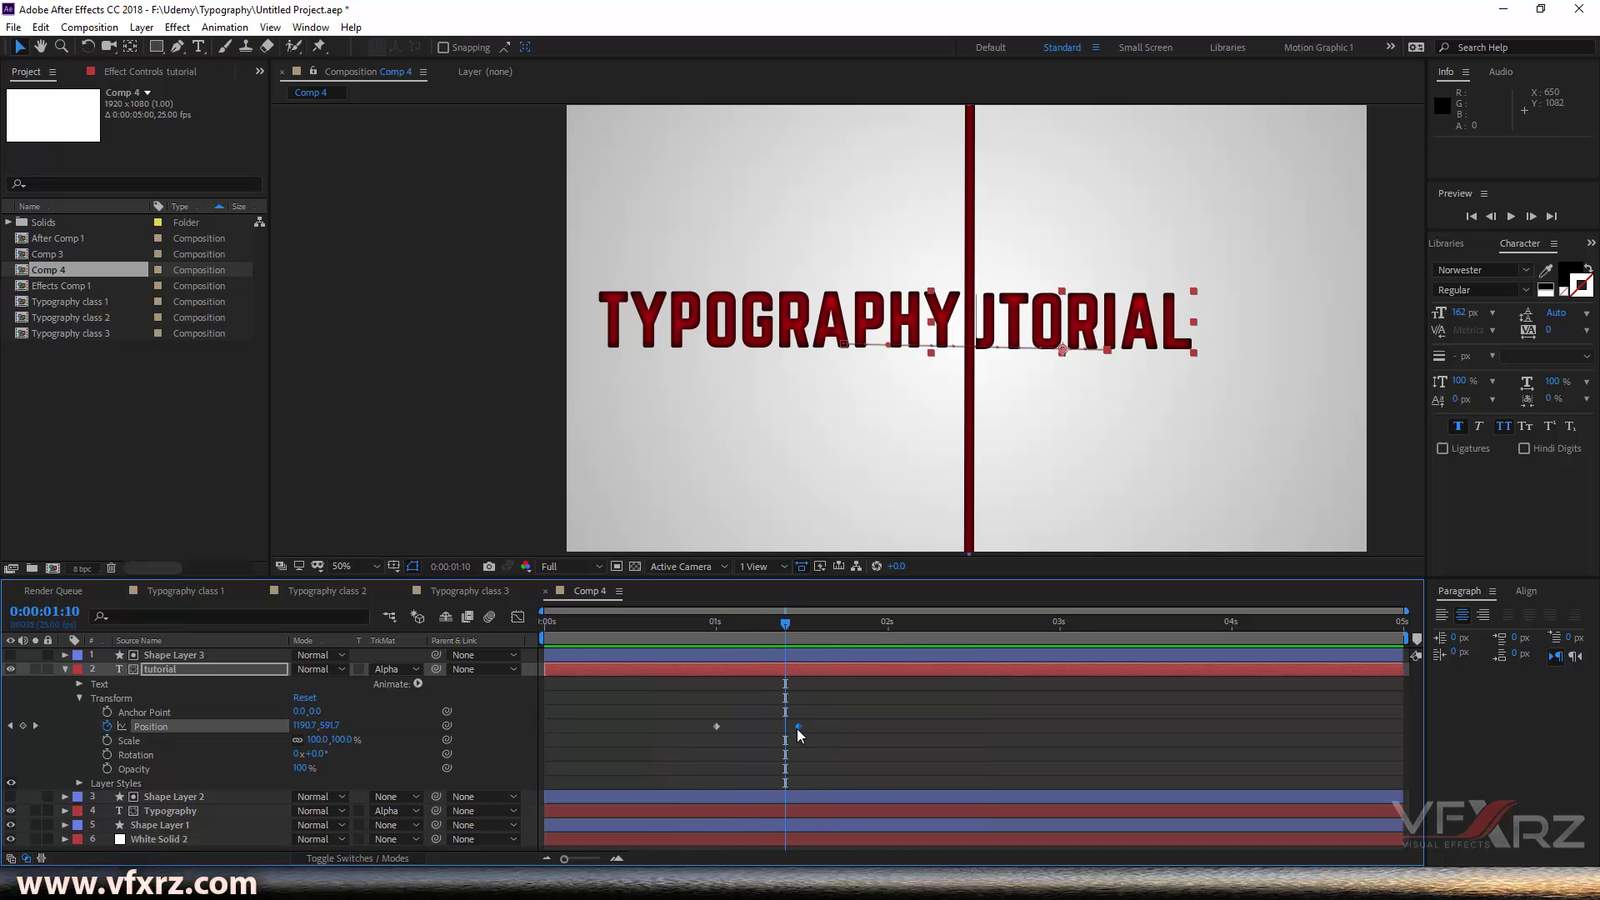
pyautogui.moveTo(799, 727); pyautogui.dragTo(792, 726)
pyautogui.moveTo(713, 635); pyautogui.dragTo(793, 652)
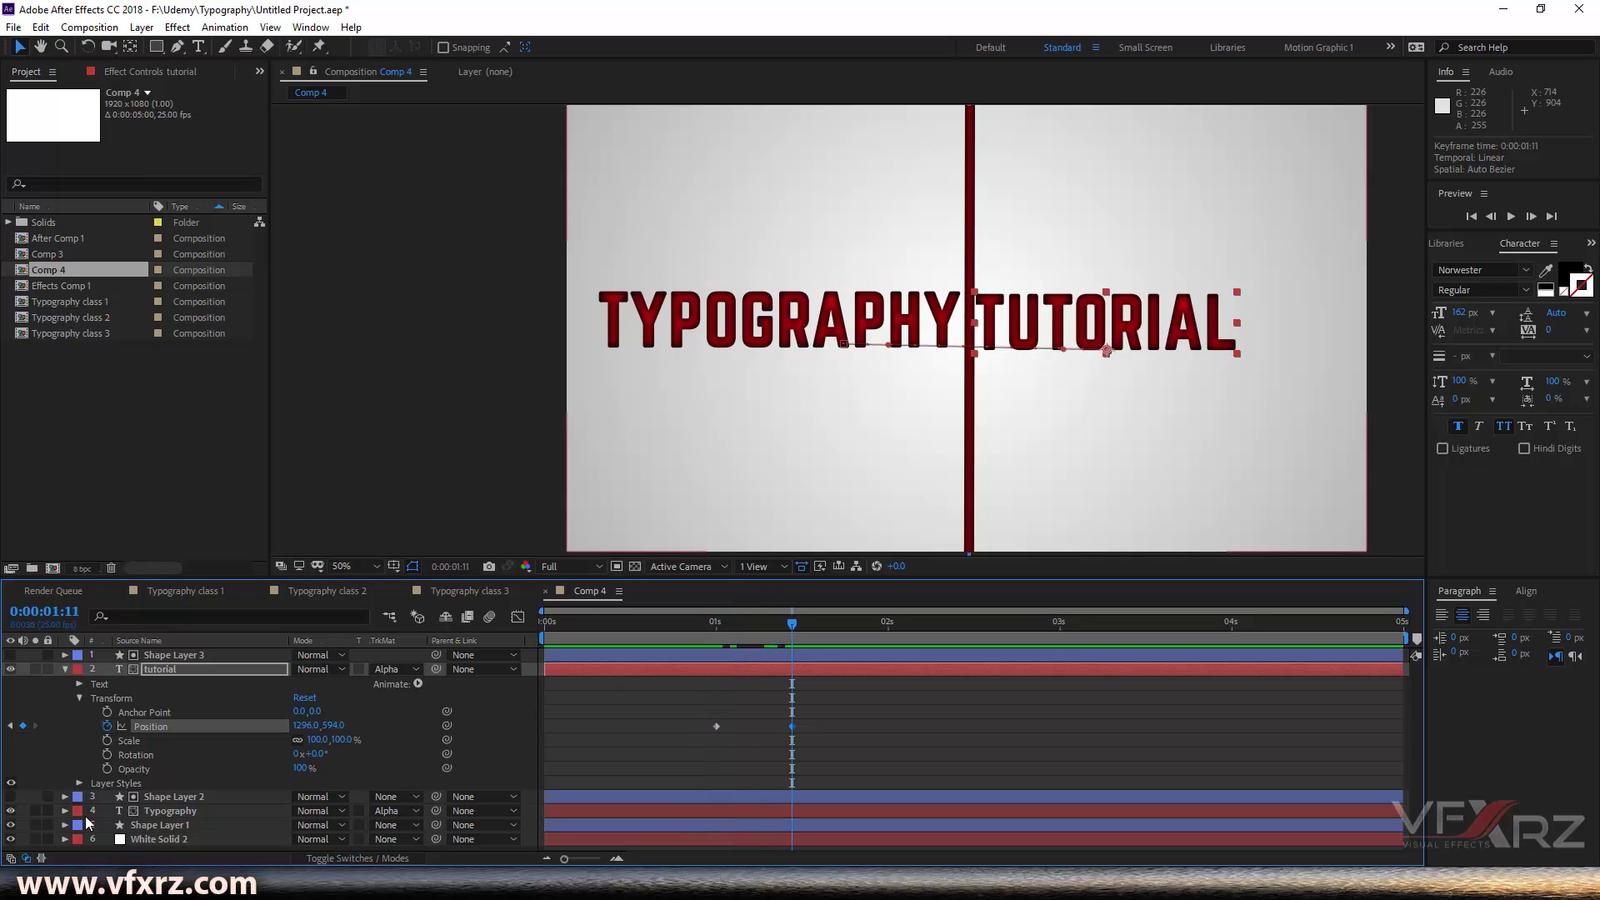
pyautogui.click(66, 670)
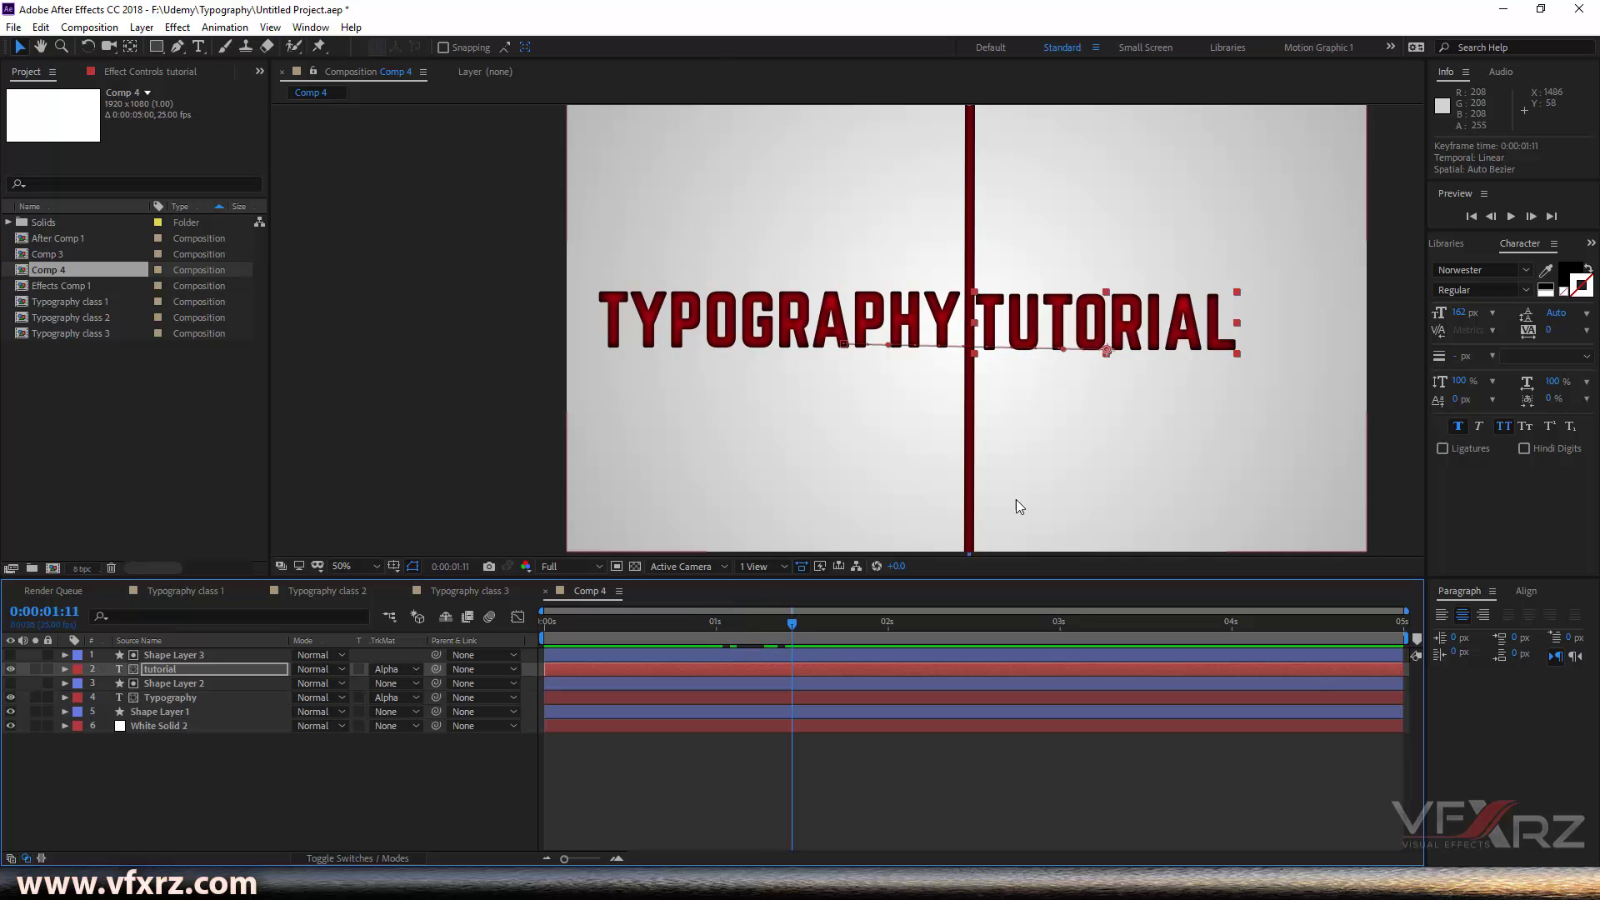
pyautogui.click(653, 688)
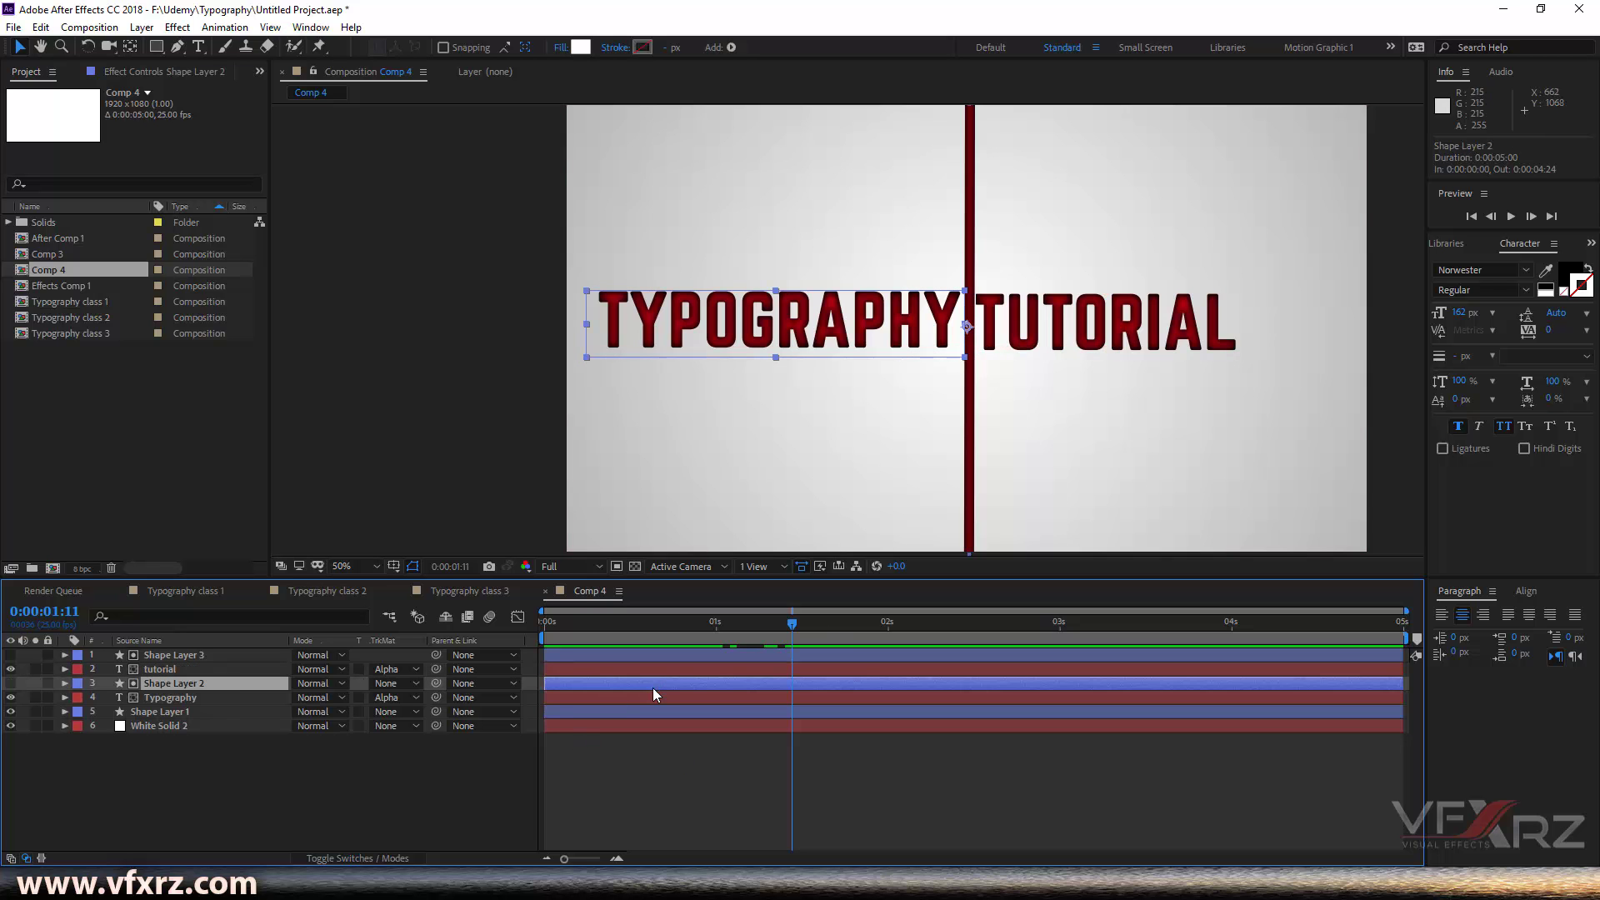
pyautogui.click(182, 698)
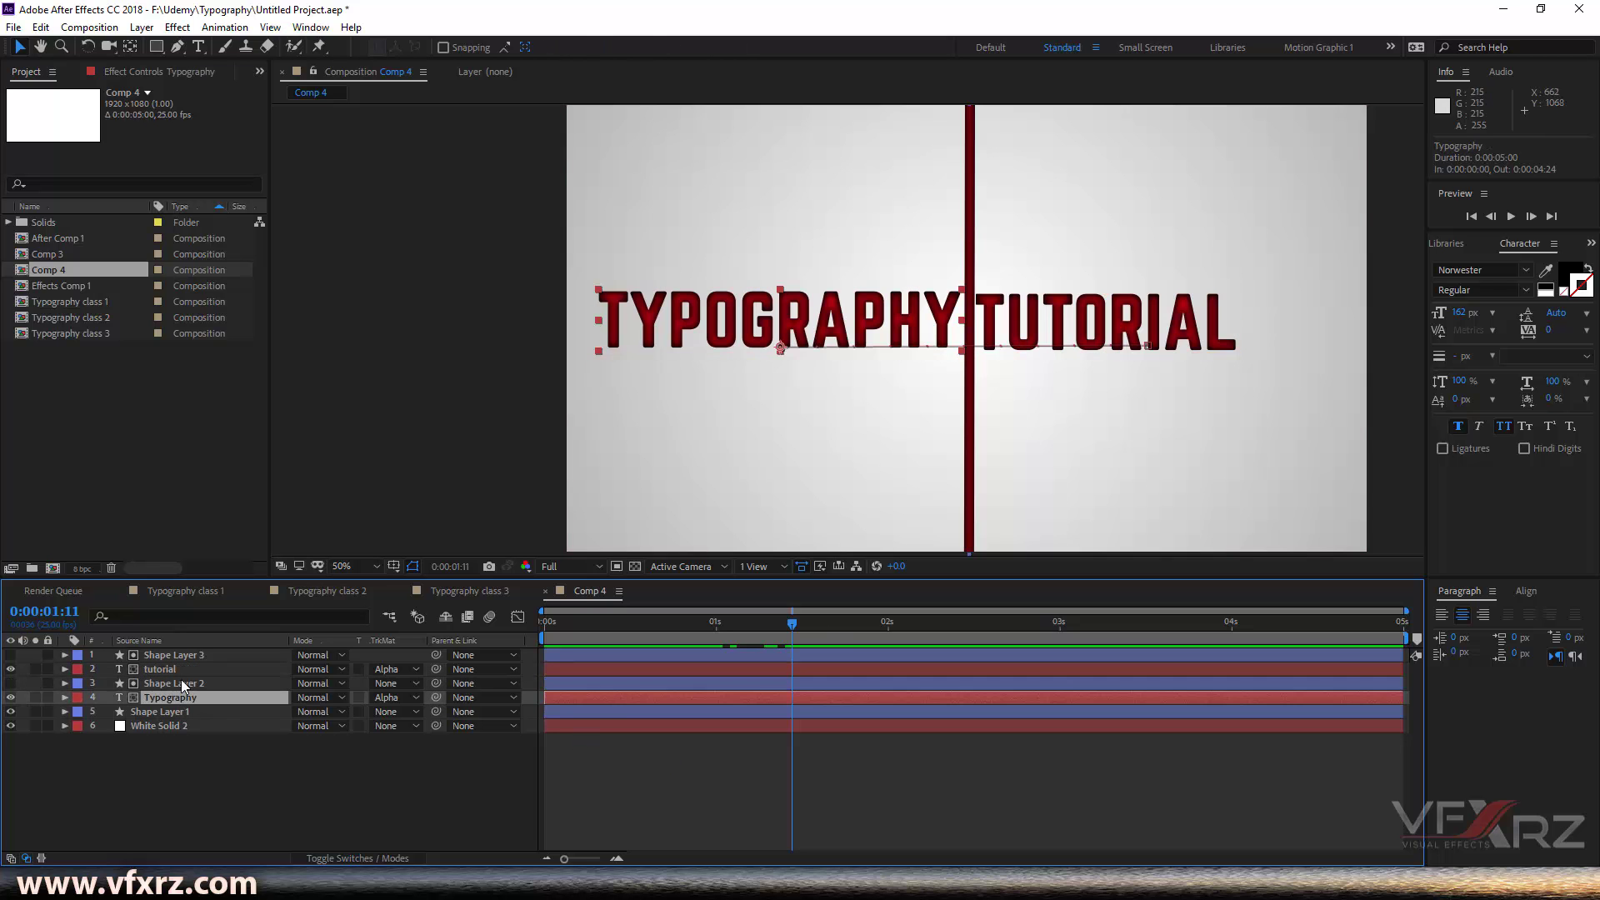
pyautogui.click(182, 679)
pyautogui.click(173, 668)
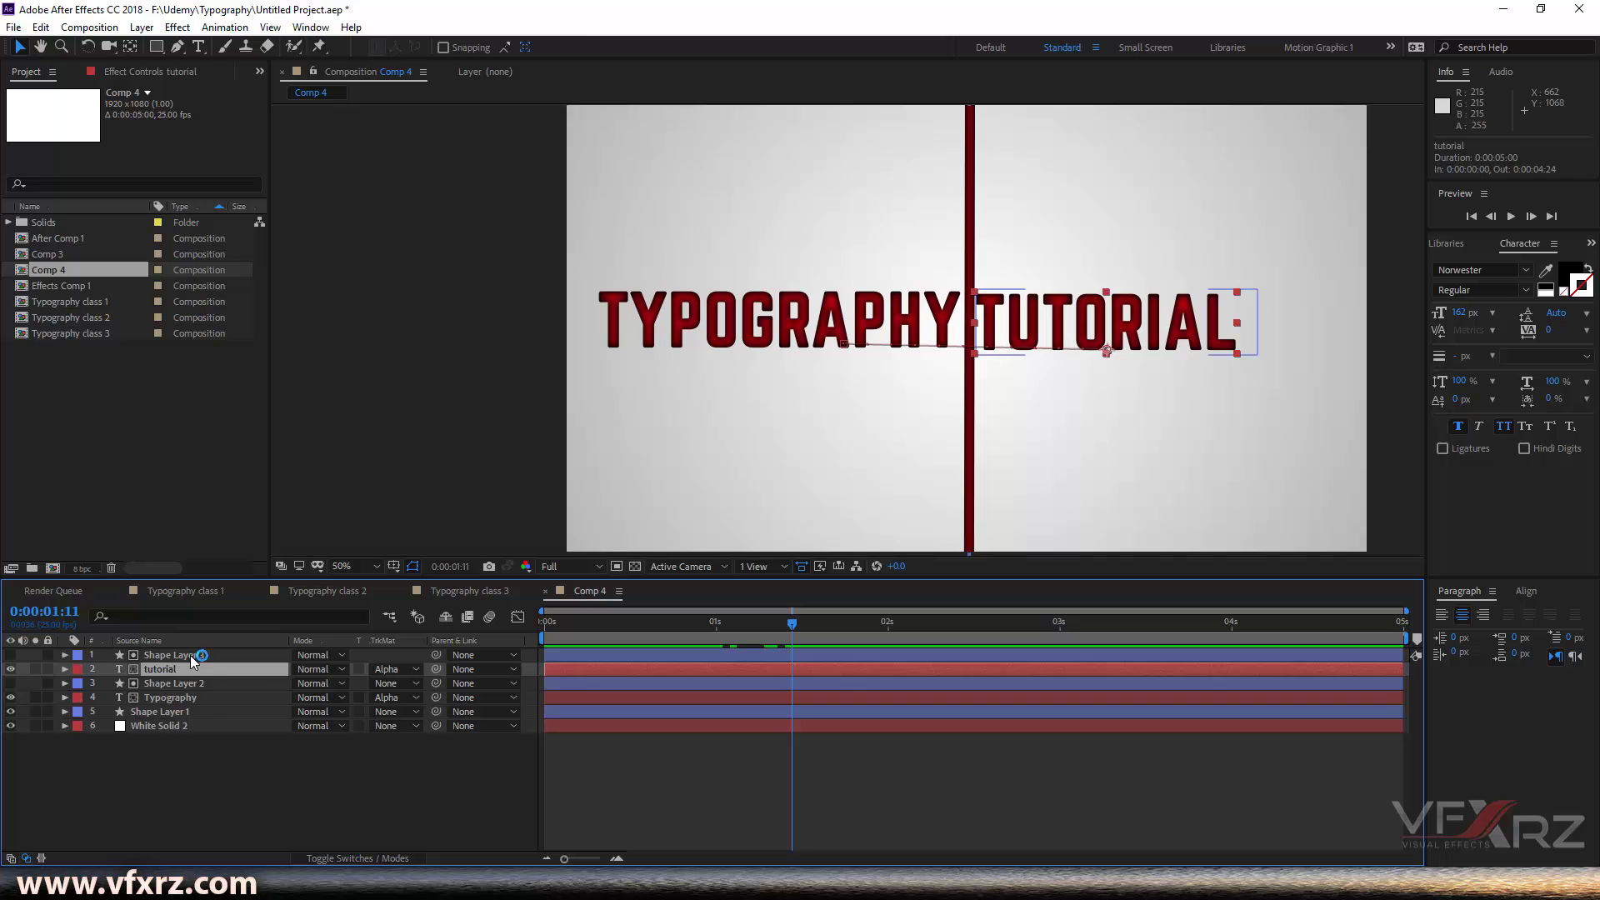
pyautogui.click(190, 655)
# Step: Add a new null object to Comp 4 with no layer selected
pyautogui.click(270, 838)
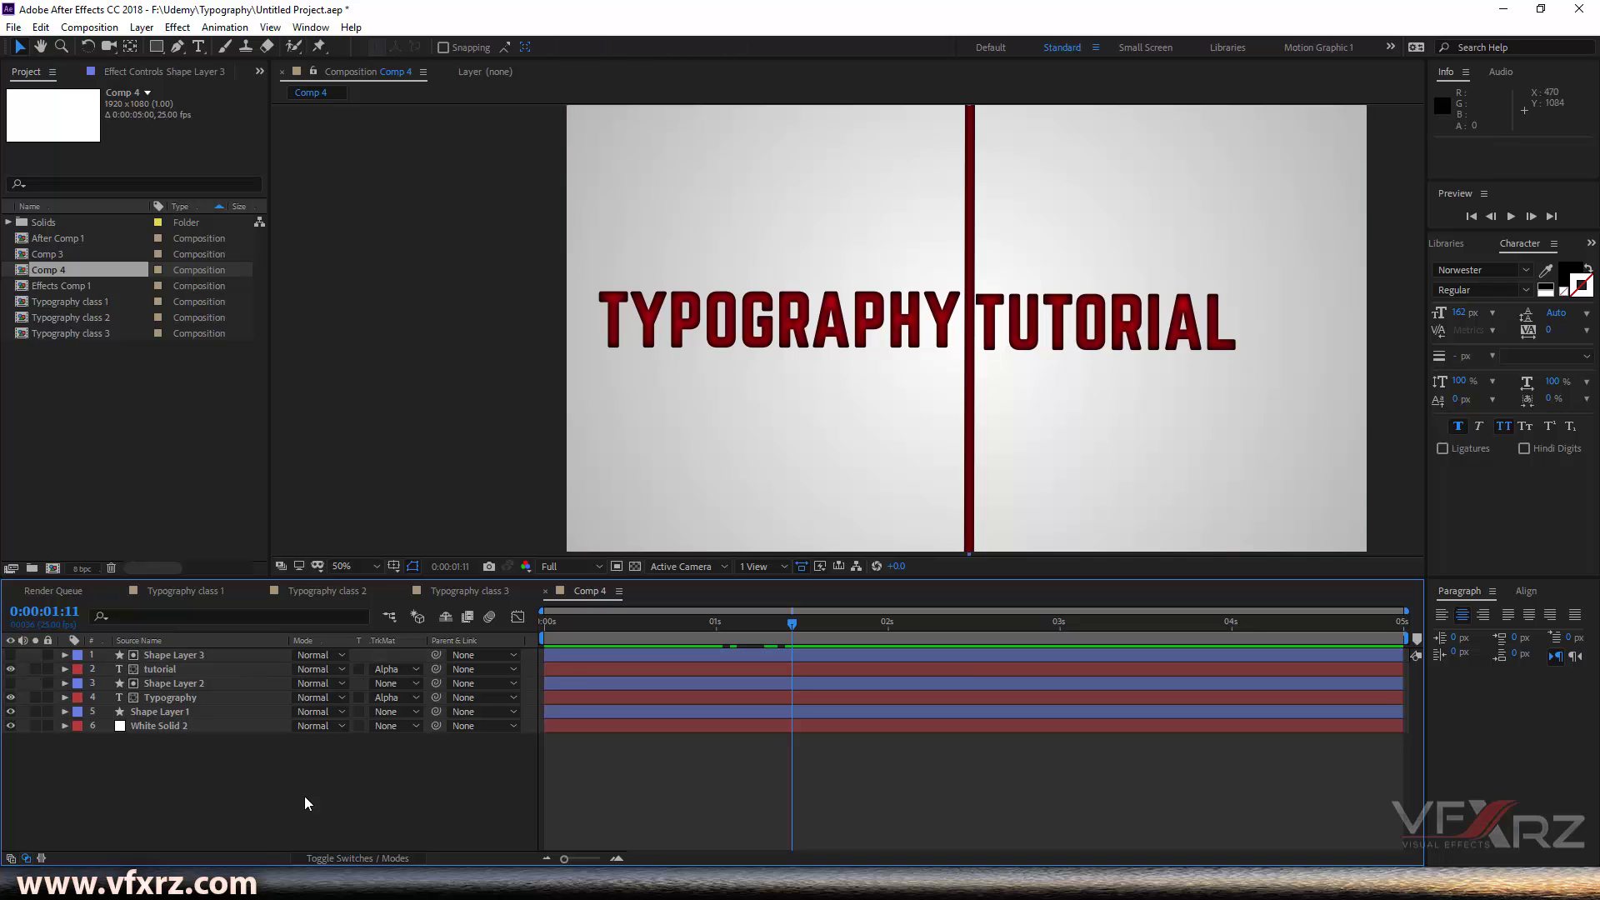
pyautogui.rightClick(359, 780)
pyautogui.moveTo(442, 597)
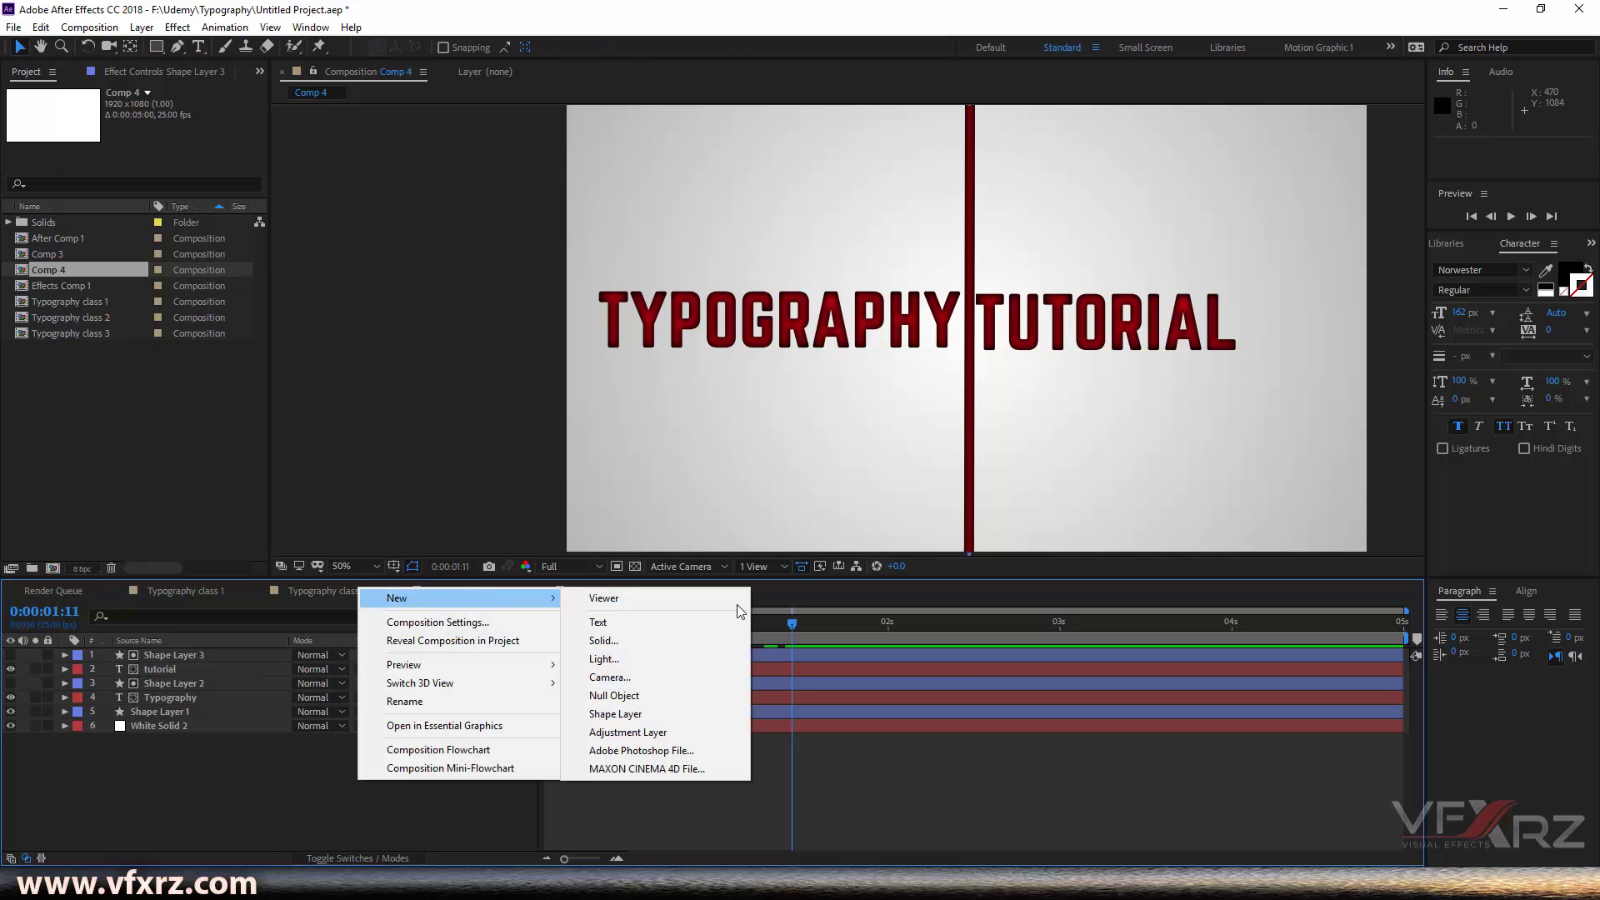
pyautogui.click(638, 692)
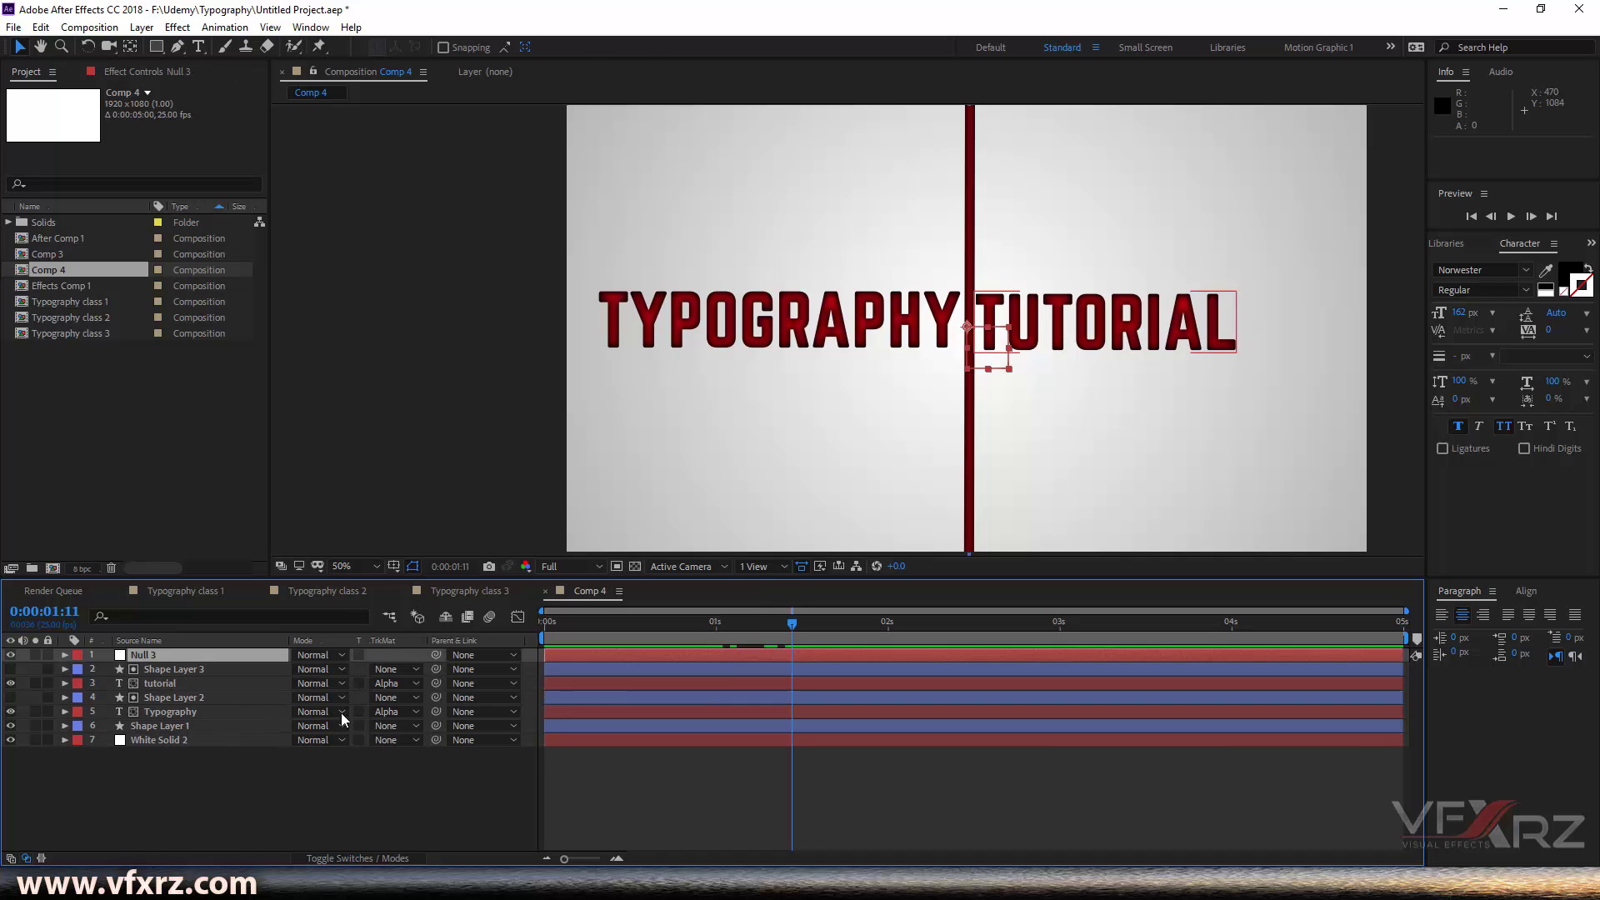
# Step: Parent Shape Layer 3, tutorial, Shape Layer 2, Typography and Shape Layer 1 to Null 3, and clear the selection
pyautogui.click(208, 728)
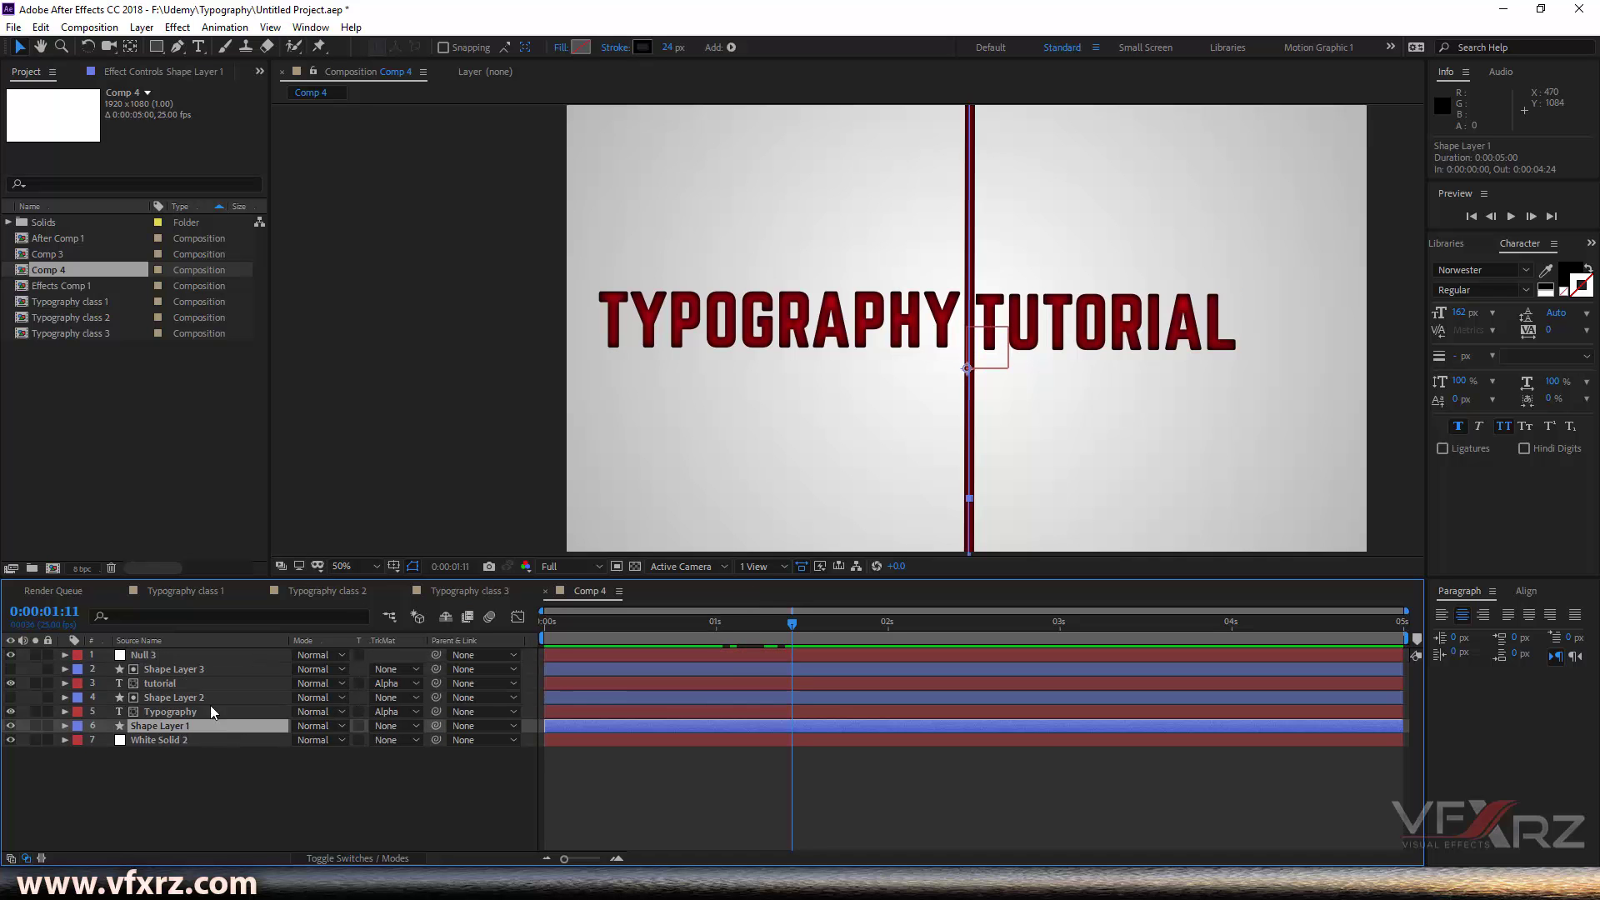
pyautogui.keyDown('shift'); pyautogui.click(212, 667); pyautogui.keyUp('shift')
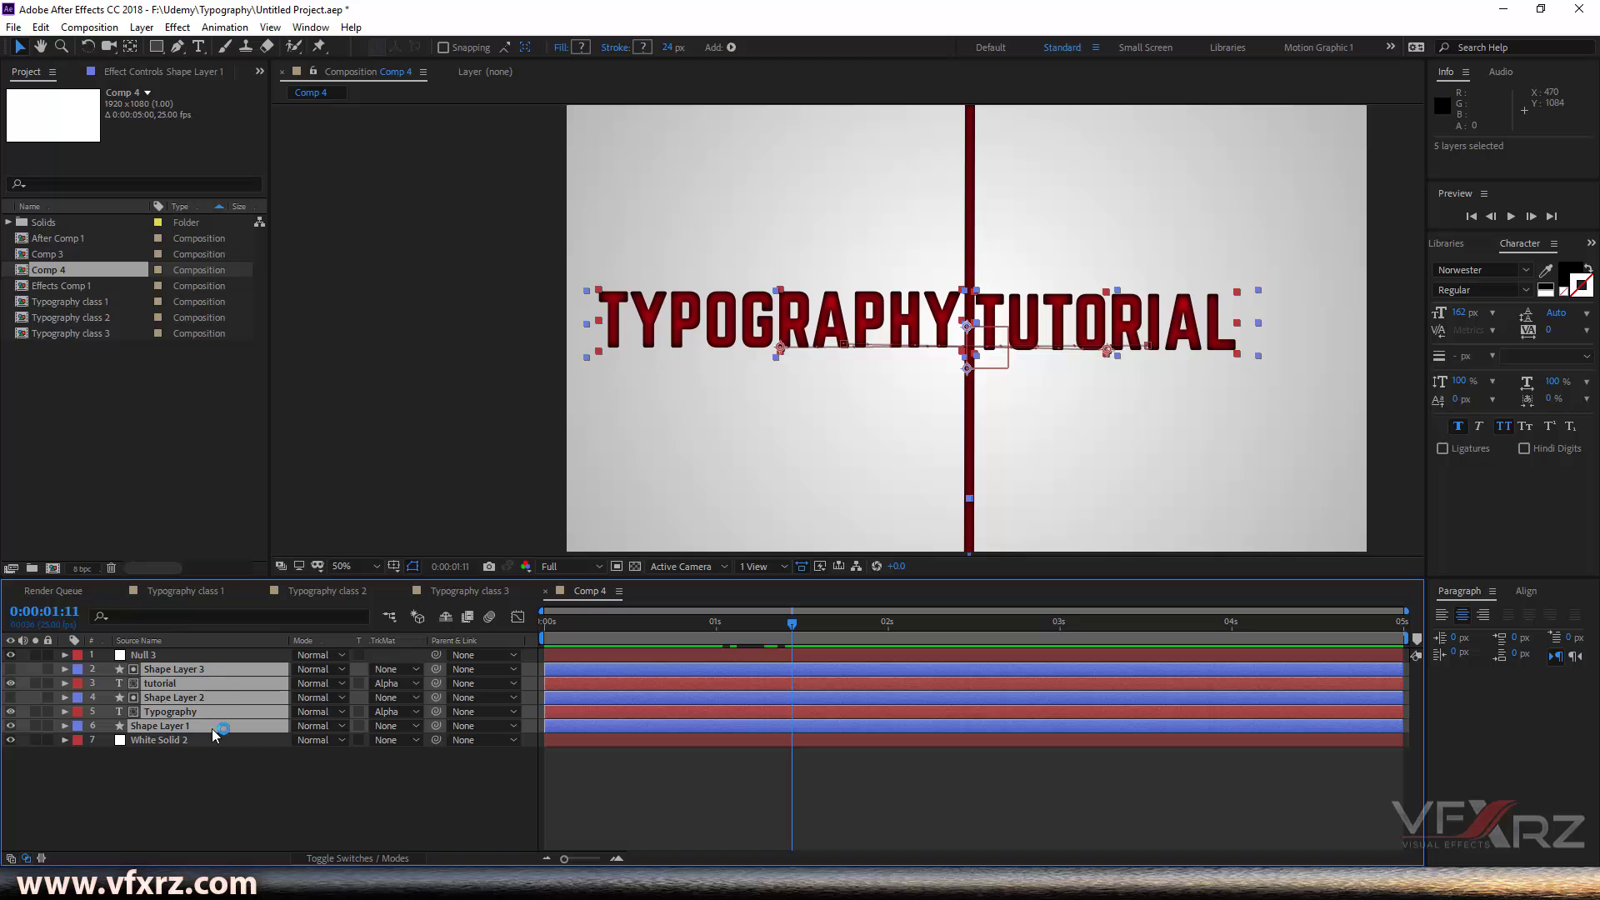
pyautogui.click(467, 672)
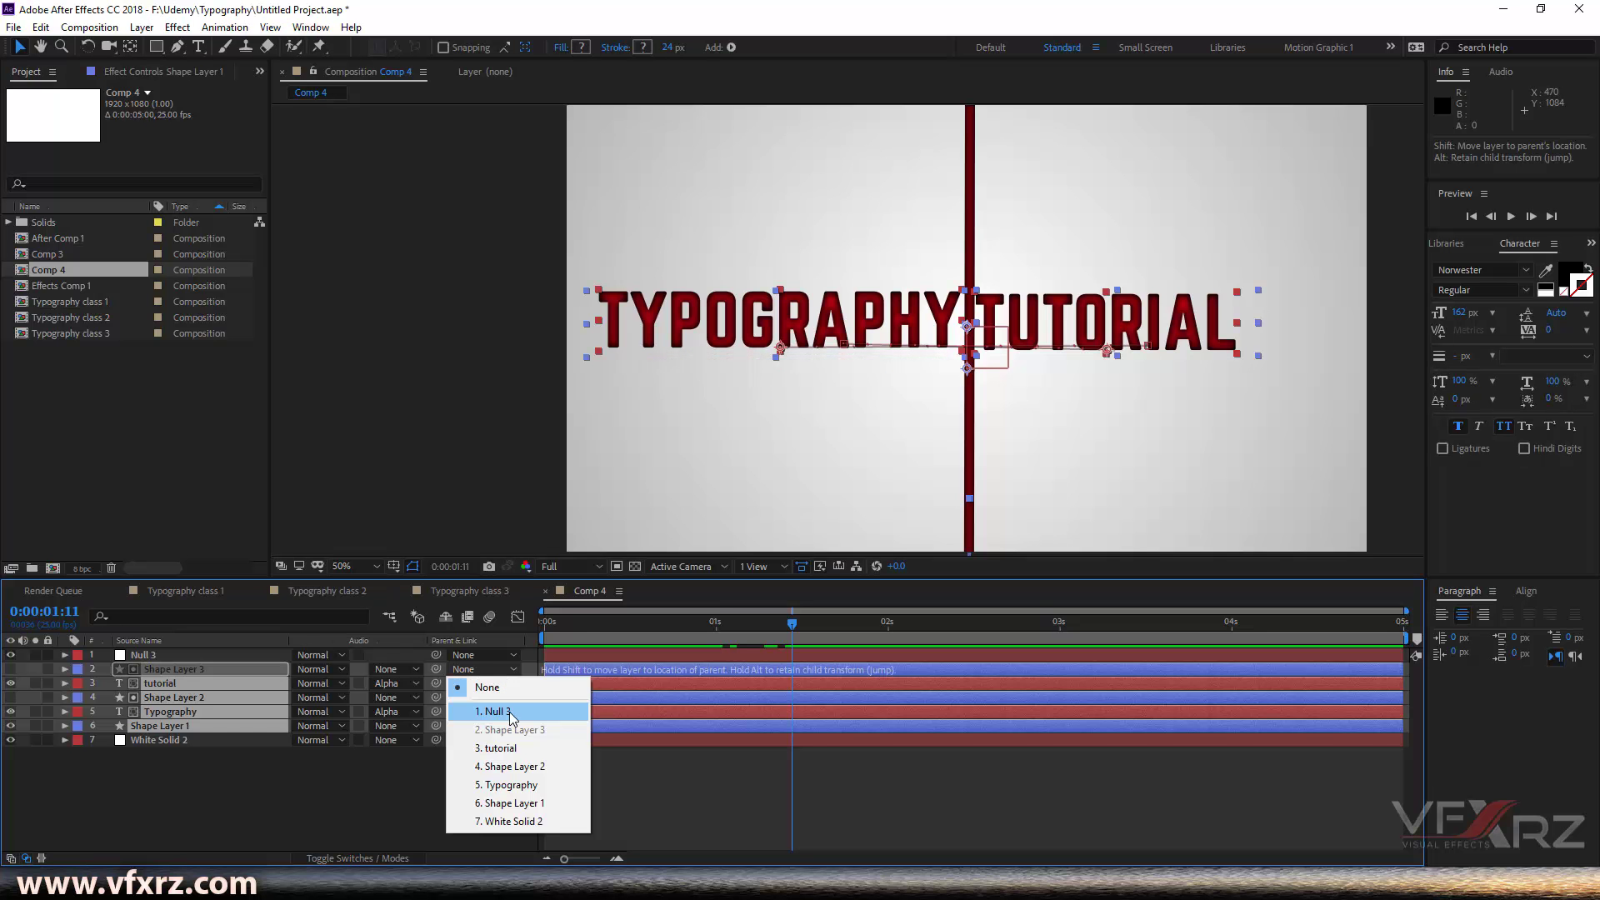
pyautogui.click(500, 712)
pyautogui.click(377, 829)
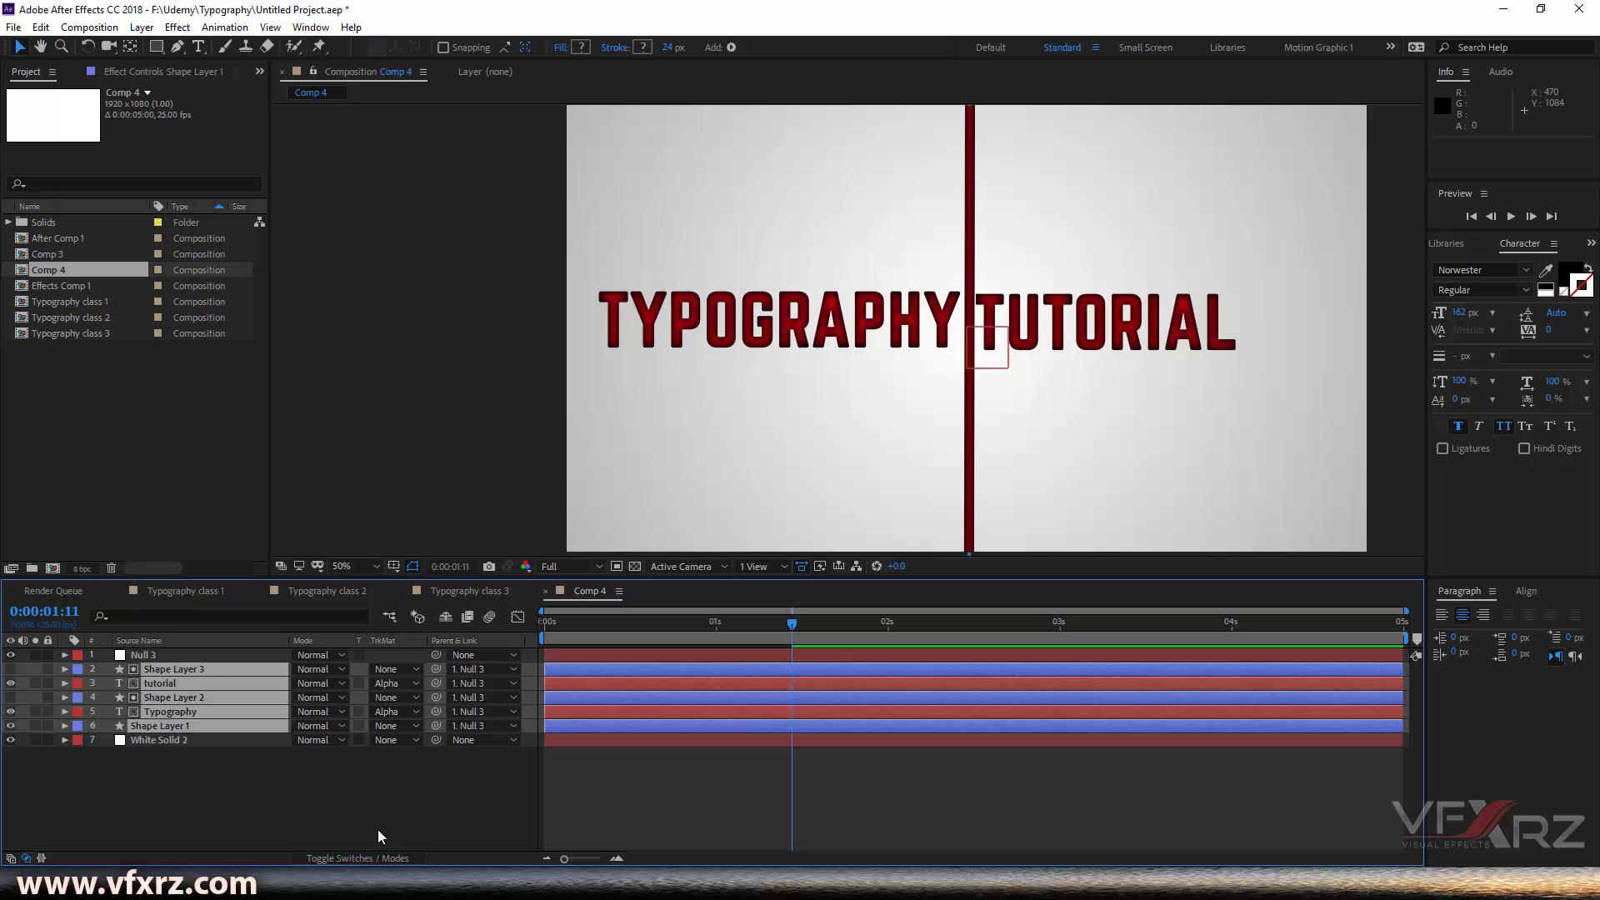
# Step: Test the parenting by moving the null down and back up to position 936, 520
pyautogui.click(207, 654)
pyautogui.click(969, 326)
pyautogui.moveTo(969, 326); pyautogui.dragTo(948, 490)
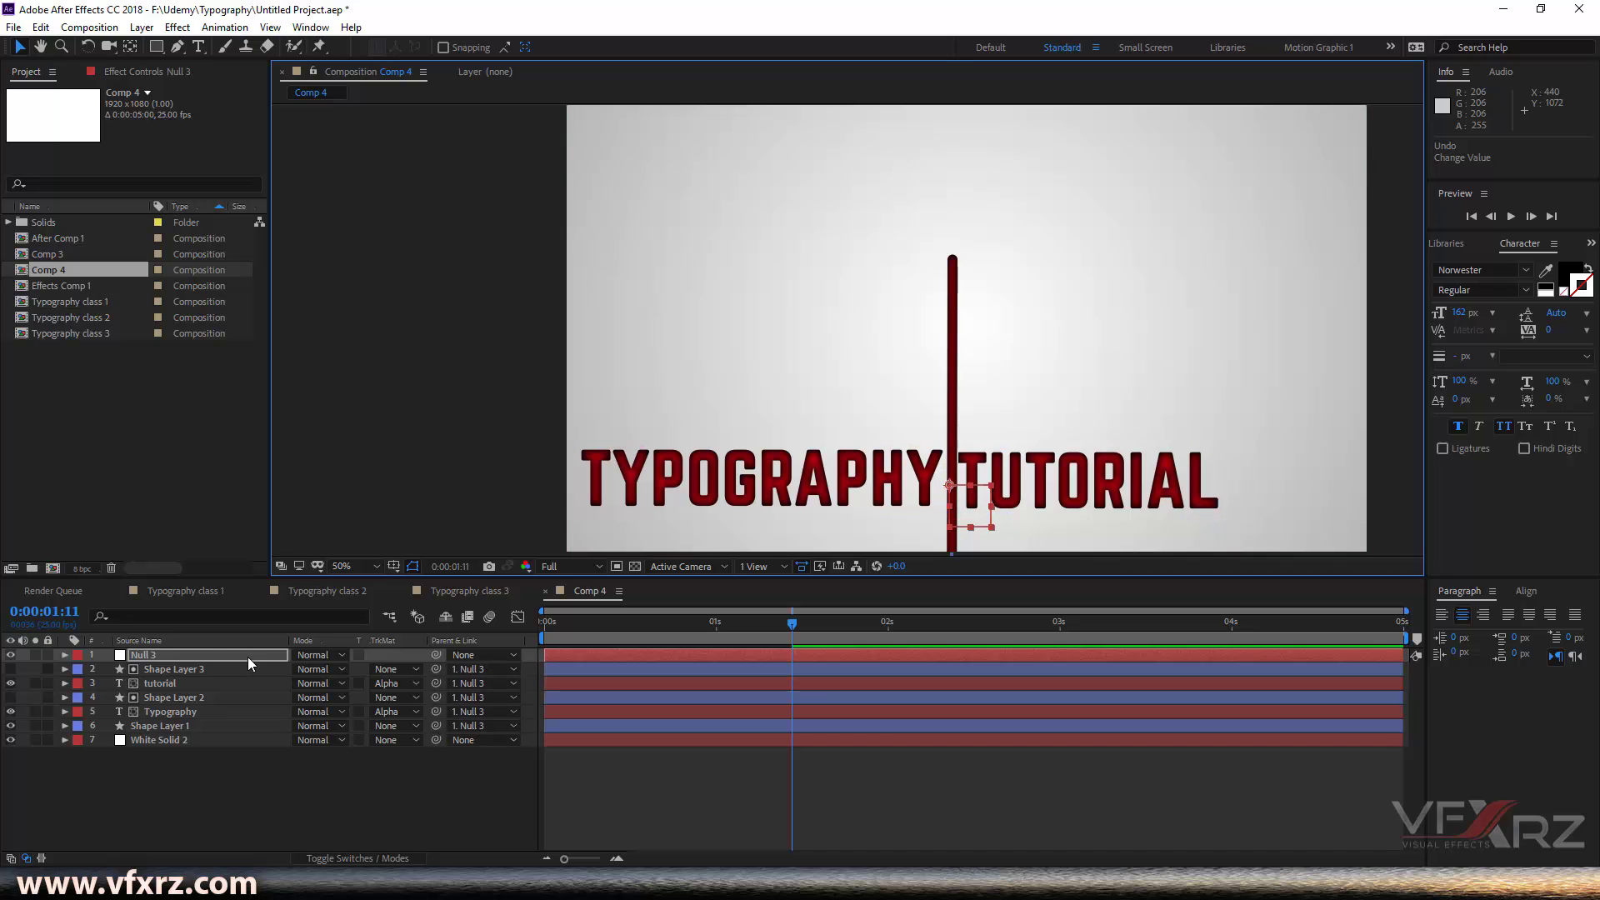
pyautogui.moveTo(953, 490); pyautogui.dragTo(958, 320)
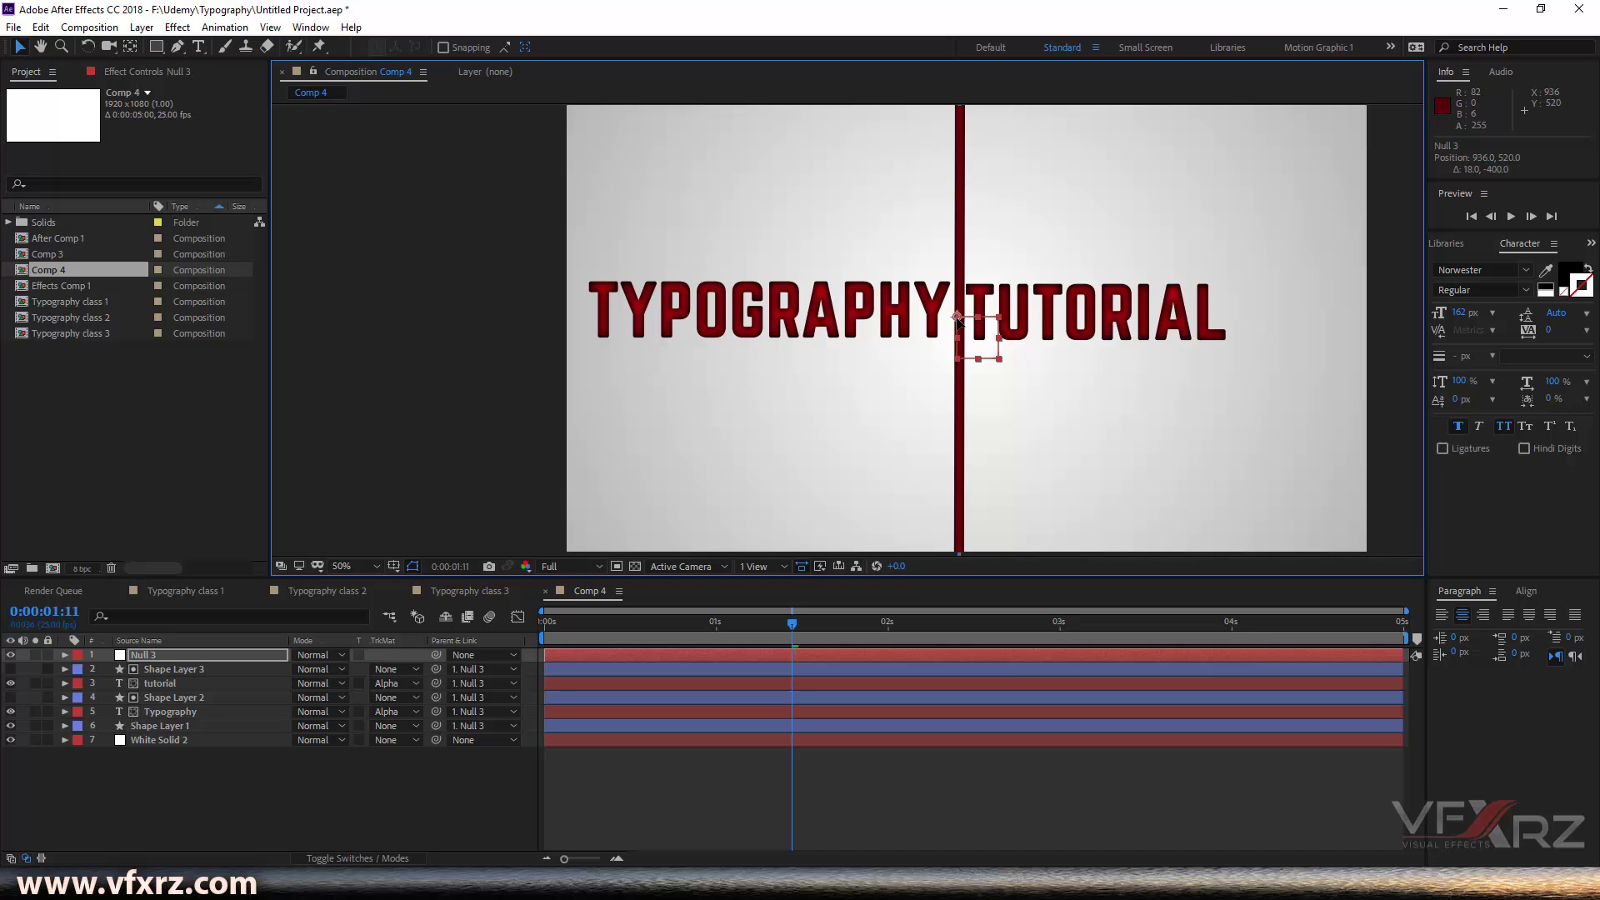
# Step: Move the null below the frame to 934, 1364 and add a Position keyframe for it at the start of the timeline
pyautogui.press('h')
pyautogui.moveTo(952, 404); pyautogui.dragTo(963, 241)
pyautogui.press('v')
pyautogui.moveTo(970, 160); pyautogui.dragTo(969, 500)
pyautogui.moveTo(620, 649); pyautogui.dragTo(518, 630)
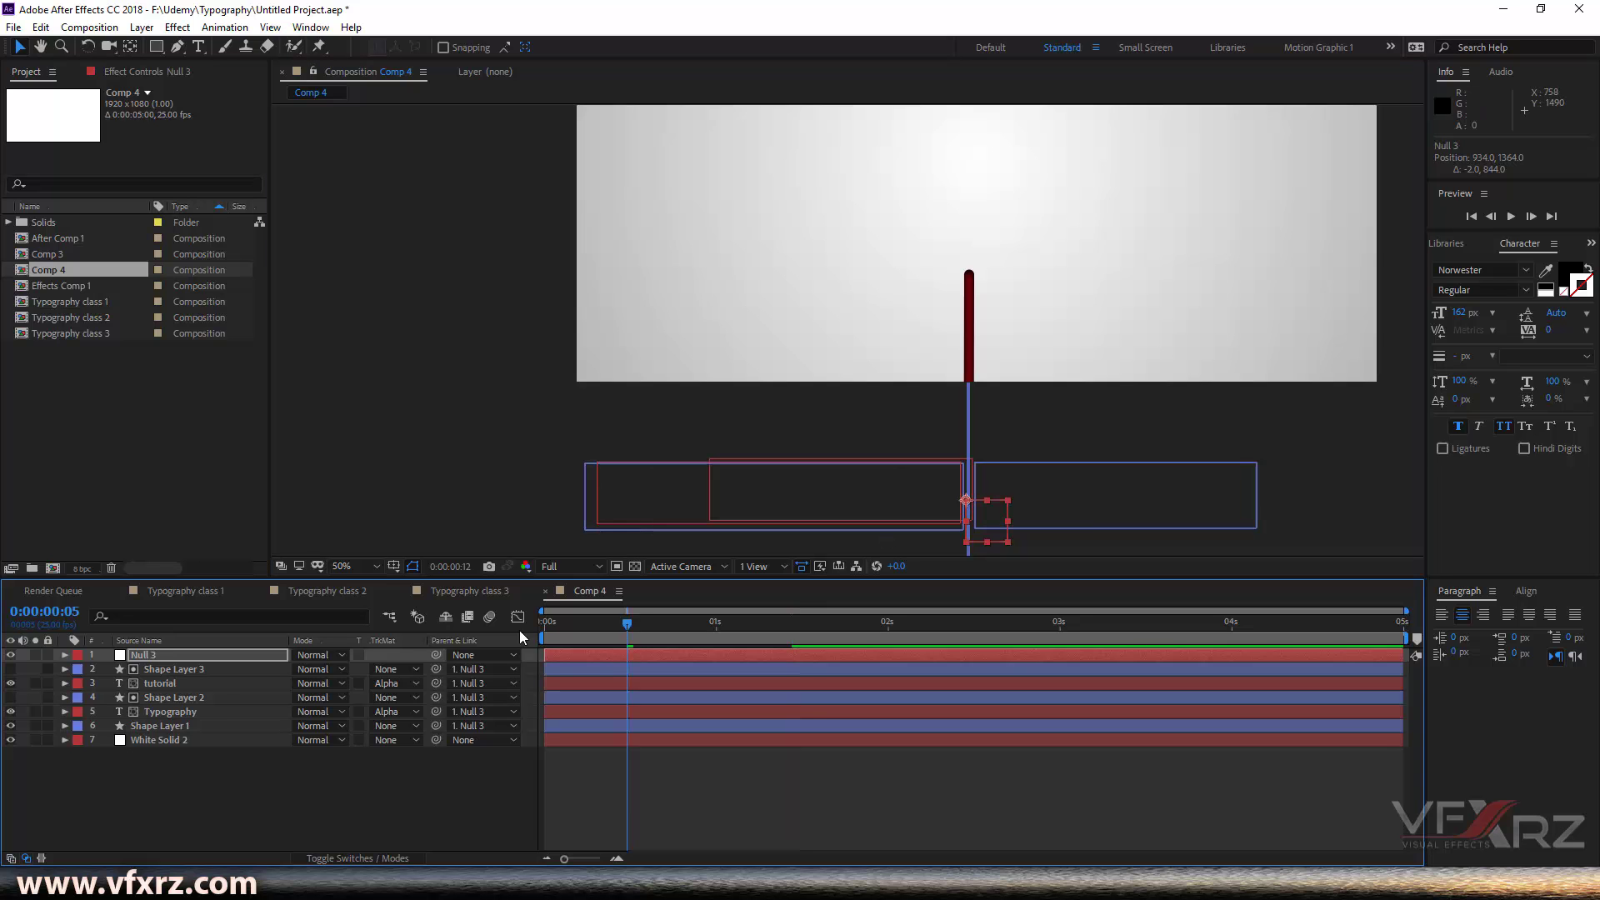
pyautogui.click(65, 655)
pyautogui.click(80, 671)
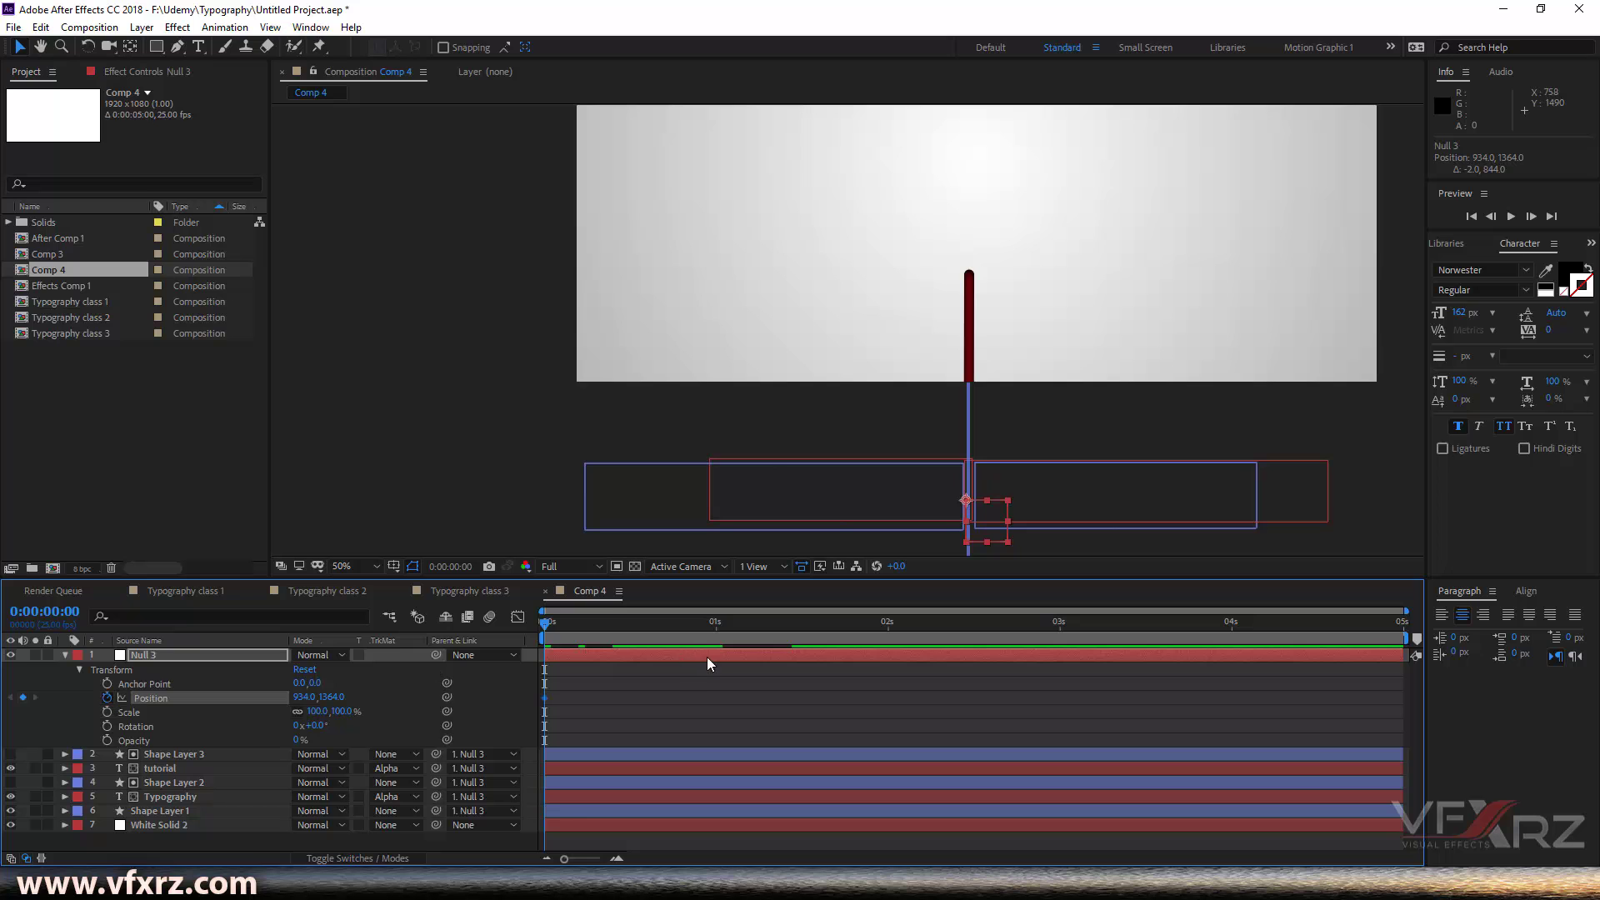
# Step: At 2 seconds, move the null up to 1010, 584, and shift its path's start point to 1016, 1356 to straighten the path
pyautogui.moveTo(641, 627); pyautogui.dragTo(889, 633)
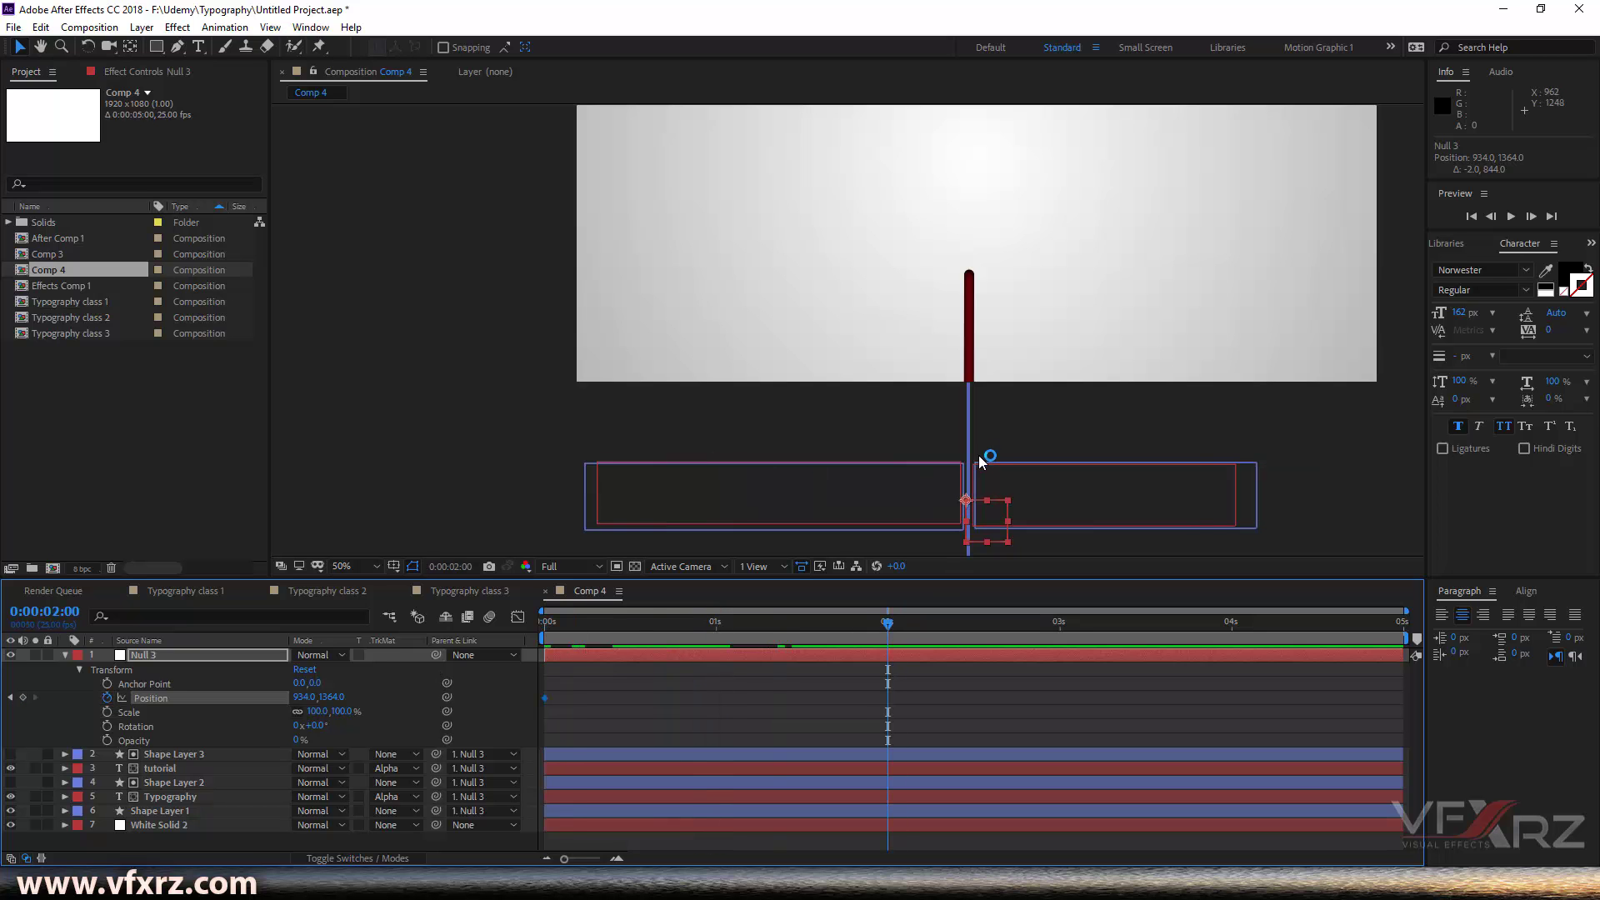
pyautogui.moveTo(968, 503); pyautogui.dragTo(993, 342)
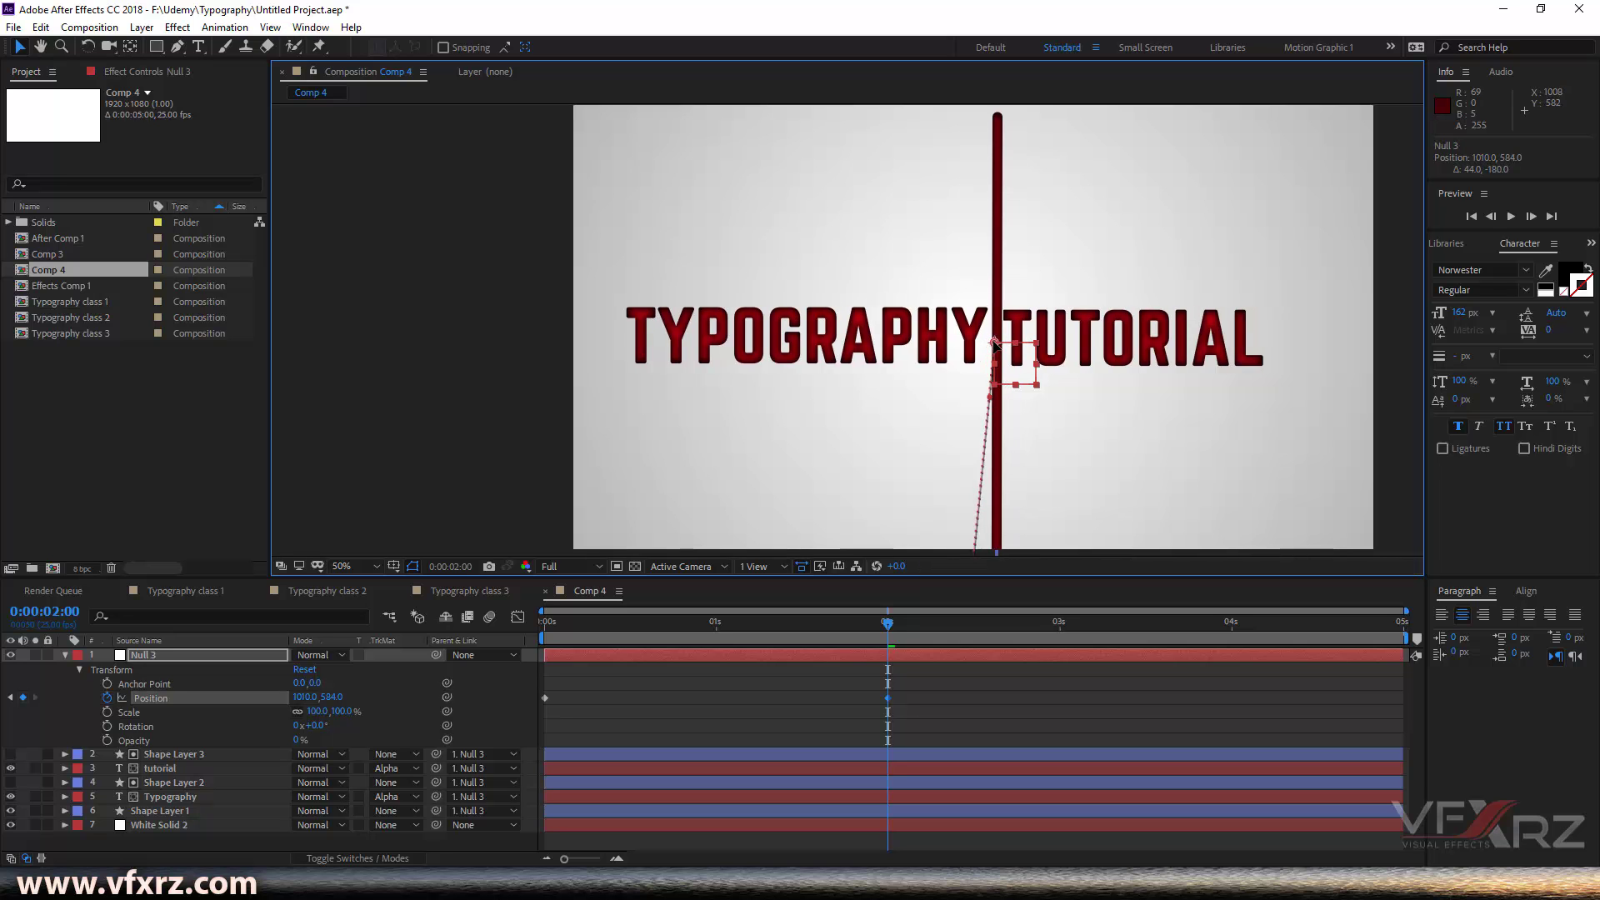
pyautogui.scroll(-5, 1000, 383)
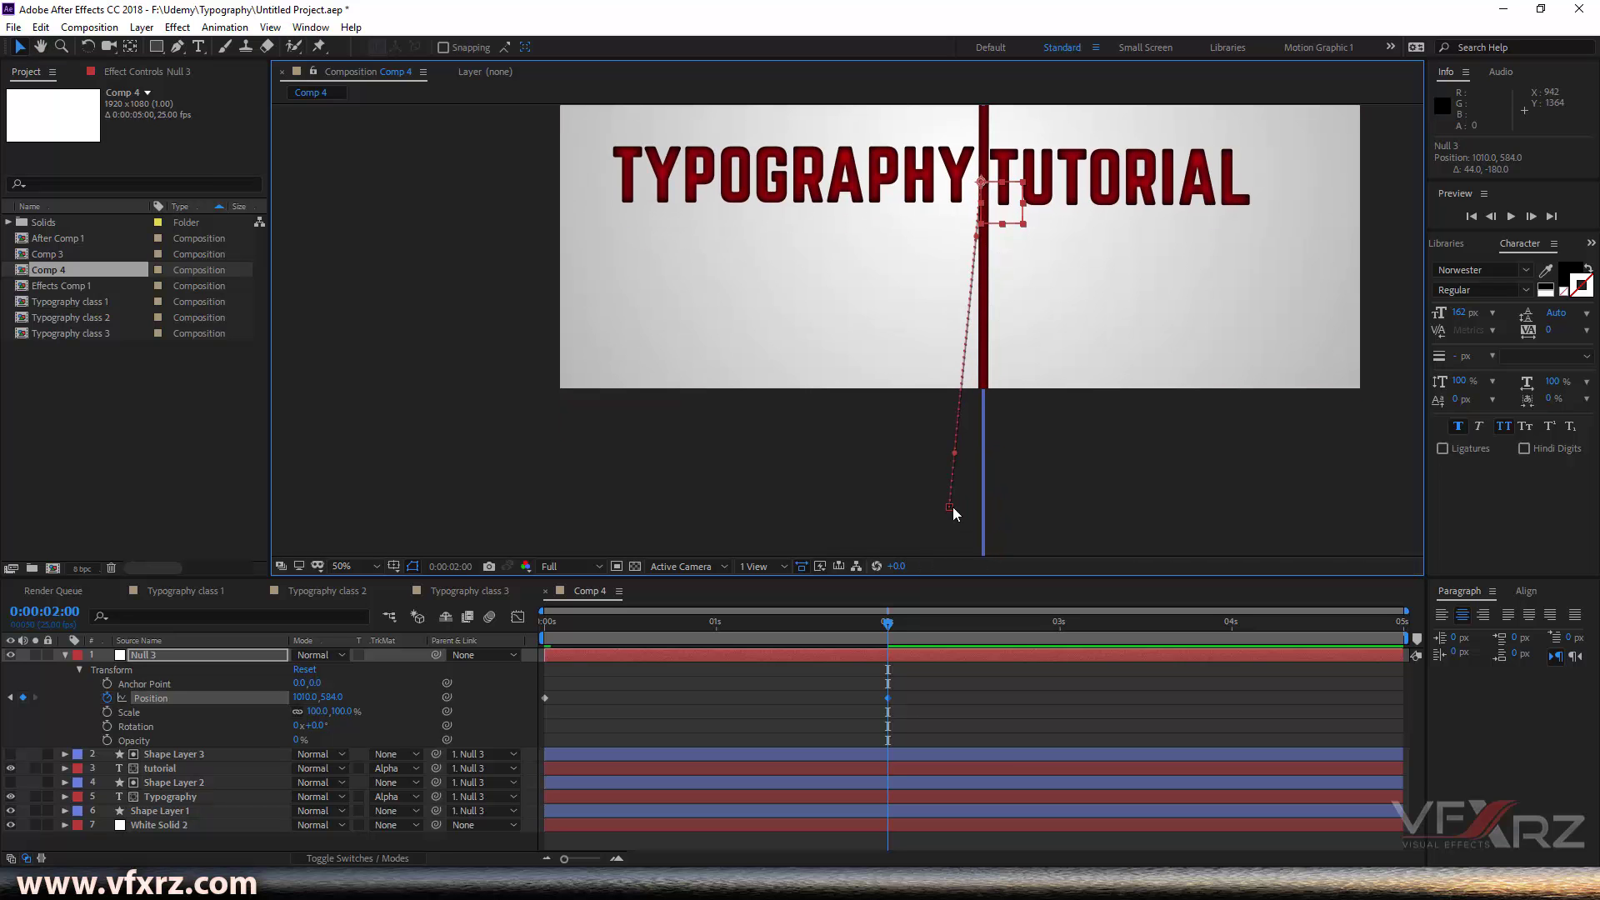
pyautogui.moveTo(951, 506); pyautogui.dragTo(984, 504)
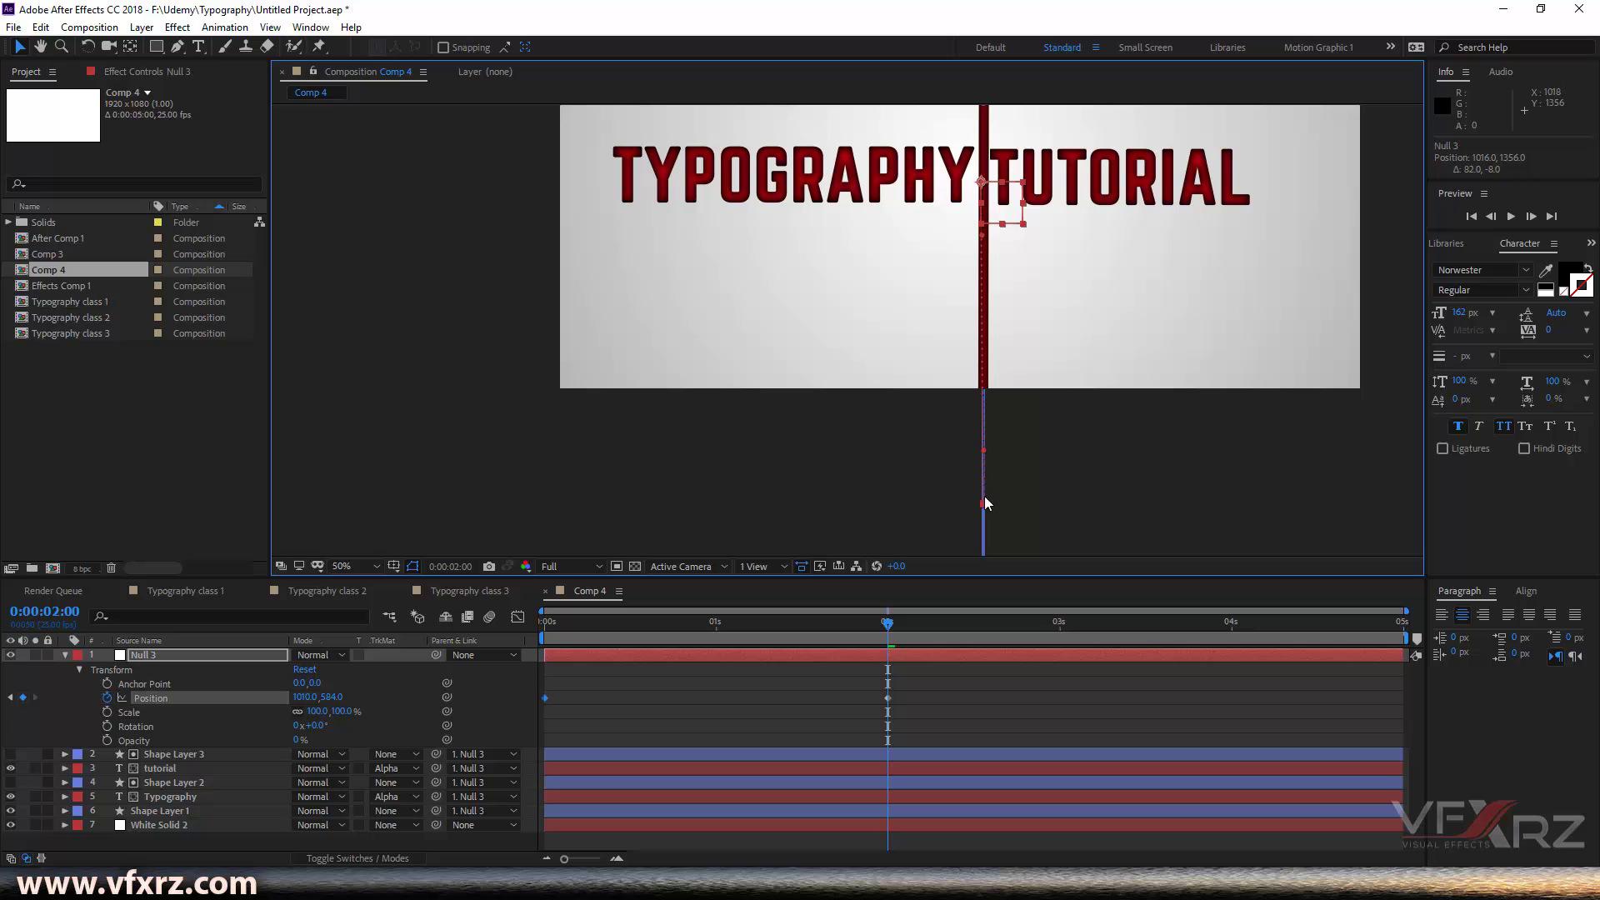
# Step: Move the null's second Position keyframe earlier to 0:00:00:10 and set the current time to 0:00:00:07
pyautogui.press('h')
pyautogui.moveTo(1062, 293); pyautogui.dragTo(1062, 382)
pyautogui.press('v')
pyautogui.moveTo(888, 632); pyautogui.dragTo(647, 638)
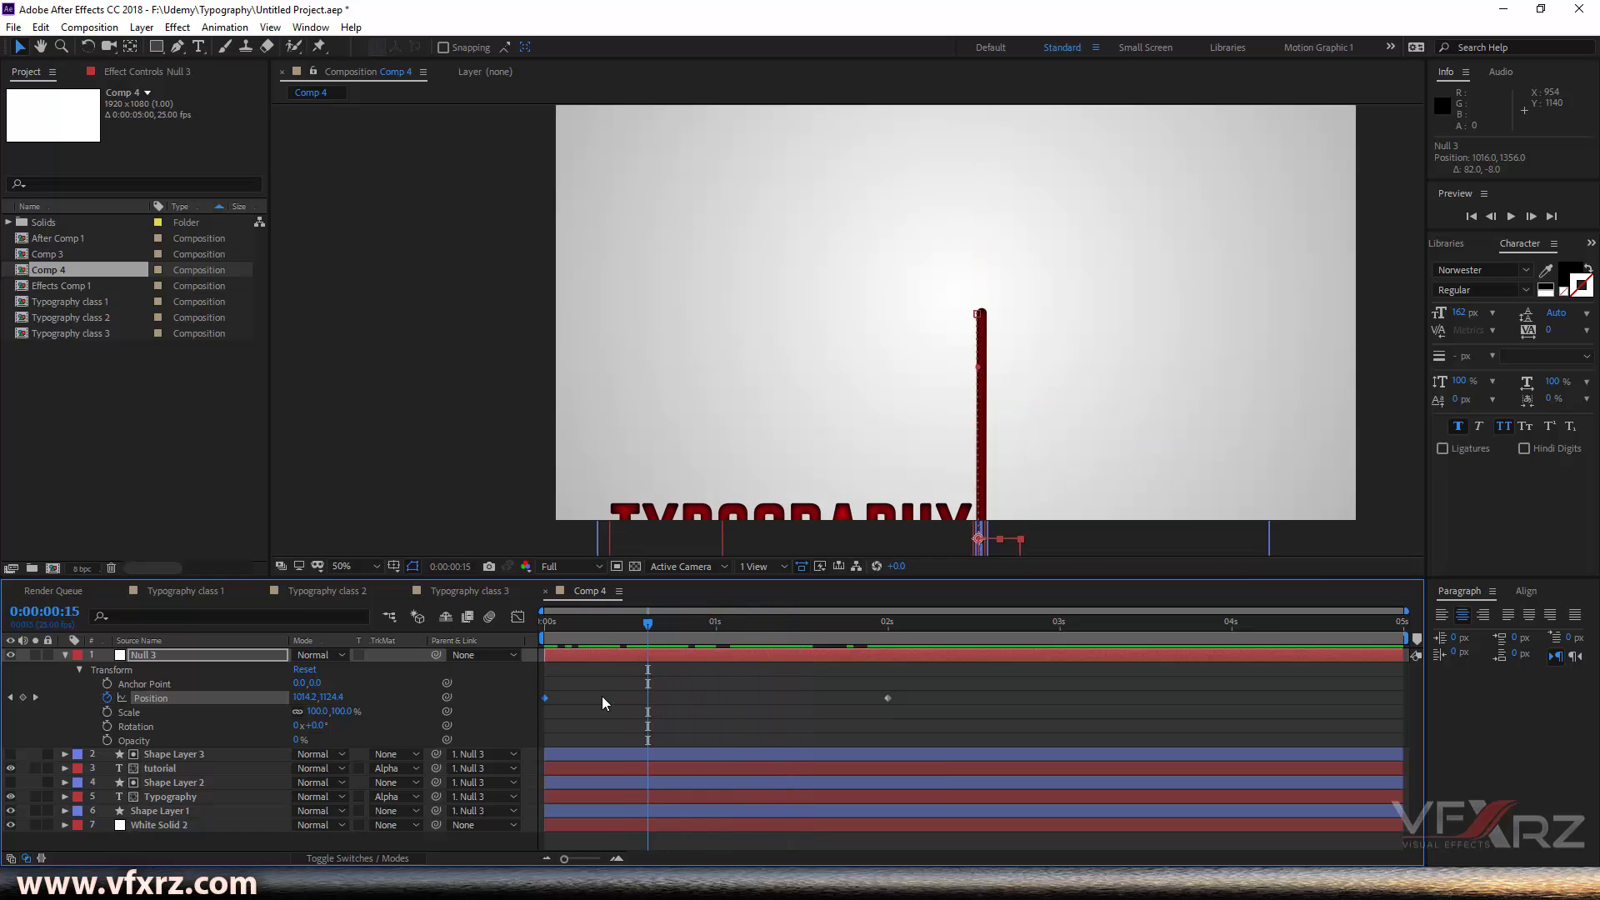
pyautogui.moveTo(888, 700); pyautogui.dragTo(613, 710)
pyautogui.moveTo(623, 621); pyautogui.dragTo(592, 638)
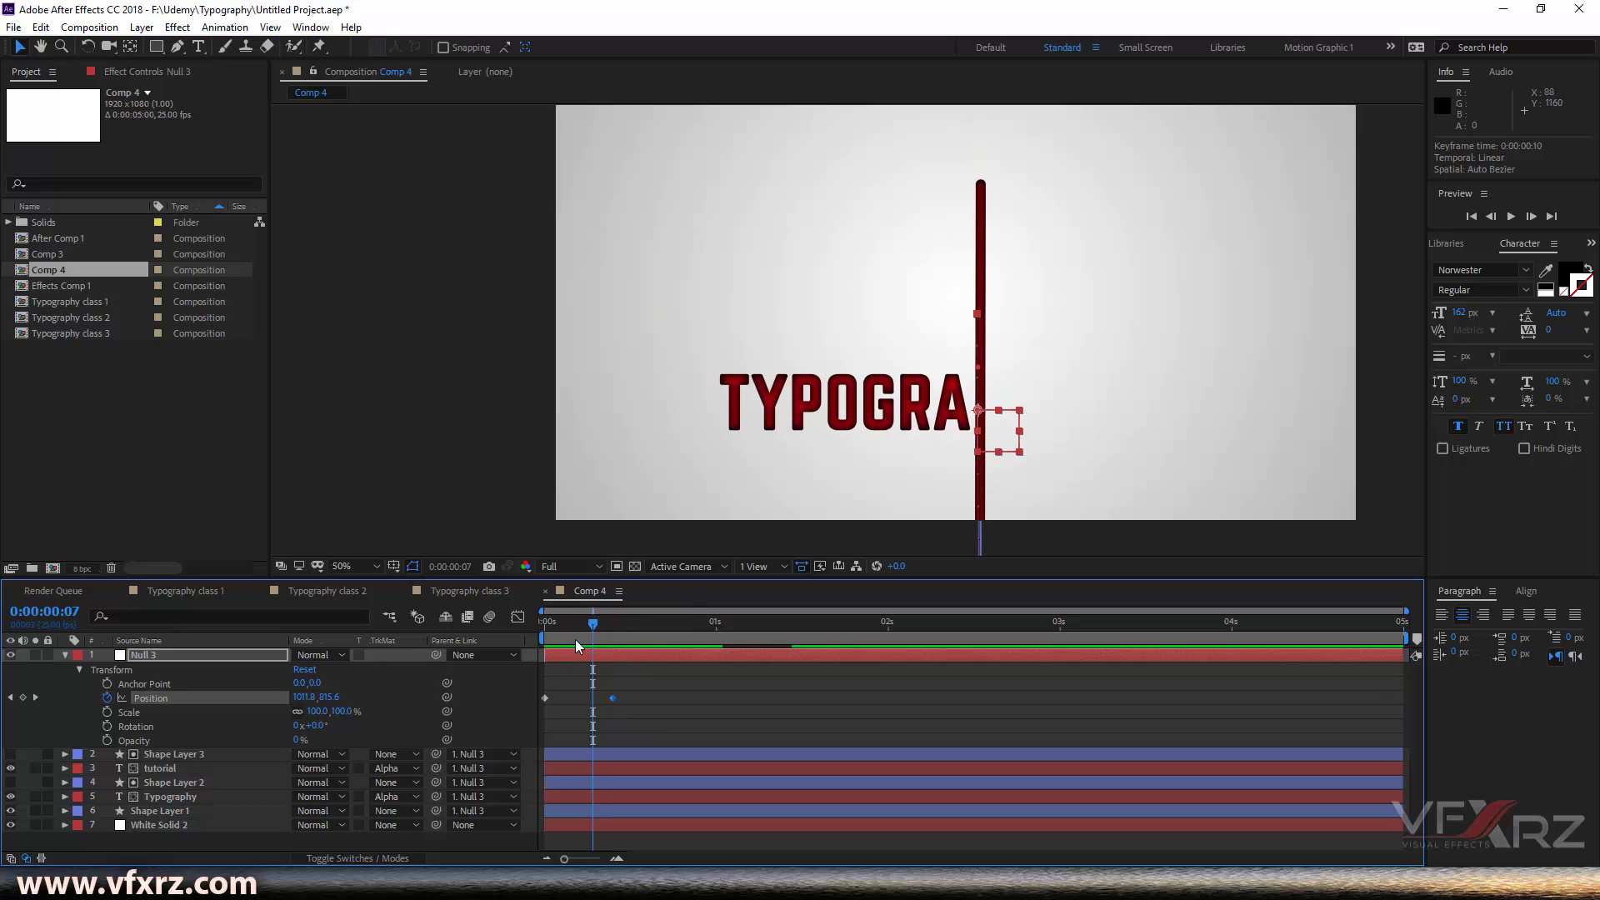
# Step: Shift both Position keyframes of the tutorial layer earlier together so the first one sits at 0:00:00:06, and deselect them
pyautogui.click(155, 755)
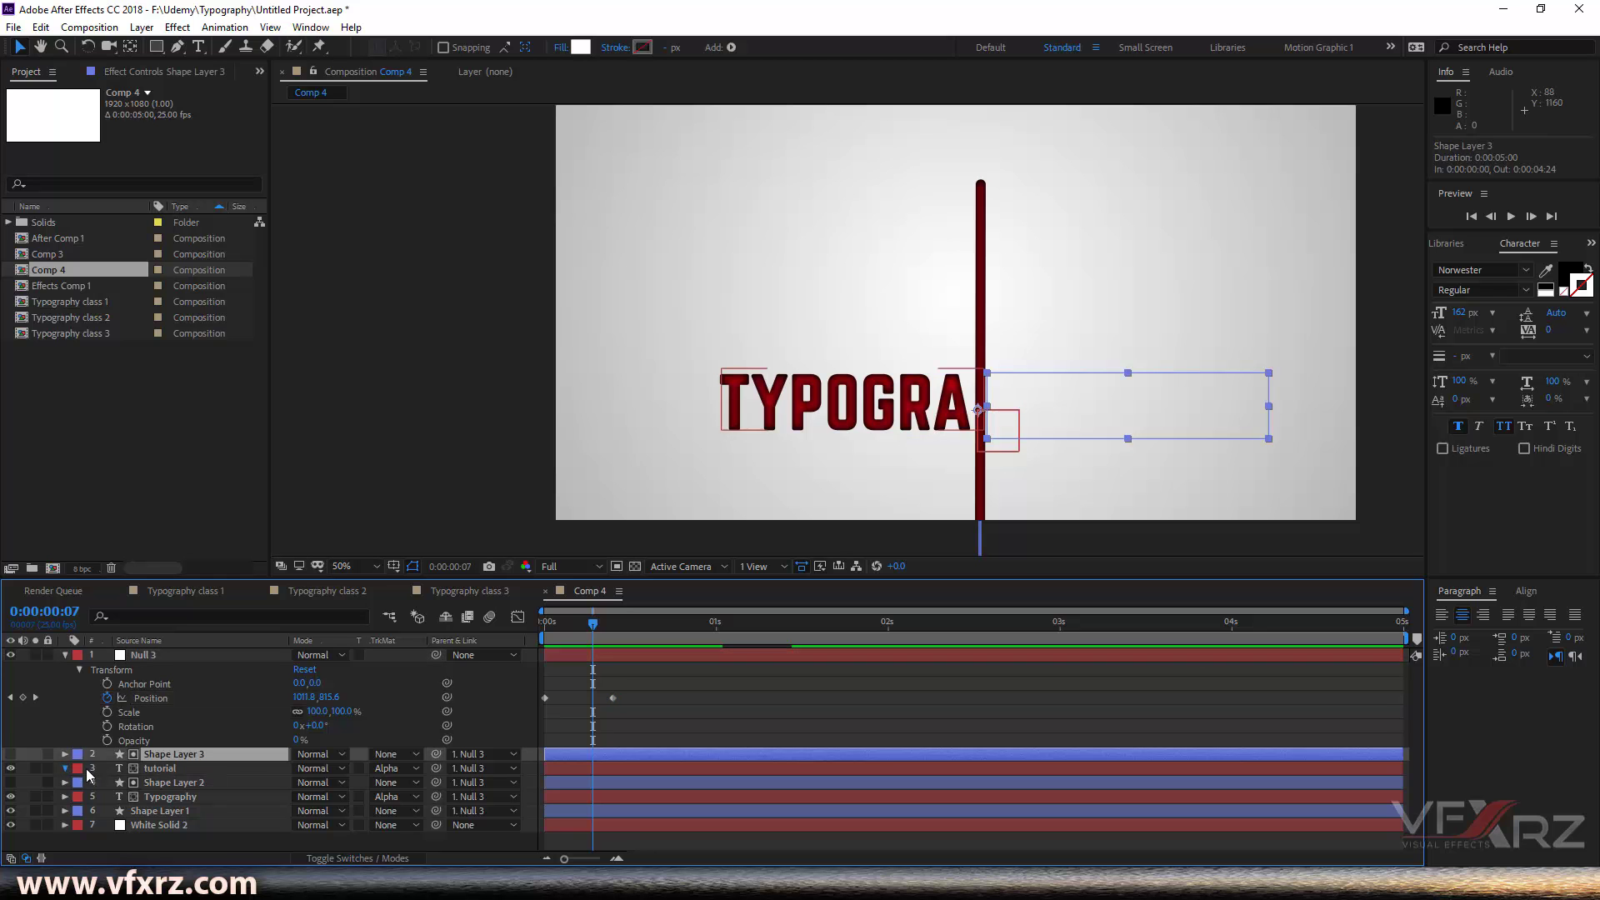
pyautogui.scroll(-1, 365, 796)
pyautogui.moveTo(803, 760); pyautogui.dragTo(586, 793)
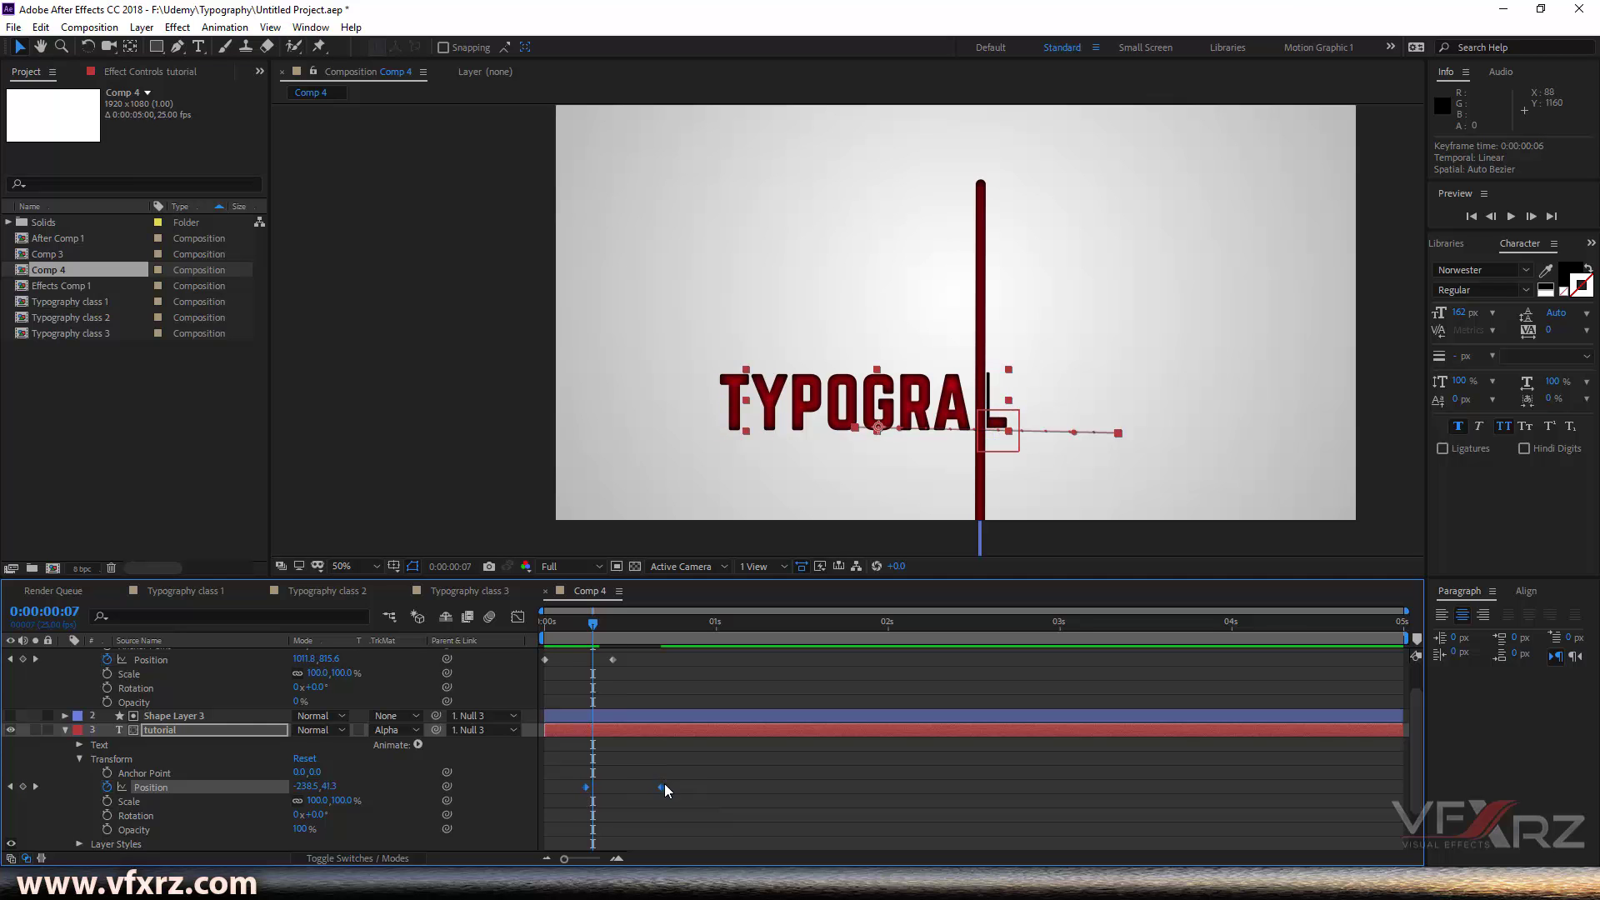
pyautogui.click(661, 792)
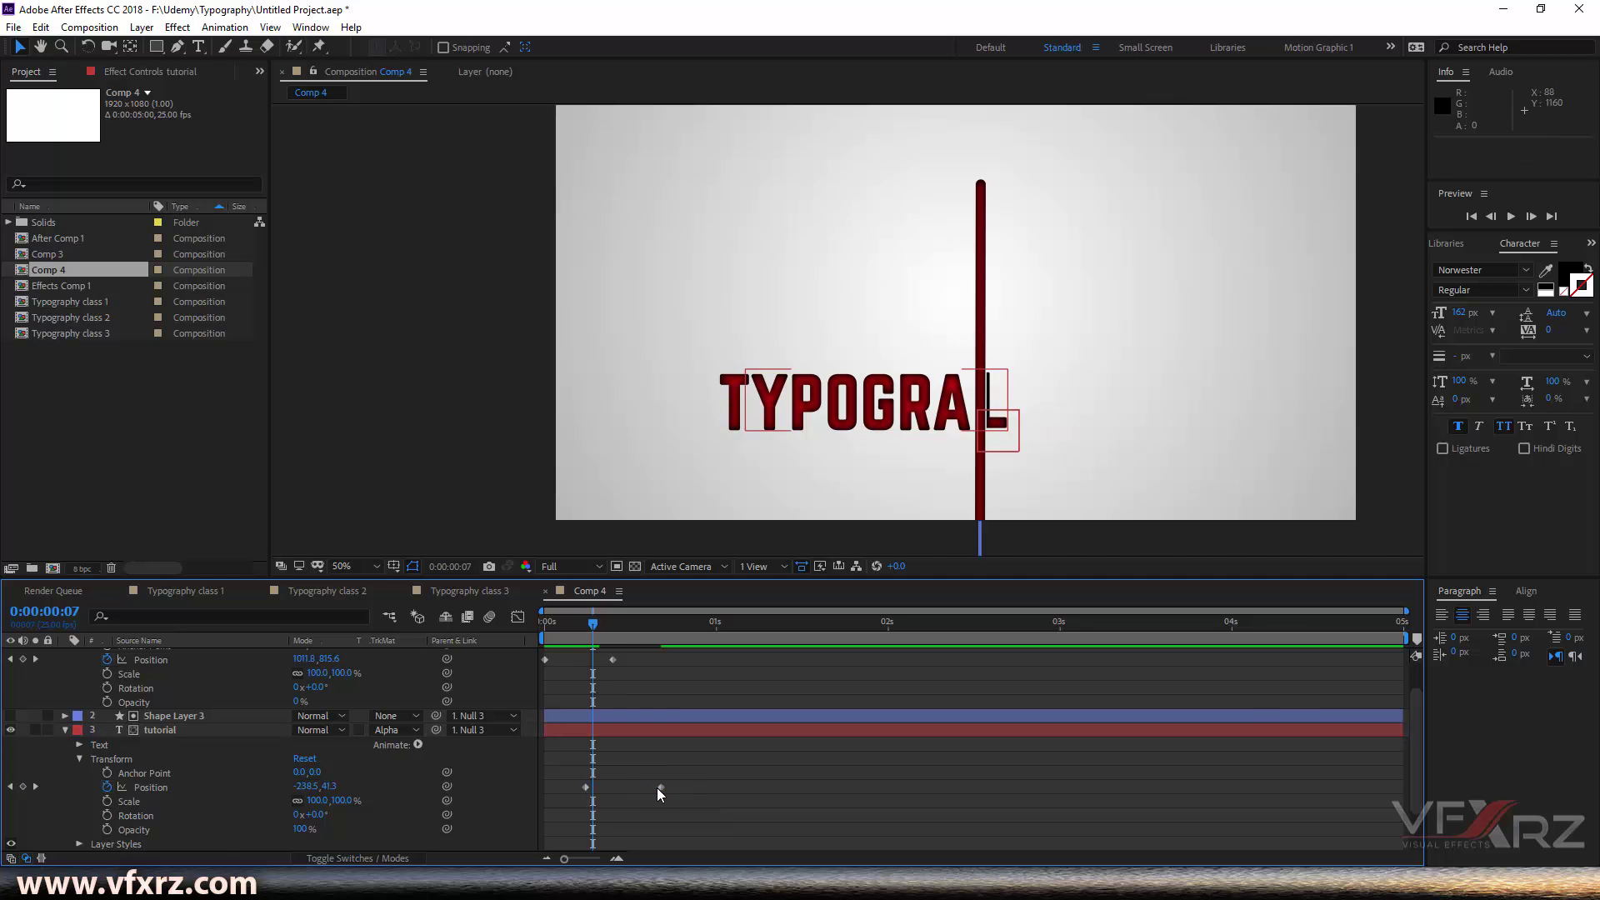
# Step: Move the tutorial layer's second Position keyframe earlier to 0:00:00:16 and preview the animation from the start
pyautogui.click(655, 787)
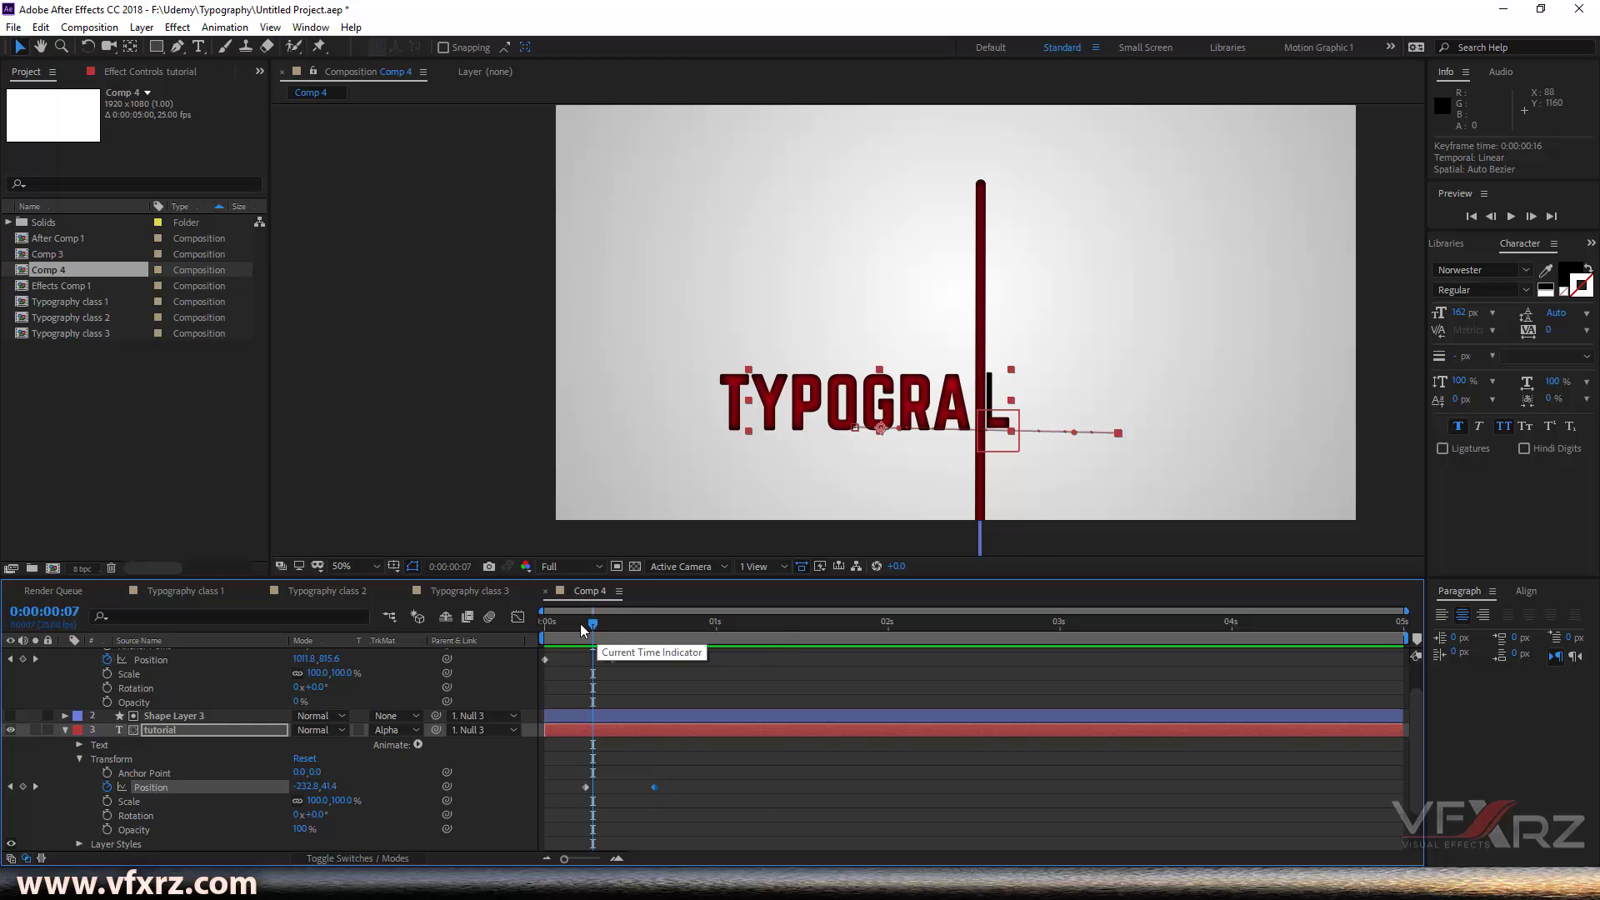
pyautogui.moveTo(587, 623); pyautogui.dragTo(534, 627)
pyautogui.press('space')
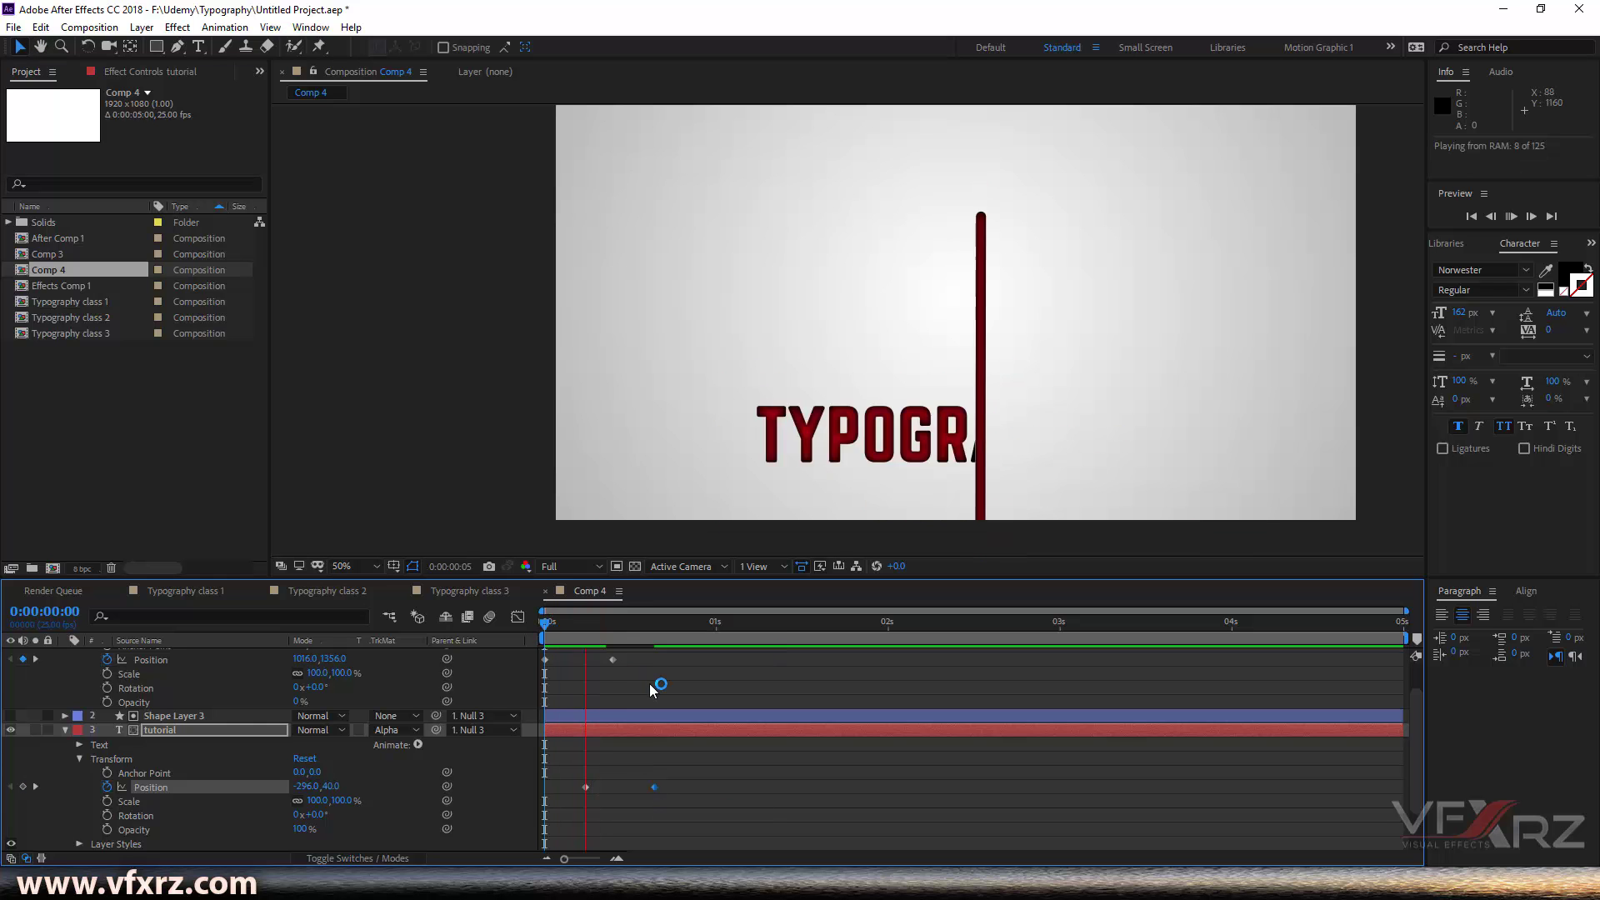
pyautogui.press('space')
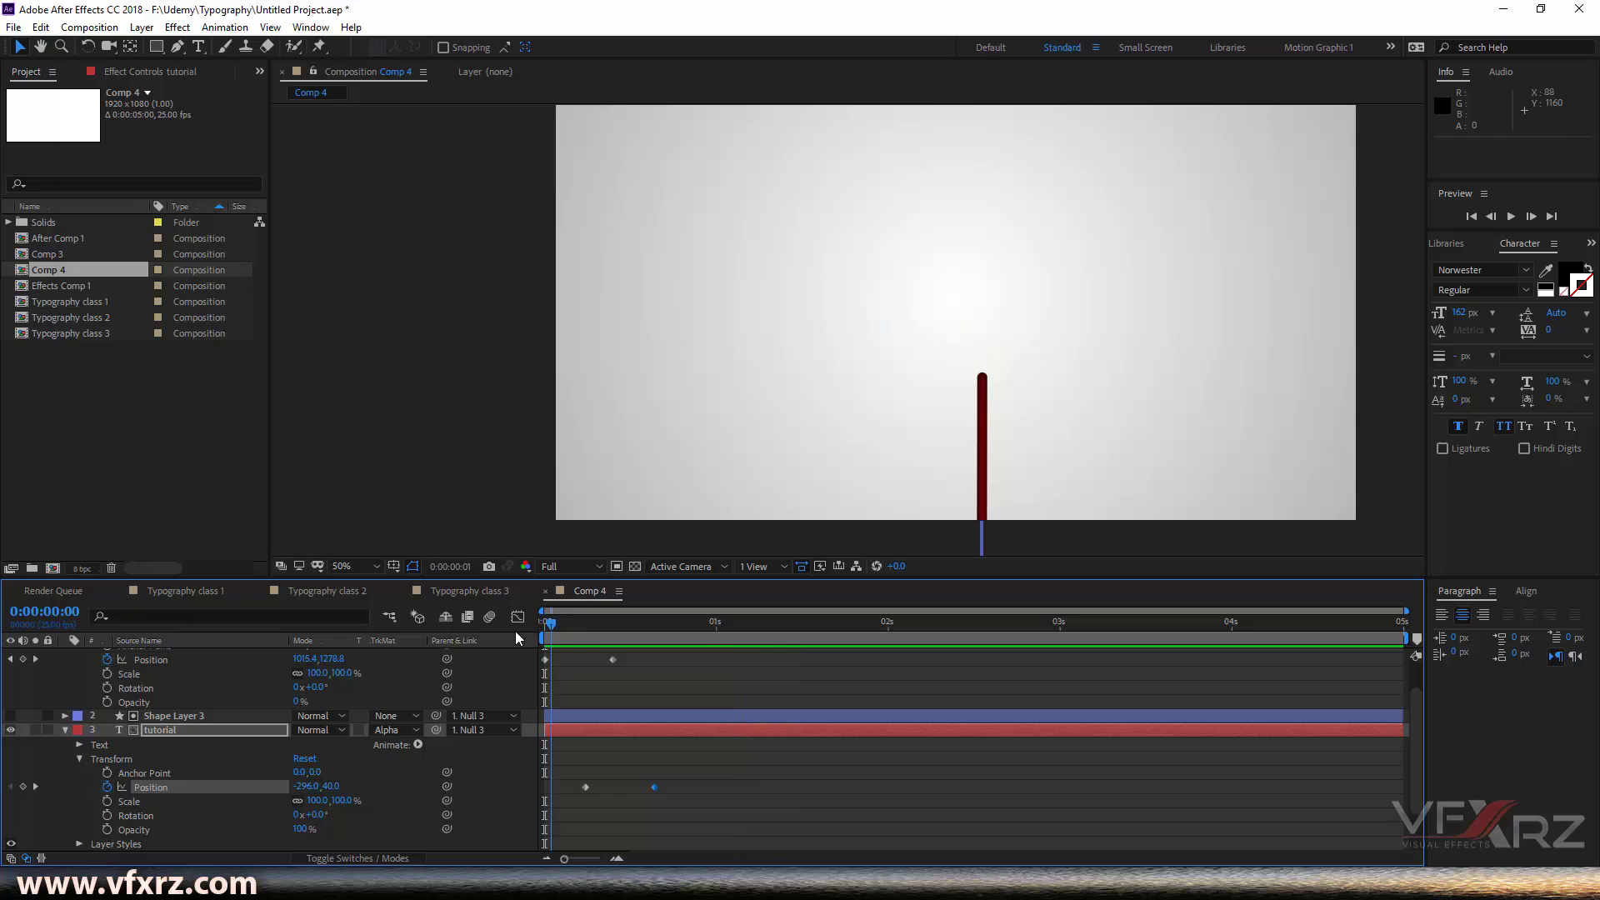
pyautogui.press('space')
pyautogui.moveTo(573, 622); pyautogui.dragTo(653, 637)
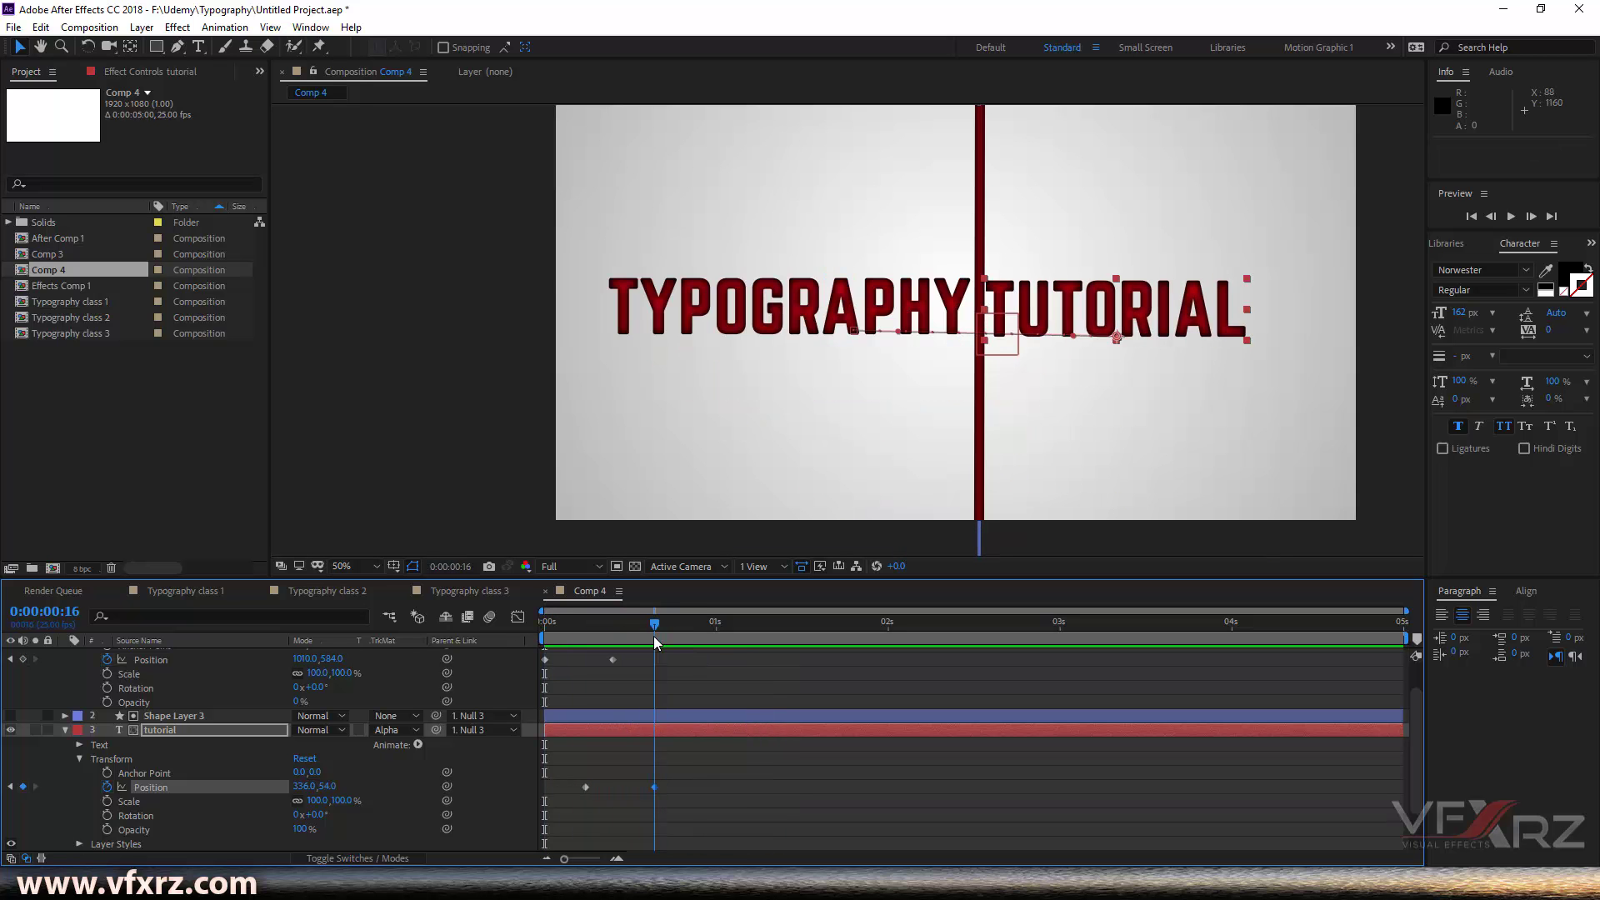
# Step: Move Null 3's second Position keyframe to 0:00:00:18 so the line rises more slowly, and preview the animation from the start
pyautogui.scroll(2, 282, 708)
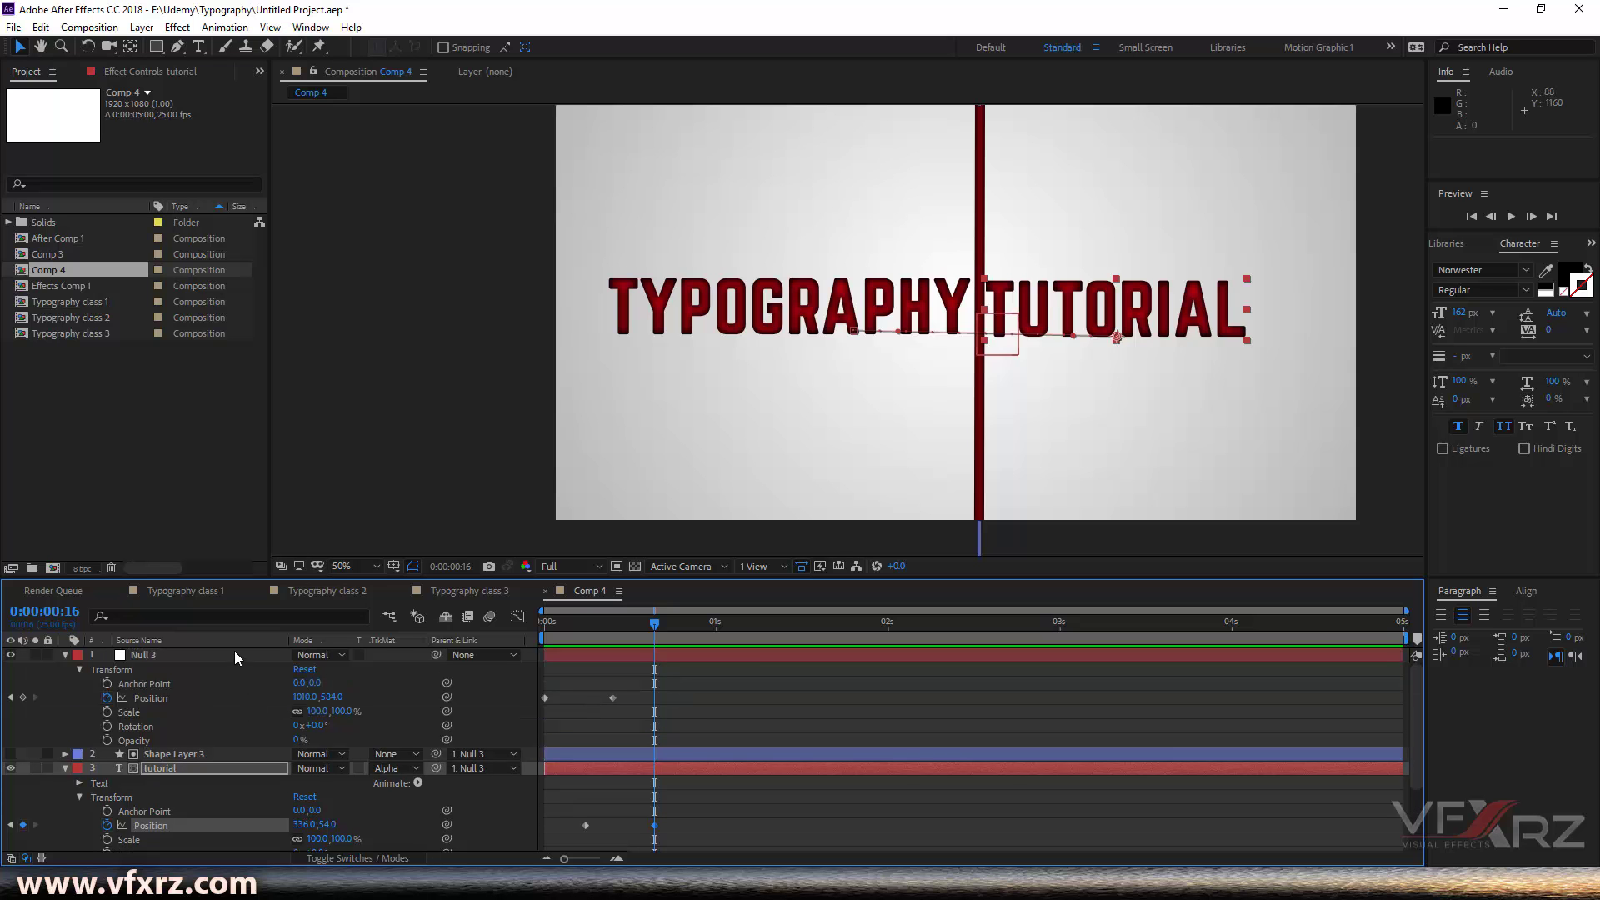
pyautogui.click(157, 697)
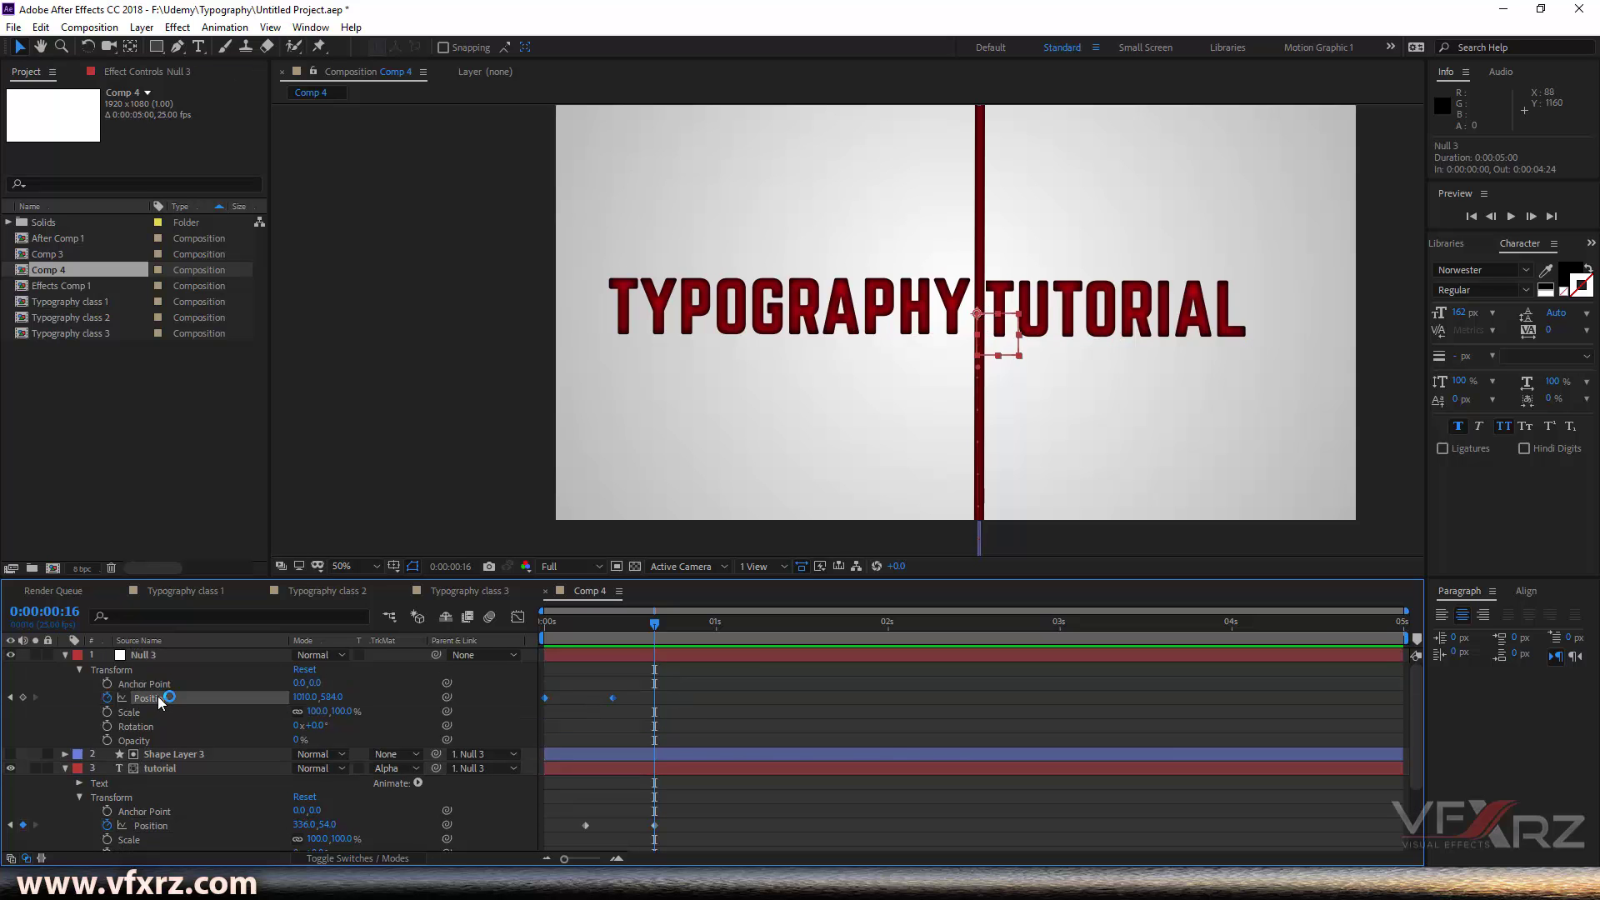
pyautogui.click(612, 697)
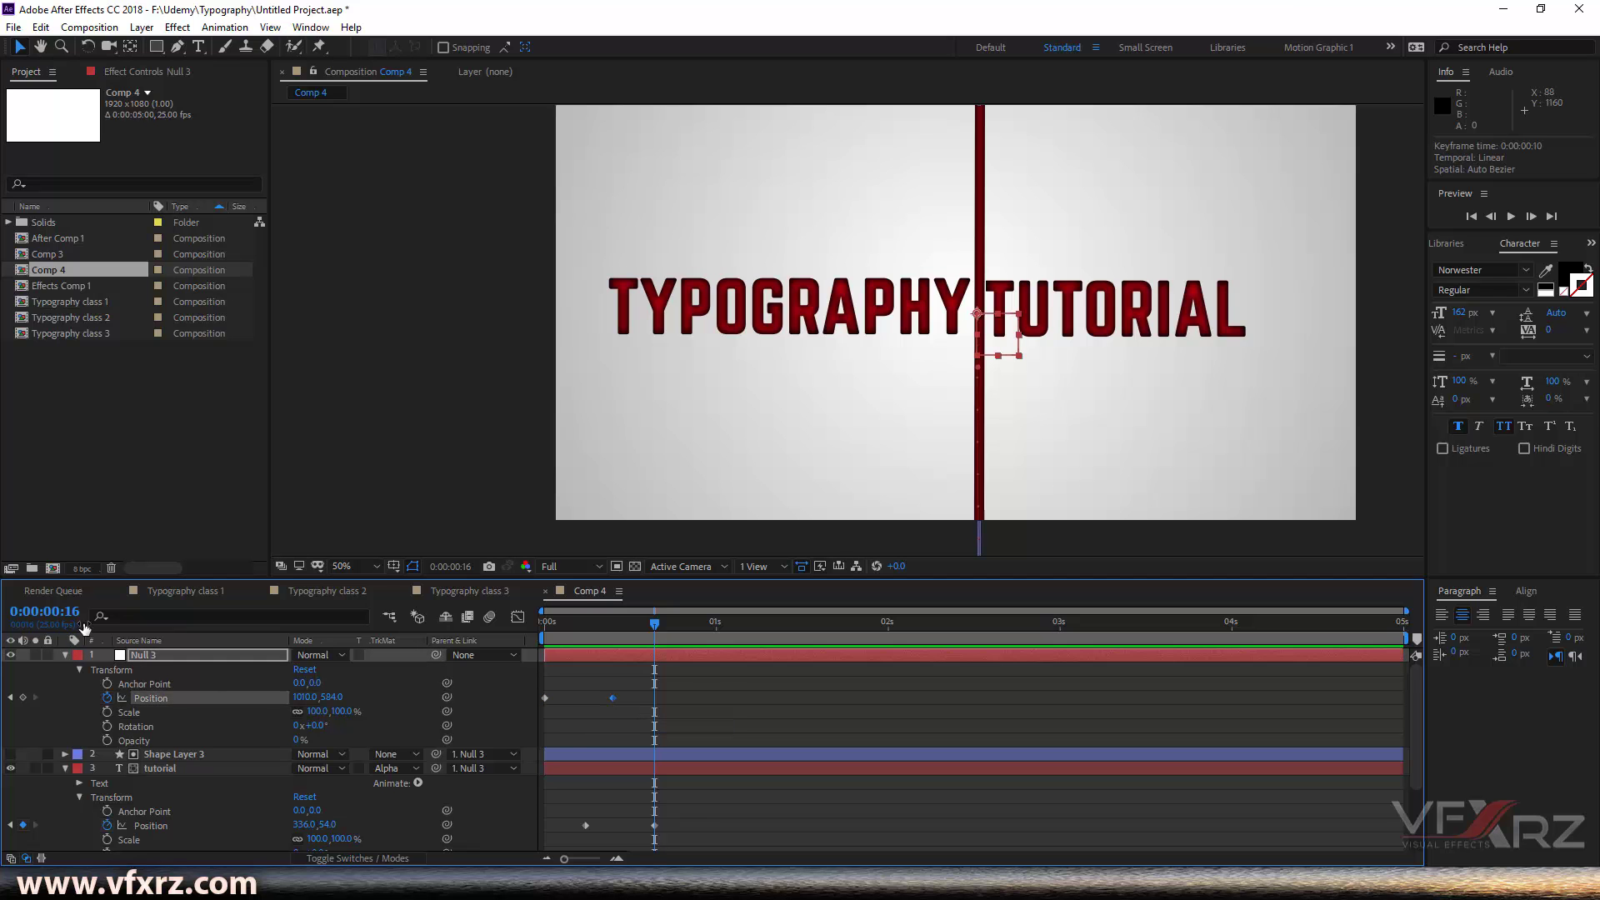
pyautogui.moveTo(613, 697); pyautogui.dragTo(668, 697)
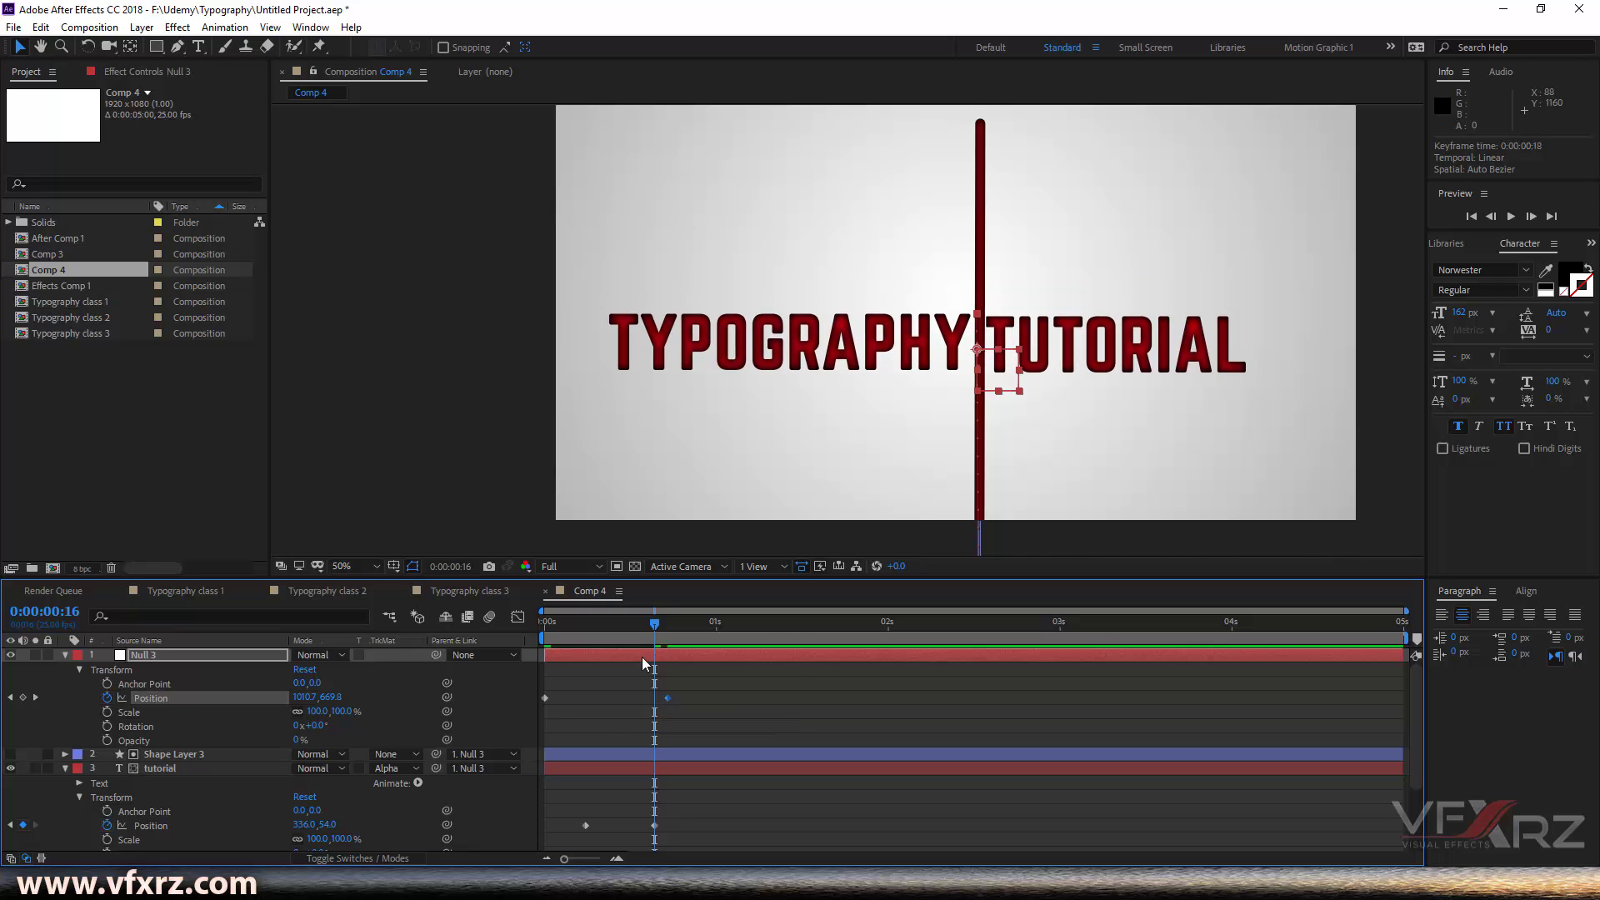
pyautogui.moveTo(661, 623); pyautogui.dragTo(527, 638)
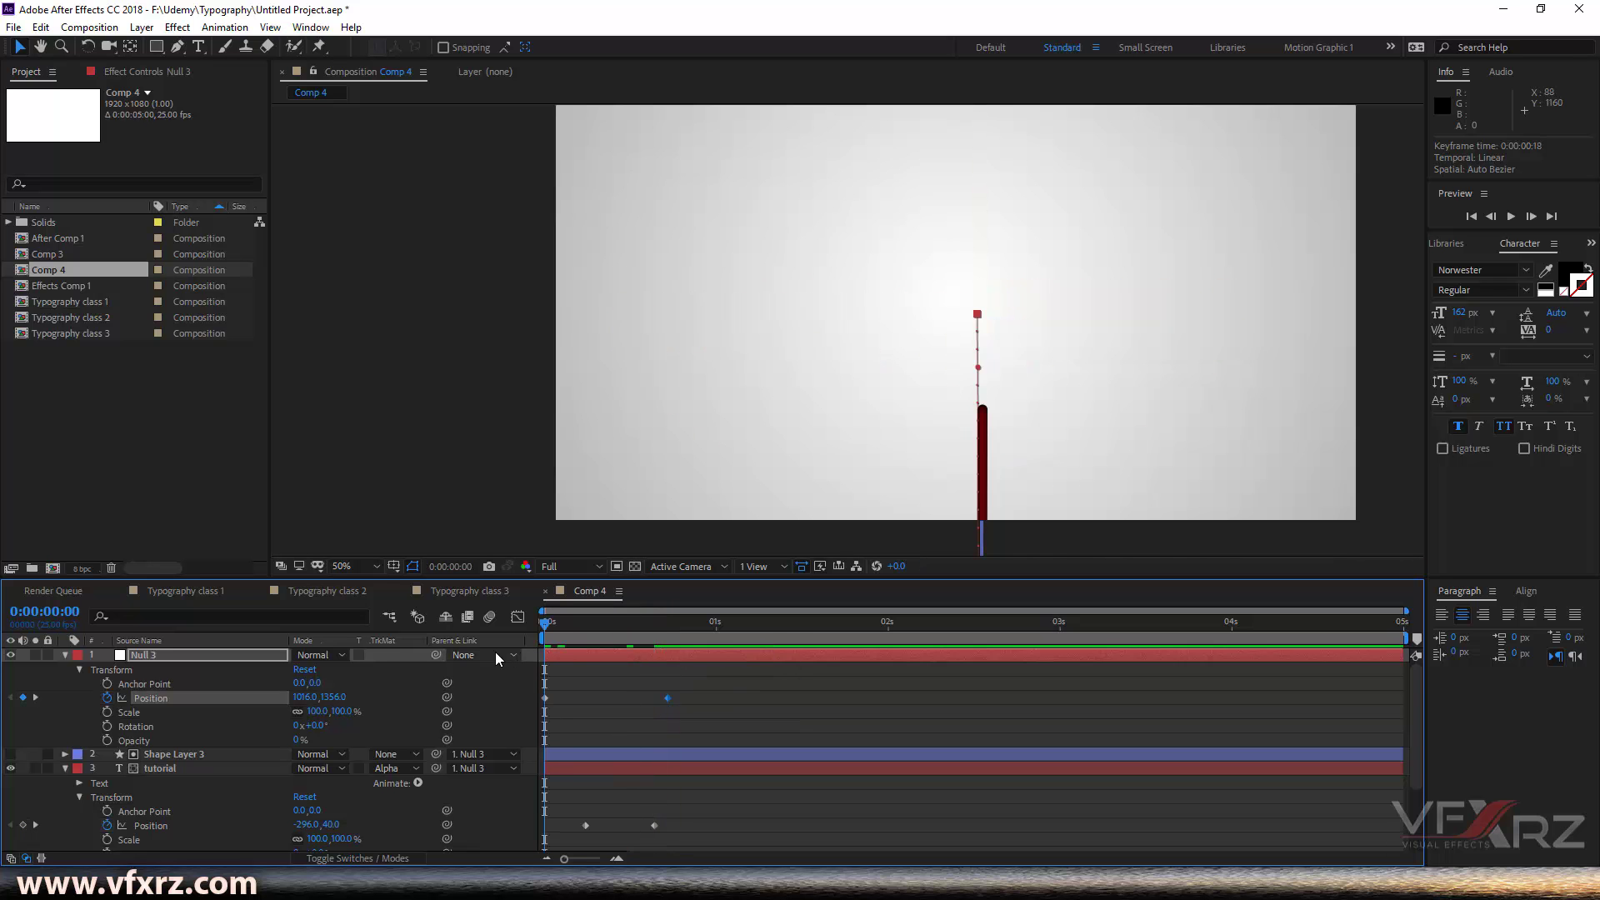
pyautogui.press('space')
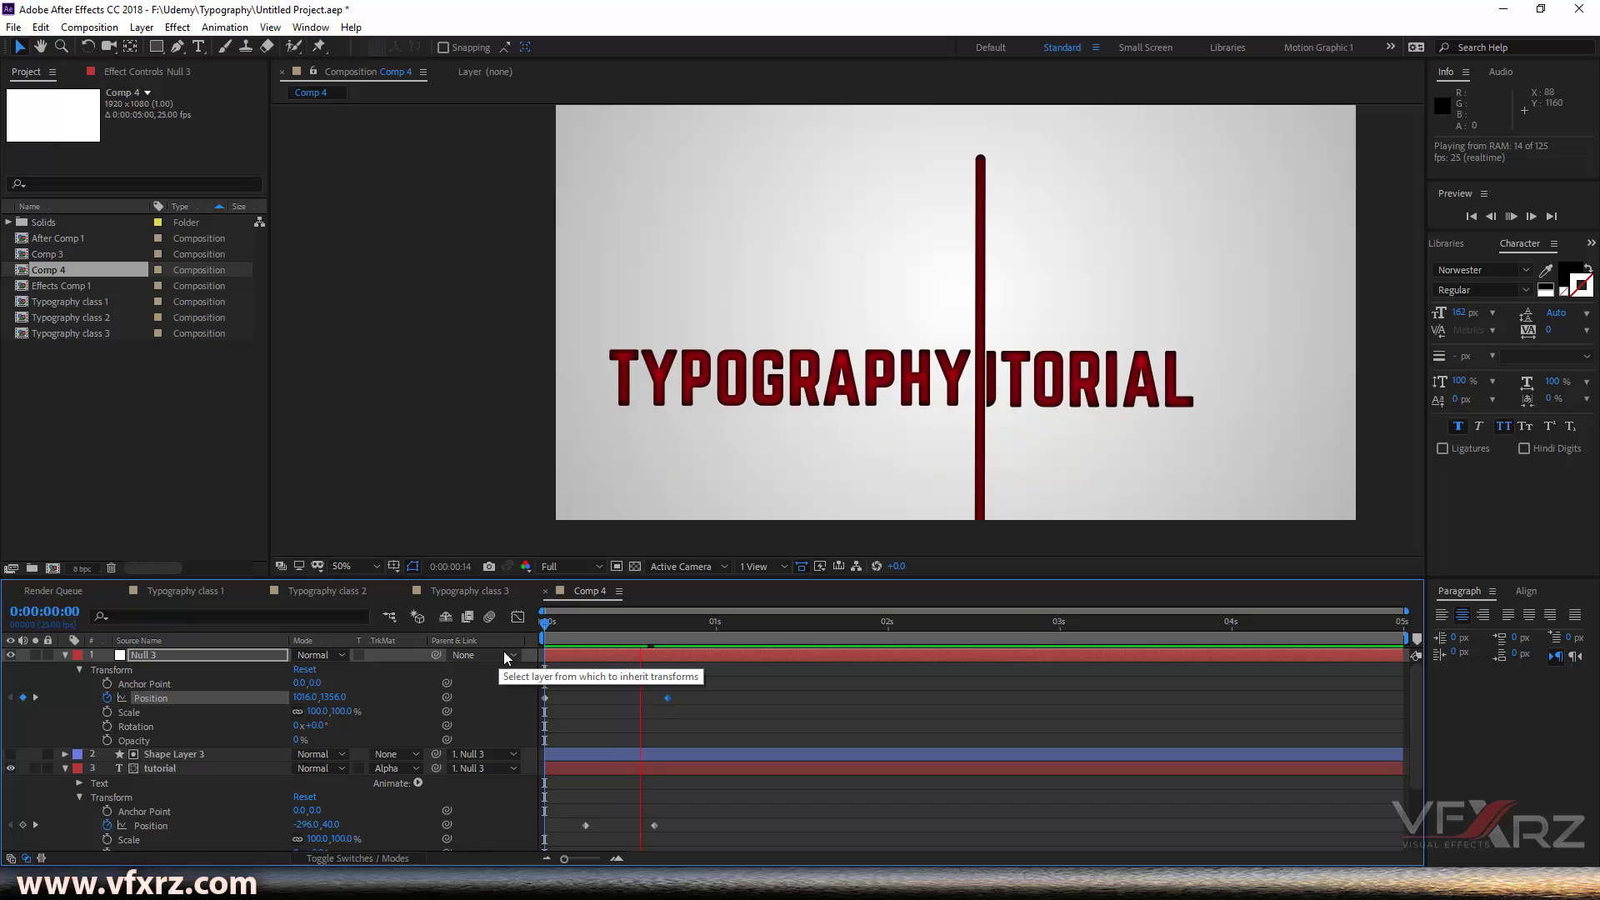
pyautogui.click(668, 627)
pyautogui.moveTo(642, 633); pyautogui.dragTo(675, 635)
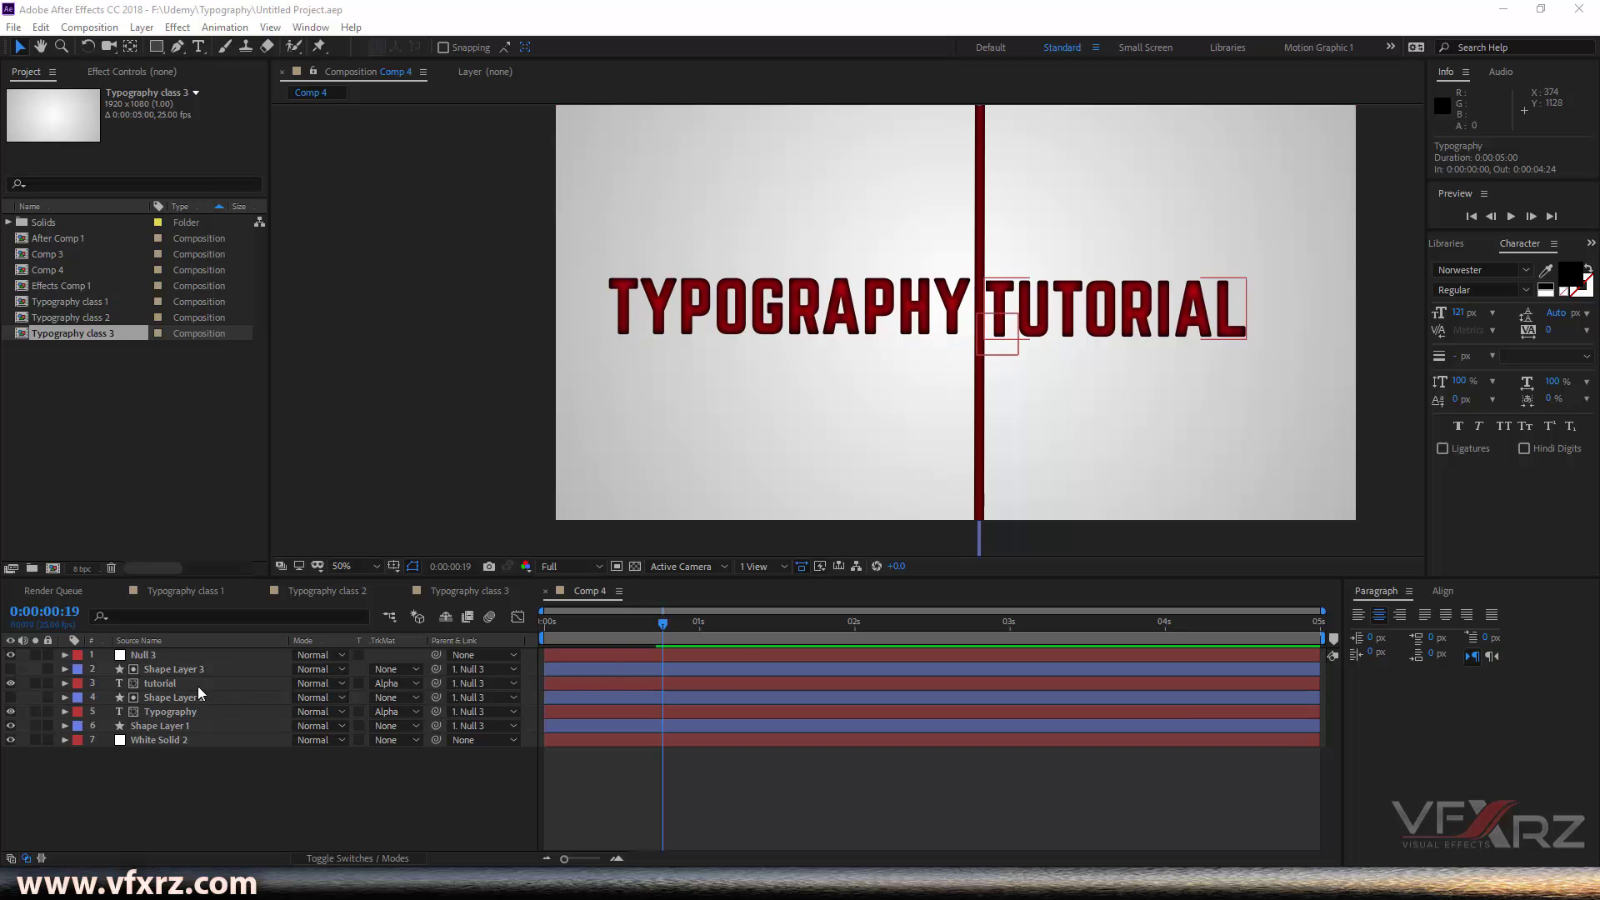
# Step: Apply Easy Ease to both Position keyframes of the tutorial layer and deselect them
pyautogui.click(170, 682)
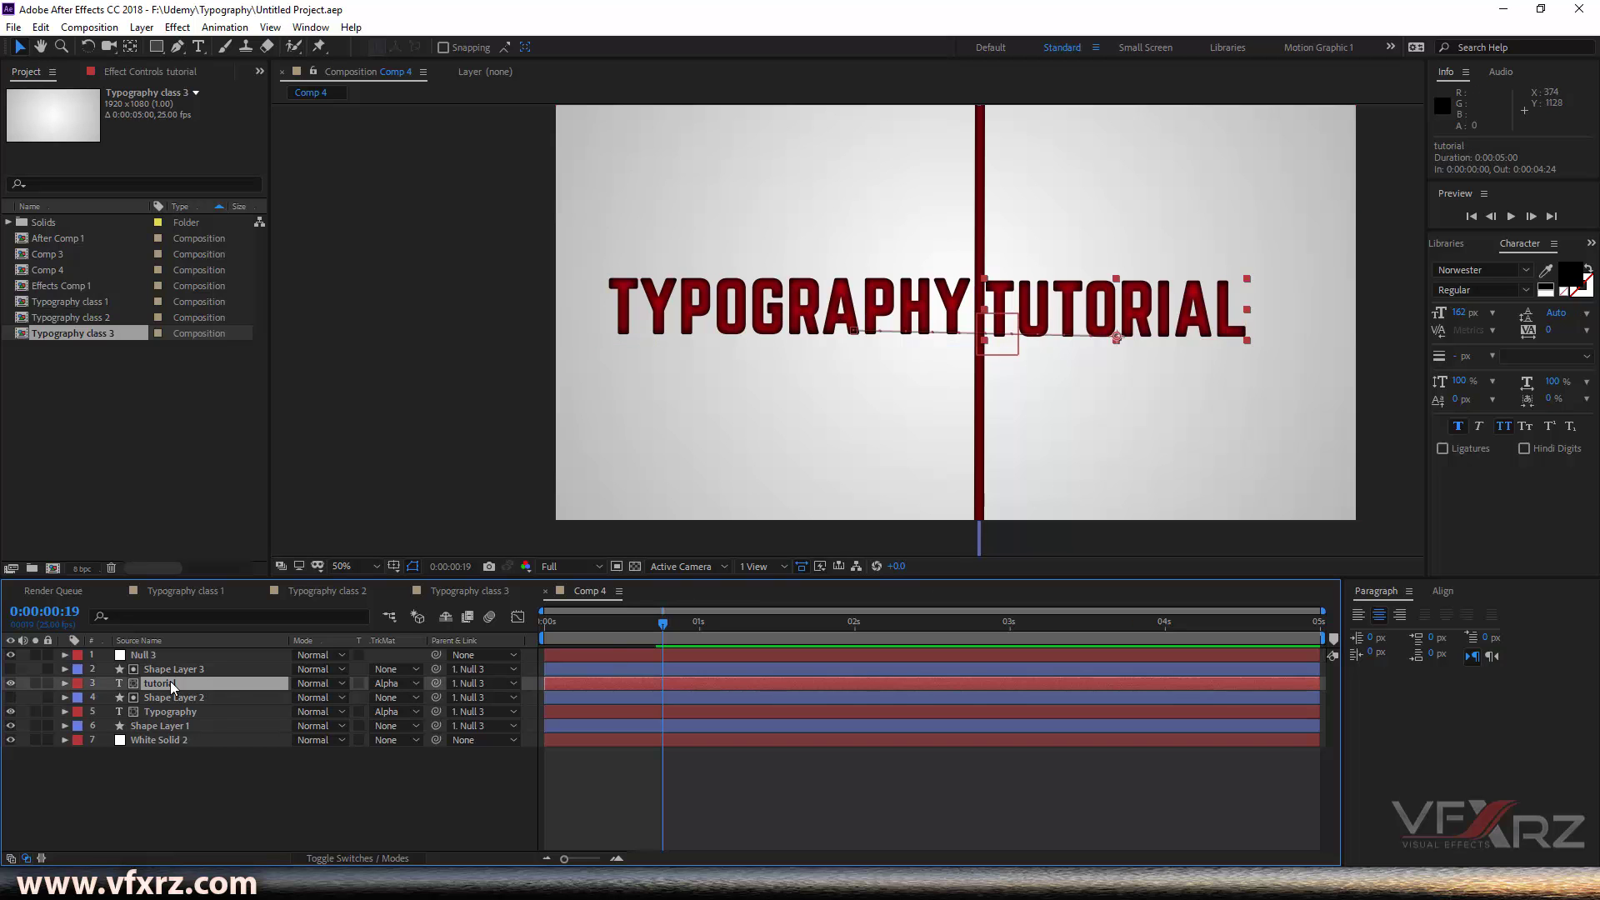
pyautogui.click(65, 683)
pyautogui.click(80, 713)
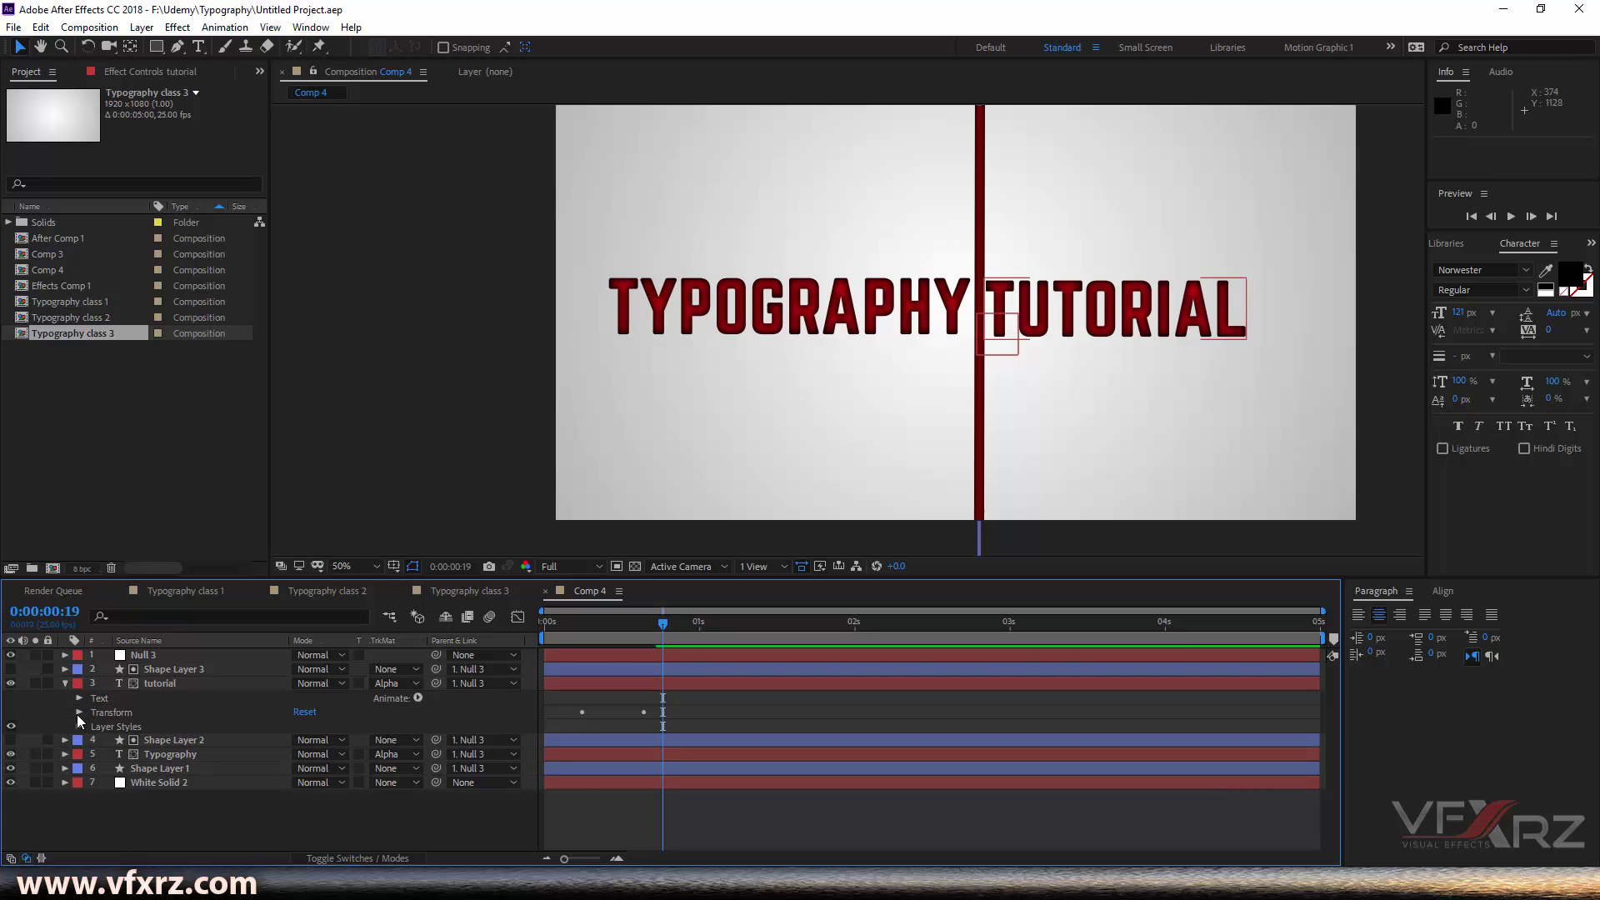
pyautogui.click(78, 713)
pyautogui.click(150, 740)
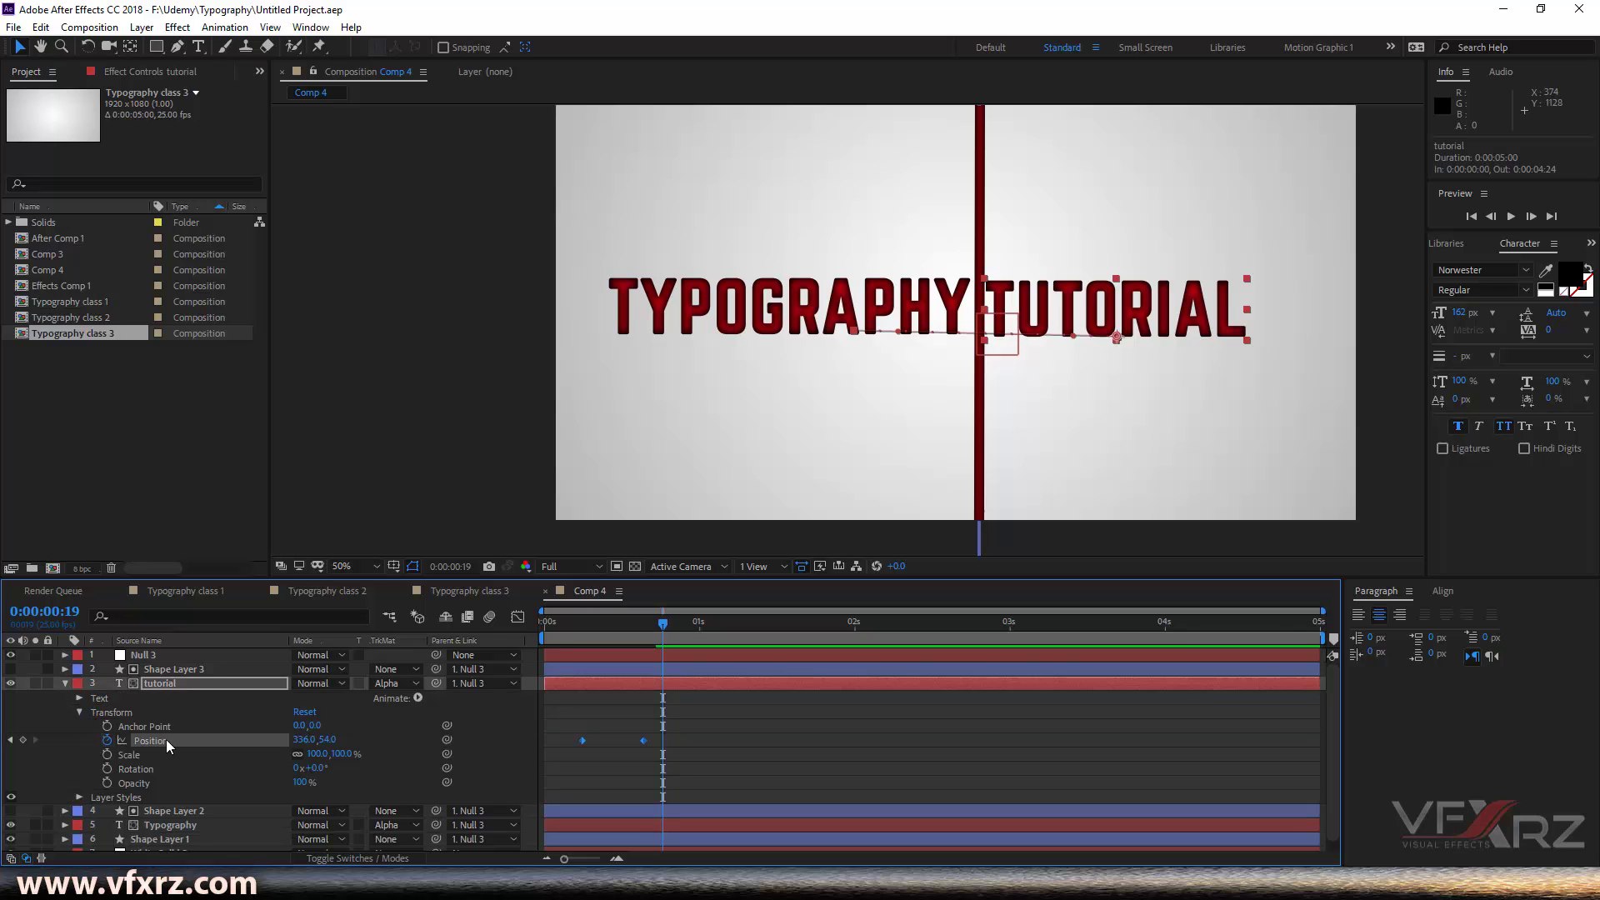
pyautogui.rightClick(643, 740)
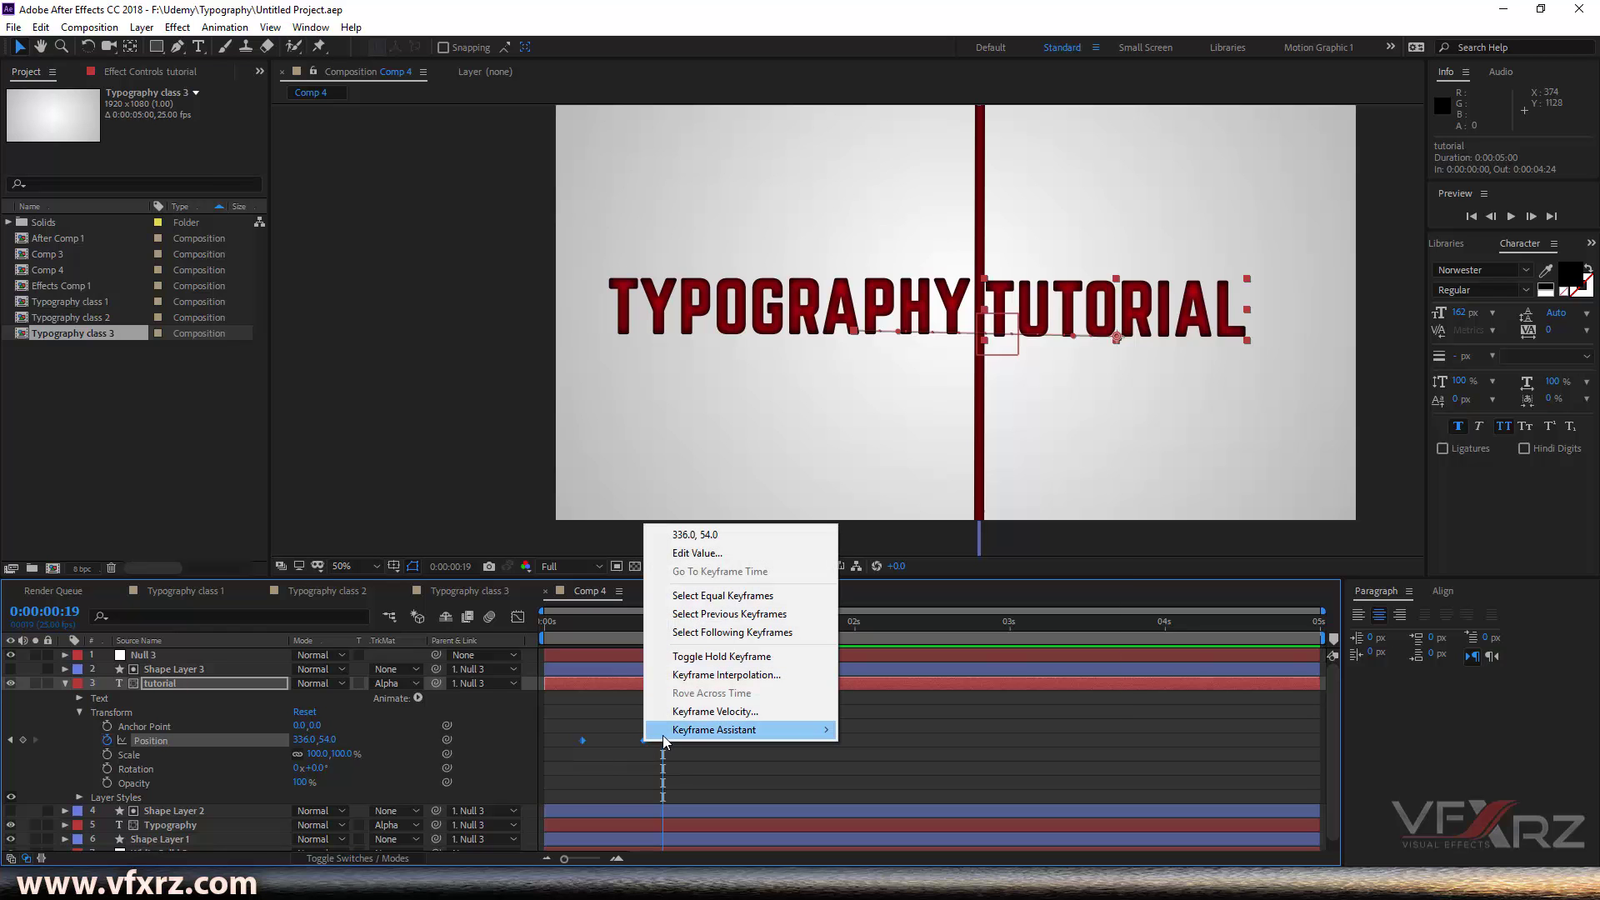
pyautogui.moveTo(800, 730)
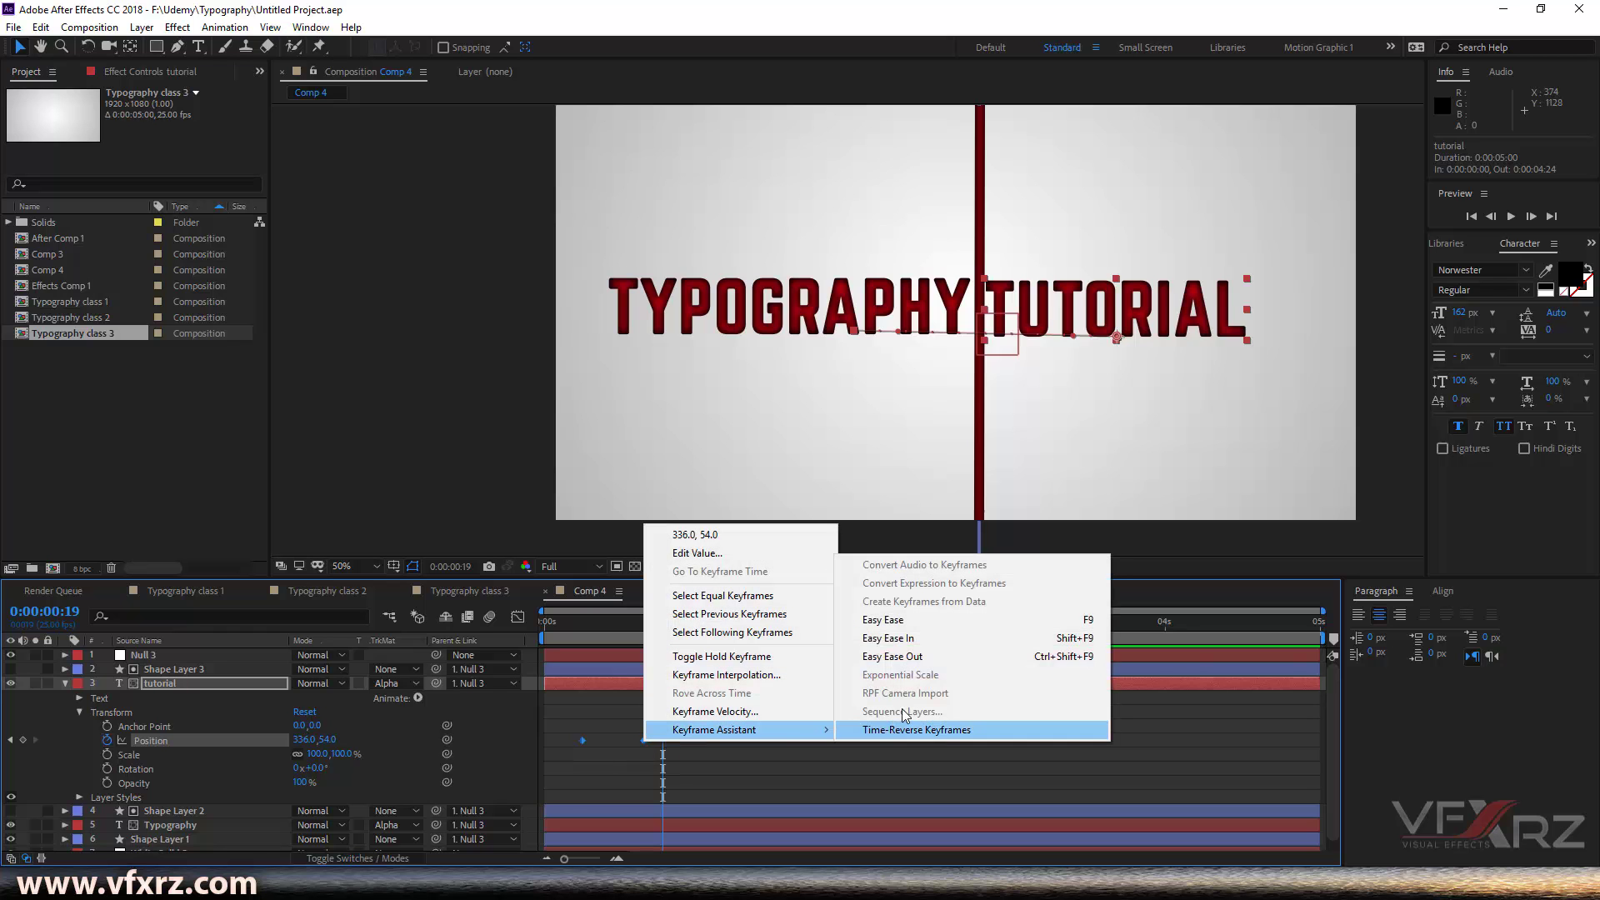
pyautogui.click(882, 620)
pyautogui.click(658, 754)
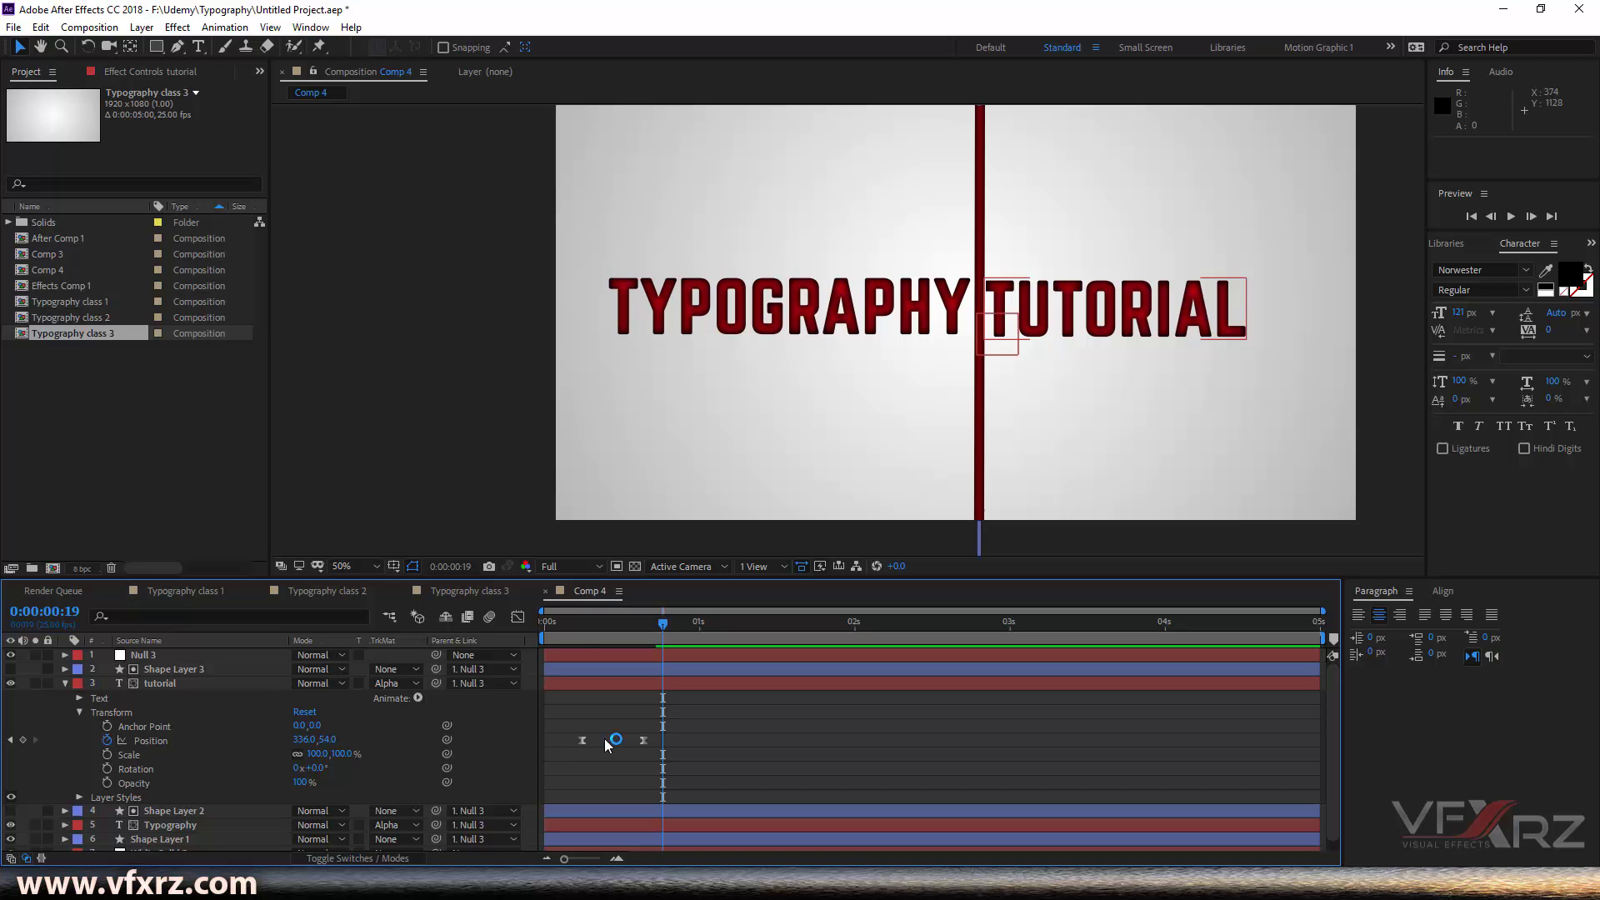
# Step: In the Graph Editor, extend the last keyframe's incoming ease on tutorial's Position so the speed peaks early, and preview the motion
pyautogui.click(519, 618)
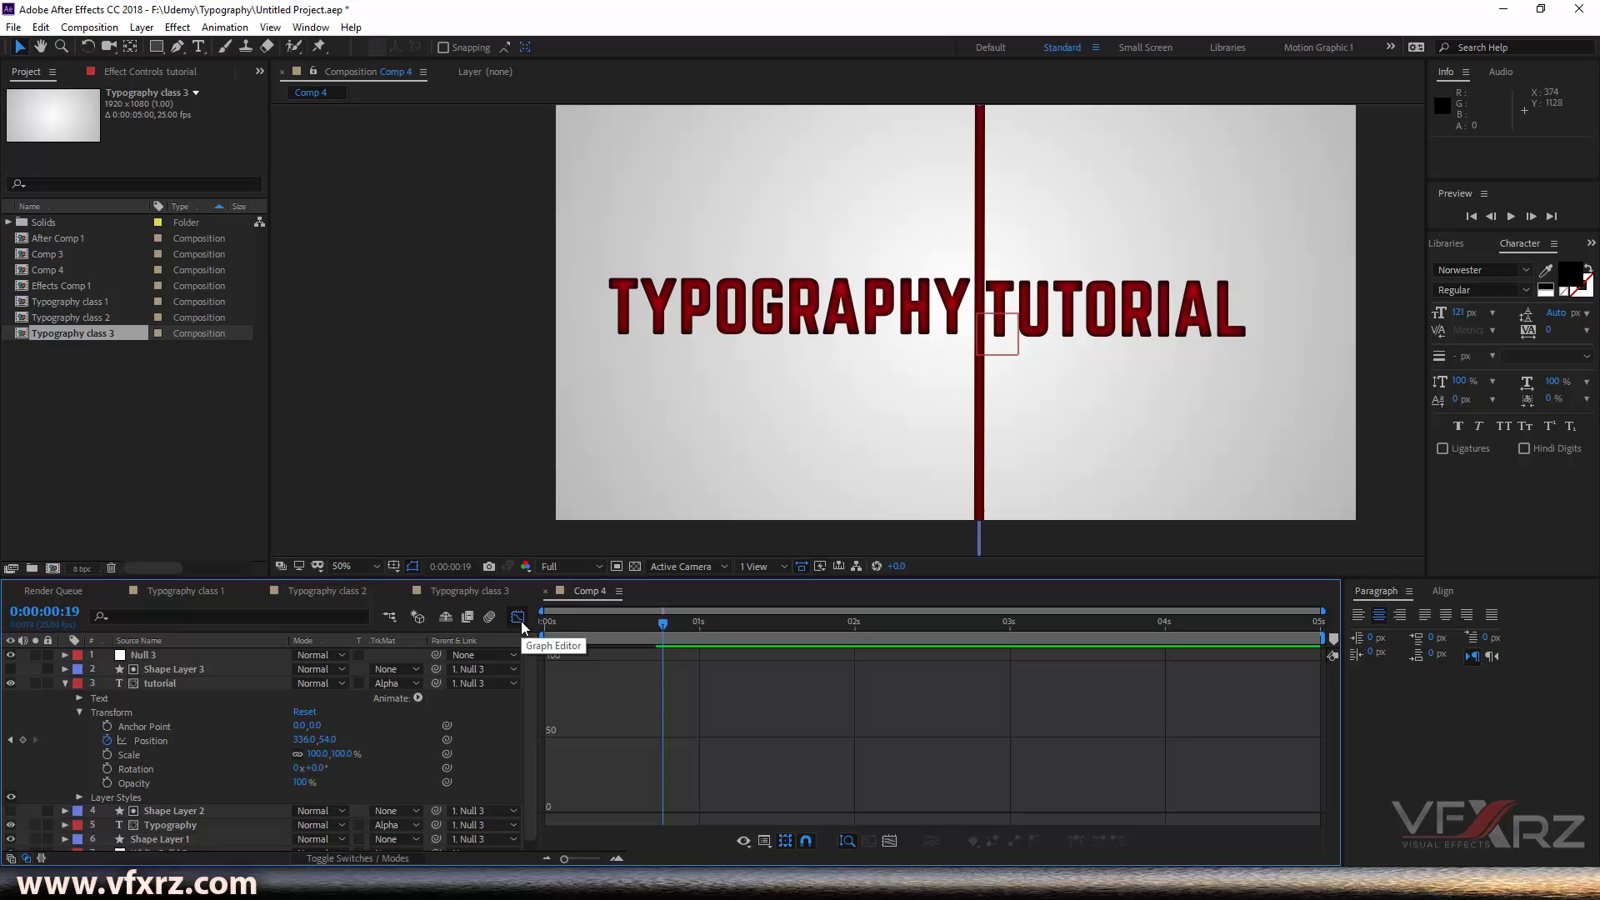
pyautogui.click(166, 739)
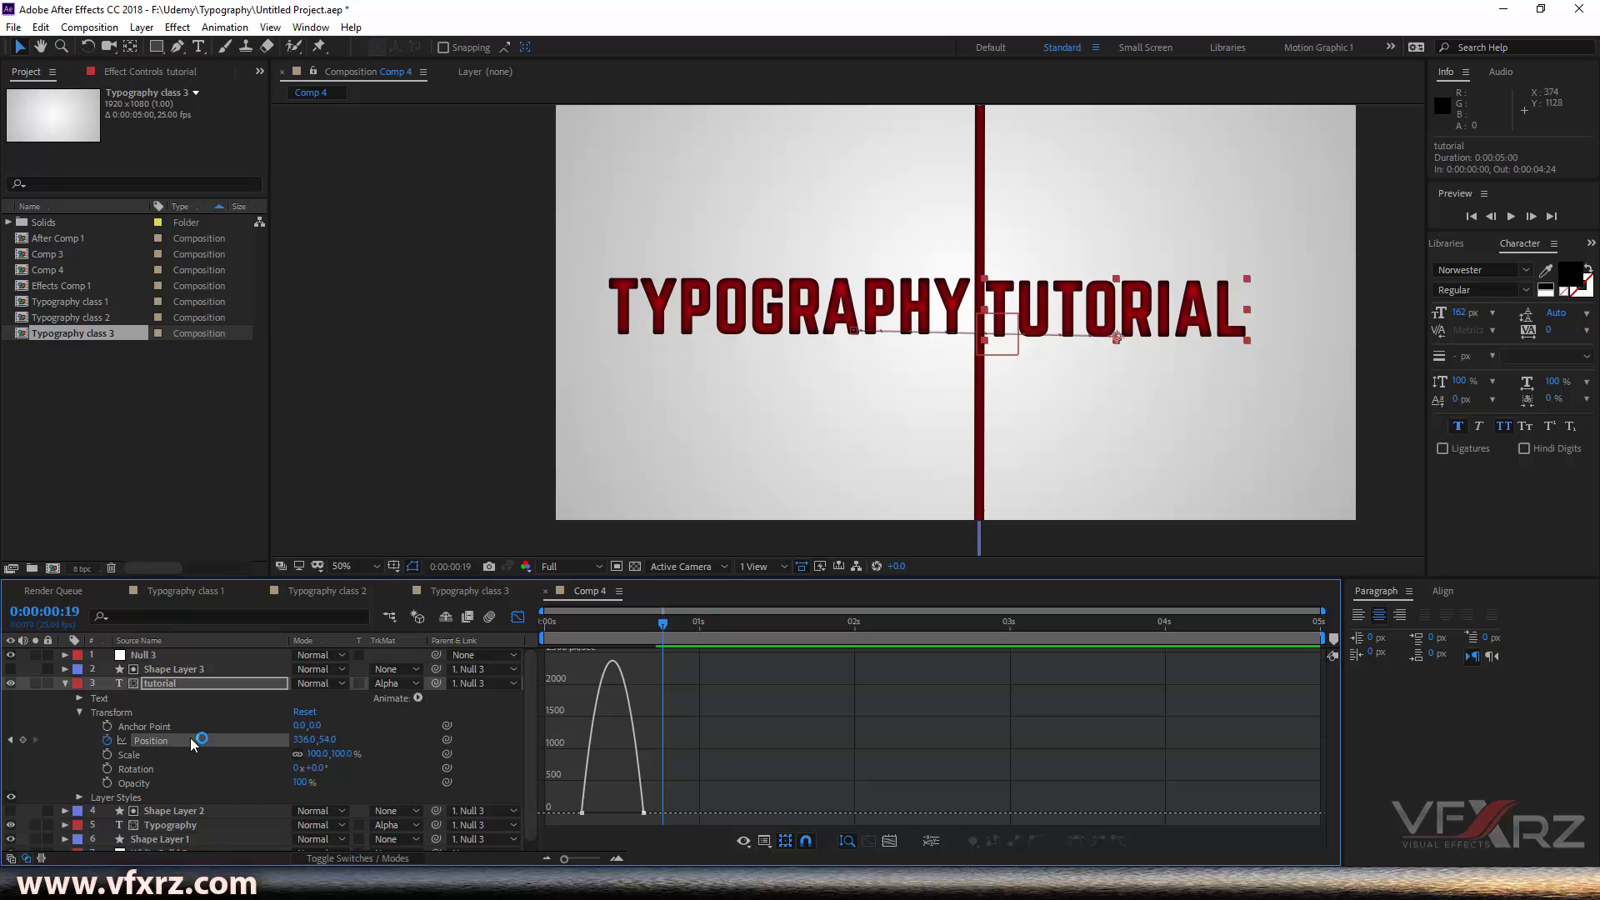
pyautogui.click(642, 813)
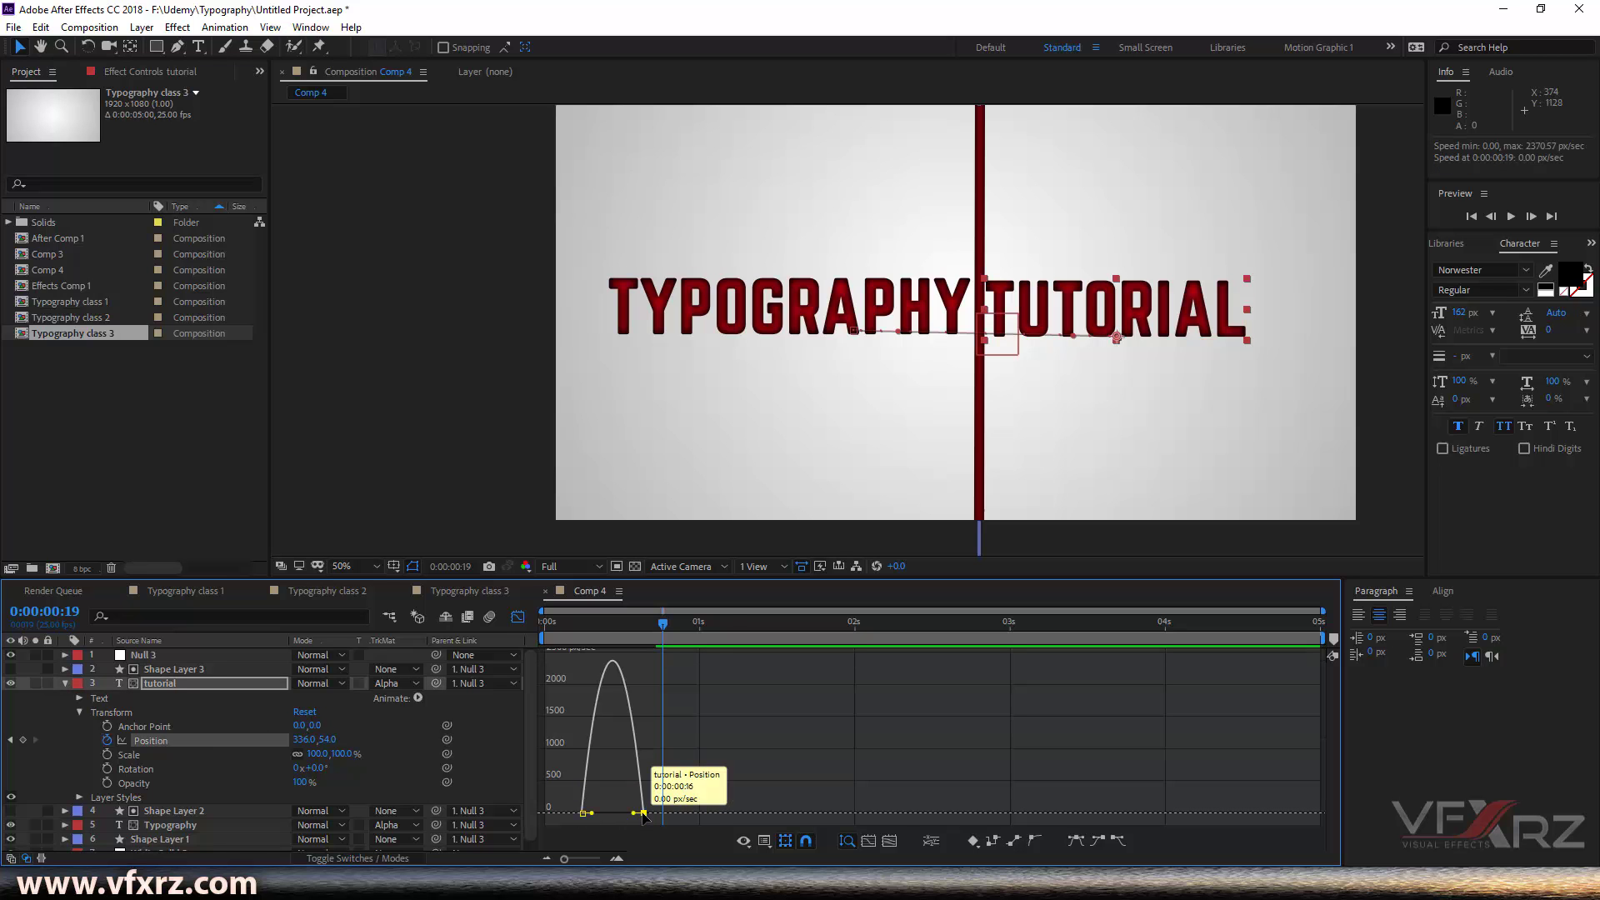
pyautogui.moveTo(633, 814); pyautogui.dragTo(602, 814)
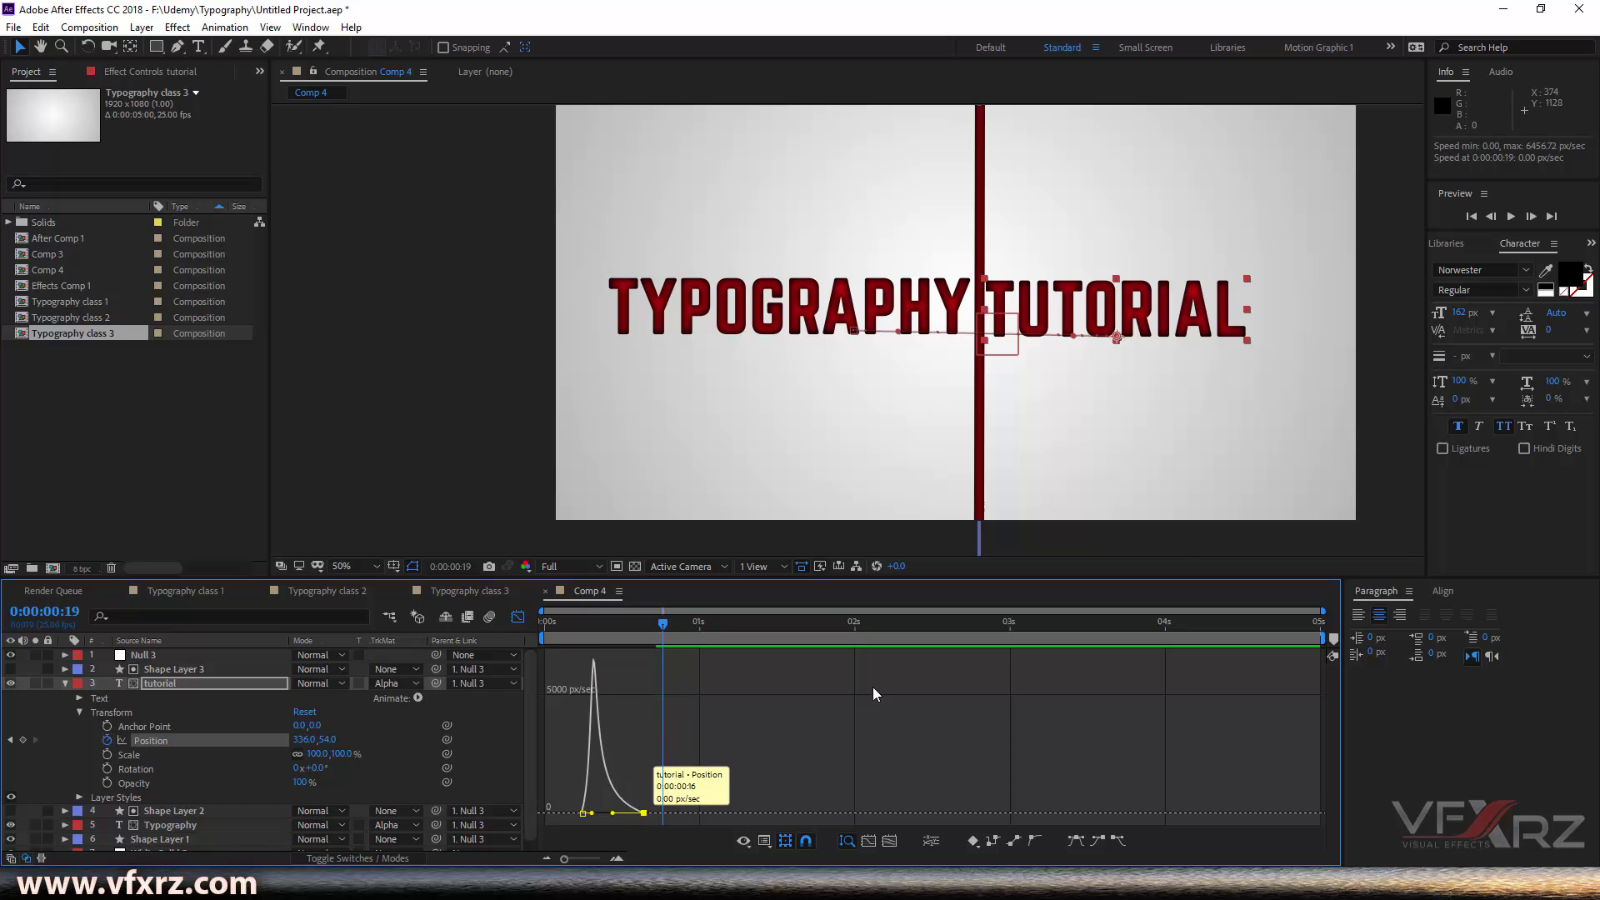
pyautogui.moveTo(638, 631); pyautogui.dragTo(588, 636)
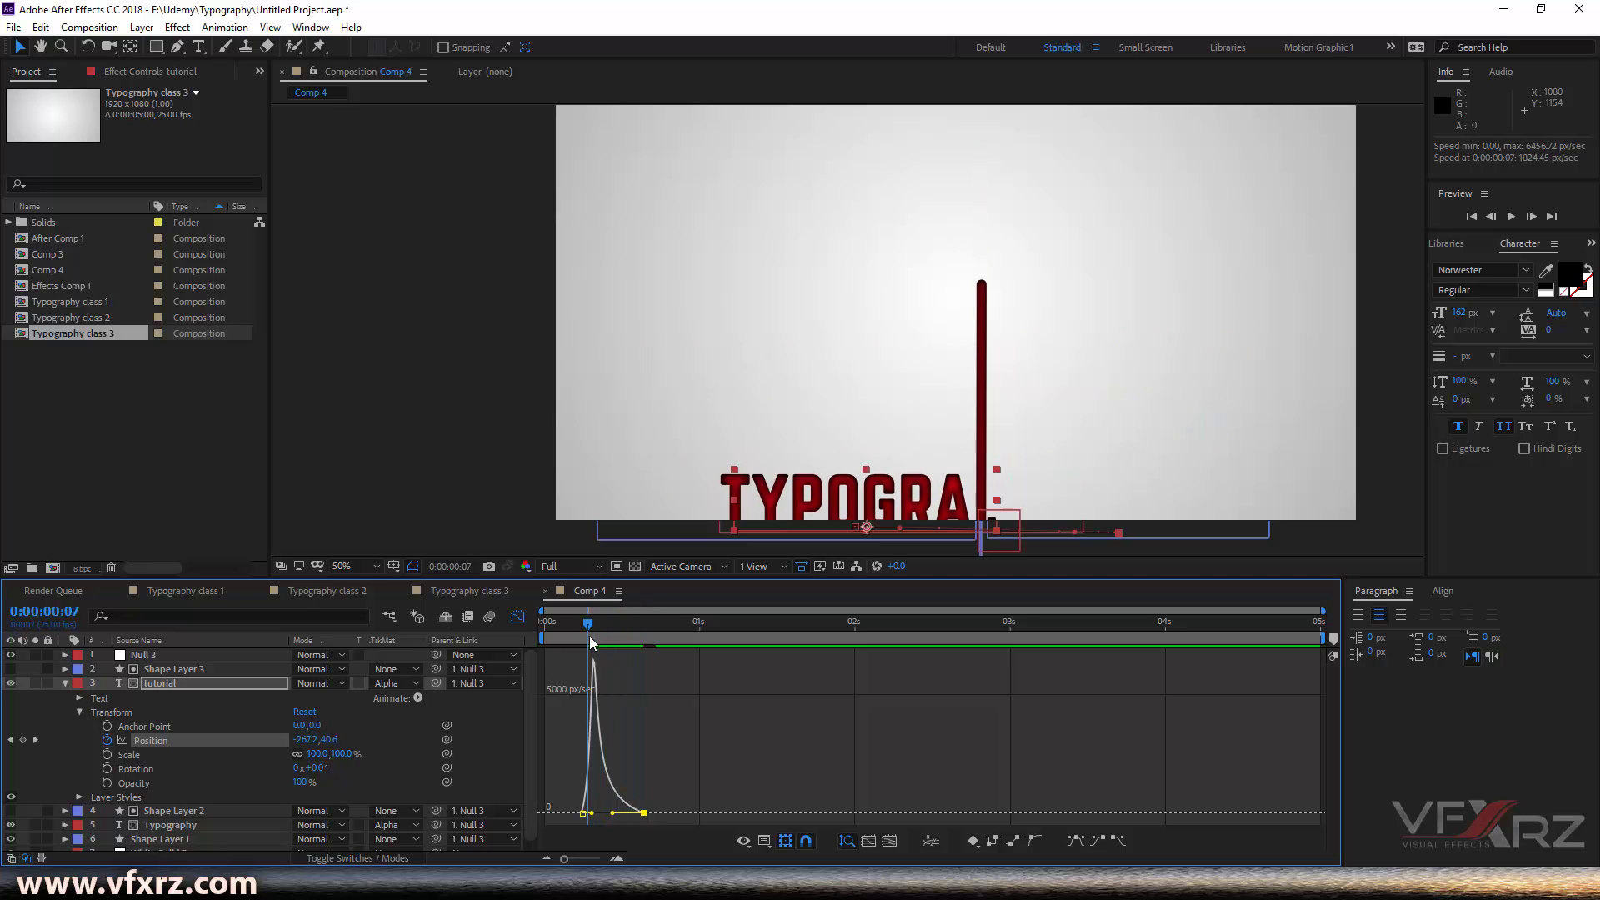
pyautogui.press('space')
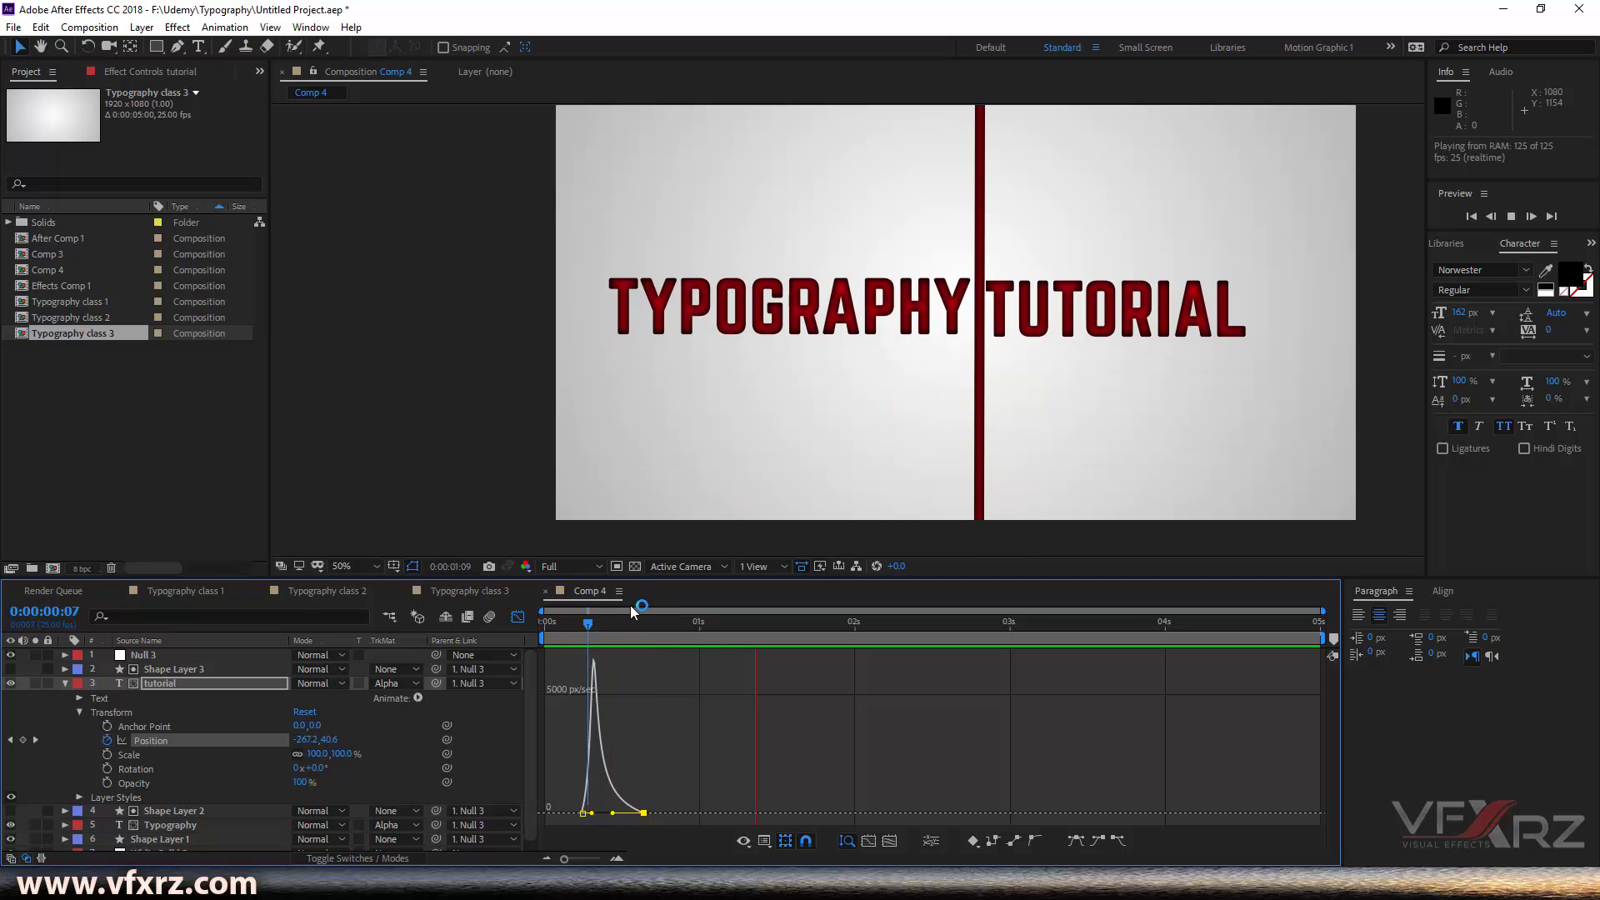
pyautogui.press('space')
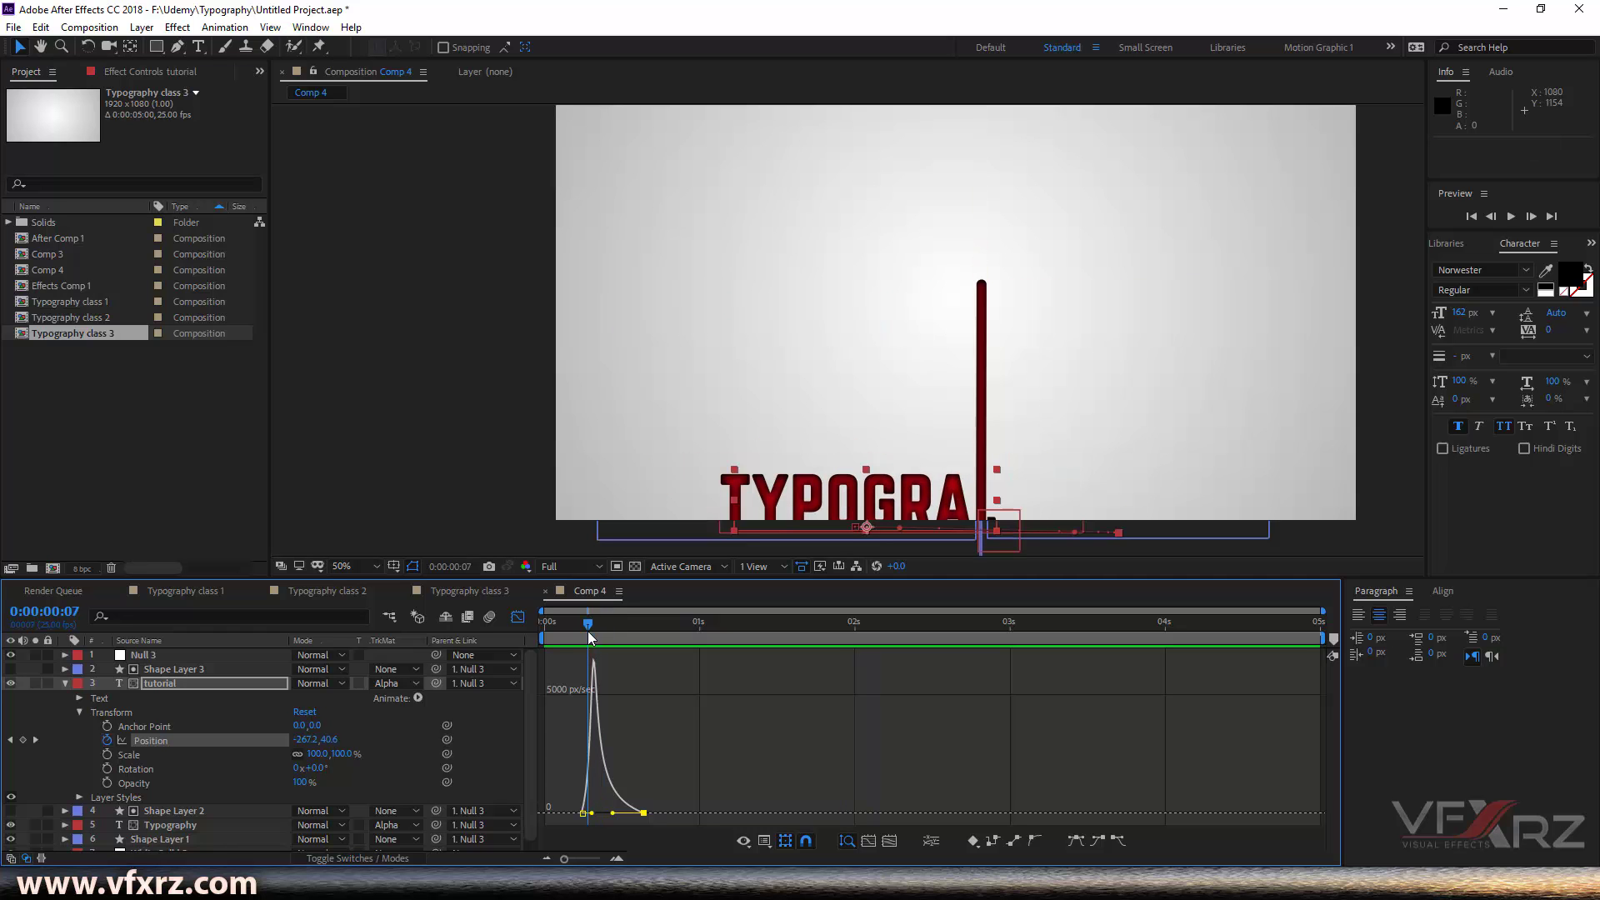
pyautogui.press('space')
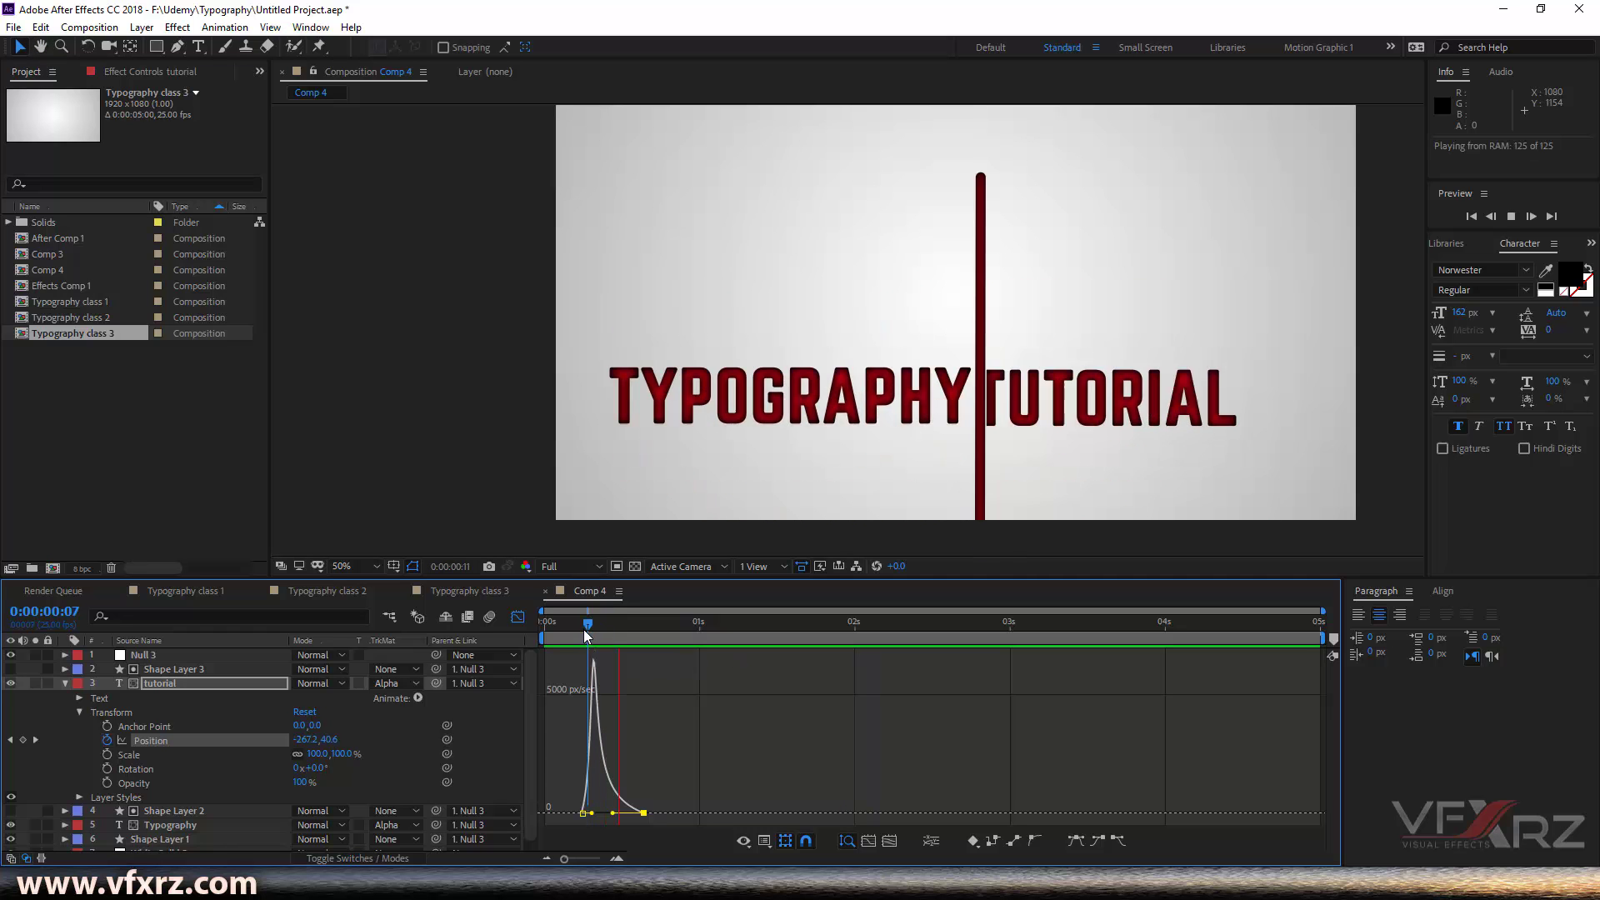
pyautogui.moveTo(605, 634); pyautogui.dragTo(598, 628)
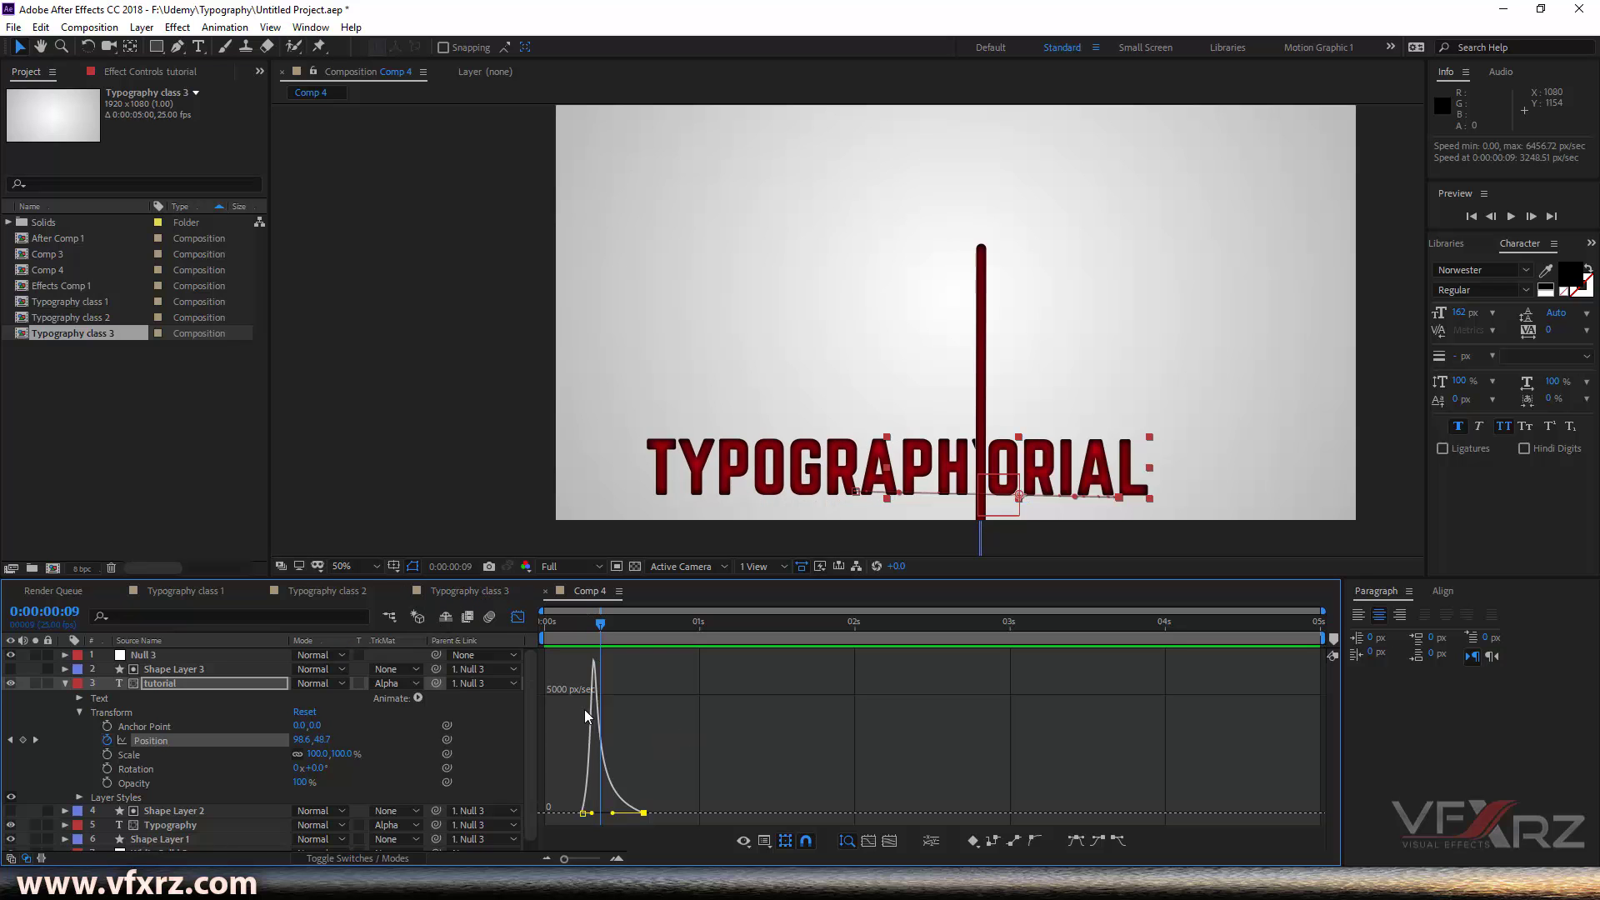
# Step: Collapse the tutorial layer and apply Easy Ease to both Position keyframes of the Typography layer
pyautogui.click(64, 683)
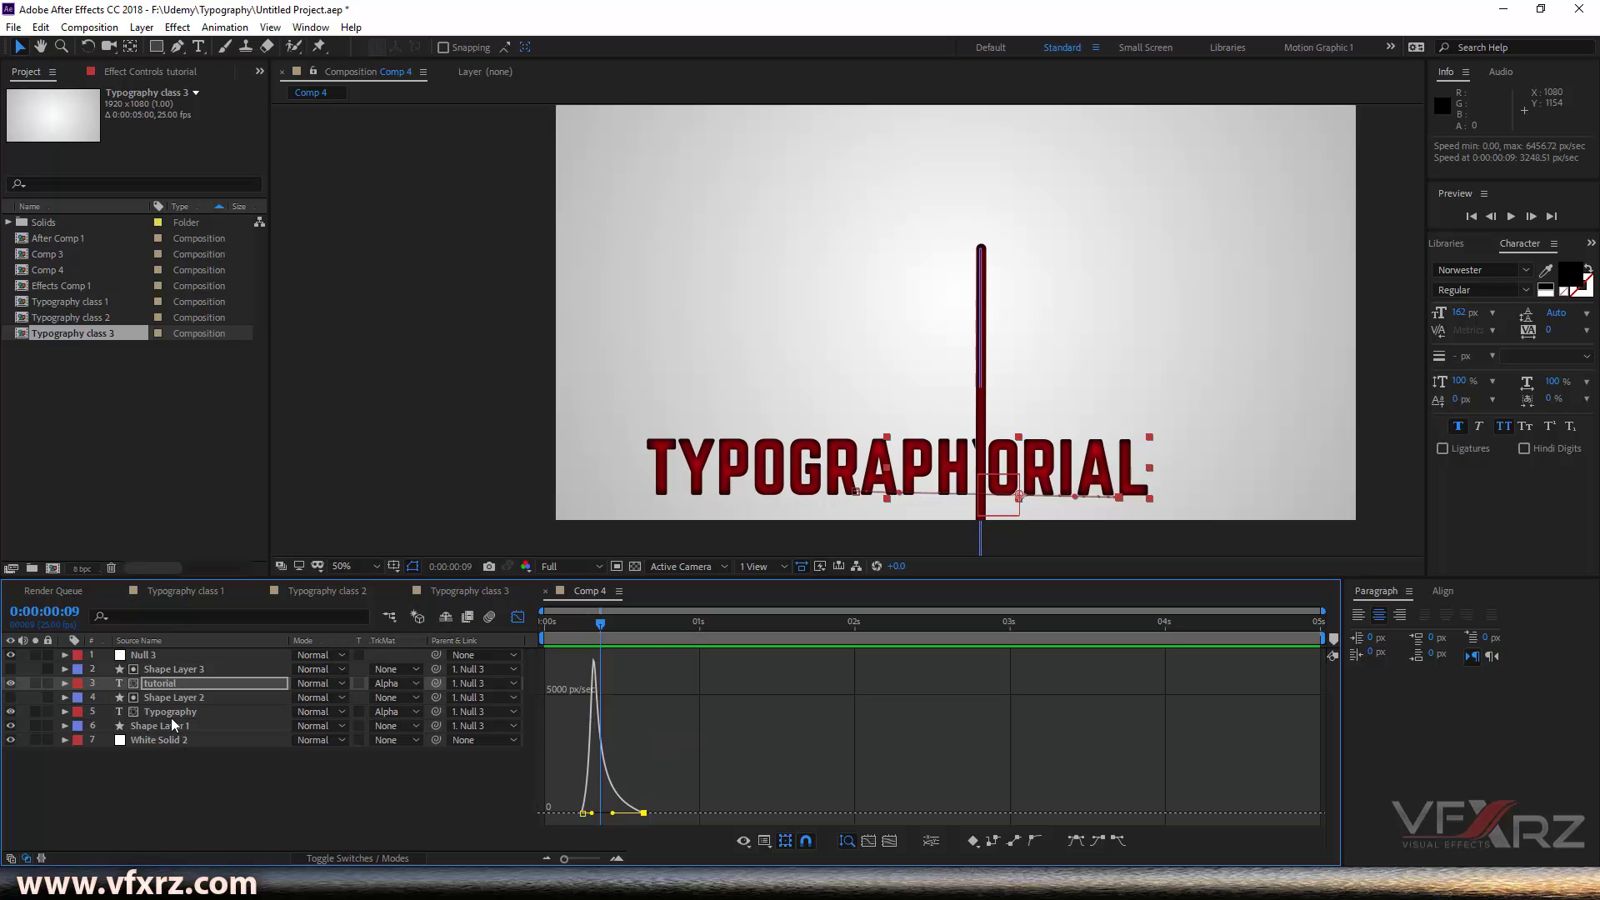
pyautogui.click(171, 713)
pyautogui.click(65, 712)
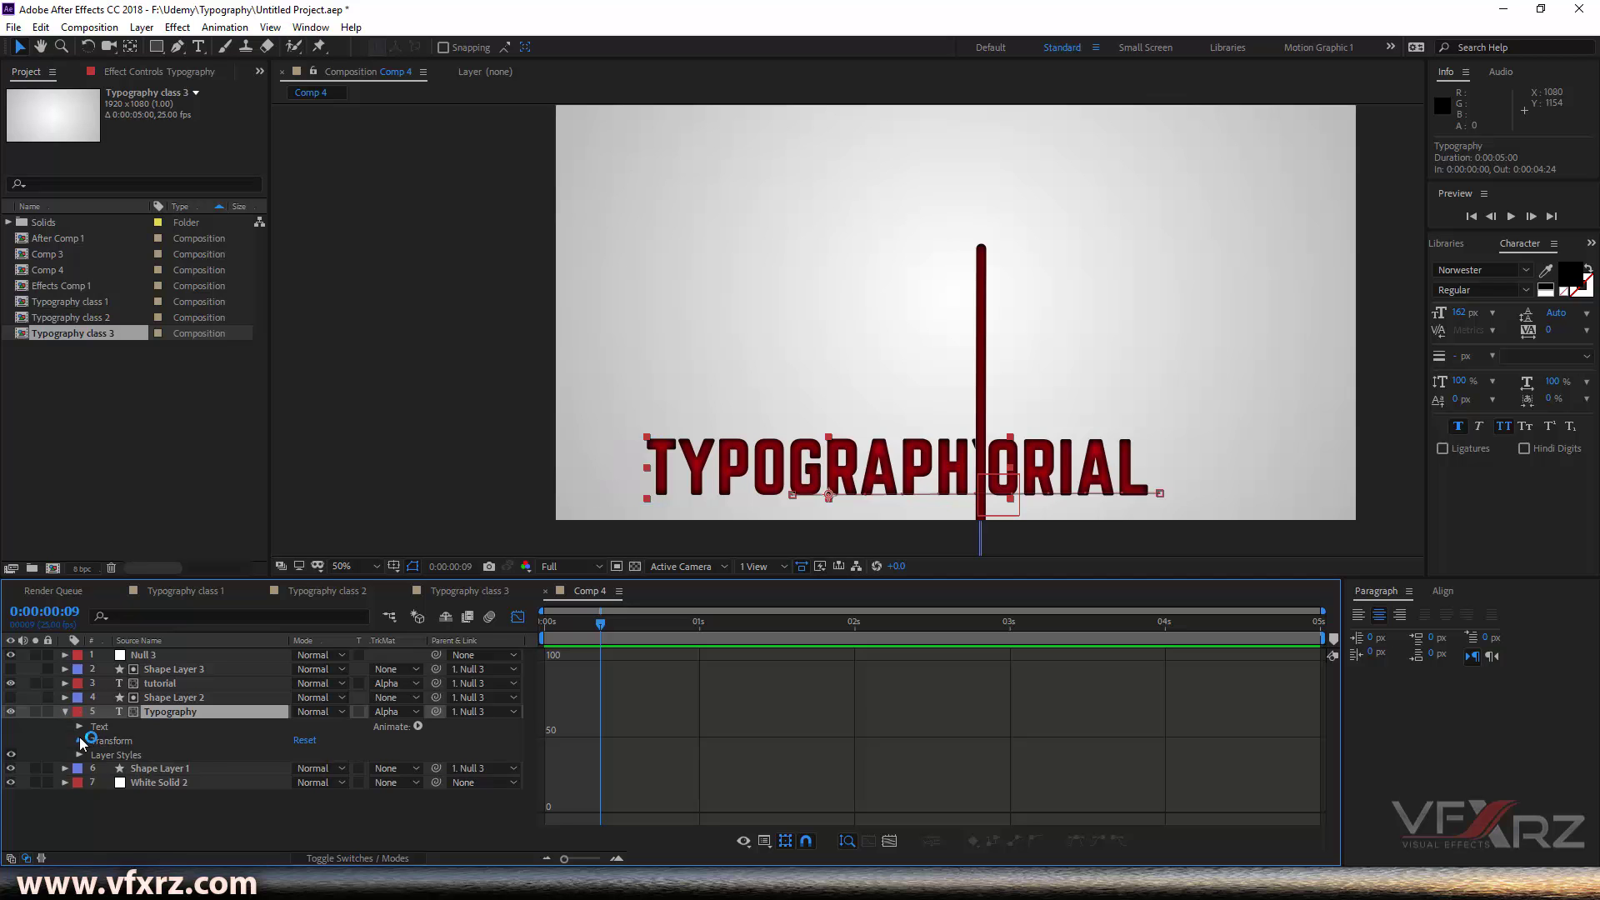
pyautogui.click(80, 741)
pyautogui.click(129, 772)
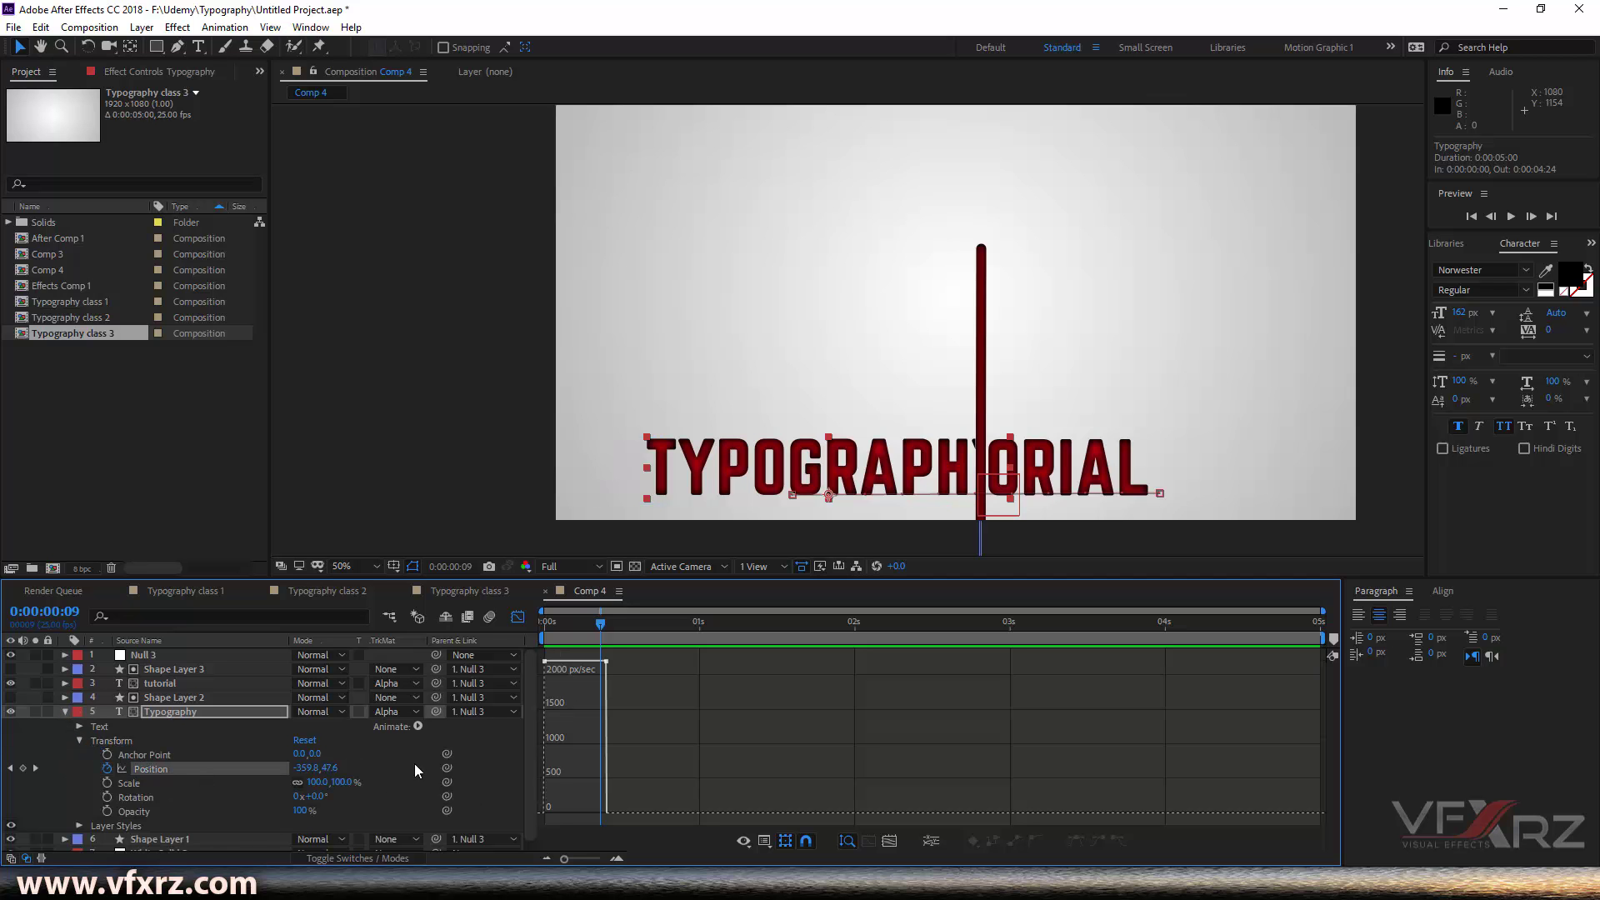
pyautogui.click(518, 617)
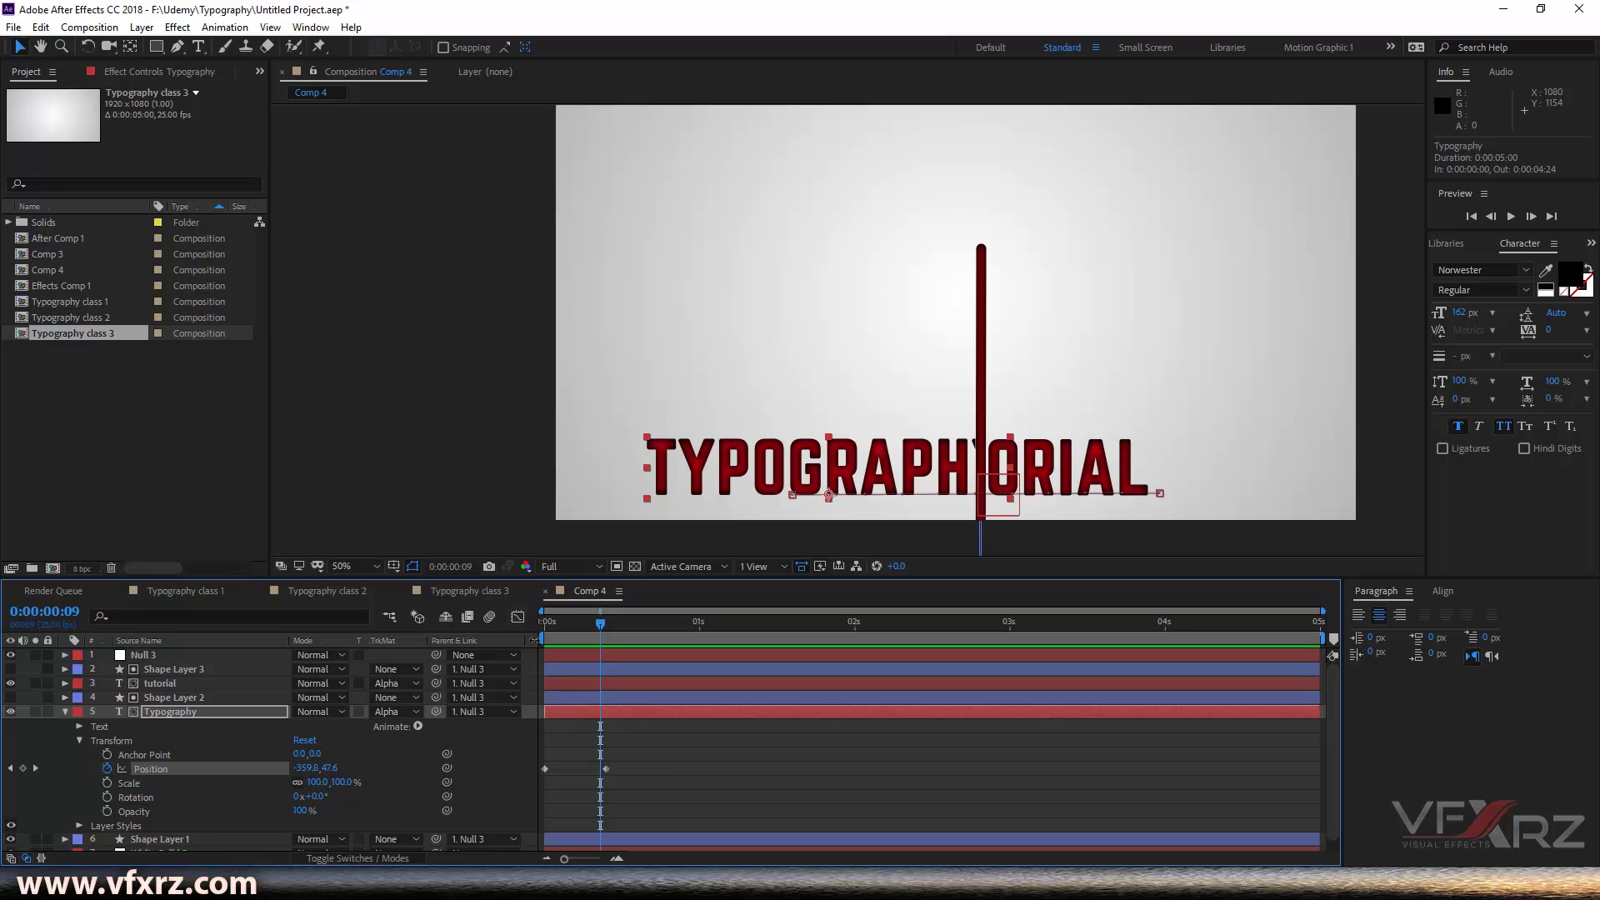
pyautogui.moveTo(617, 775); pyautogui.dragTo(542, 787)
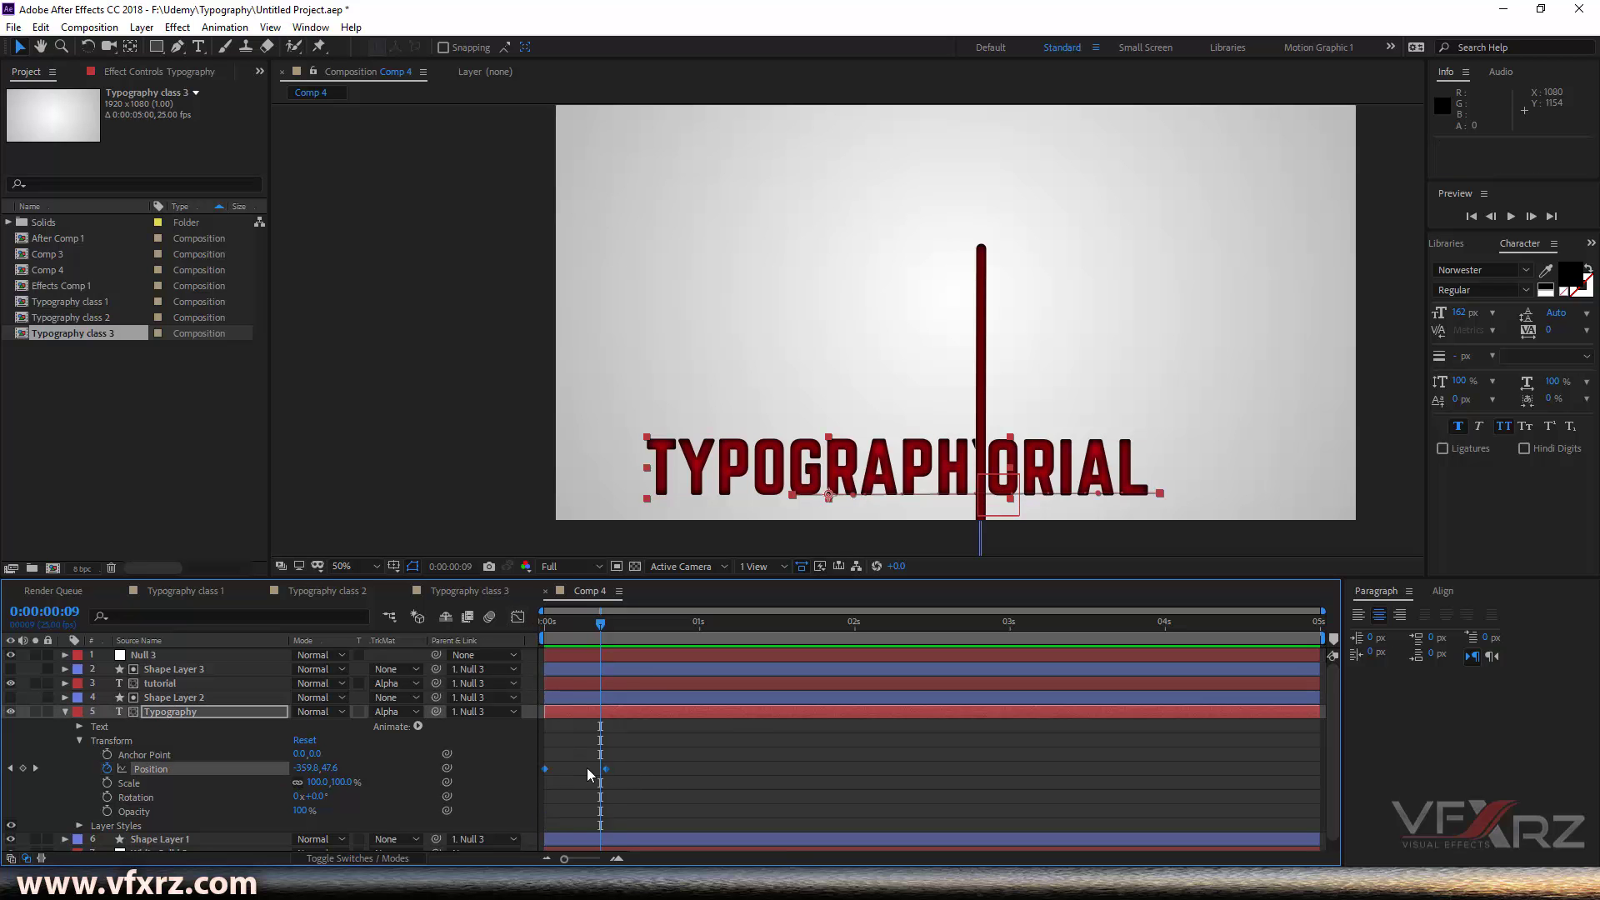
pyautogui.rightClick(605, 768)
pyautogui.moveTo(628, 758)
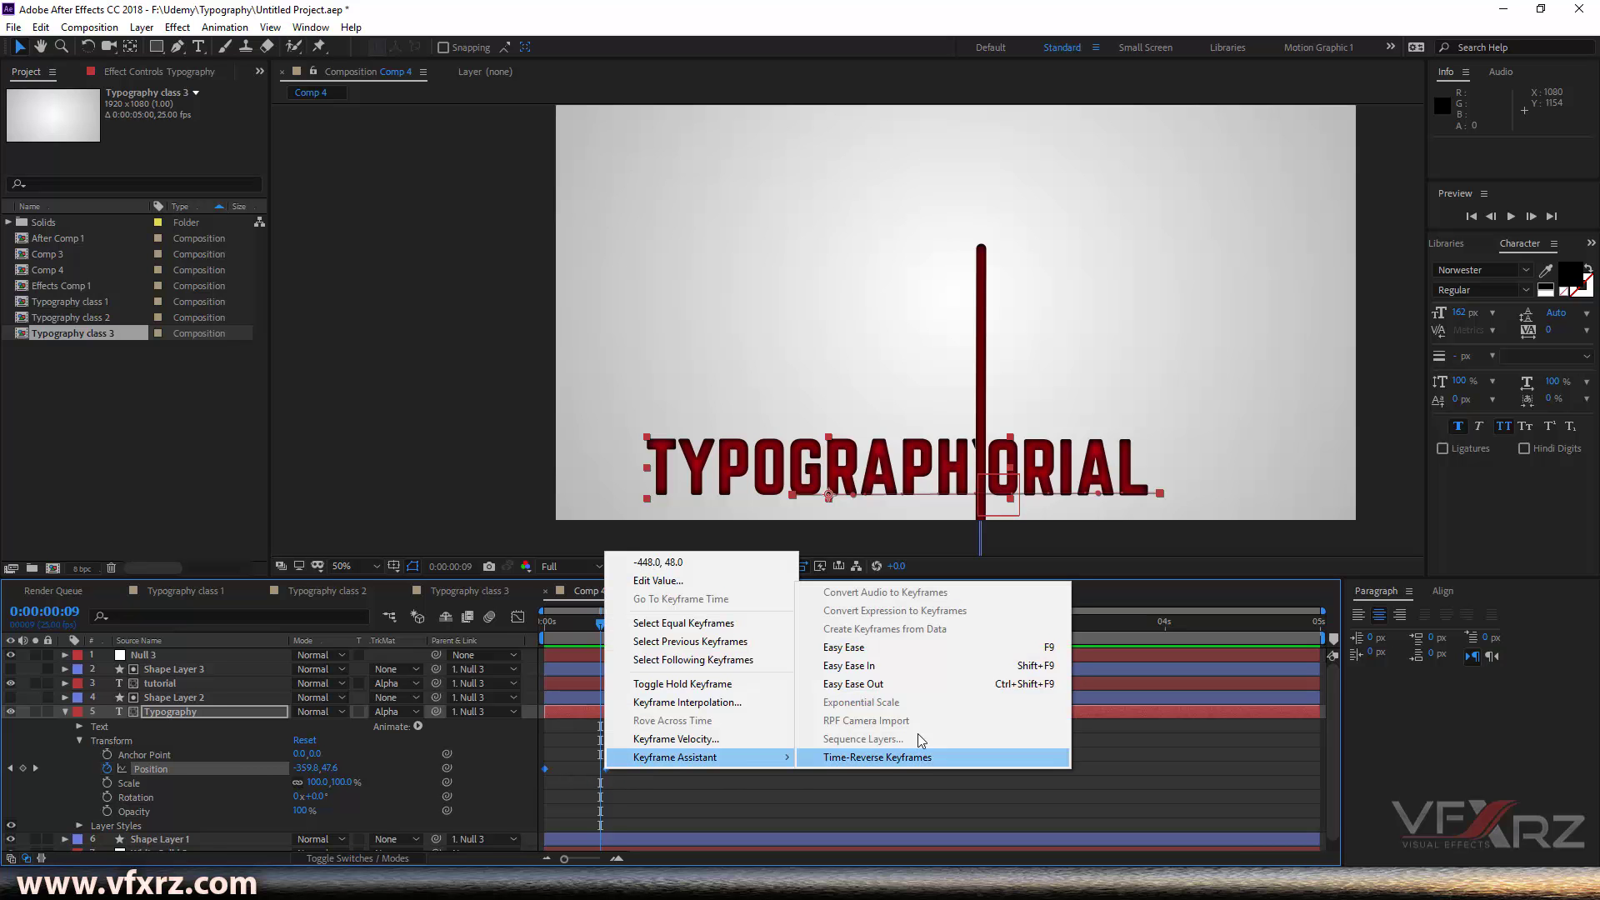
pyautogui.click(857, 657)
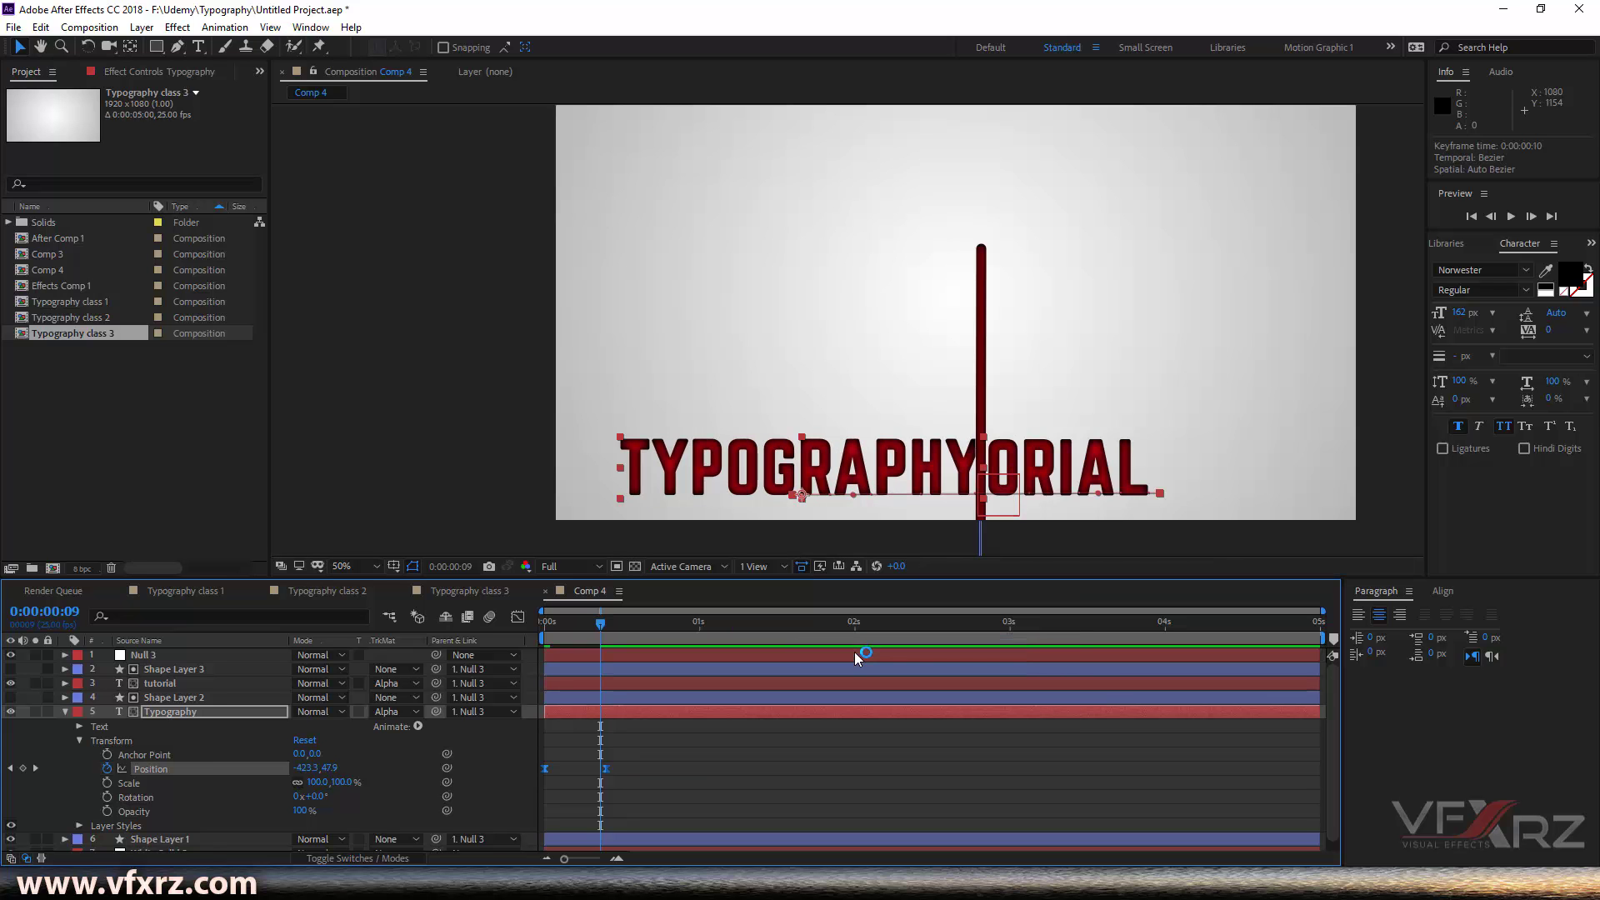
# Step: In the Graph Editor, extend the incoming ease of Typography's last Position keyframe so the speed peaks early and tapers off gradually
pyautogui.click(518, 618)
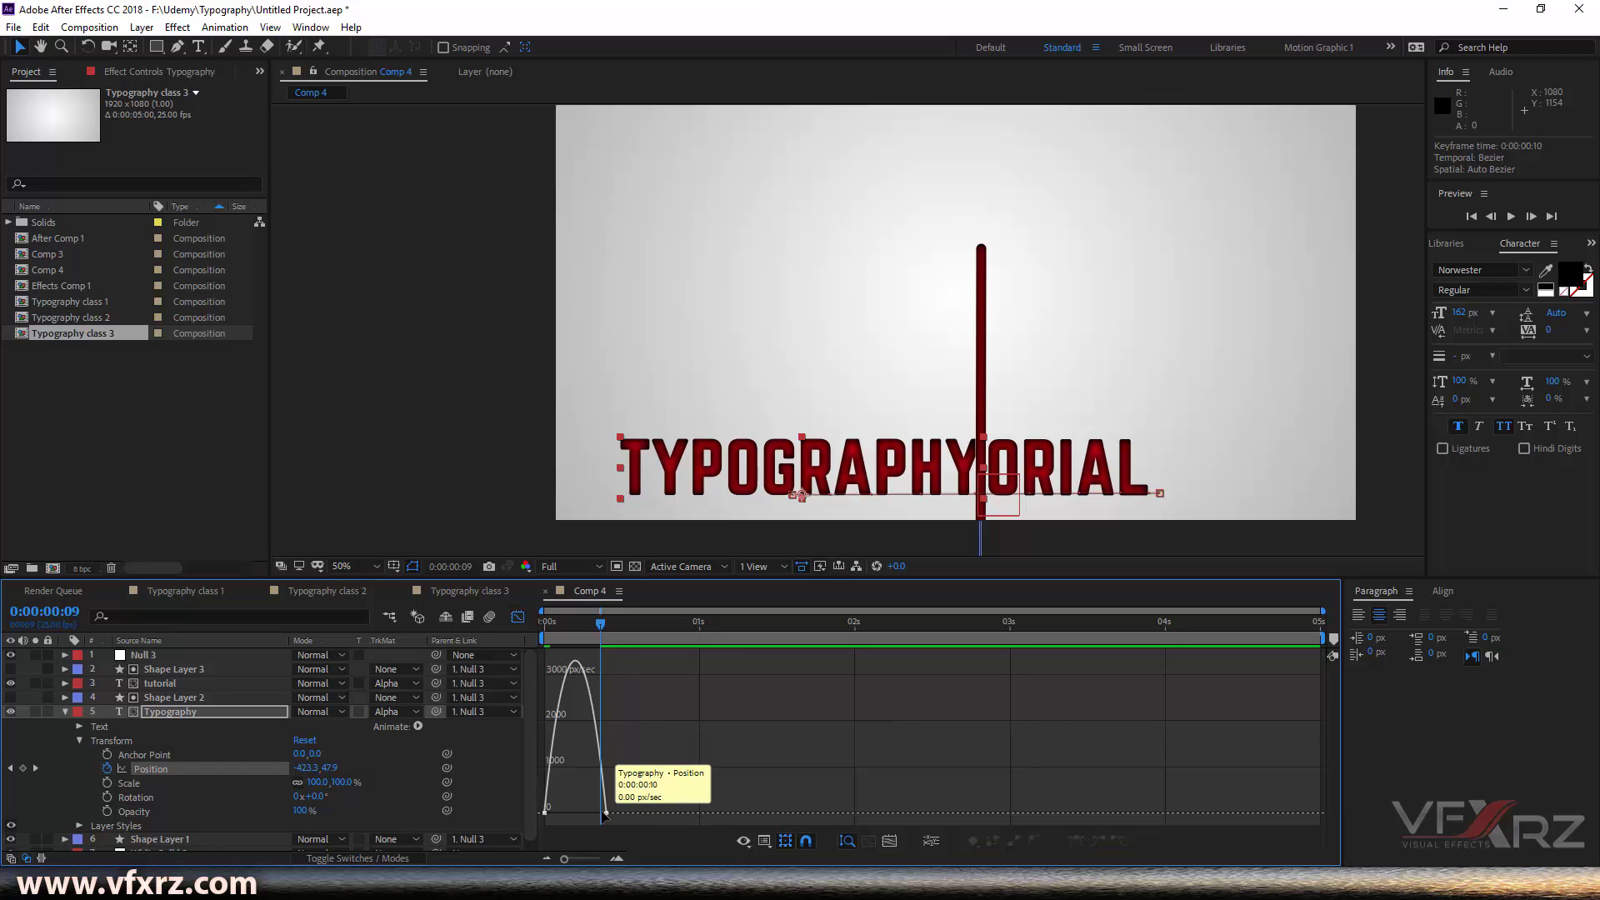
pyautogui.click(604, 814)
pyautogui.moveTo(597, 813); pyautogui.dragTo(535, 817)
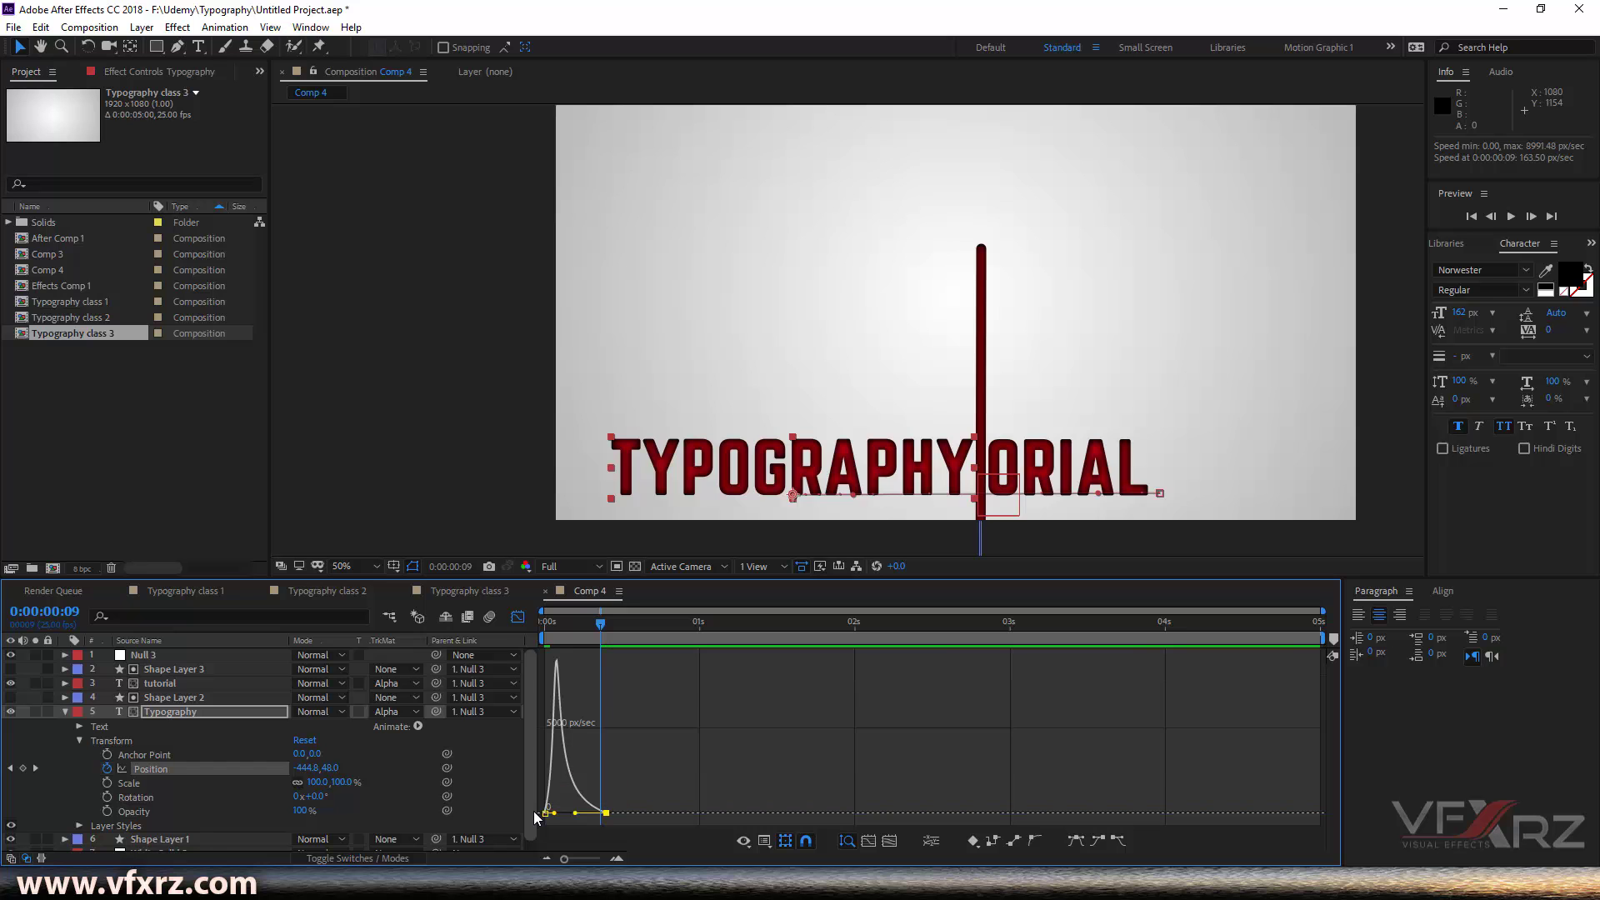
# Step: Preview the Typography slide and move the layer's last Position keyframe to 0:00:01:00
pyautogui.moveTo(600, 632); pyautogui.dragTo(543, 641)
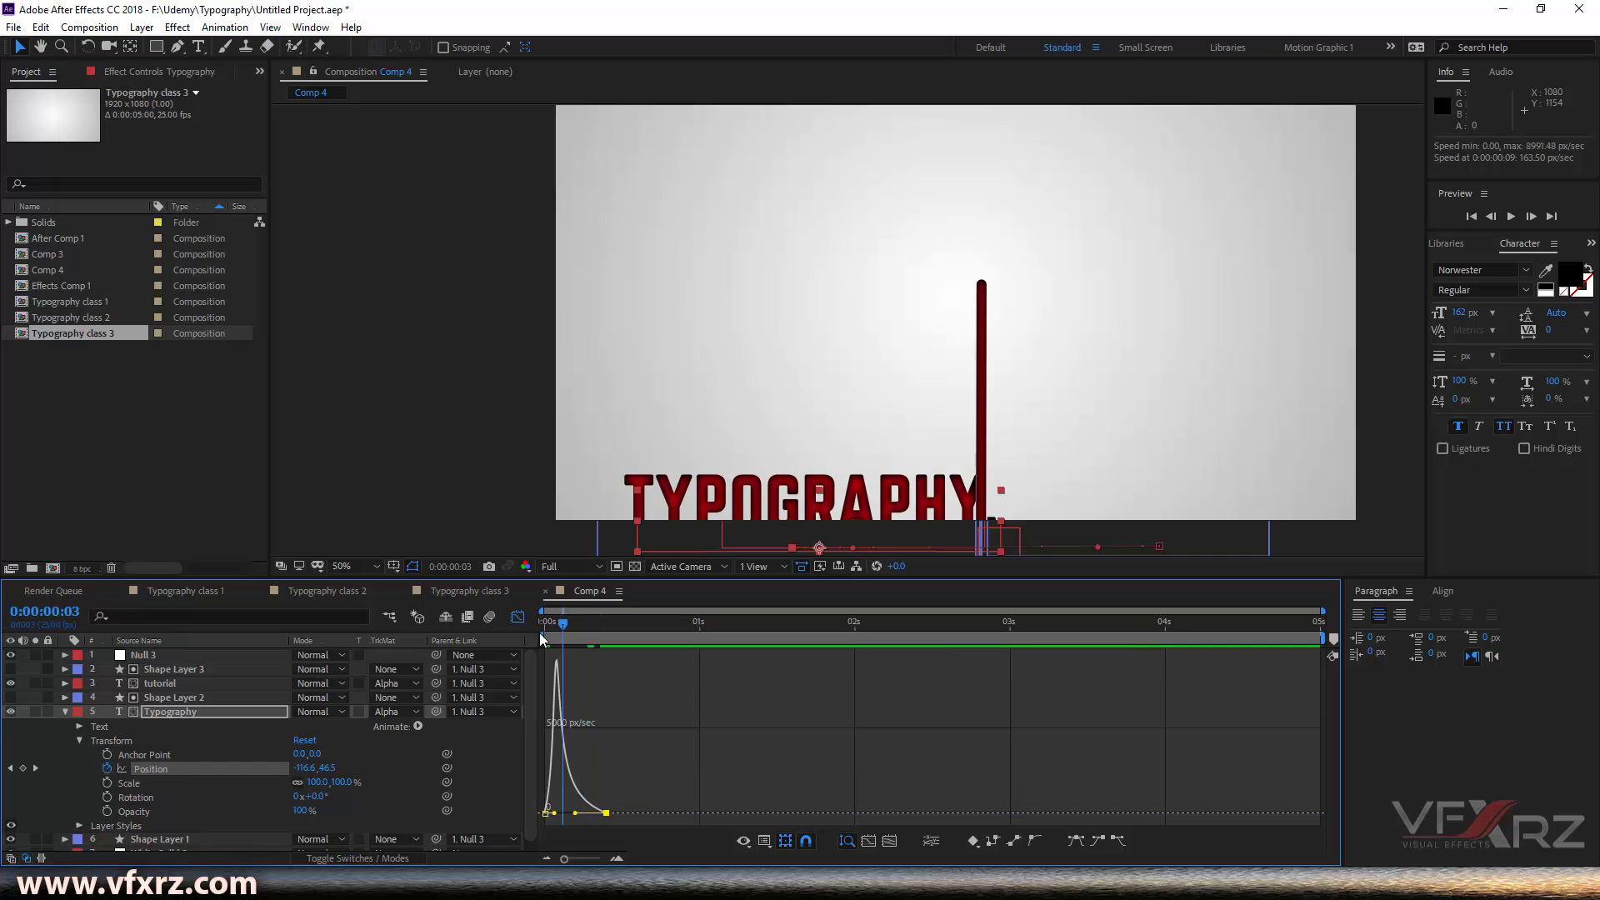
pyautogui.press('space')
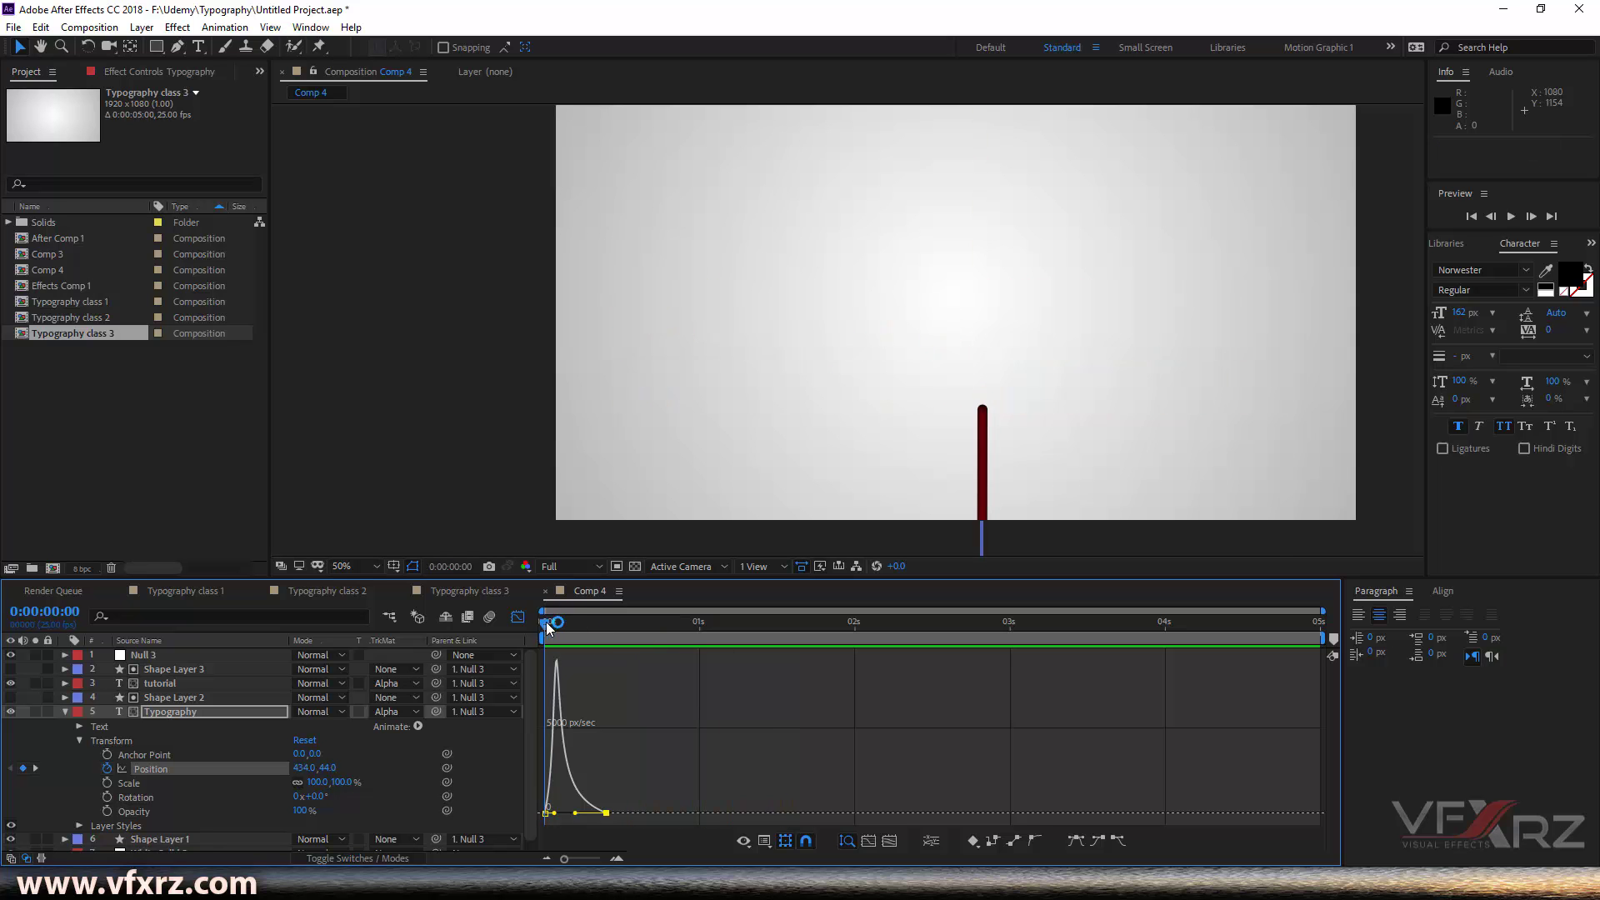
pyautogui.click(581, 623)
pyautogui.click(517, 617)
pyautogui.moveTo(584, 637)
pyautogui.mouseDown()
pyautogui.moveTo(557, 639)
pyautogui.moveTo(600, 644)
pyautogui.mouseUp()
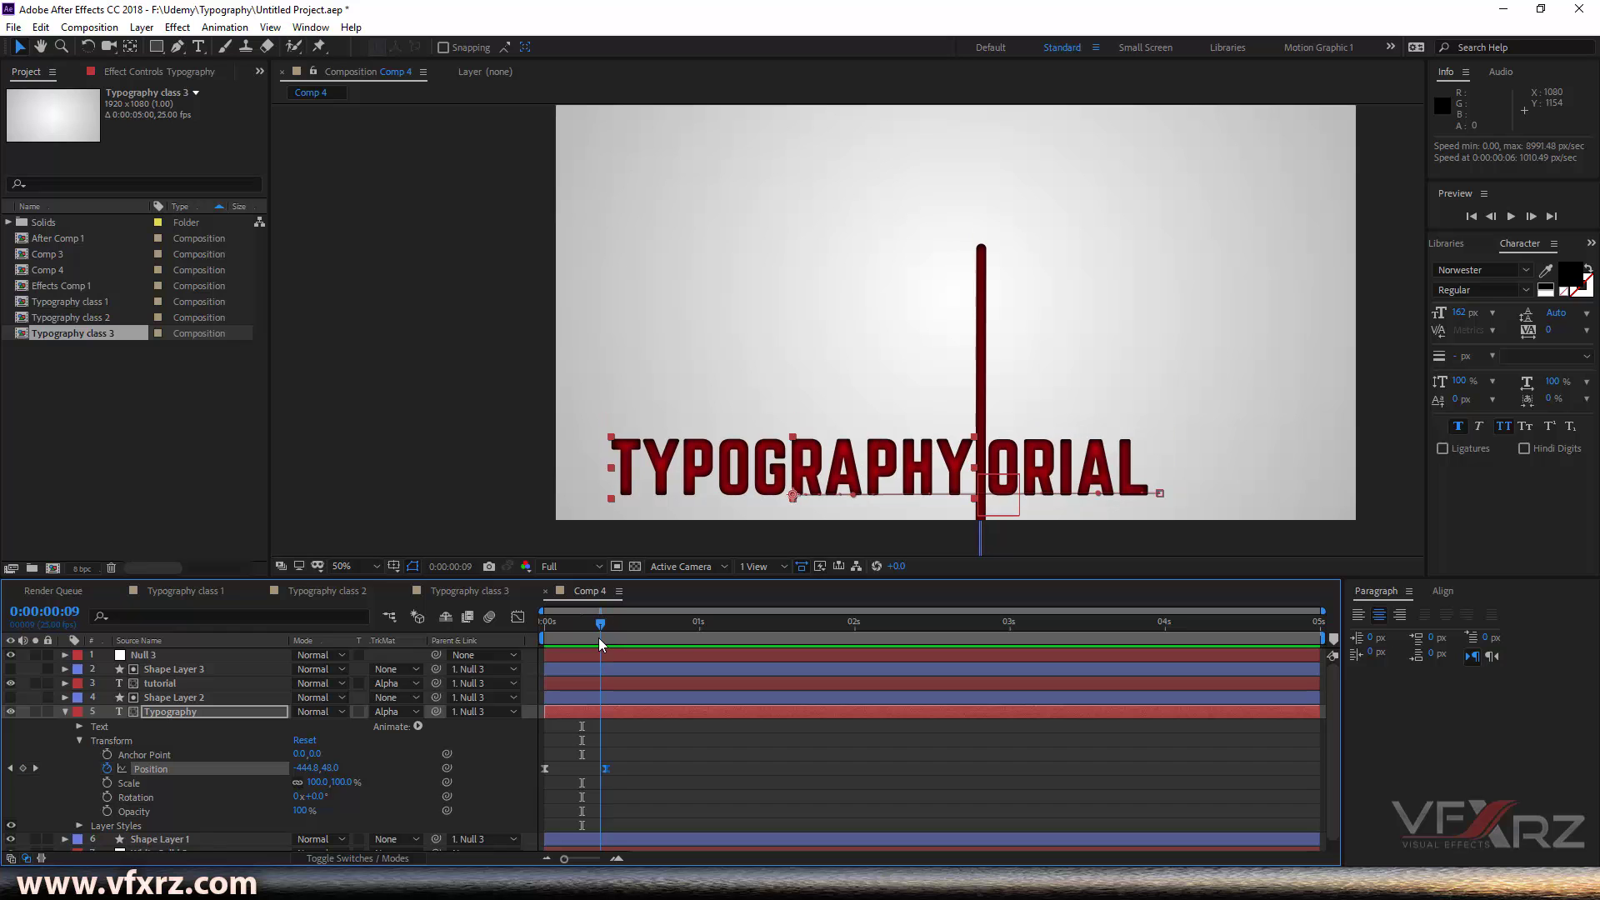
pyautogui.moveTo(605, 774); pyautogui.dragTo(692, 763)
pyautogui.press('pagedown')
pyautogui.press('pagedown')
pyautogui.press('pagedown')
pyautogui.press('pagedown')
pyautogui.press('pagedown')
pyautogui.press('pagedown')
pyautogui.press('pagedown')
pyautogui.press('pagedown')
pyautogui.press('pagedown')
pyautogui.press('pagedown')
pyautogui.press('pagedown')
pyautogui.press('pagedown')
pyautogui.press('pagedown')
pyautogui.press('pagedown')
pyautogui.press('pagedown')
pyautogui.press('pagedown')
# Step: In the Graph Editor, shorten the outgoing ease of Typography's first Position keyframe so the speed peaks almost immediately
pyautogui.click(517, 616)
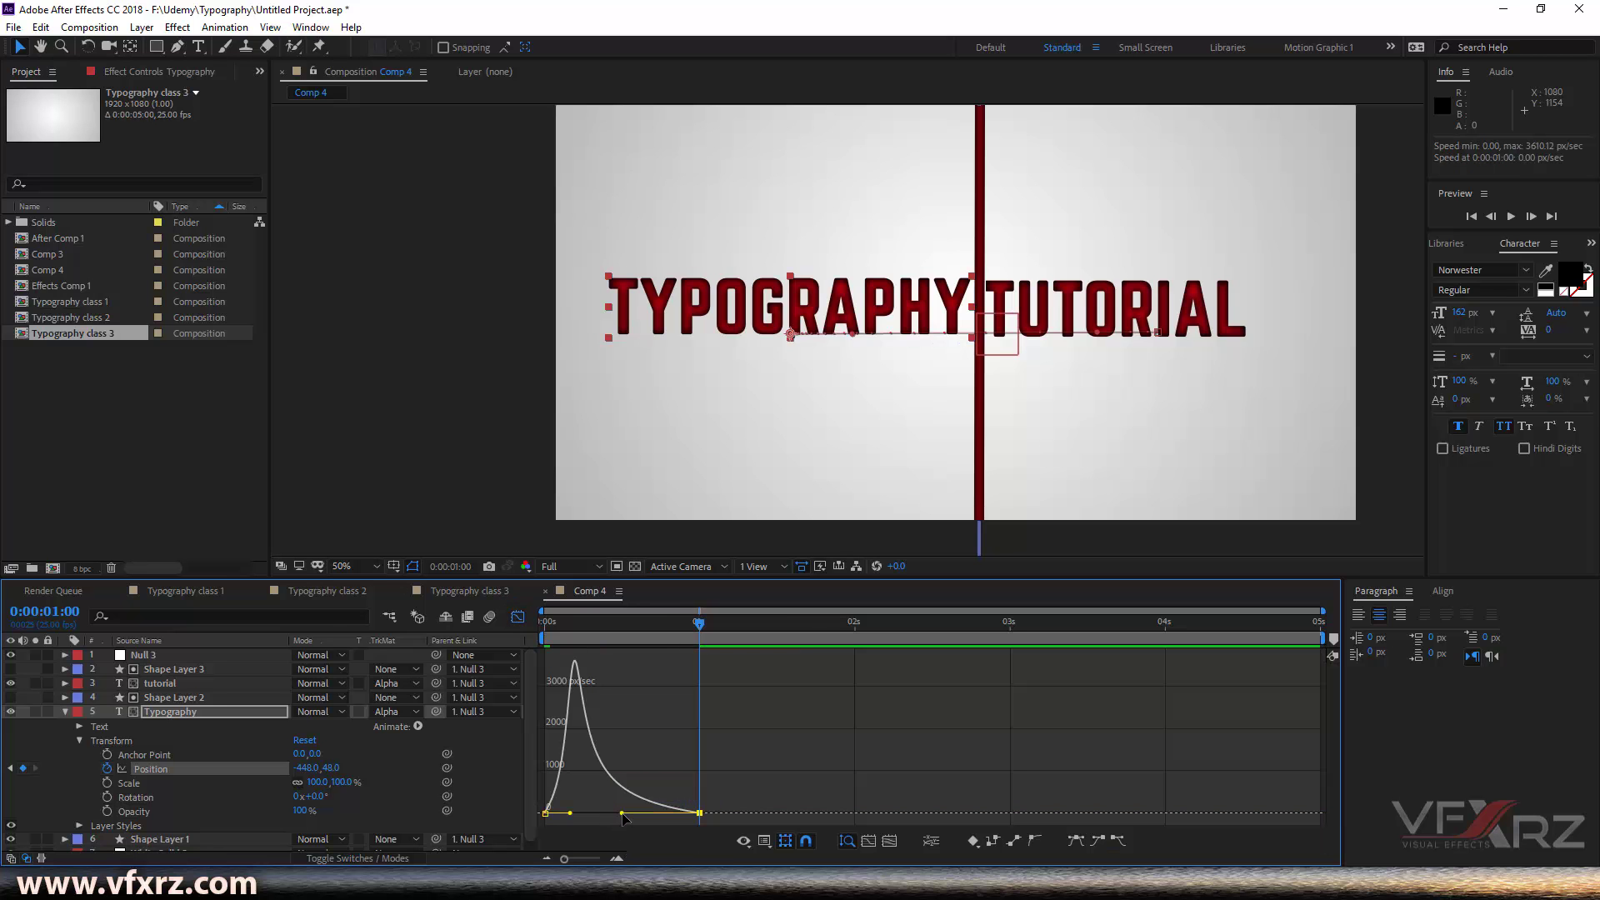
pyautogui.click(583, 810)
pyautogui.moveTo(573, 819); pyautogui.dragTo(551, 819)
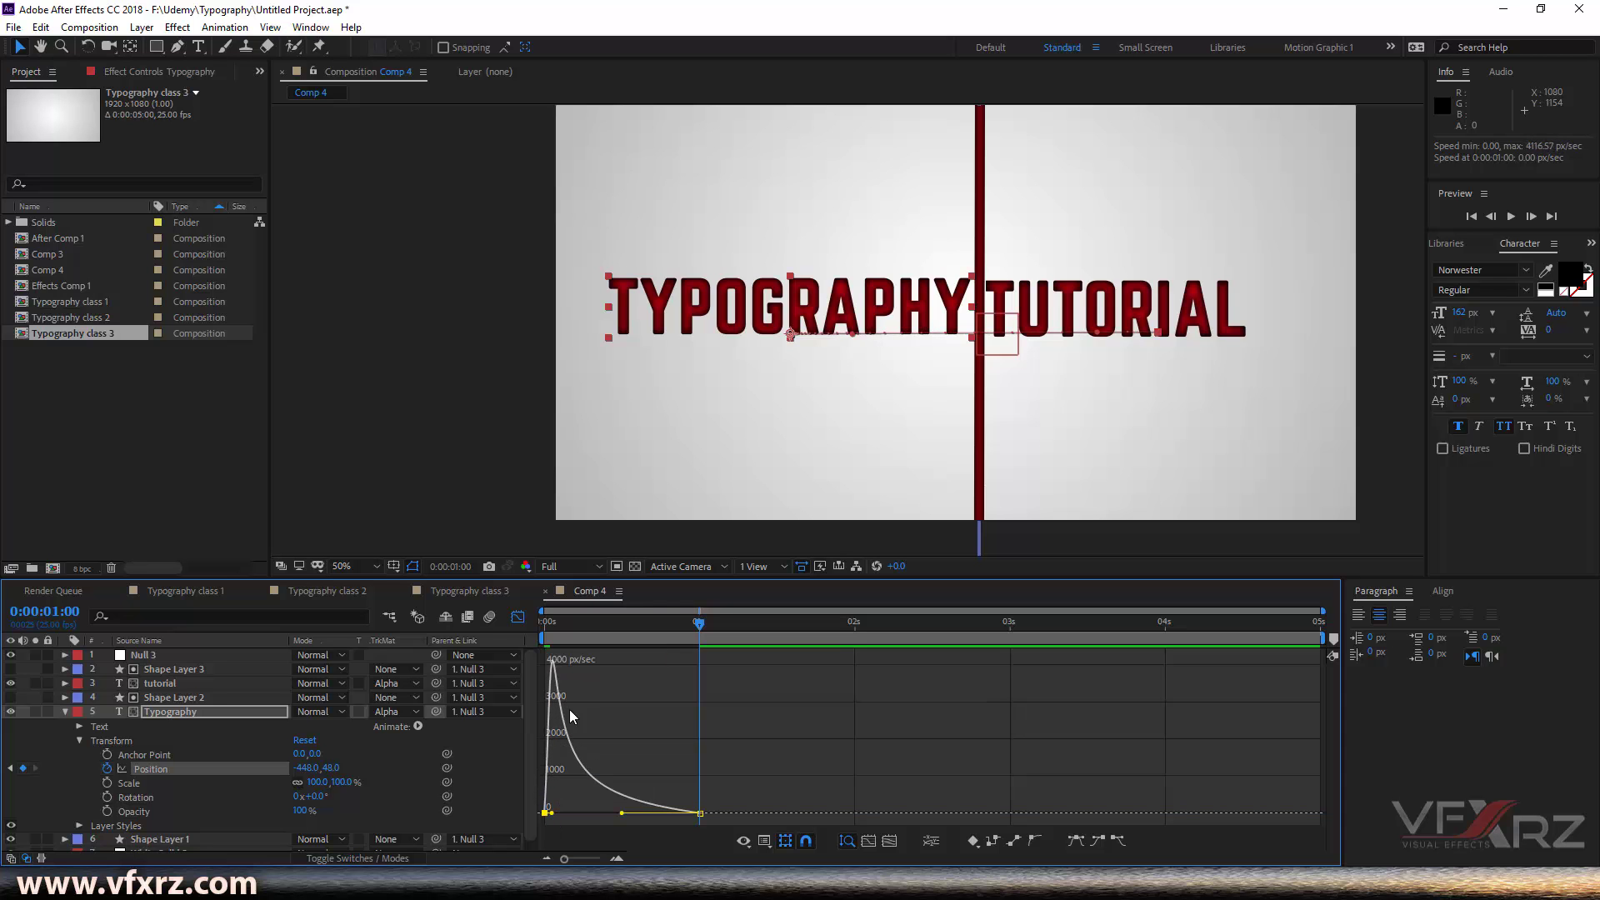
# Step: Move the last Position keyframe of the tutorial layer to 0:00:01:04
pyautogui.click(65, 684)
pyautogui.click(79, 712)
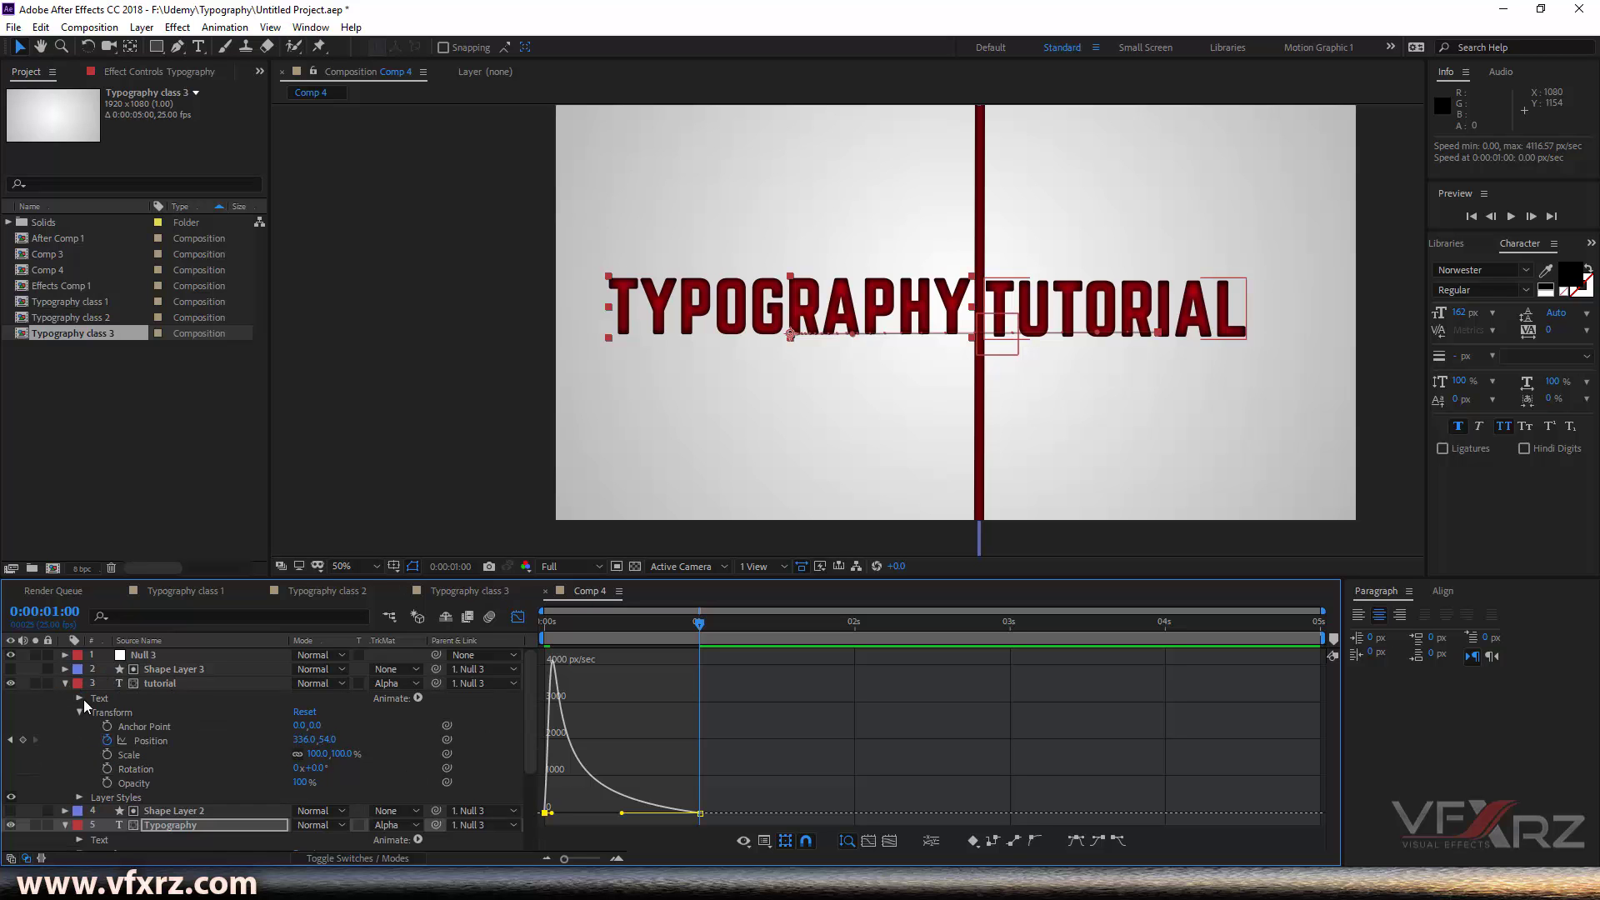
pyautogui.click(140, 711)
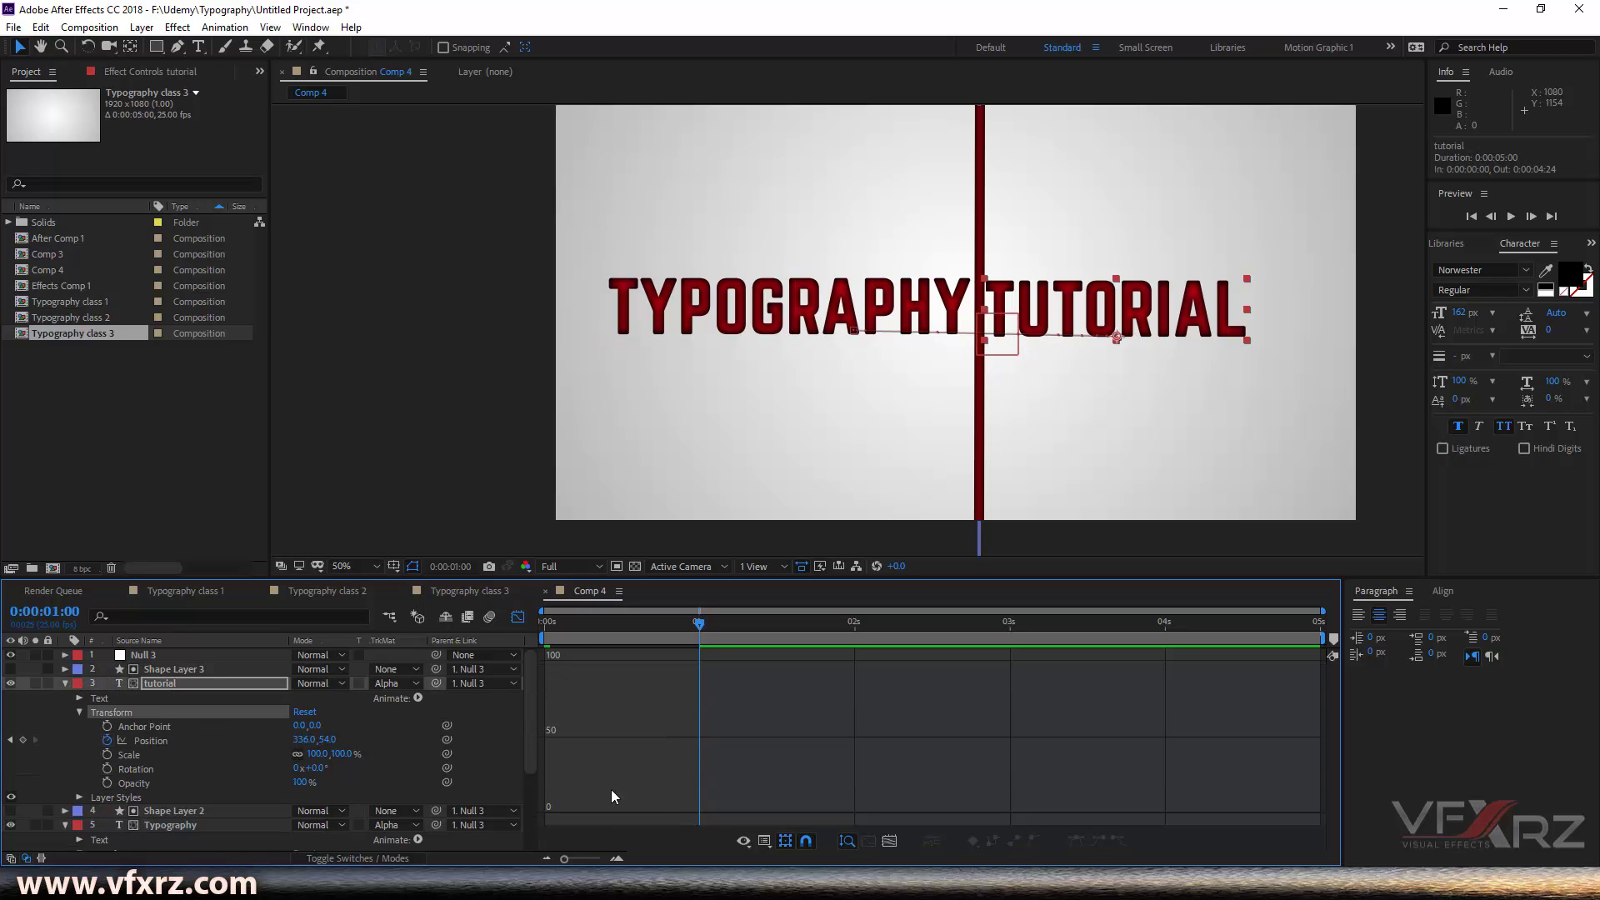
pyautogui.click(518, 617)
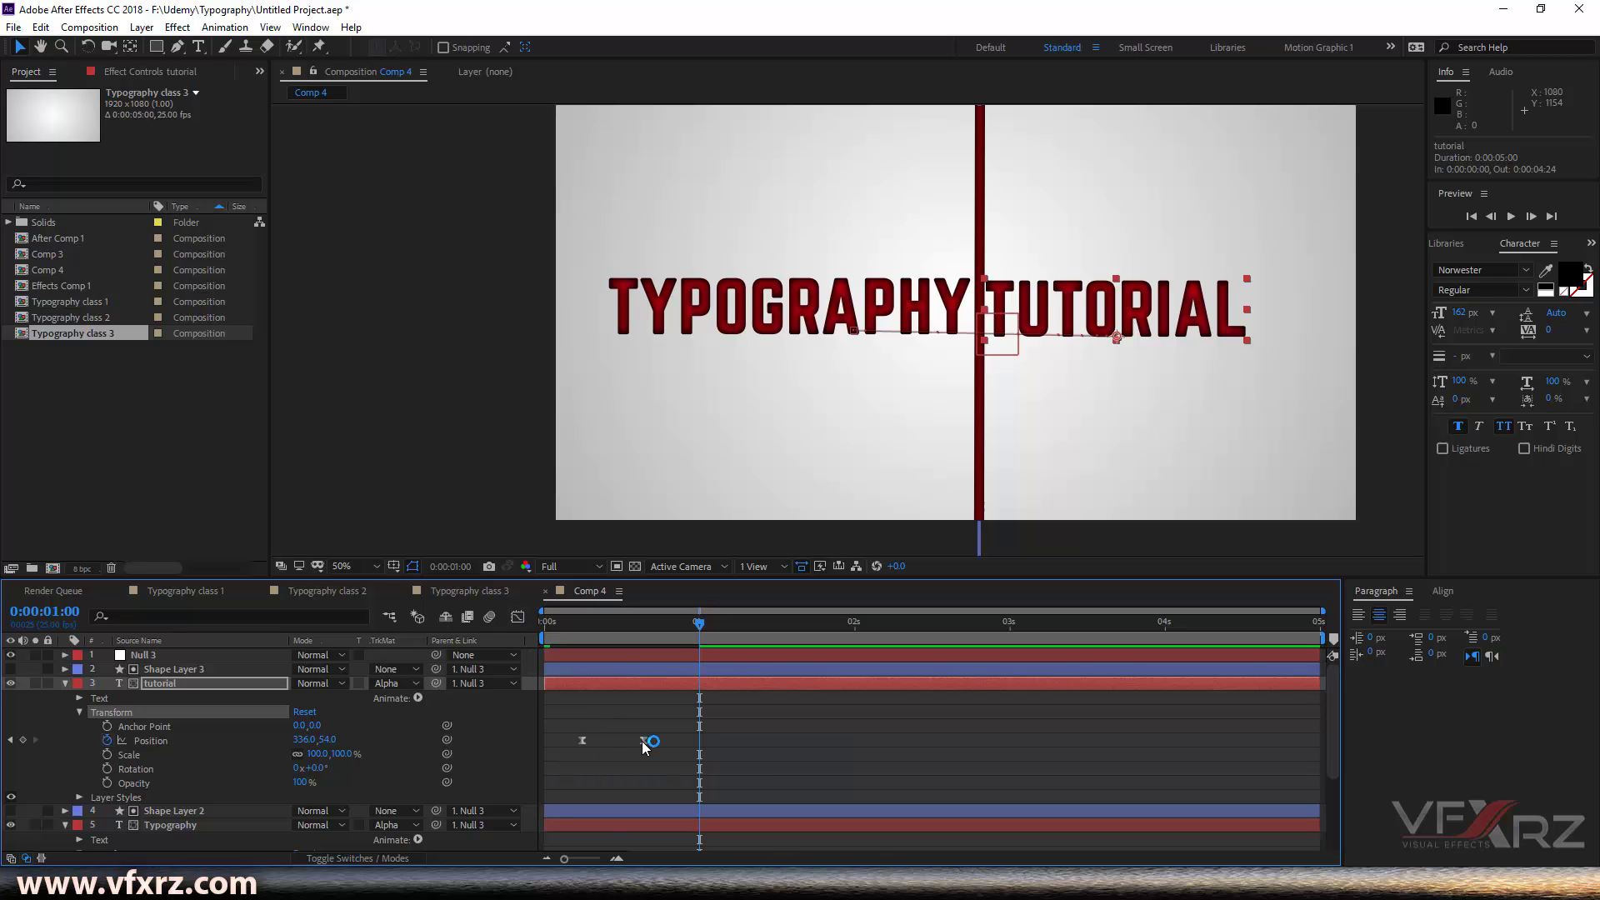
pyautogui.moveTo(644, 741); pyautogui.dragTo(722, 742)
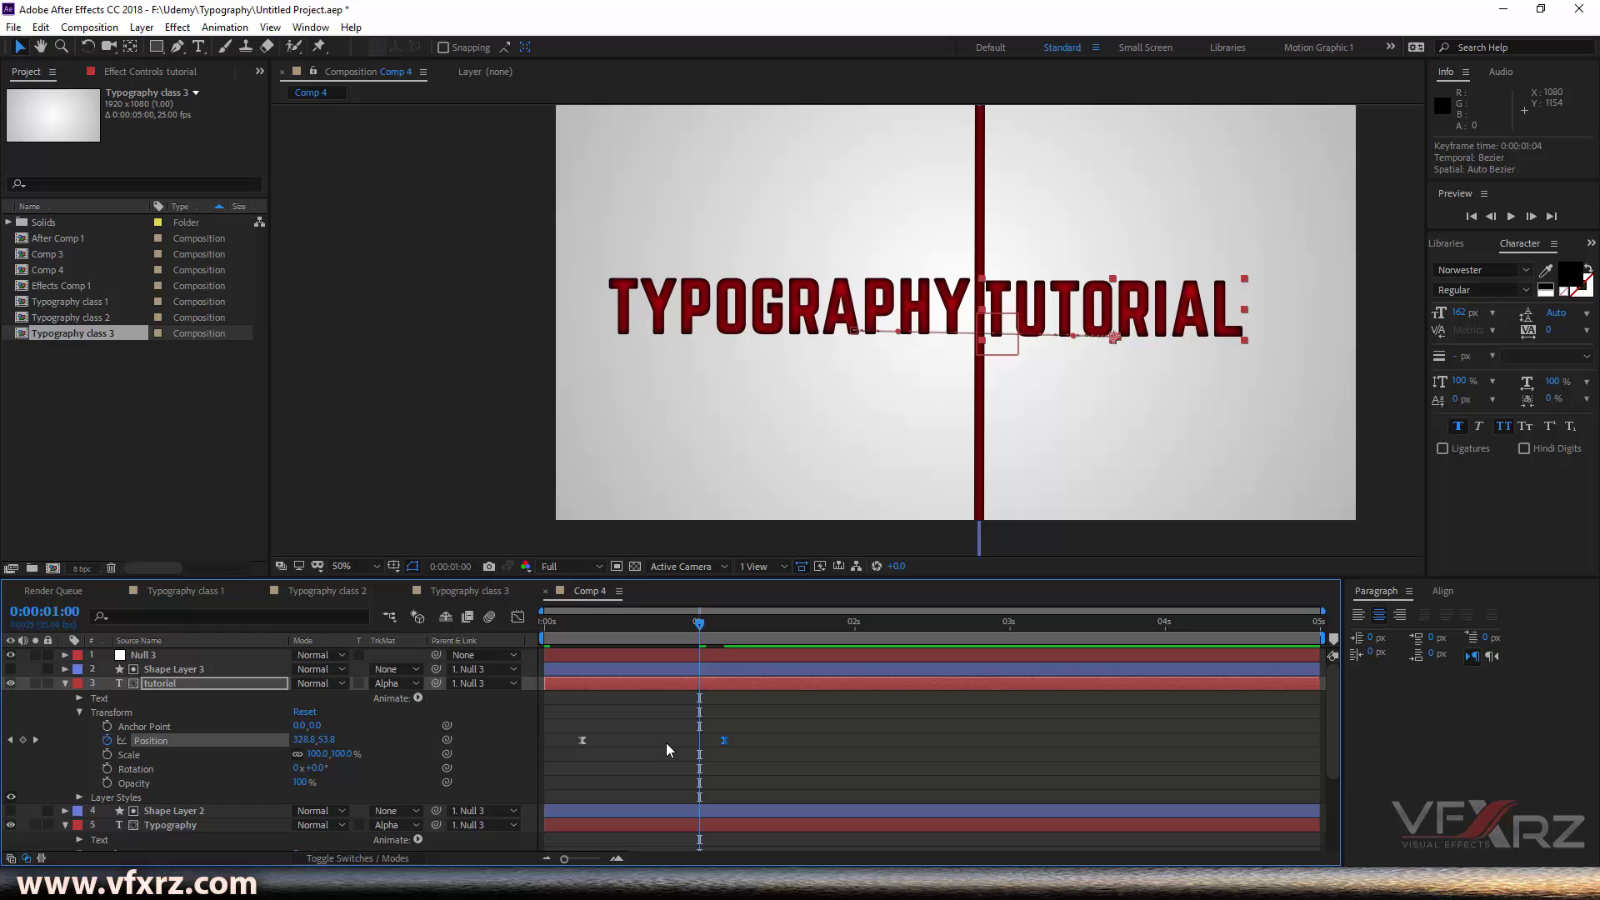
# Step: In the Graph Editor, shorten the outgoing ease of tutorial's first Position keyframe and preview the animation from the start
pyautogui.click(517, 617)
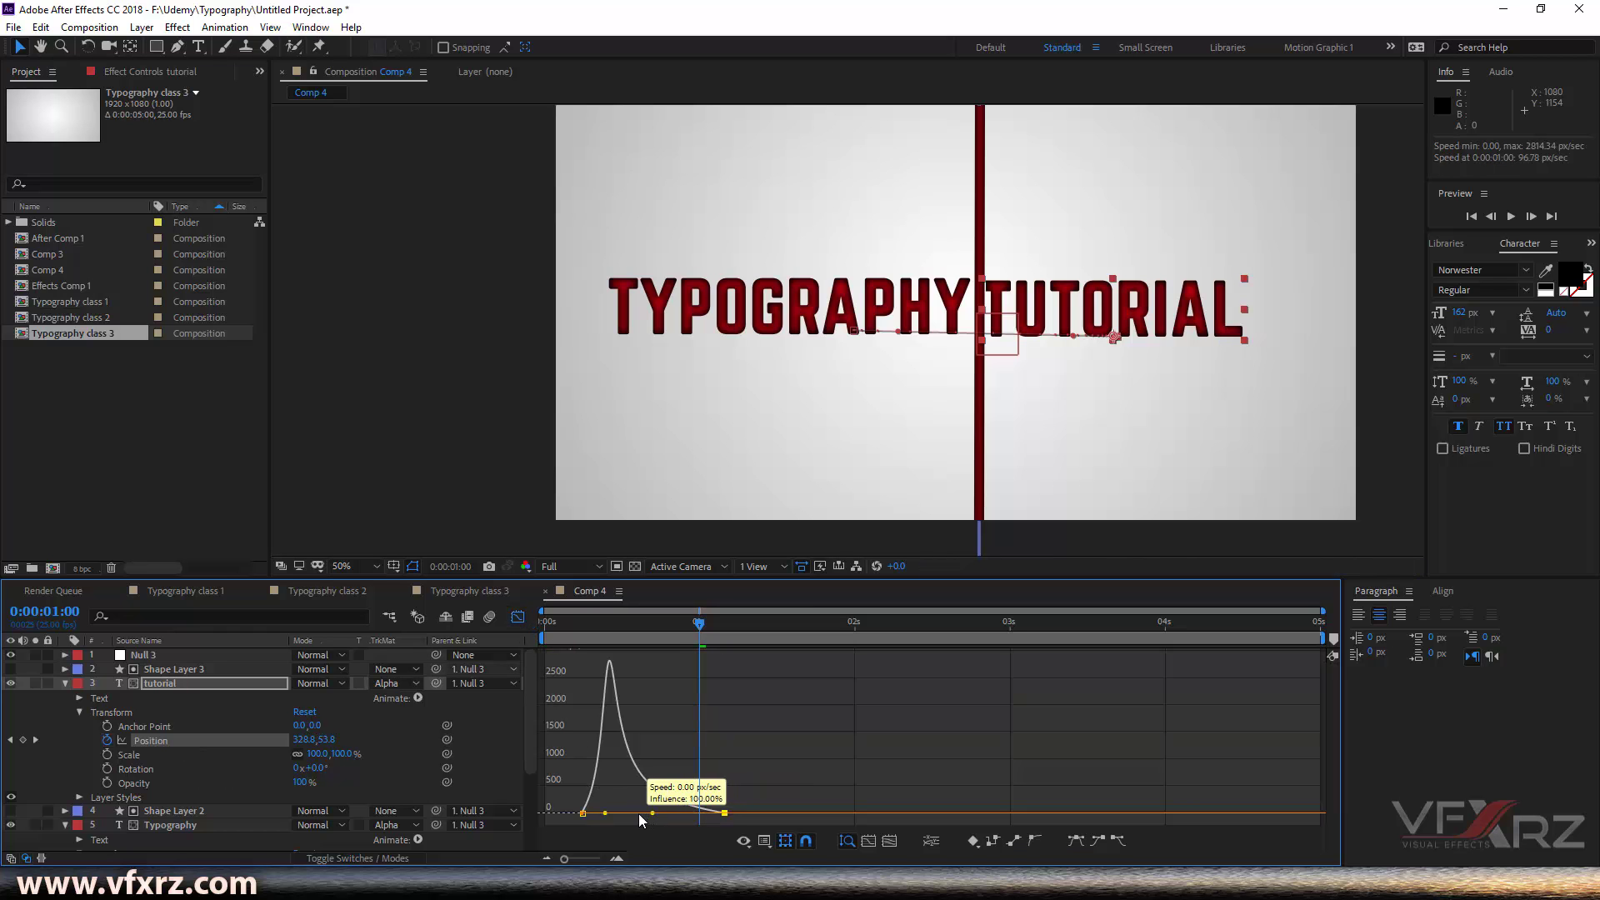
pyautogui.moveTo(606, 813); pyautogui.dragTo(594, 813)
pyautogui.moveTo(622, 635); pyautogui.dragTo(545, 652)
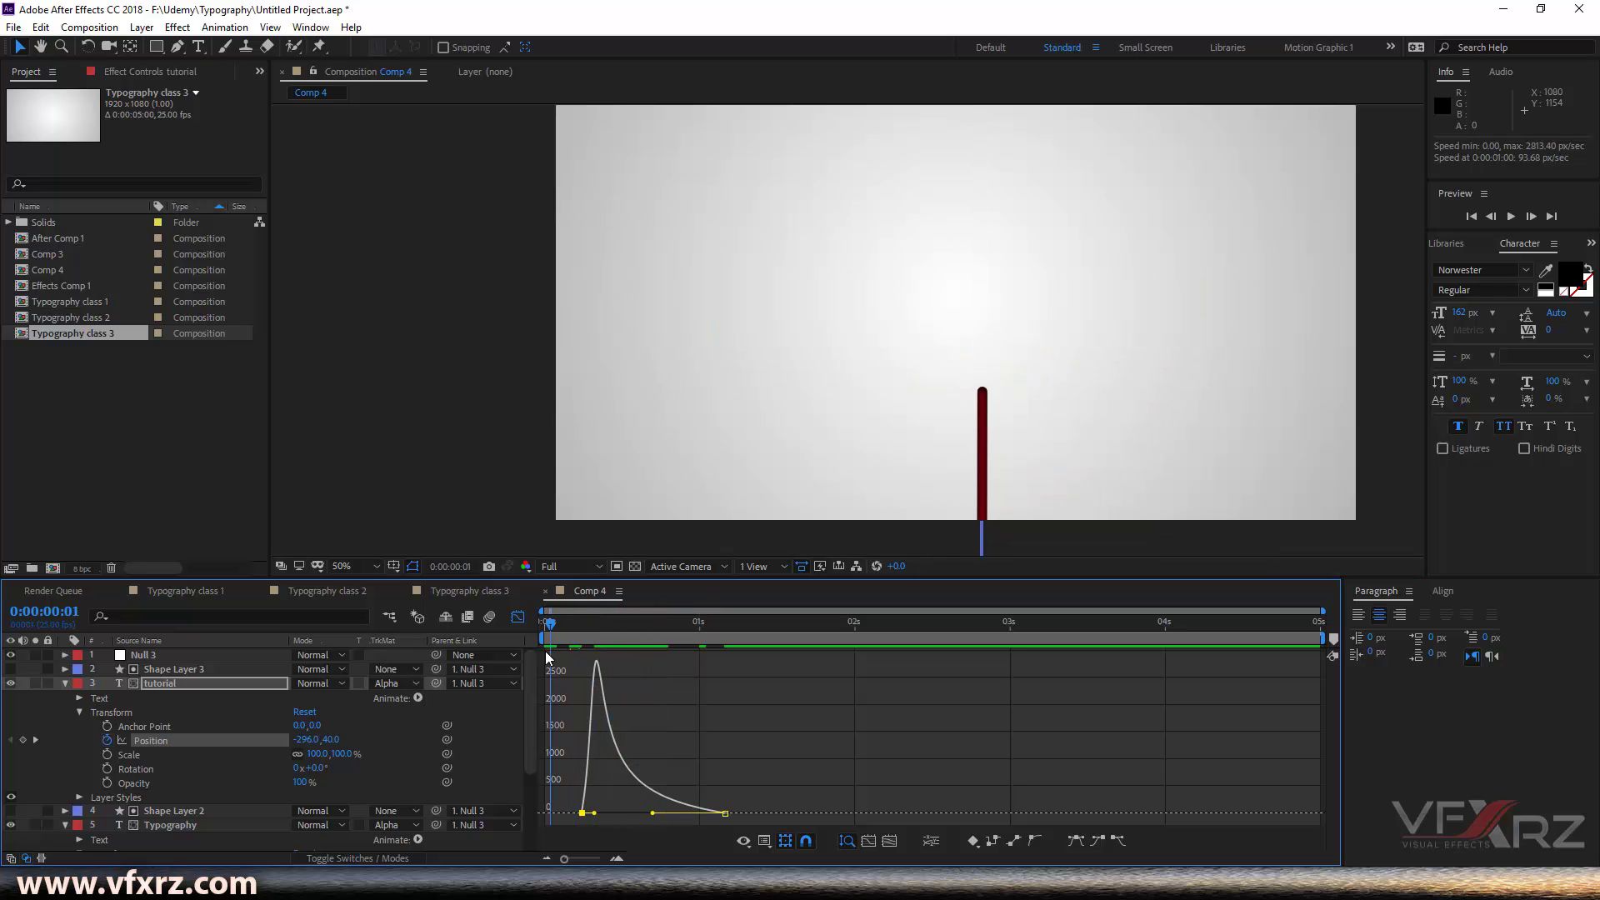
pyautogui.press('space')
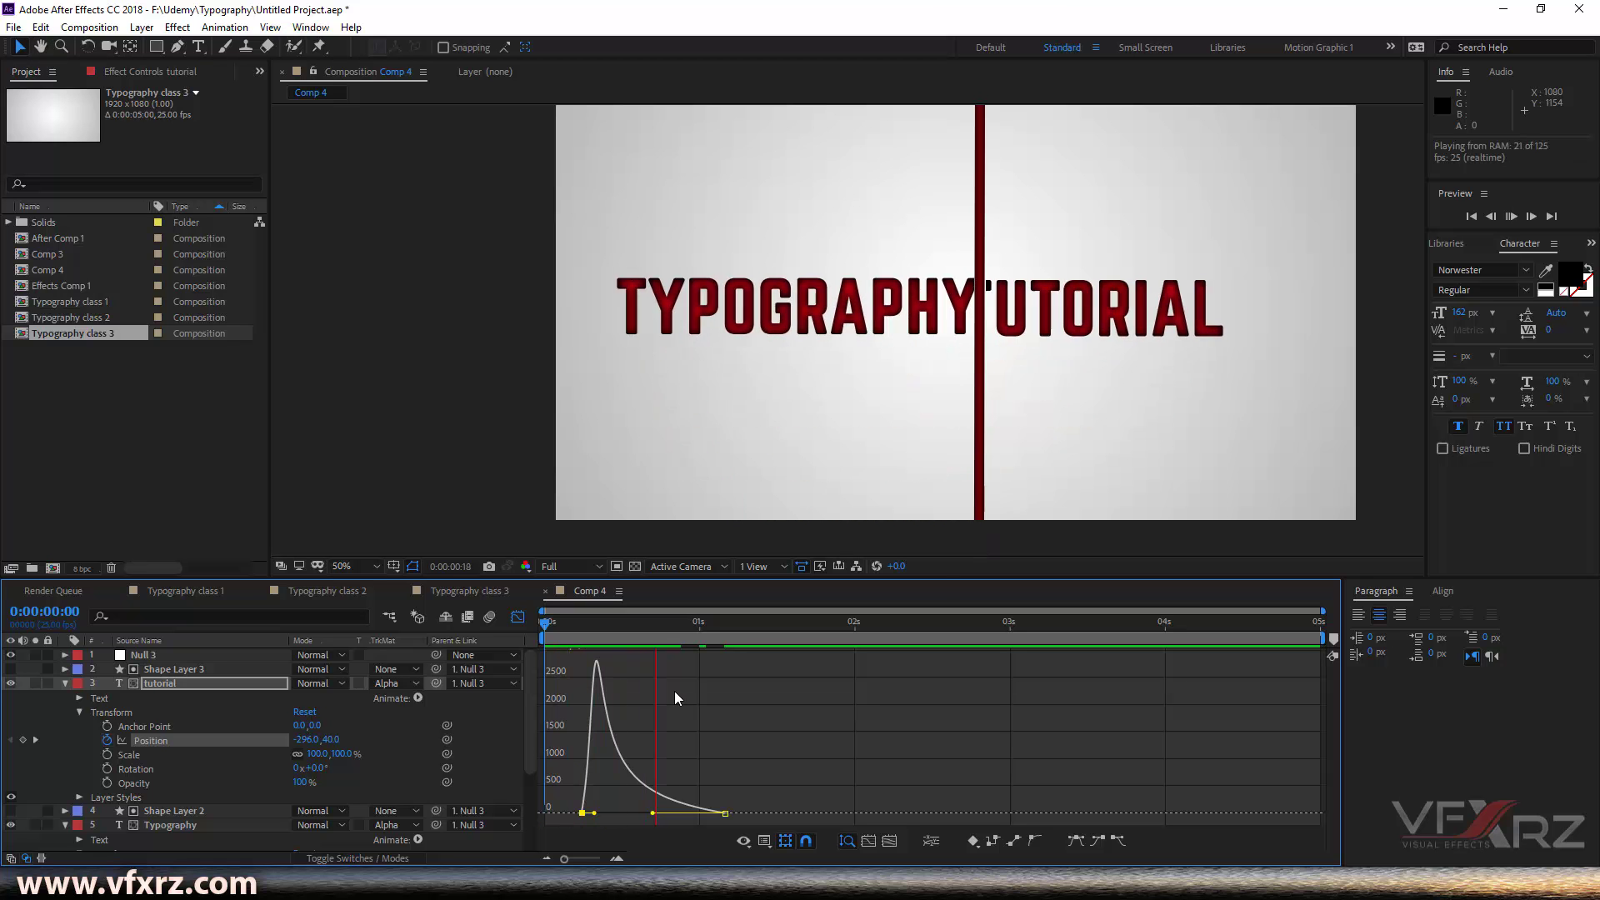
pyautogui.press('space')
pyautogui.press('space')
pyautogui.moveTo(571, 634)
pyautogui.mouseDown()
pyautogui.moveTo(673, 644)
pyautogui.moveTo(582, 642)
pyautogui.mouseUp()
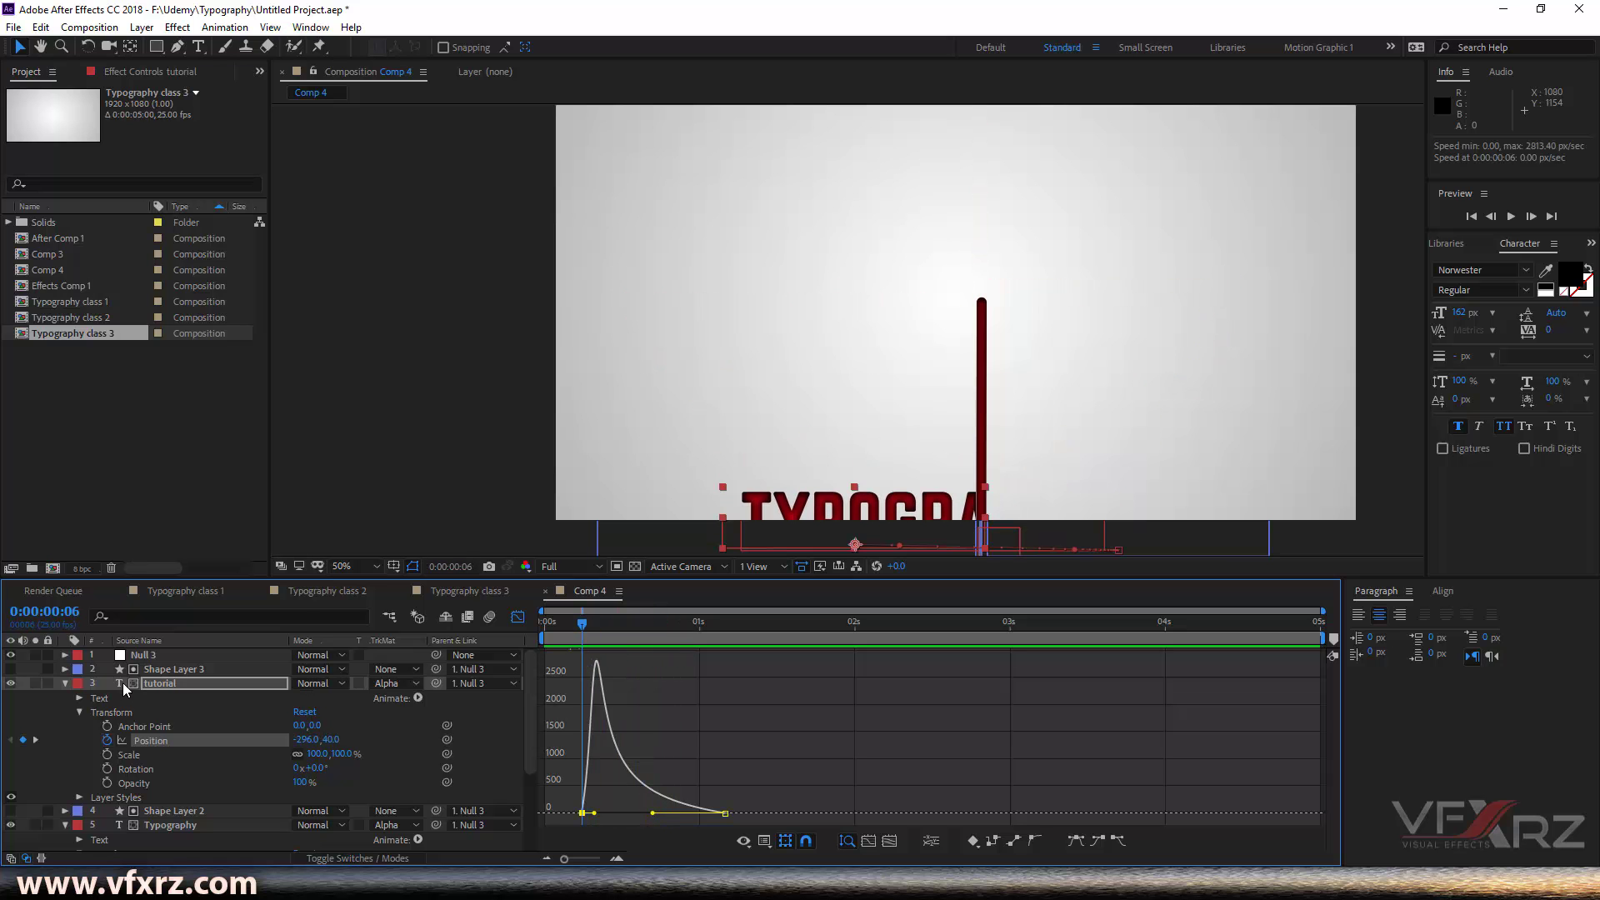
# Step: Add a Position keyframe to Null 3 at 0:00:04:00 by raising it to 1008, 336
pyautogui.click(100, 655)
pyautogui.click(65, 655)
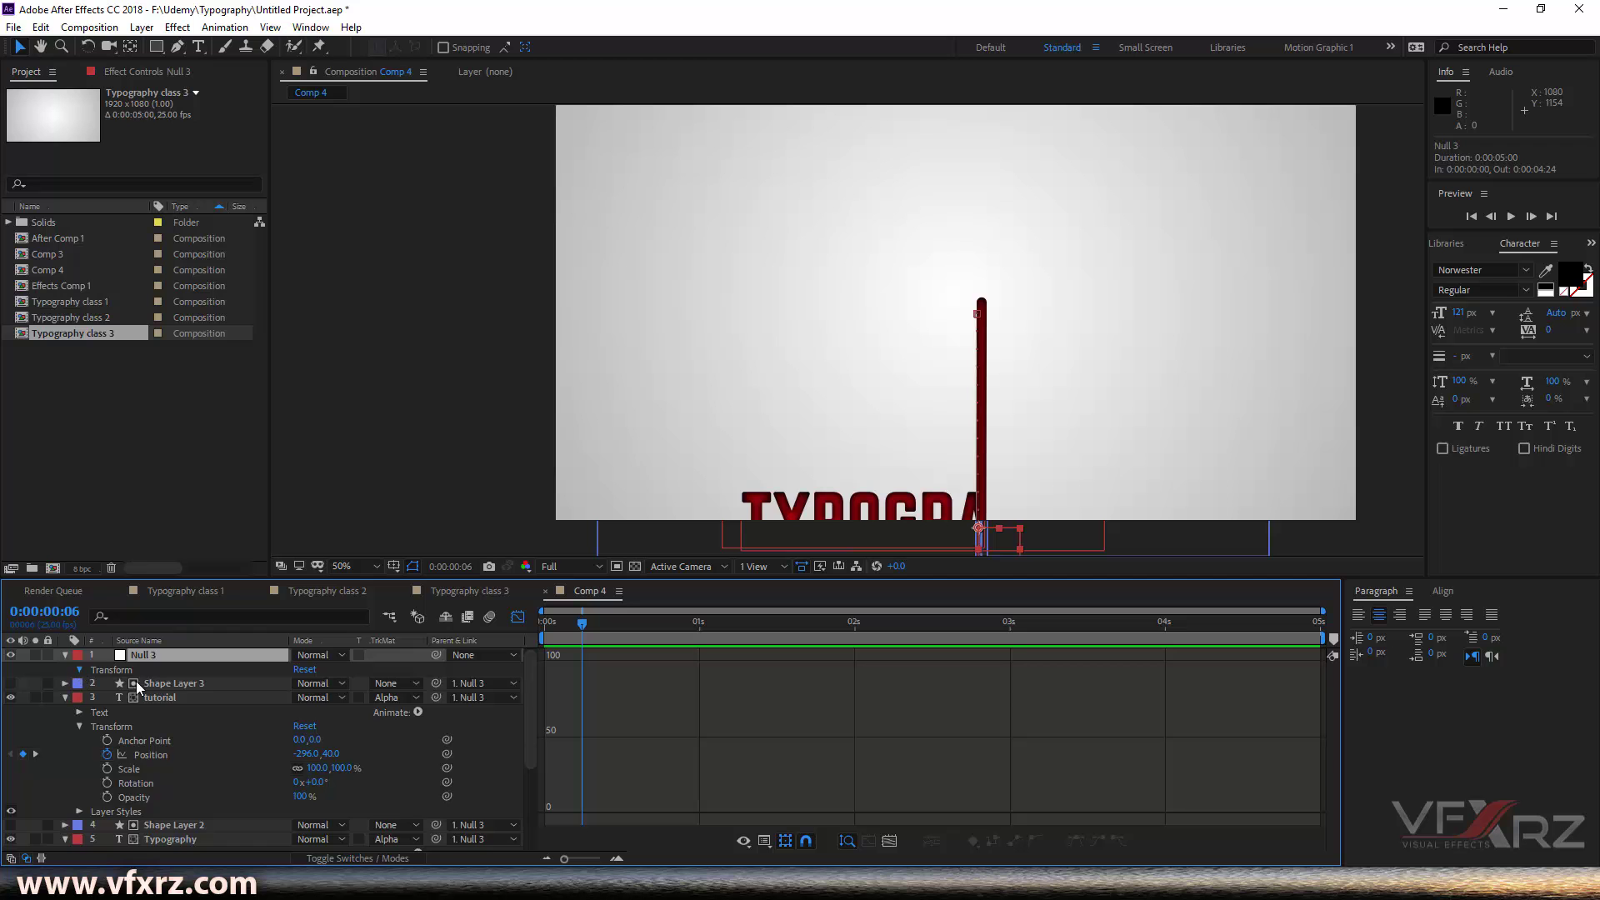
pyautogui.click(79, 669)
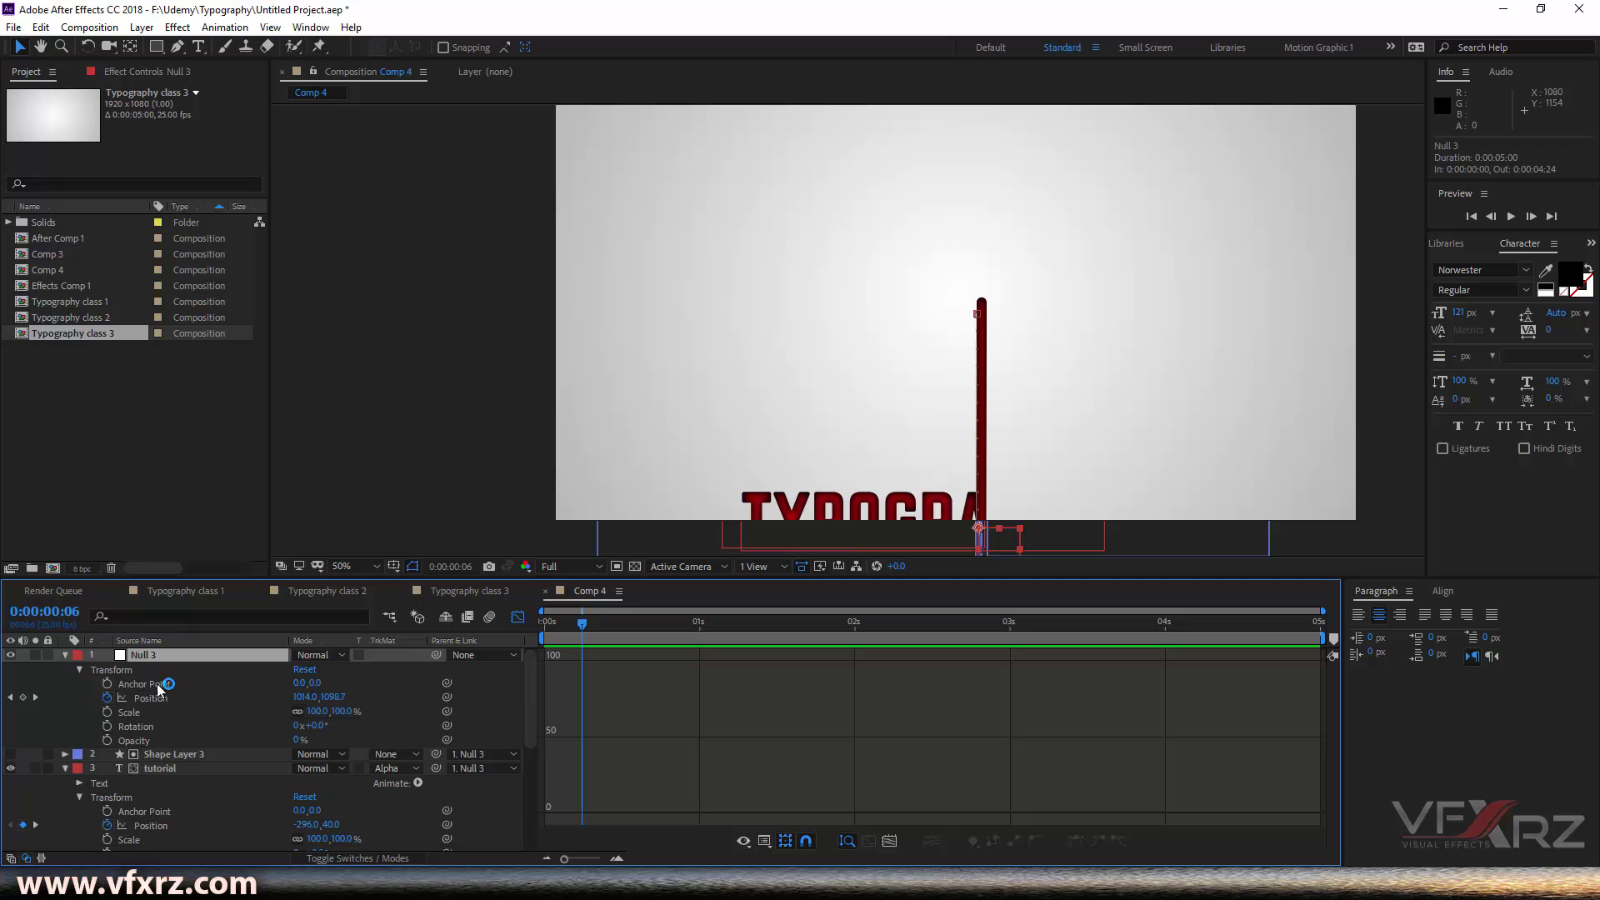
pyautogui.click(514, 619)
pyautogui.moveTo(613, 626); pyautogui.dragTo(1163, 667)
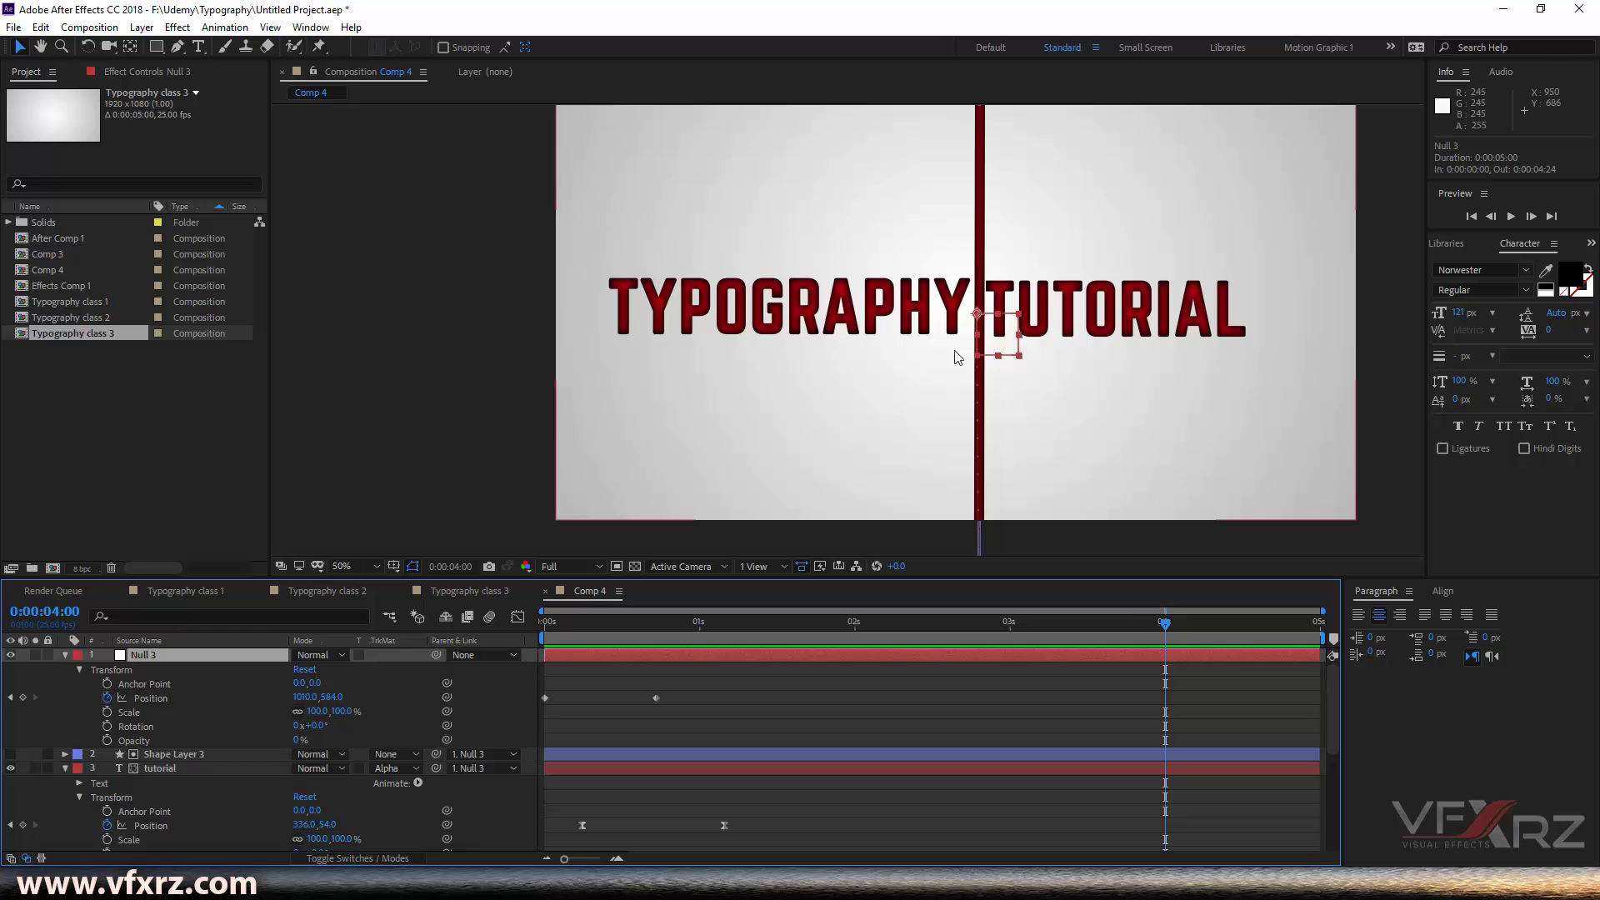
pyautogui.moveTo(978, 347); pyautogui.dragTo(979, 202)
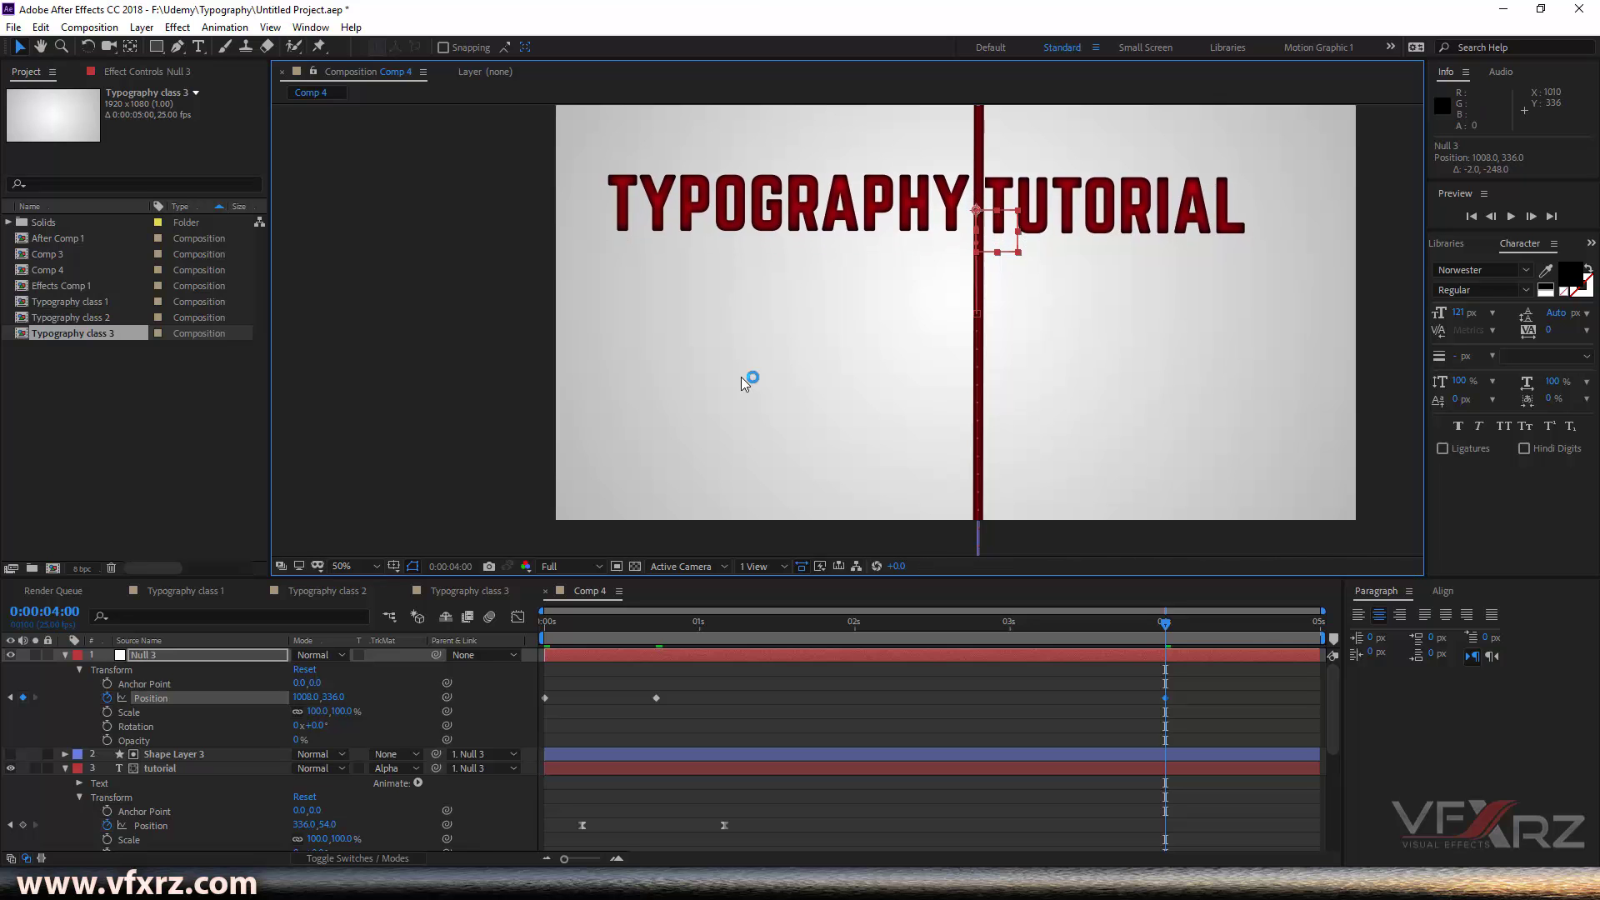
# Step: Apply Easy Ease to all three Position keyframes of Null 3
pyautogui.moveTo(1199, 697); pyautogui.dragTo(542, 697)
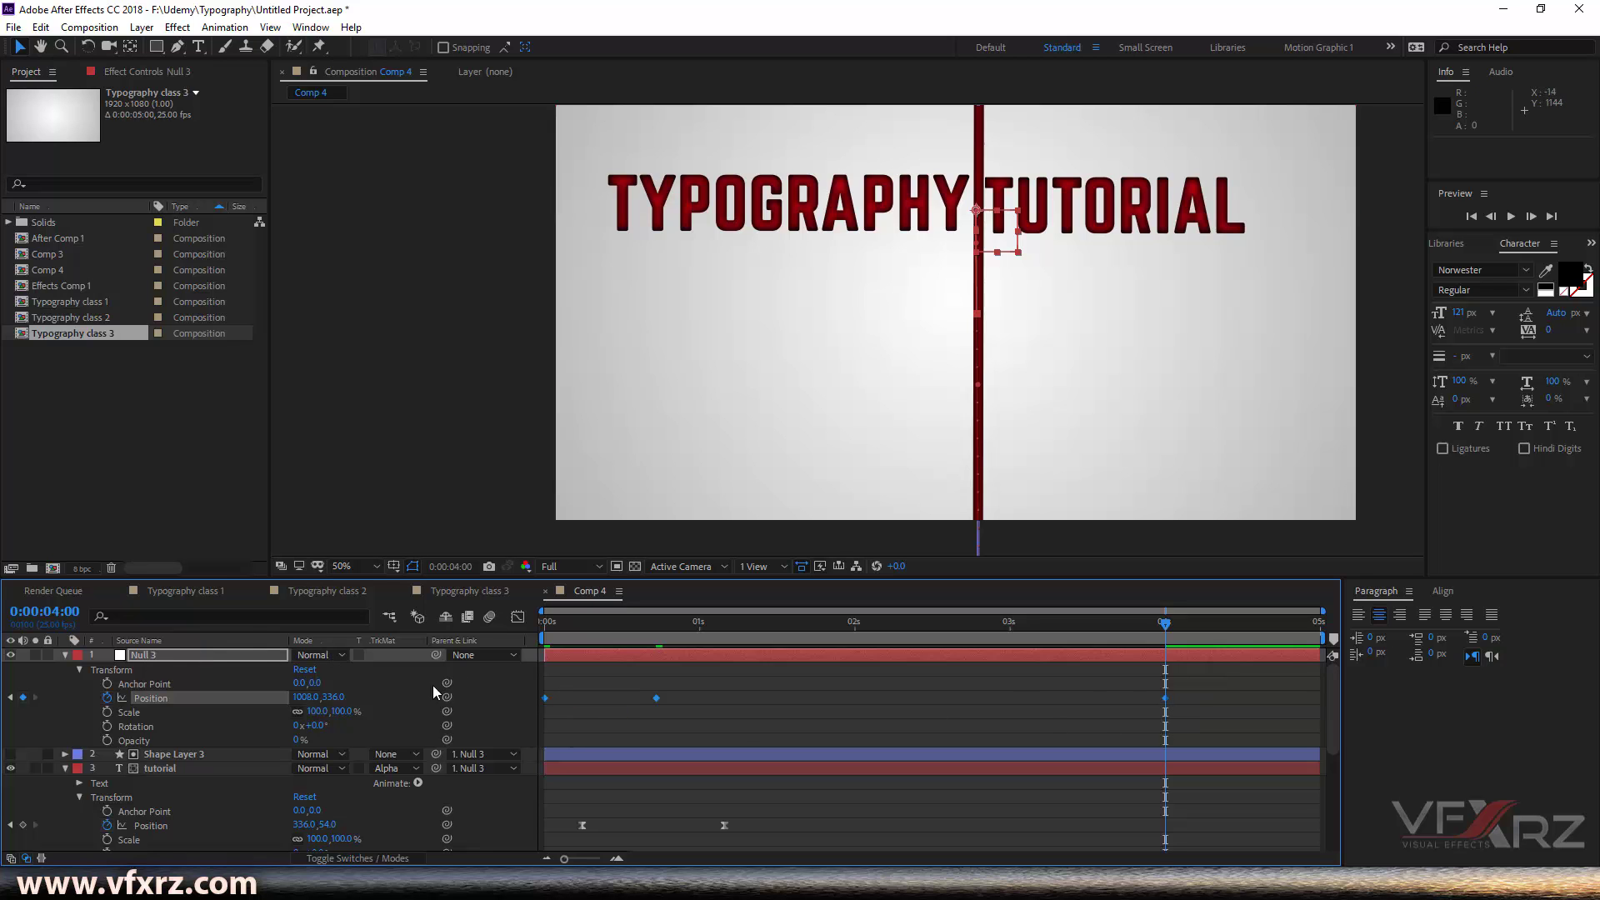
pyautogui.rightClick(545, 698)
pyautogui.moveTo(650, 686)
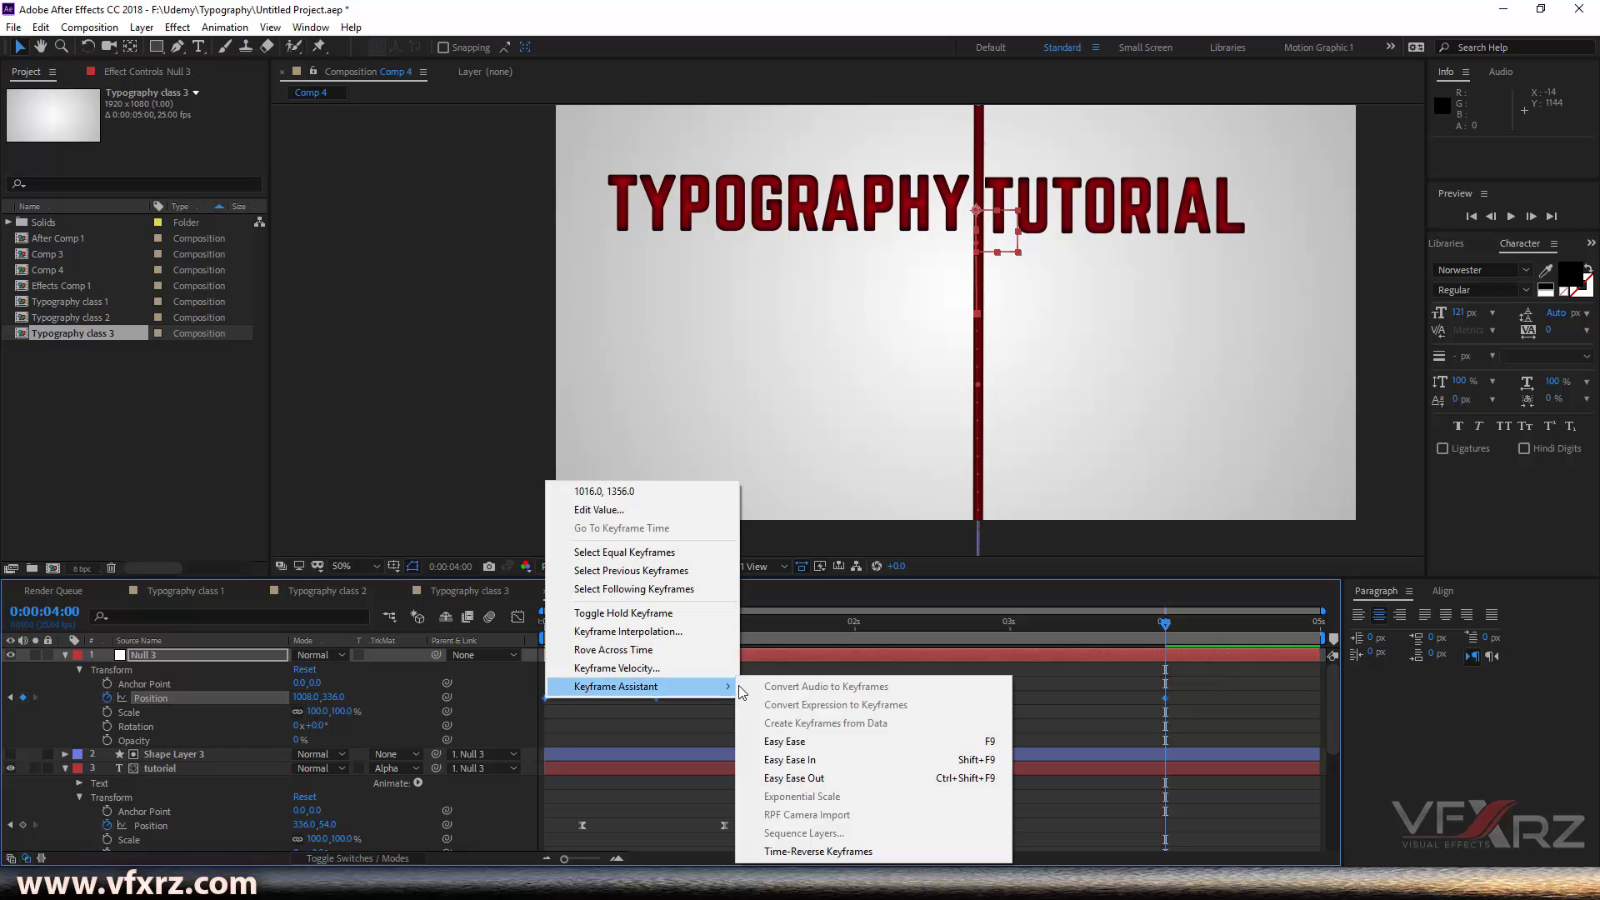
pyautogui.click(788, 744)
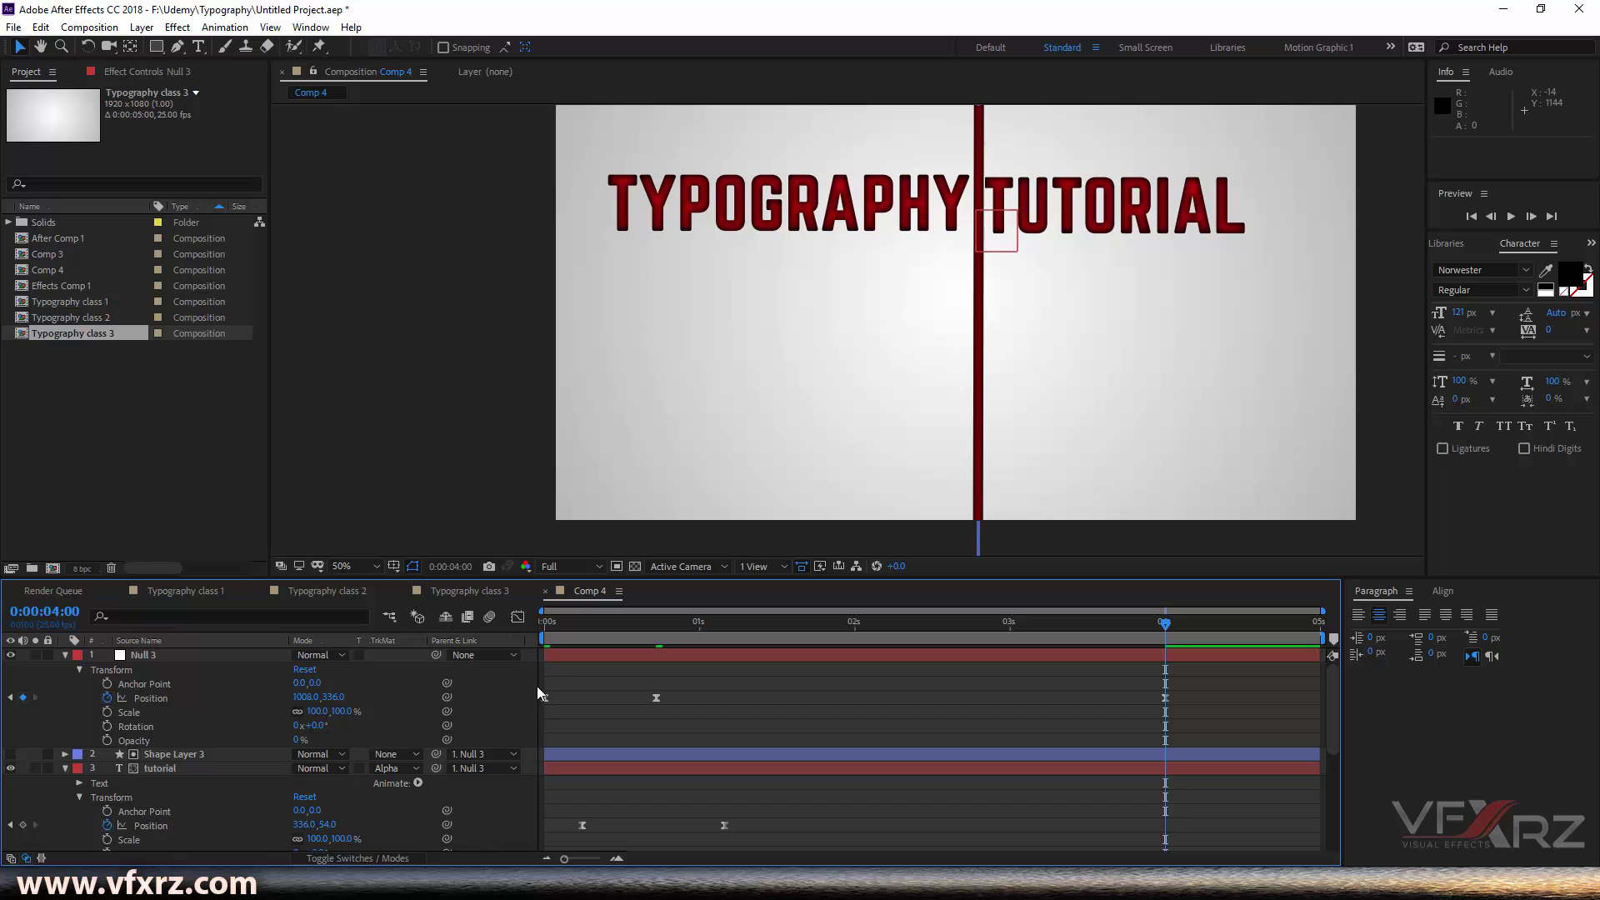
# Step: In the Graph Editor, extend the incoming ease of Null 3's middle Position keyframe so the speed peaks early, and preview the animation
pyautogui.click(151, 698)
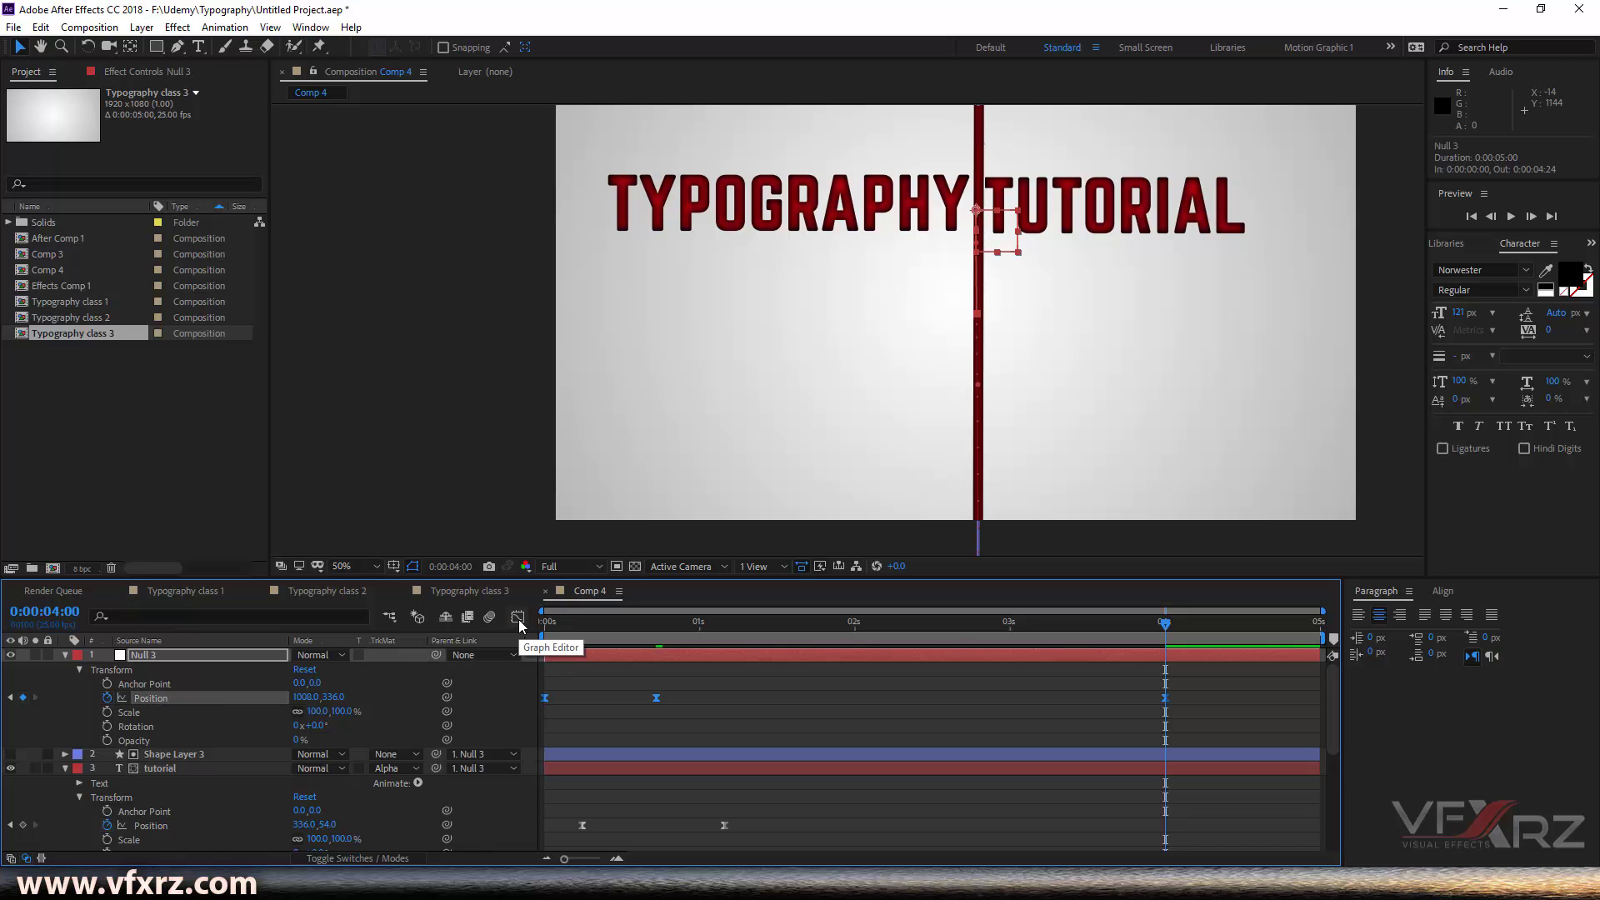
pyautogui.click(518, 617)
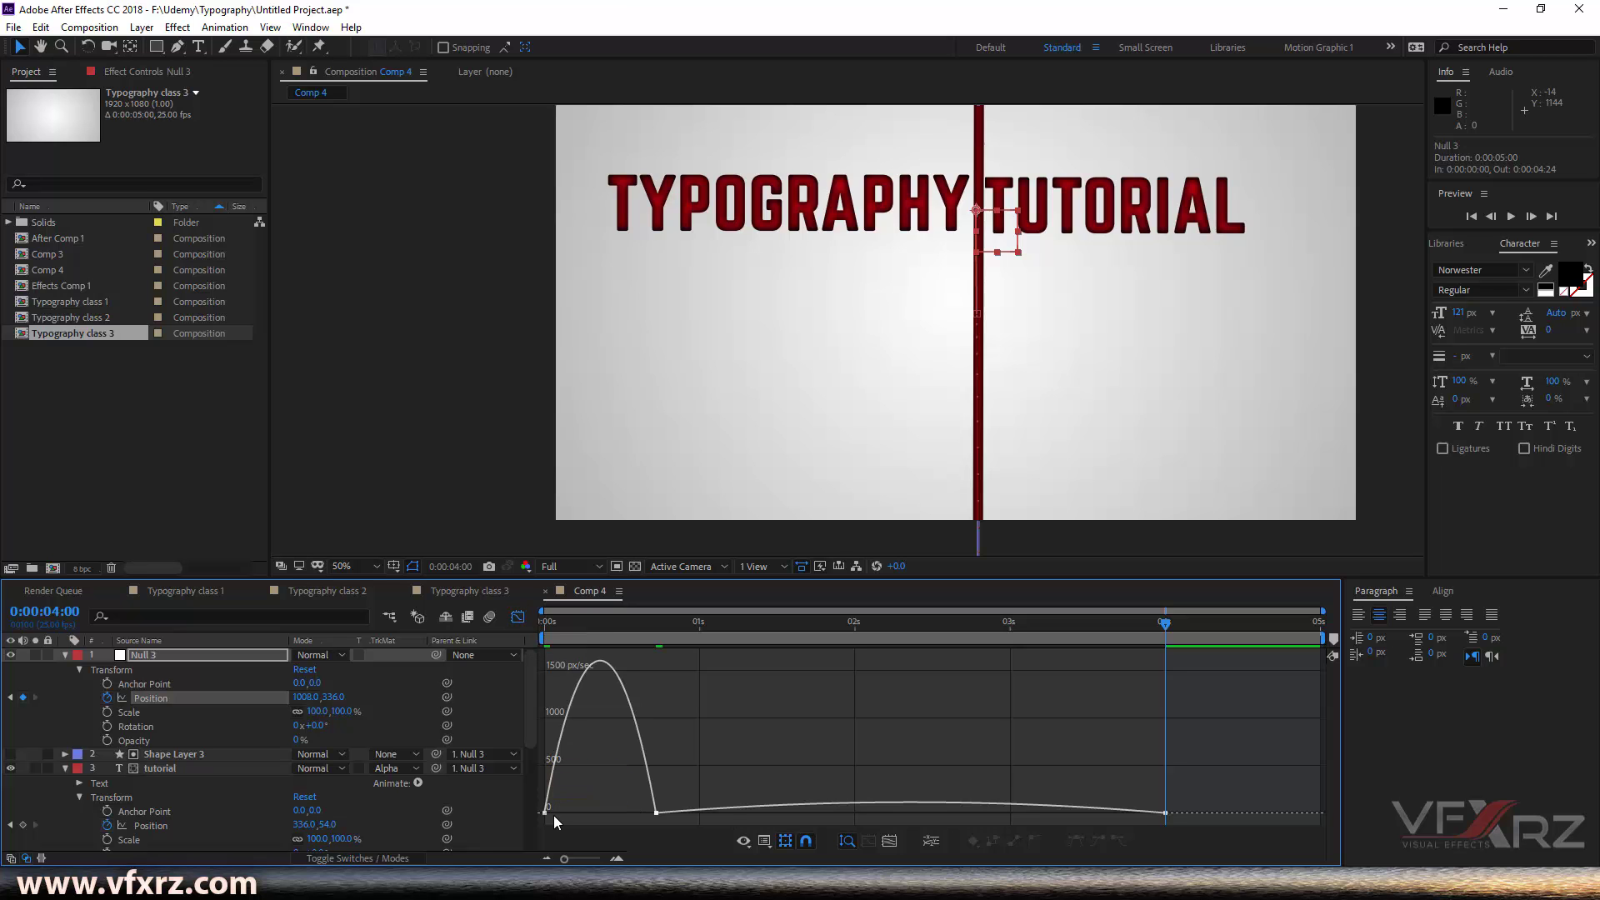
pyautogui.click(656, 813)
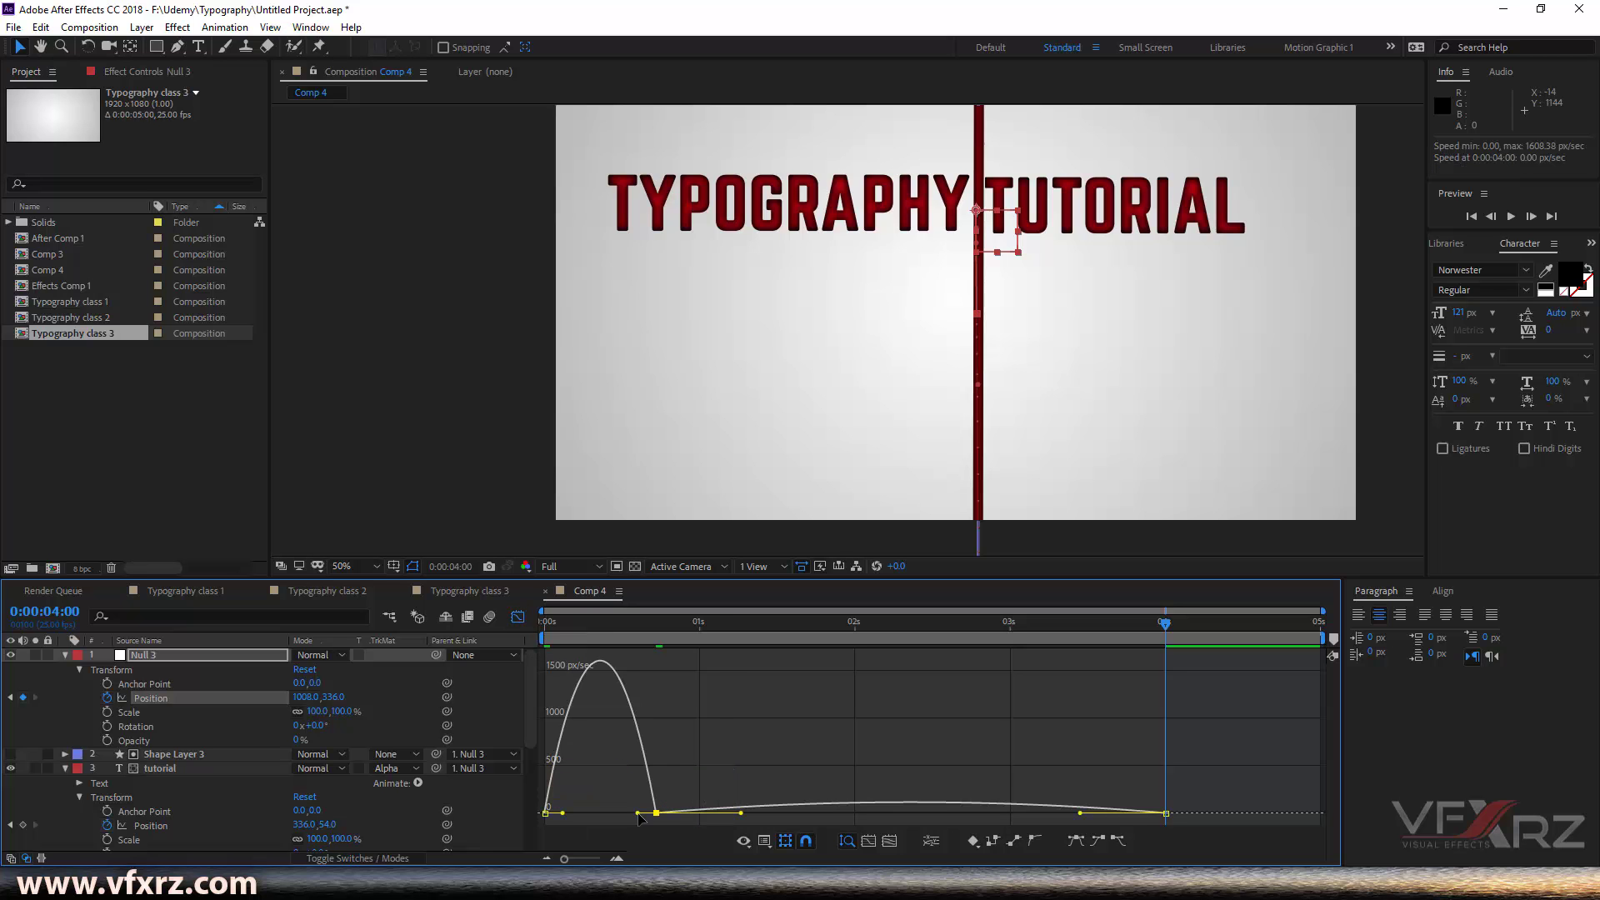
pyautogui.moveTo(638, 814); pyautogui.dragTo(600, 767)
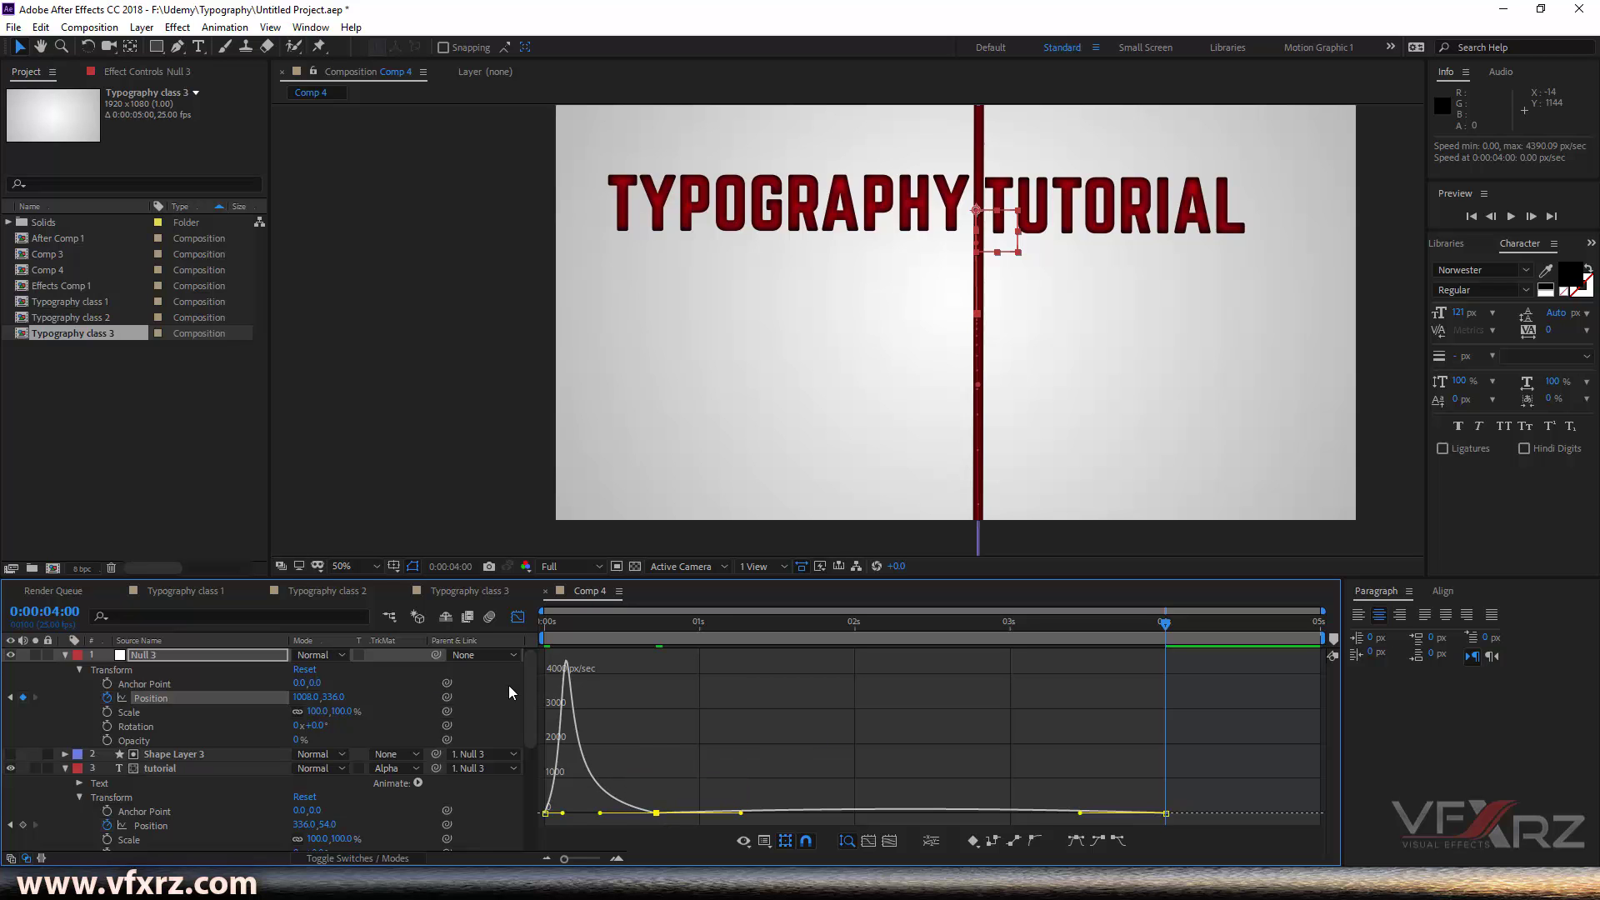
pyautogui.moveTo(569, 666)
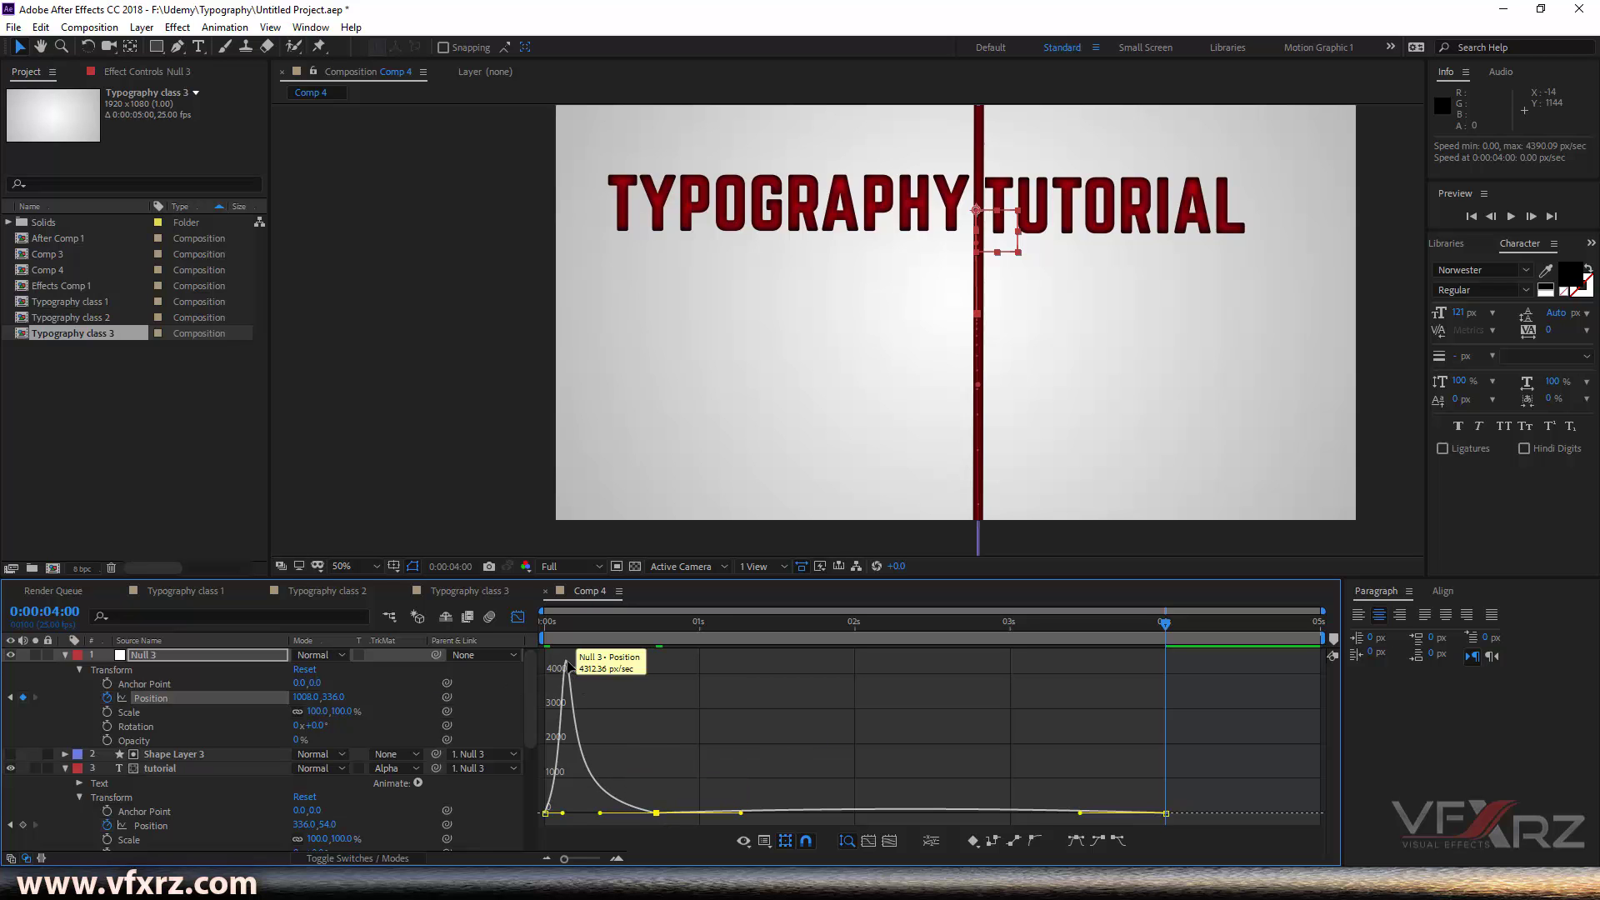
pyautogui.click(517, 617)
pyautogui.moveTo(709, 638); pyautogui.dragTo(526, 638)
pyautogui.press('space')
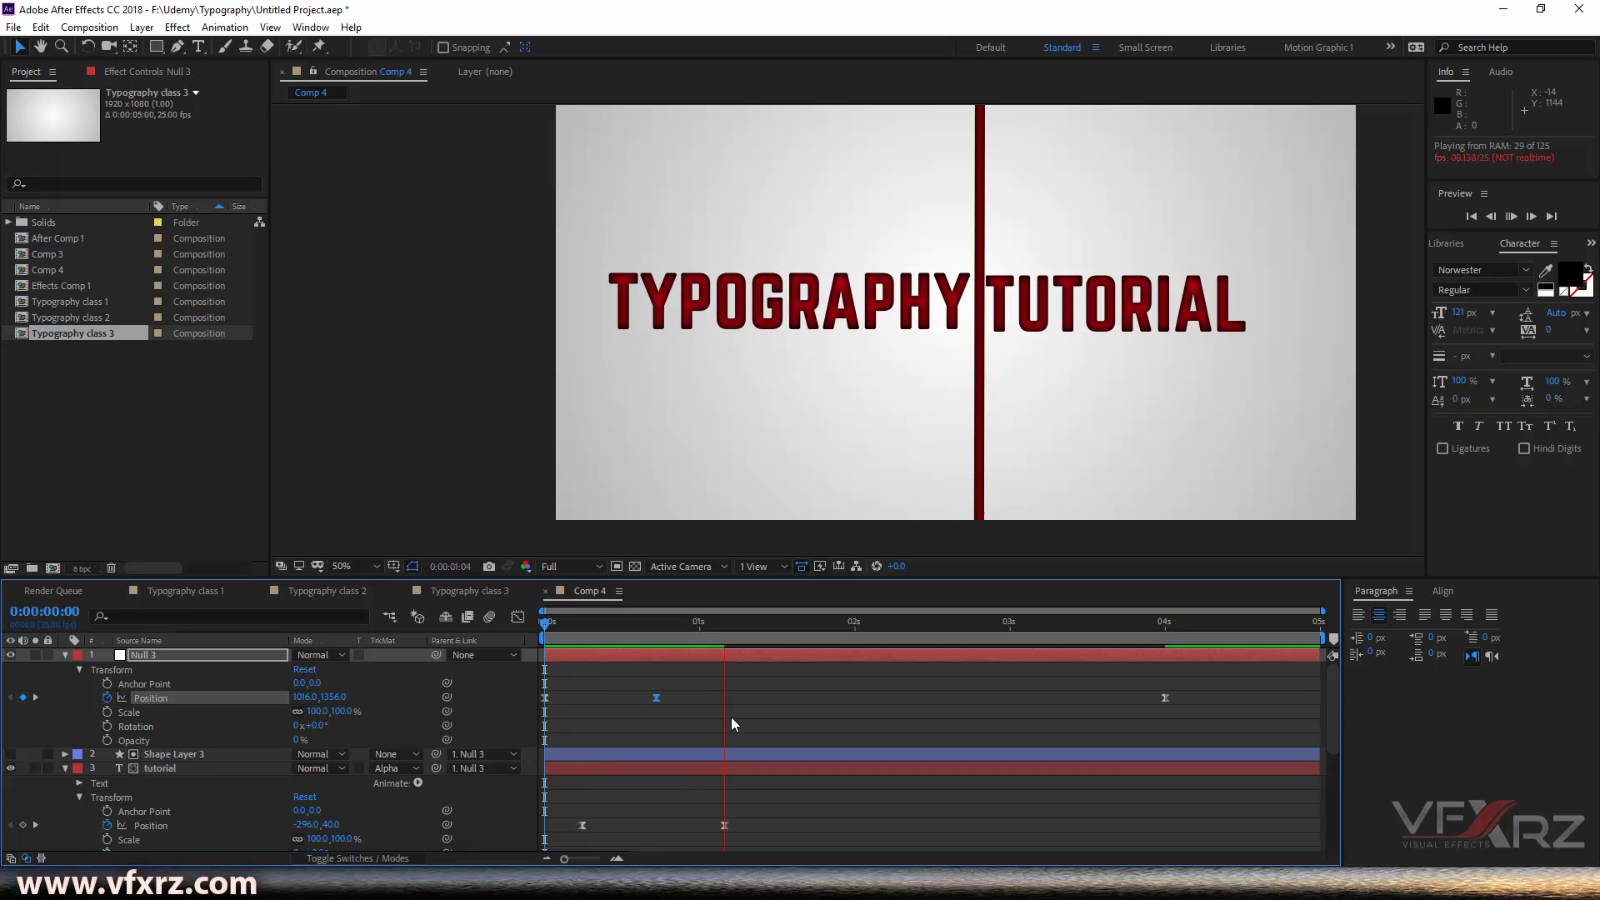
pyautogui.press('space')
pyautogui.press('space')
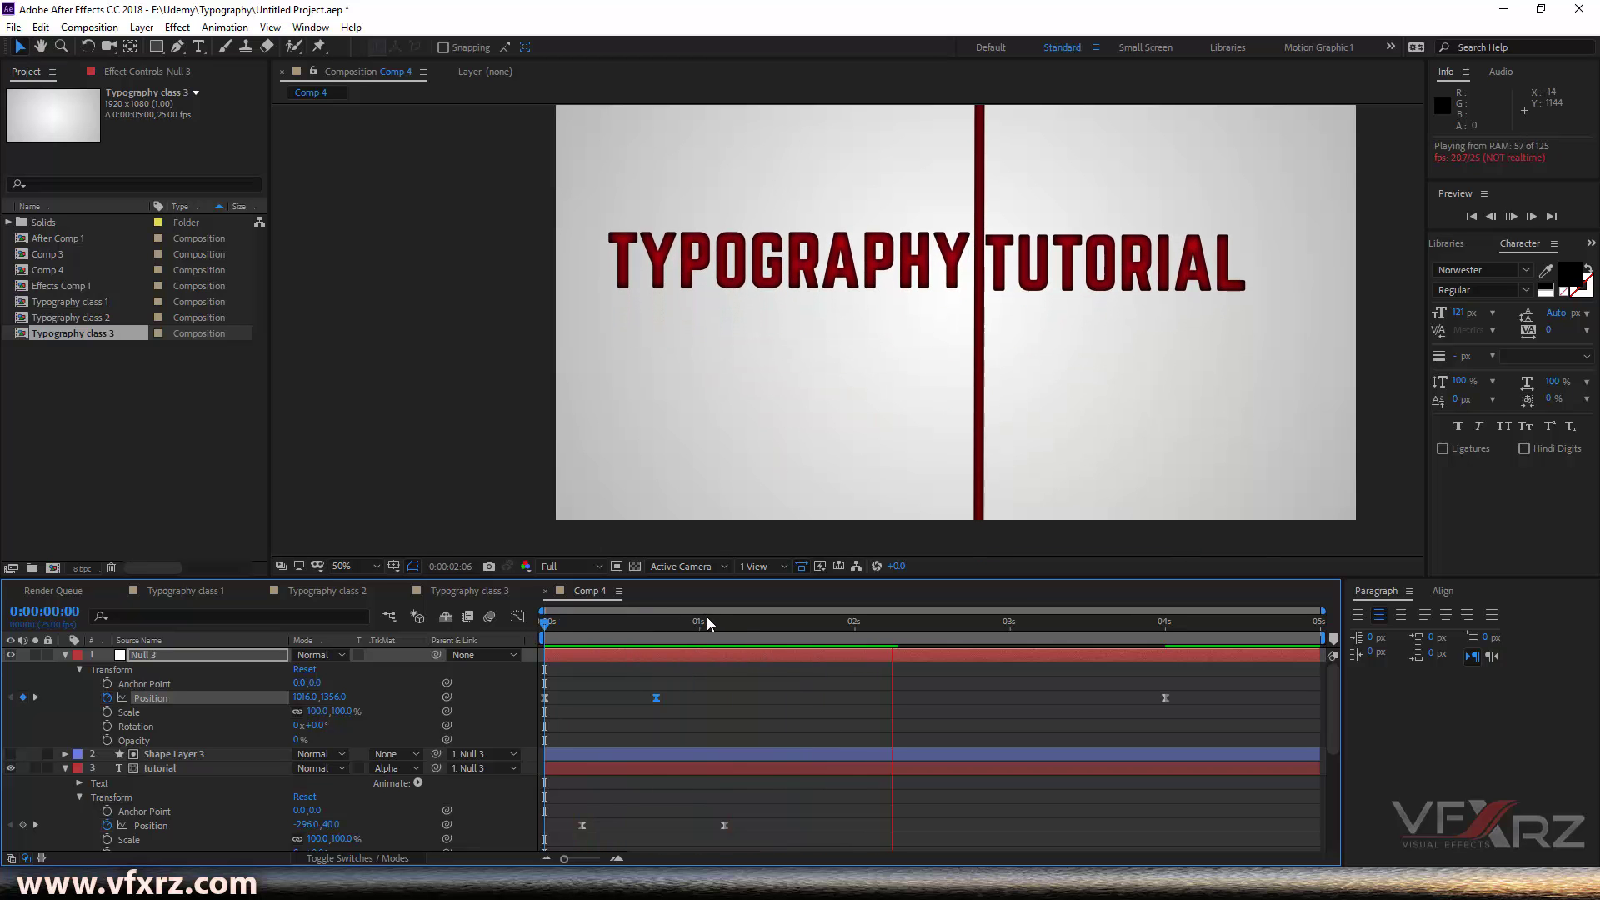
pyautogui.moveTo(848, 623); pyautogui.dragTo(911, 624)
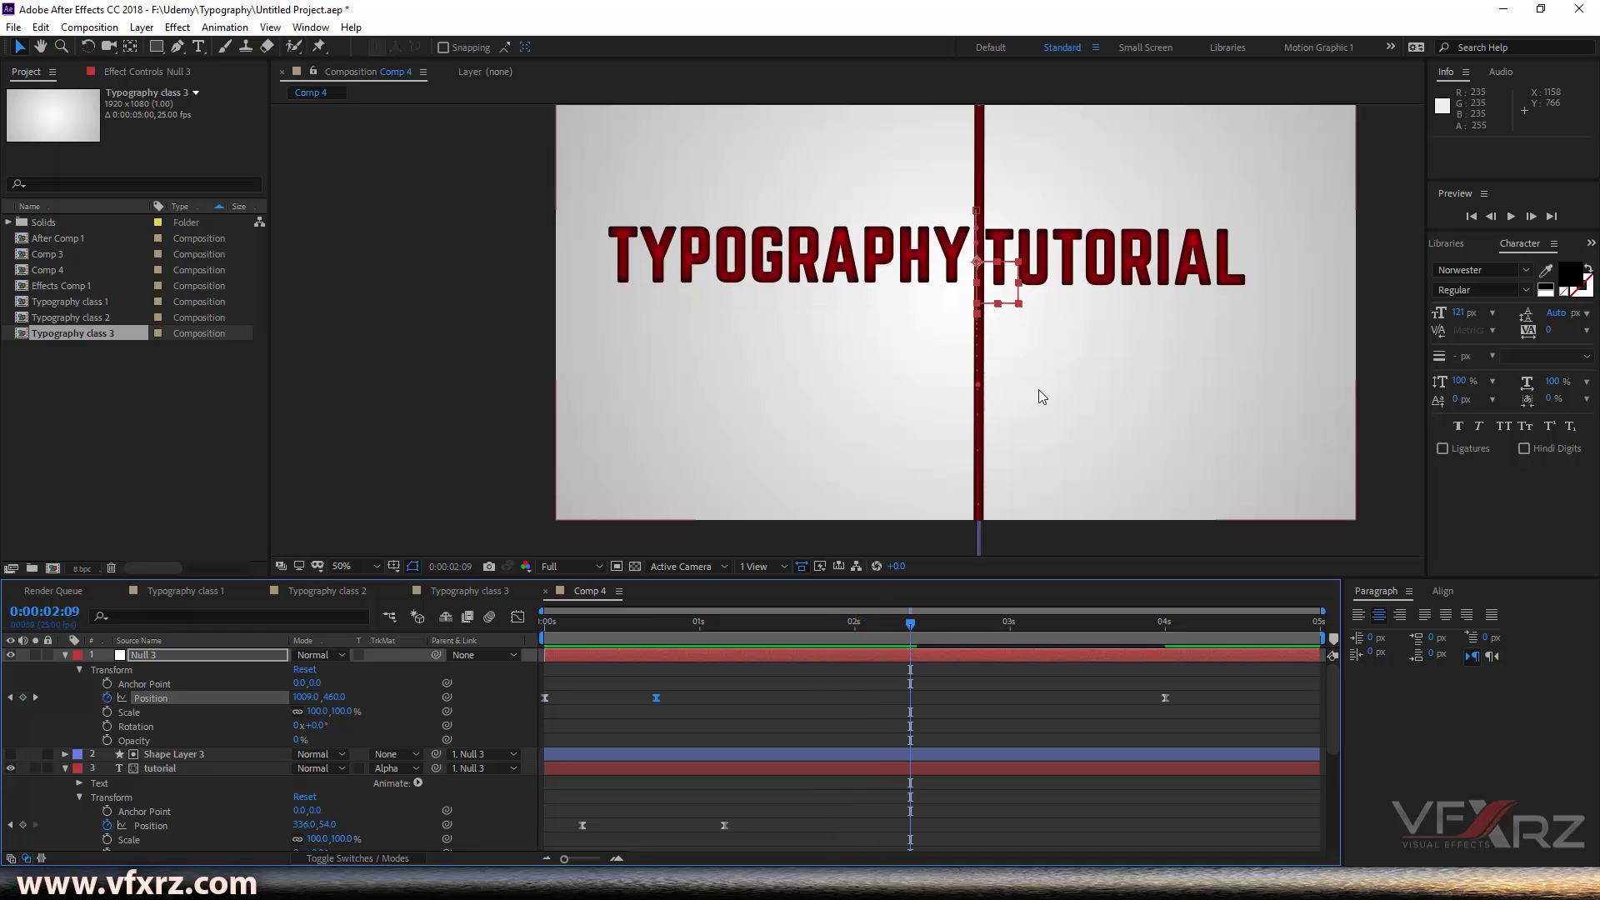
# Step: Collapse the properties of all layers and clear the layer selection
pyautogui.hotkey('ctrl', '`')
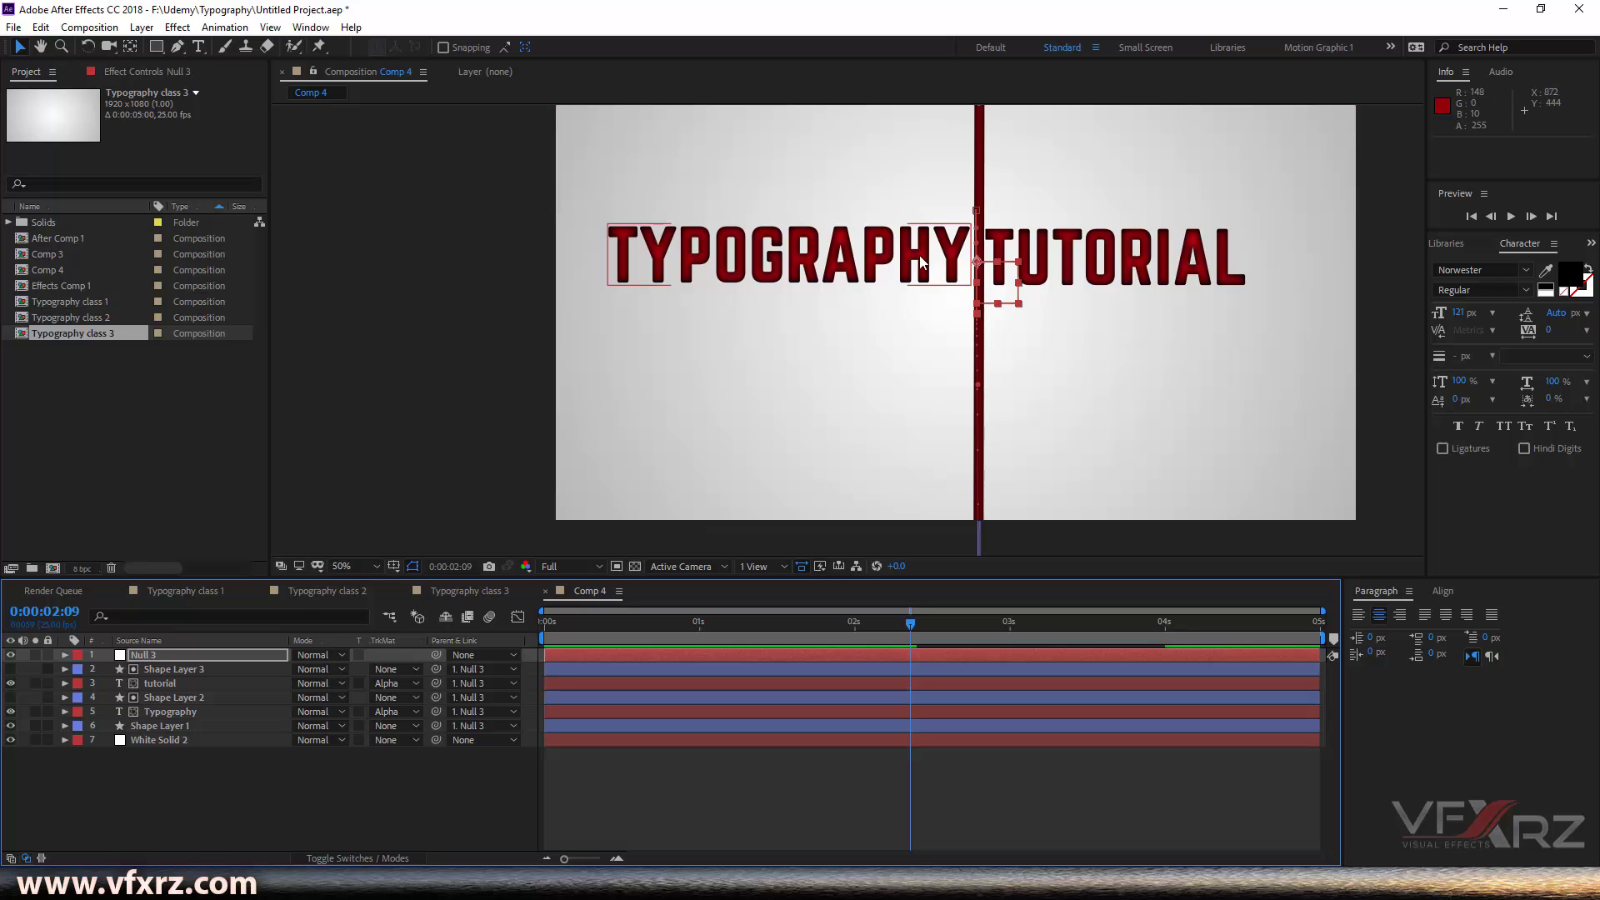
pyautogui.click(760, 802)
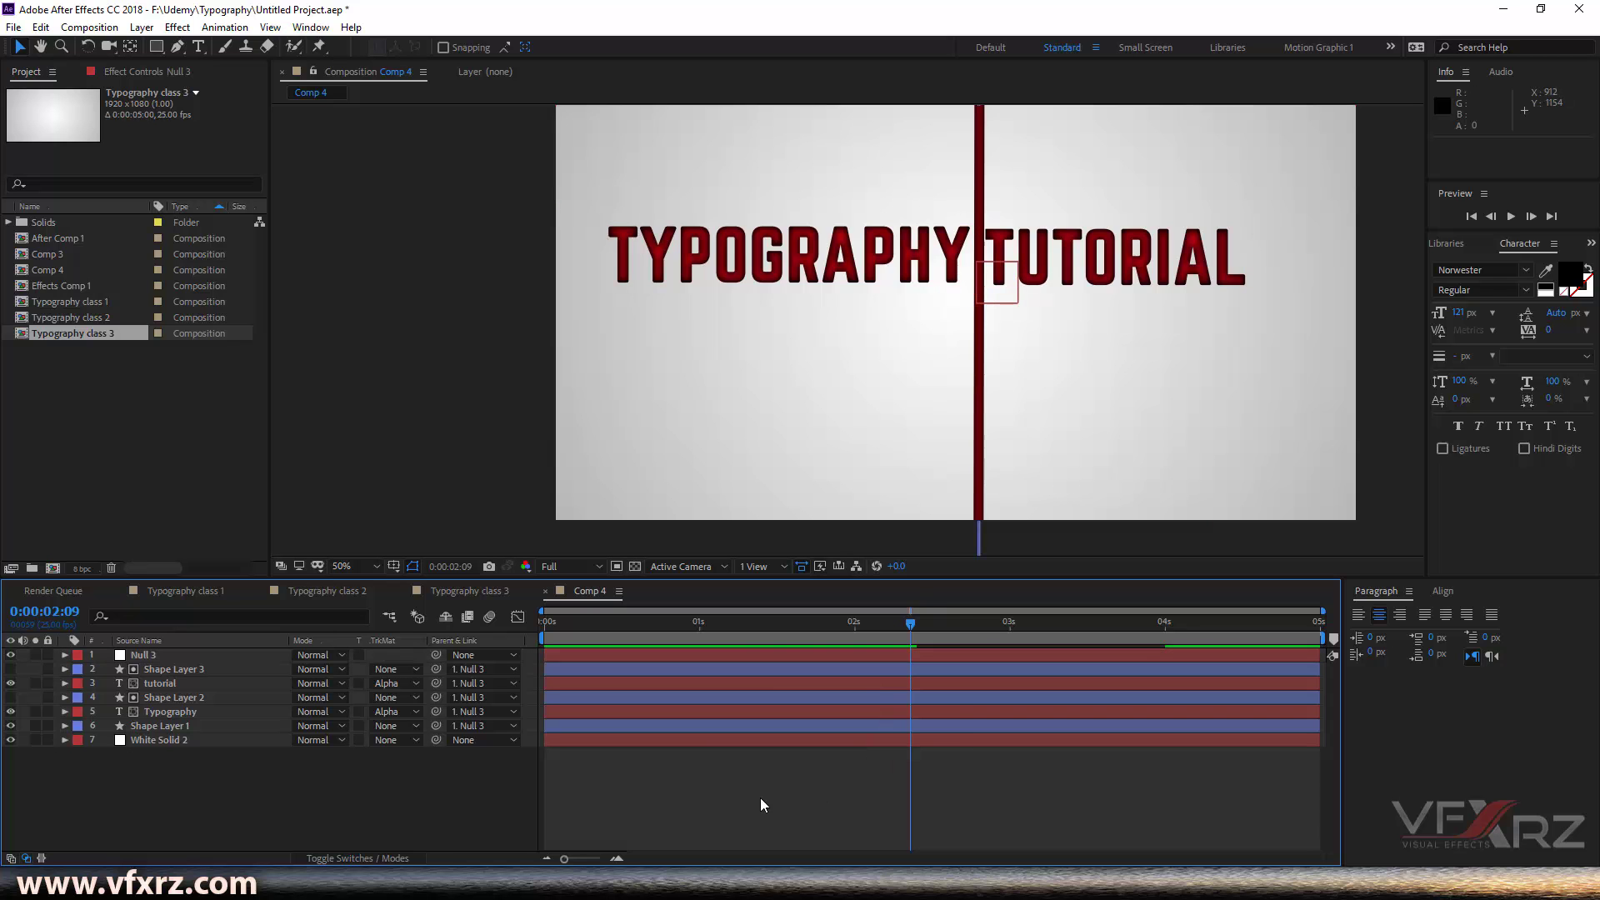
pyautogui.rightClick(754, 788)
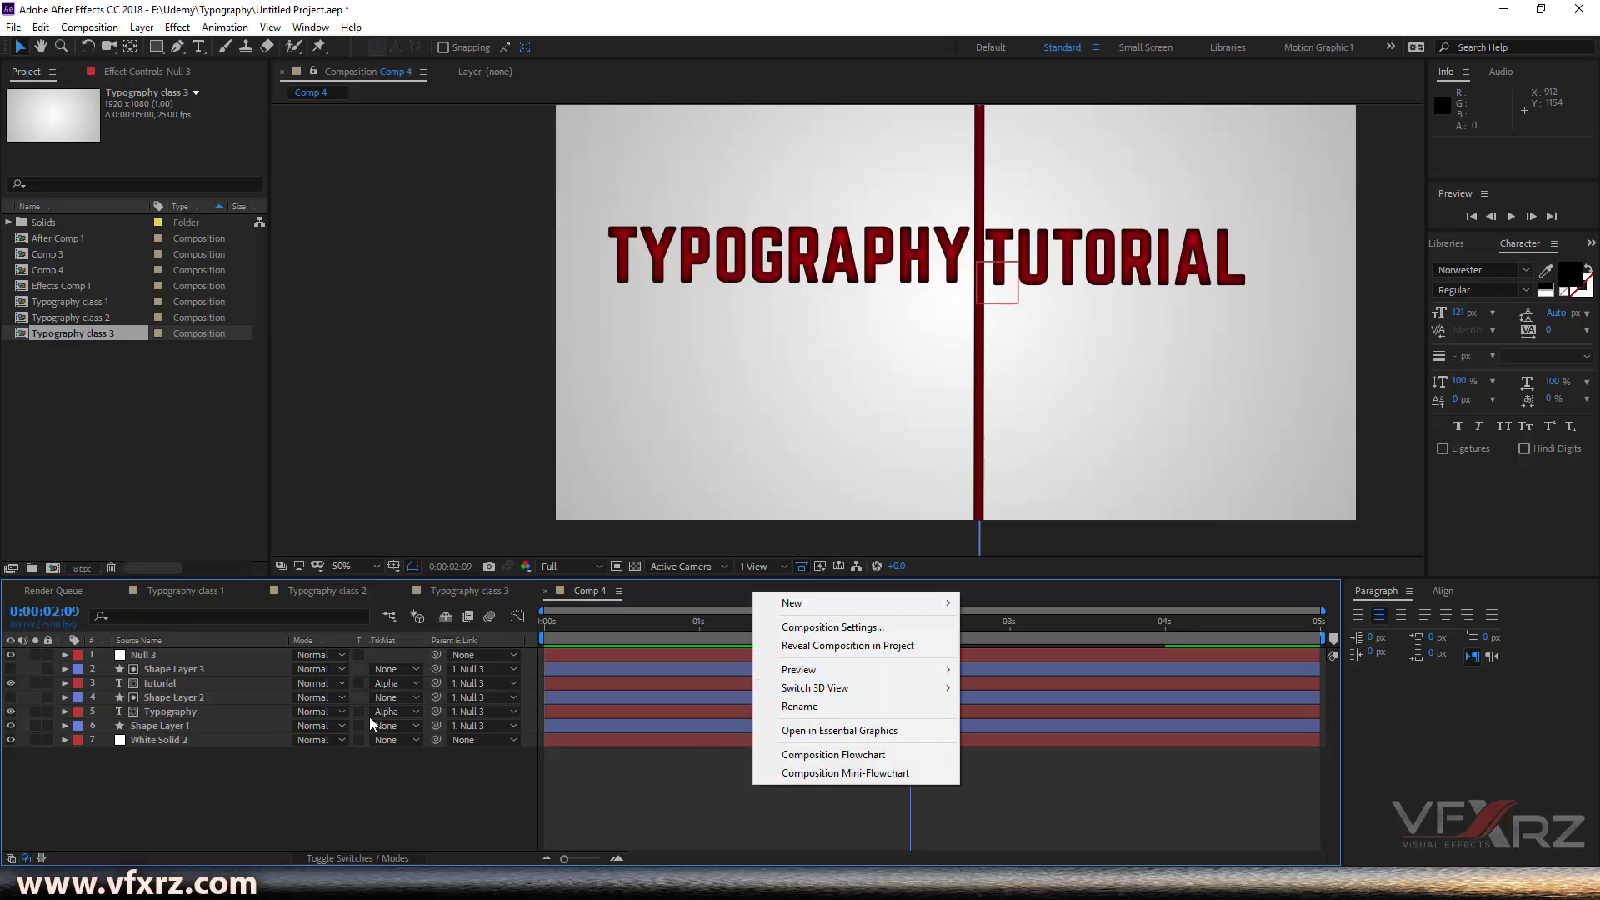
# Step: Duplicate the tutorial layer and move the copy to the top of the layer stack
pyautogui.click(171, 684)
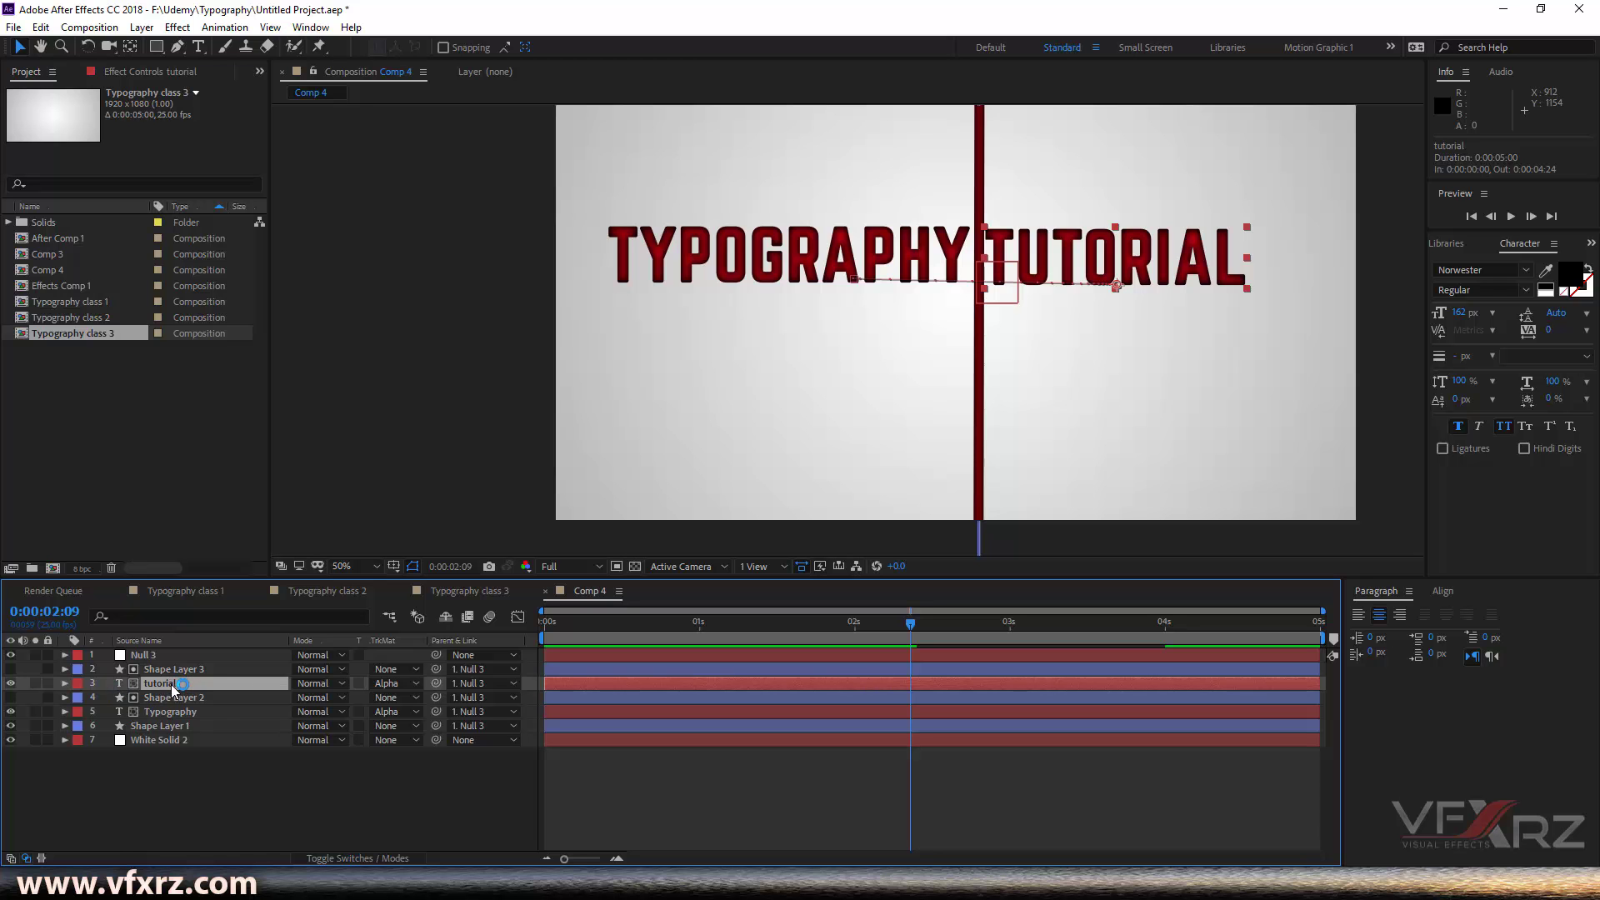
pyautogui.click(40, 27)
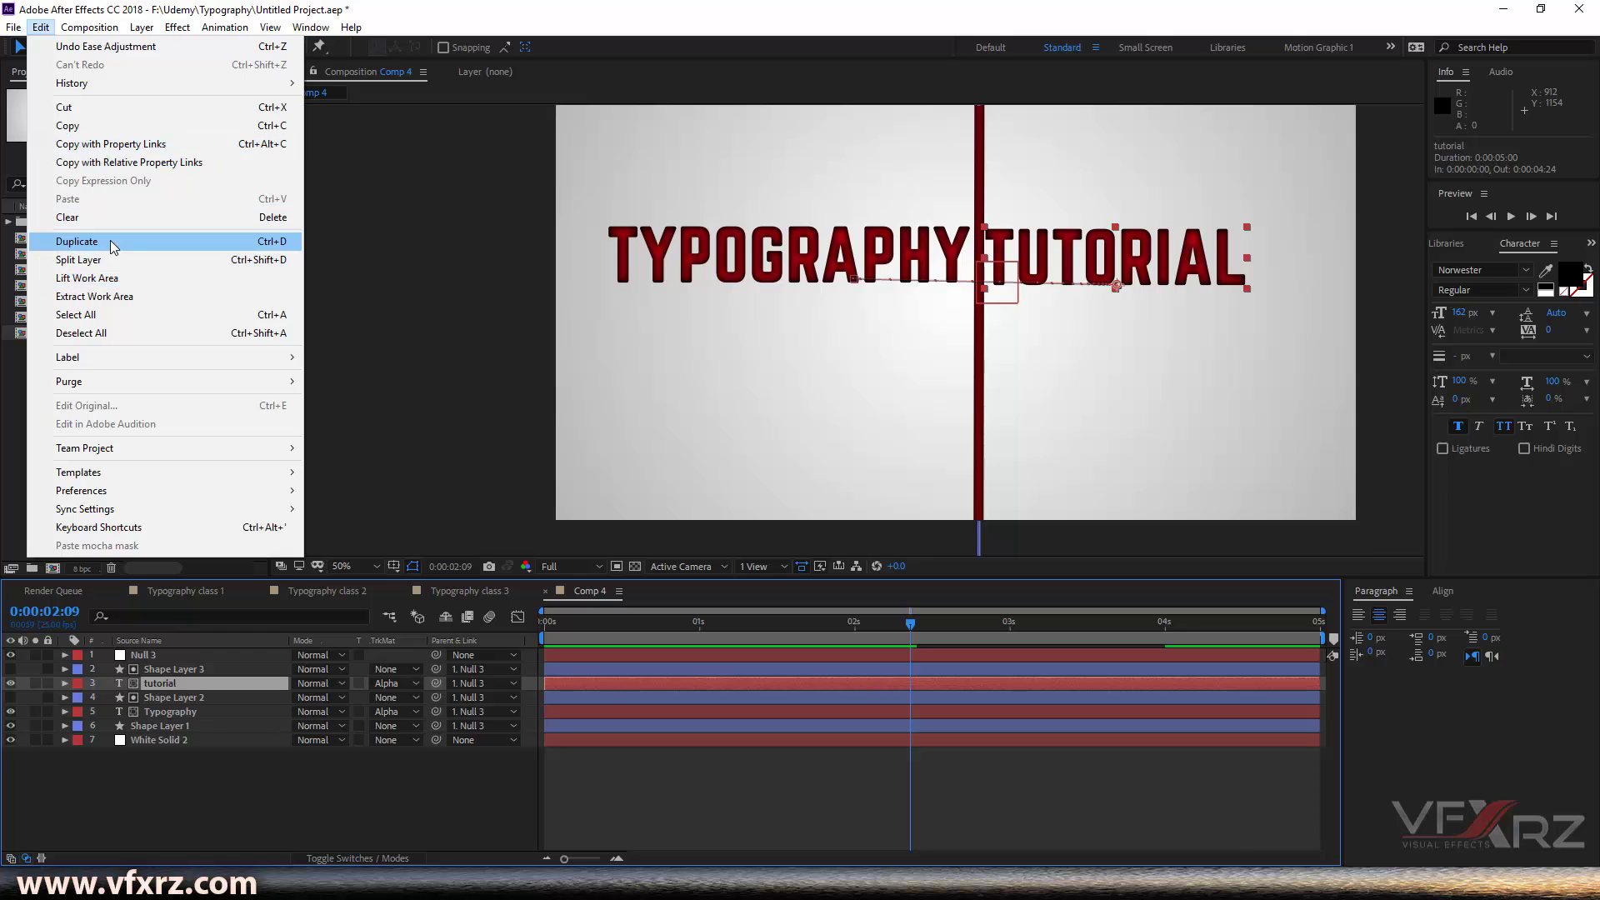
pyautogui.click(100, 242)
pyautogui.moveTo(161, 670)
pyautogui.mouseDown()
pyautogui.moveTo(165, 651)
pyautogui.moveTo(145, 651)
pyautogui.mouseUp()
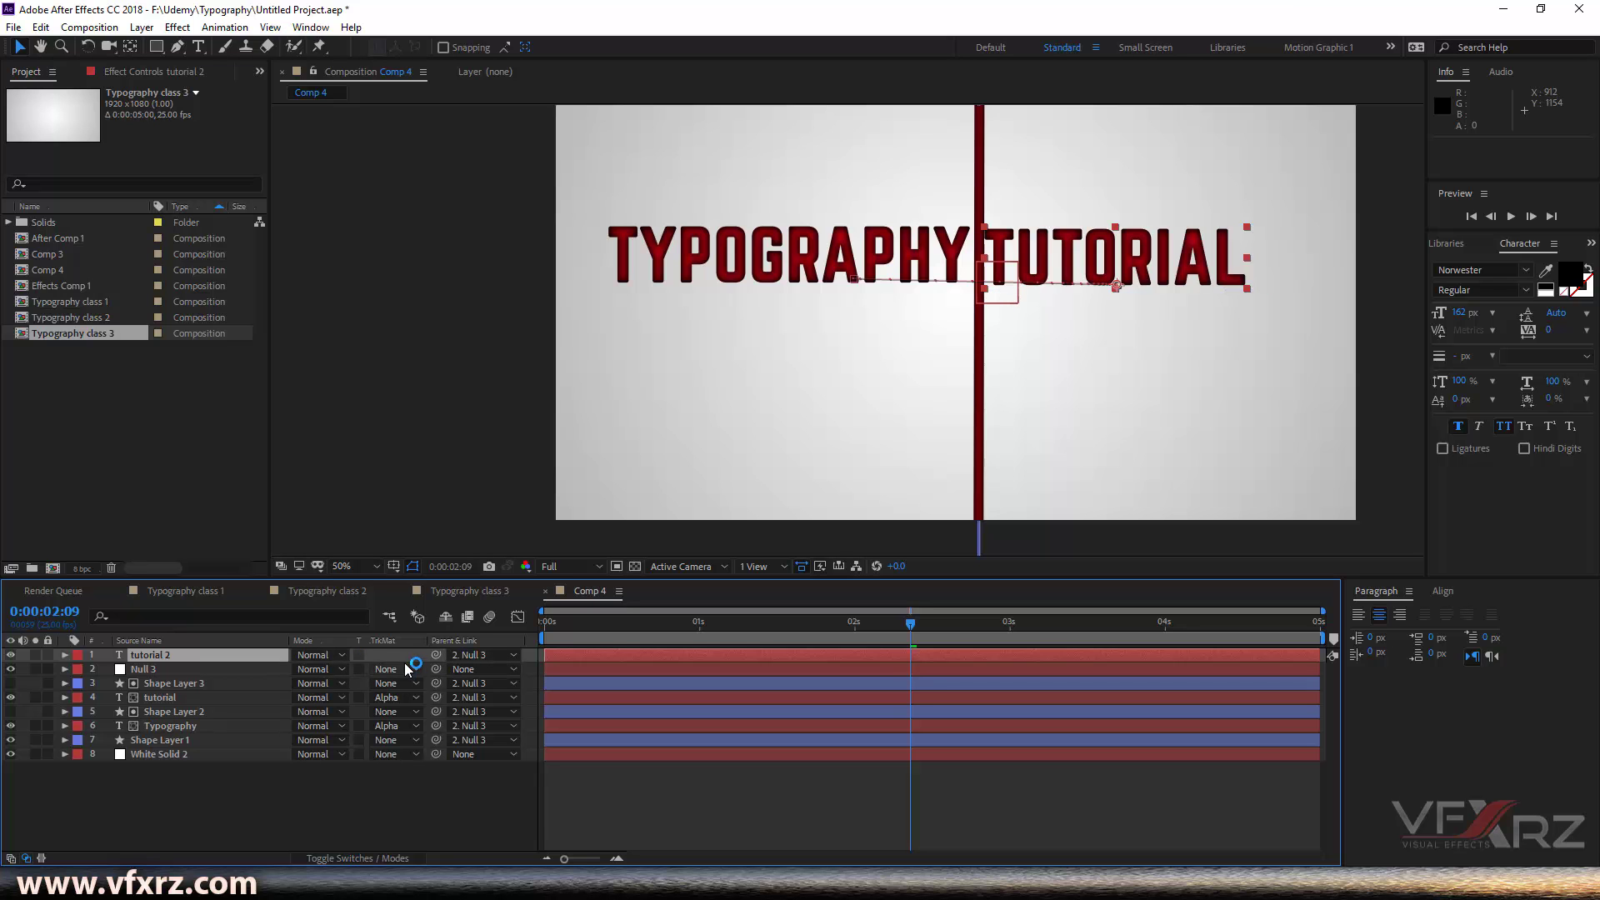
# Step: Remove the Position keyframes from the tutorial 2 layer and move its text about 240 px down, below the original TUTORIAL
pyautogui.click(66, 655)
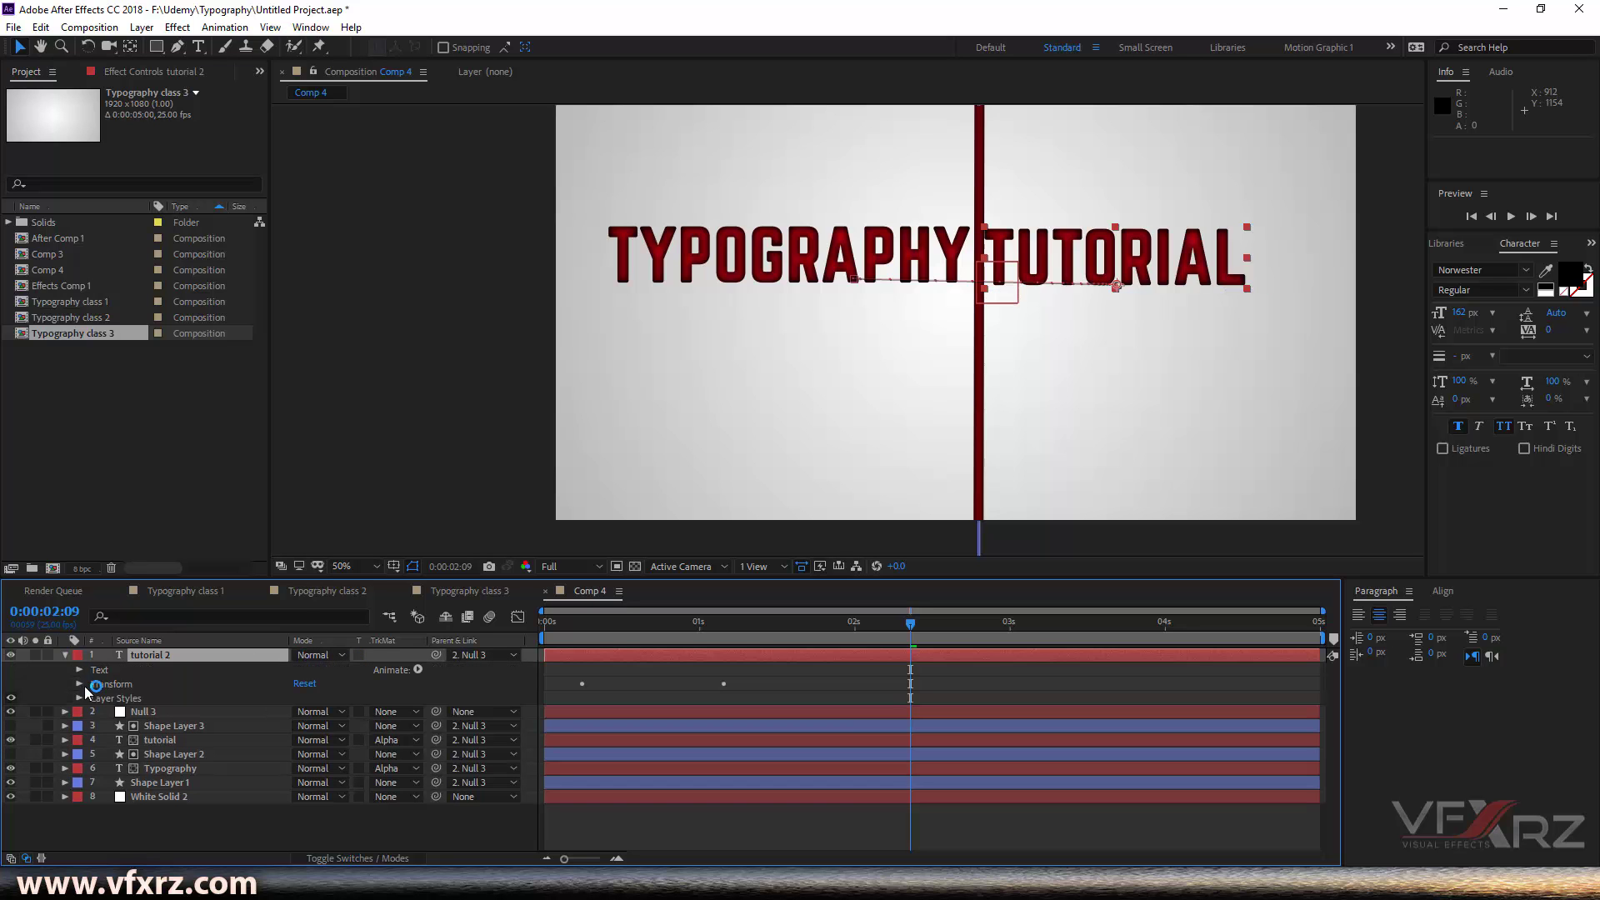
pyautogui.click(79, 684)
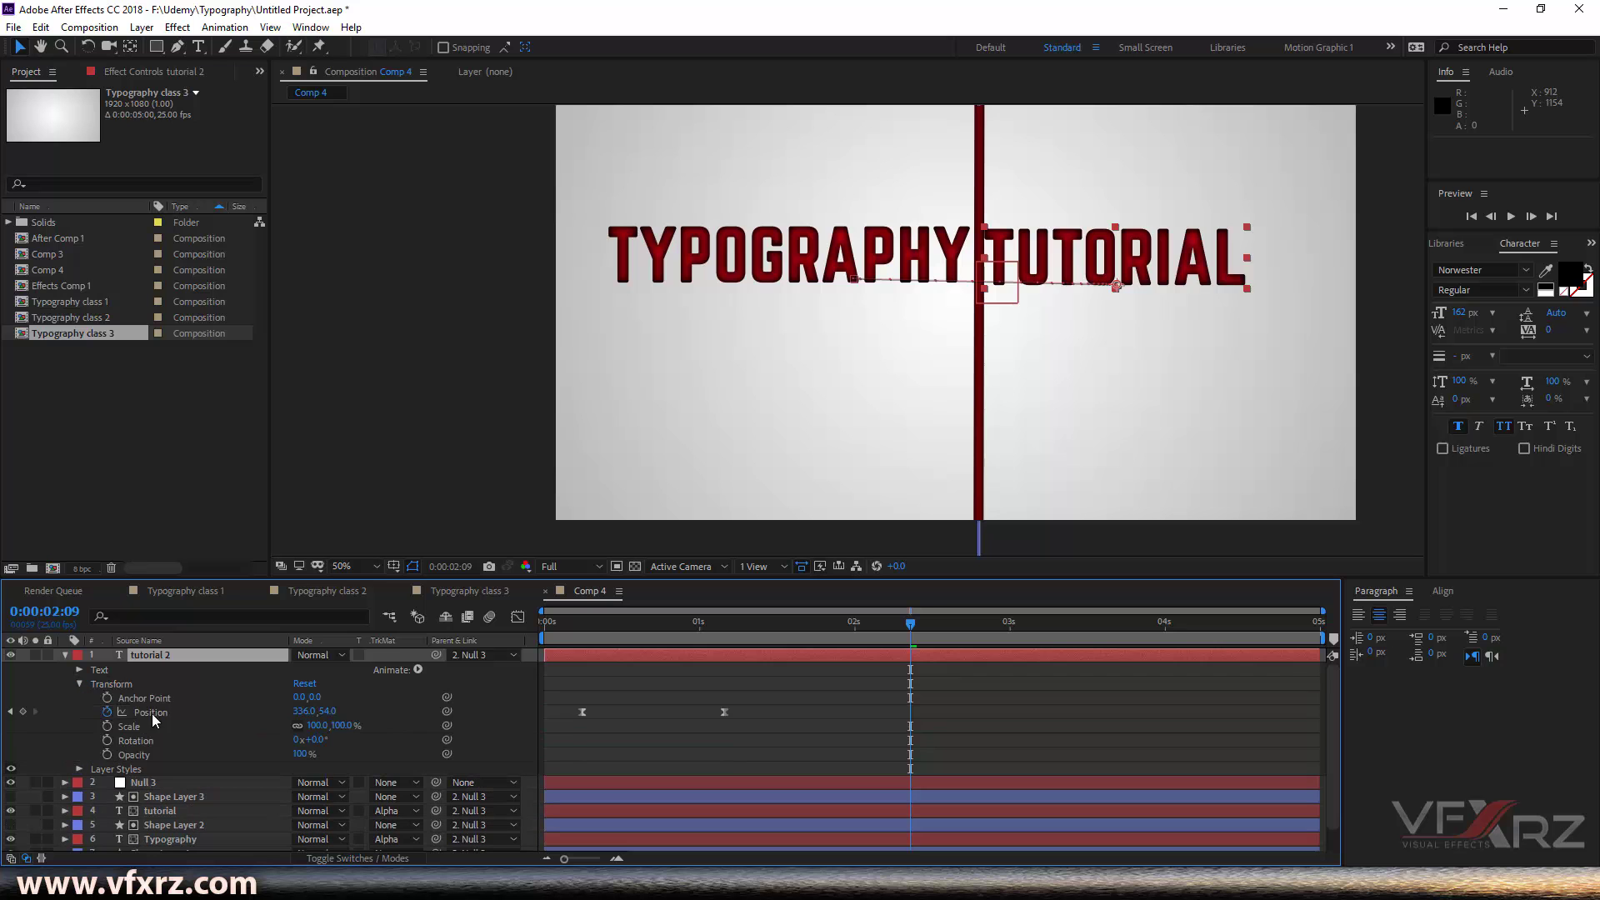
pyautogui.click(107, 713)
pyautogui.moveTo(1065, 290); pyautogui.dragTo(1064, 367)
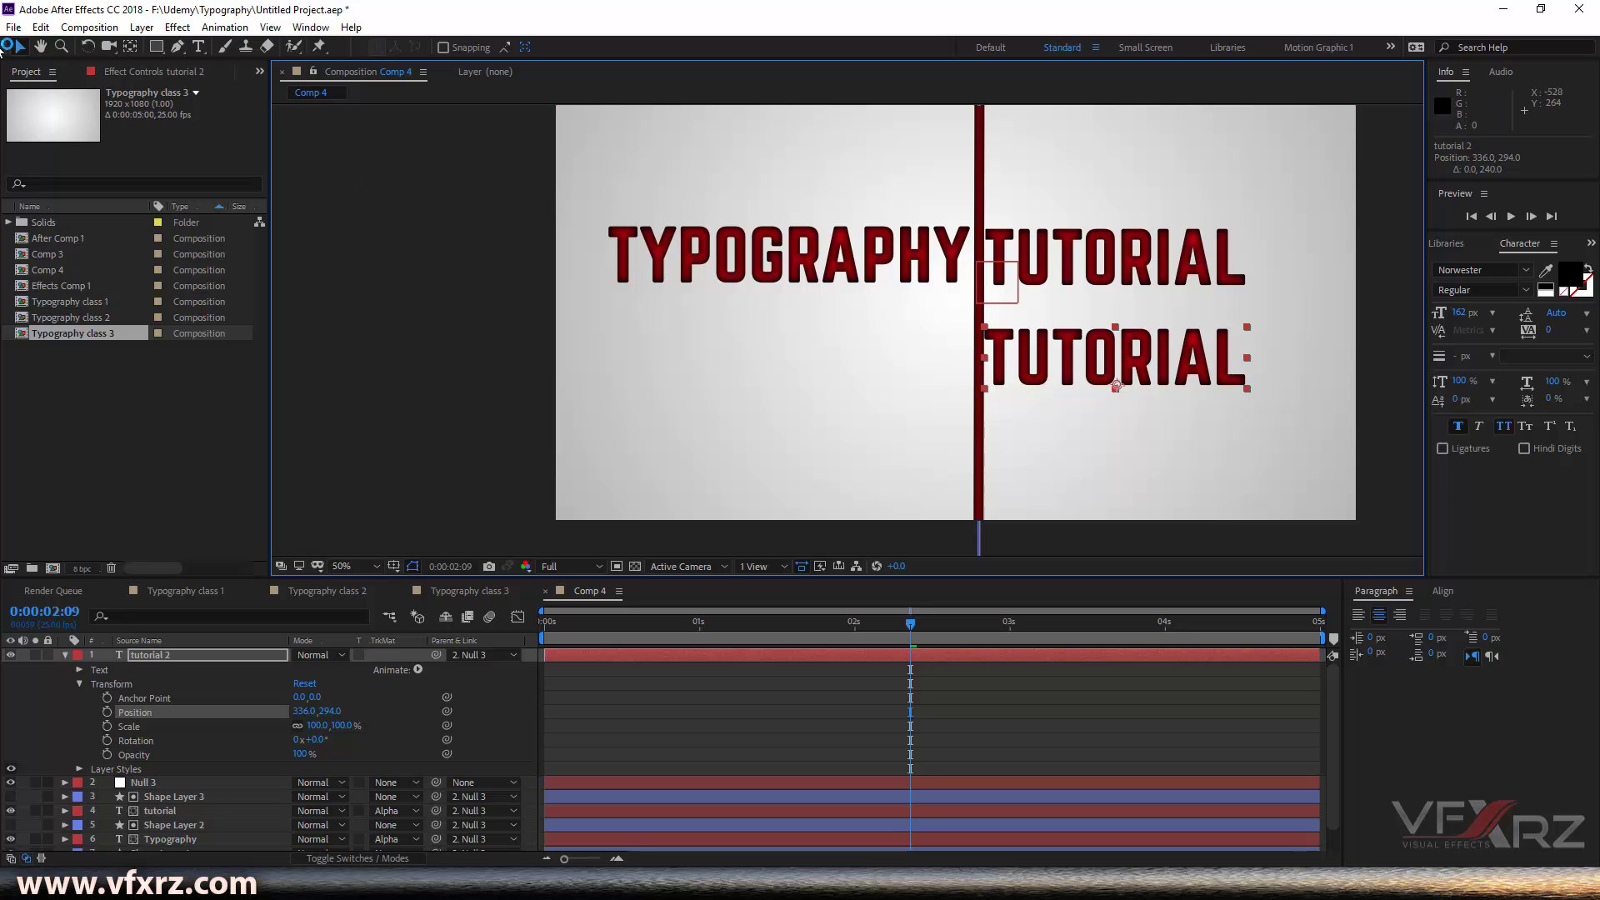
# Step: Pre-compose the tutorial 2 layer as tutorial 2 Comp 1, moving all attributes into the new composition and opening it
pyautogui.rightClick(665, 658)
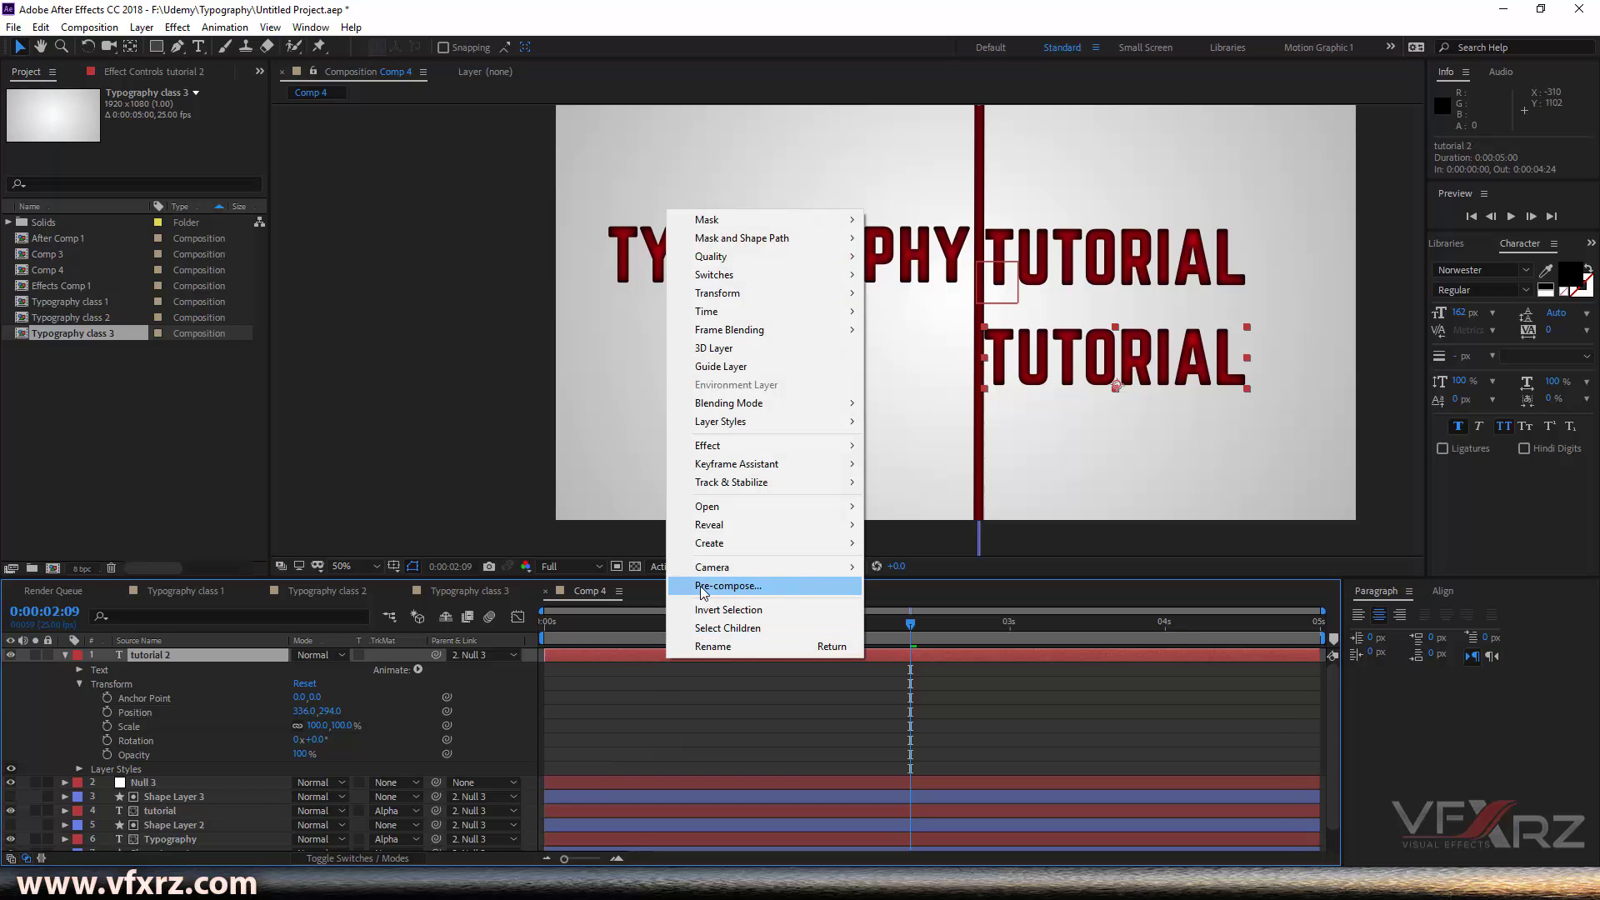
pyautogui.click(799, 587)
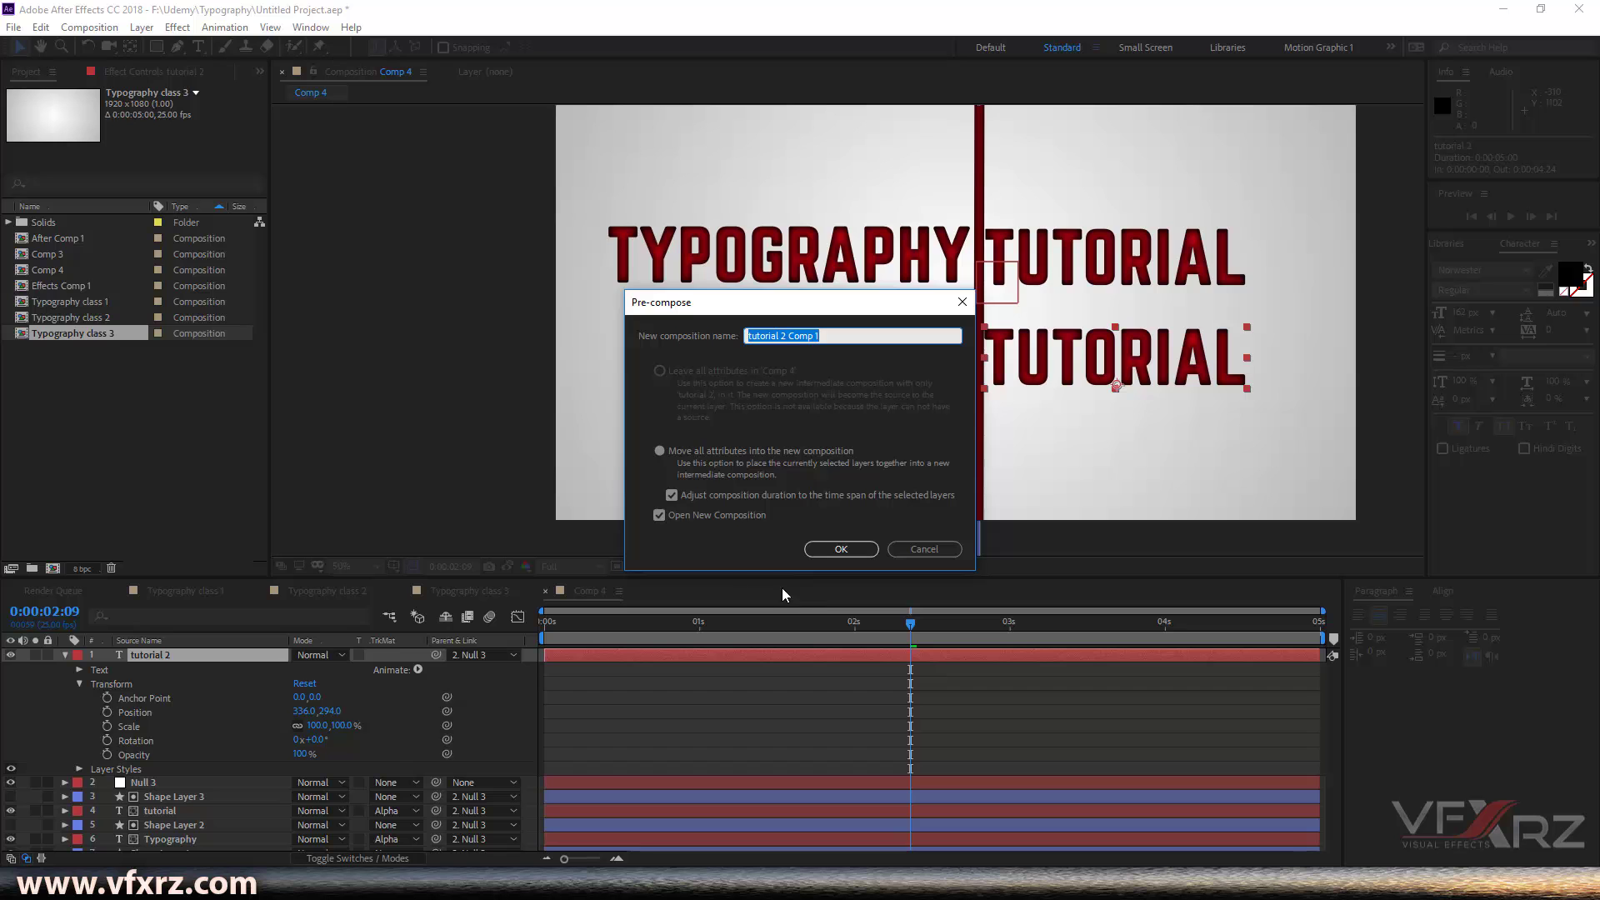
pyautogui.click(659, 451)
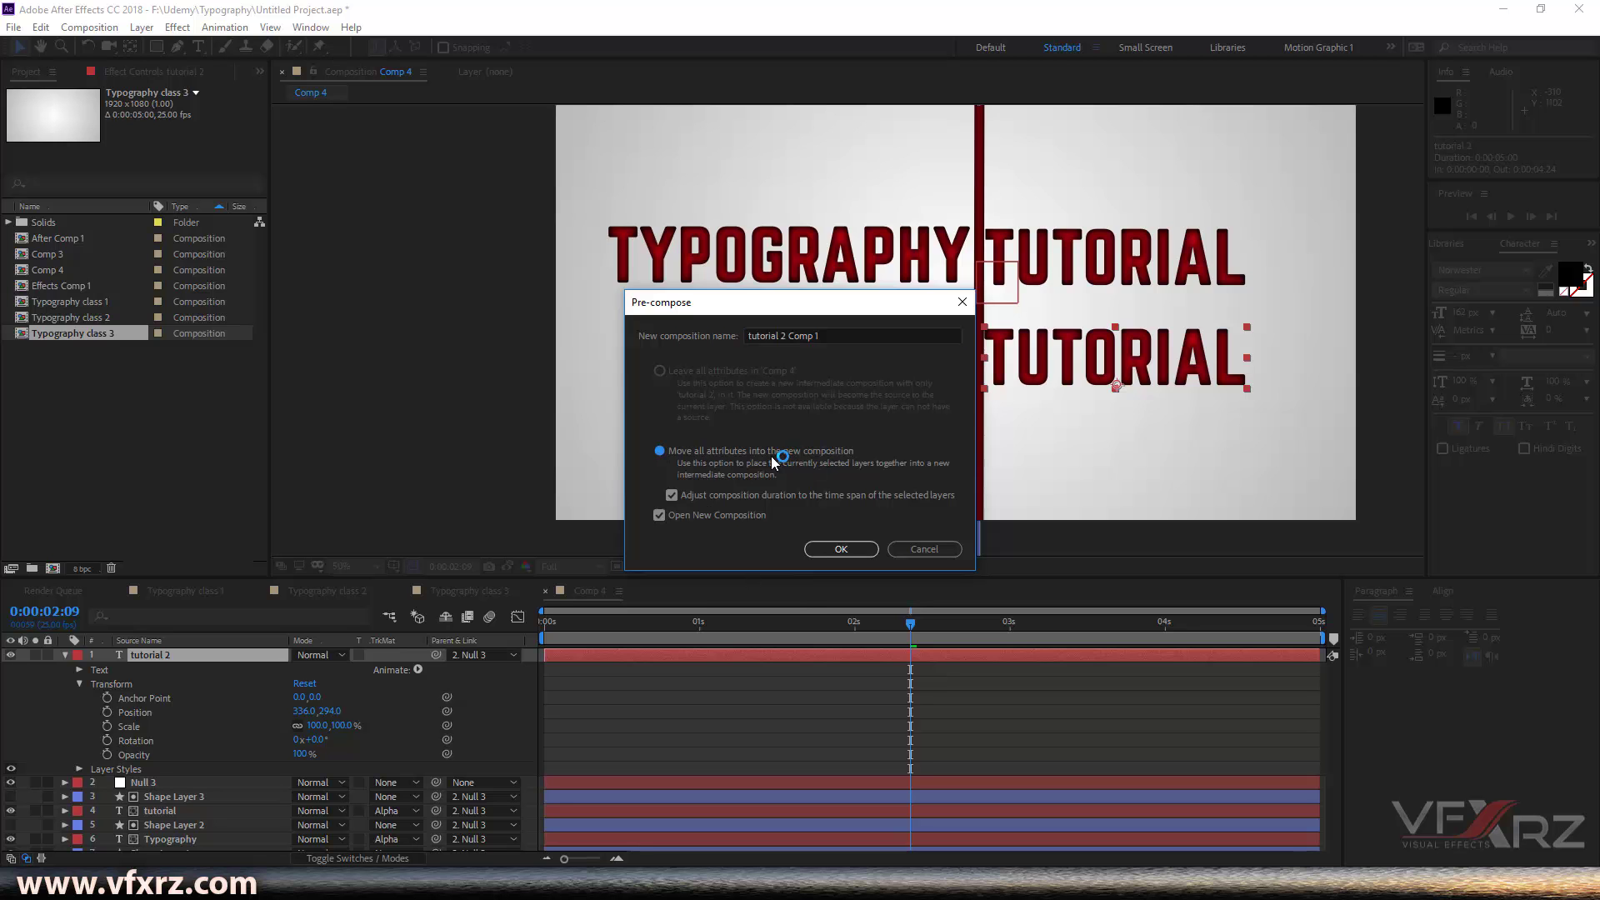
pyautogui.click(842, 548)
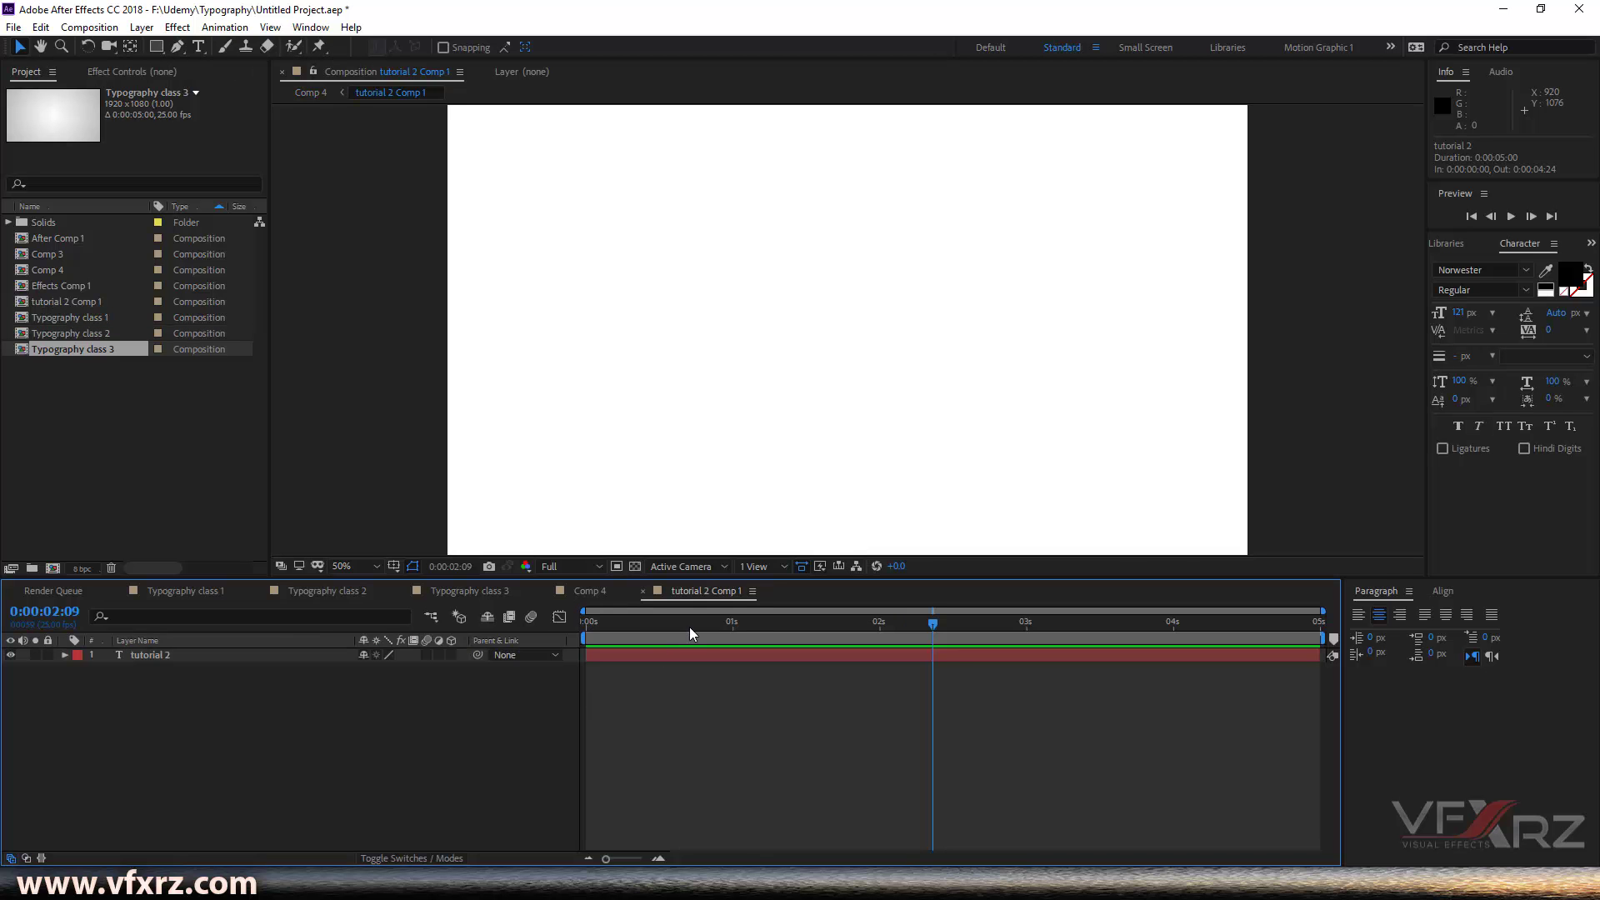
# Step: Move the TUTORIAL text from outside the frame to the centre of tutorial 2 Comp 1, at about 940, 598
pyautogui.moveTo(690, 634); pyautogui.dragTo(750, 634)
pyautogui.click(728, 655)
pyautogui.press(',')
pyautogui.moveTo(965, 551); pyautogui.dragTo(881, 326)
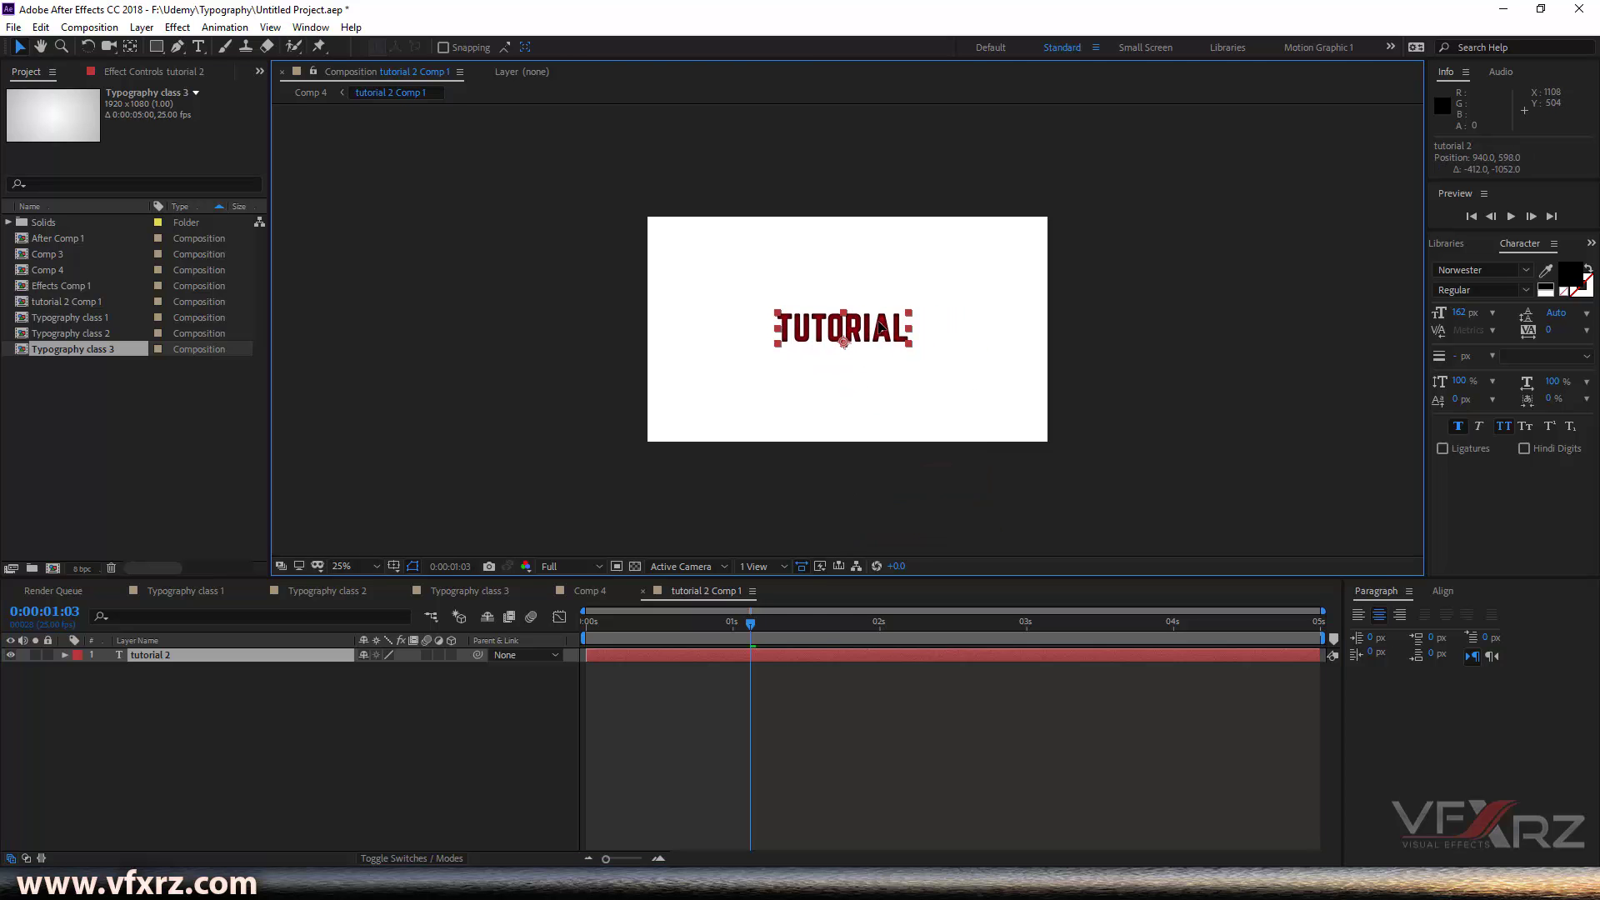
pyautogui.press('.')
pyautogui.hotkey('ctrl', 't')
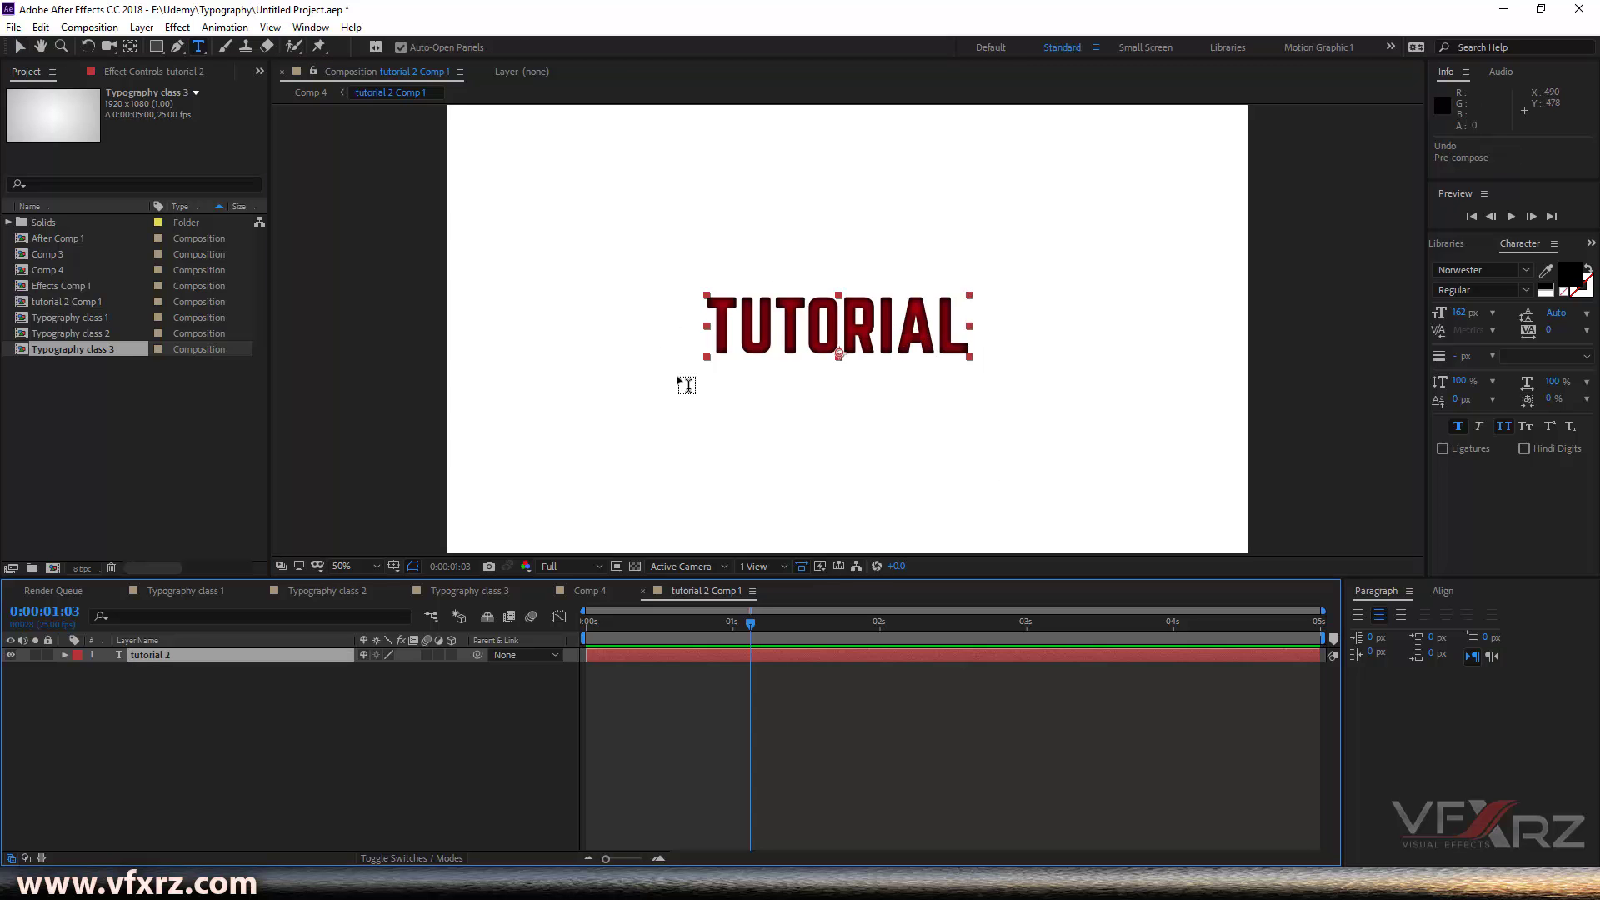
# Step: Draw a region of interest about 644 by 158 px tightly around the TUTORIAL text and crop the composition to it
pyautogui.click(617, 567)
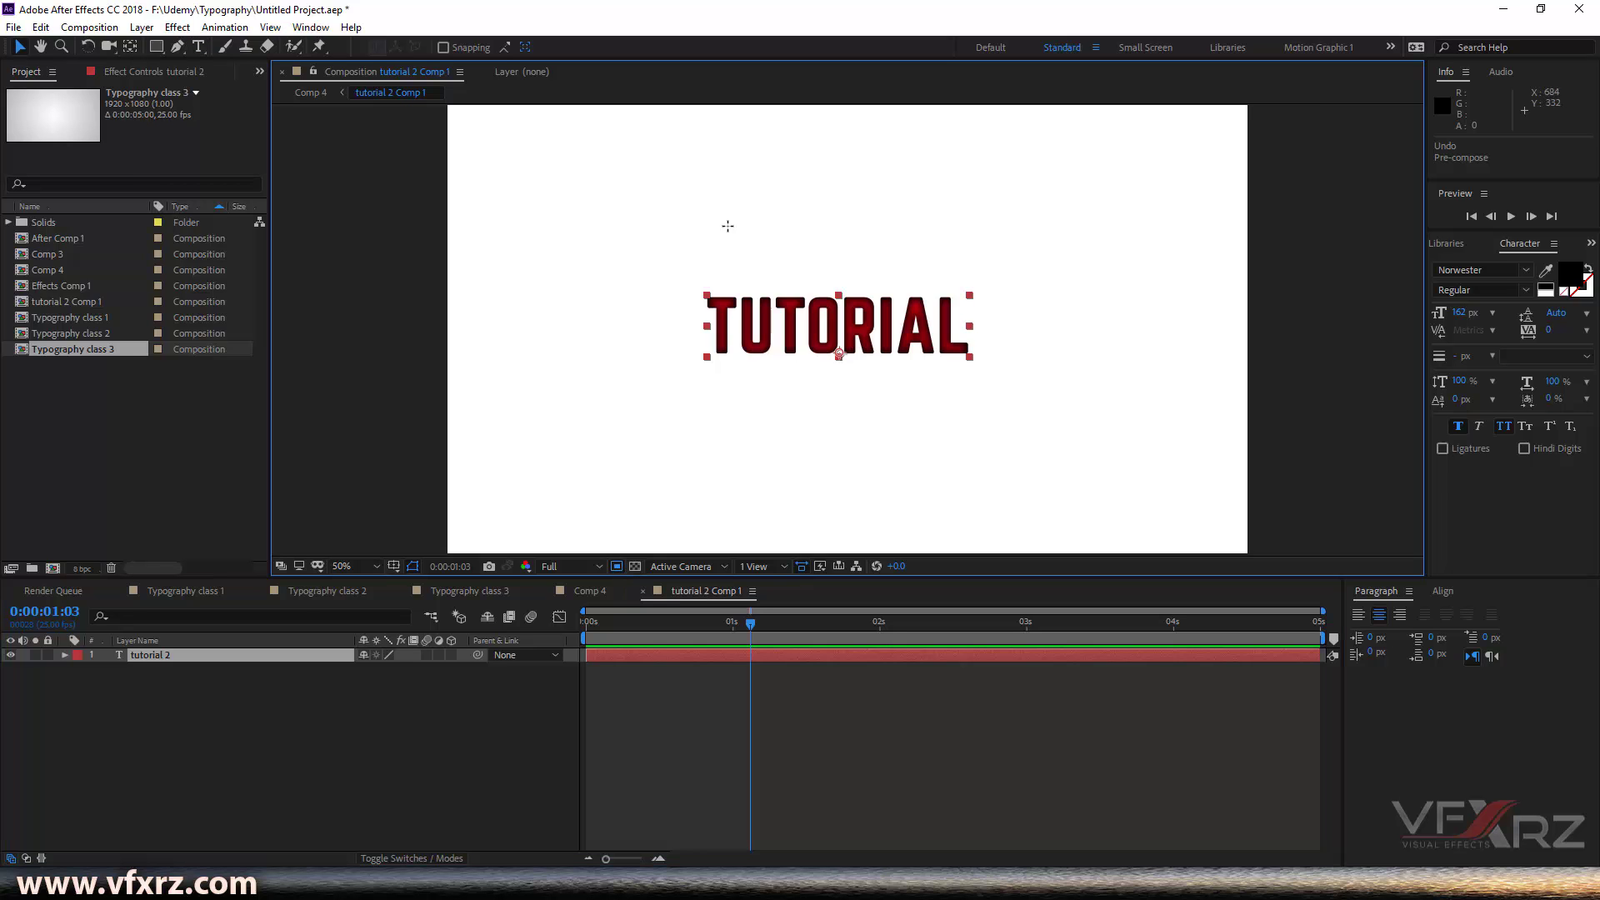
pyautogui.moveTo(702, 290); pyautogui.dragTo(971, 358)
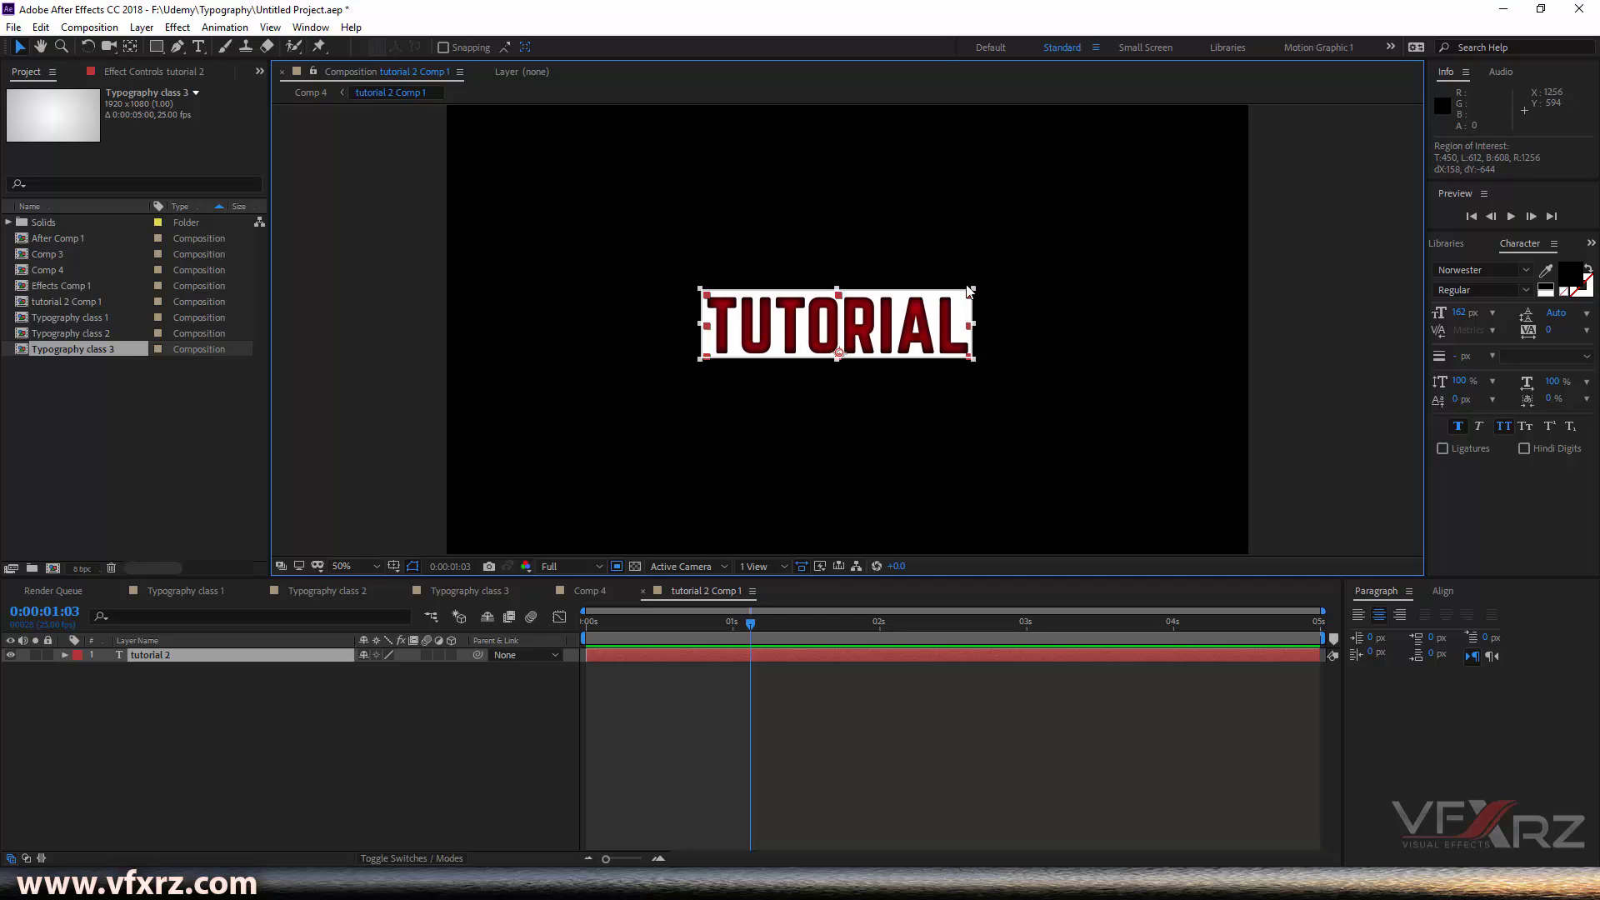
pyautogui.click(89, 27)
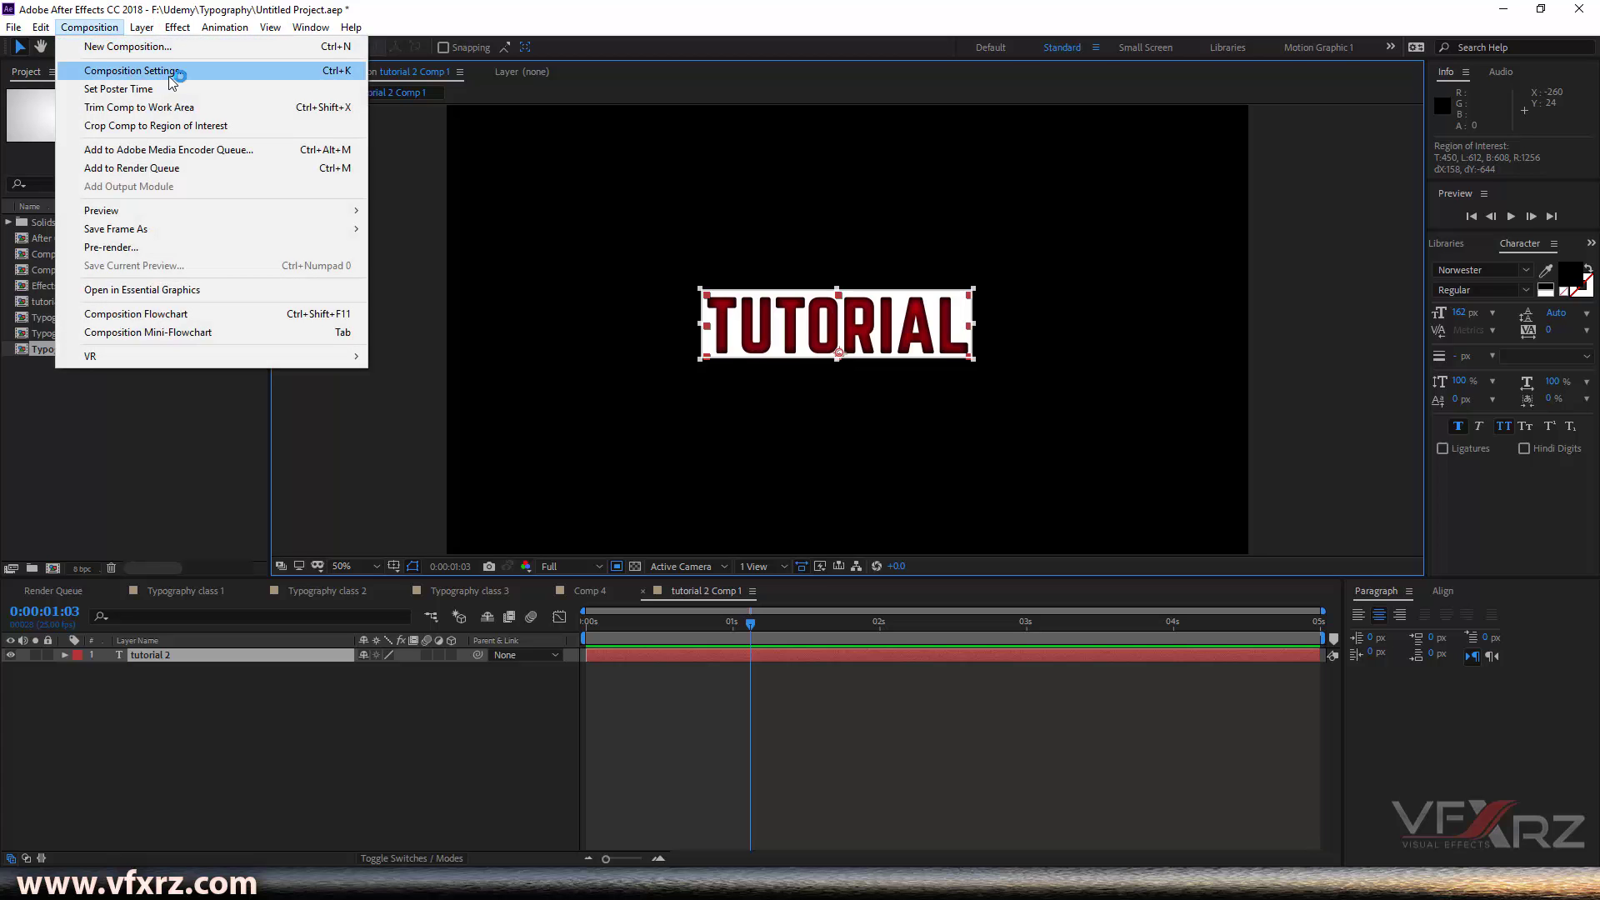
pyautogui.click(185, 126)
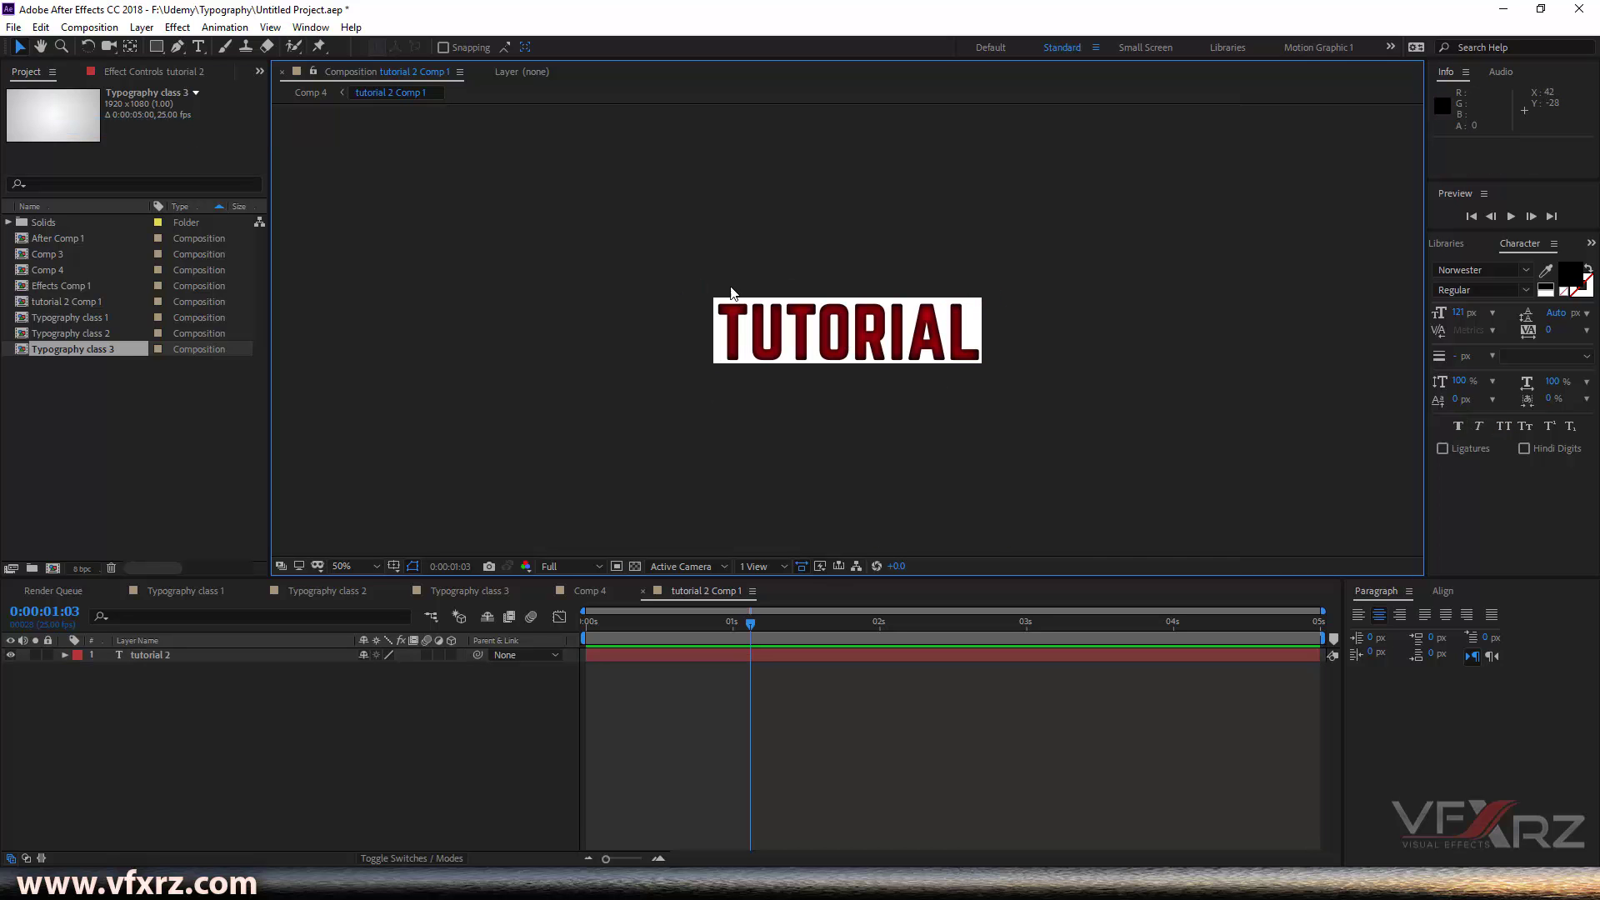
pyautogui.scroll(2, 1033, 368)
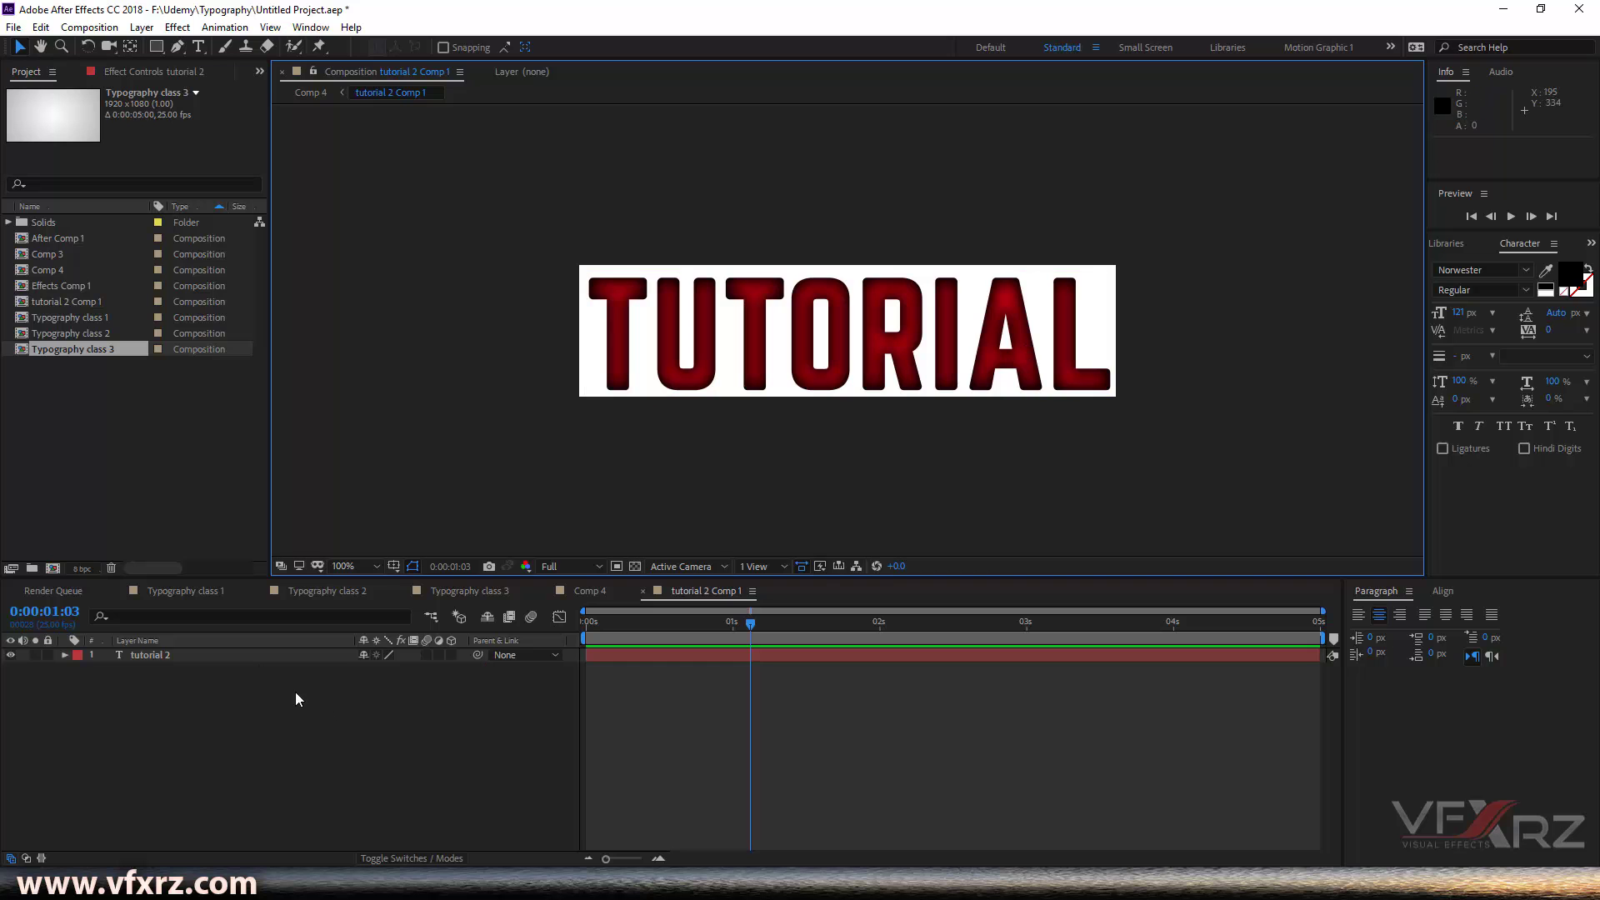
# Step: Adjust the text layer's position within the cropped frame and replace its text with "World"
pyautogui.click(259, 658)
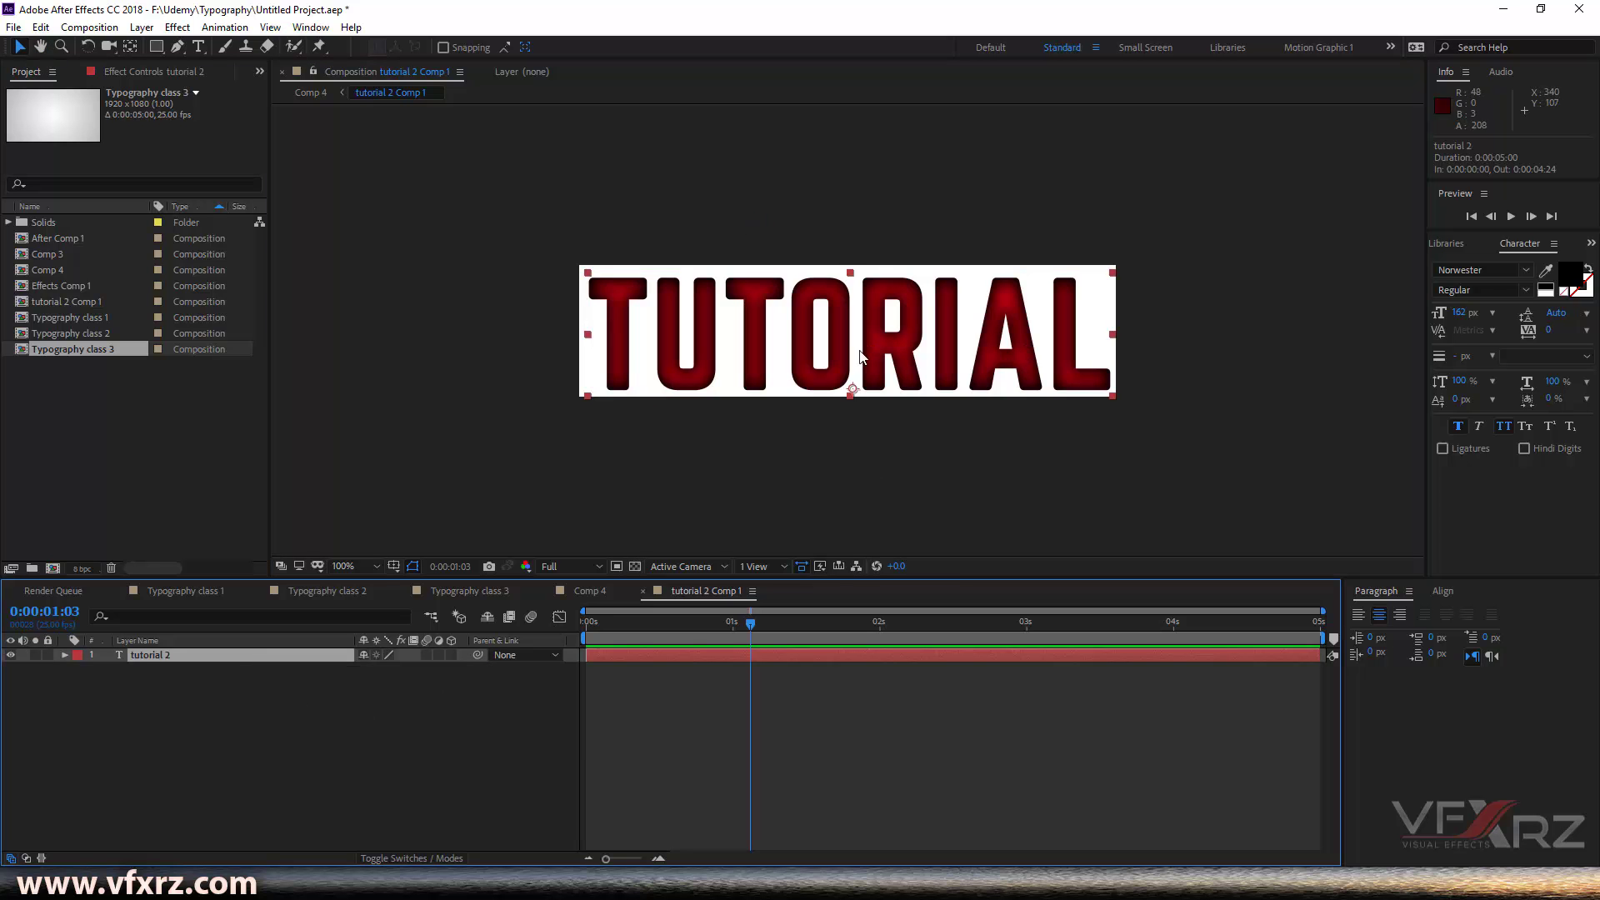
pyautogui.moveTo(832, 342); pyautogui.dragTo(877, 332)
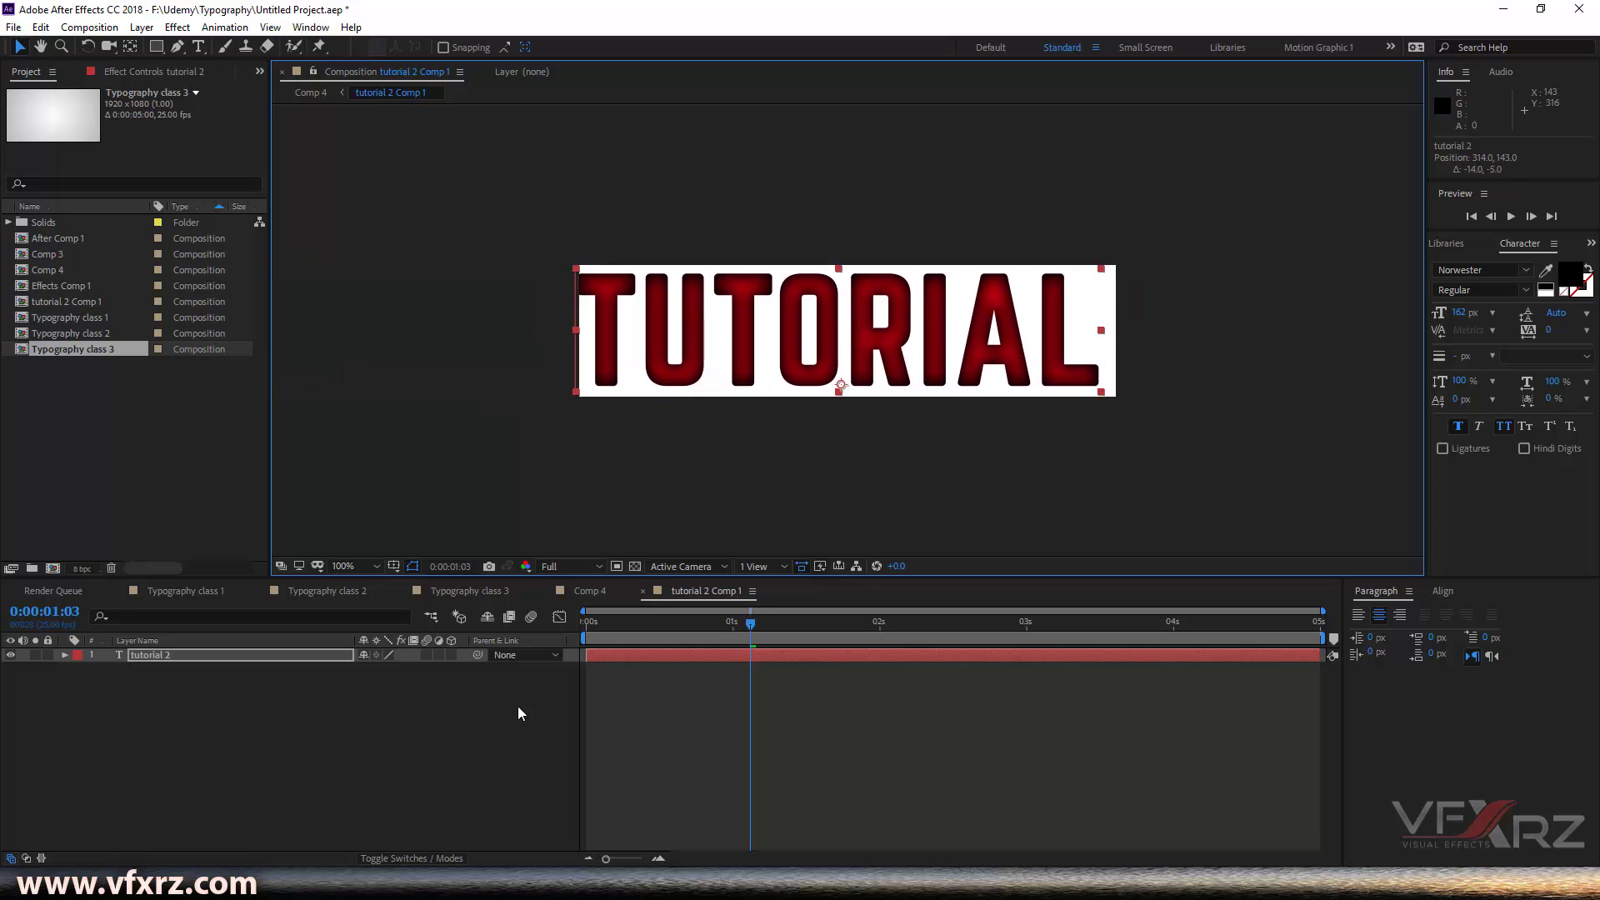
pyautogui.moveTo(623, 652); pyautogui.dragTo(700, 471)
pyautogui.hotkey('ctrl', 't')
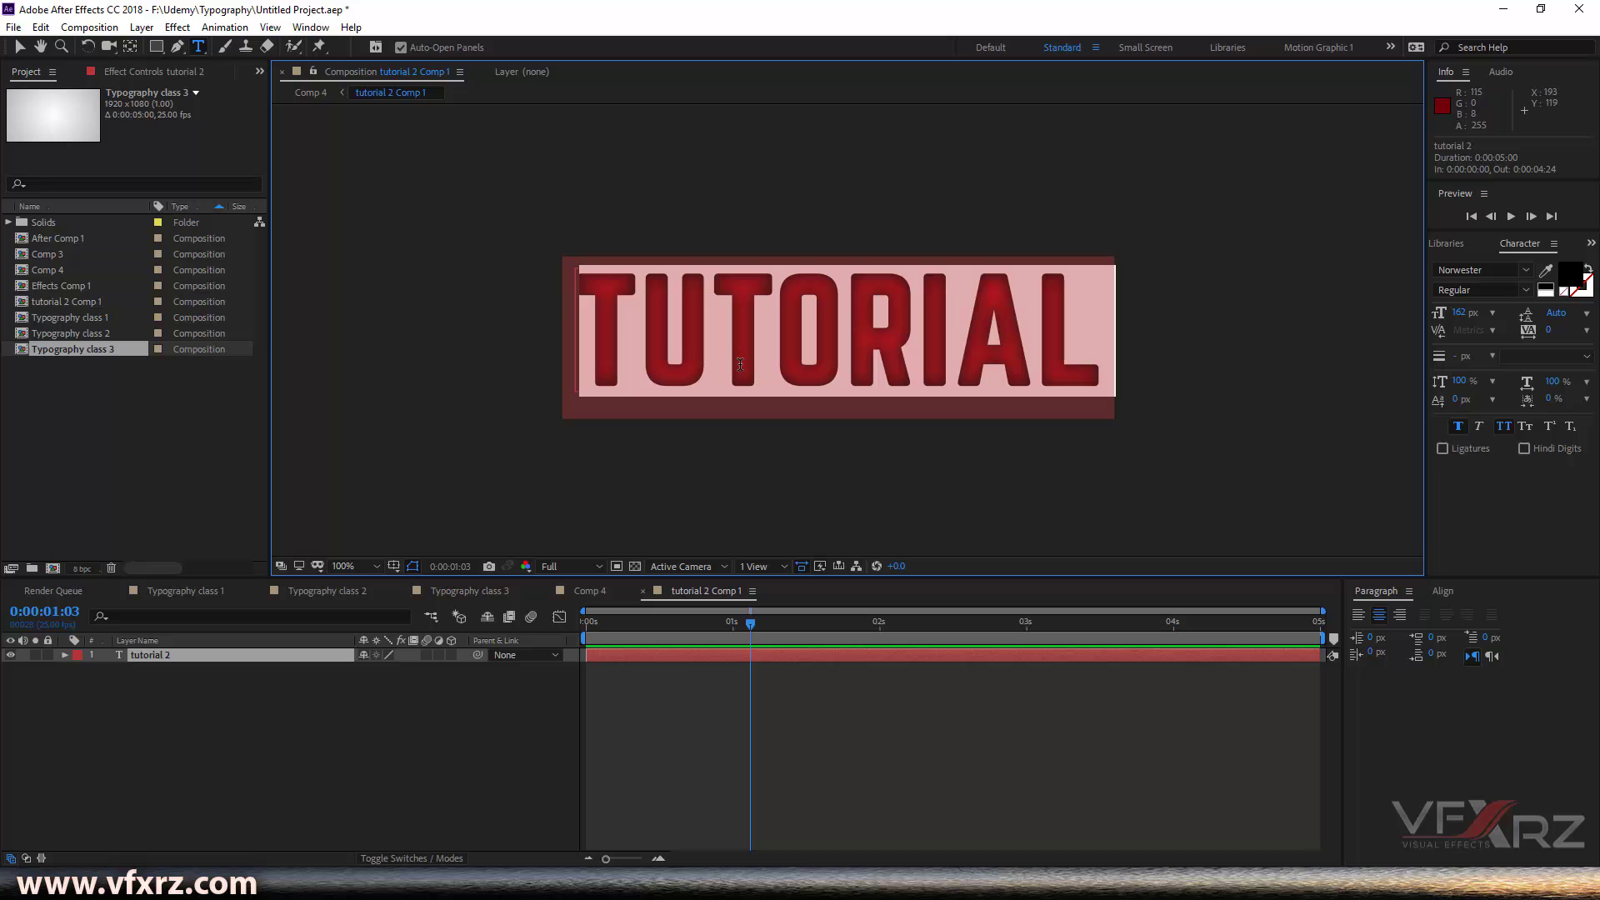
pyautogui.write('World')
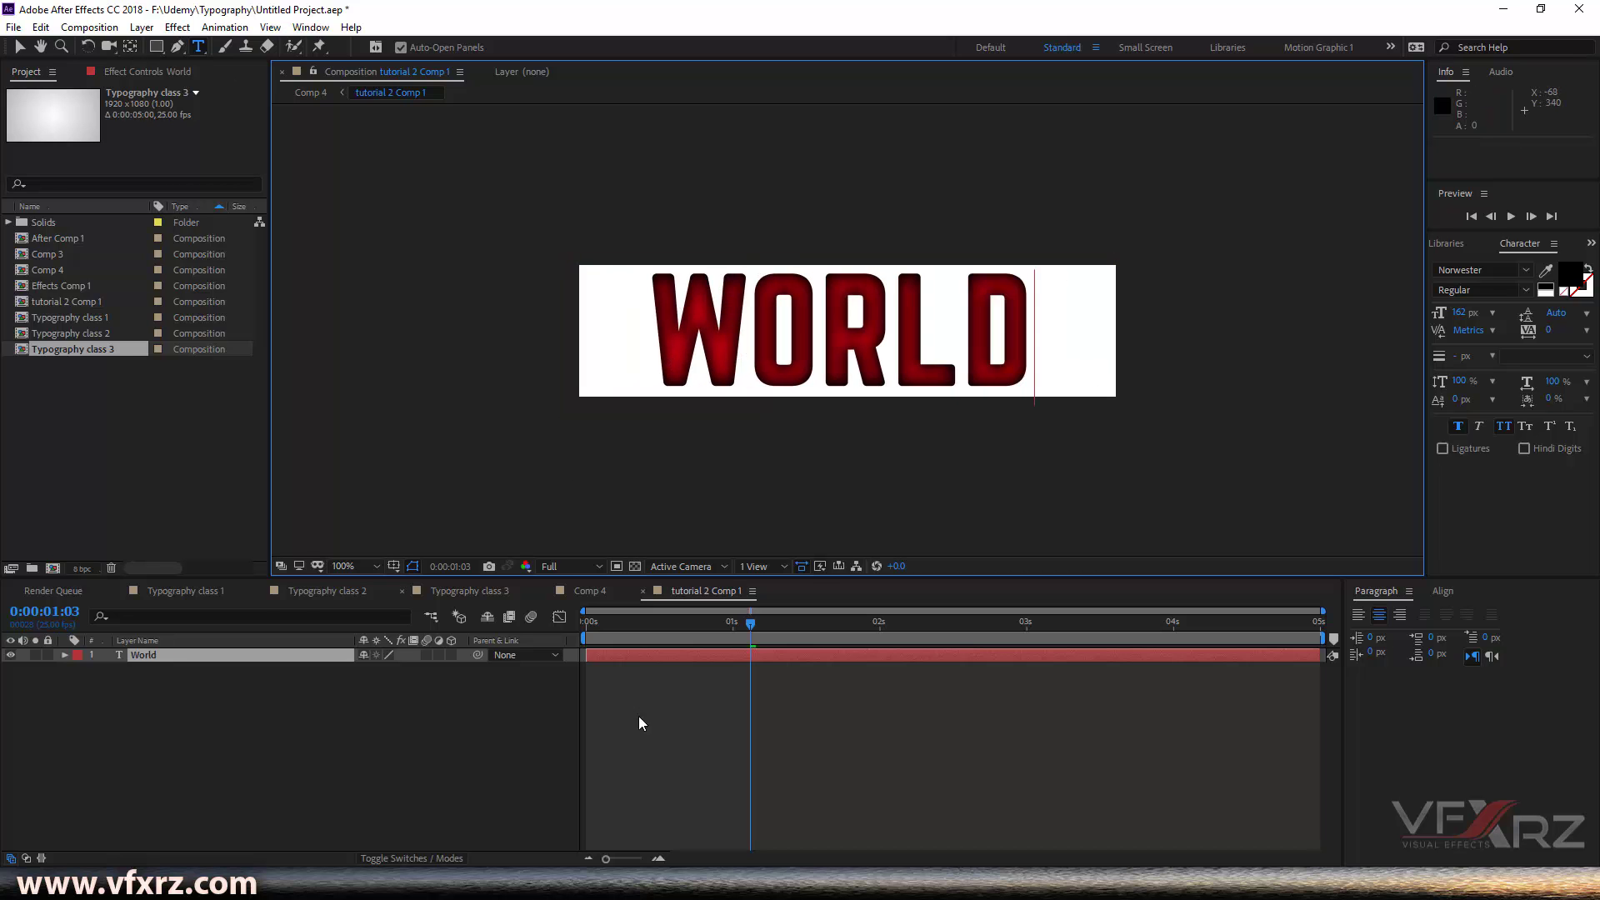
# Step: Change the Inner Glow color of the World layer to green, 30FF00, and collapse the layer's properties
pyautogui.click(64, 655)
pyautogui.click(80, 697)
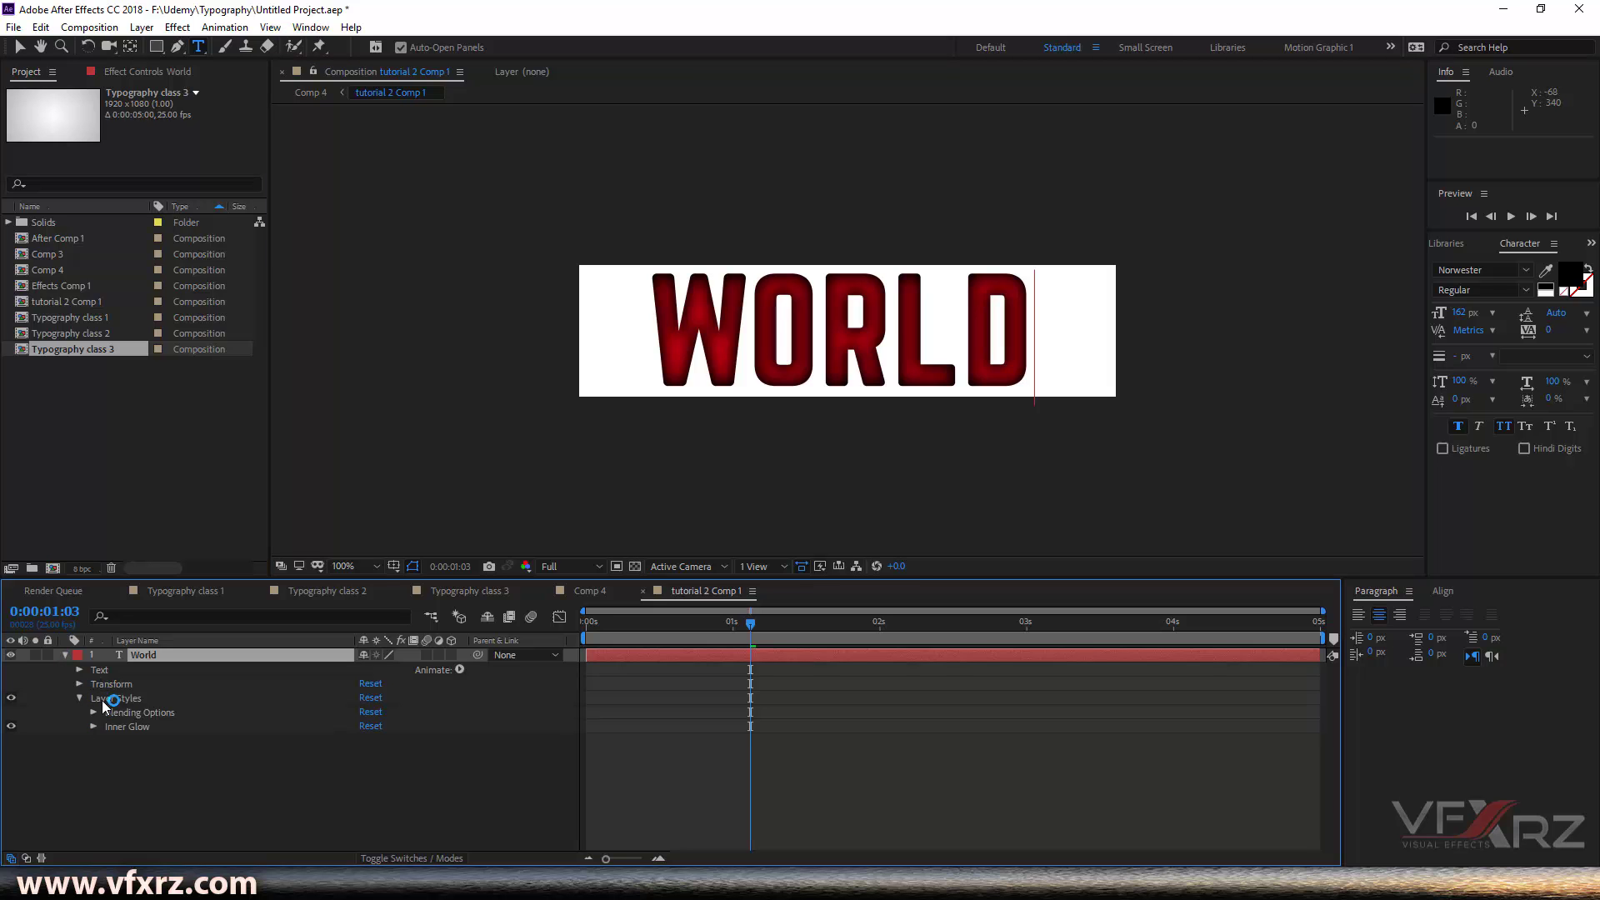
pyautogui.click(93, 726)
pyautogui.click(368, 730)
pyautogui.moveTo(1248, 528); pyautogui.dragTo(1250, 602)
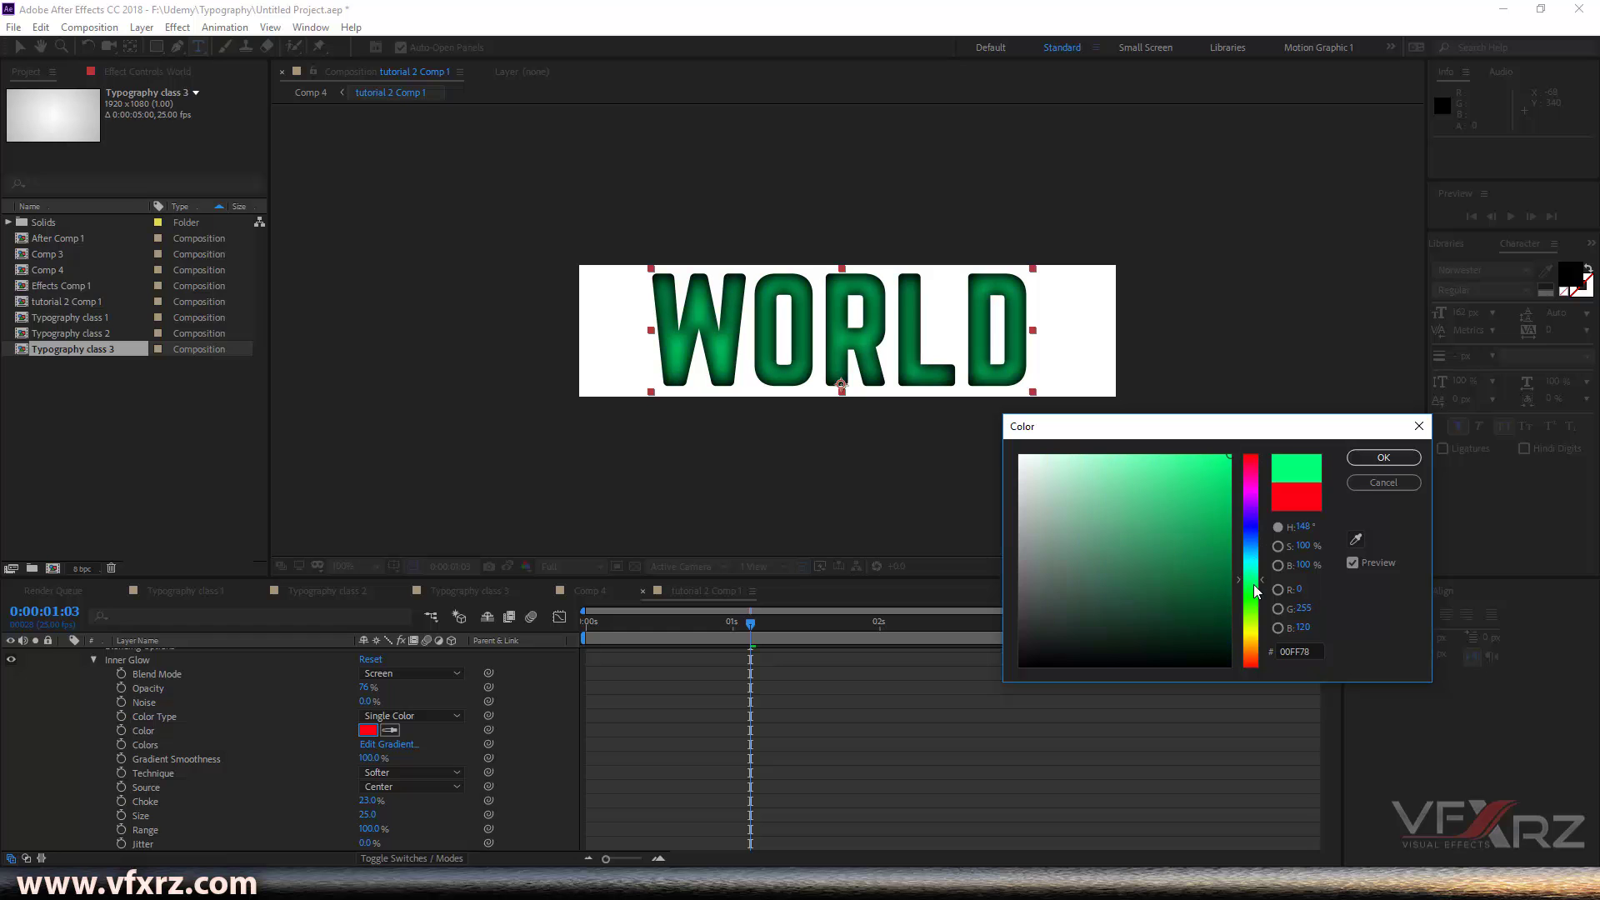
pyautogui.click(1382, 457)
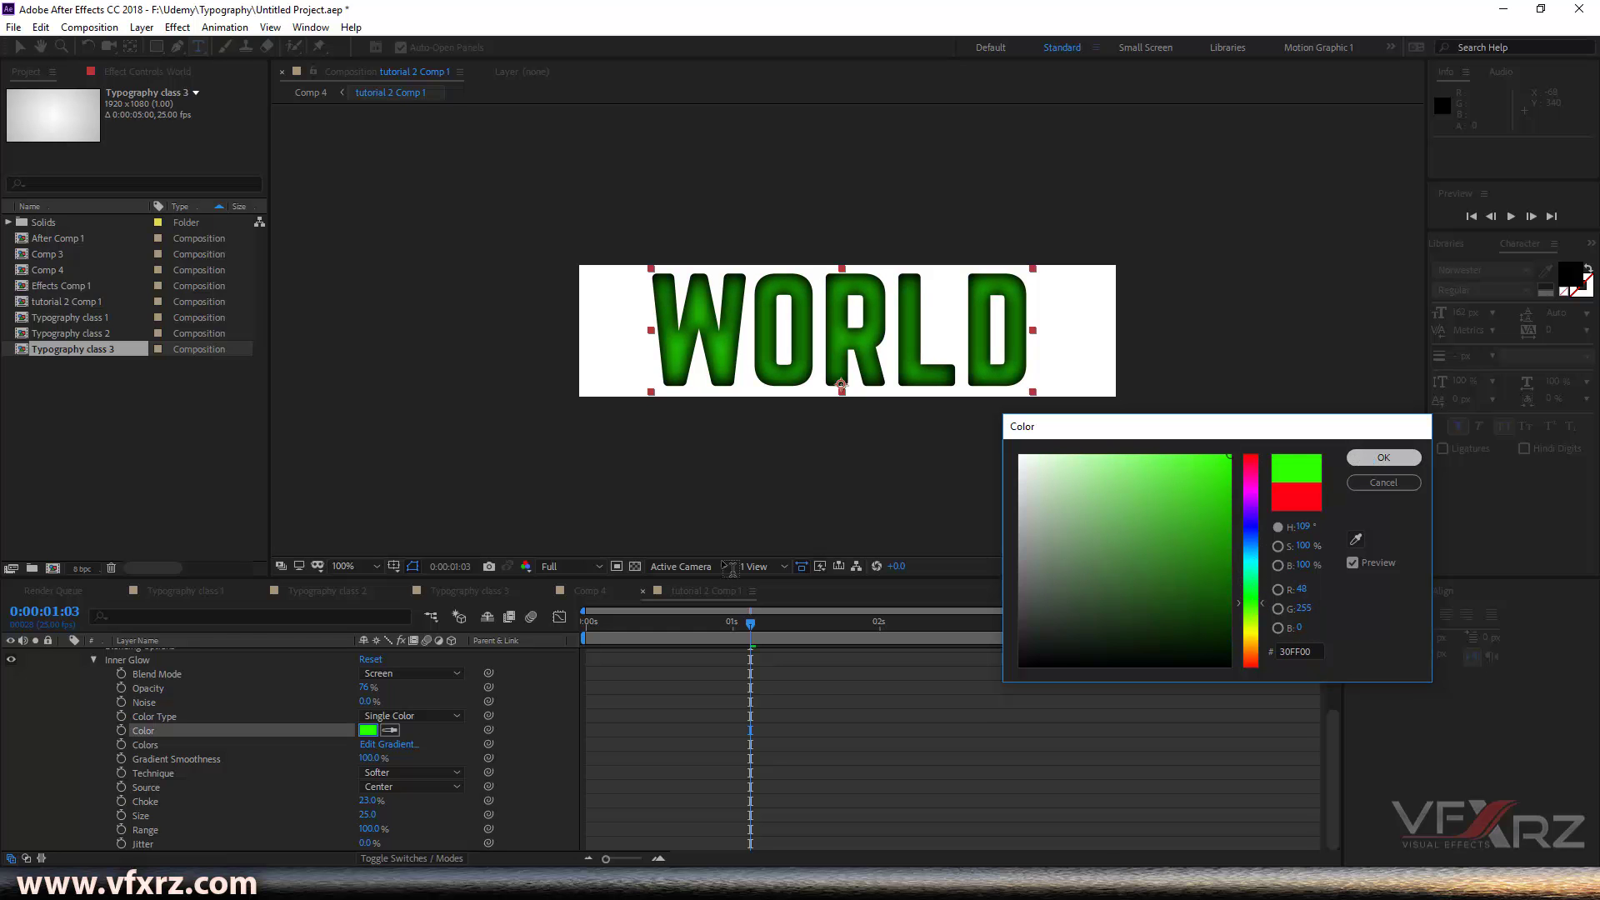
pyautogui.scroll(3, 61, 687)
pyautogui.click(65, 656)
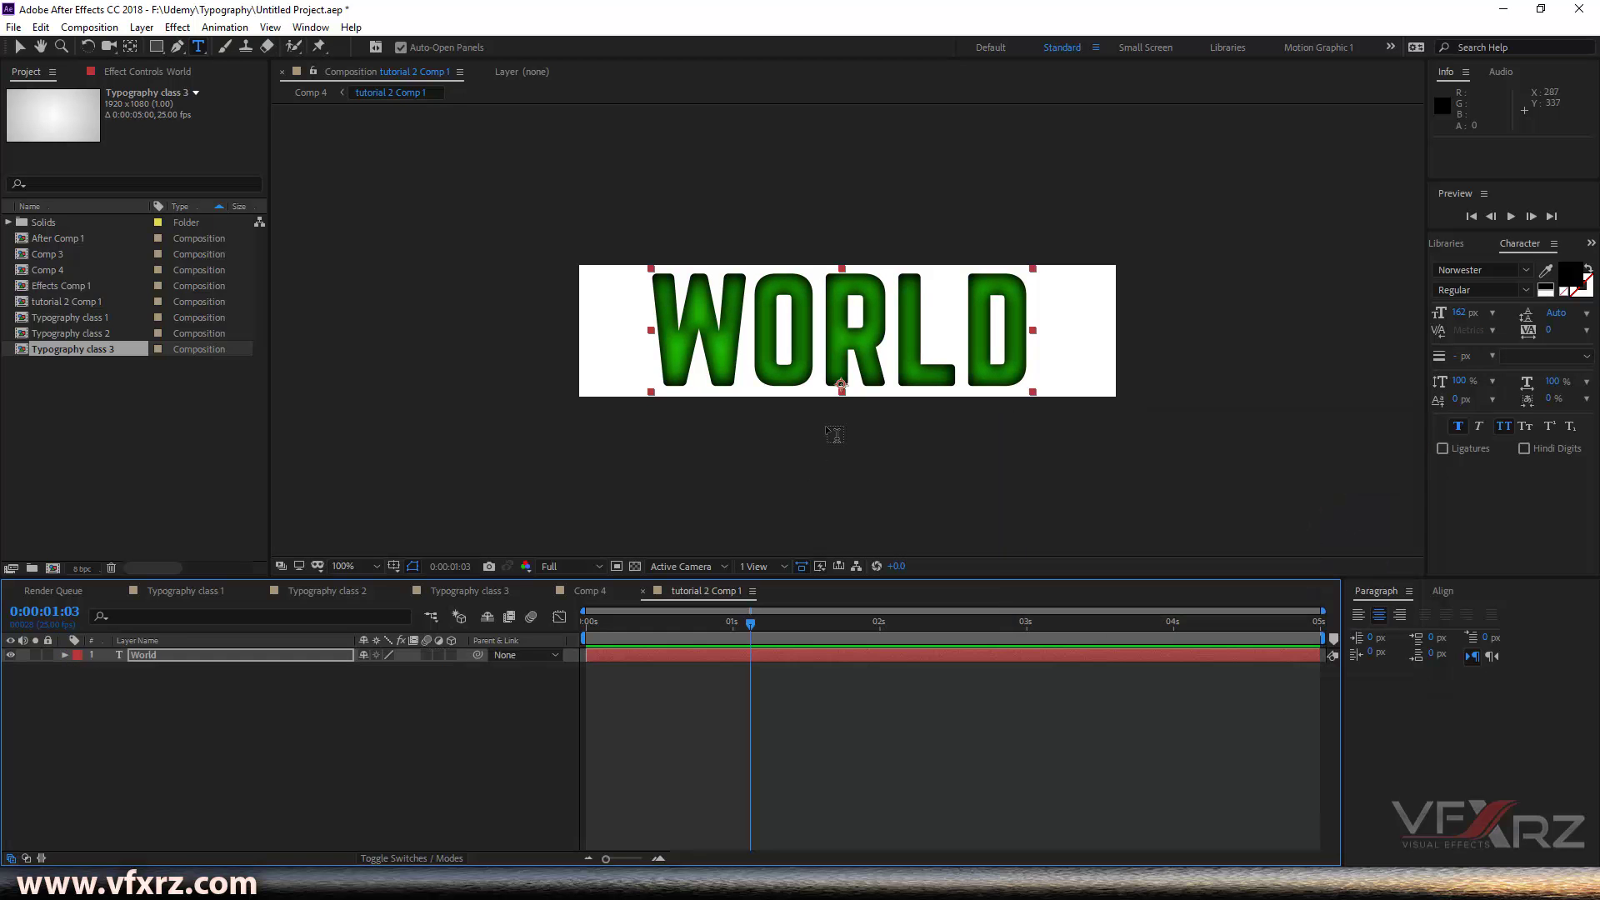
# Step: Move the World text out of the frame past its left edge and keyframe its Position at 0:00:00:00
pyautogui.click(18, 47)
pyautogui.moveTo(716, 338); pyautogui.dragTo(155, 347)
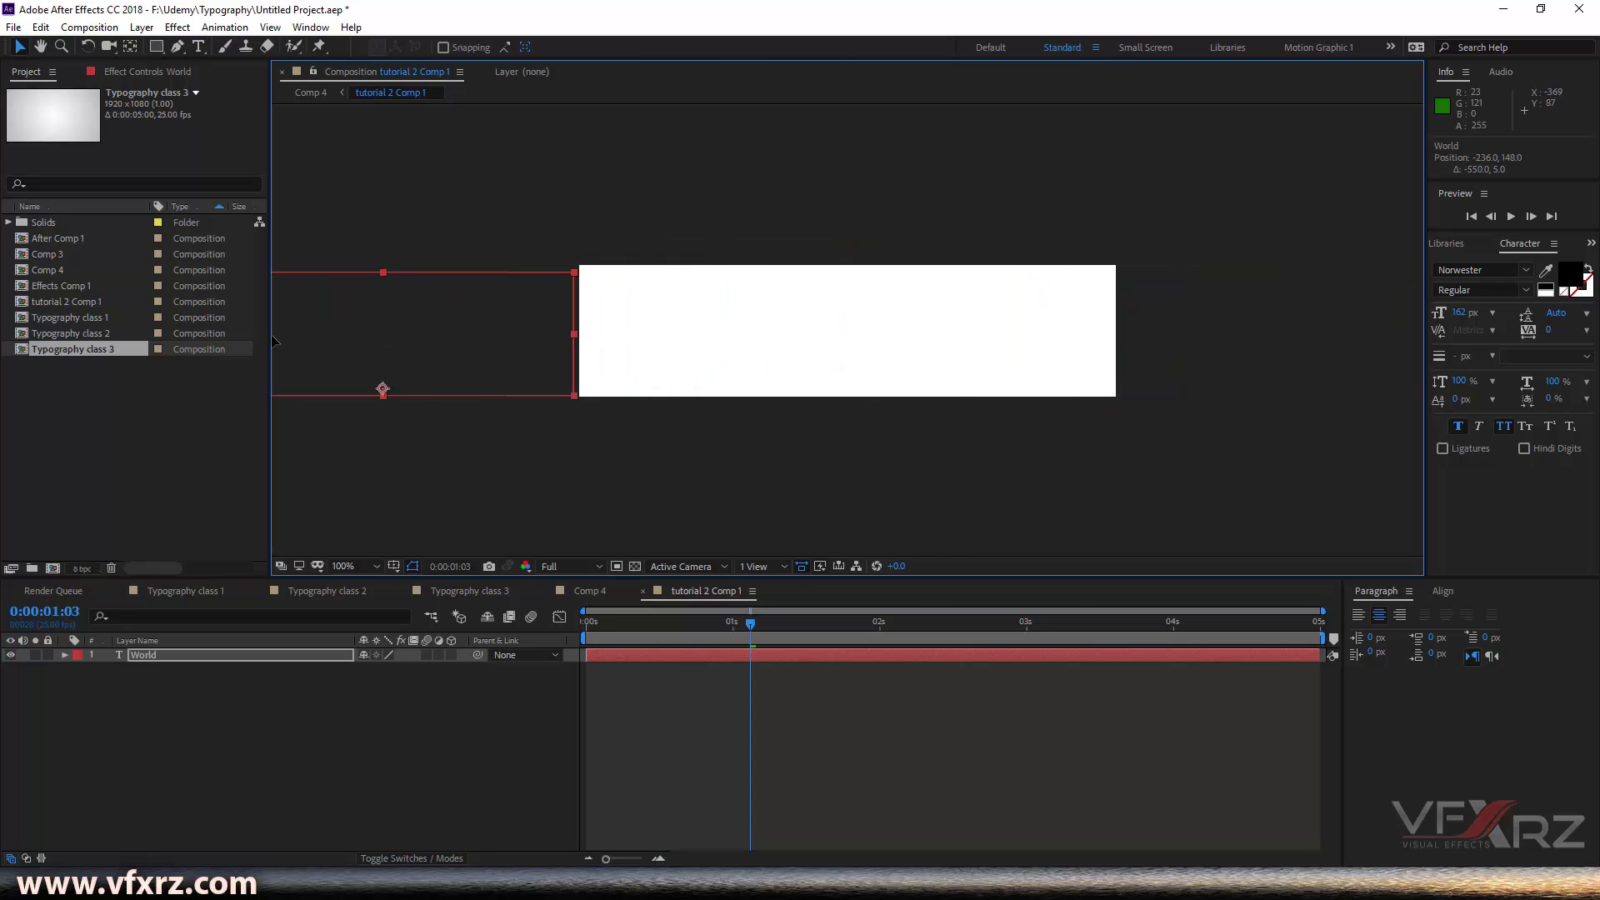
pyautogui.click(65, 656)
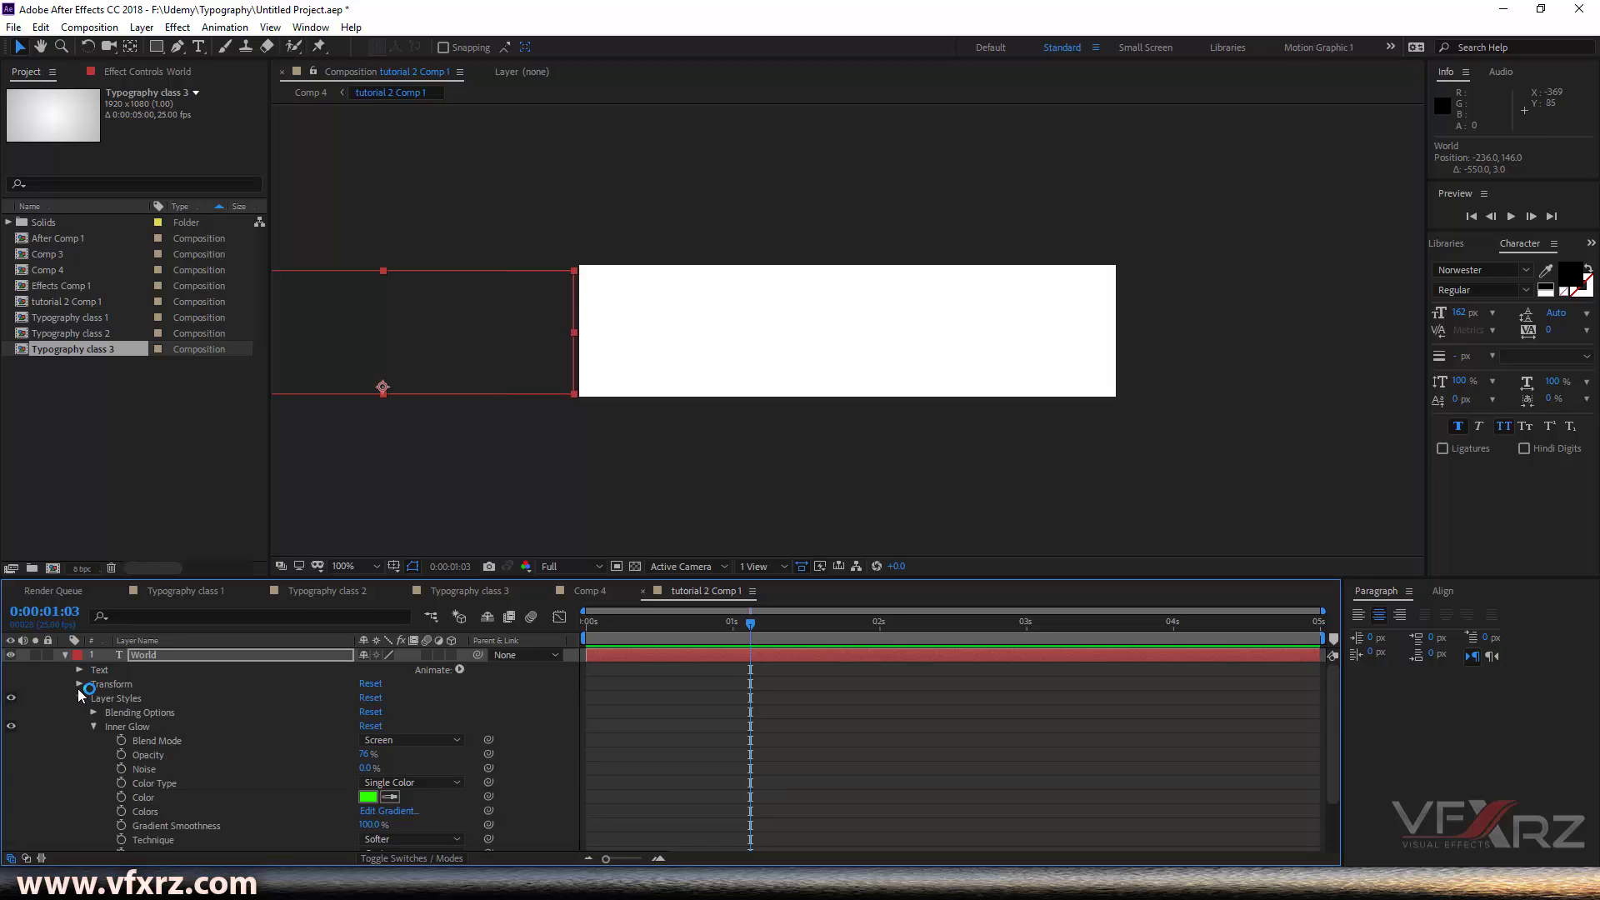
pyautogui.click(79, 685)
pyautogui.click(107, 711)
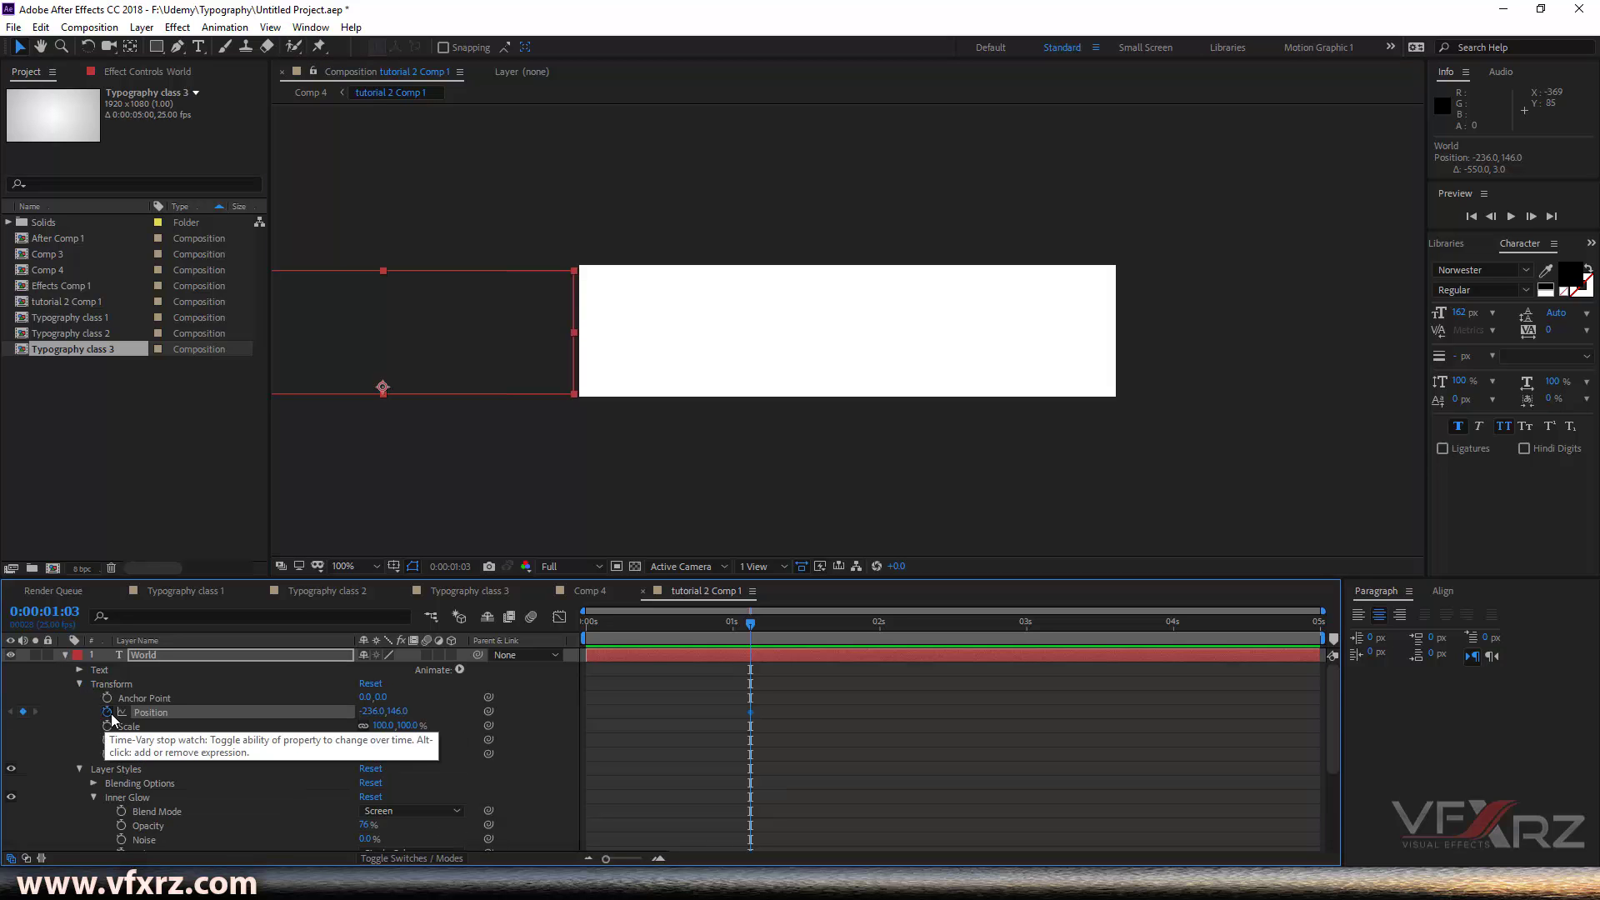
pyautogui.moveTo(750, 711); pyautogui.dragTo(589, 715)
pyautogui.press('Home')
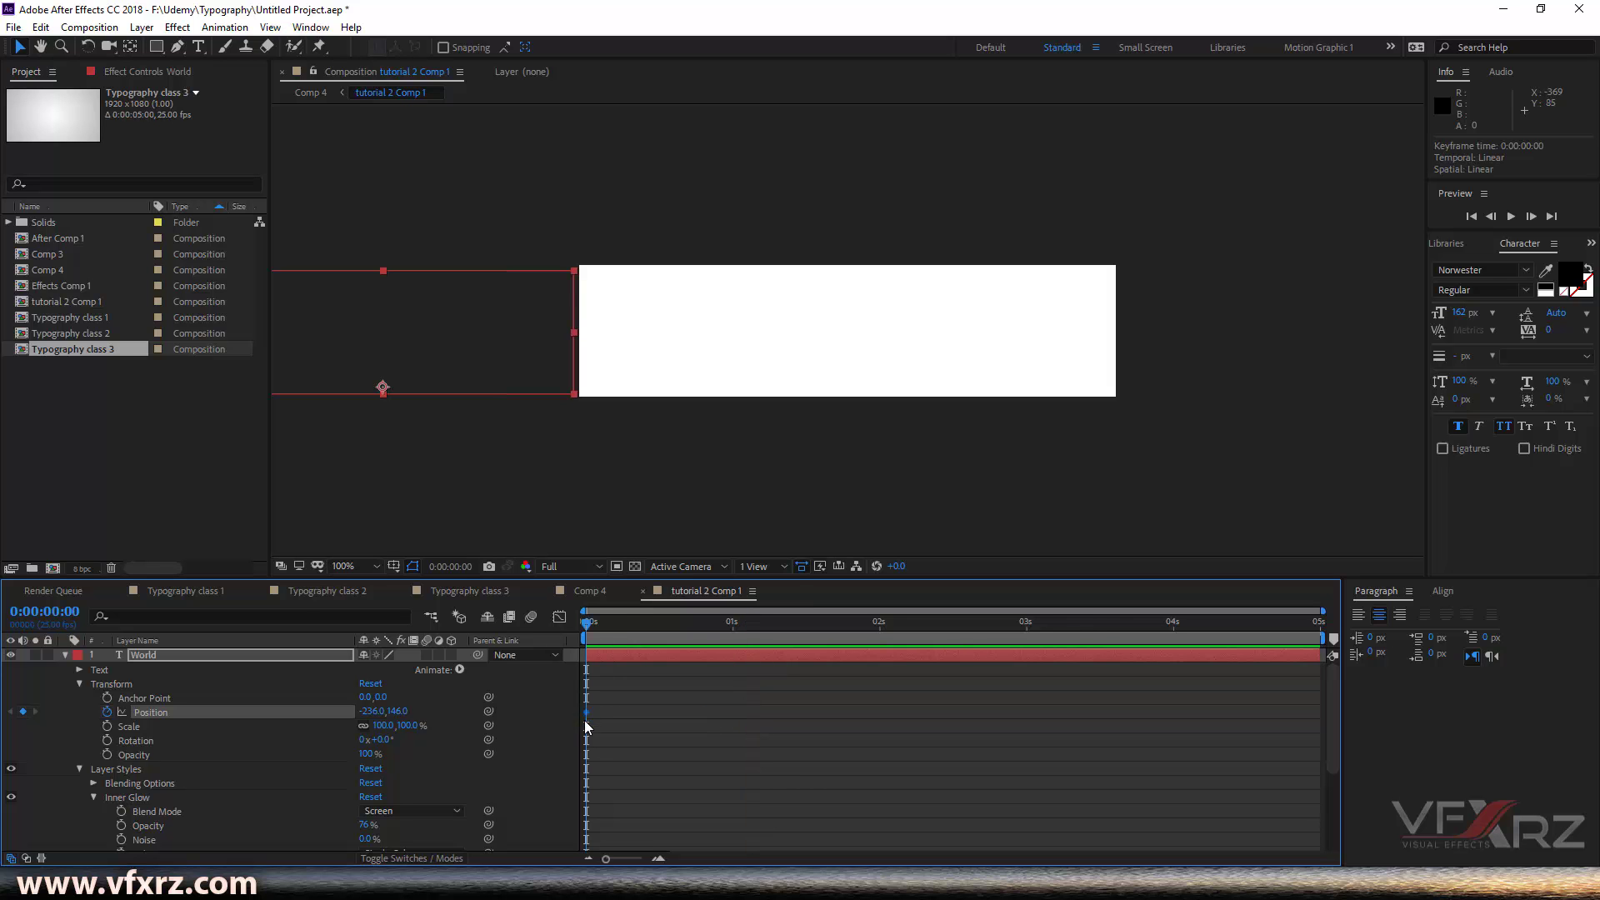
# Step: At 0:00:01:00, move the World text horizontally back to the middle of the frame, at about 333, 148, adding a second Position keyframe
pyautogui.moveTo(601, 631); pyautogui.dragTo(734, 637)
pyautogui.moveTo(385, 350); pyautogui.dragTo(460, 349)
pyautogui.moveTo(692, 342); pyautogui.dragTo(861, 348)
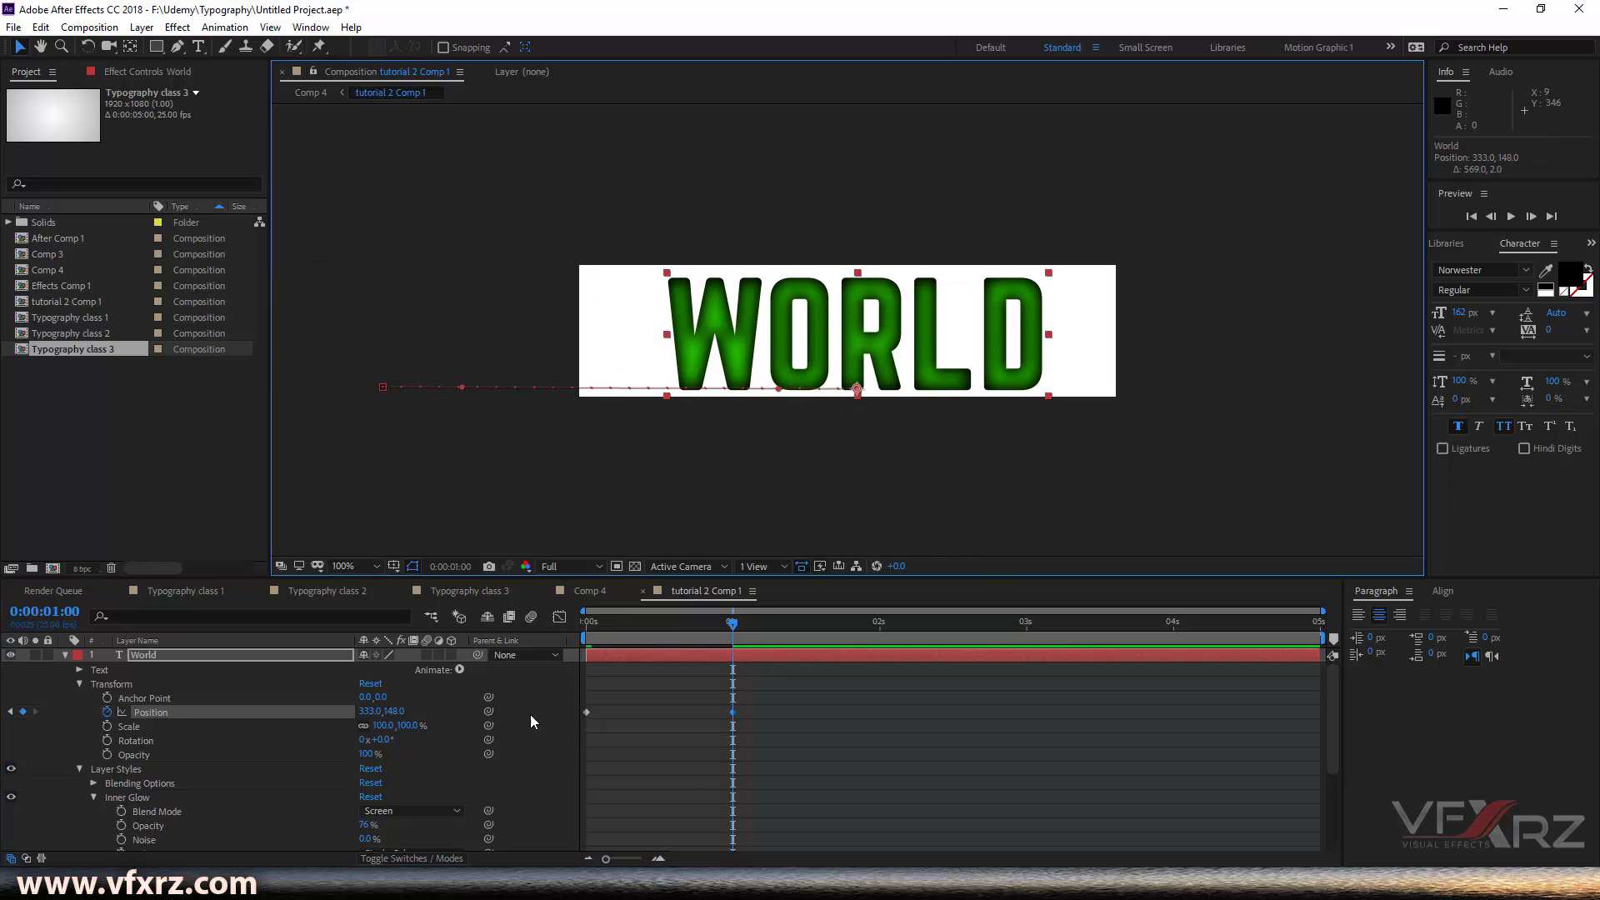
# Step: Apply Easy Ease to both Position keyframes of the World layer
pyautogui.click(248, 712)
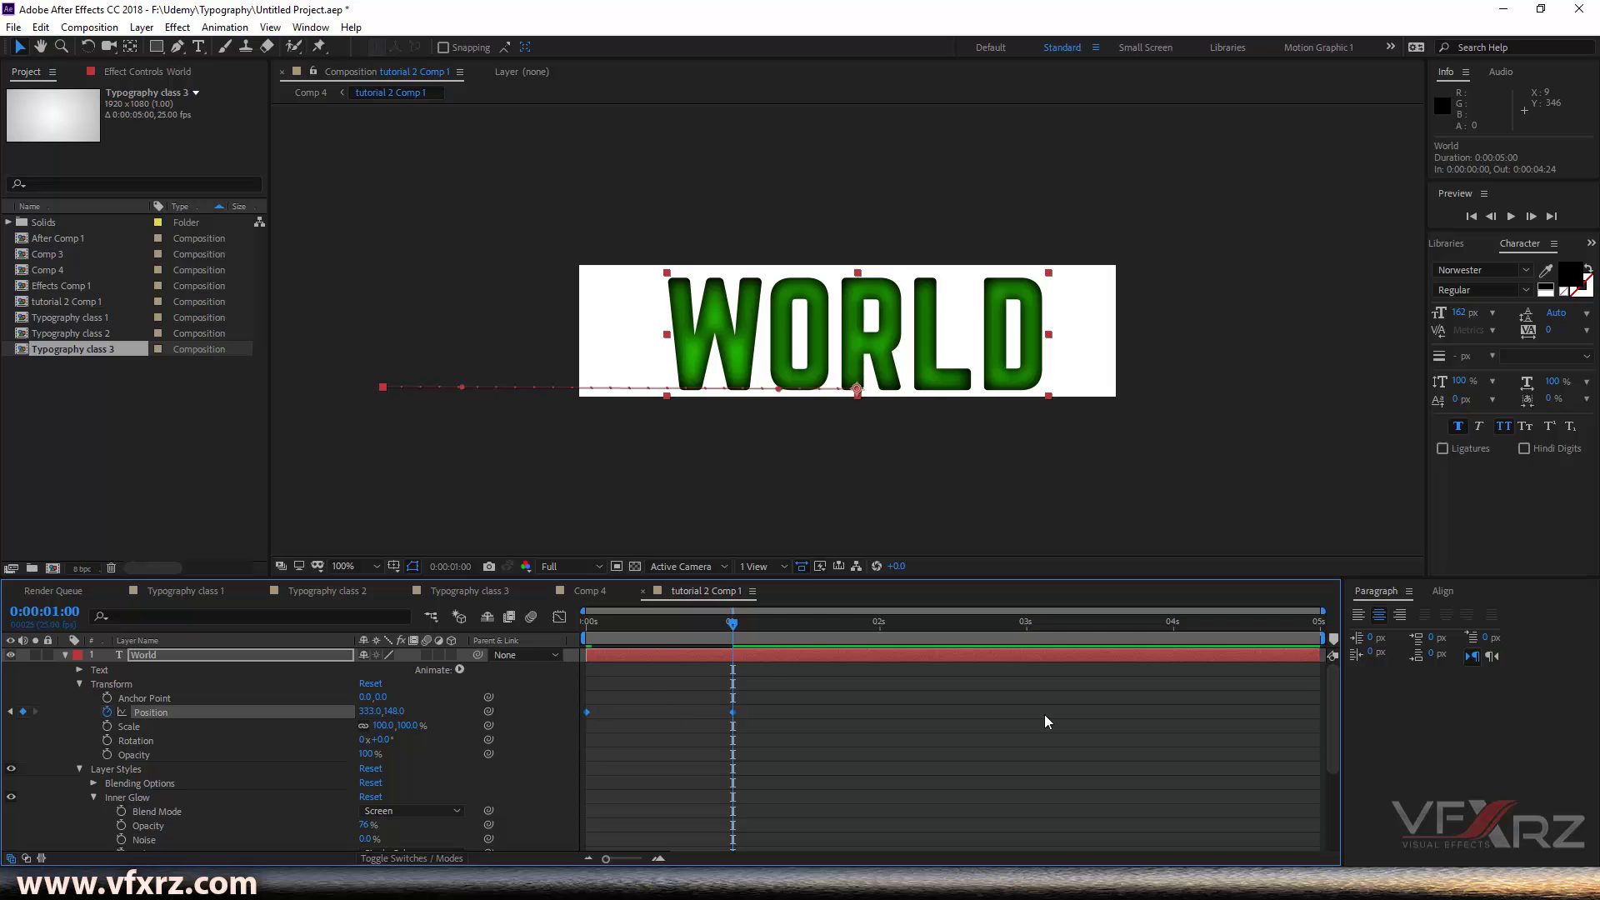
pyautogui.rightClick(734, 715)
pyautogui.moveTo(800, 700)
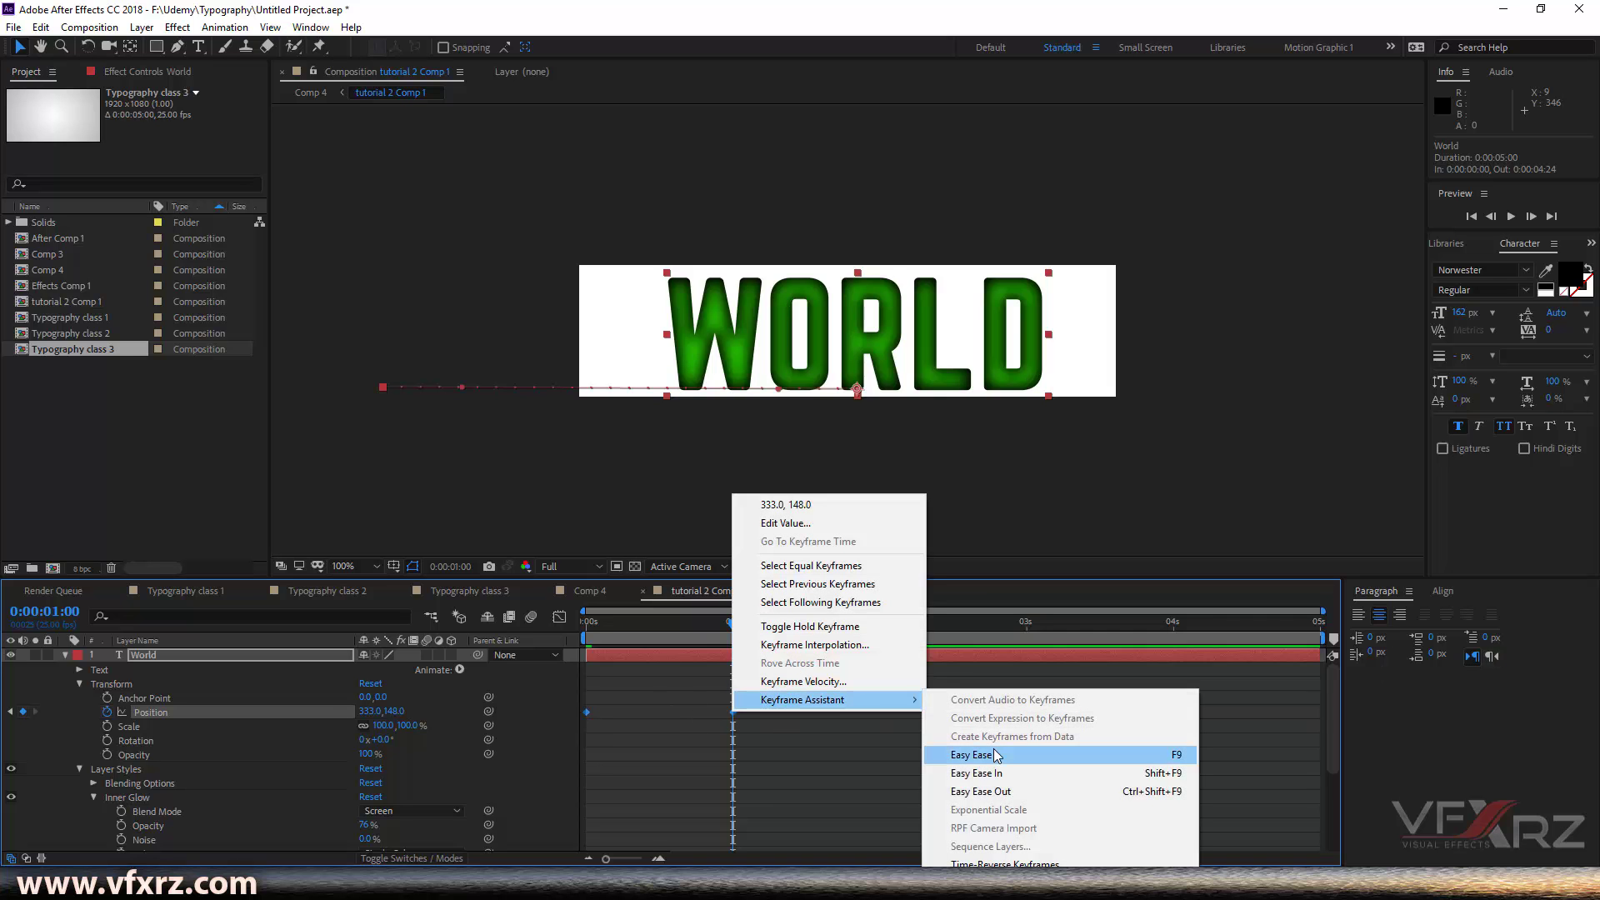
pyautogui.click(972, 755)
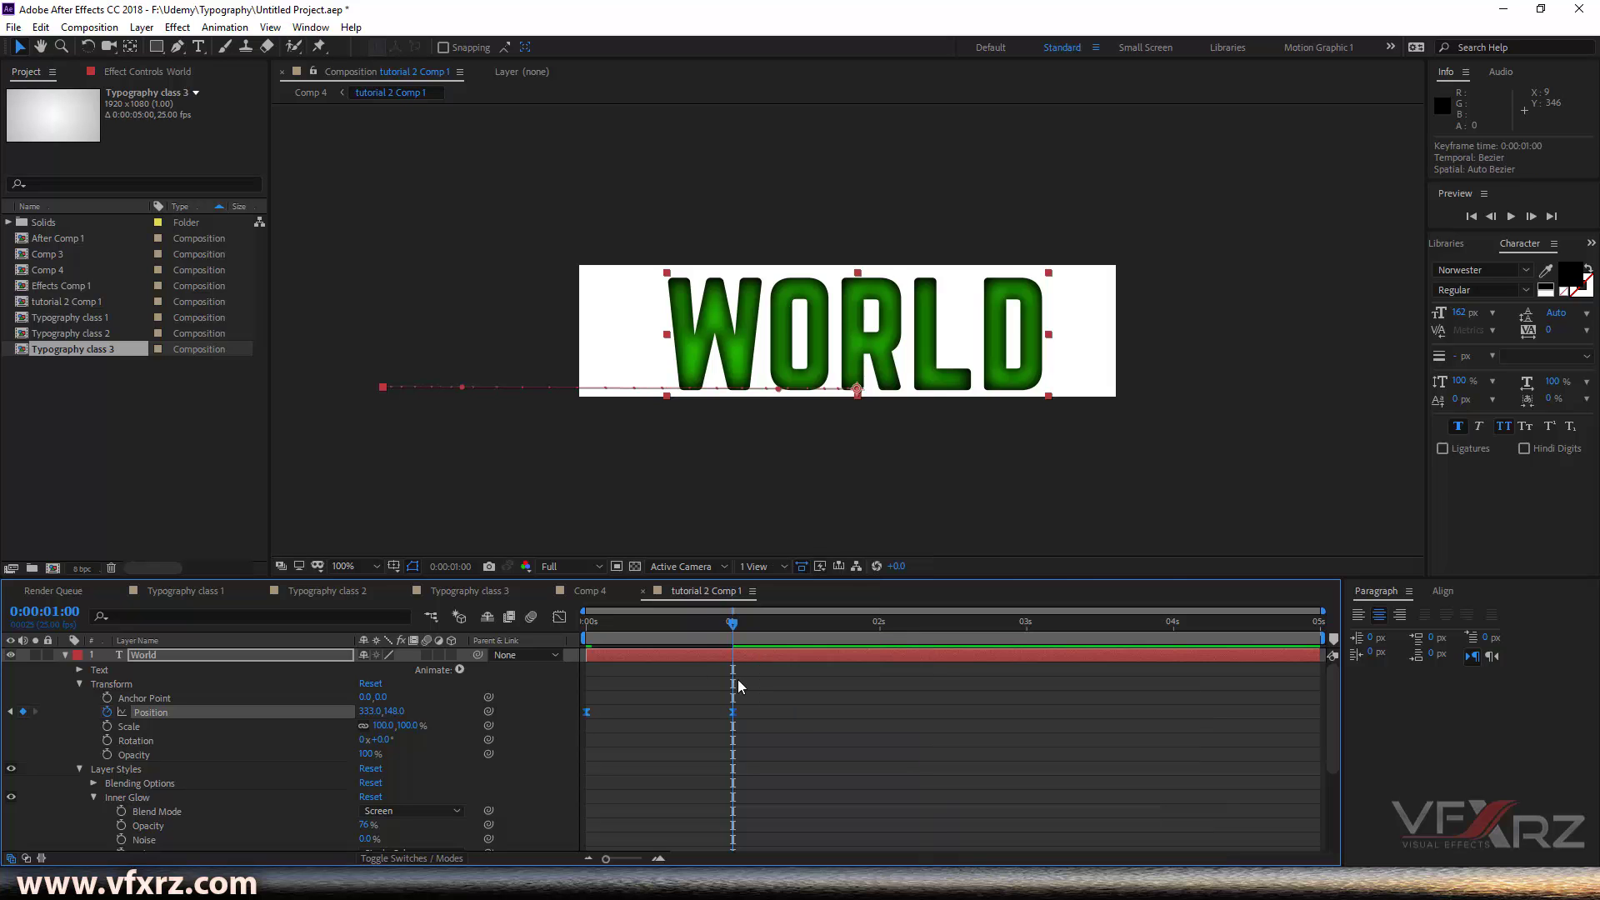
# Step: In the Graph Editor, extend the incoming ease of the World layer's last Position keyframe so the speed peaks near the start
pyautogui.click(558, 617)
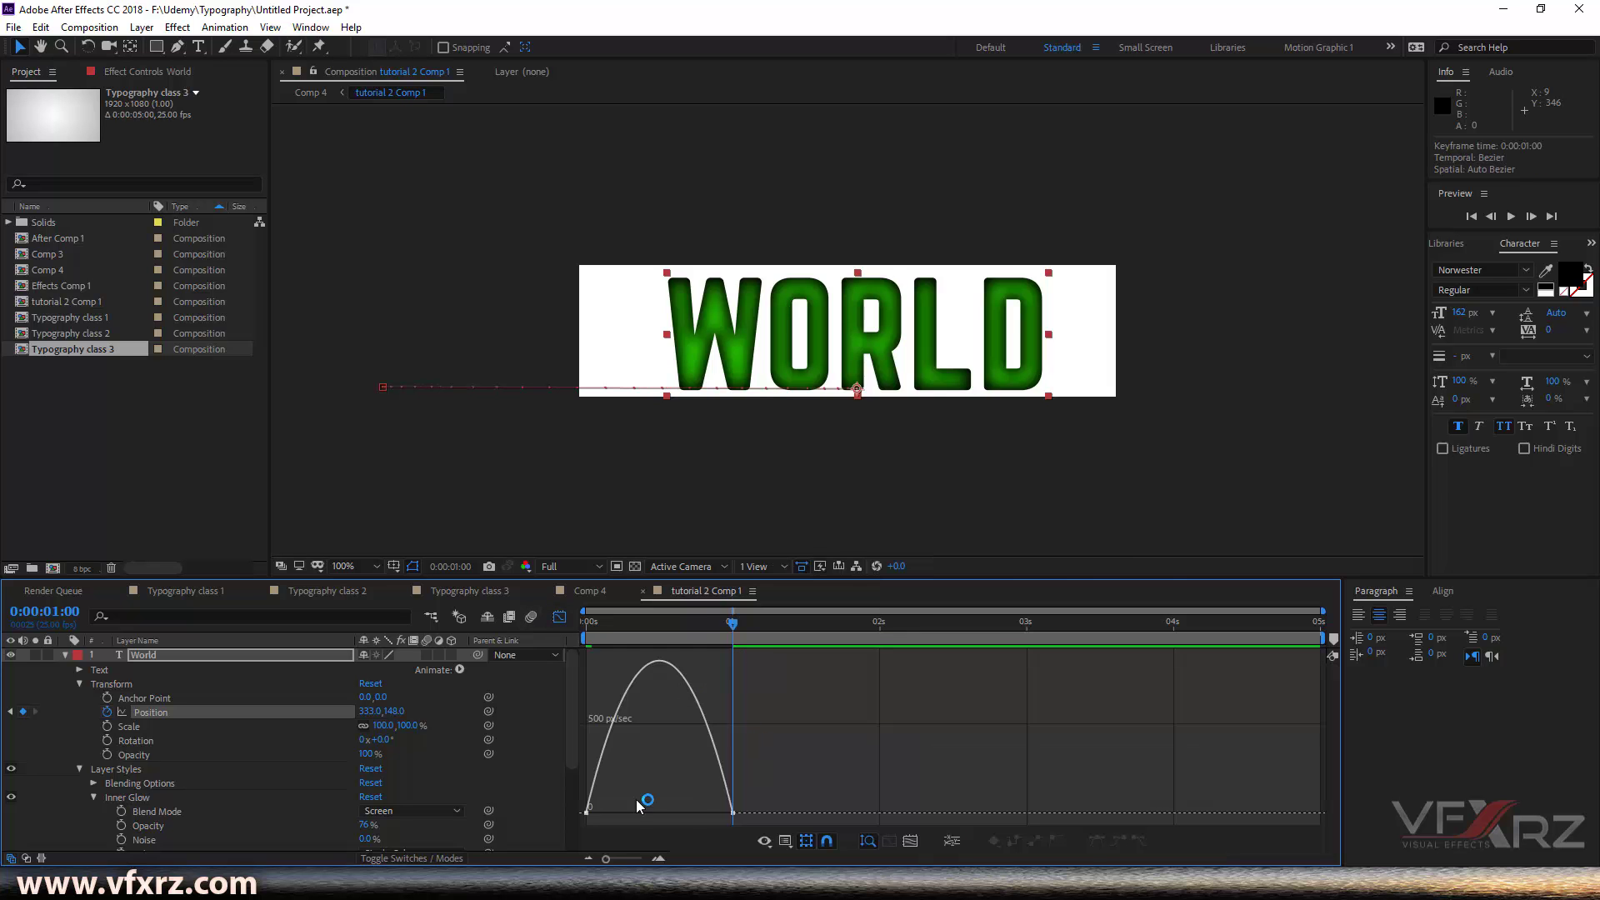
pyautogui.click(733, 813)
pyautogui.moveTo(709, 813); pyautogui.dragTo(598, 813)
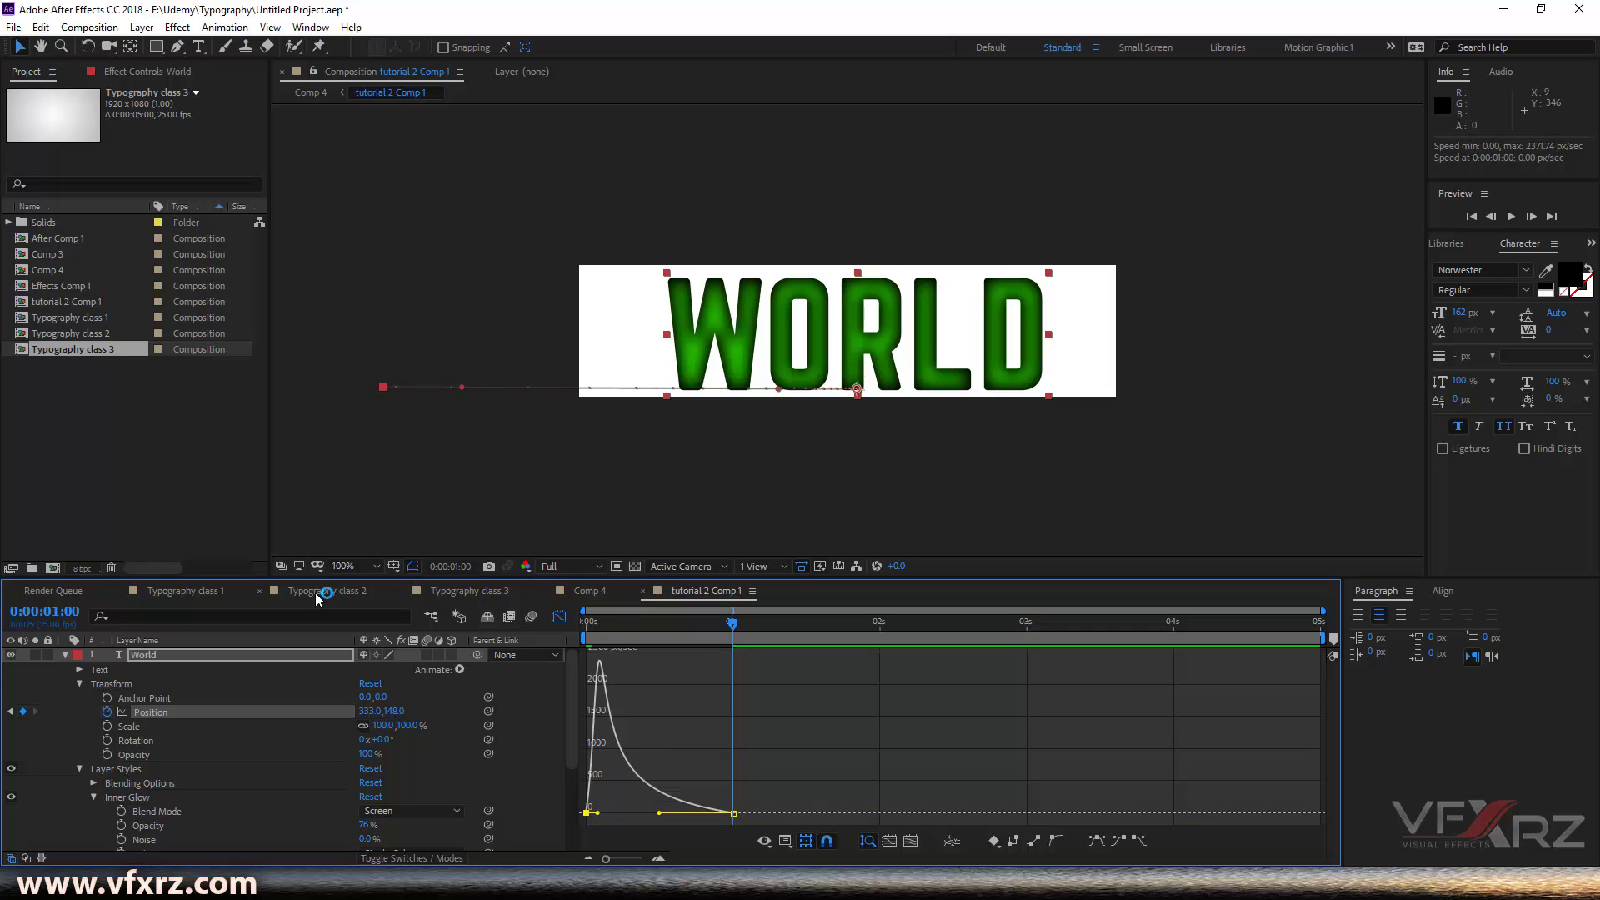
# Step: In Comp 4, place the tutorial 2 Comp 1 layer below TUTORIAL beside the vertical bar, at about 1330, 746, and check its slide-in
pyautogui.click(592, 593)
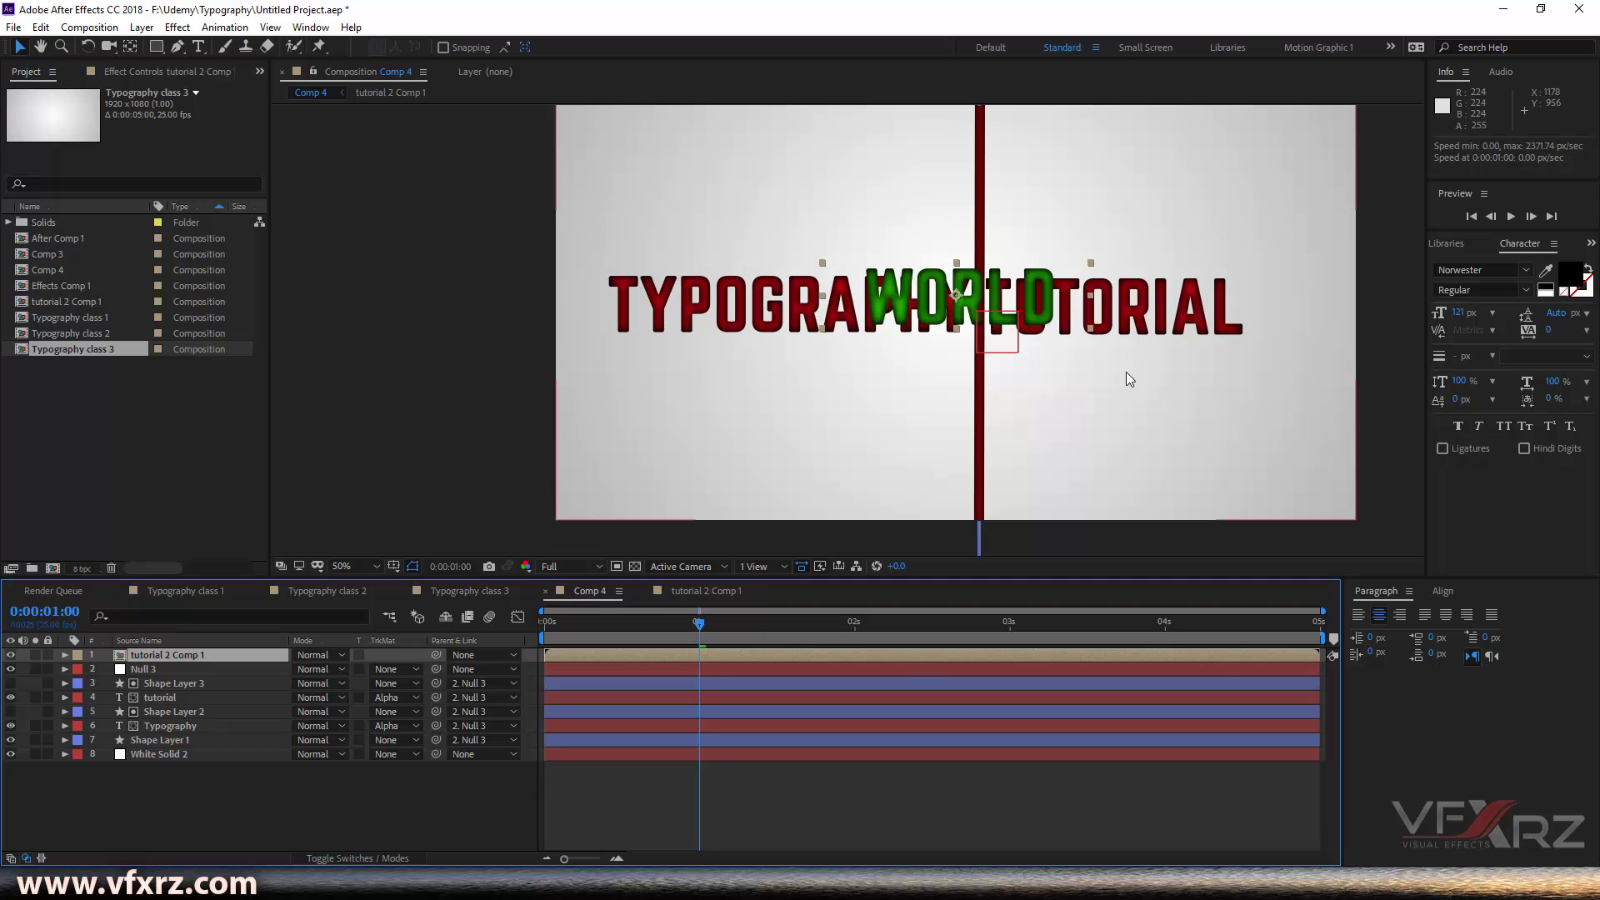
pyautogui.moveTo(992, 294); pyautogui.dragTo(1136, 372)
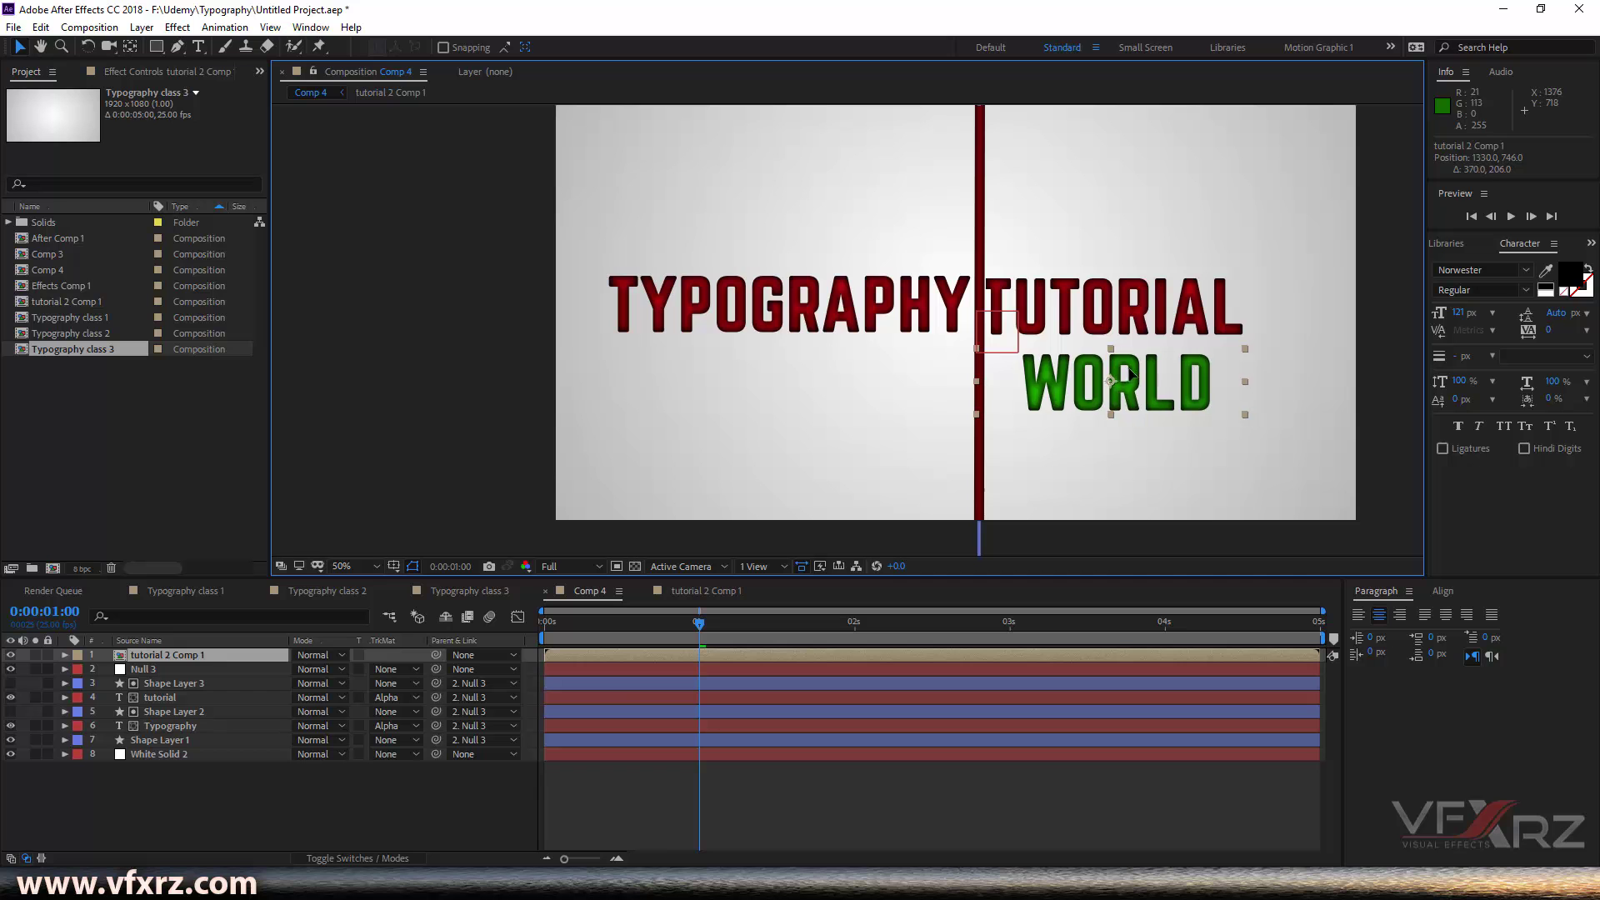
pyautogui.moveTo(687, 625); pyautogui.dragTo(596, 639)
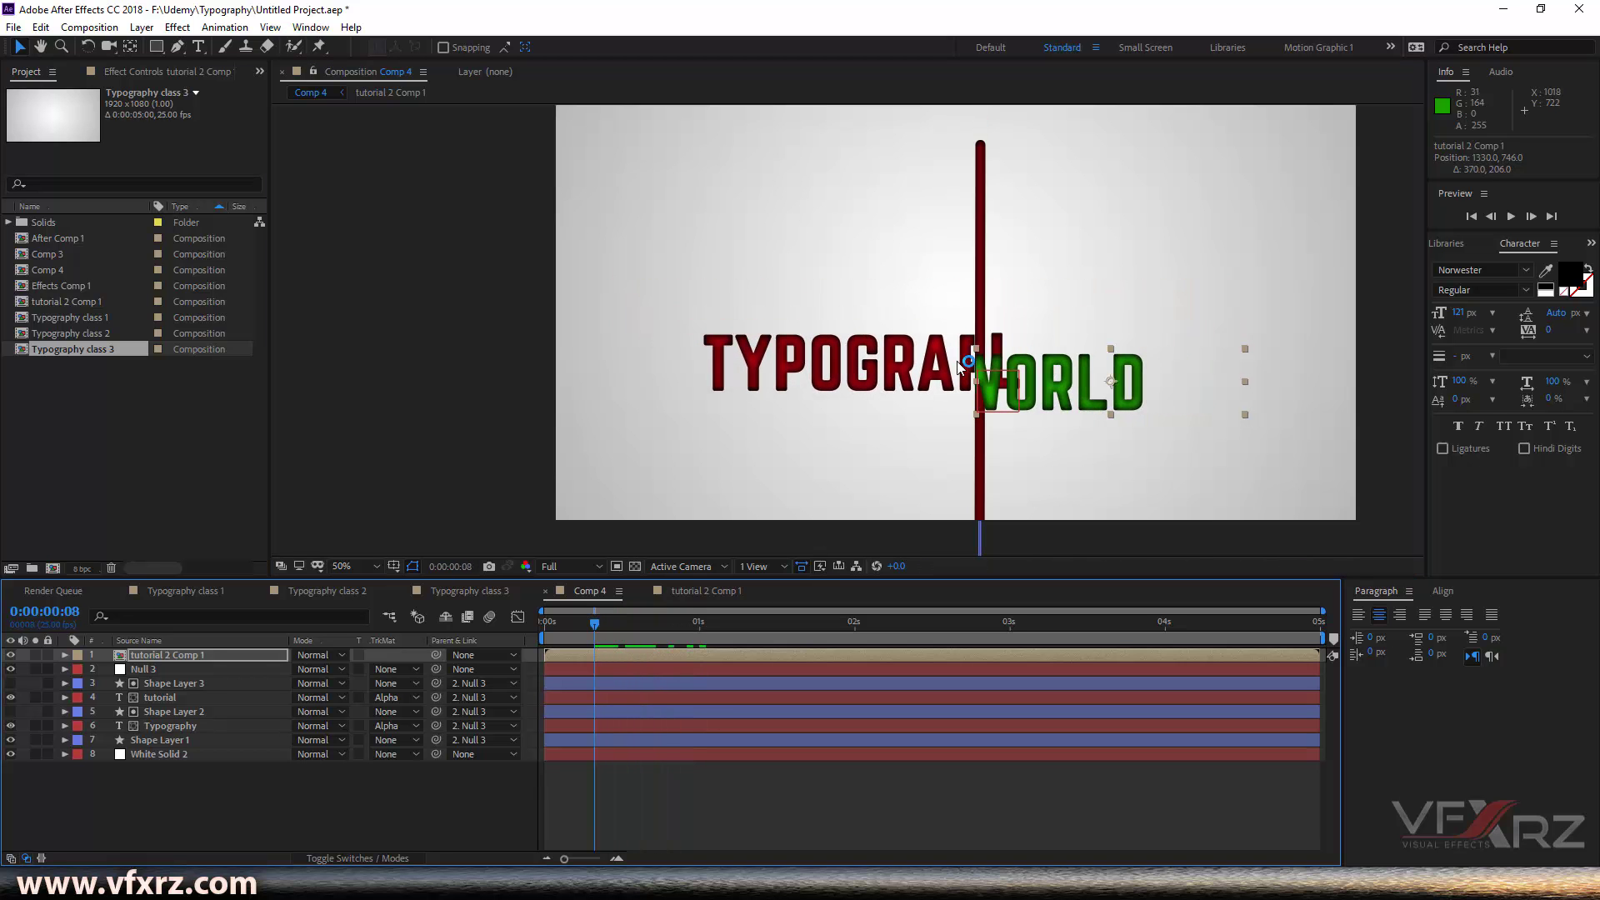
# Step: Move the tutorial 2 Comp 1 layer lower beside the bar to 1352, 922 and set the current time to 0:00:00:09
pyautogui.moveTo(983, 371); pyautogui.dragTo(993, 440)
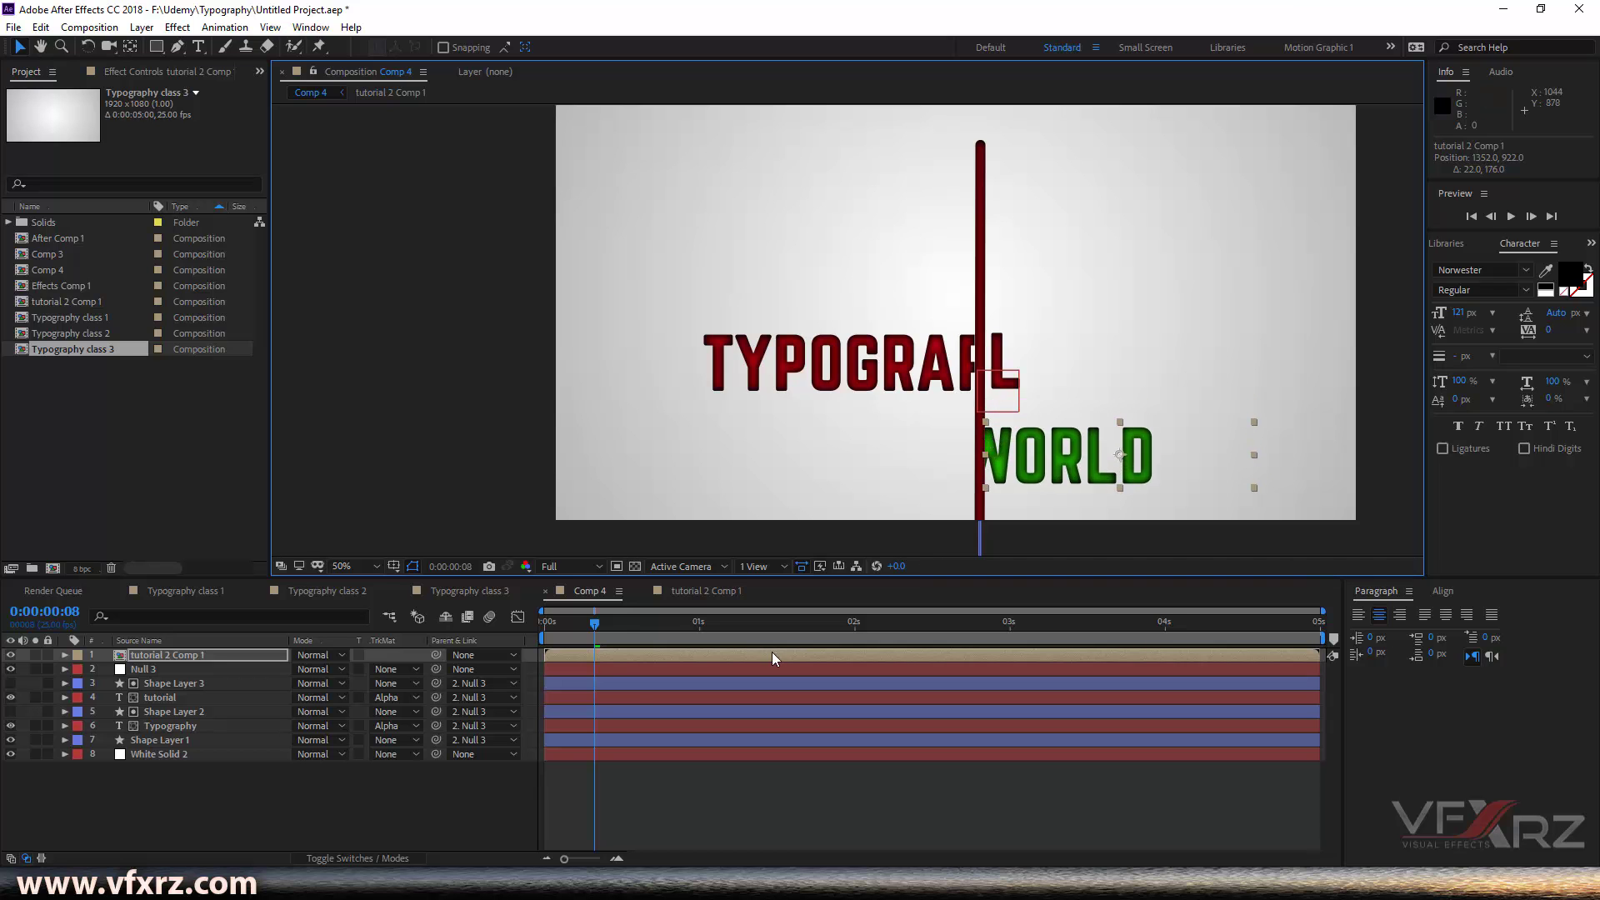
pyautogui.moveTo(595, 633)
pyautogui.mouseDown()
pyautogui.moveTo(563, 638)
pyautogui.moveTo(600, 638)
pyautogui.mouseUp()
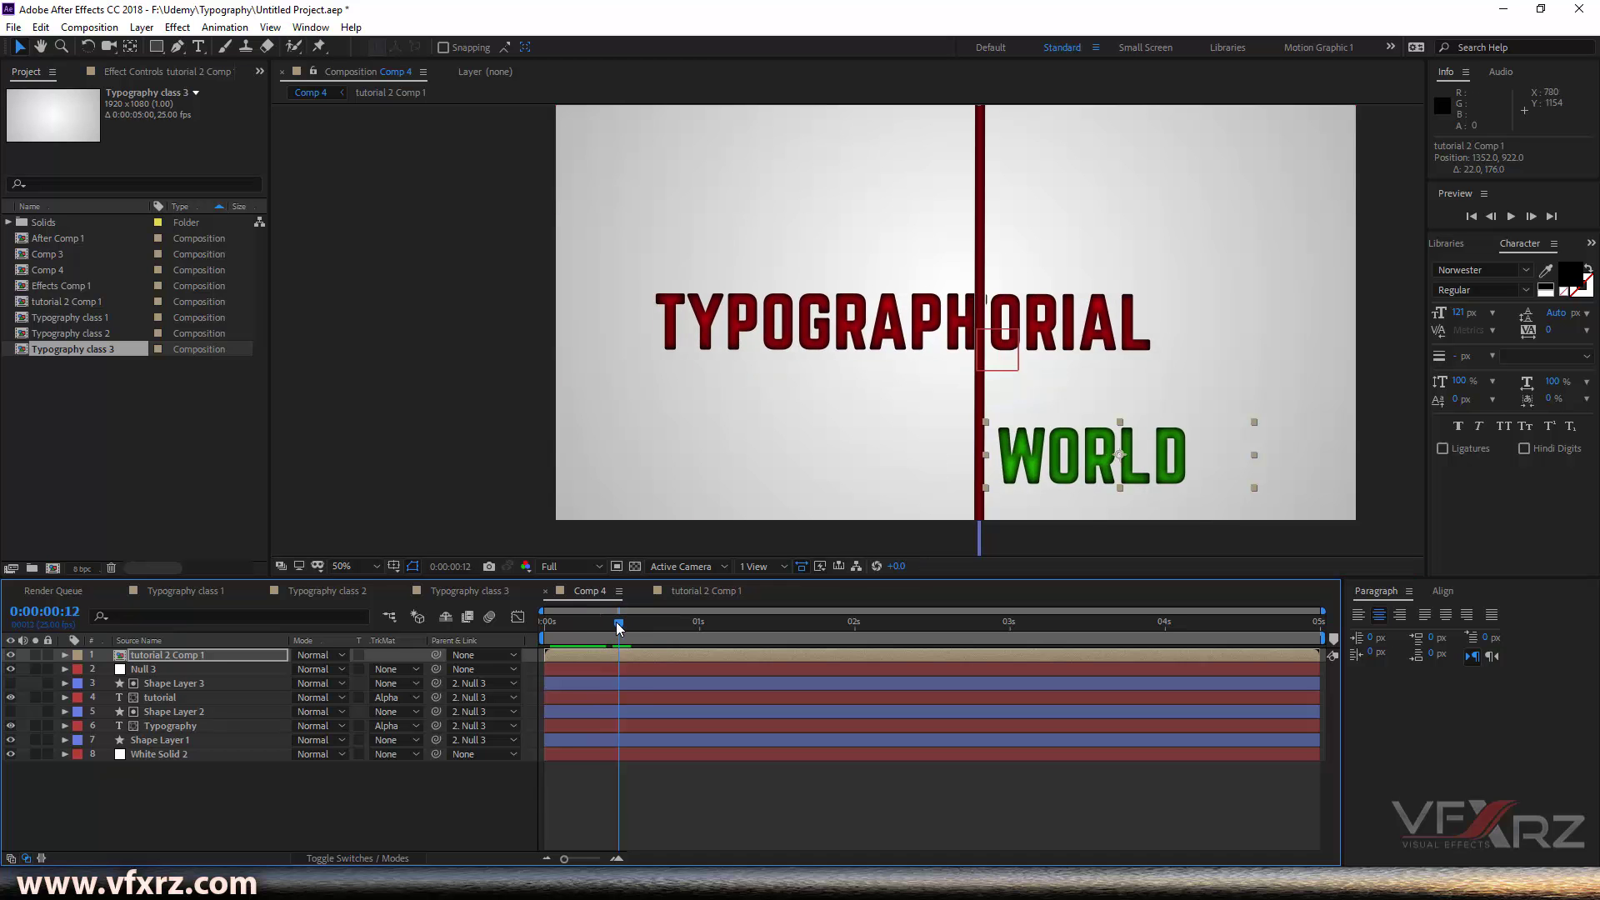
pyautogui.moveTo(593, 625)
pyautogui.mouseDown()
pyautogui.moveTo(563, 625)
pyautogui.moveTo(601, 628)
pyautogui.mouseUp()
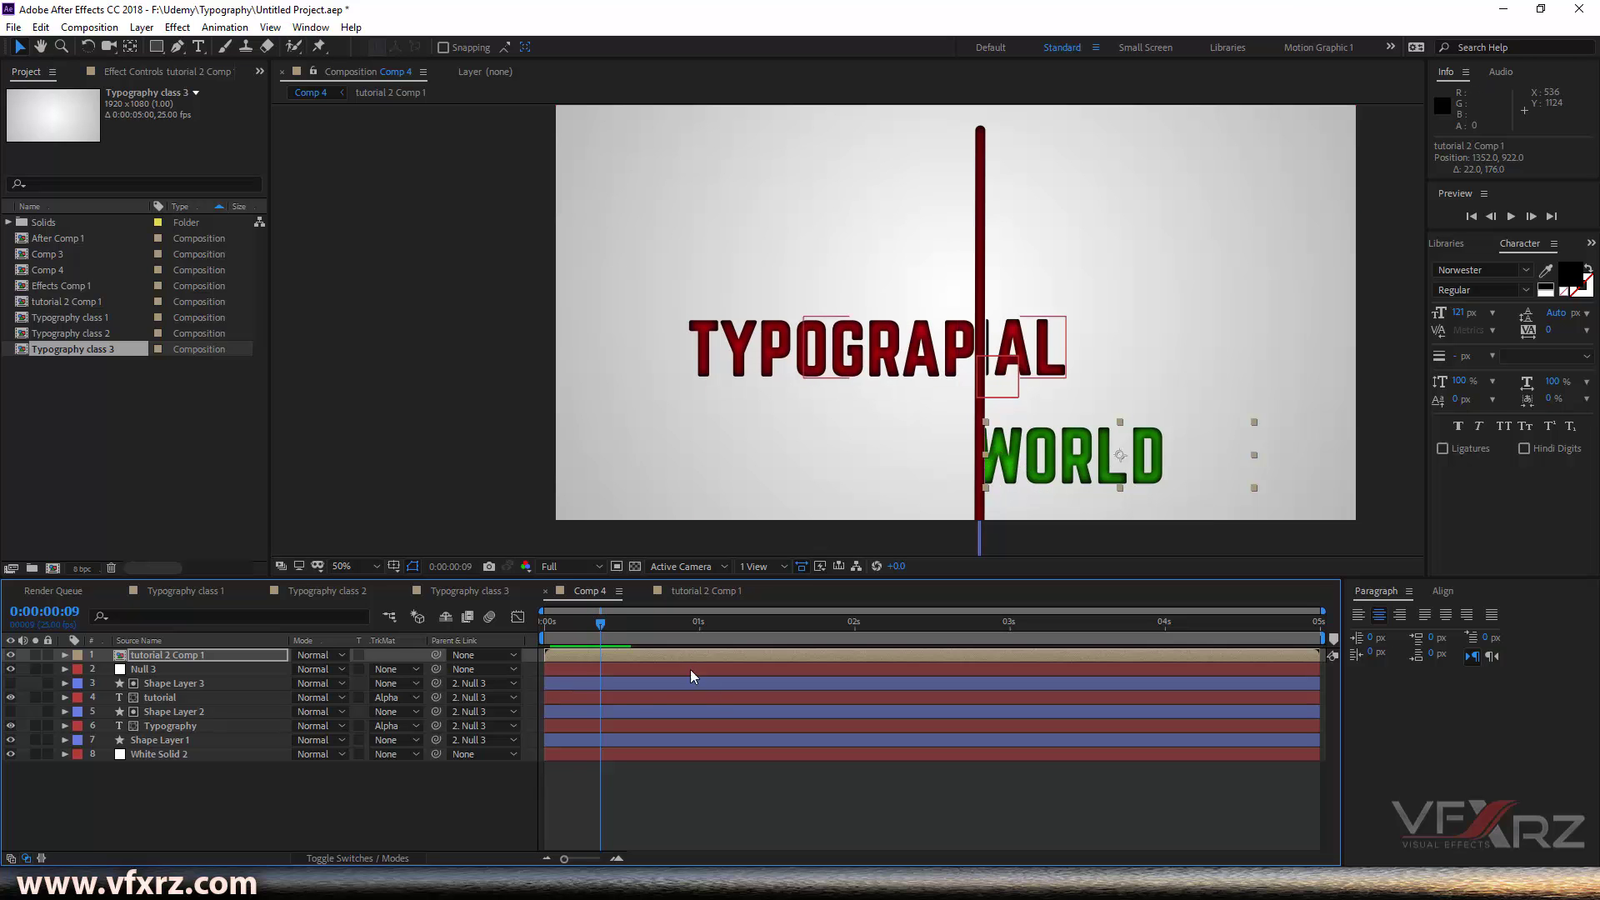
# Step: Parent the tutorial 2 Comp 1 layer to Null 3 and shift the layer to start at 0:00:00:09
pyautogui.click(630, 655)
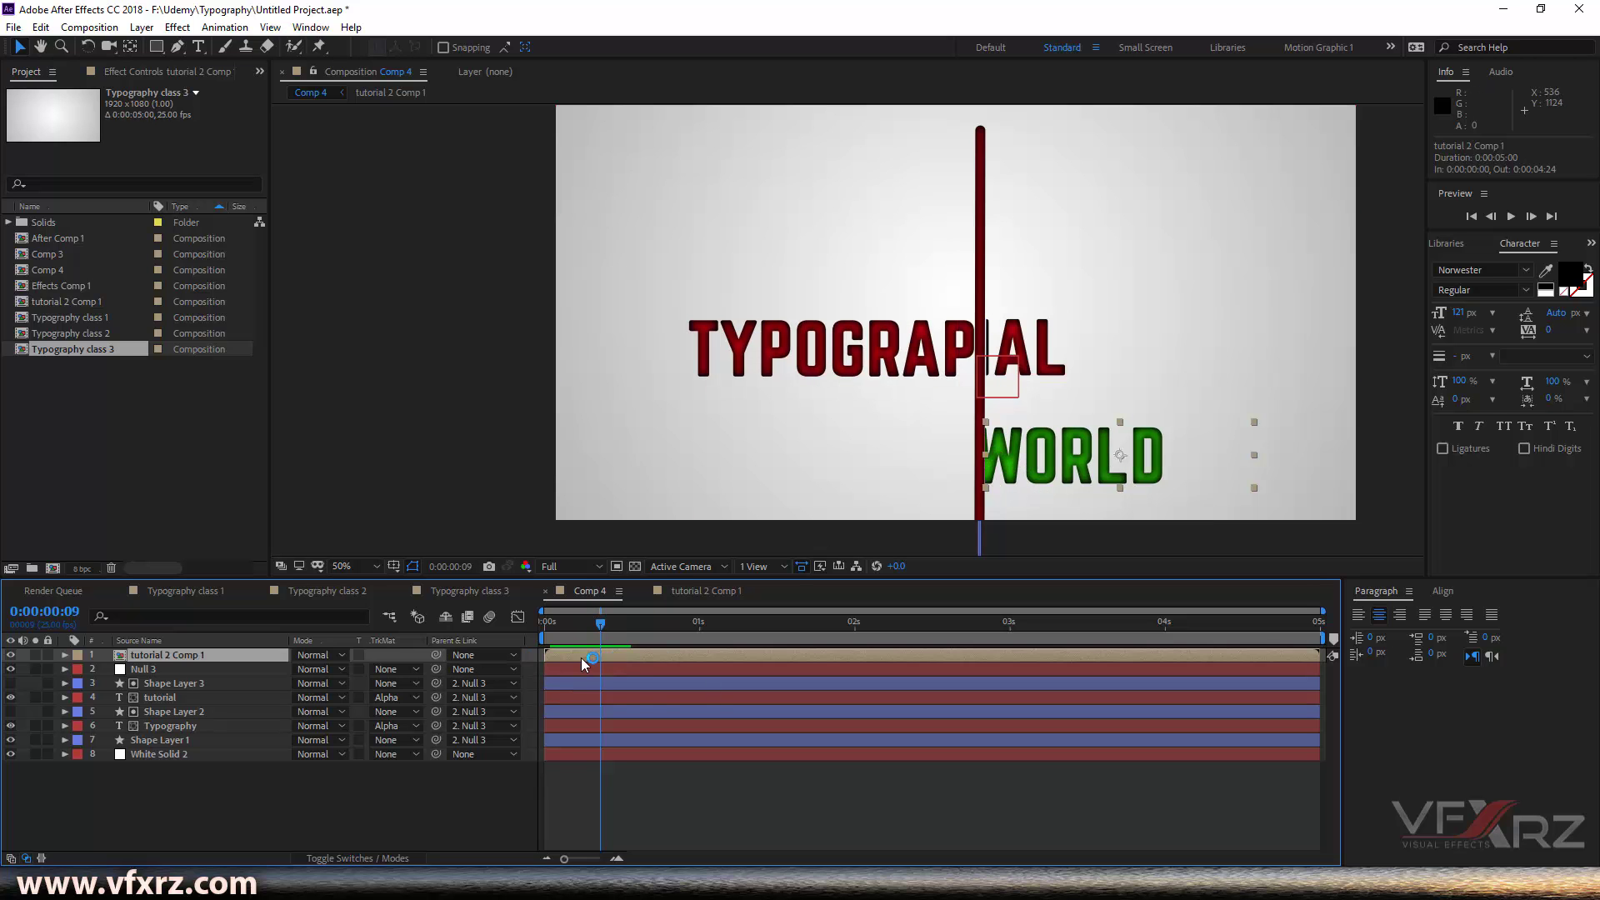
pyautogui.click(471, 657)
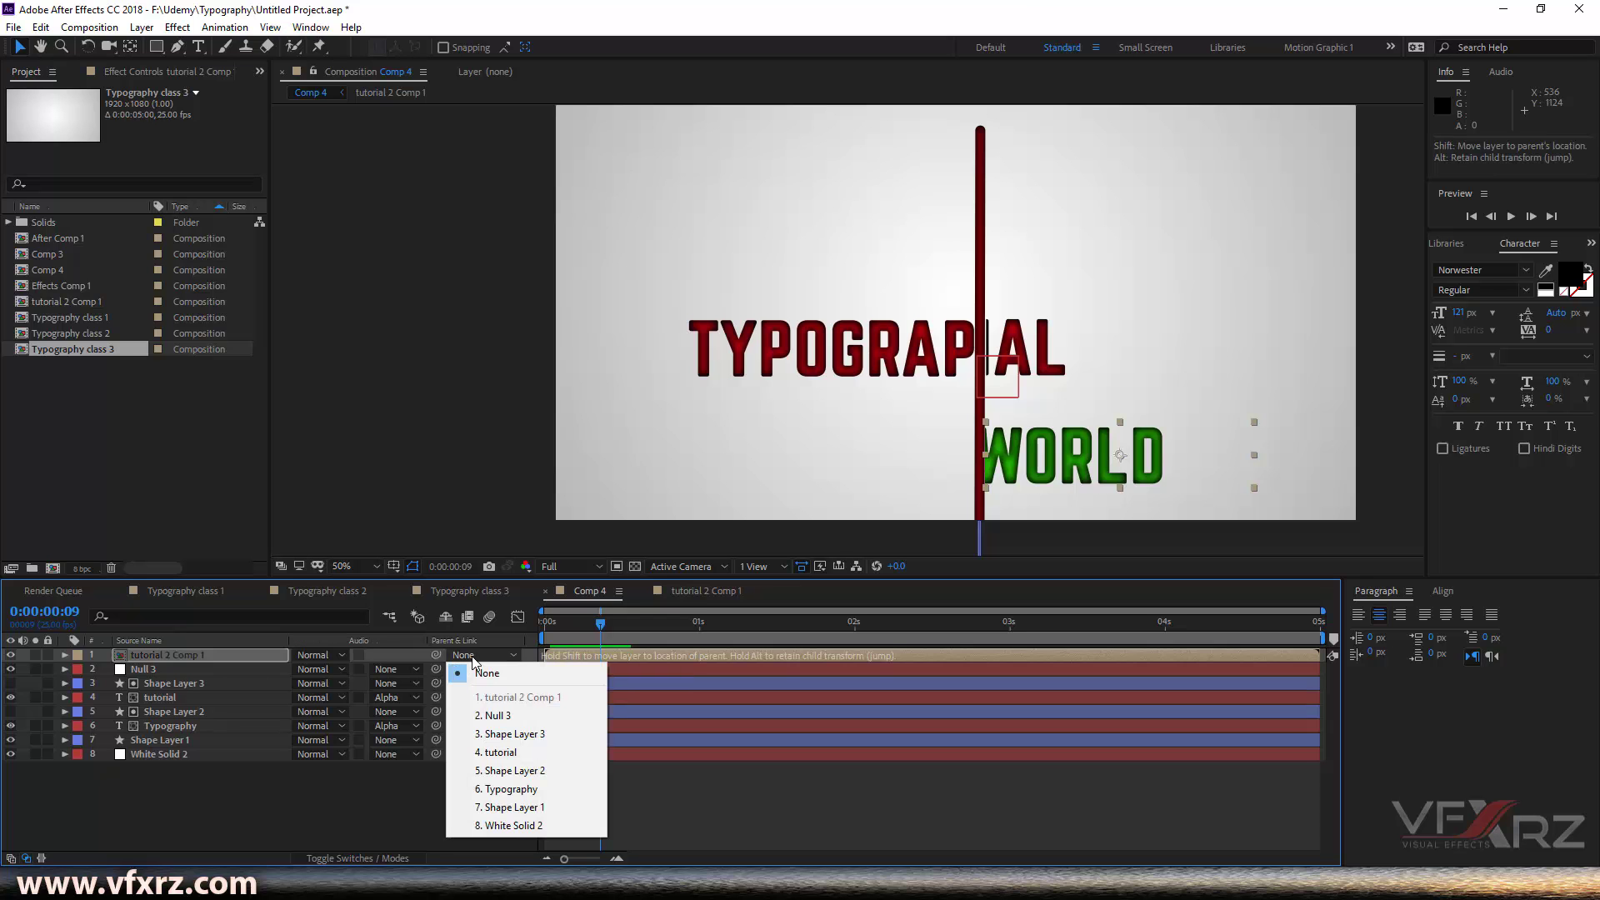
pyautogui.click(518, 718)
# Step: Preview Comp 4 from the start and scrub to 0:00:01:17 to check how WORLD moves with the other text
pyautogui.moveTo(611, 632); pyautogui.dragTo(503, 645)
pyautogui.press('space')
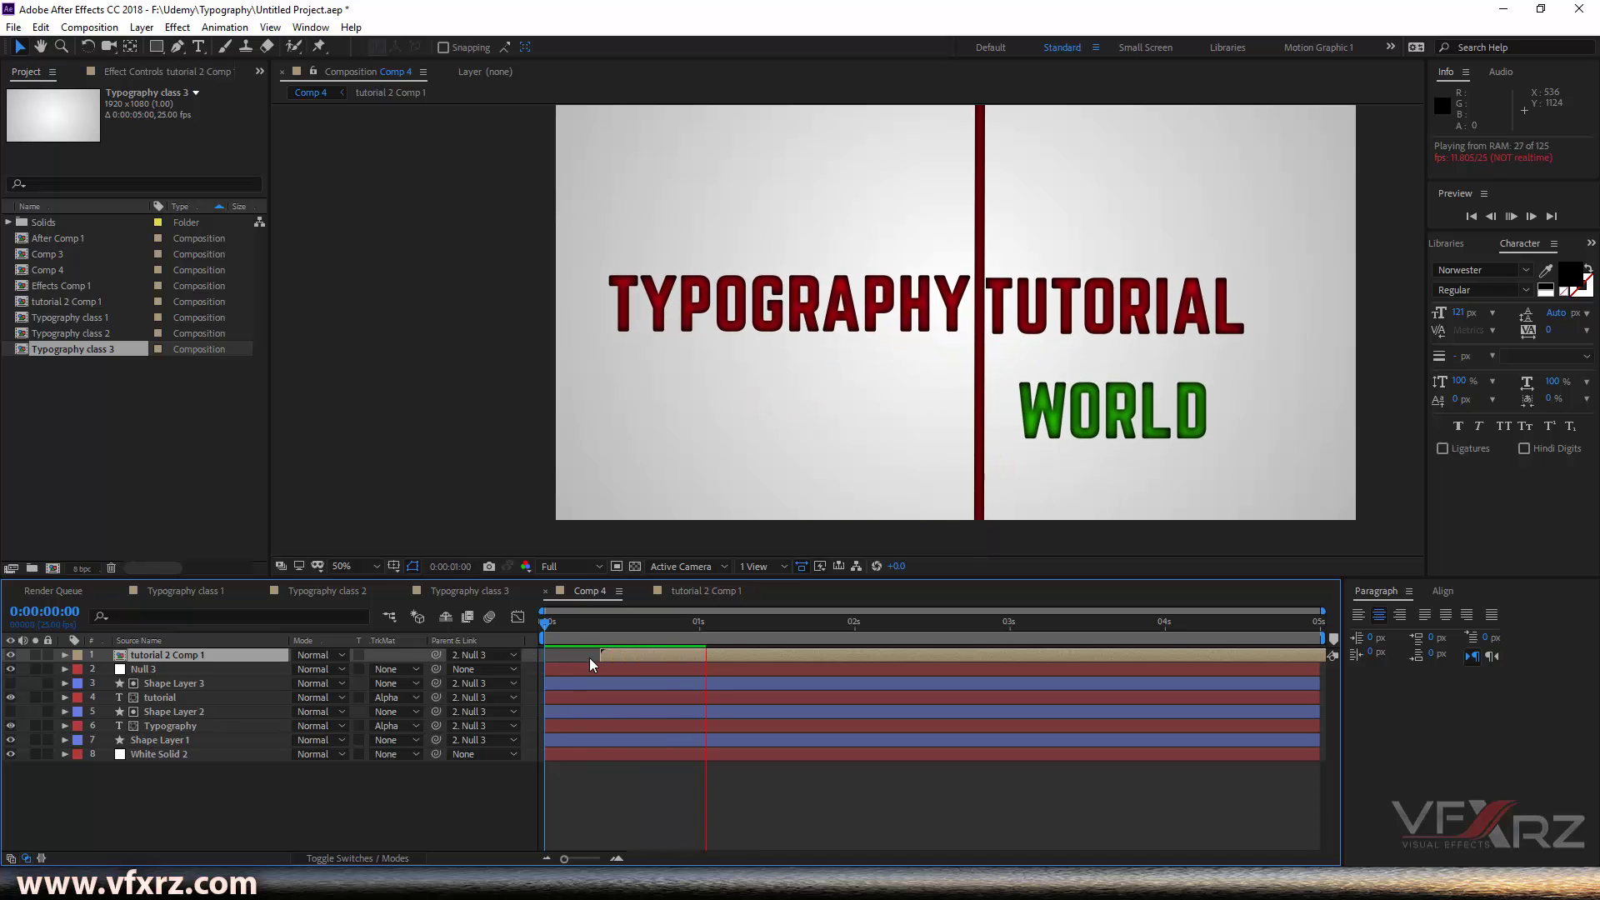
pyautogui.press('space')
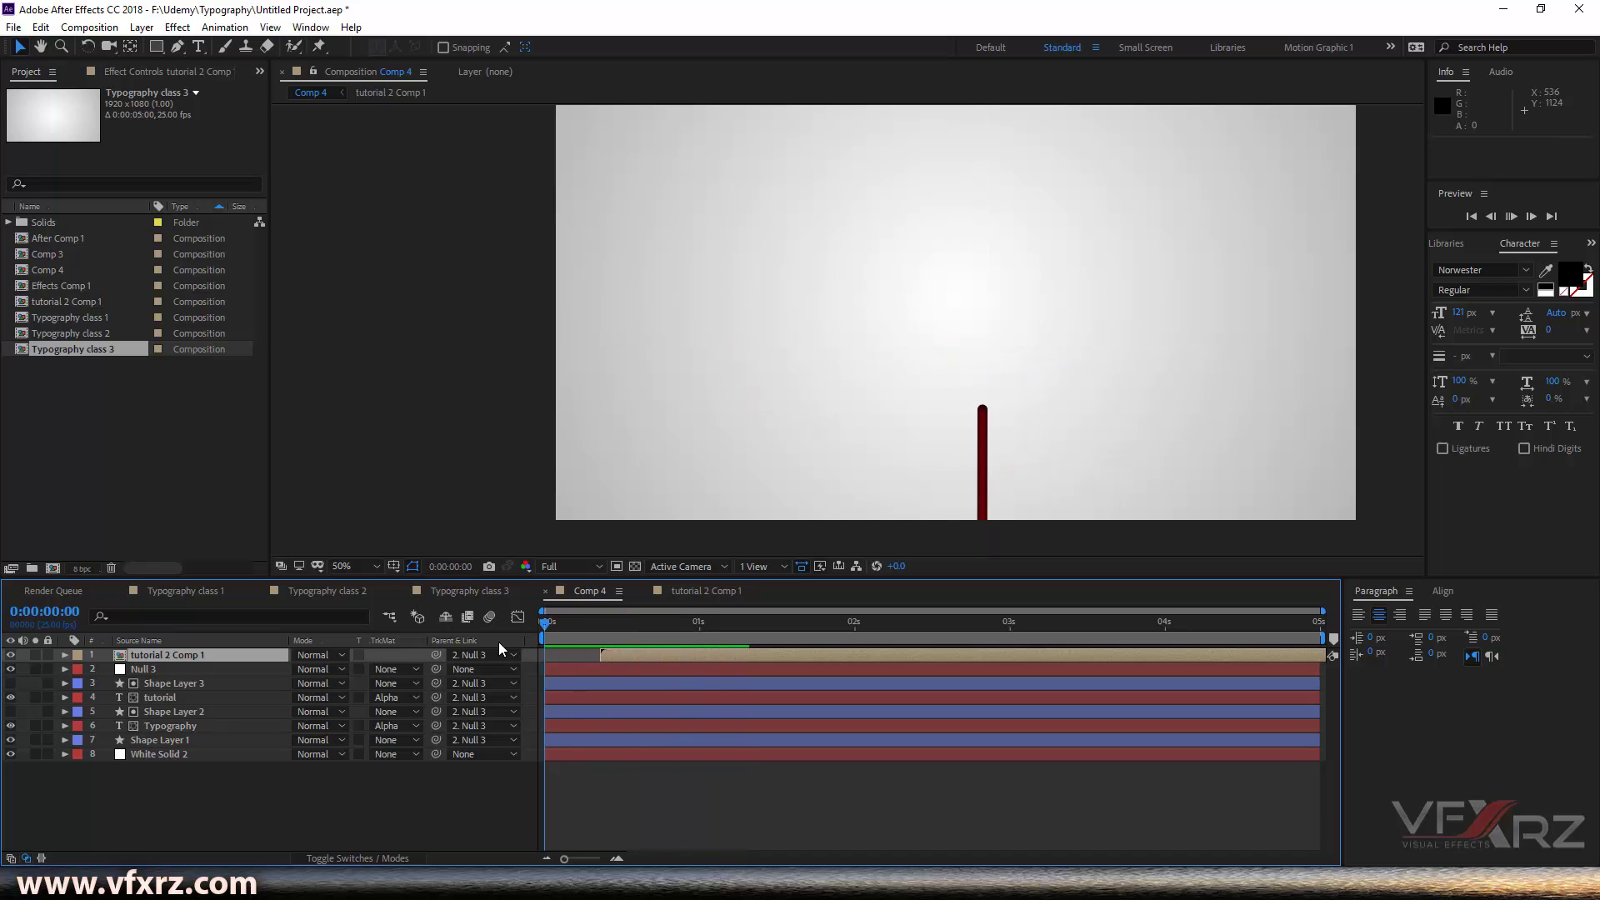
pyautogui.press('space')
pyautogui.moveTo(645, 632); pyautogui.dragTo(805, 642)
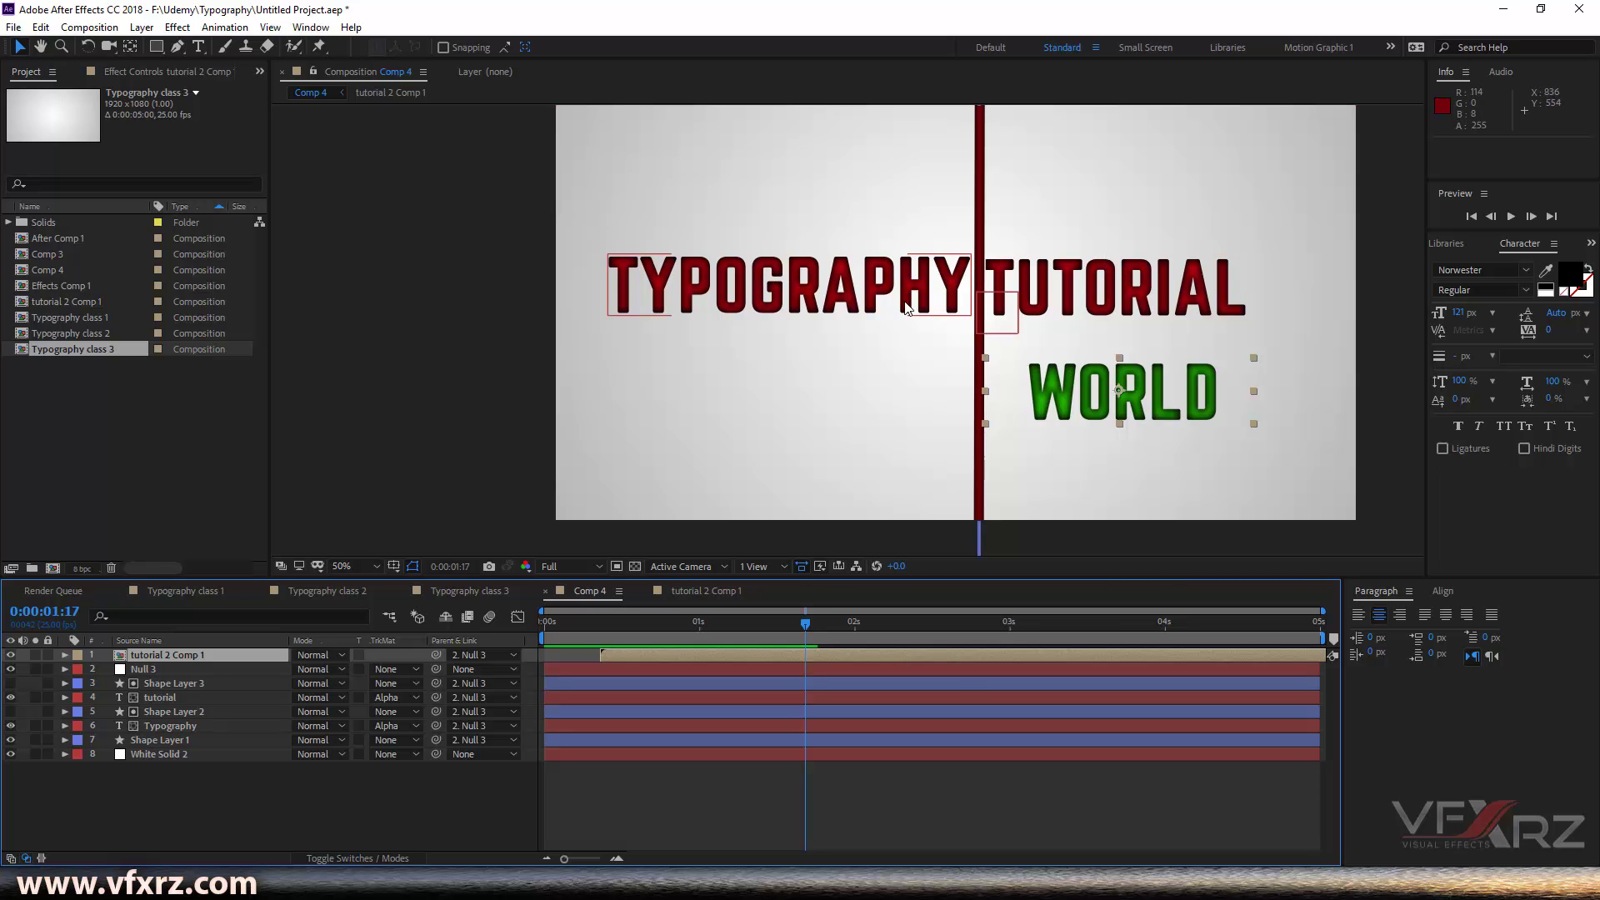
pyautogui.click(194, 684)
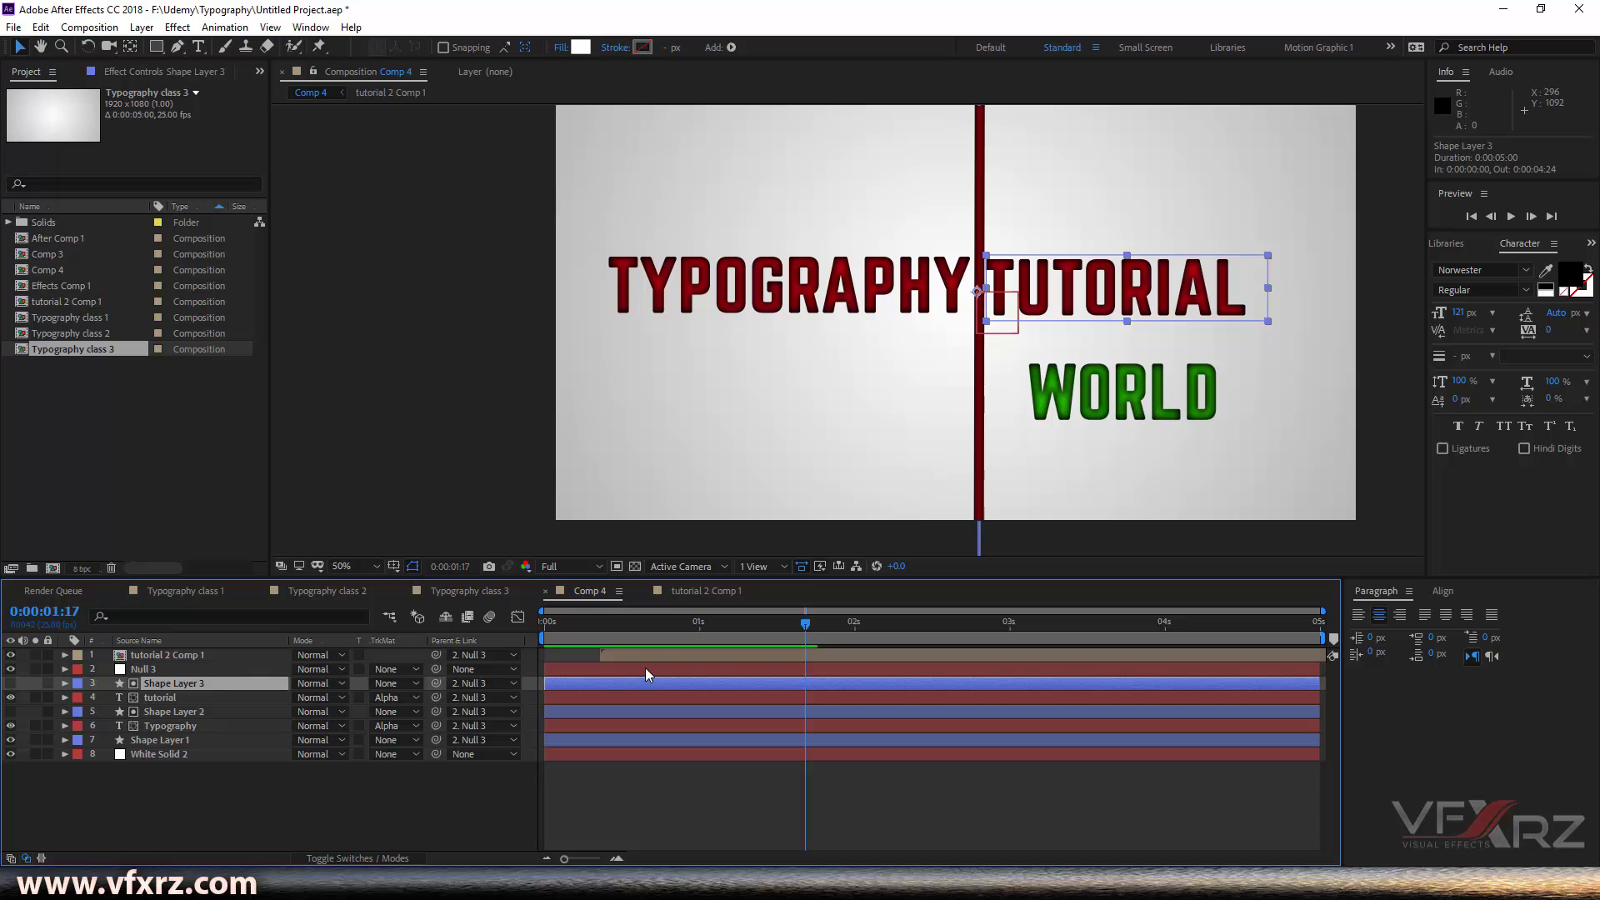
pyautogui.click(663, 656)
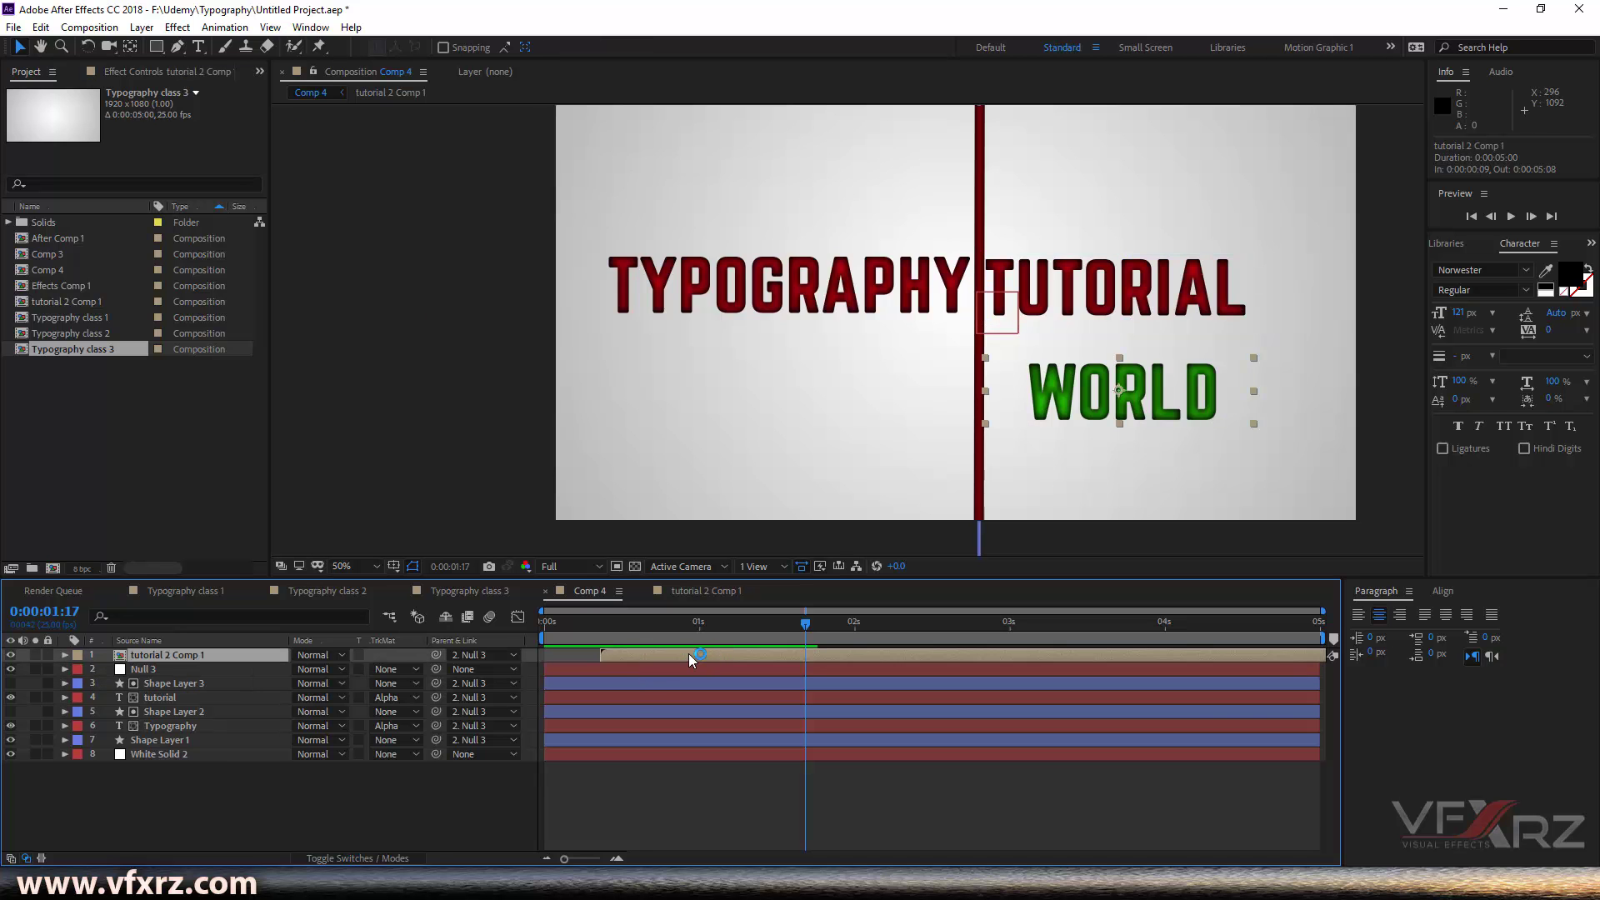
# Step: Open the Typography class 3 composition and play back its kinetic text animation, also from around 0:00:01:10
pyautogui.click(469, 591)
pyautogui.press('space')
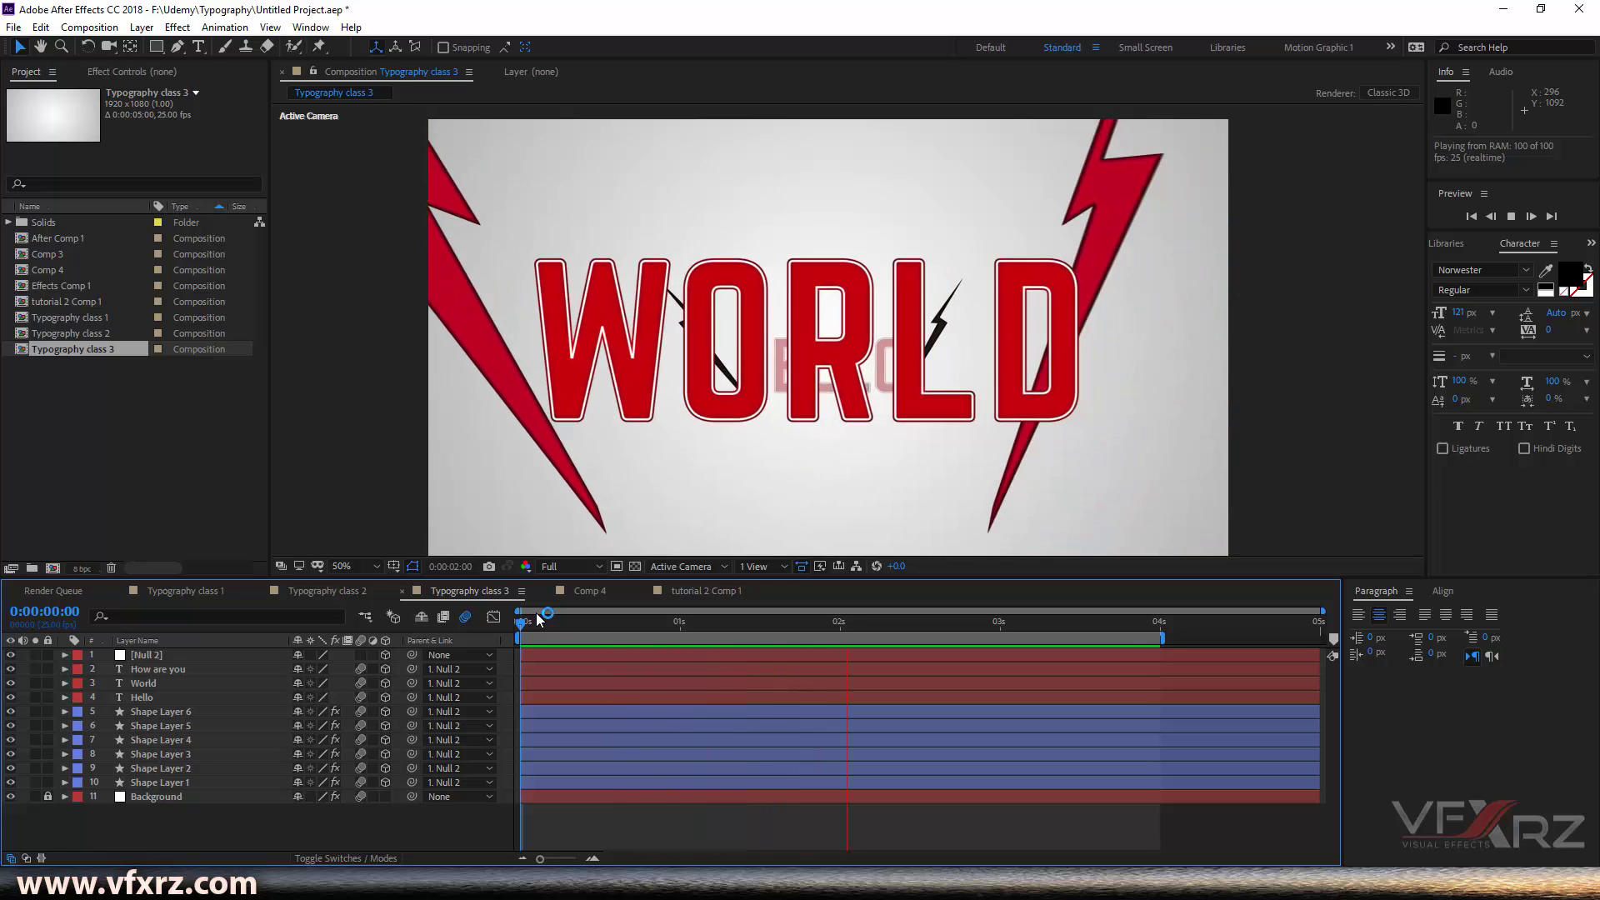
pyautogui.moveTo(512, 640); pyautogui.dragTo(753, 638)
pyautogui.press('space')
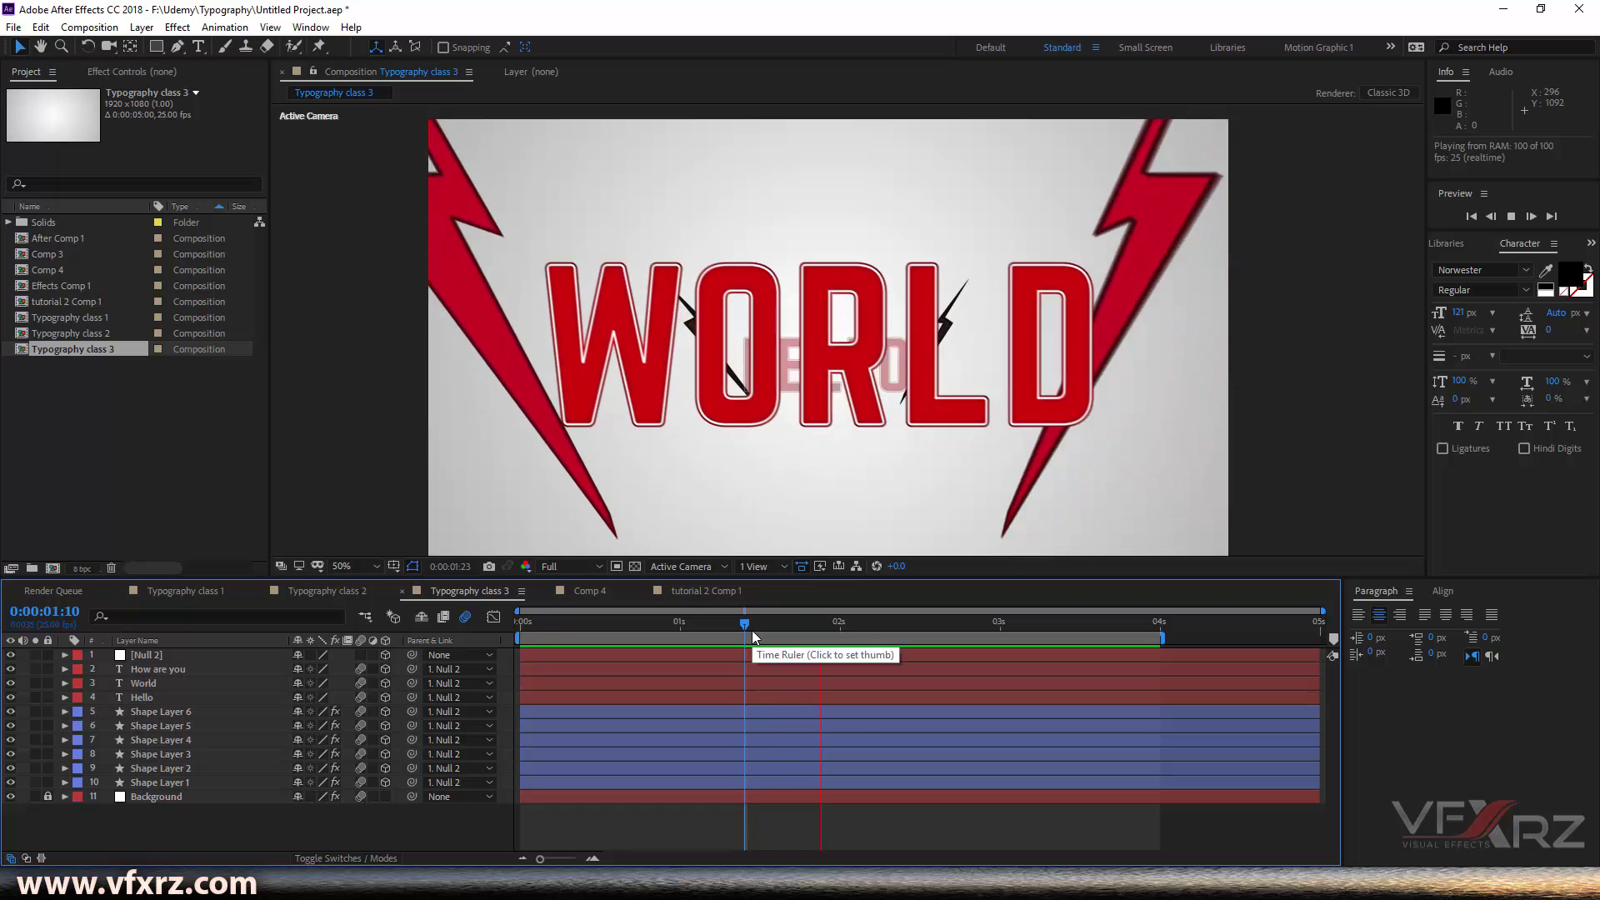